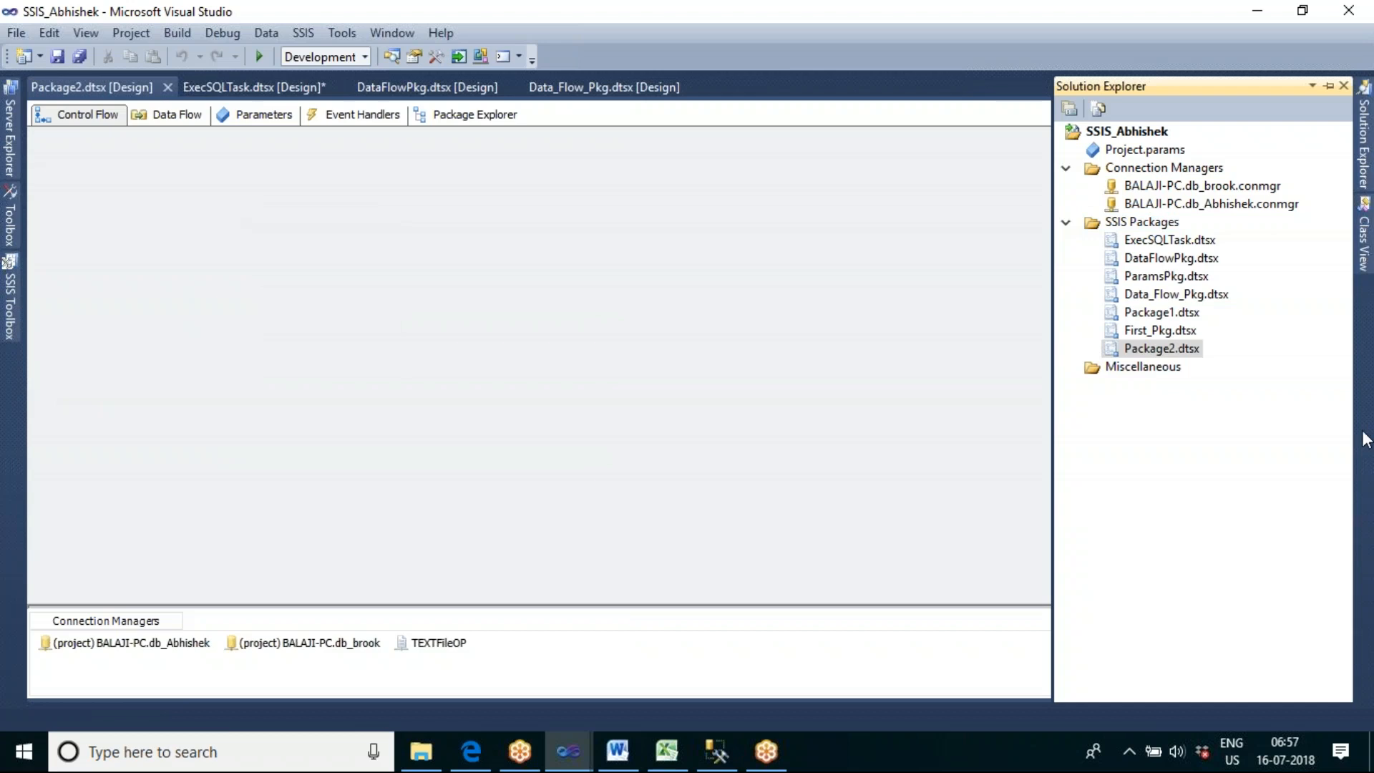
# Rename the Package2.dtsx package to FileSystemTask_pkg.dtsx
pyautogui.rightClick(1168, 351)
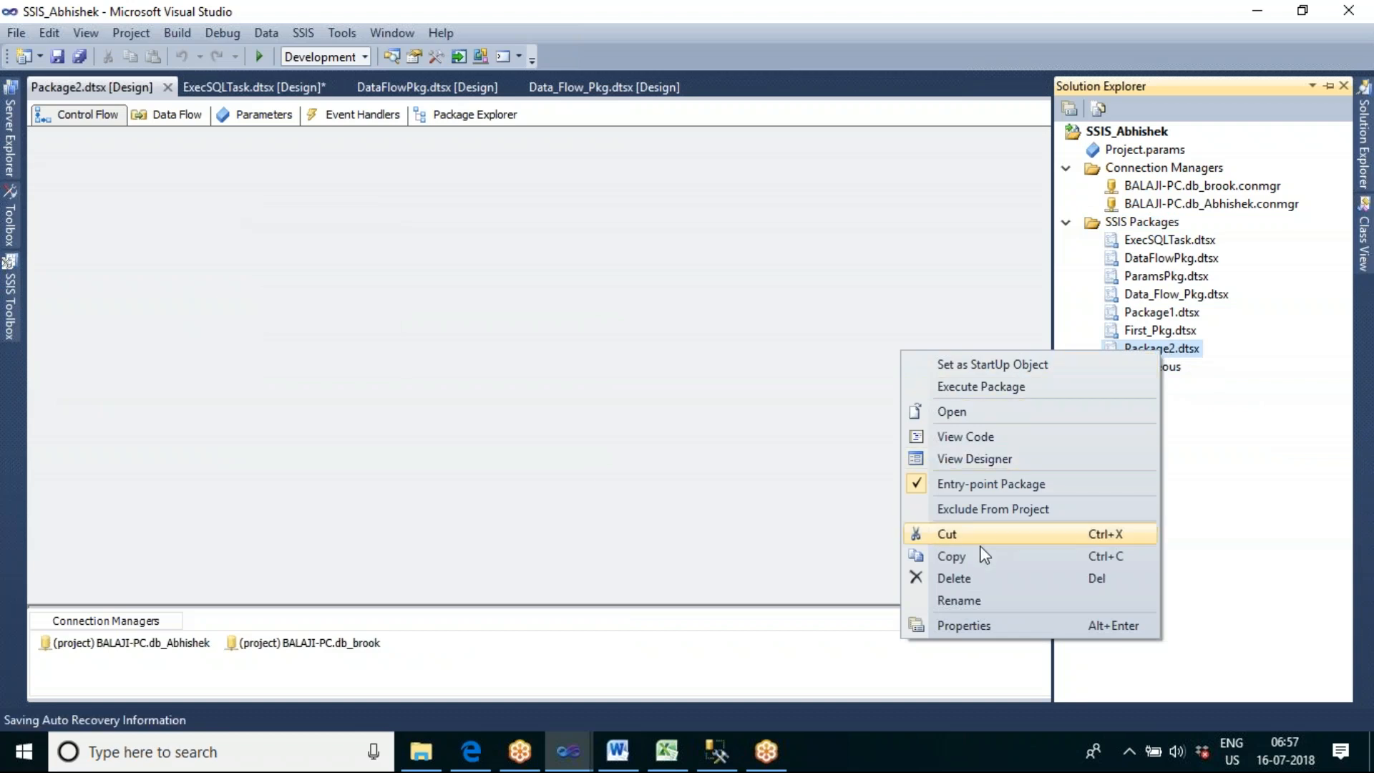
pyautogui.click(964, 600)
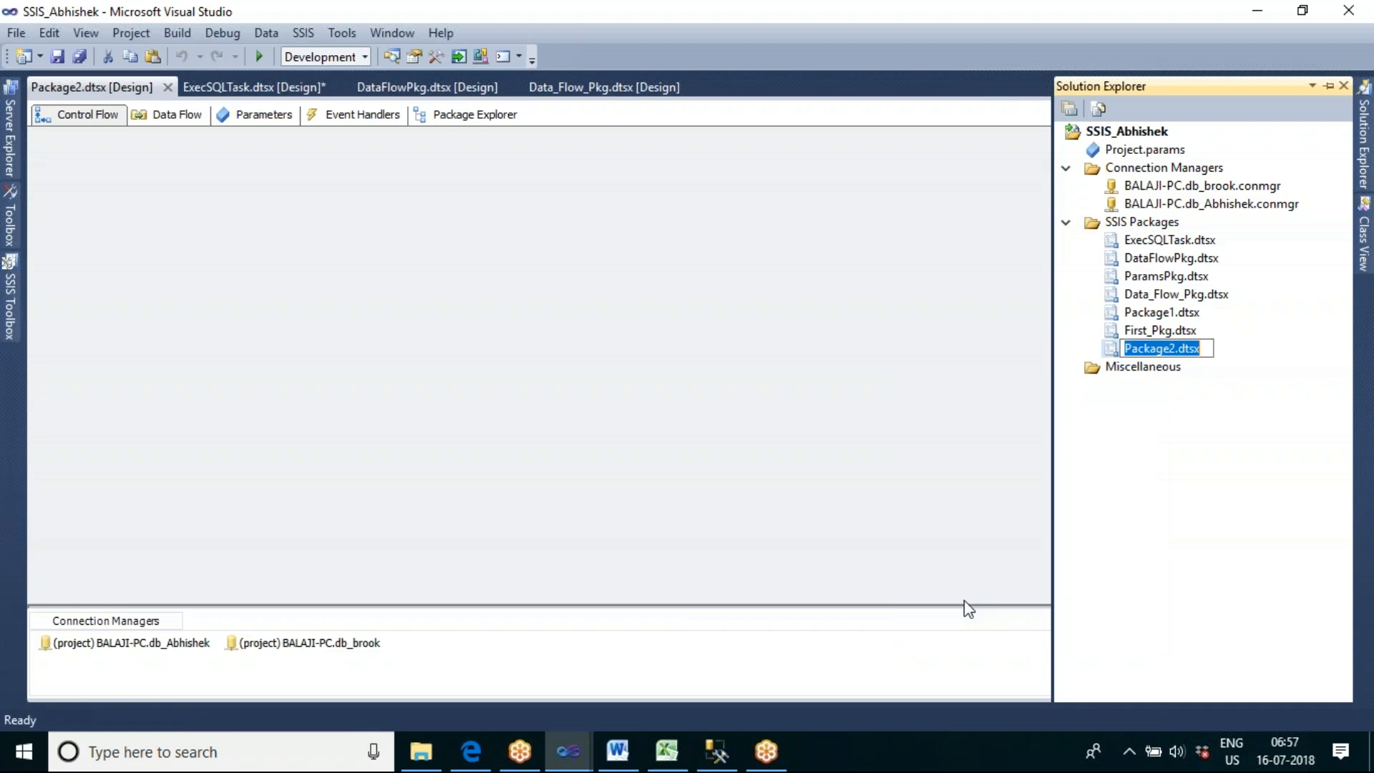
pyautogui.click(1180, 350)
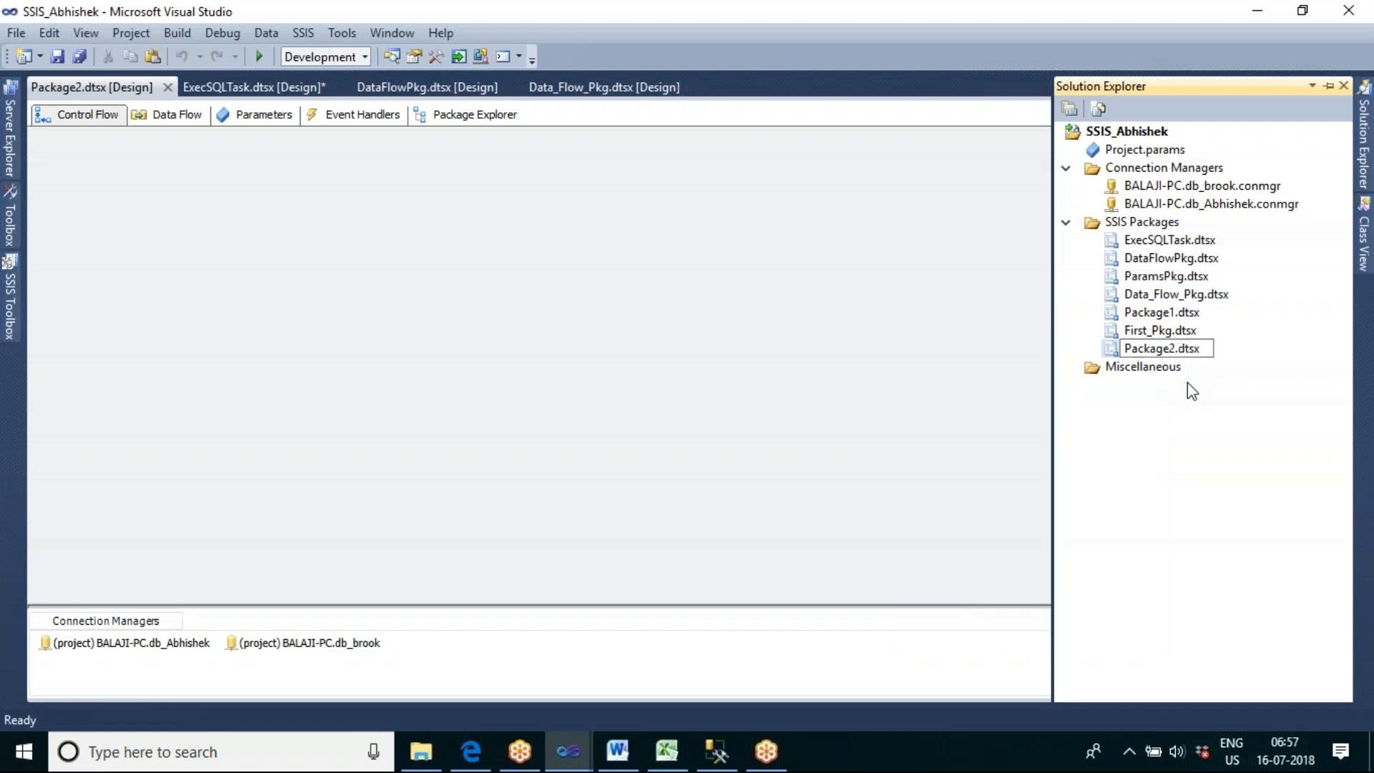
pyautogui.press('BackSpace')
pyautogui.press('BackSpace')
pyautogui.press('BackSpace')
pyautogui.press('BackSpace')
pyautogui.press('BackSpace')
pyautogui.press('BackSpace')
pyautogui.press('BackSpace')
pyautogui.press('BackSpace')
pyautogui.write('FileSystemTas')
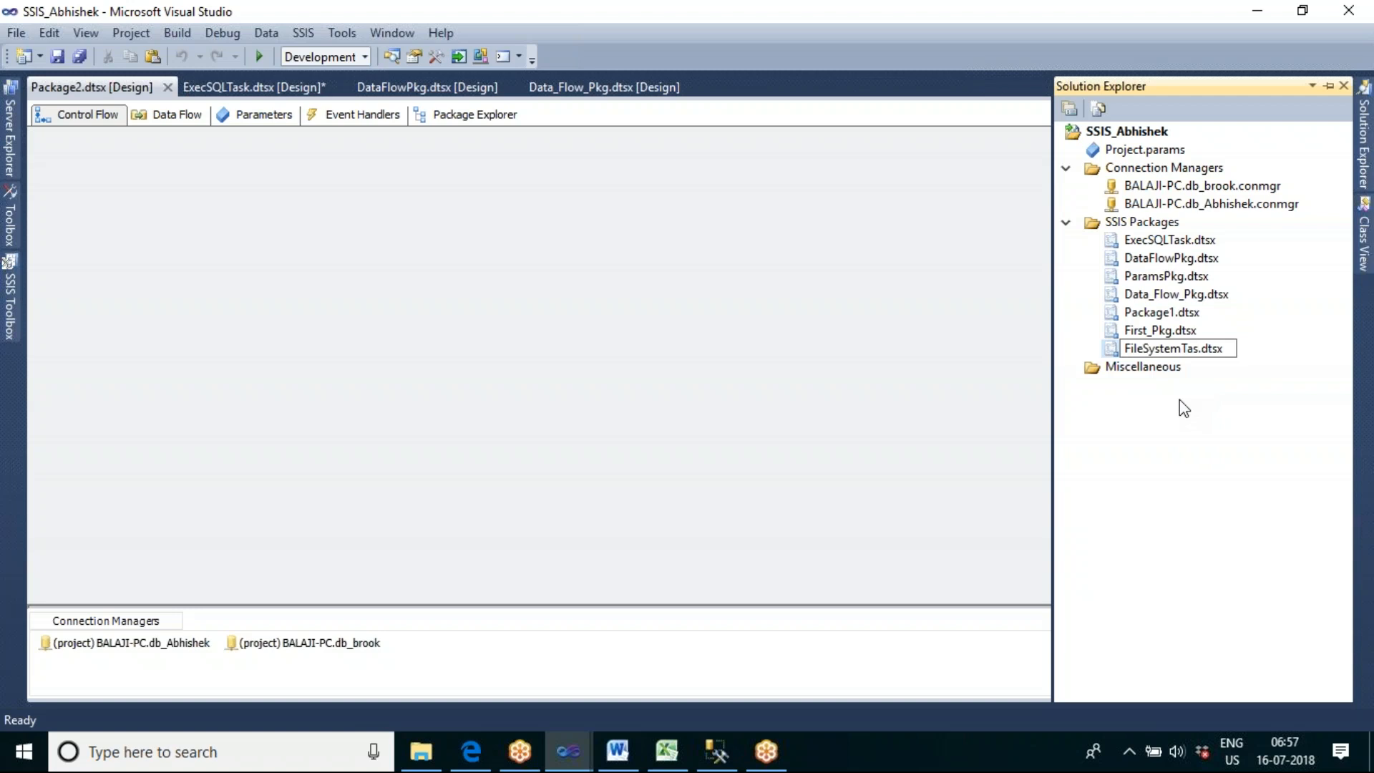
pyautogui.write('k_pkg')
# Add a File System Task to the upper part of the package's control flow
pyautogui.click(15, 296)
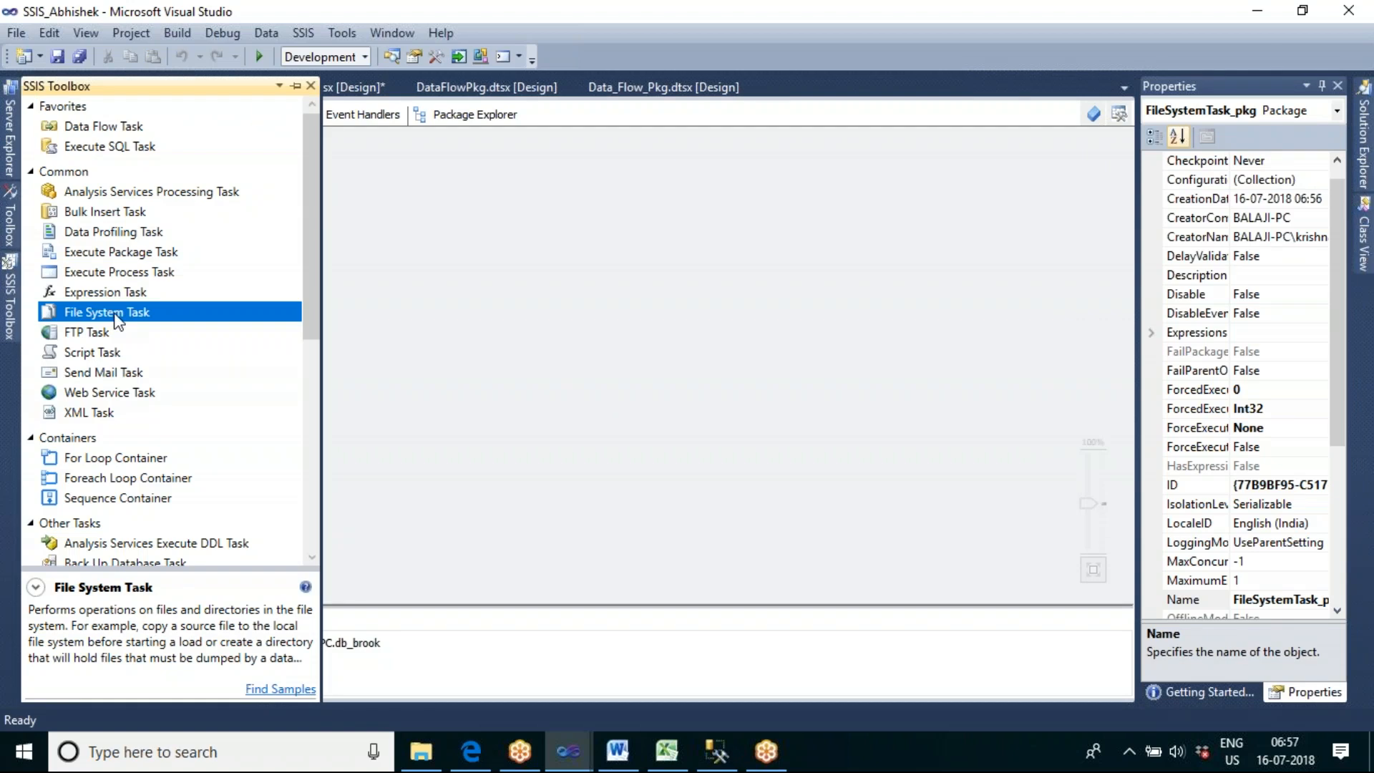
pyautogui.moveTo(116, 320); pyautogui.dragTo(379, 200)
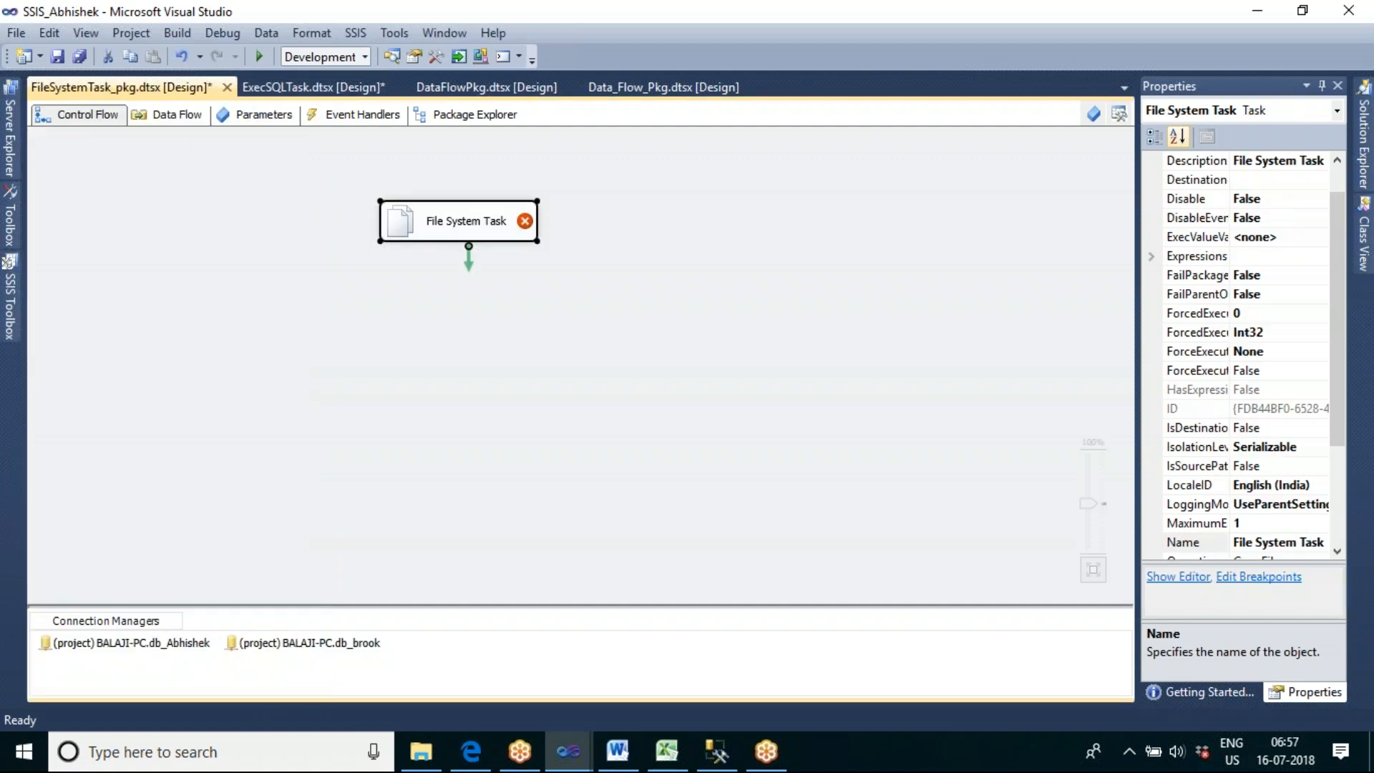
pyautogui.click(405, 285)
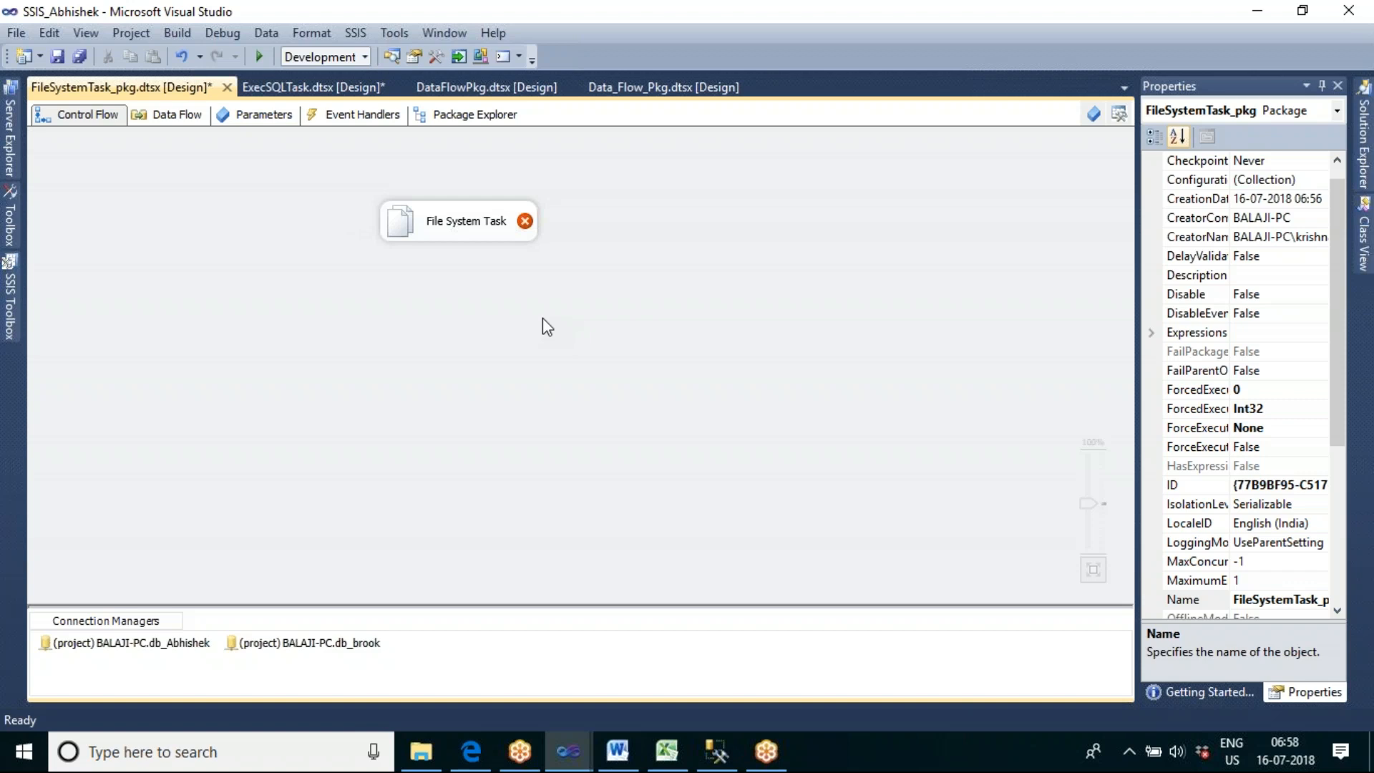
pyautogui.click(492, 20)
pyautogui.click(1340, 46)
# Open the File System Task for editing and set its operation to Create directory
pyautogui.moveTo(491, 226)
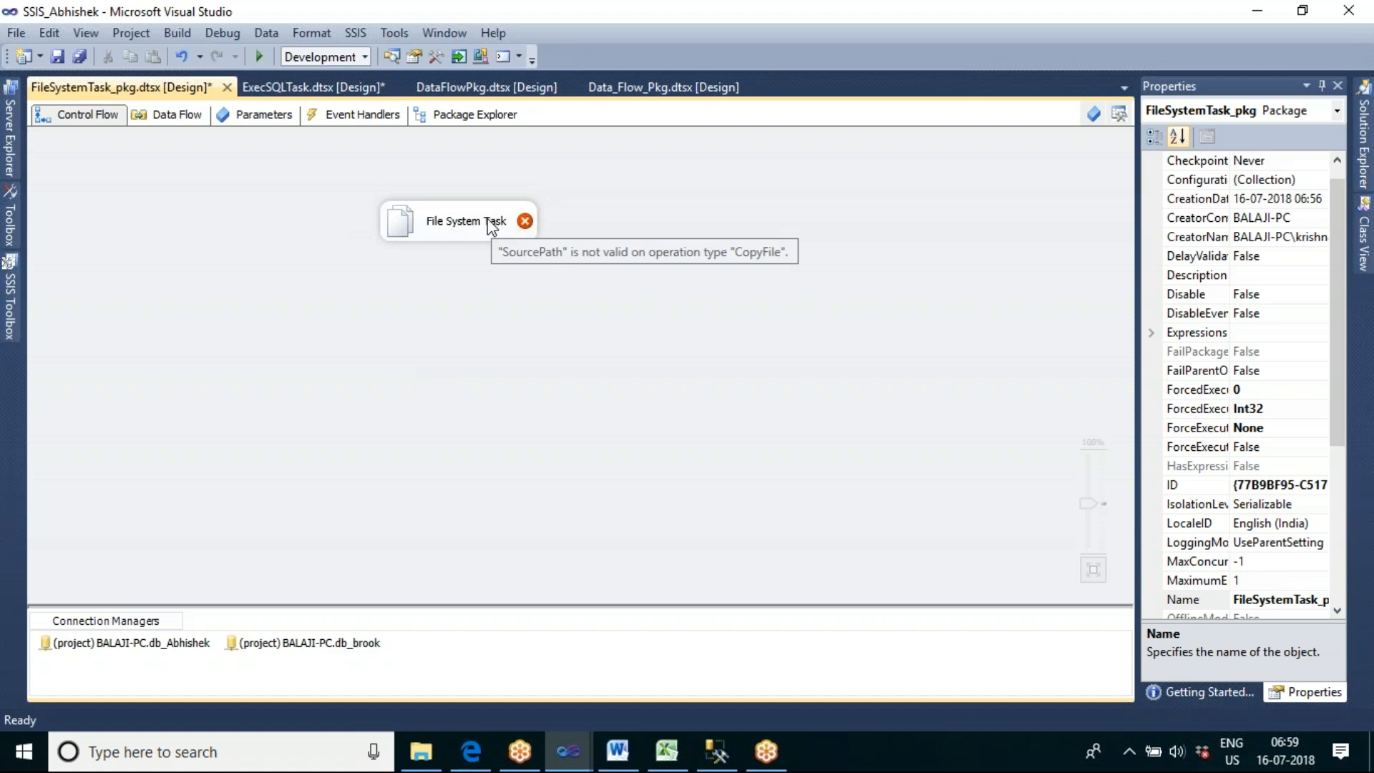
pyautogui.click(490, 226)
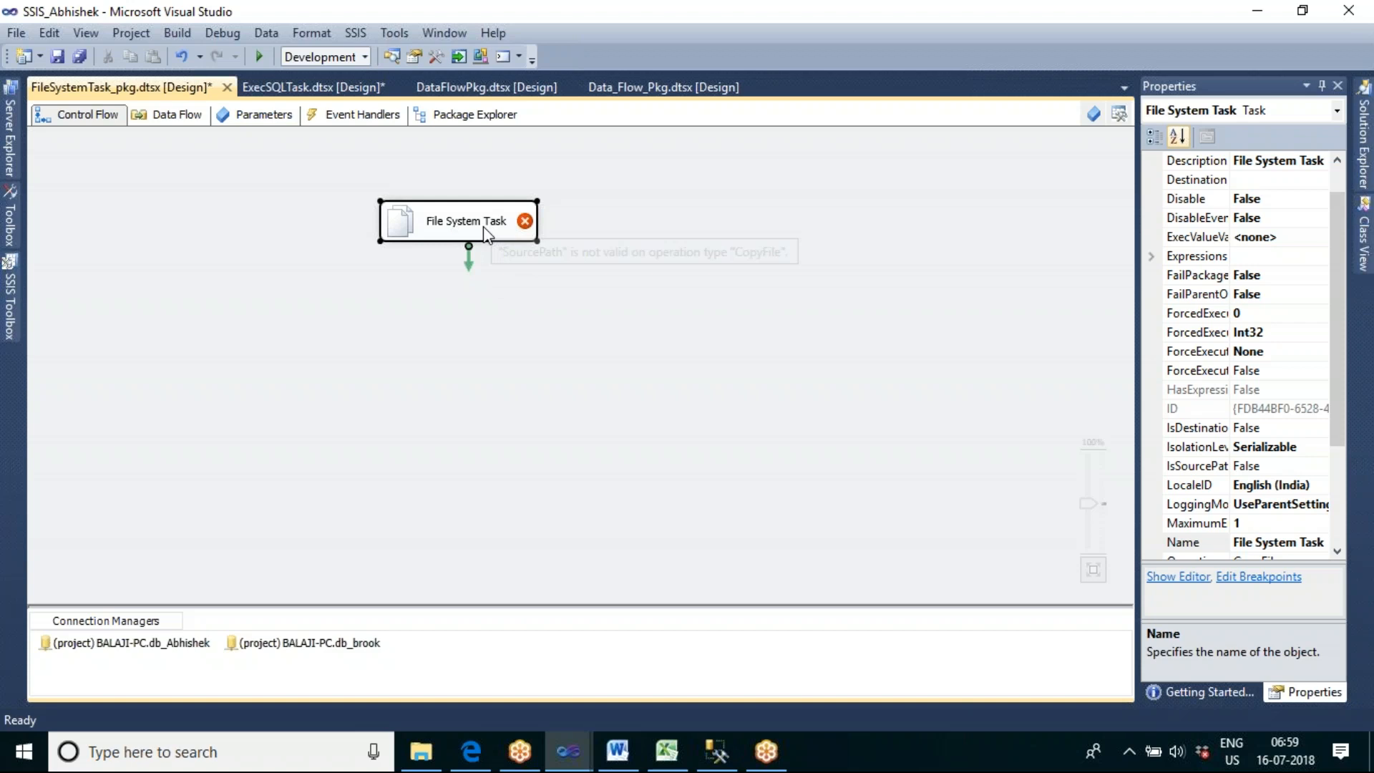
pyautogui.doubleClick(484, 227)
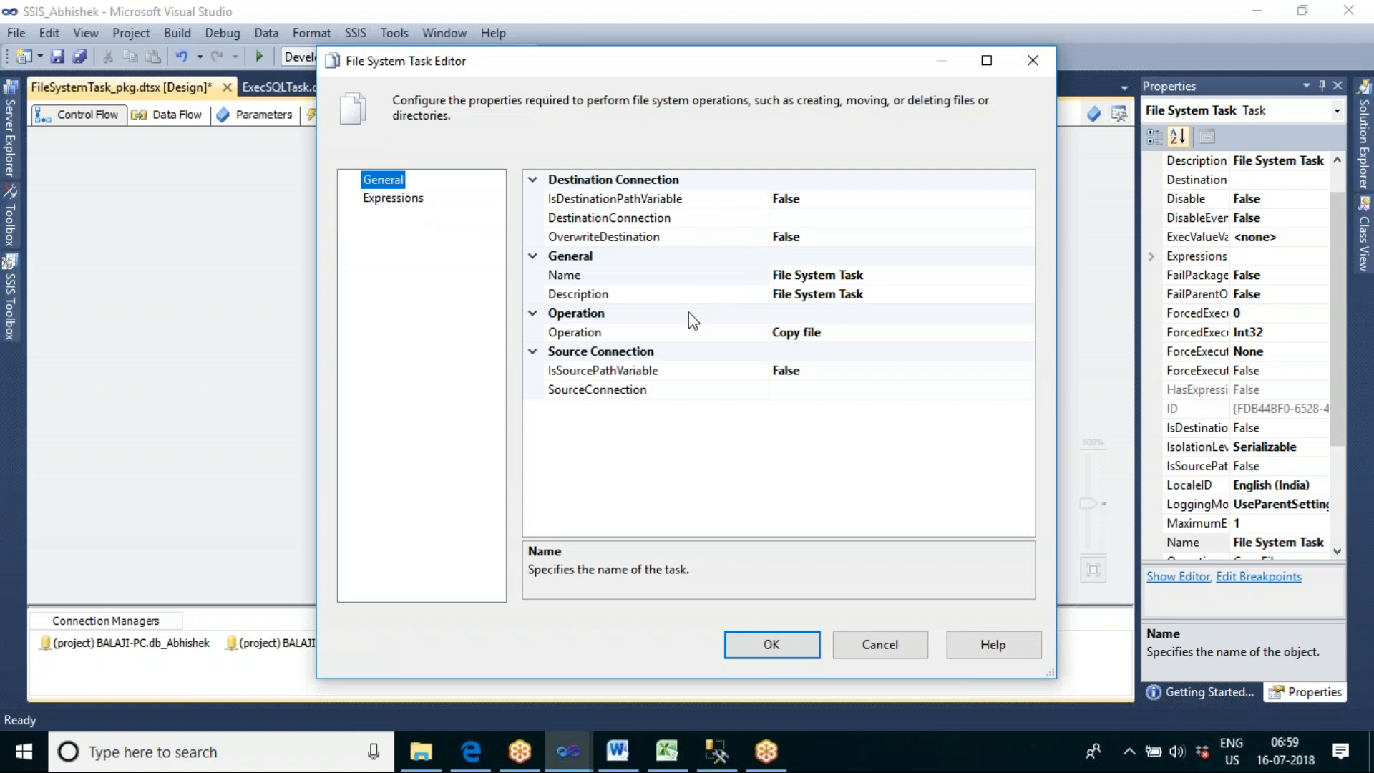
pyautogui.click(655, 337)
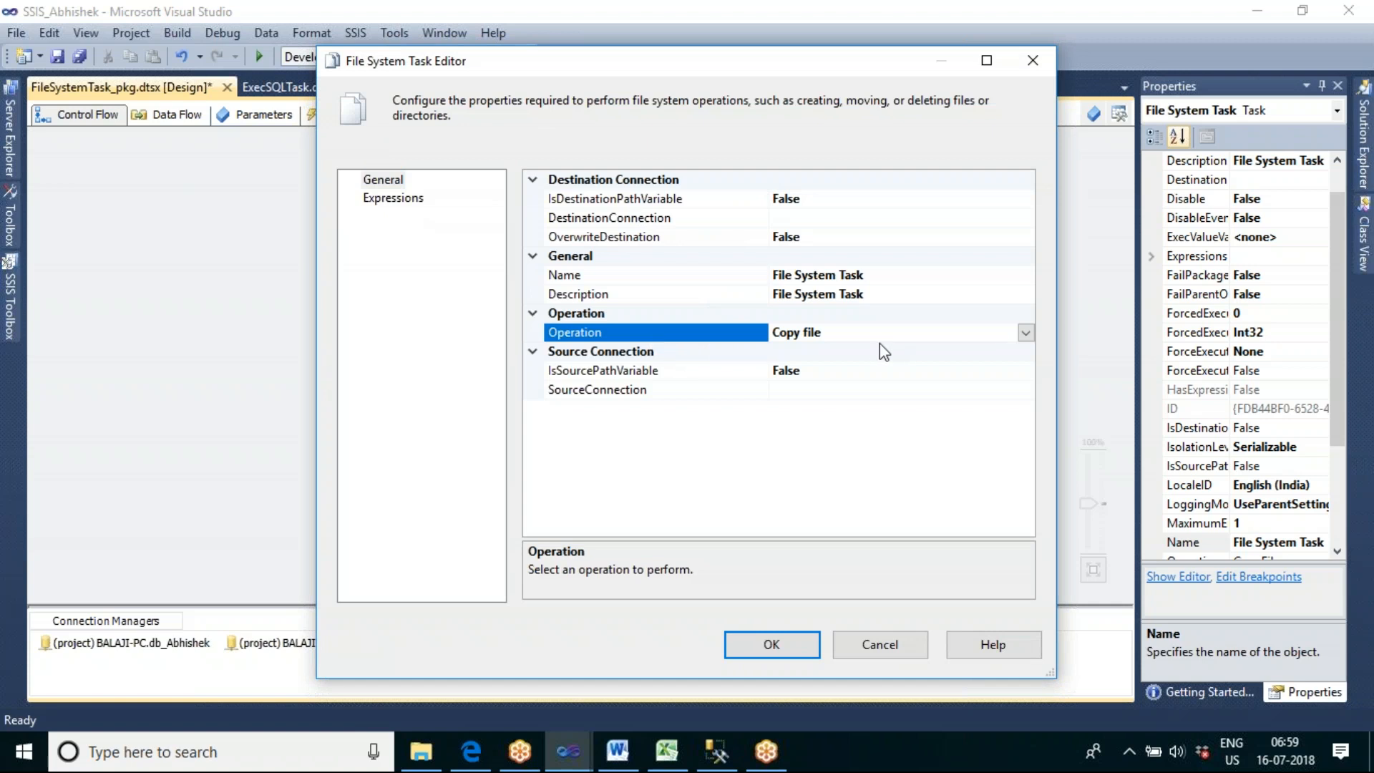
pyautogui.click(1026, 333)
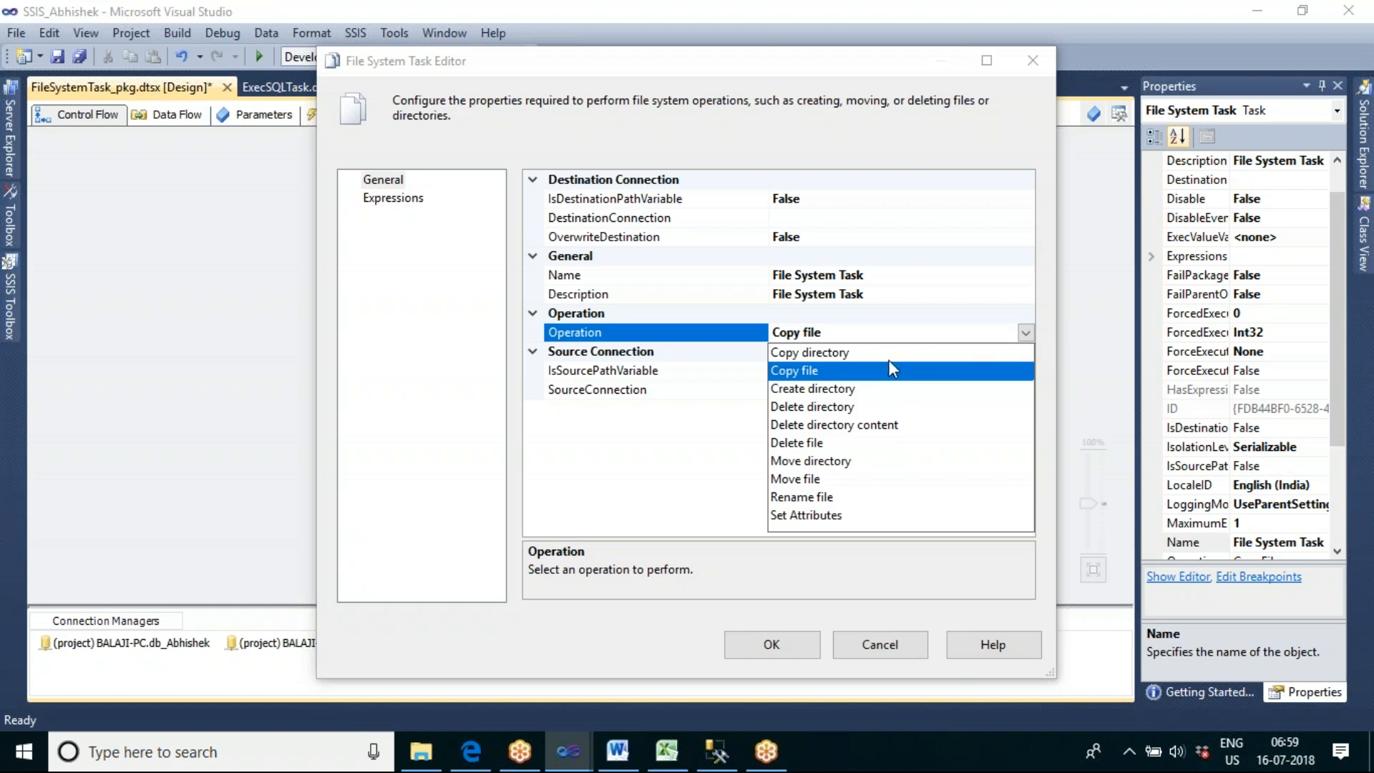
pyautogui.click(855, 389)
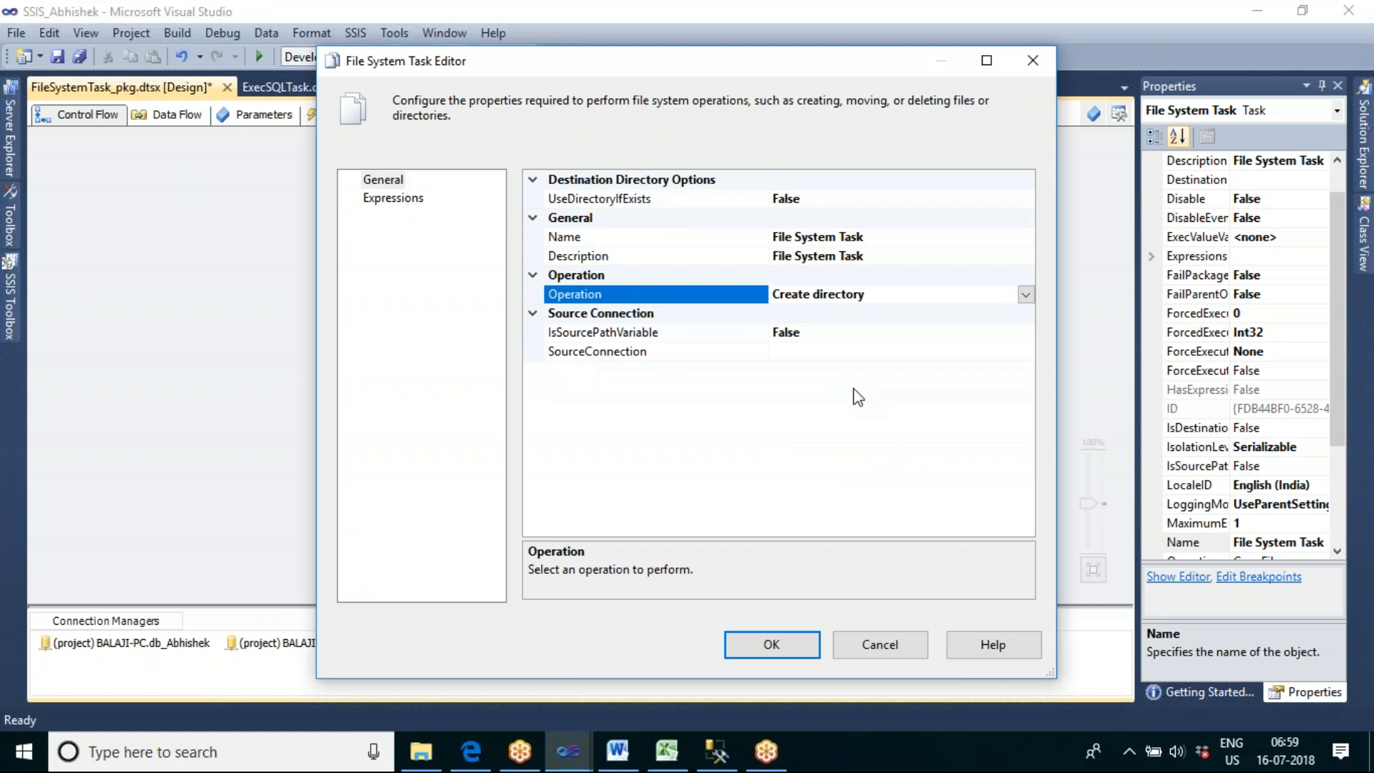
# Review the available operations, switching the task to Copy directory and back to Create directory
pyautogui.click(1026, 295)
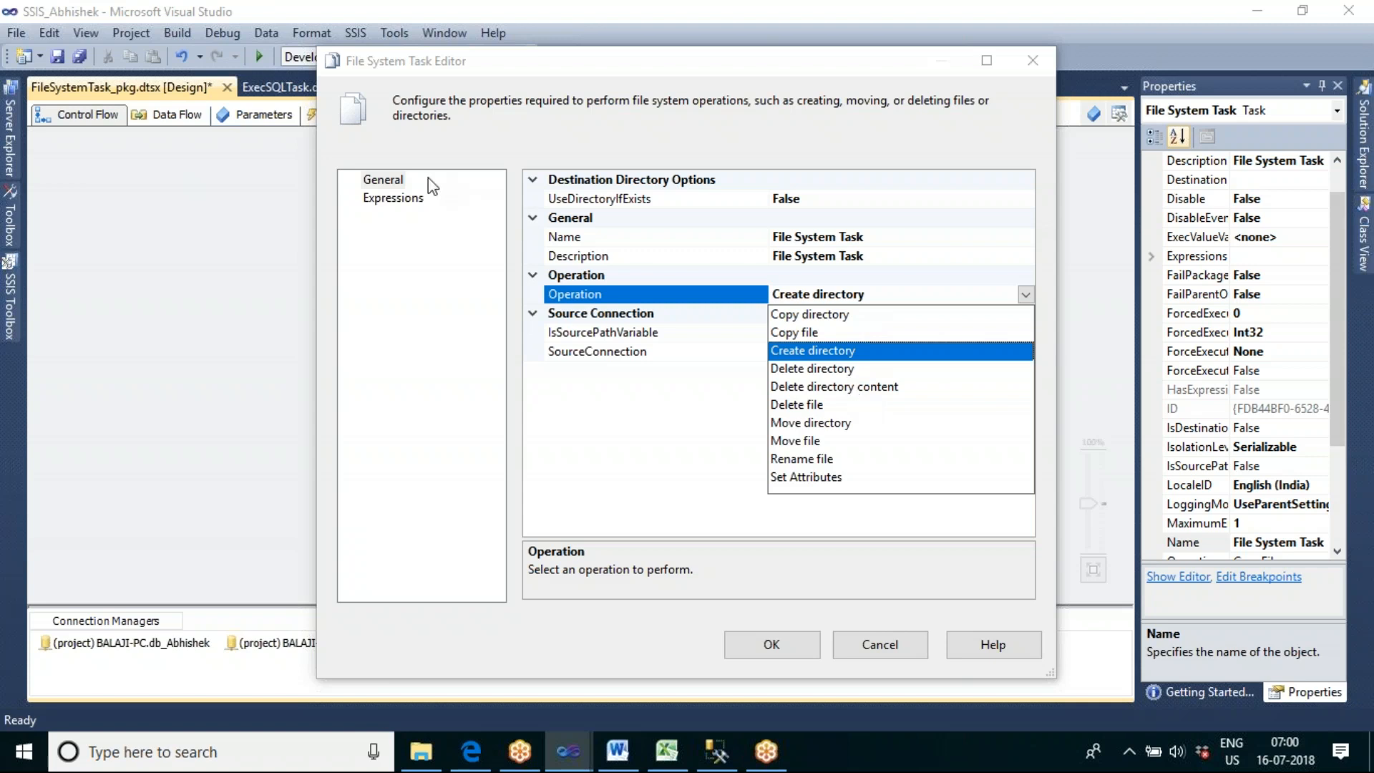
pyautogui.click(264, 25)
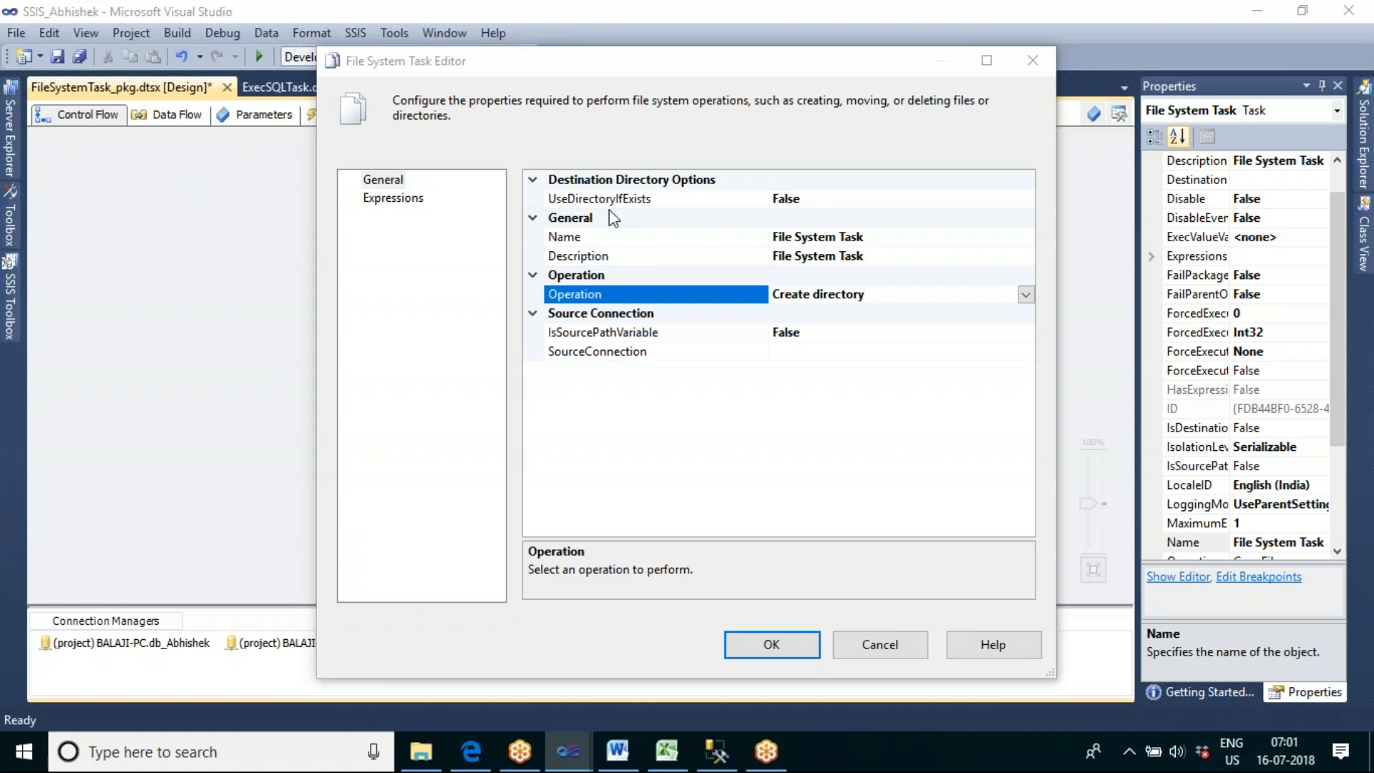
pyautogui.click(1025, 294)
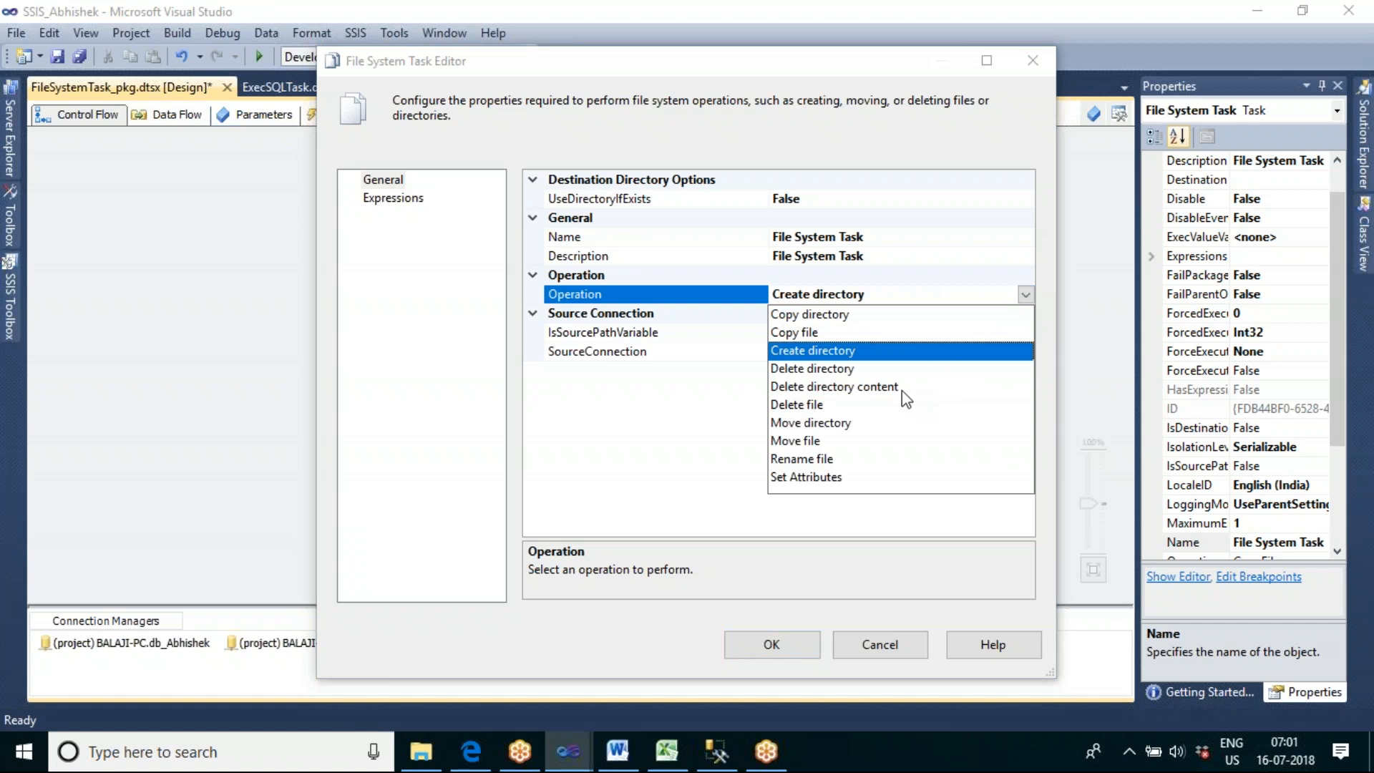
pyautogui.click(864, 319)
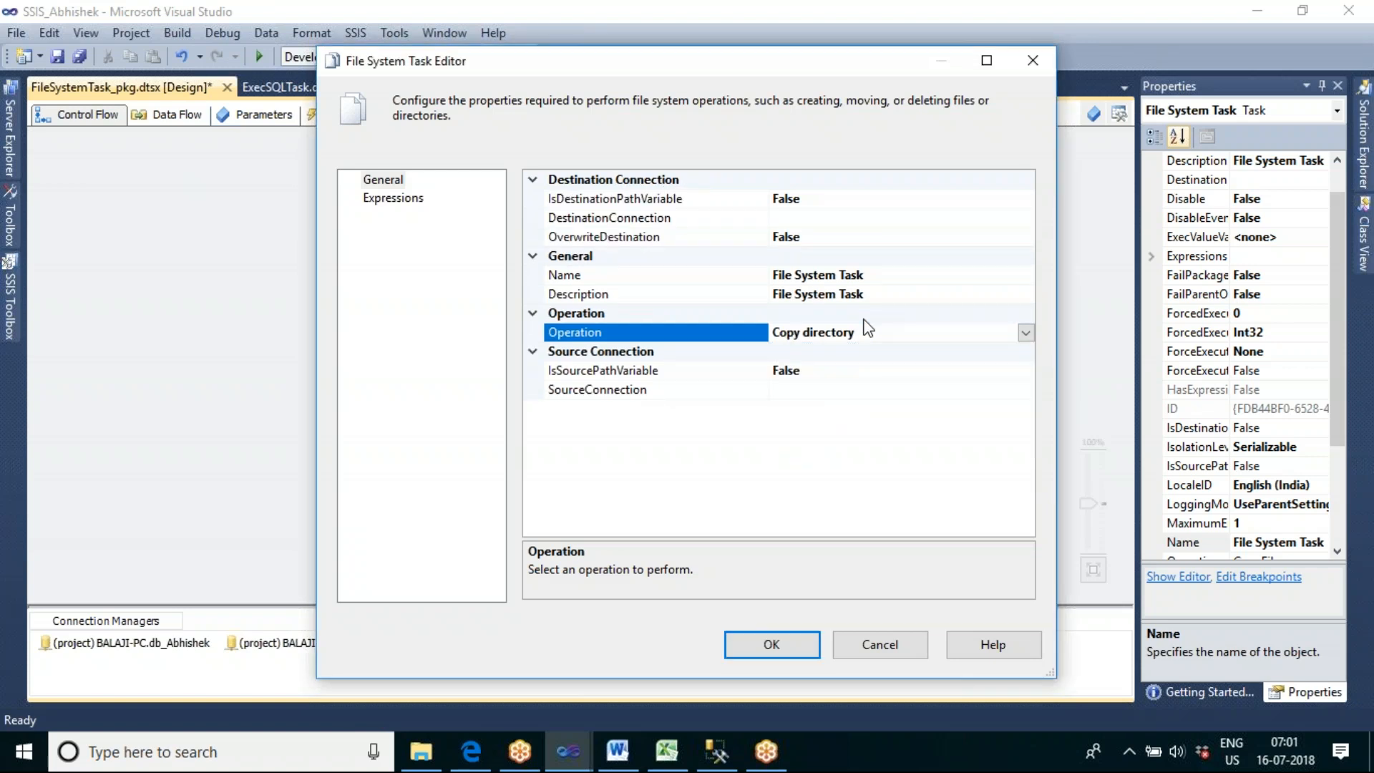
pyautogui.click(1025, 333)
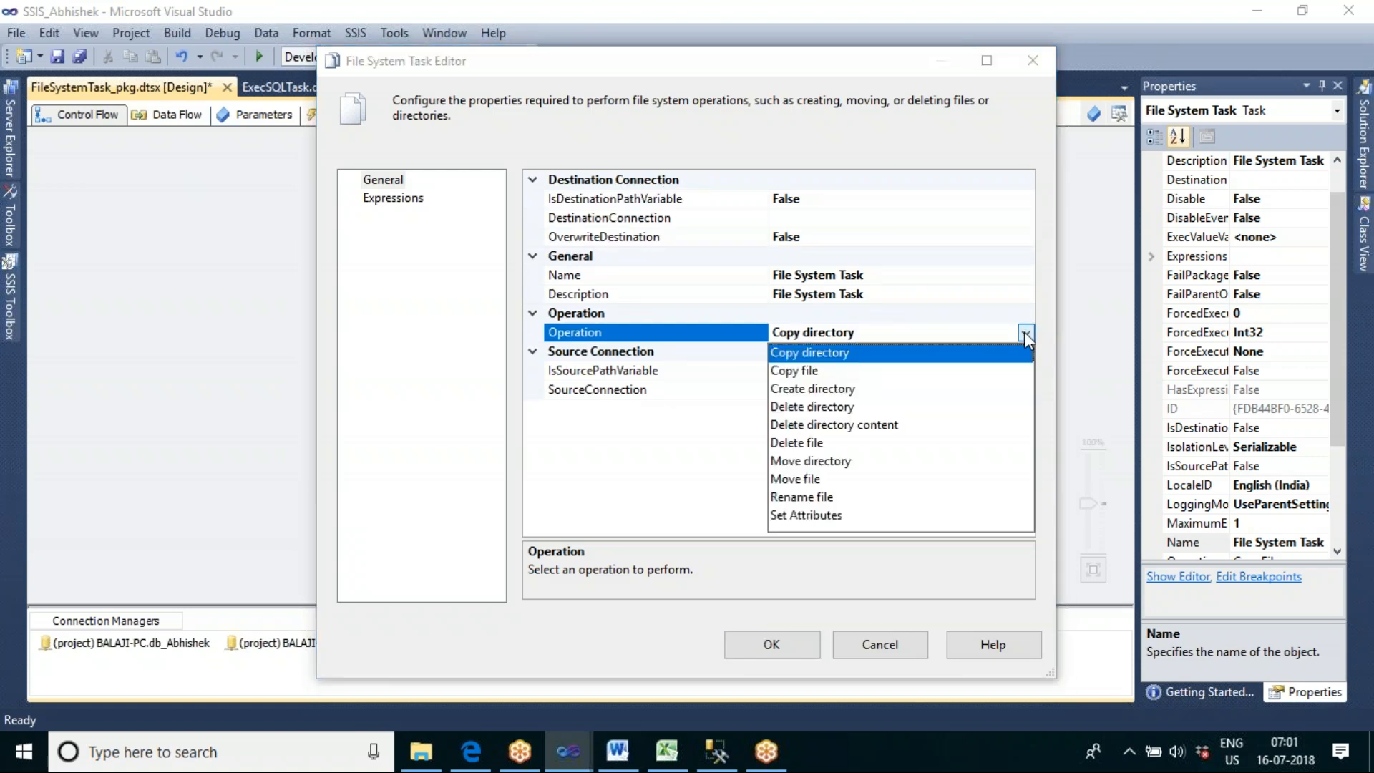
pyautogui.click(851, 388)
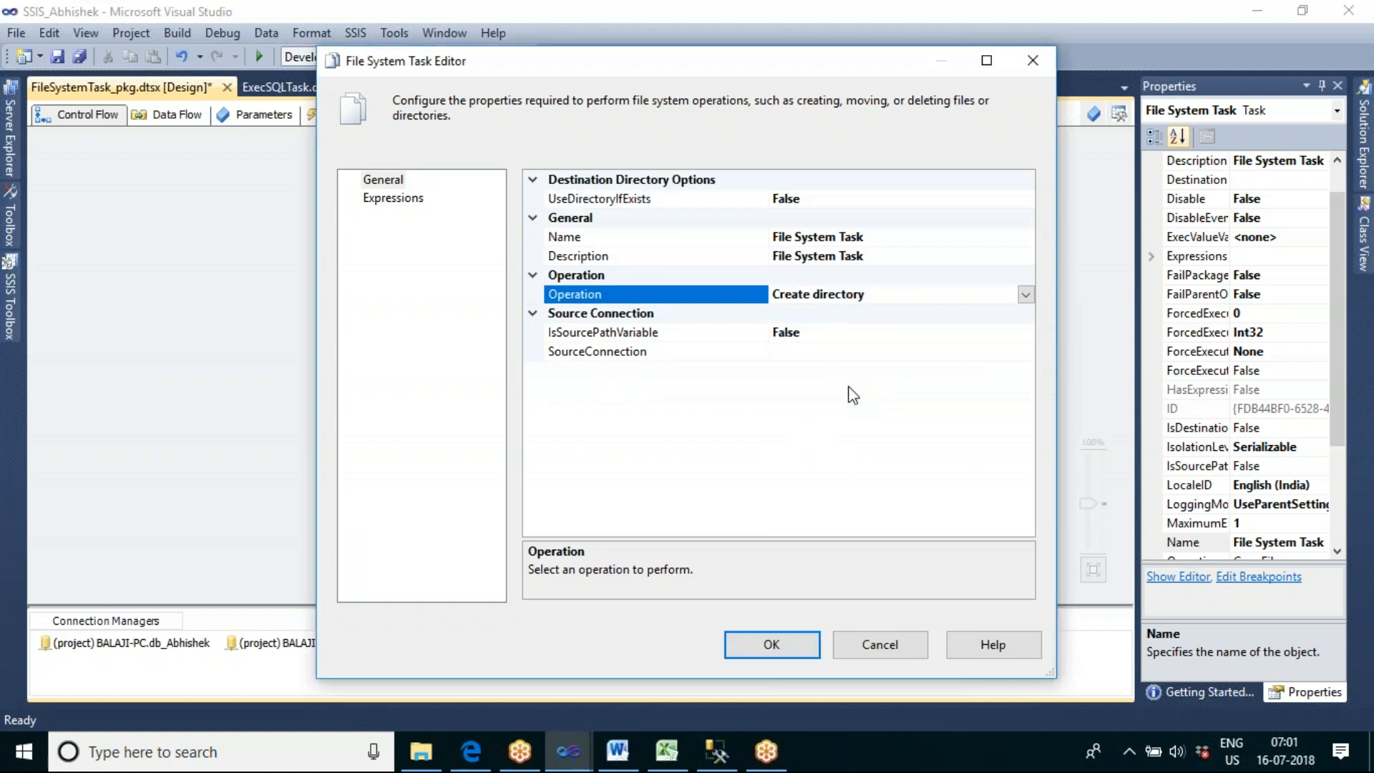
# Start a new file connection for the task's source connection and set its usage type to Create folder
pyautogui.click(822, 353)
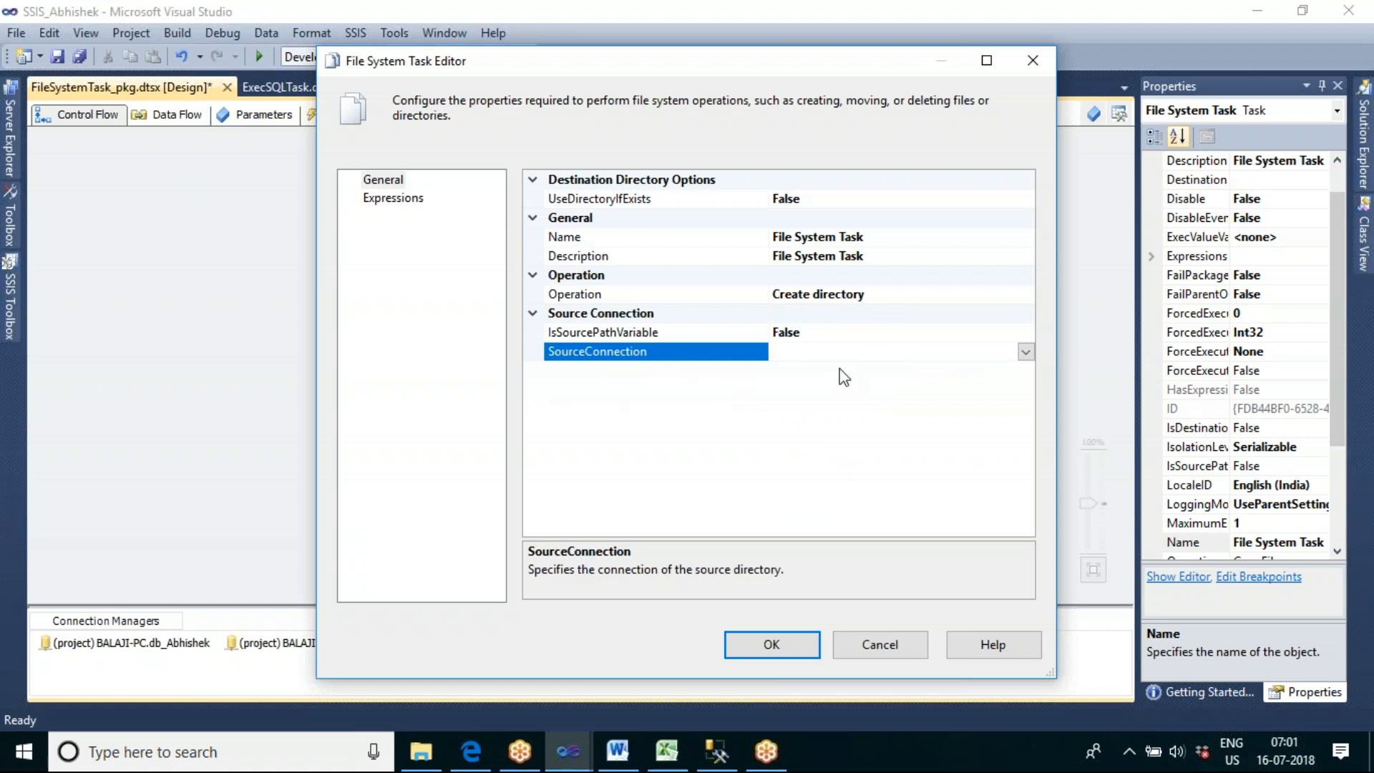
pyautogui.click(1025, 352)
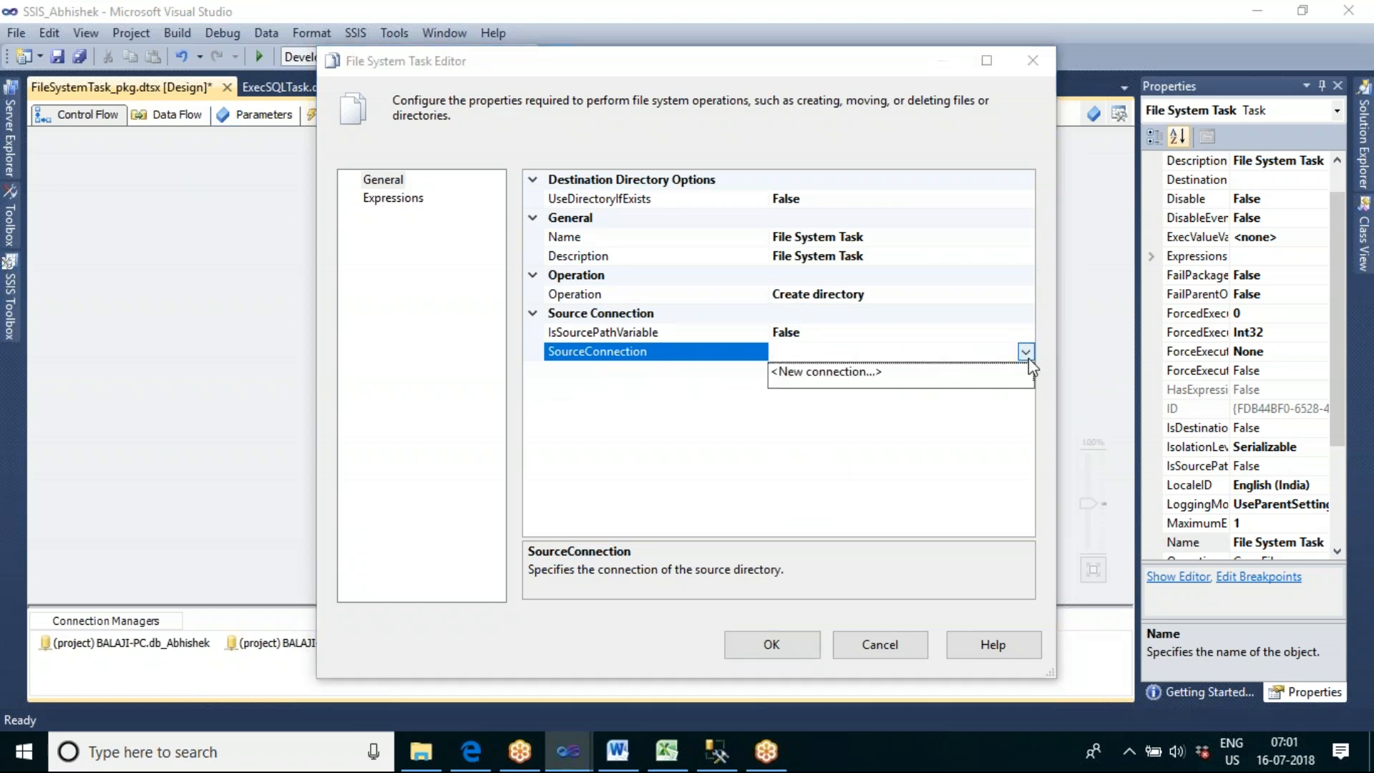
pyautogui.click(862, 374)
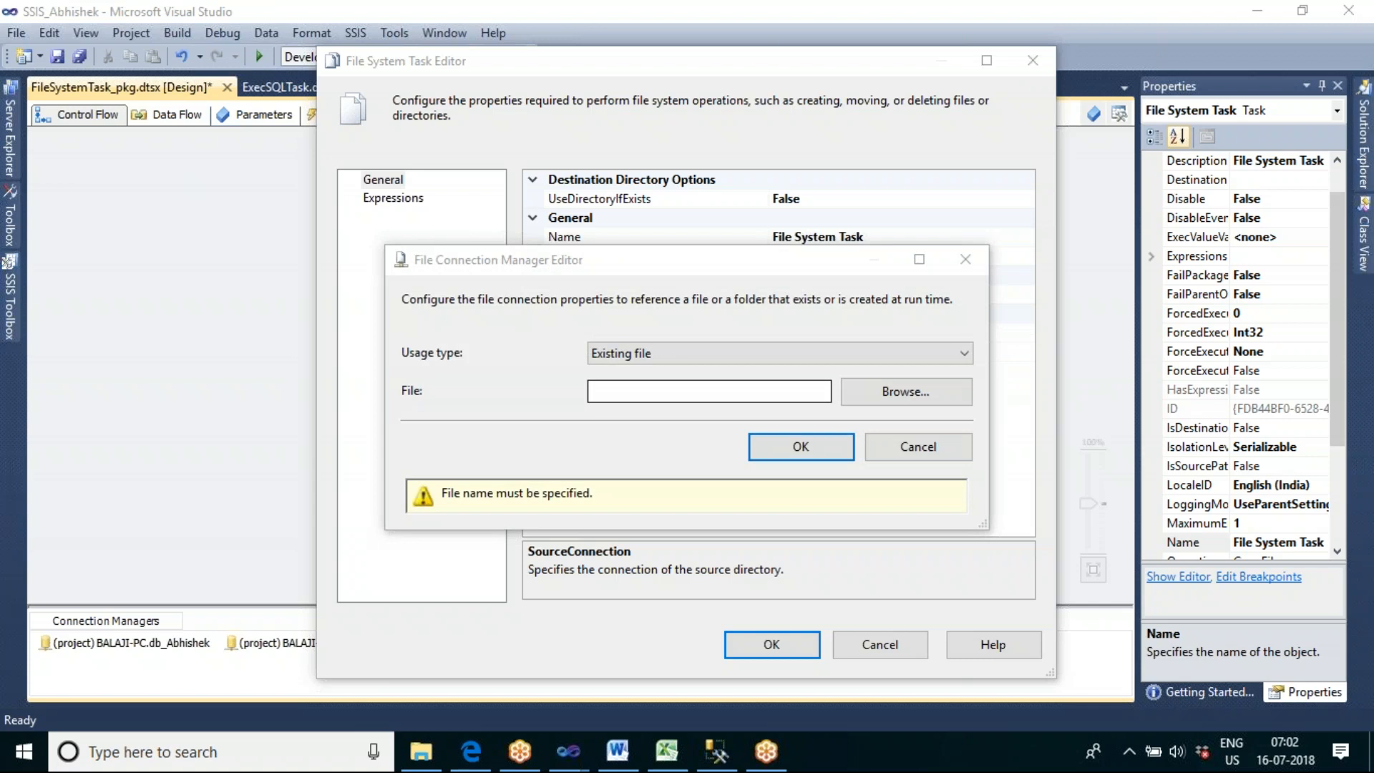
pyautogui.click(723, 358)
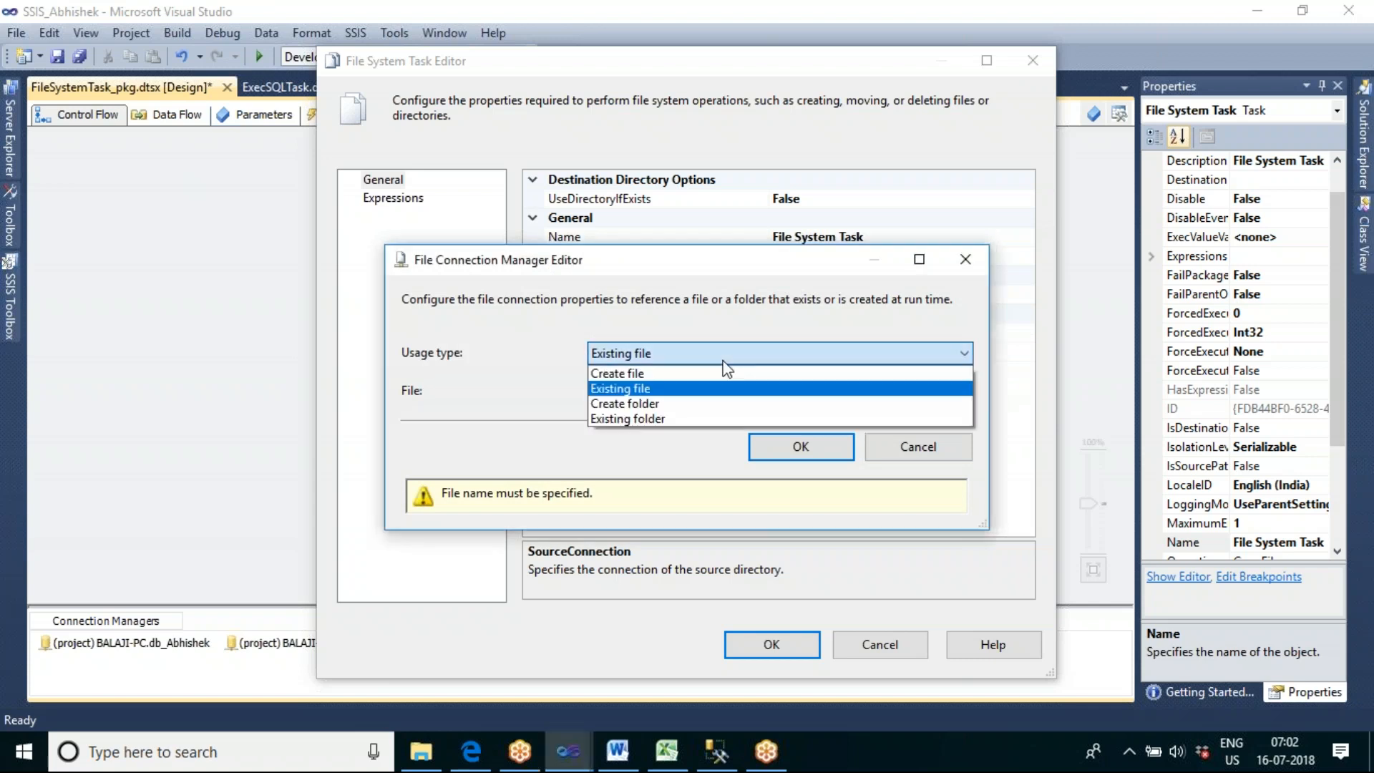
pyautogui.click(687, 403)
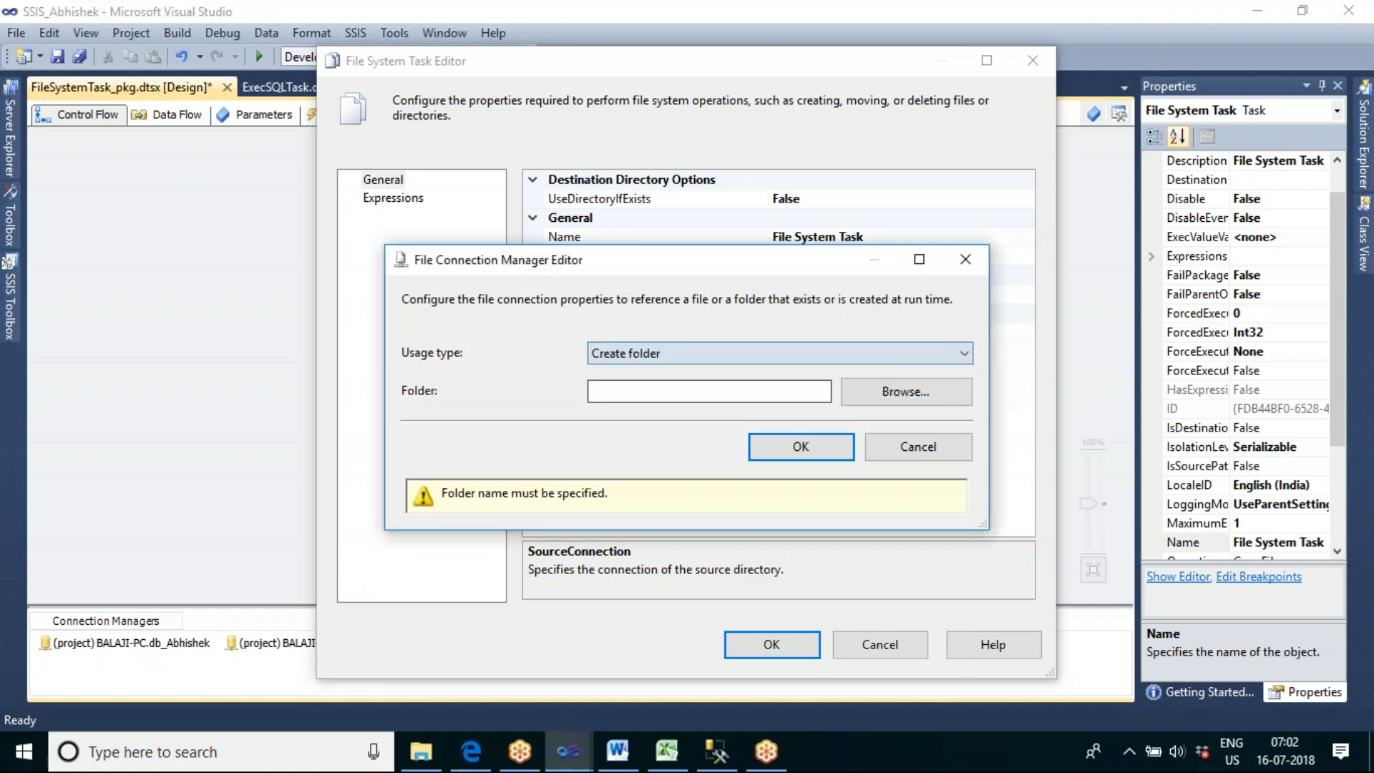
pyautogui.click(667, 392)
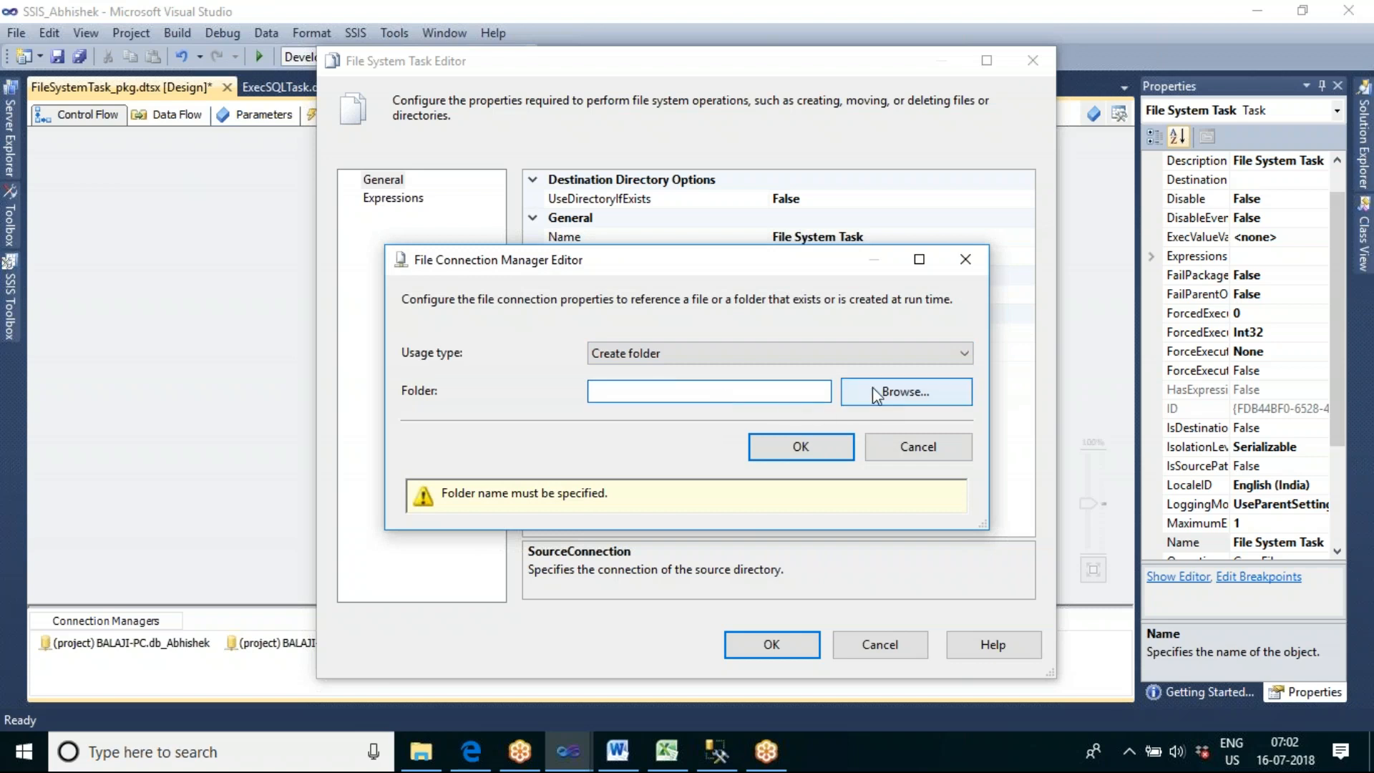
pyautogui.click(828, 356)
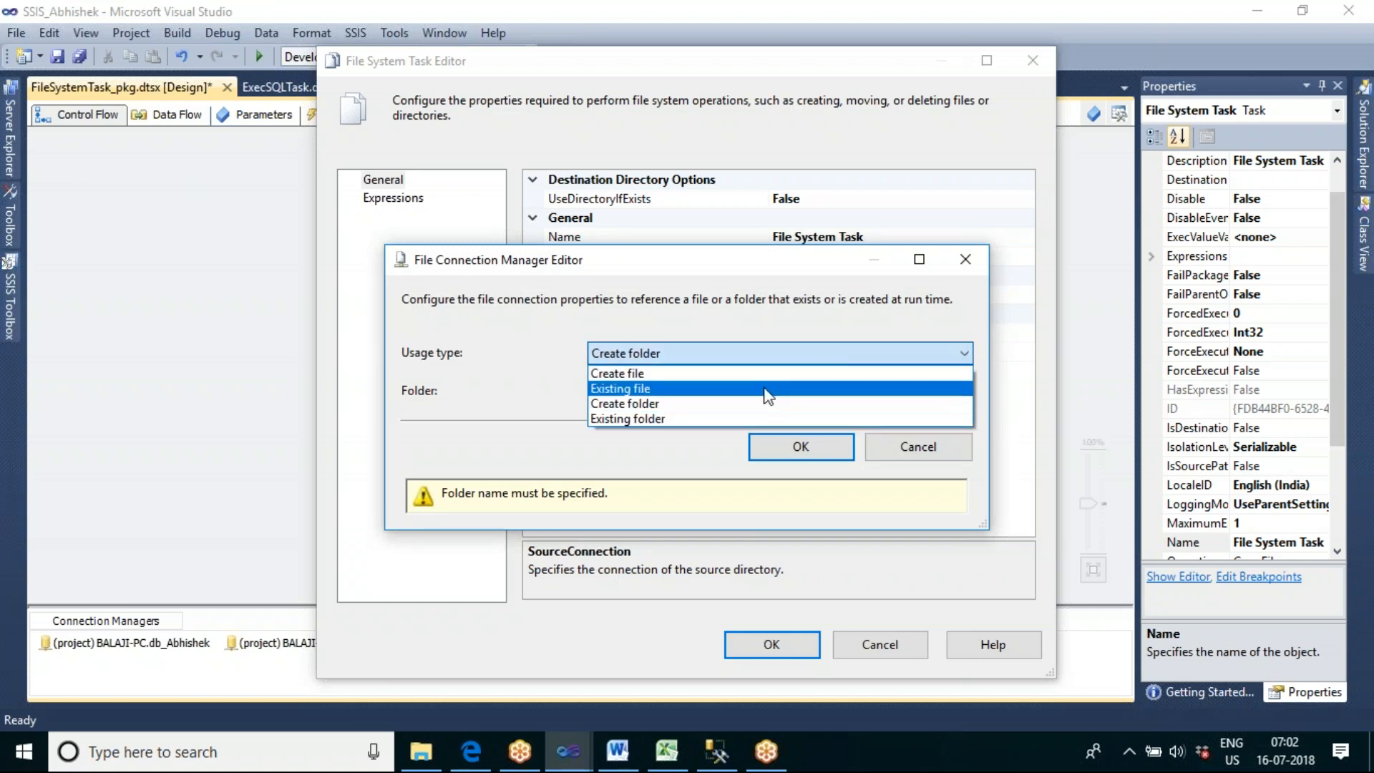
pyautogui.click(730, 410)
# Make a new folder named SSIS_Abi on the Desktop and confirm it as the source connection's folder
pyautogui.click(892, 398)
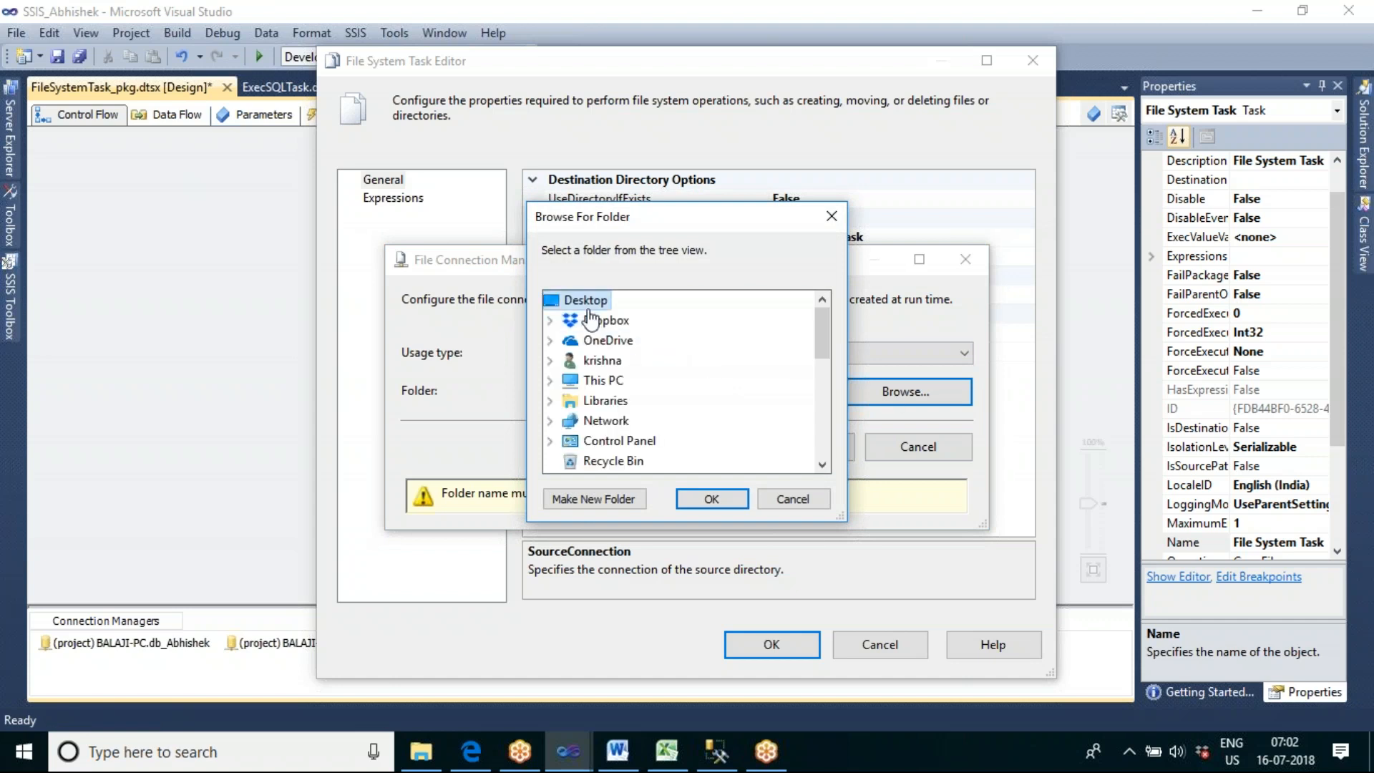
pyautogui.click(602, 499)
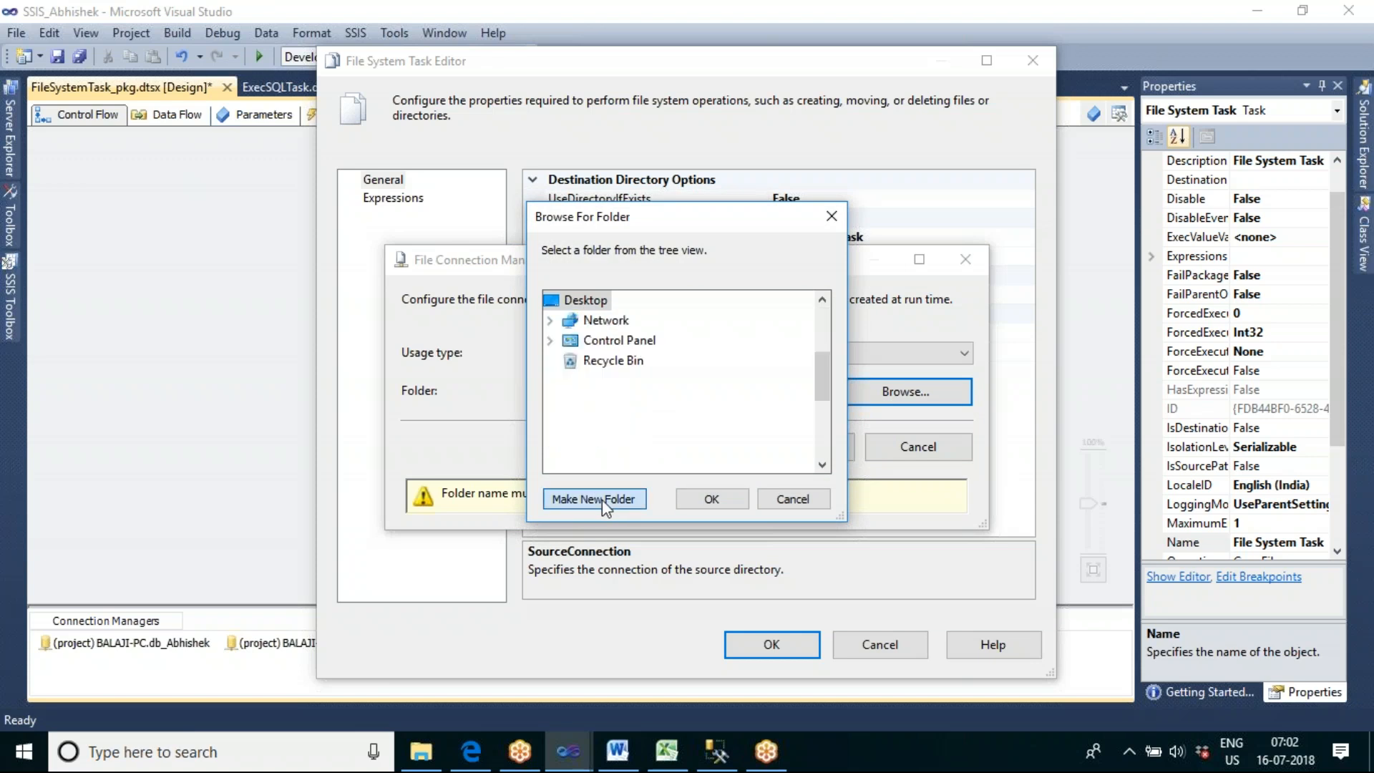
pyautogui.write('SS')
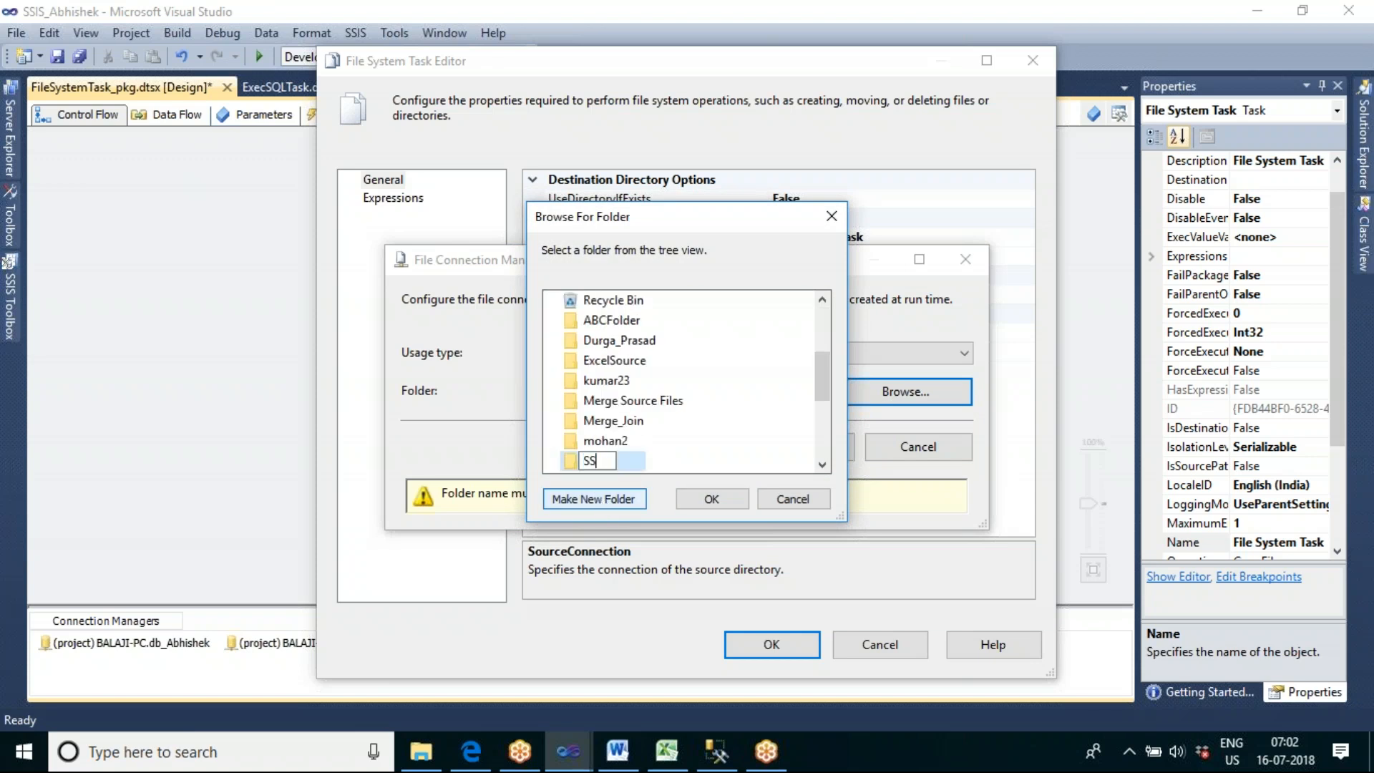
pyautogui.write('IS_Abi')
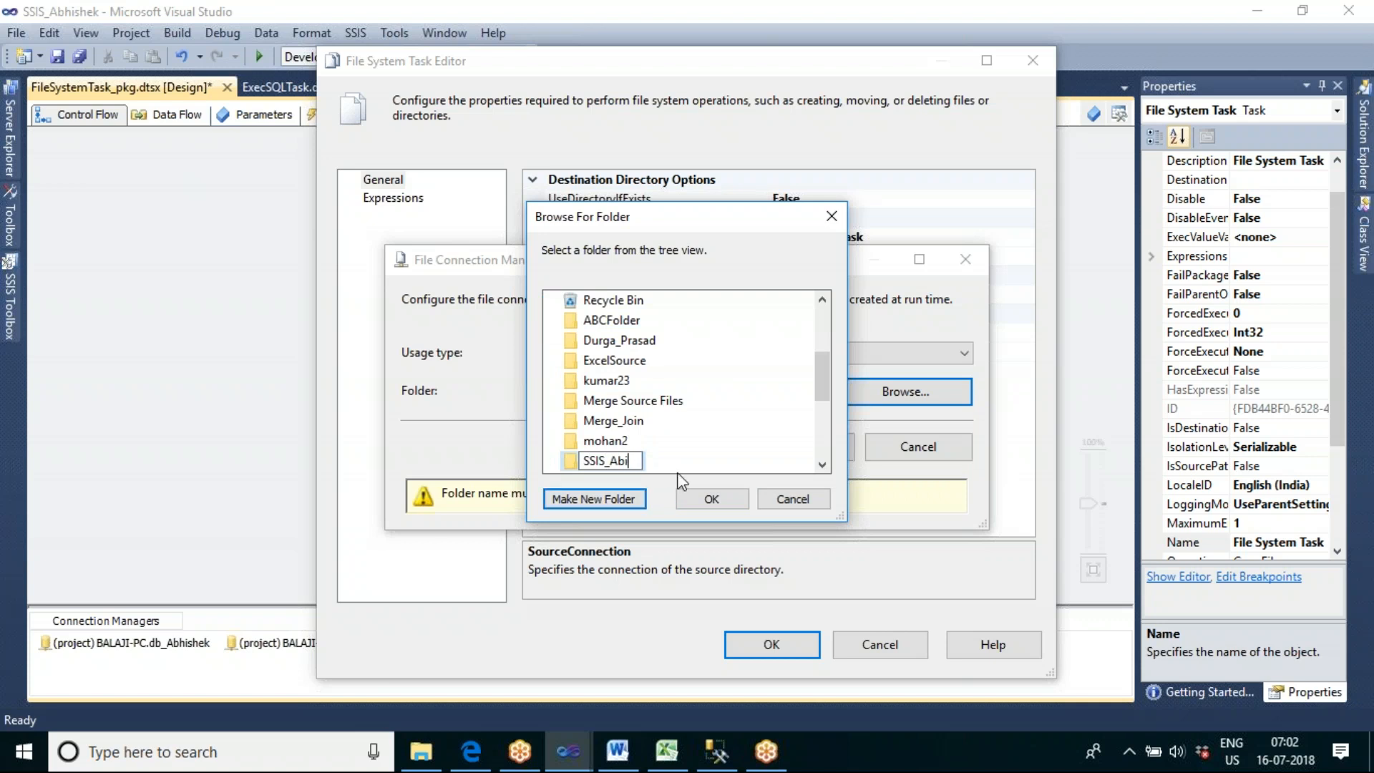
pyautogui.click(692, 463)
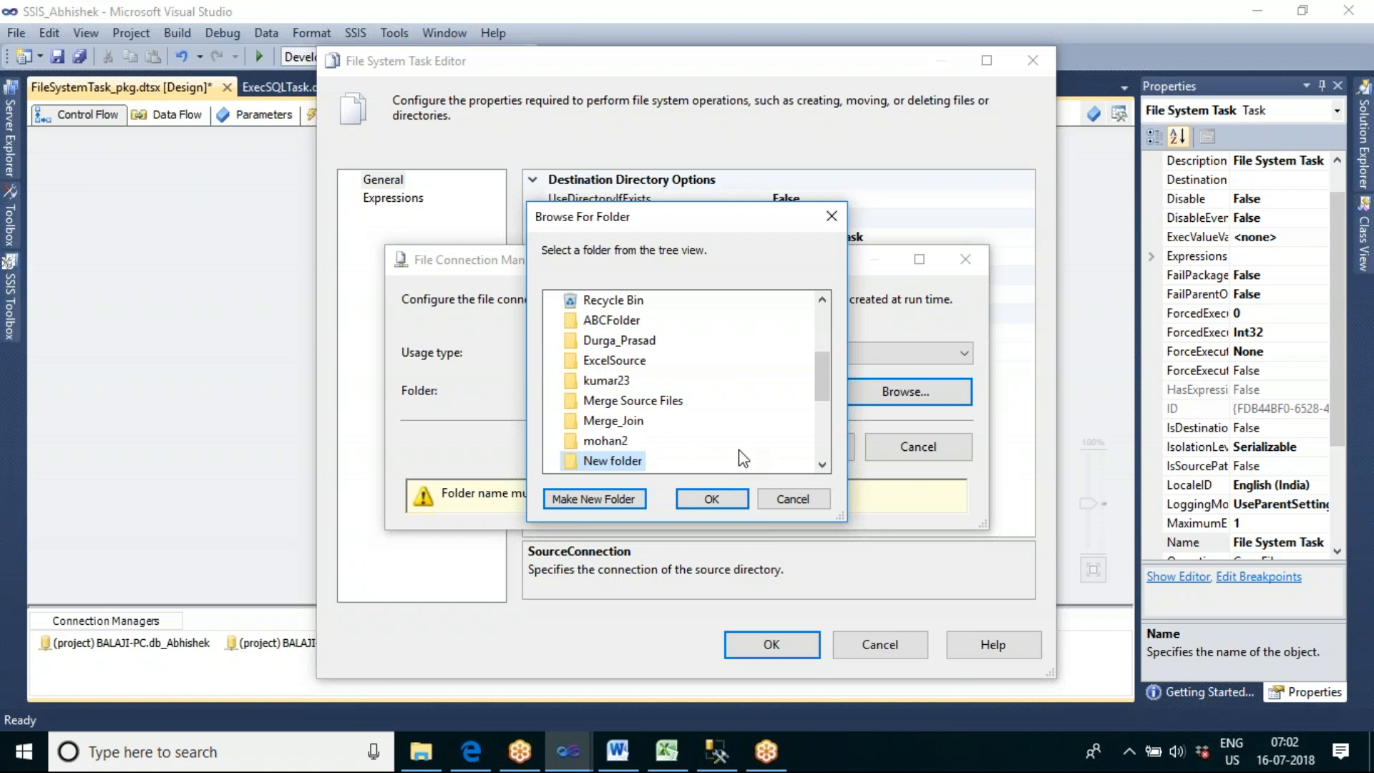
pyautogui.click(828, 442)
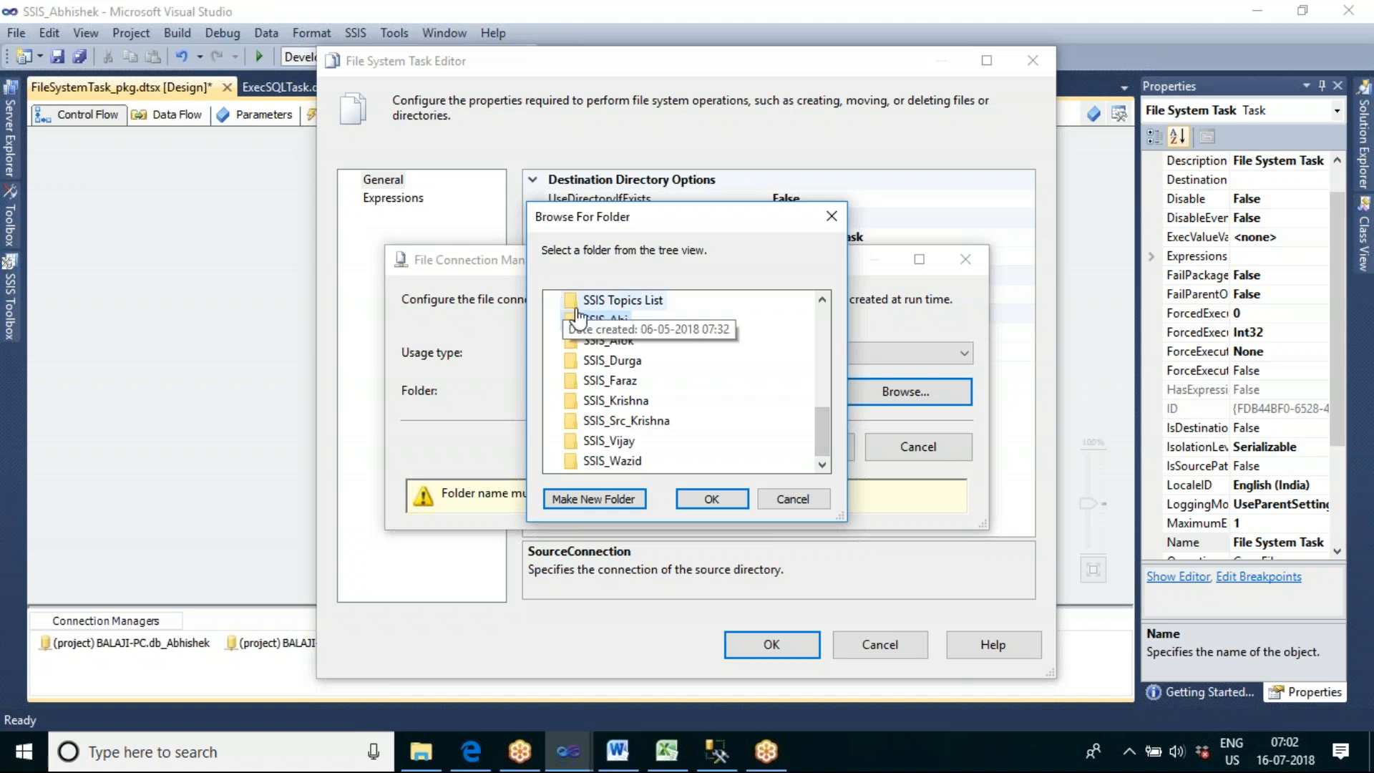
pyautogui.click(709, 498)
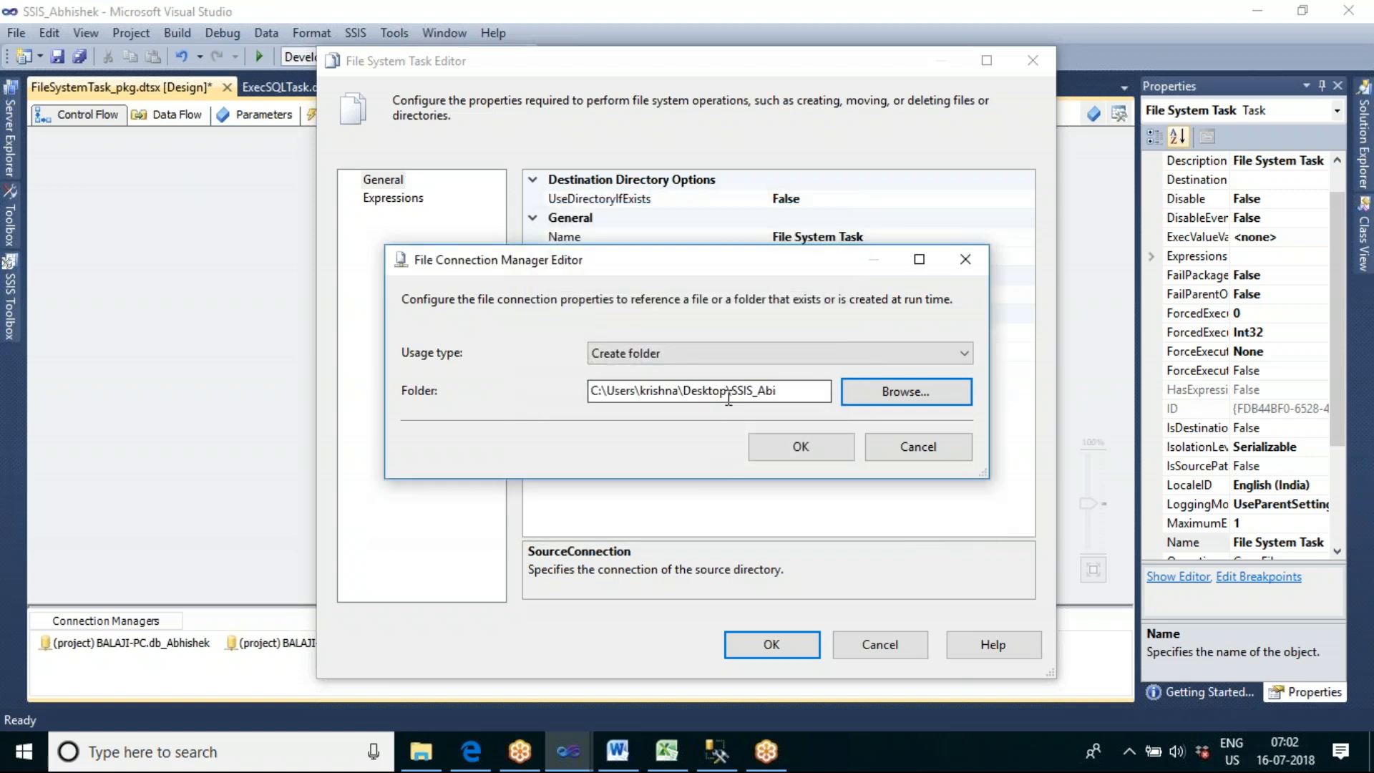
pyautogui.click(802, 446)
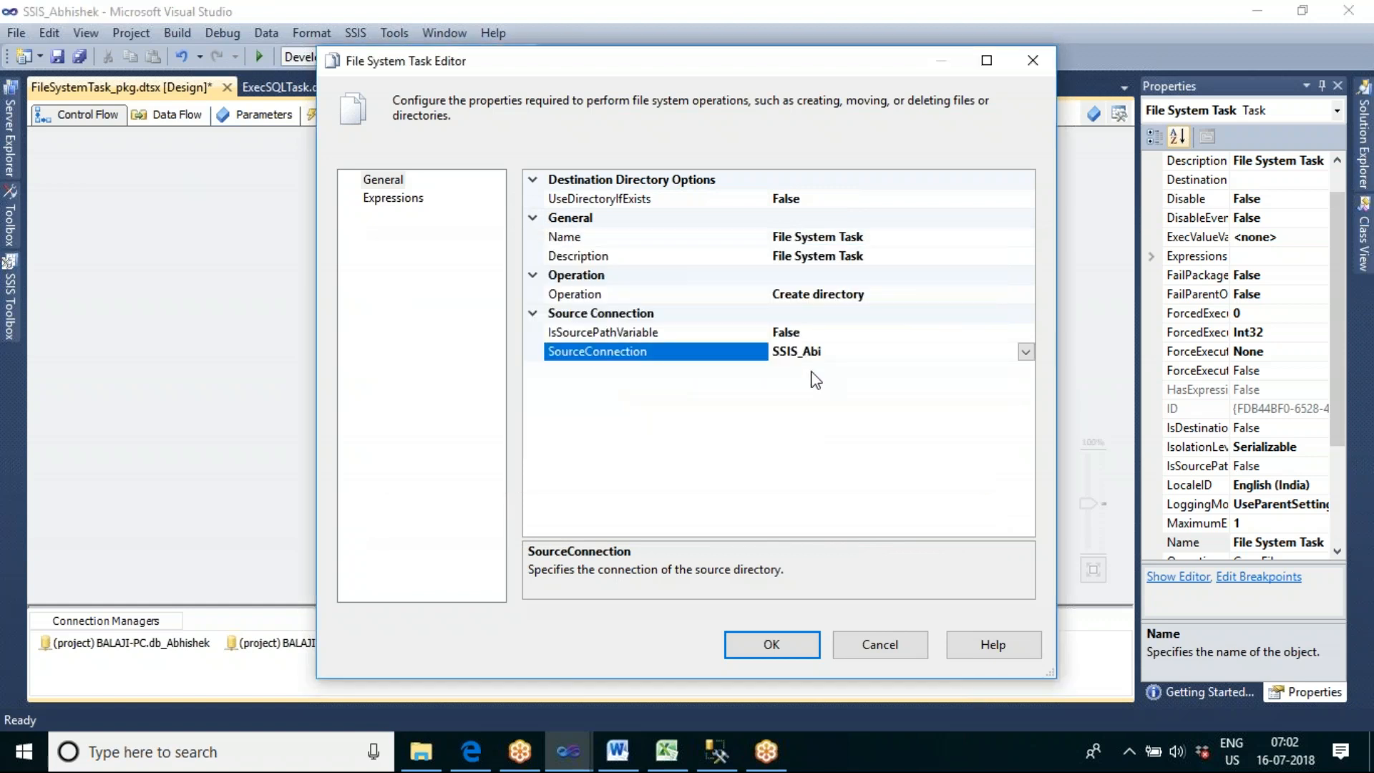
# Set the File System Task's UseDirectoryIfExists option to True
pyautogui.click(818, 203)
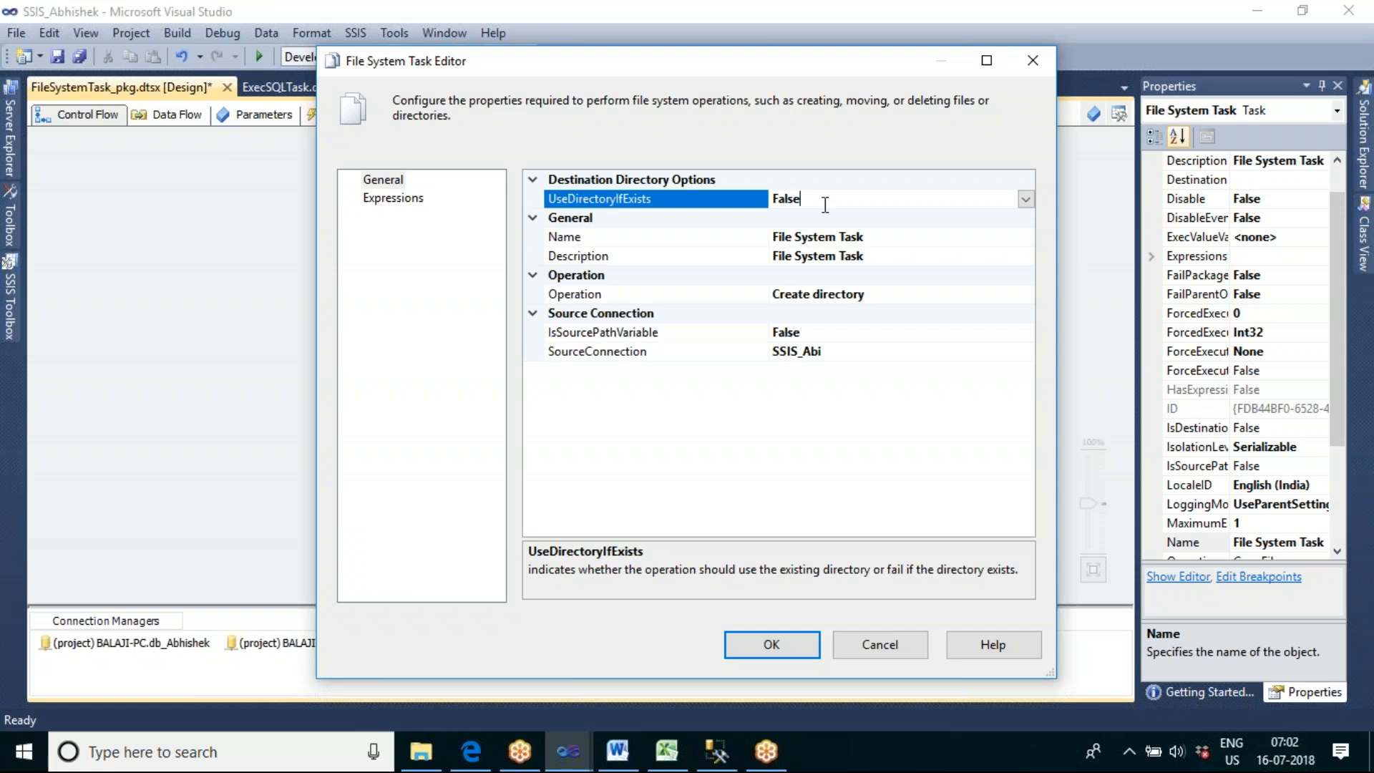
pyautogui.click(1025, 200)
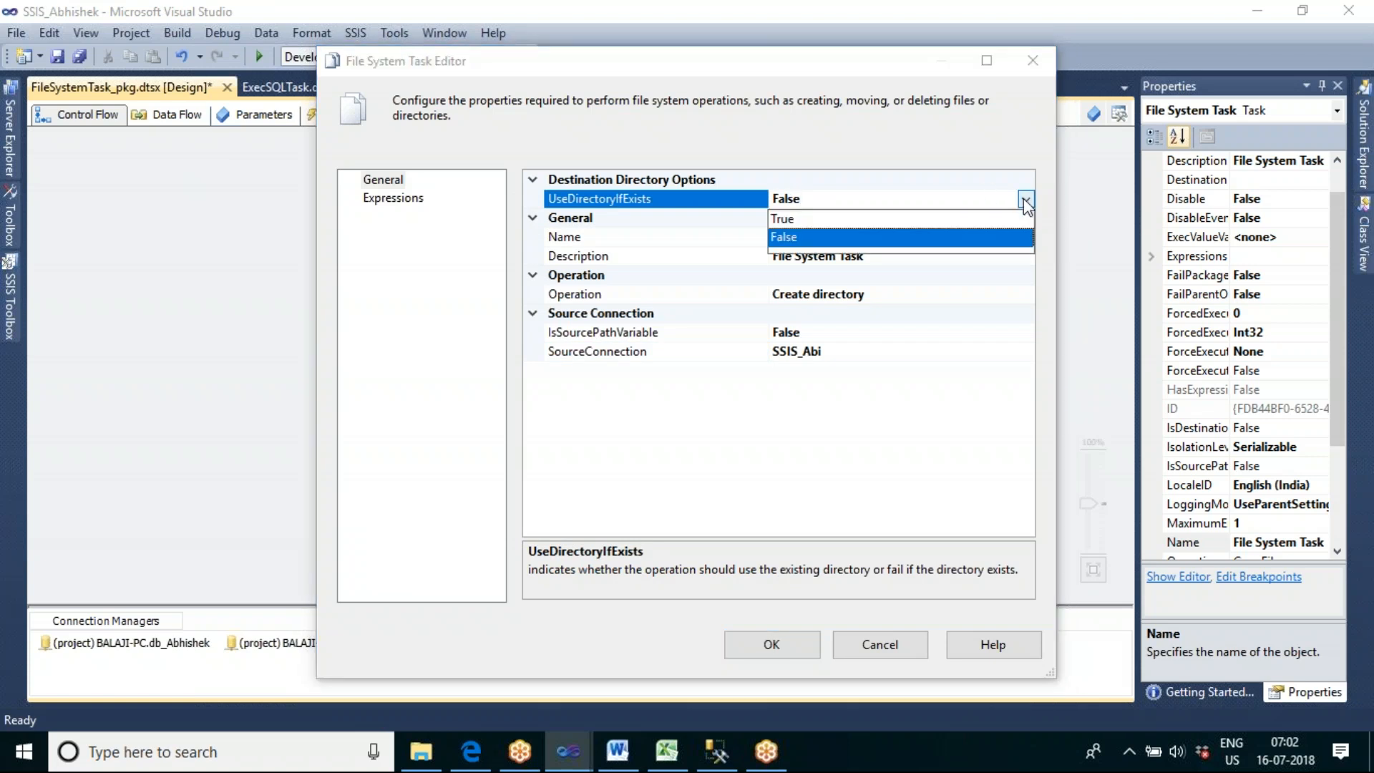
pyautogui.click(939, 220)
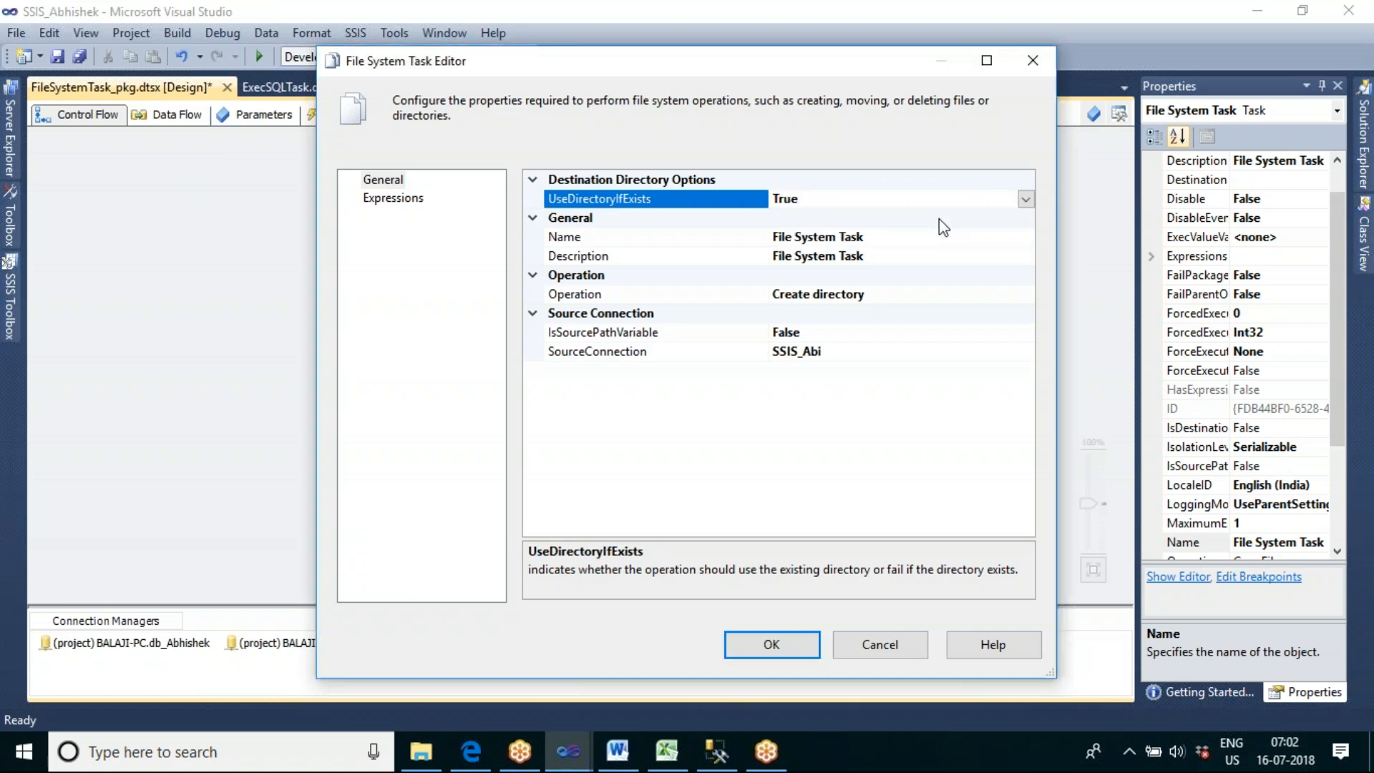
# Name the File System Task Create Folder and confirm its settings
pyautogui.click(894, 239)
pyautogui.write('Crea')
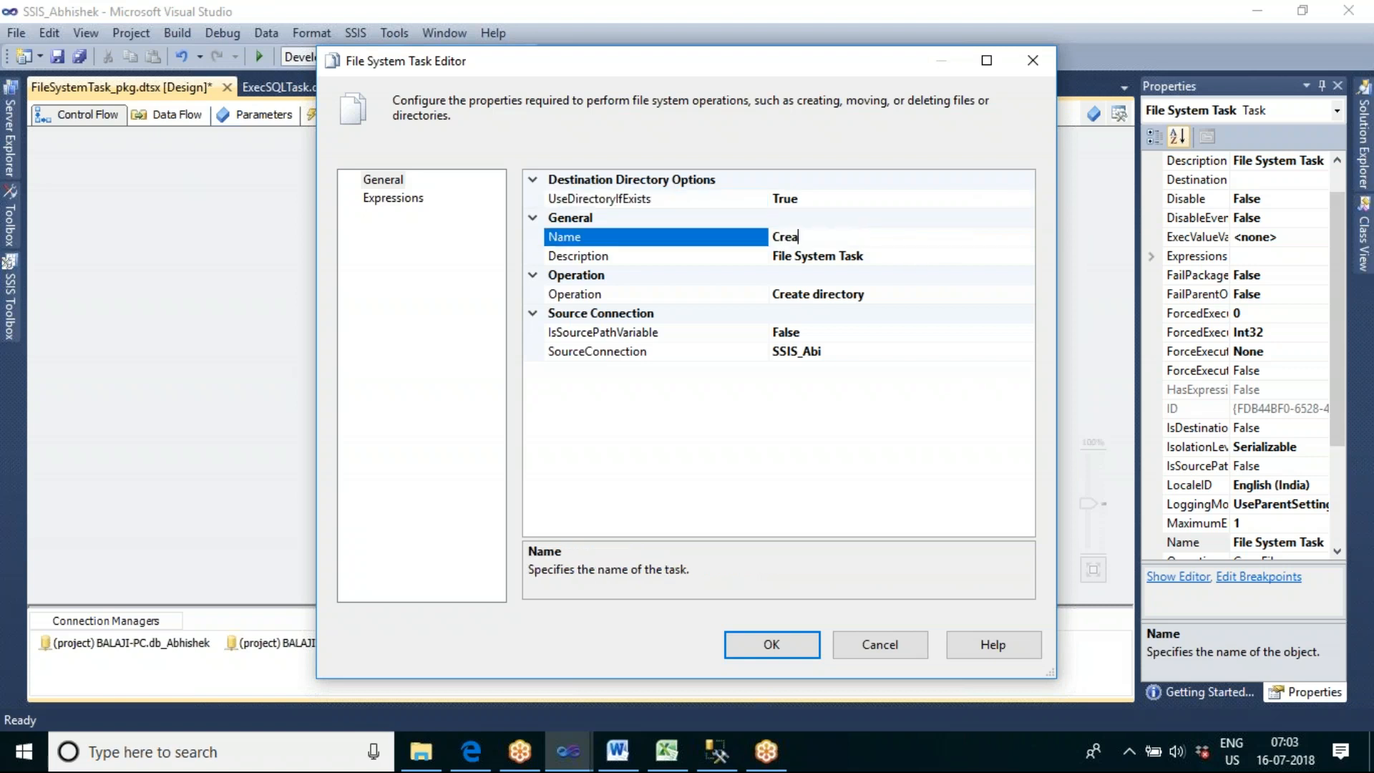
pyautogui.write('te Folder T')
pyautogui.press('BackSpace')
pyautogui.press('BackSpace')
pyautogui.click(751, 651)
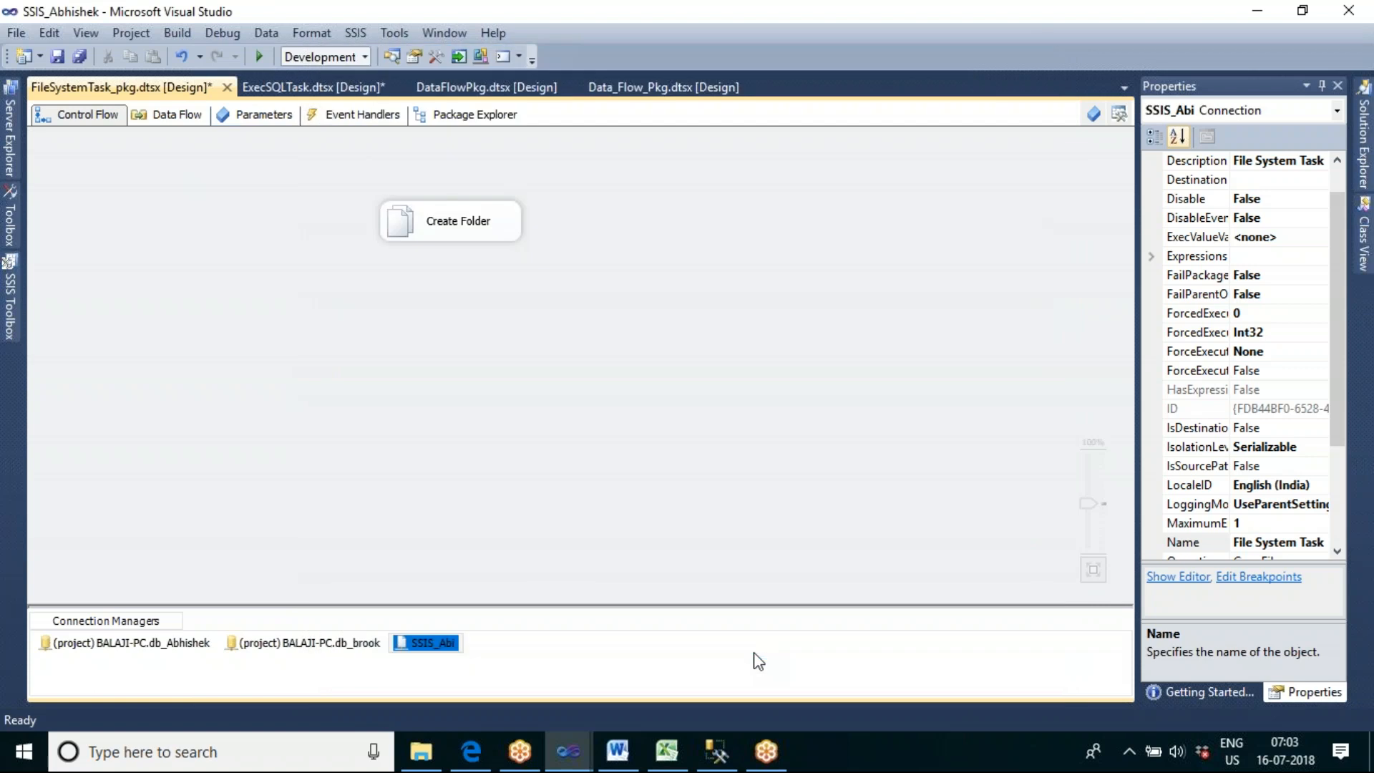
# Execute the Create Folder task on its own, and run the whole package in debug mode
pyautogui.click(605, 338)
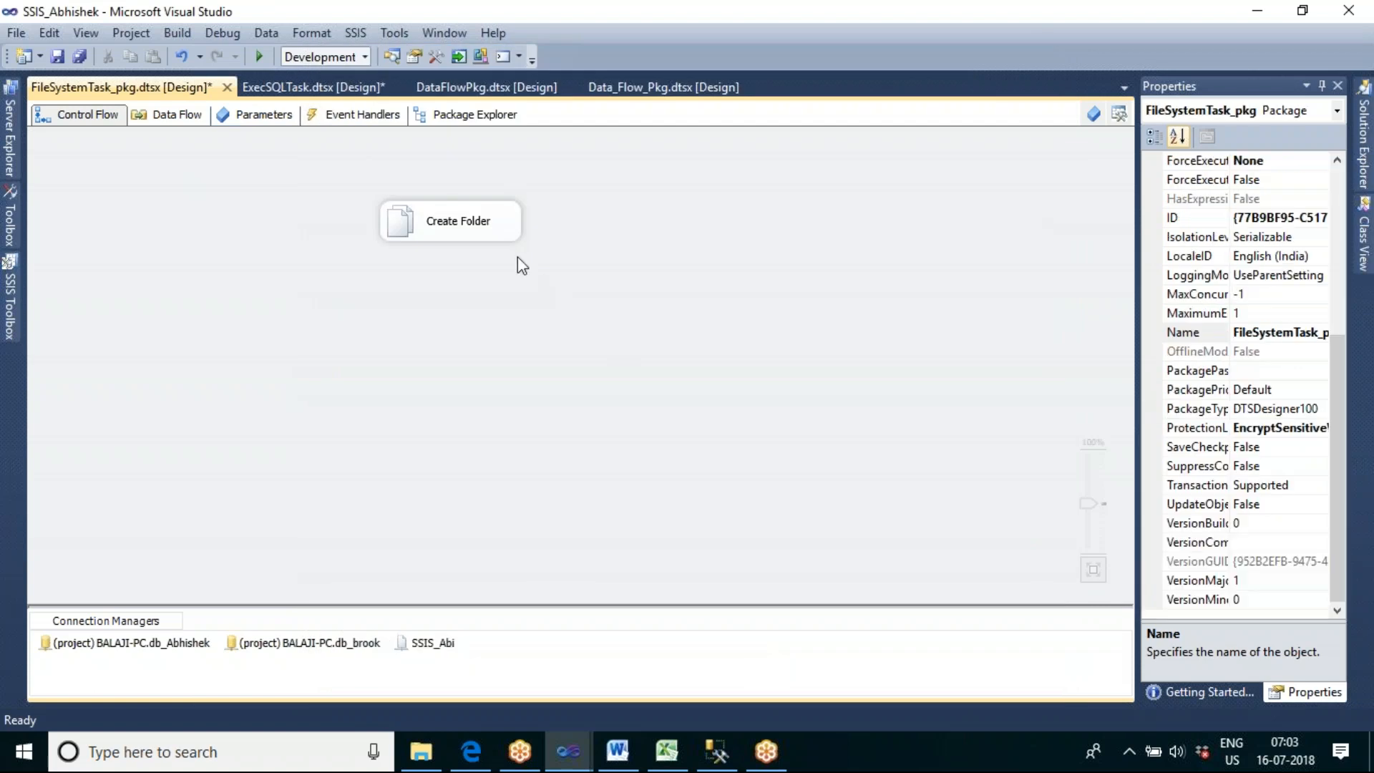
pyautogui.click(492, 236)
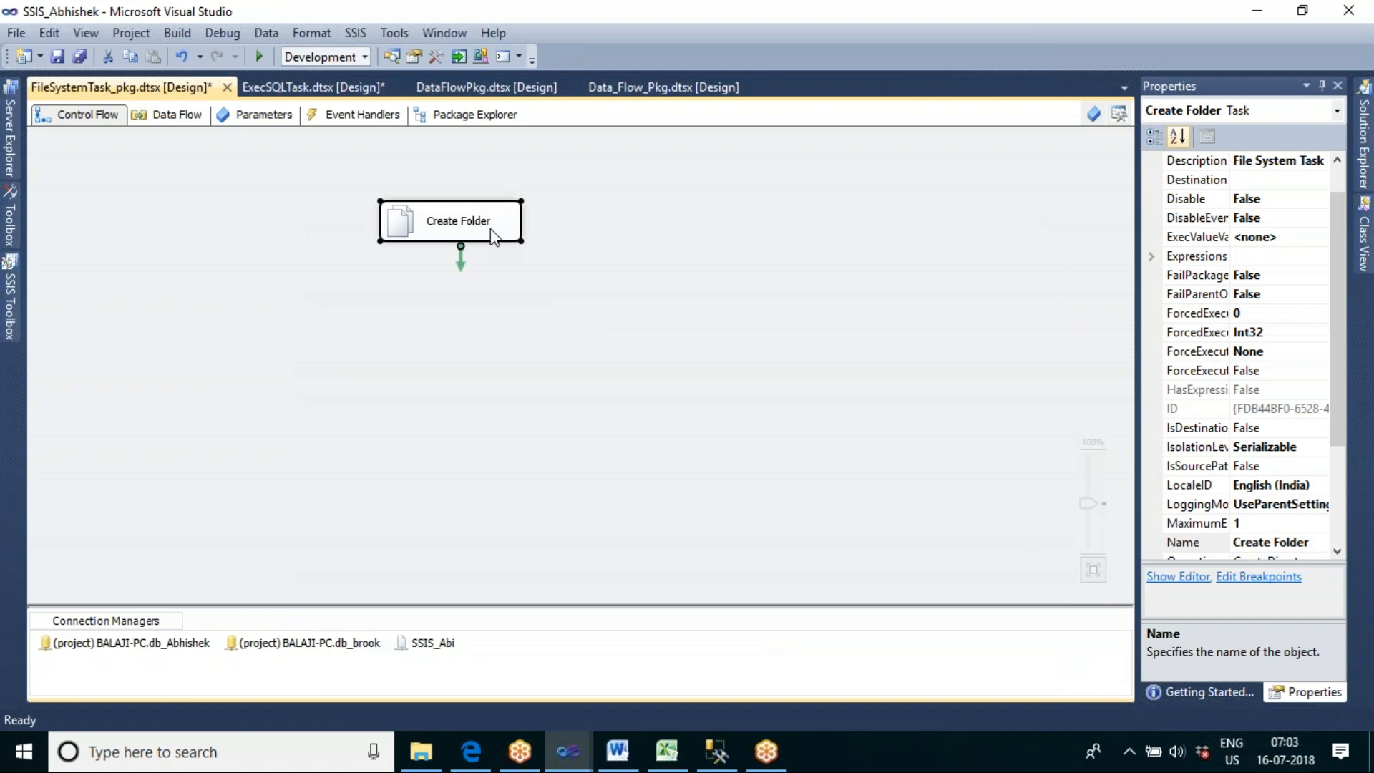
pyautogui.rightClick(492, 233)
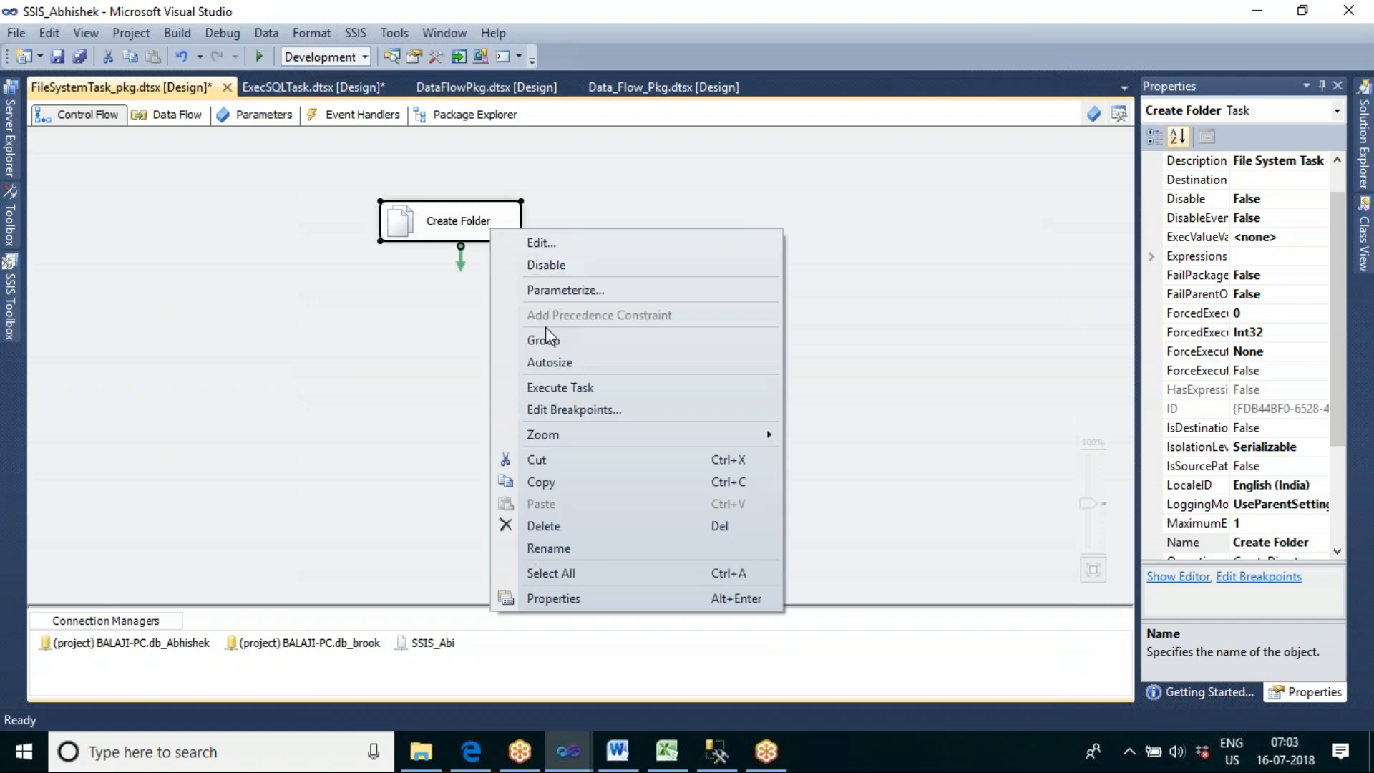
pyautogui.click(553, 387)
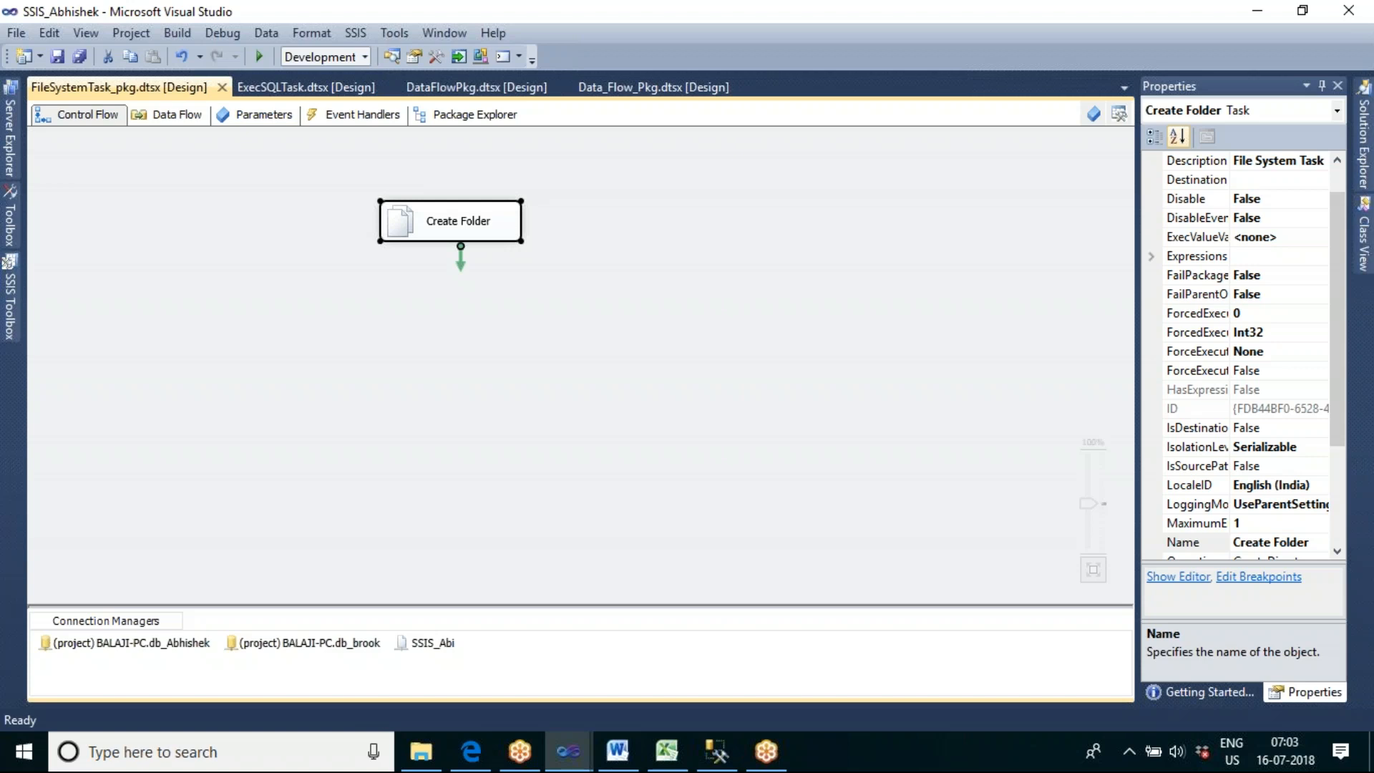
pyautogui.press('F5')
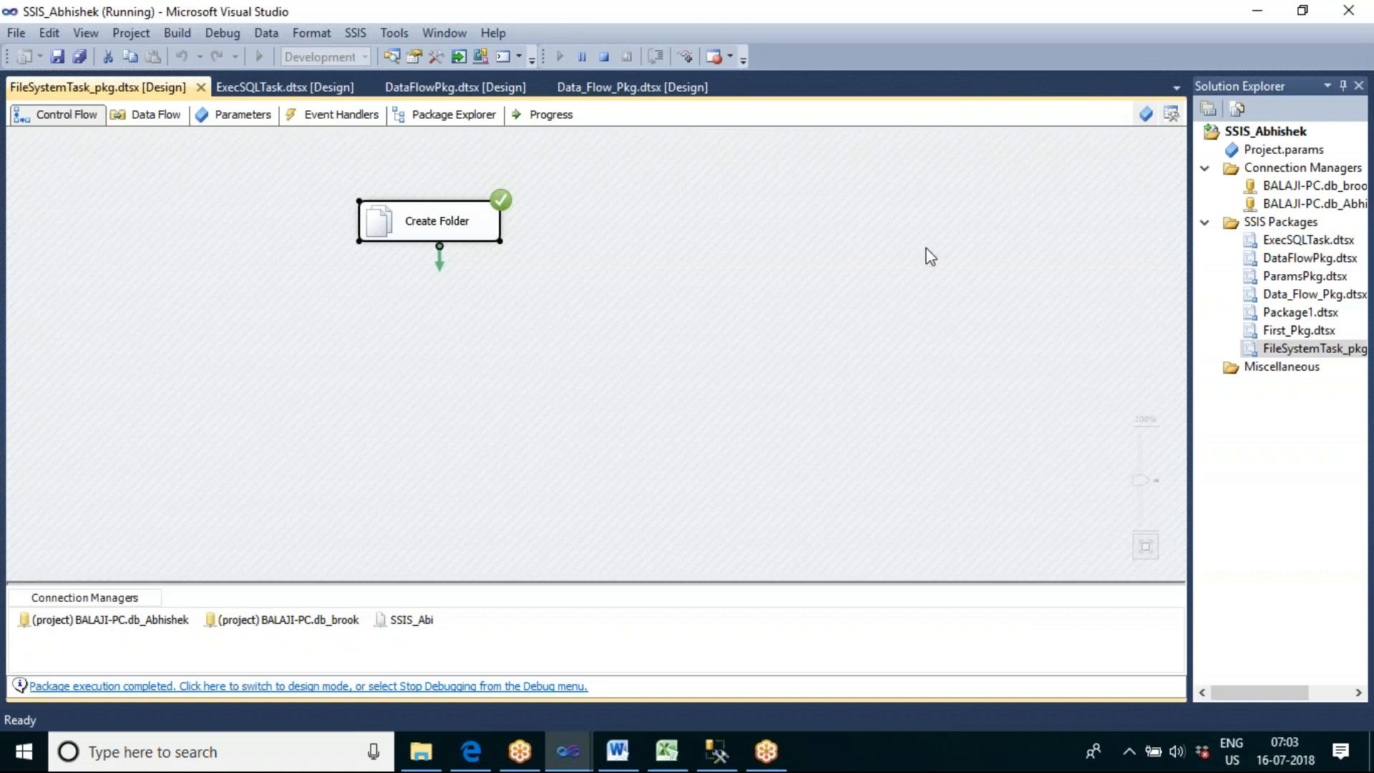
# Switch to the Desktop and open the SSIS_Abi folder to check that it was created
pyautogui.click(1260, 13)
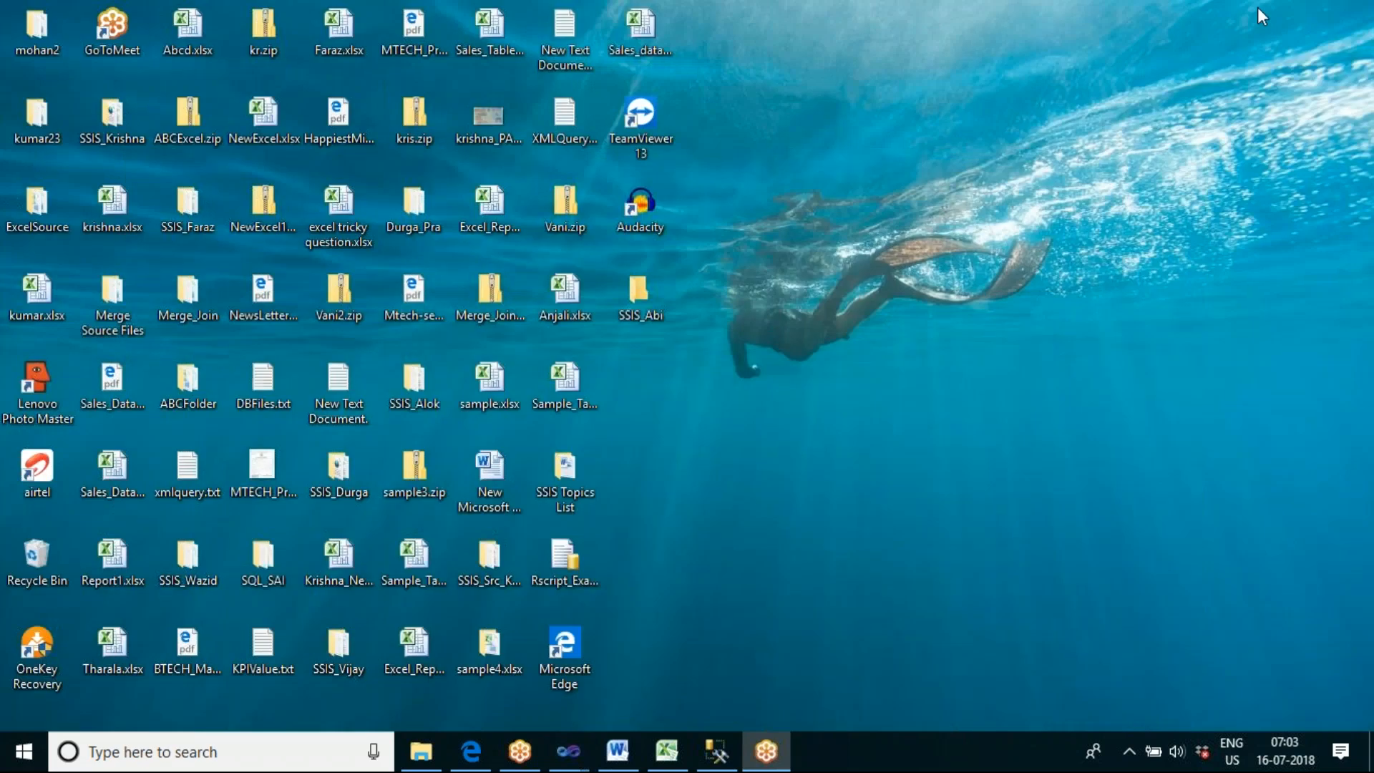
pyautogui.click(642, 301)
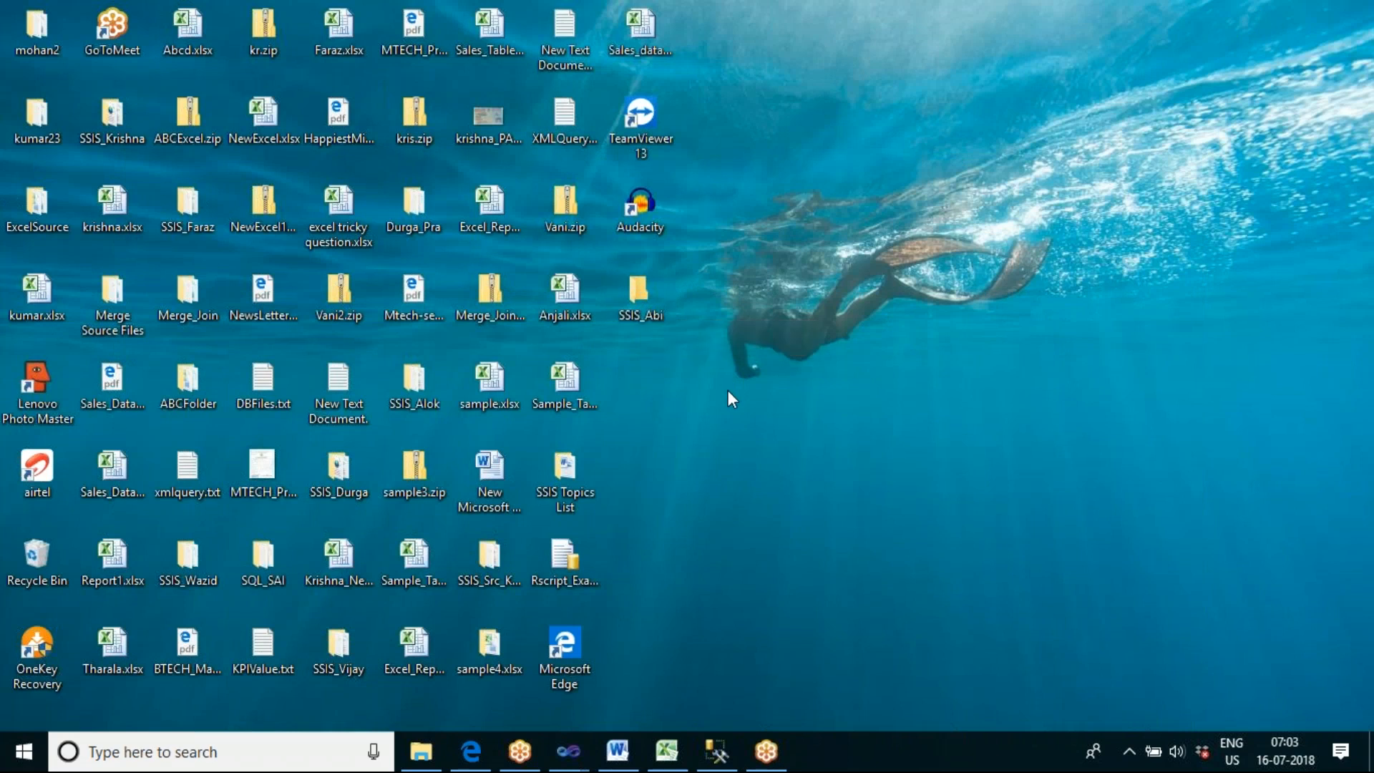
pyautogui.press('Return')
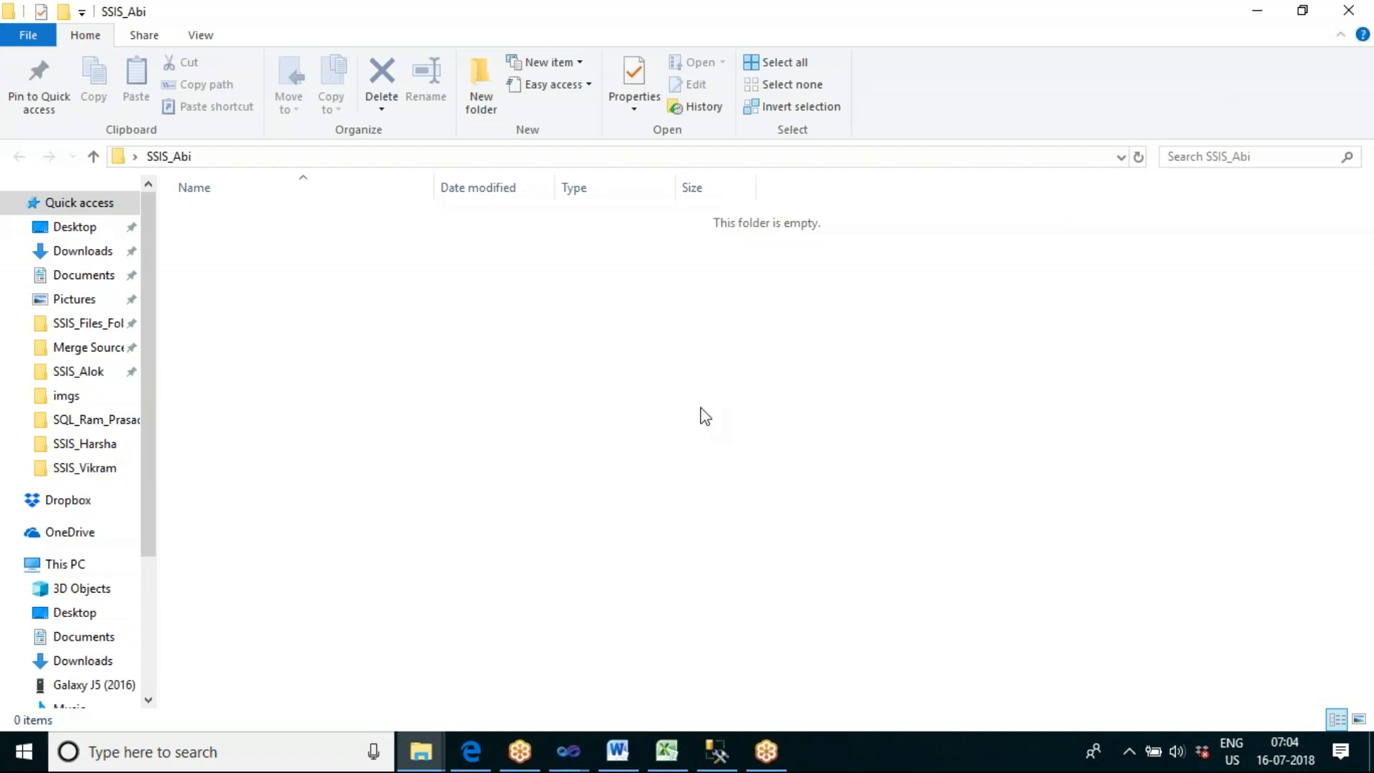
# Browse to the Merge folder on New Volume (F:) and examine its files
pyautogui.scroll(-3, 154, 627)
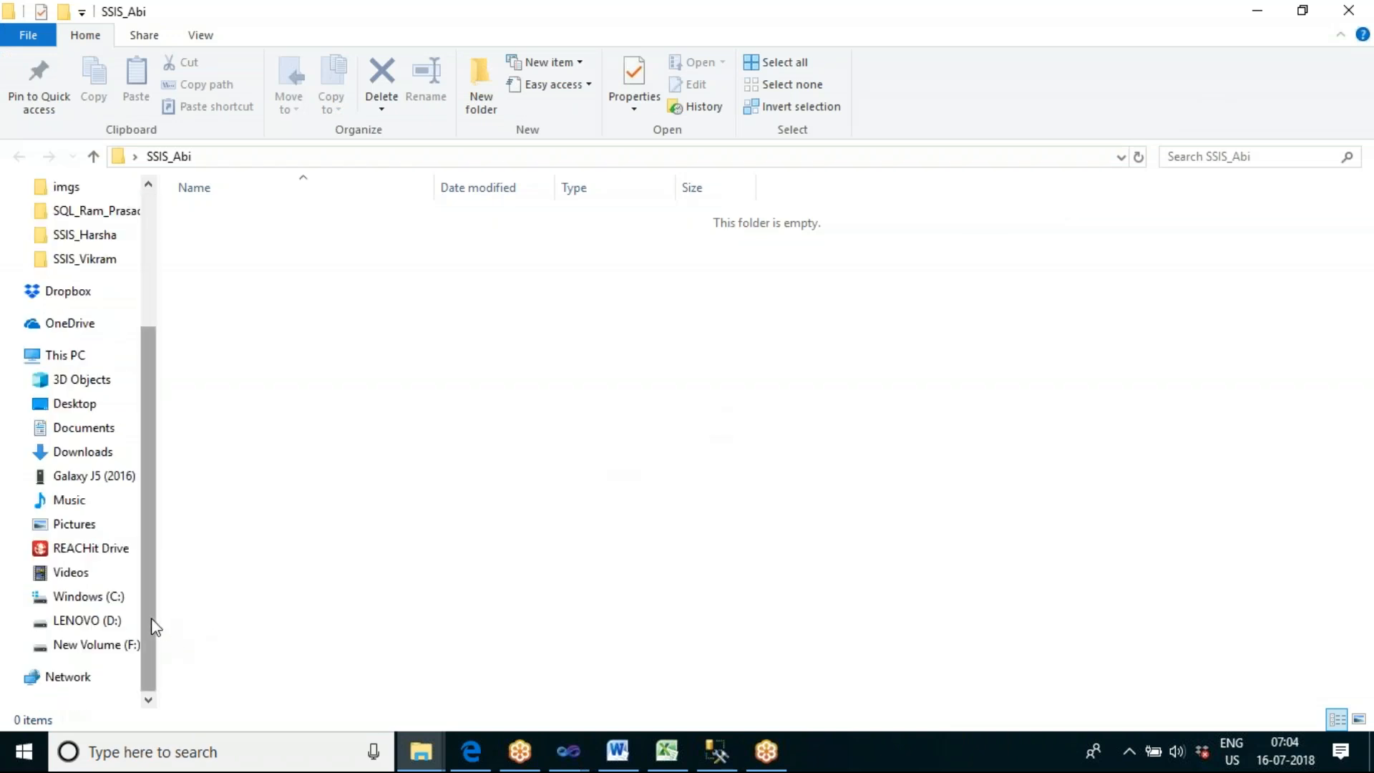
pyautogui.click(119, 645)
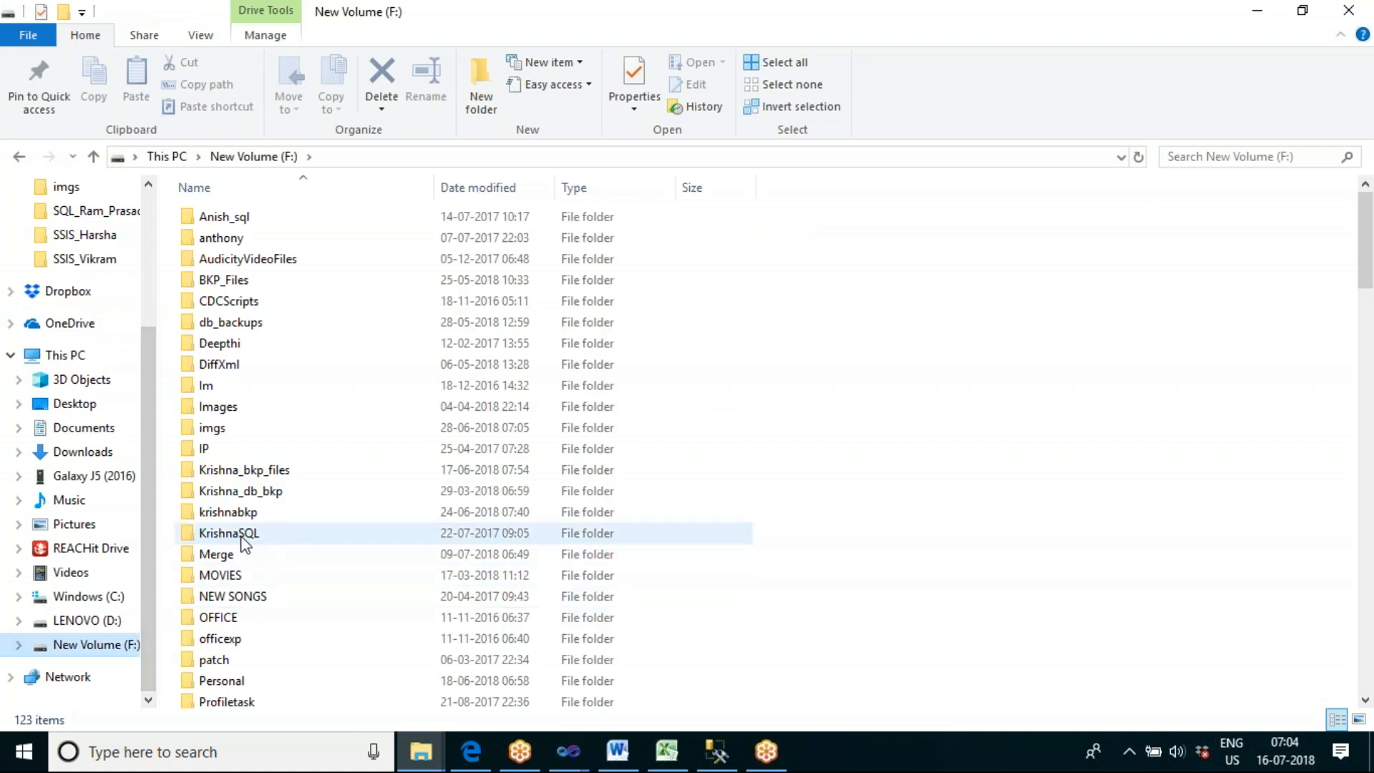
pyautogui.moveTo(243, 542)
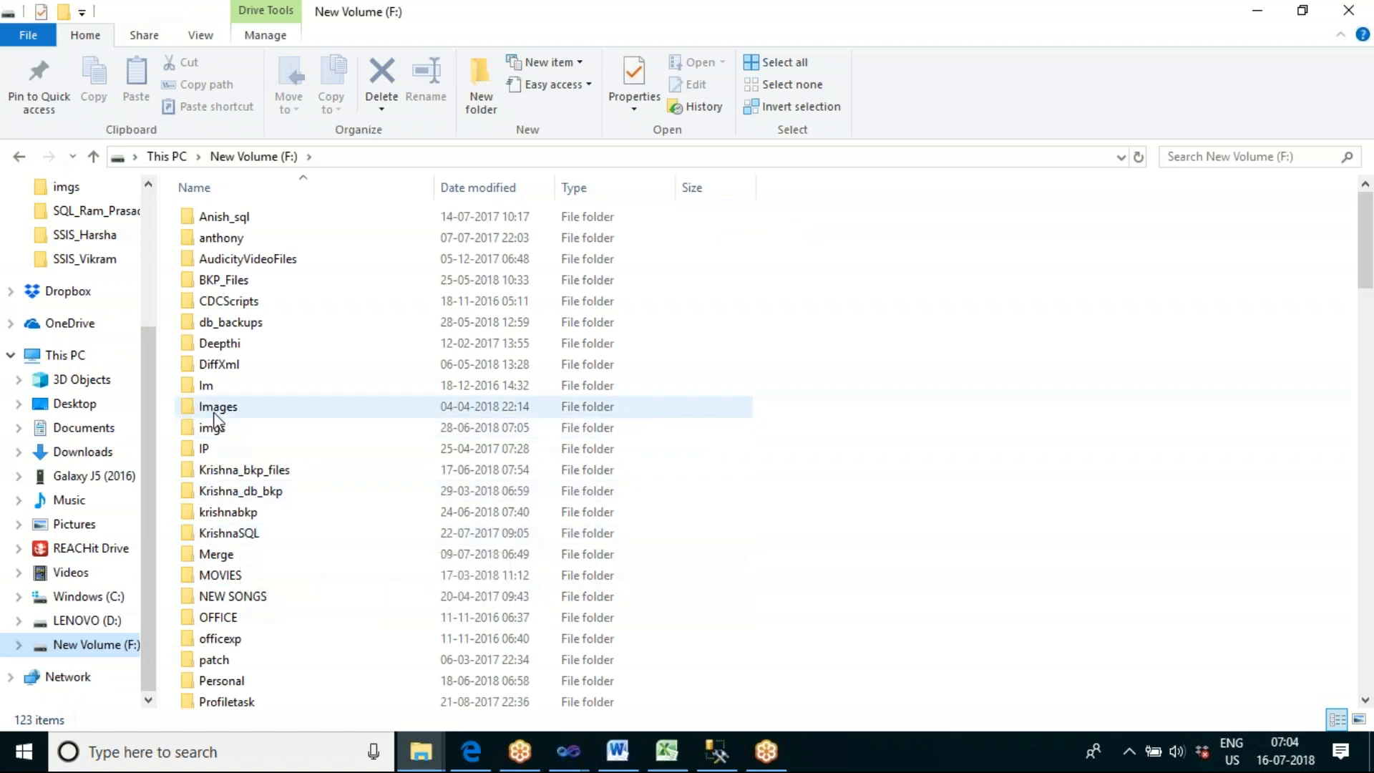
pyautogui.click(216, 555)
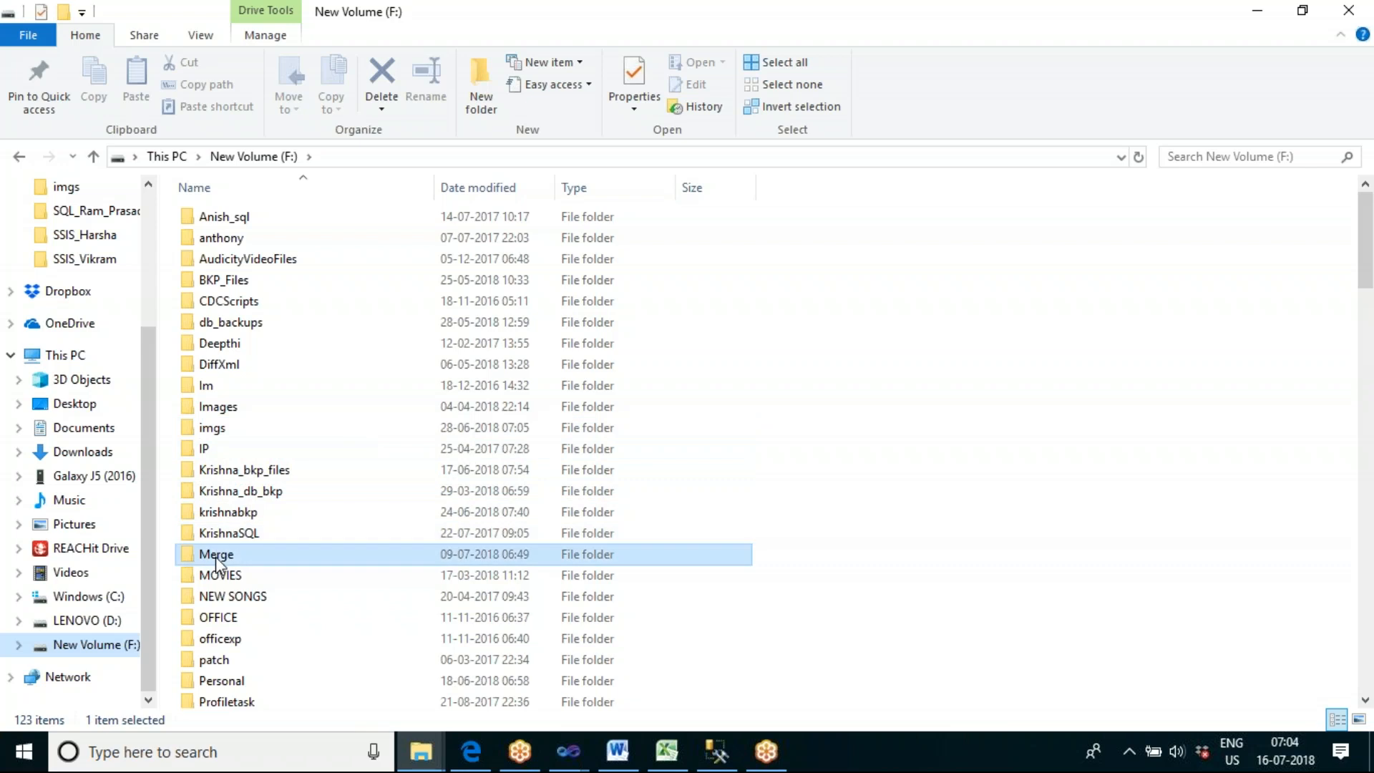
pyautogui.press('Return')
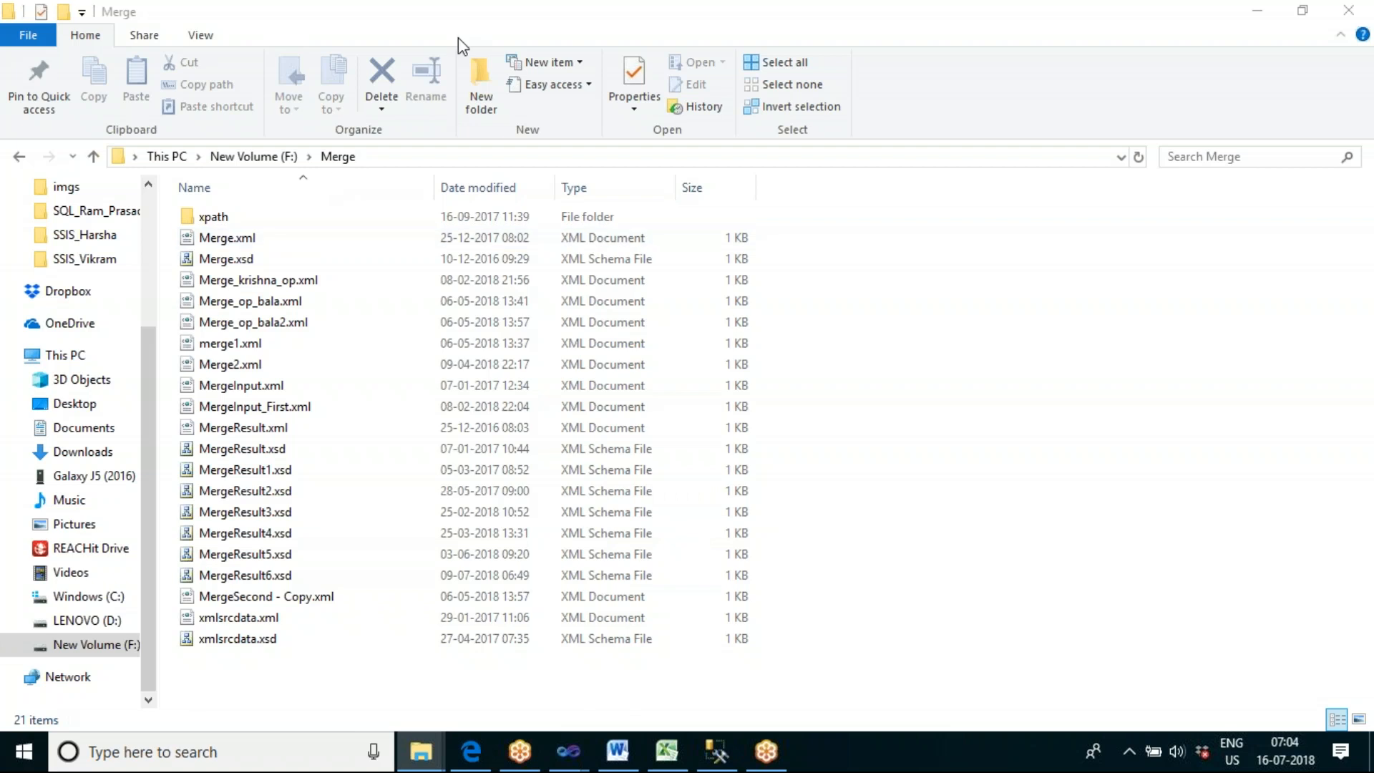
# Examine the Images folder on New Volume (F:) and its full path, and close File Explorer
pyautogui.click(250, 157)
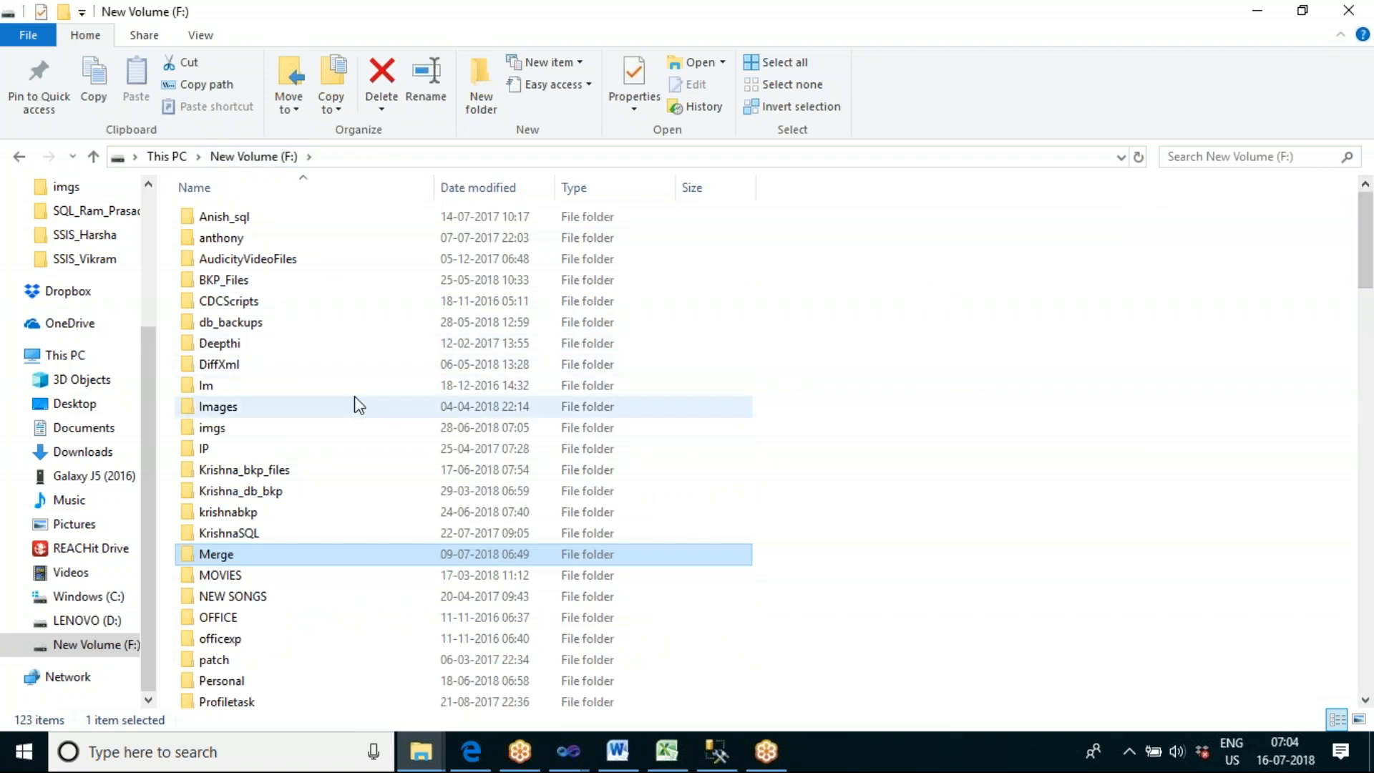
pyautogui.doubleClick(279, 407)
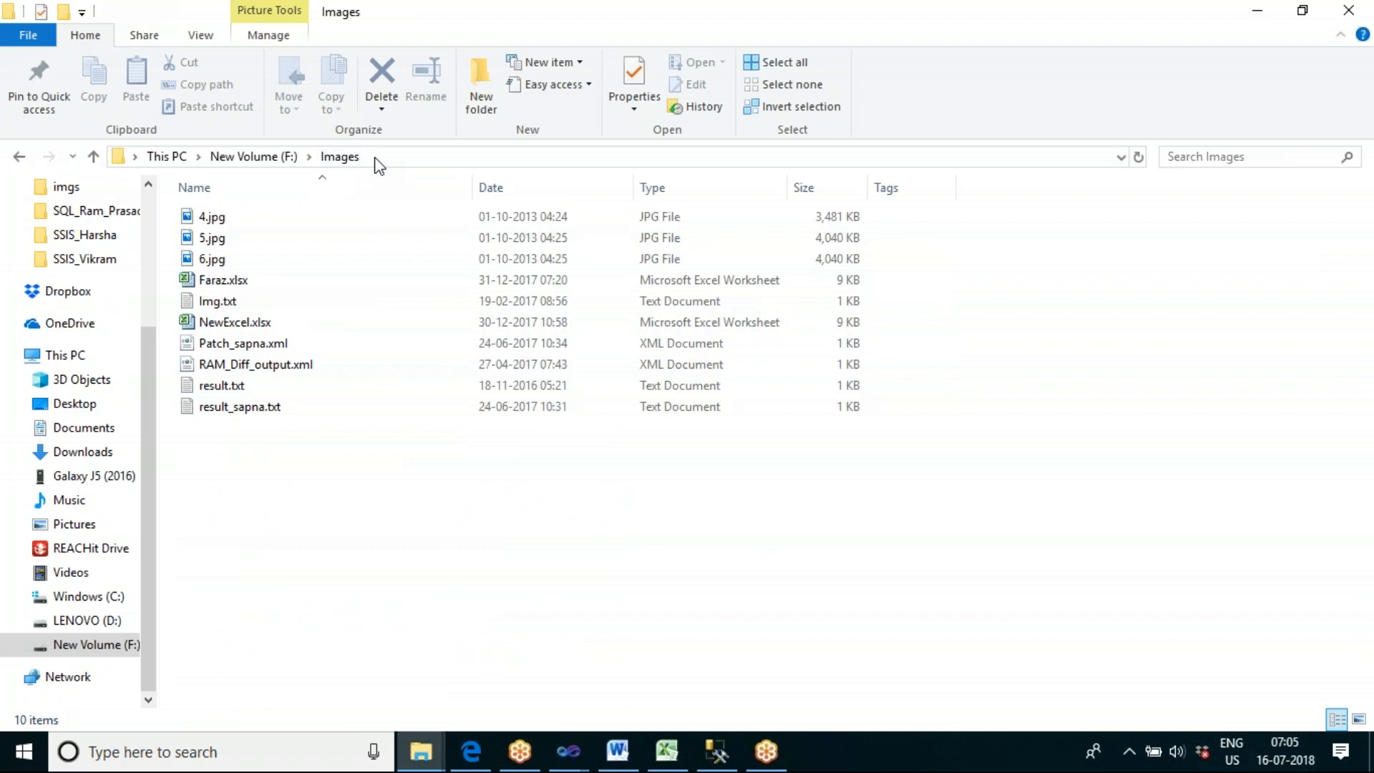
pyautogui.click(379, 158)
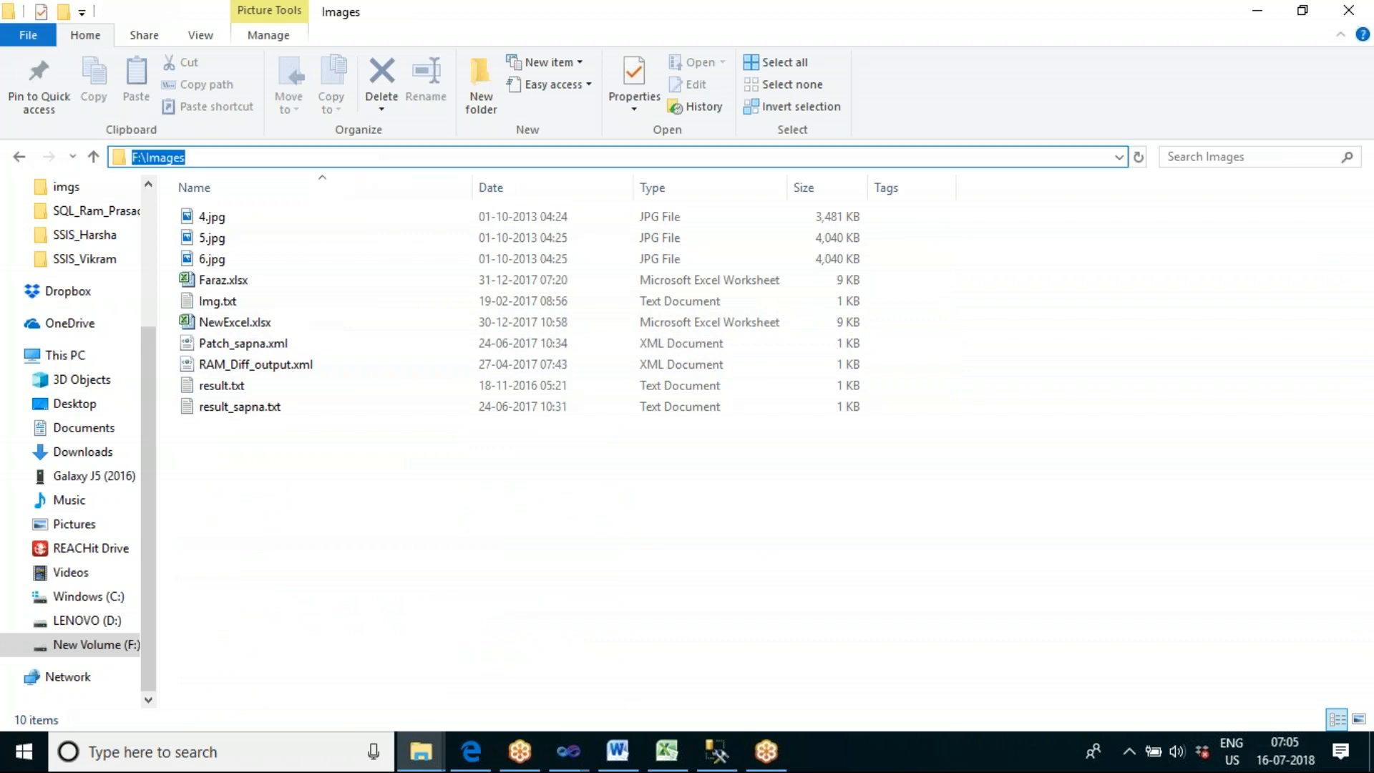
pyautogui.click(1348, 10)
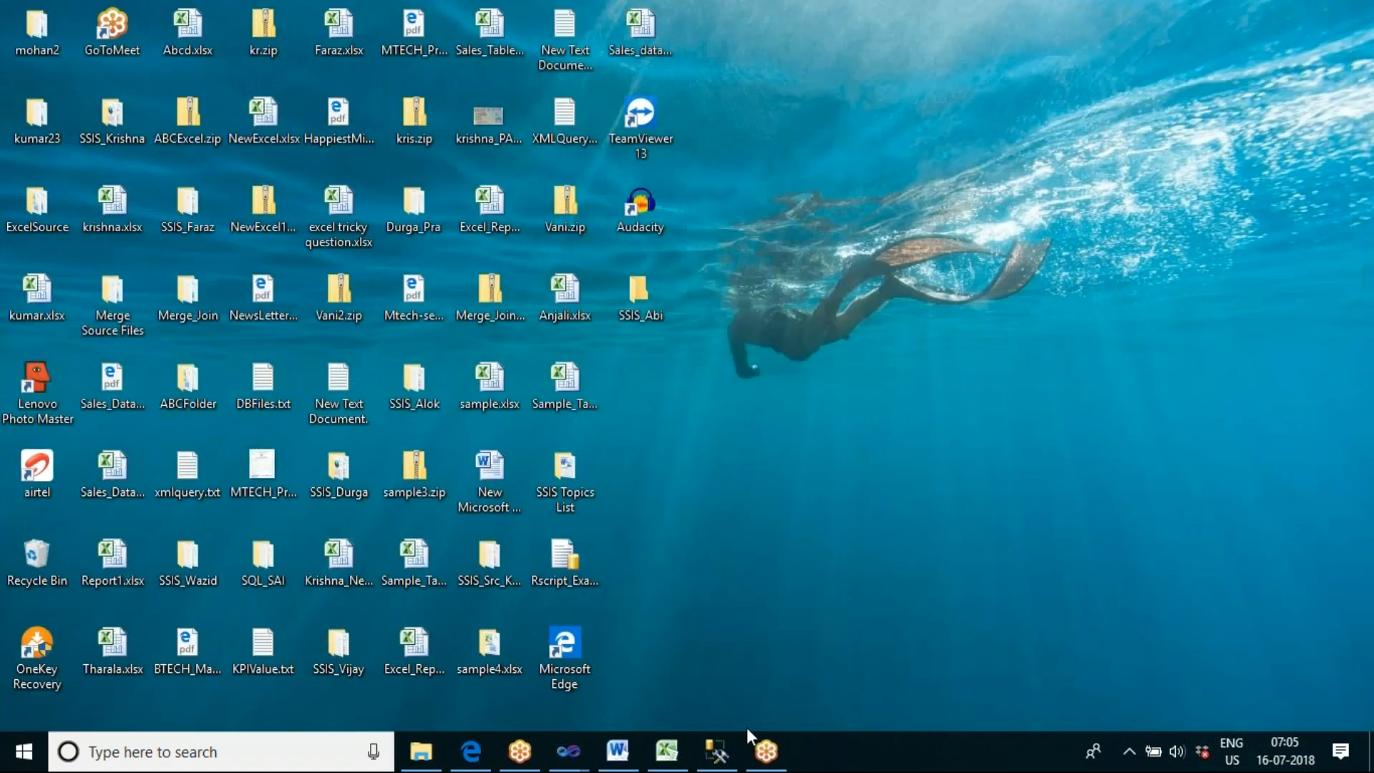
# Switch back to the running package in Visual Studio and stop debugging
pyautogui.moveTo(568, 749)
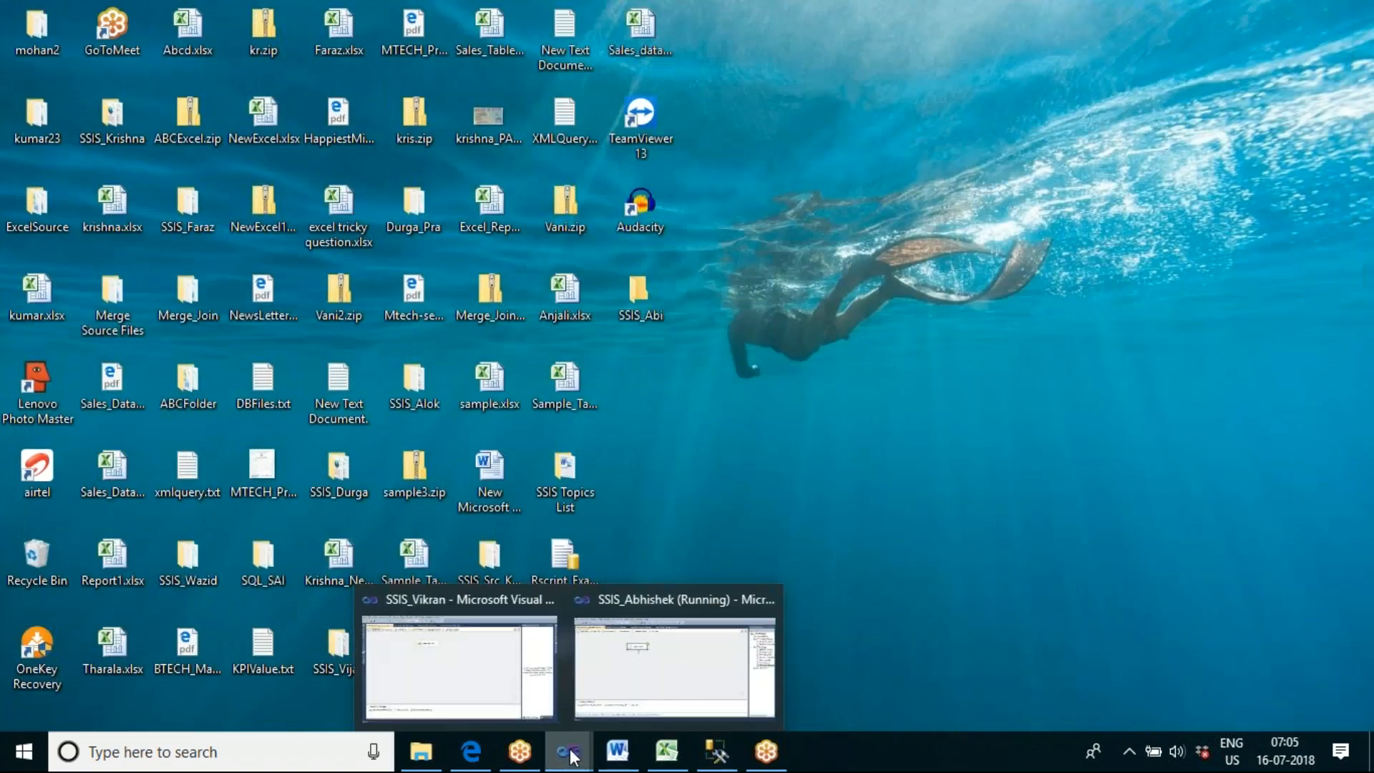
pyautogui.click(618, 690)
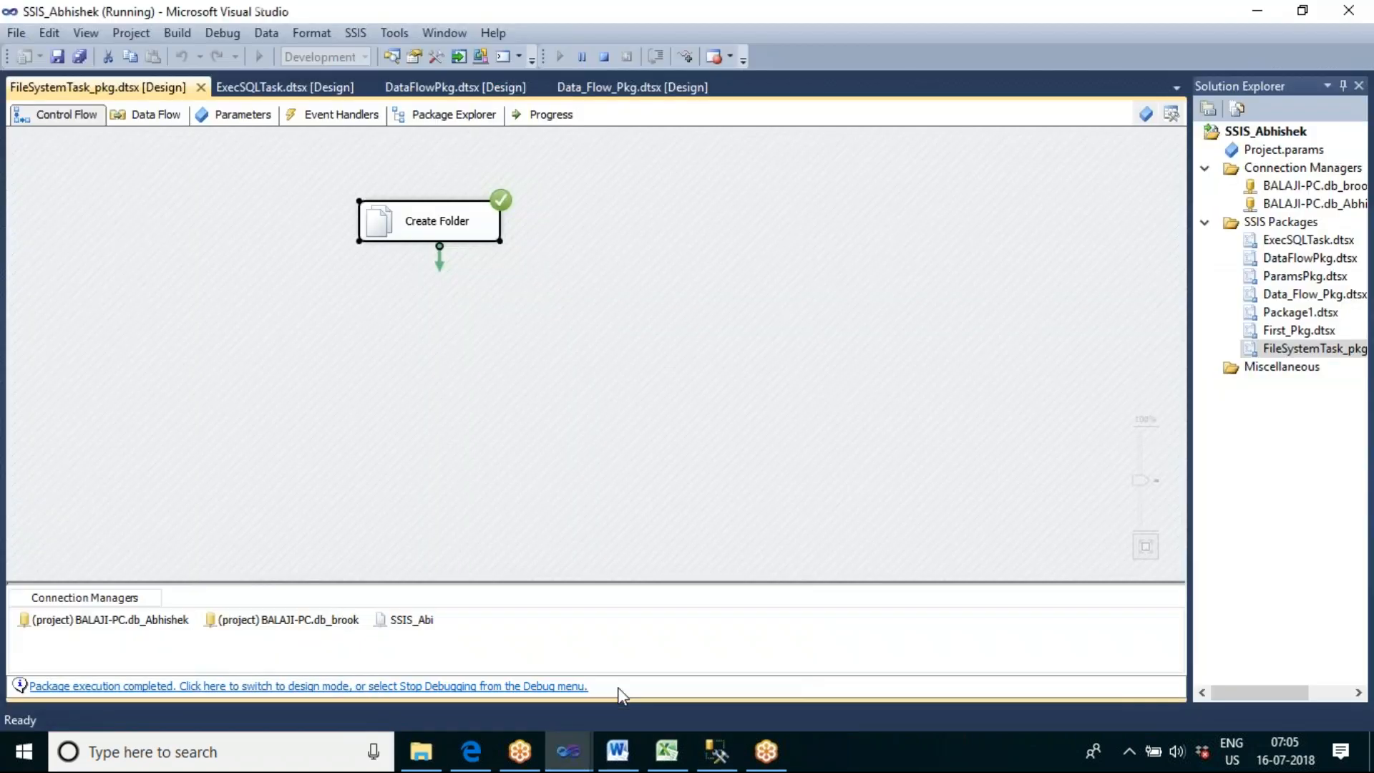
pyautogui.click(610, 55)
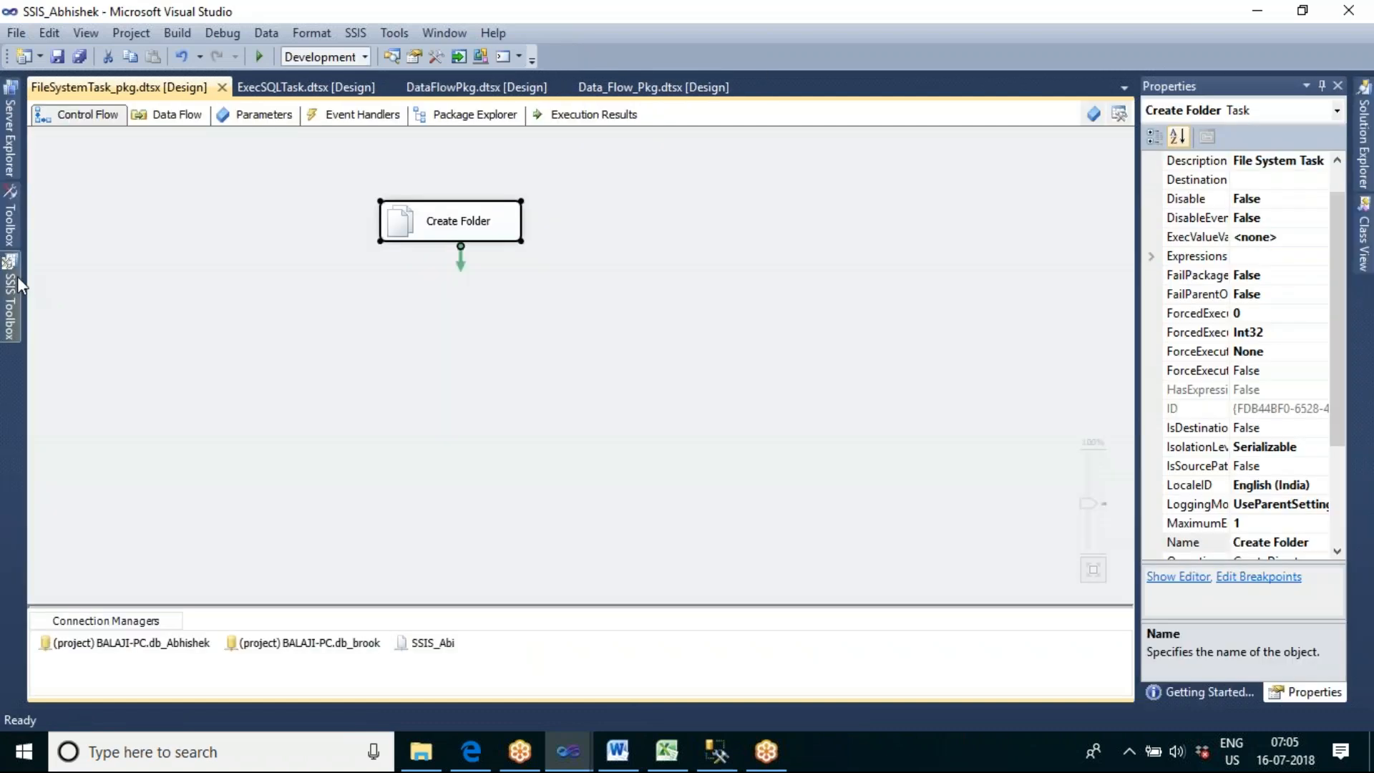
# Add a second File System Task below Create Folder, connect Create Folder to it, and line it up underneath
pyautogui.click(13, 283)
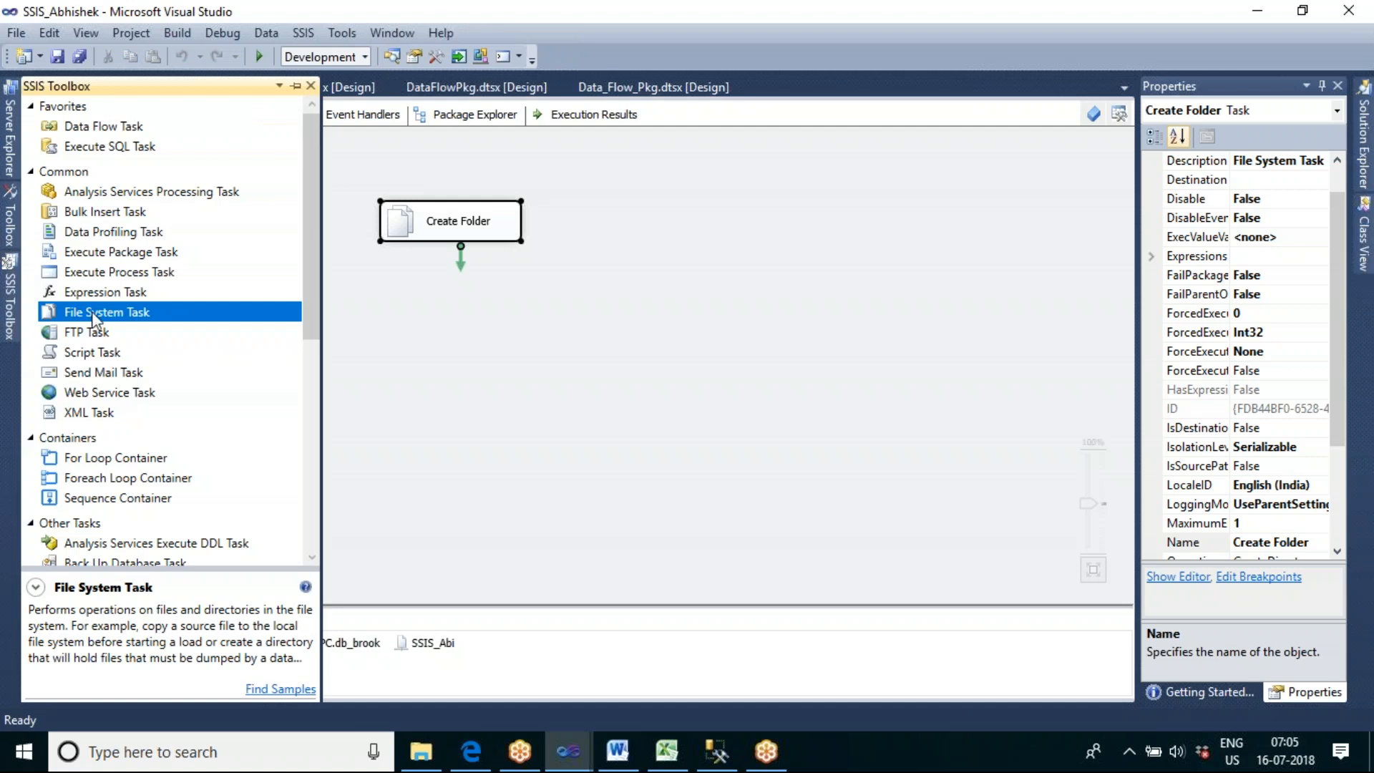
pyautogui.moveTo(93, 320); pyautogui.dragTo(404, 308)
pyautogui.click(477, 233)
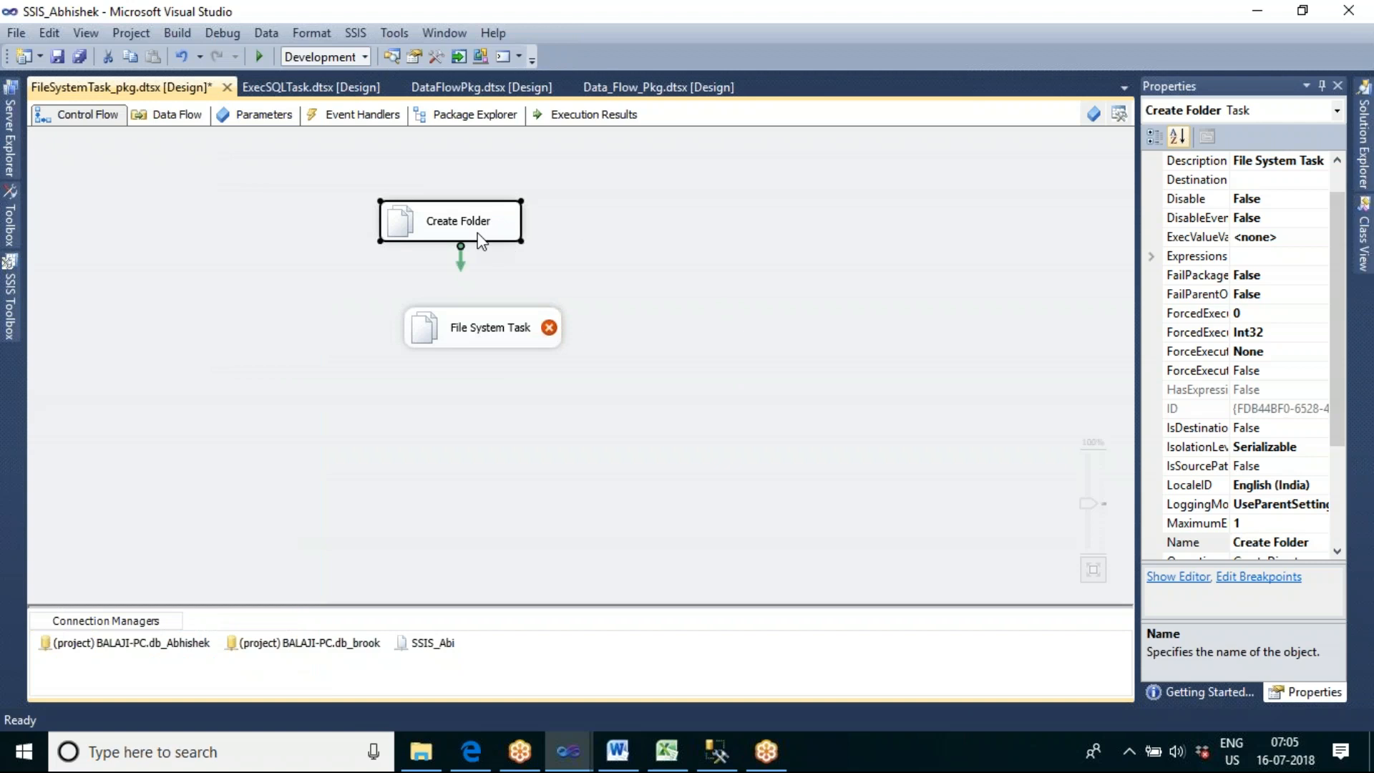
pyautogui.moveTo(462, 272); pyautogui.dragTo(483, 326)
pyautogui.click(476, 442)
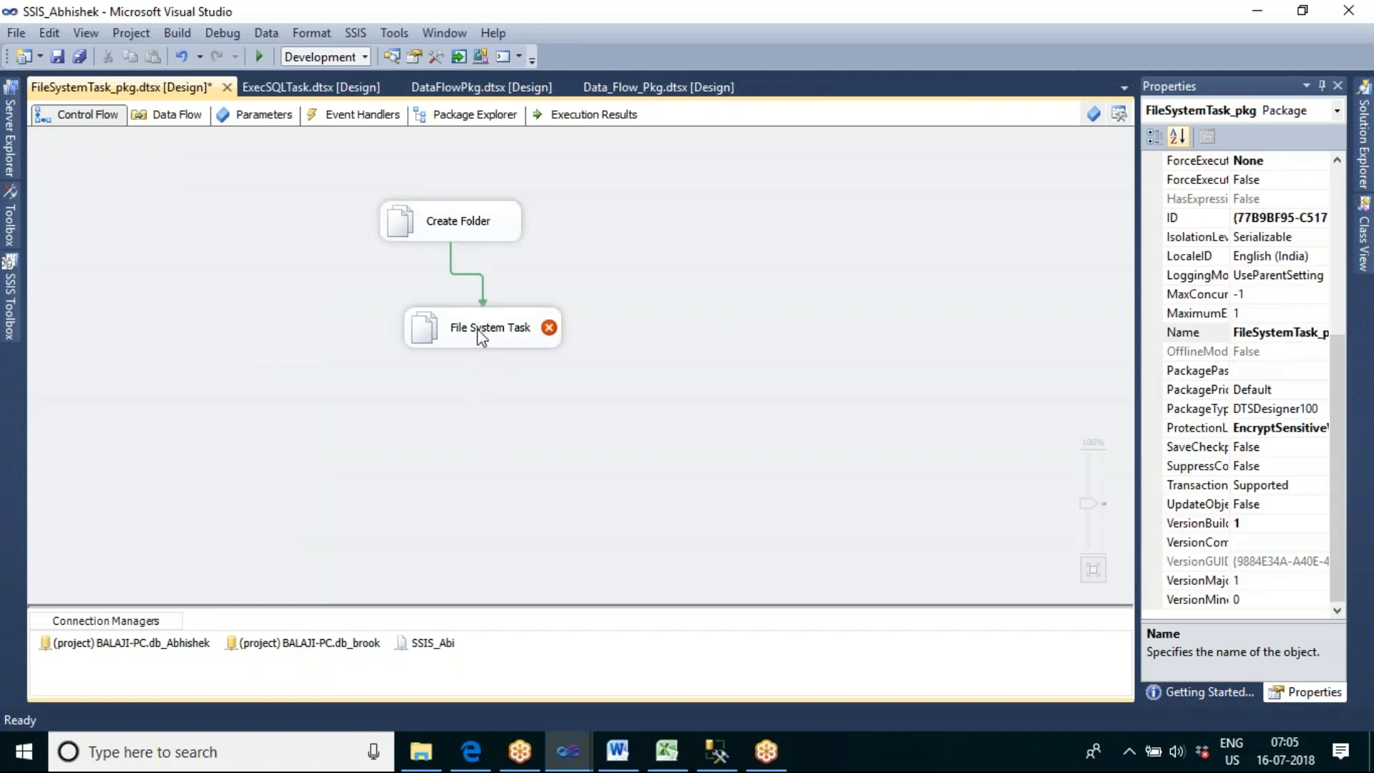
pyautogui.moveTo(463, 332); pyautogui.dragTo(432, 308)
# Open the second File System Task for editing and set its operation to Copy directory
pyautogui.doubleClick(452, 322)
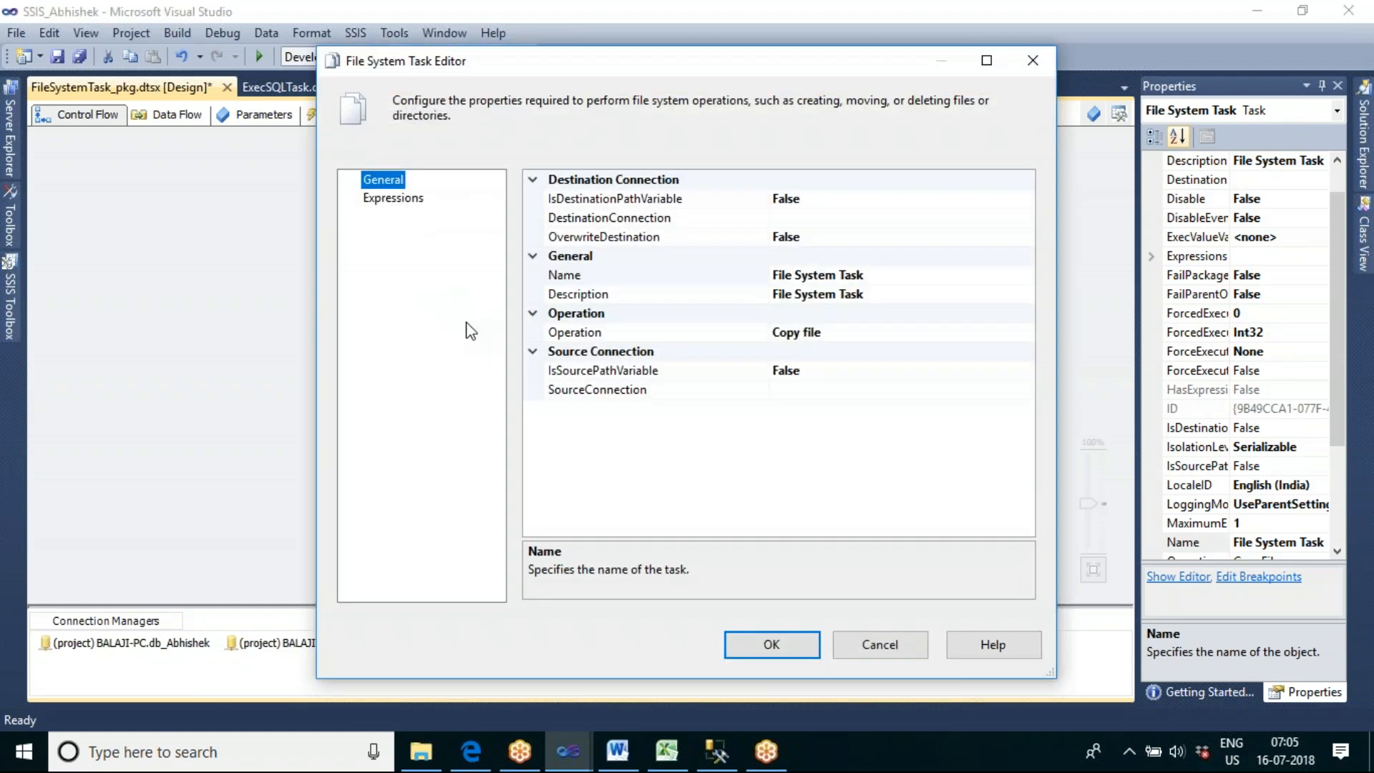
pyautogui.click(874, 218)
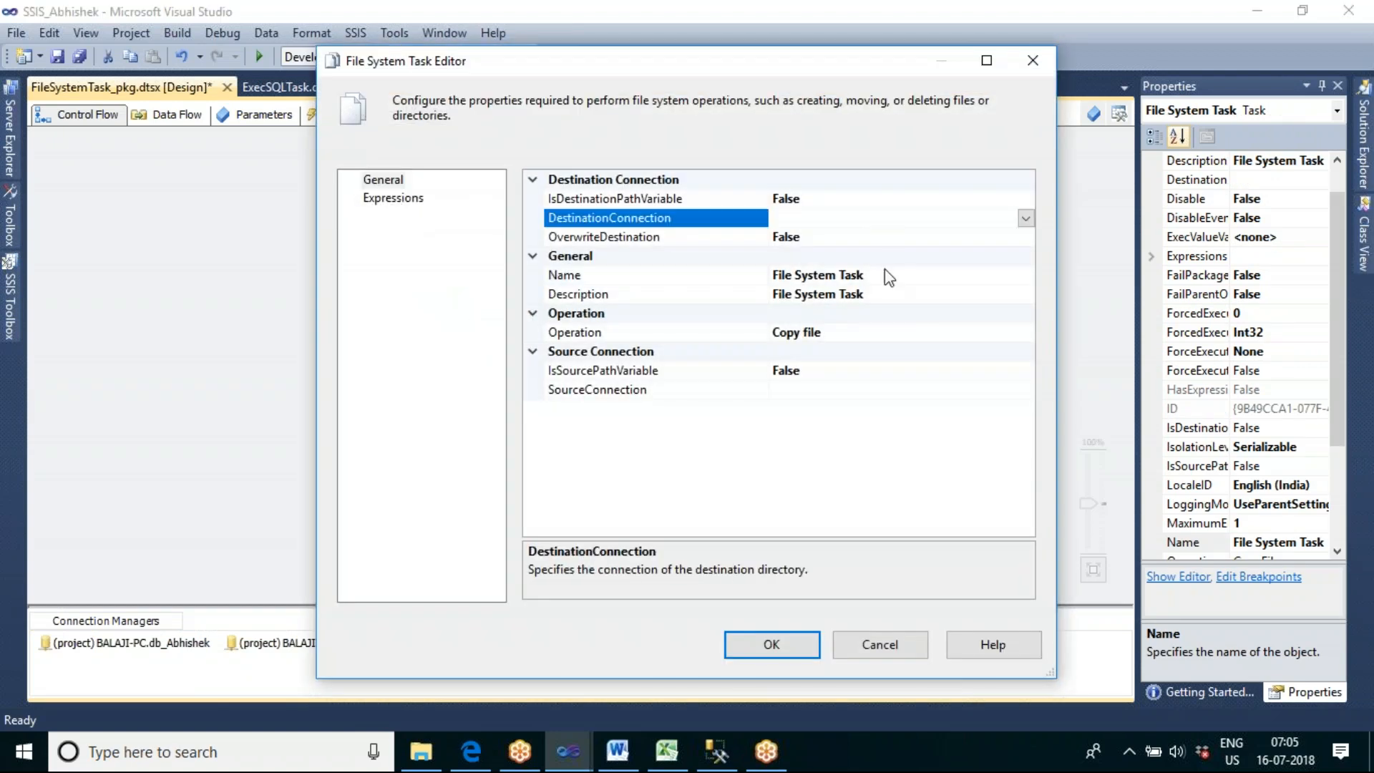
pyautogui.click(844, 333)
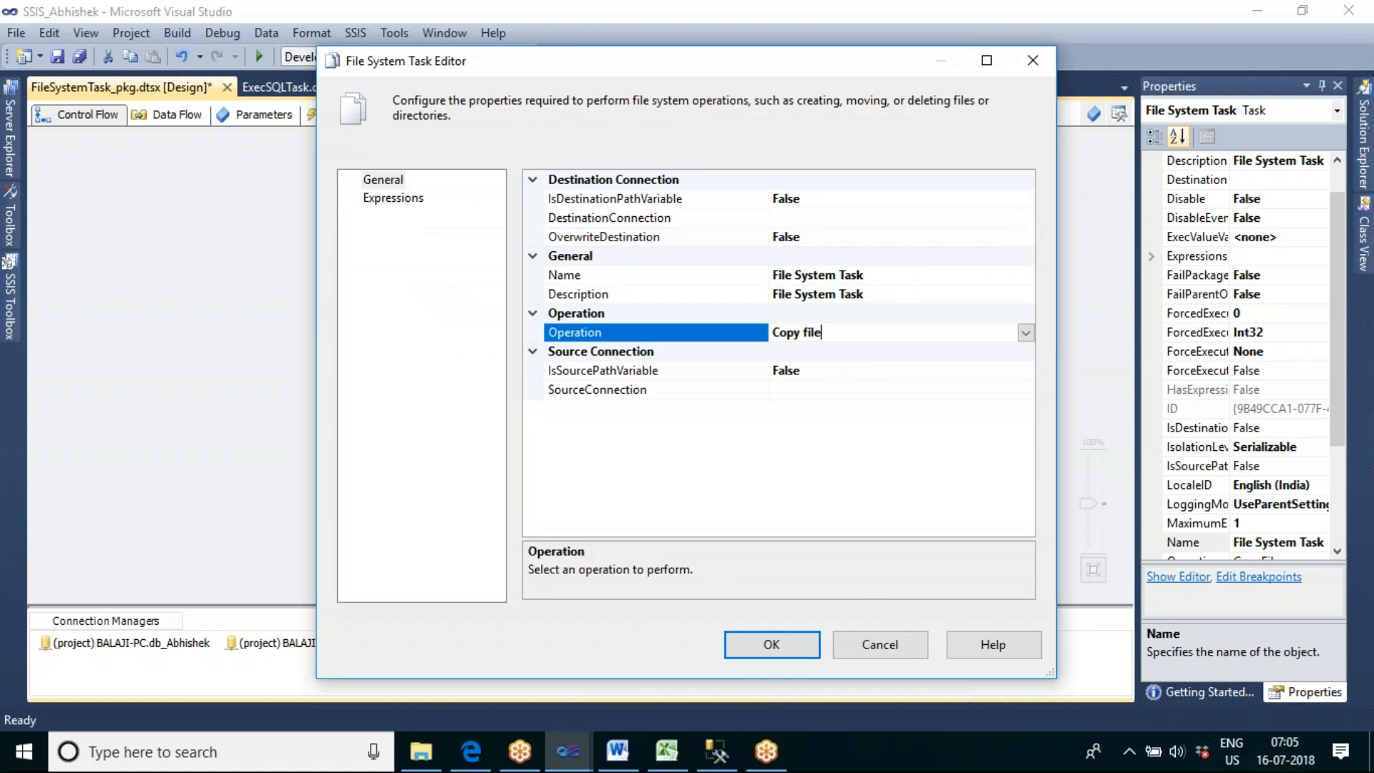
pyautogui.click(1025, 333)
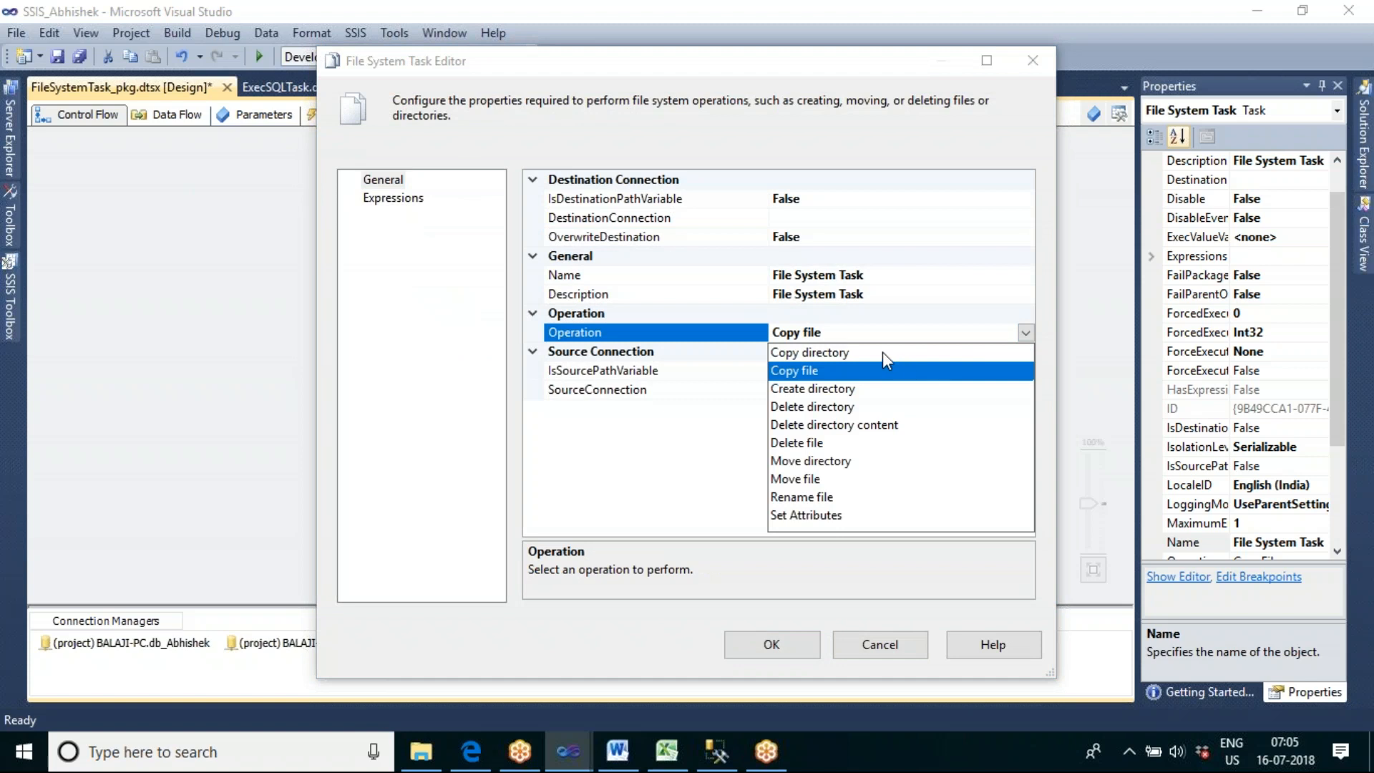
pyautogui.click(886, 353)
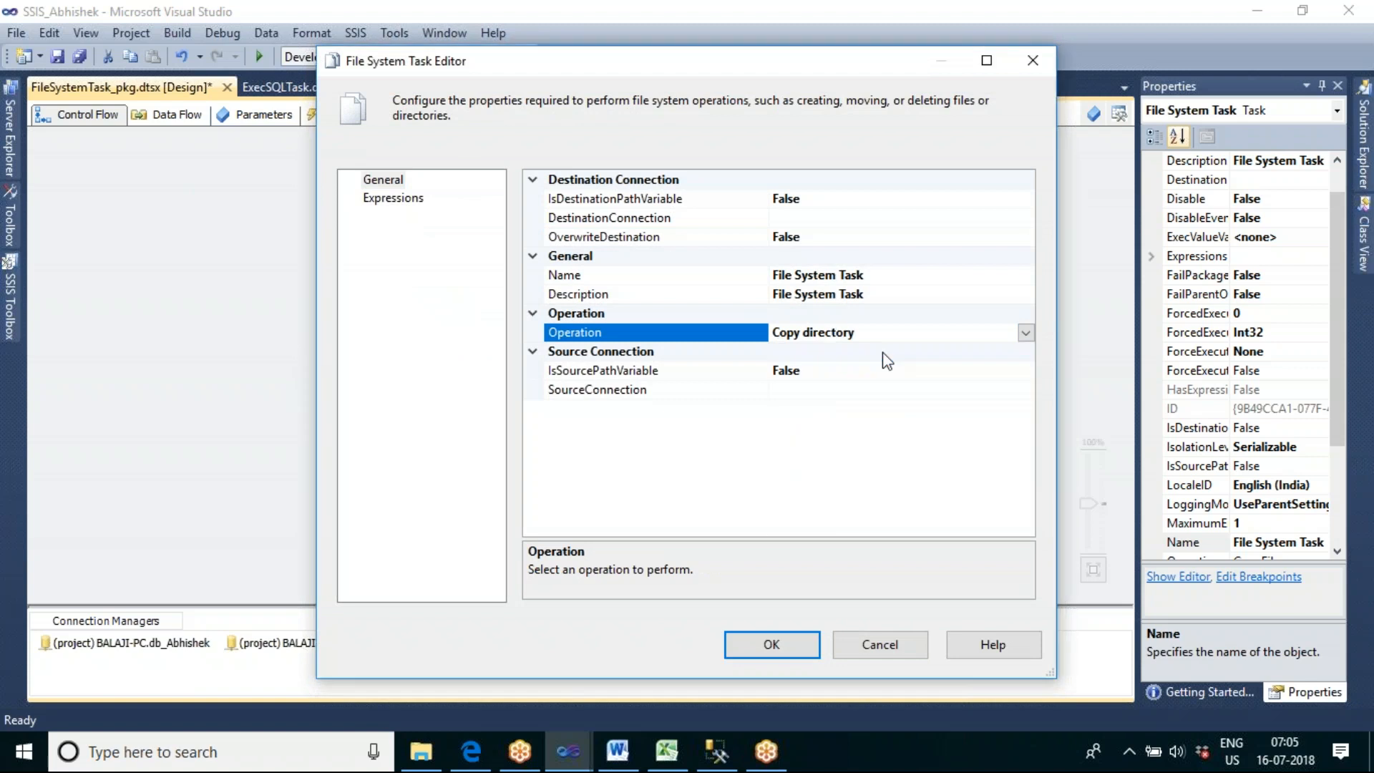
# Rename the second File System Task as Copy folder
pyautogui.click(873, 272)
pyautogui.press('BackSpace')
pyautogui.press('BackSpace')
pyautogui.press('BackSpace')
pyautogui.press('BackSpace')
pyautogui.press('BackSpace')
pyautogui.press('BackSpace')
pyautogui.press('BackSpace')
pyautogui.press('BackSpace')
pyautogui.press('BackSpace')
pyautogui.press('BackSpace')
pyautogui.press('BackSpace')
pyautogui.press('BackSpace')
pyautogui.press('BackSpace')
pyautogui.press('BackSpace')
pyautogui.press('BackSpace')
pyautogui.press('BackSpace')
pyautogui.write('cO')
pyautogui.press('BackSpace')
pyautogui.press('BackSpace')
pyautogui.write('Copy folder')
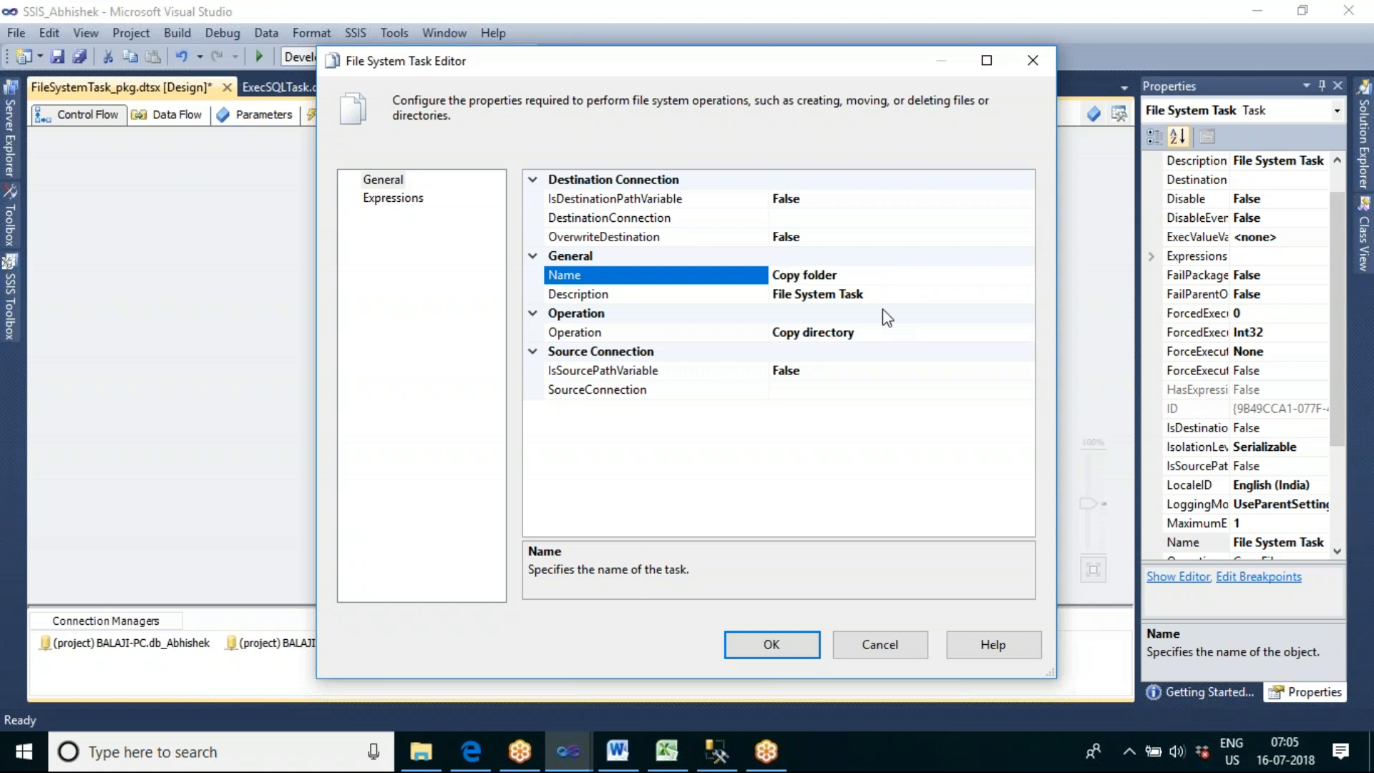
# Start a new source connection for the Copy folder task with the usage type Existing folder
pyautogui.click(837, 390)
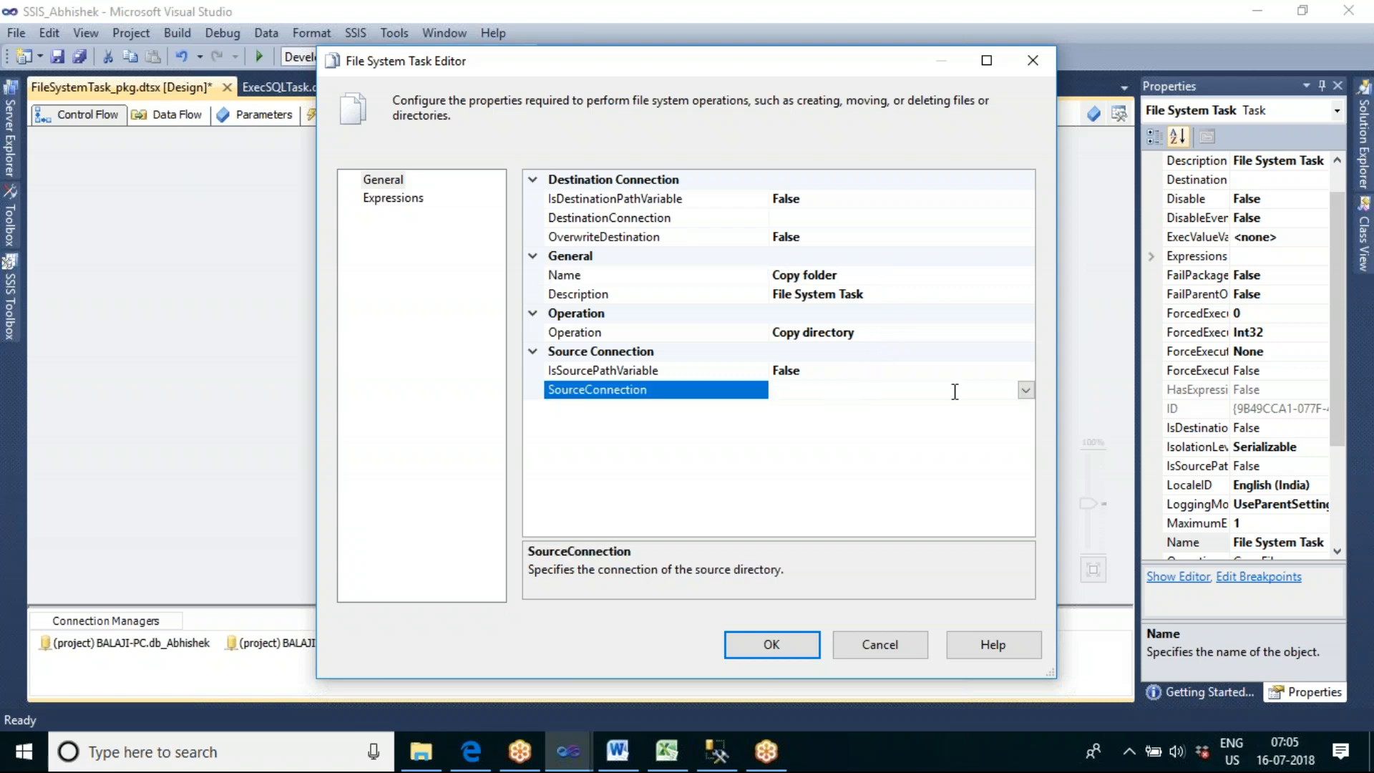
pyautogui.click(1025, 391)
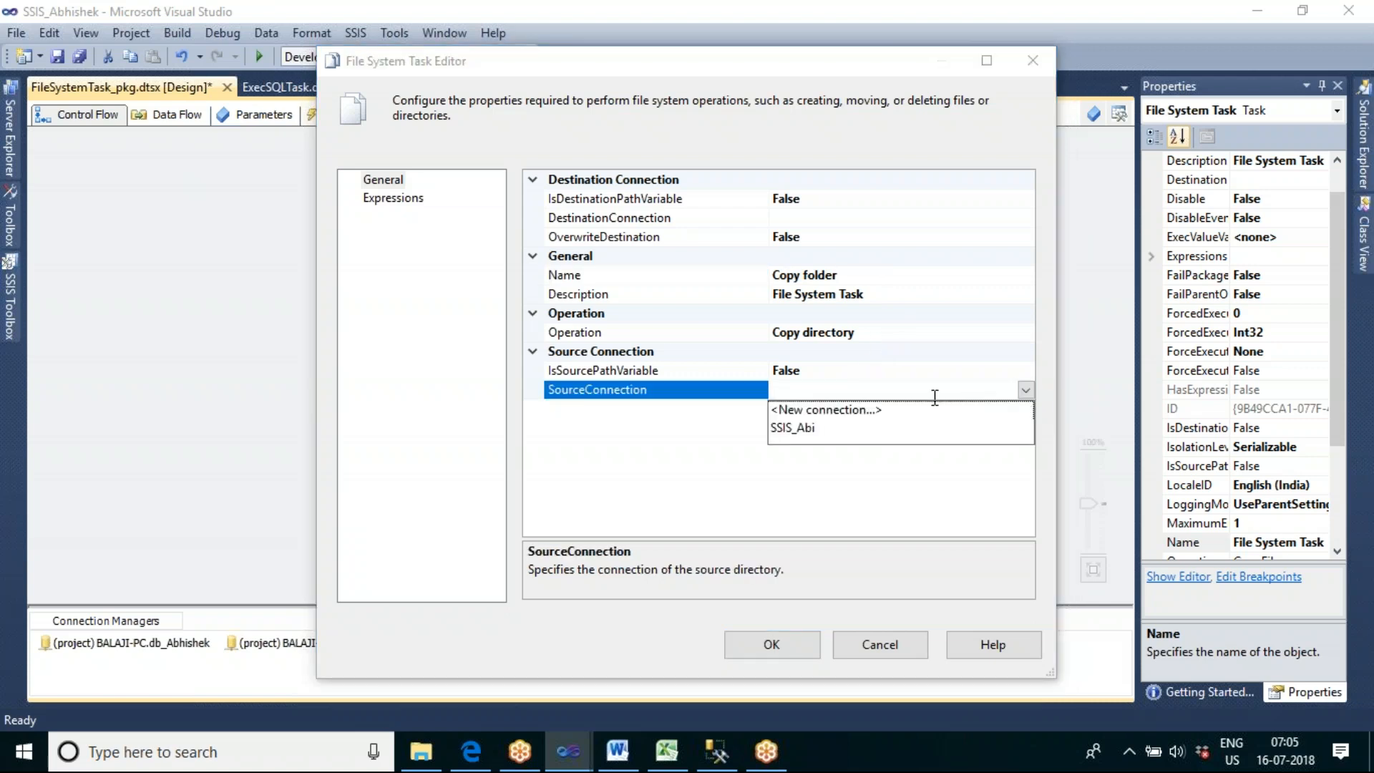
pyautogui.click(868, 412)
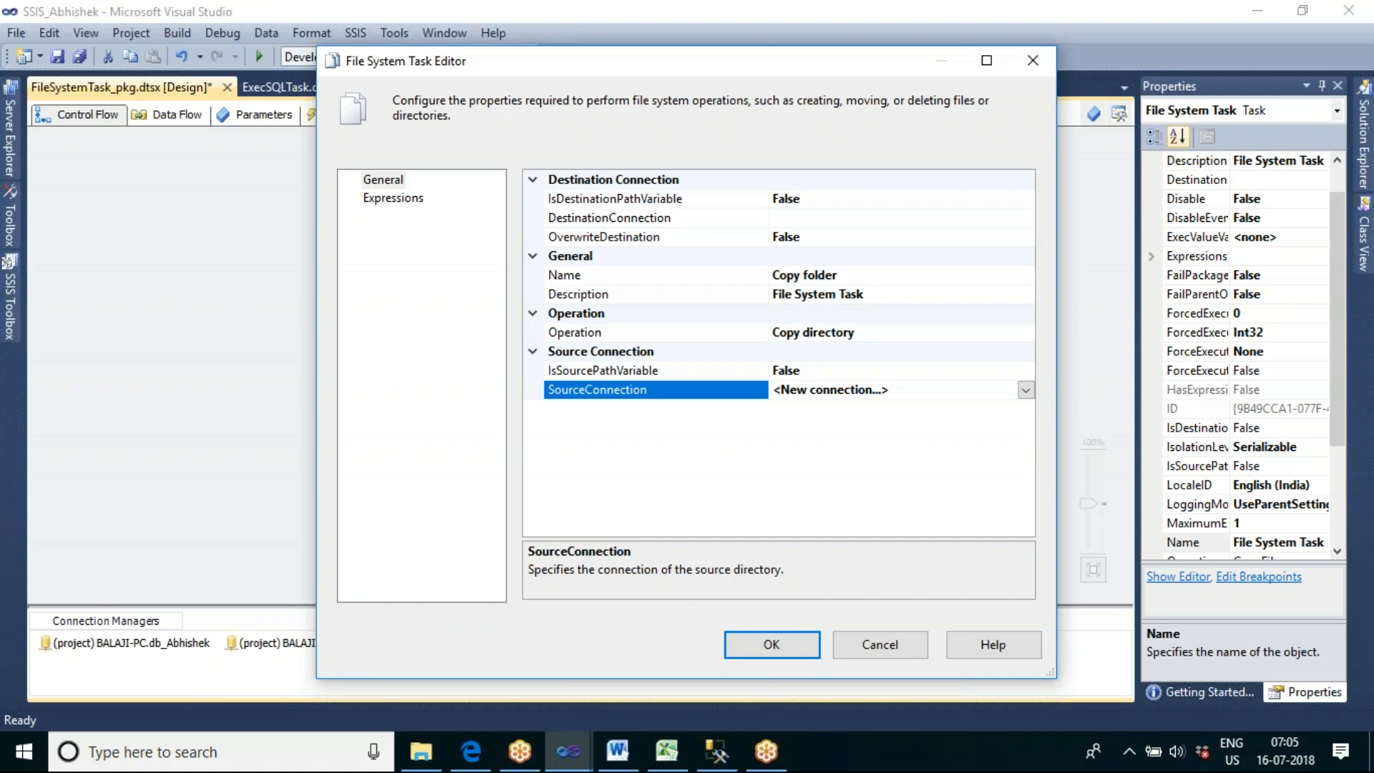
pyautogui.click(800, 358)
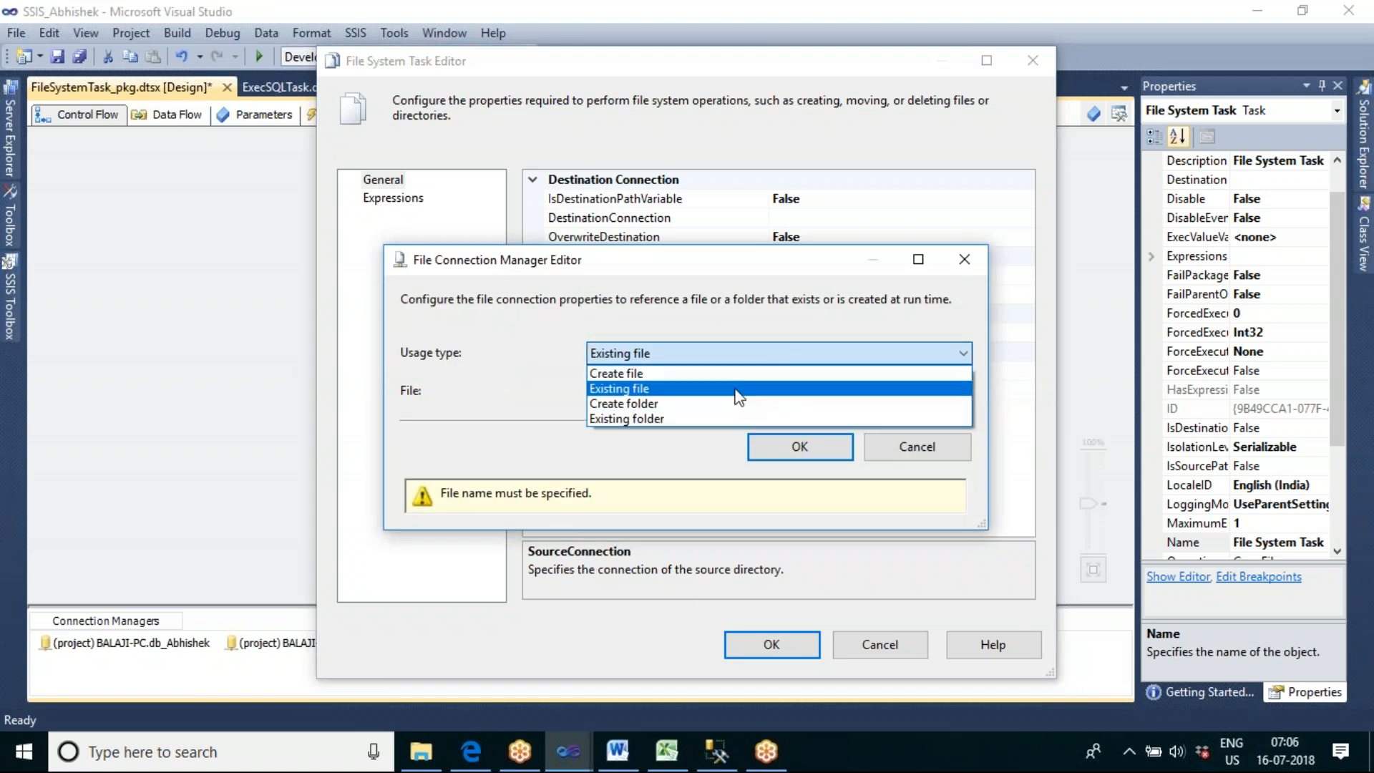
pyautogui.click(681, 418)
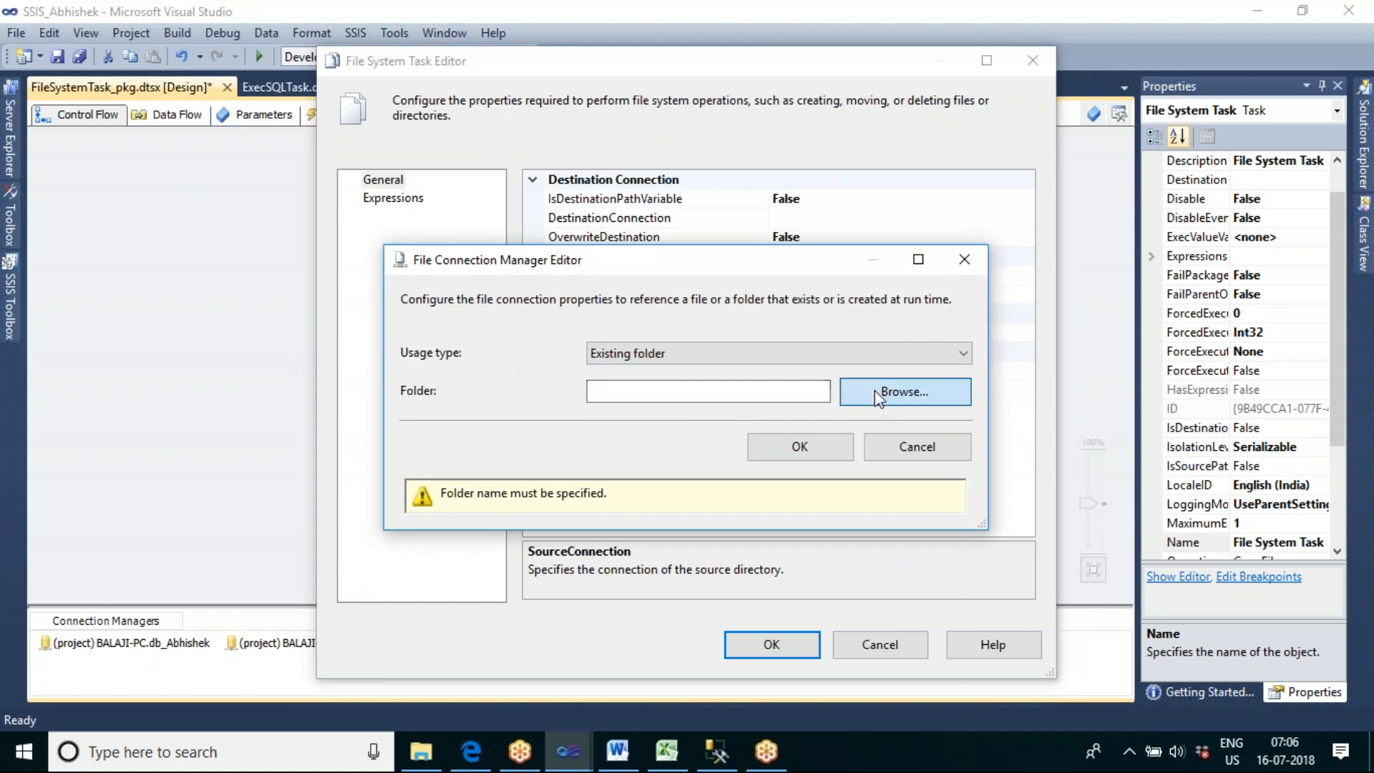
# Choose the Images folder on New Volume (F:) as the connection's folder and accept the connection
pyautogui.click(905, 392)
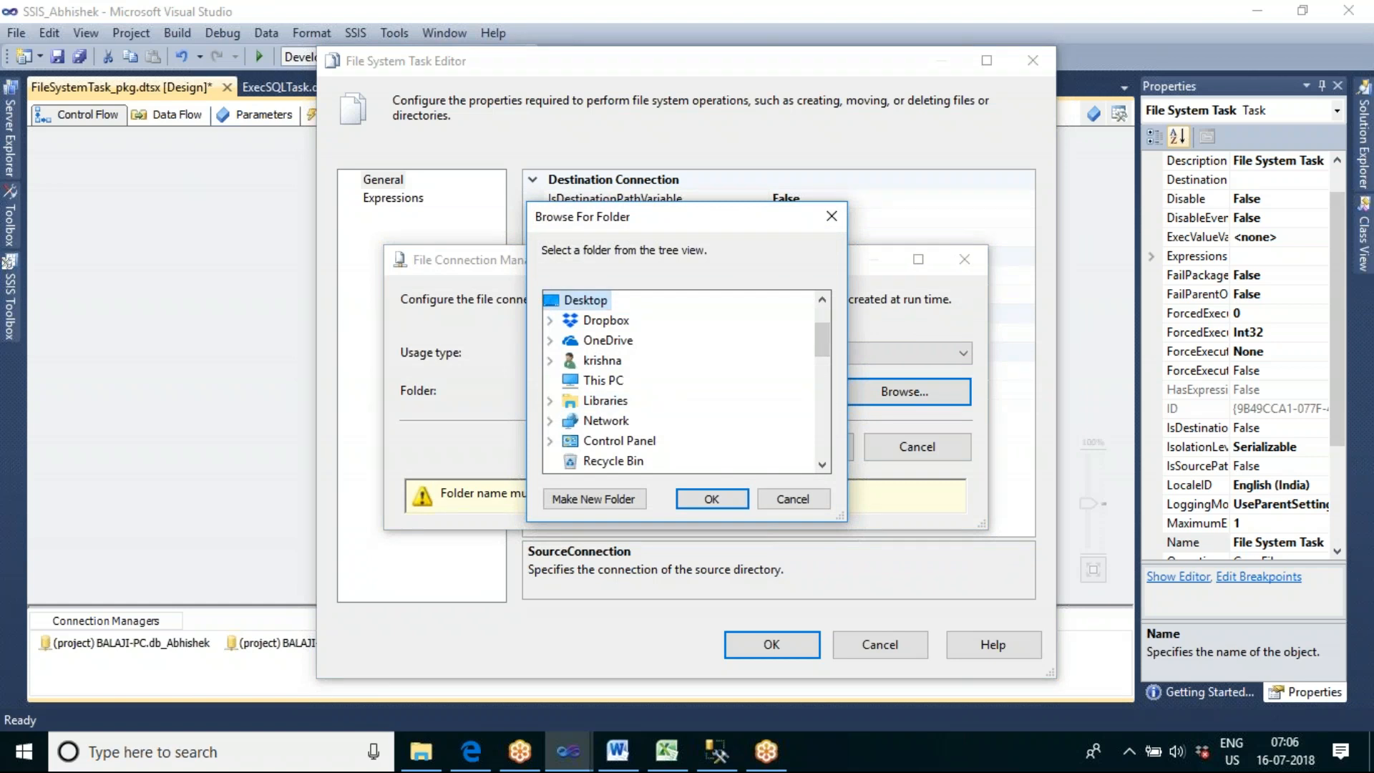
pyautogui.click(549, 382)
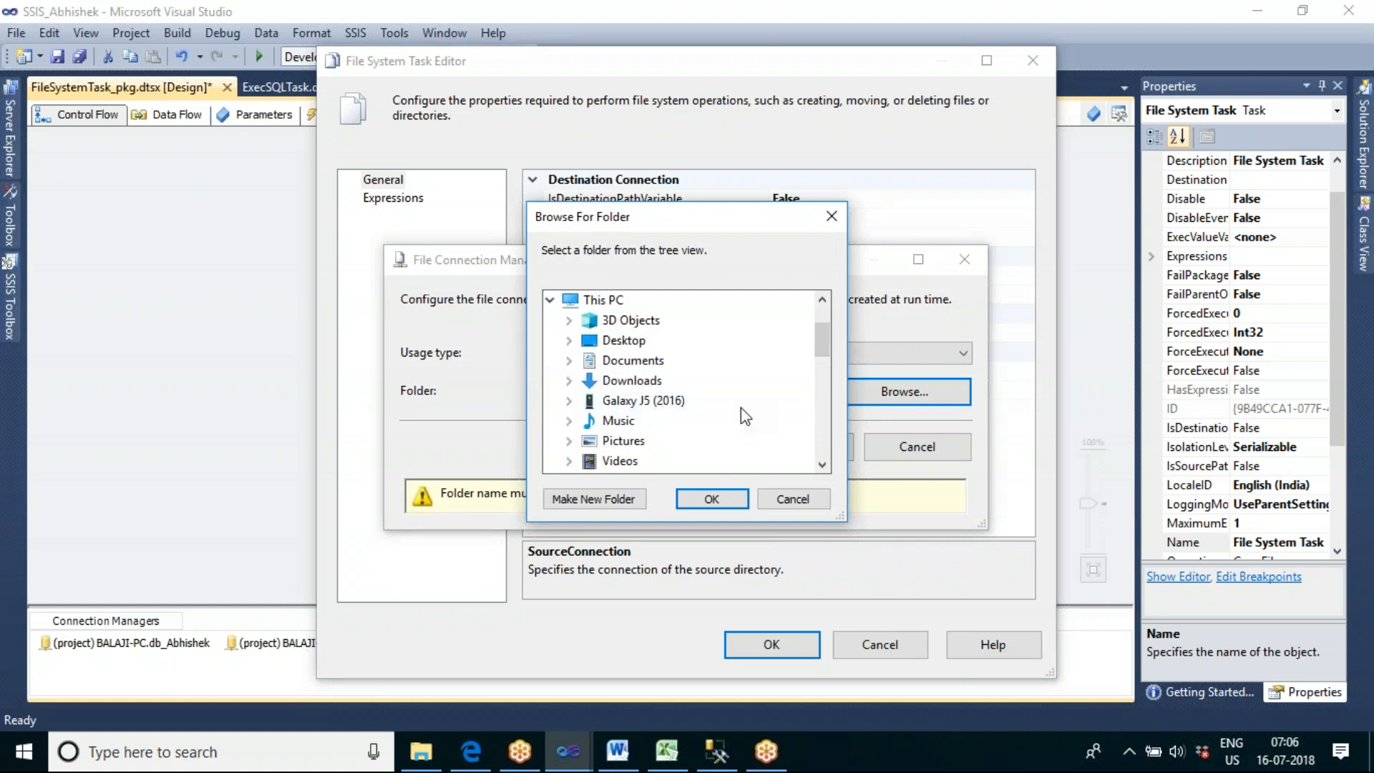
pyautogui.click(828, 411)
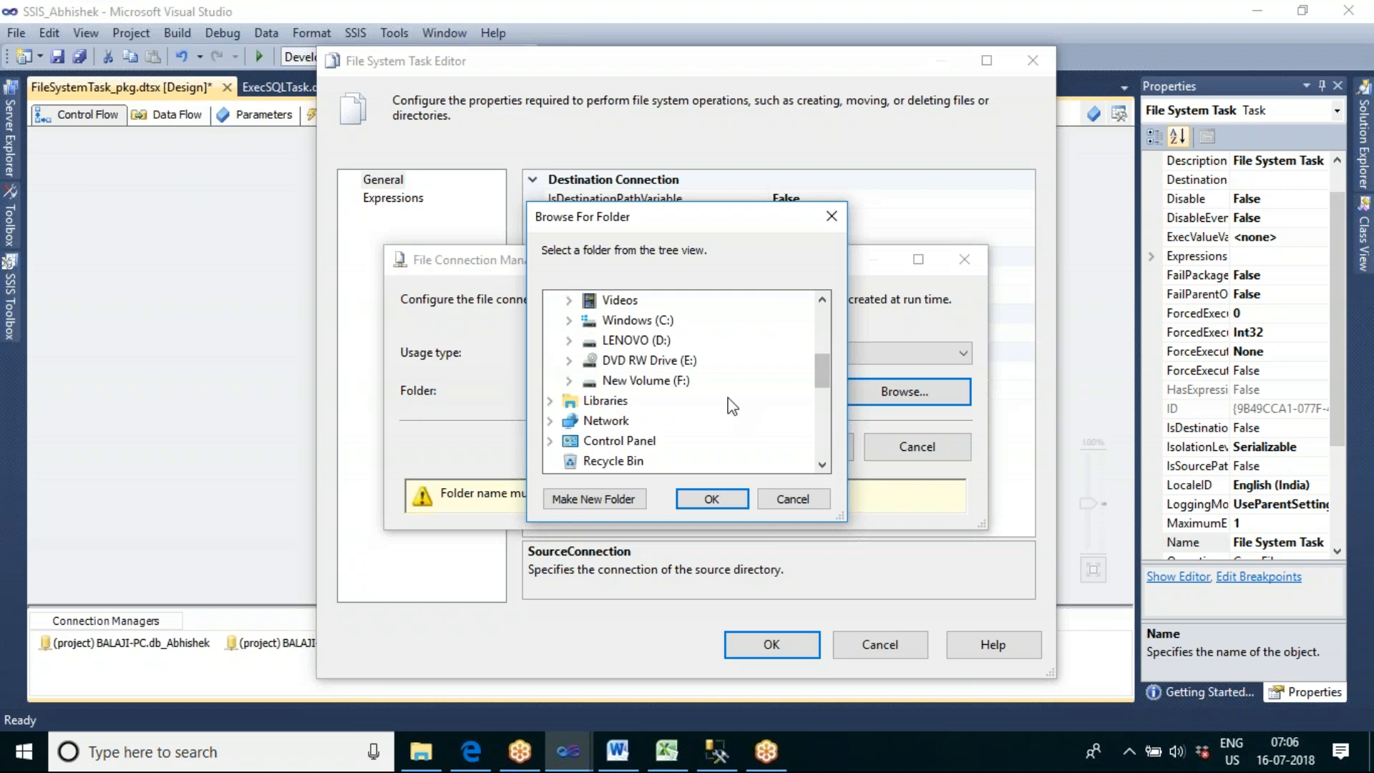
pyautogui.click(570, 381)
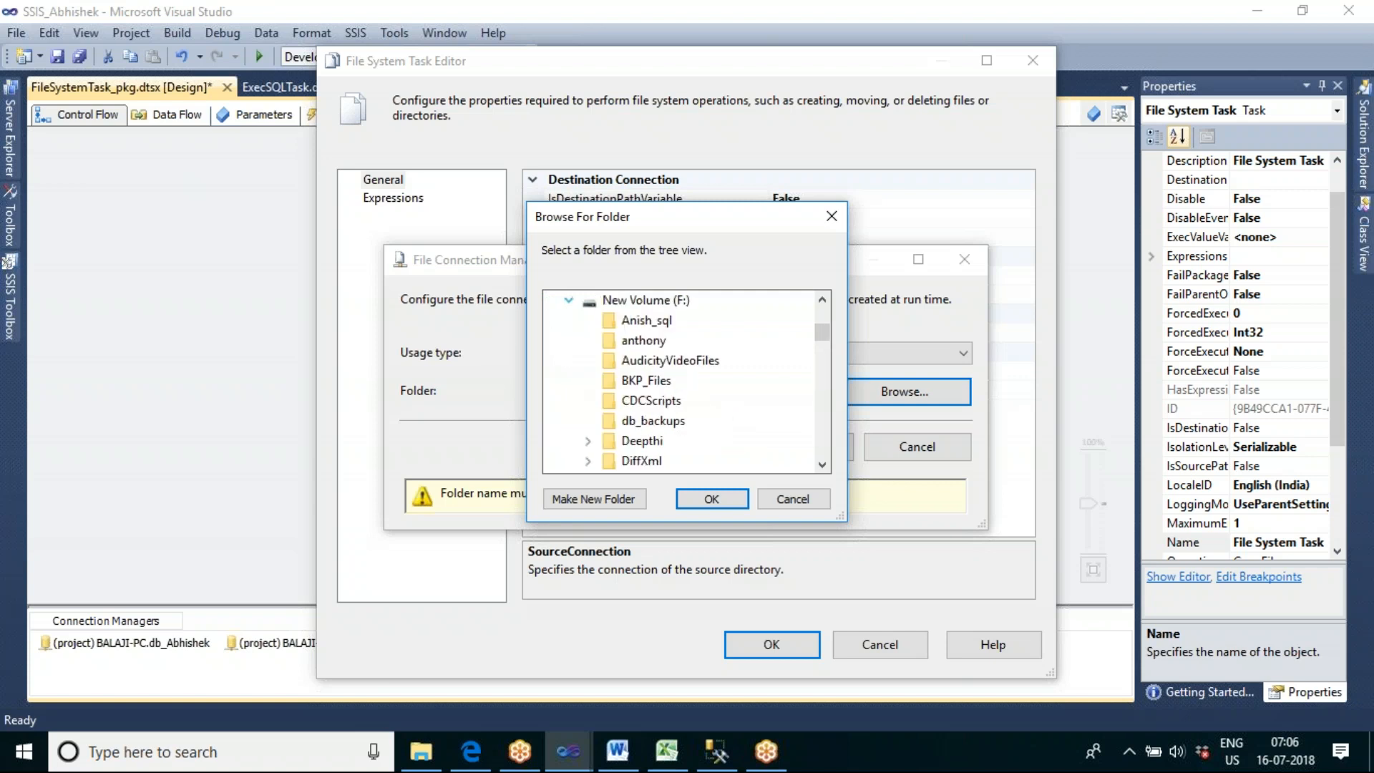
pyautogui.click(822, 464)
pyautogui.click(822, 464)
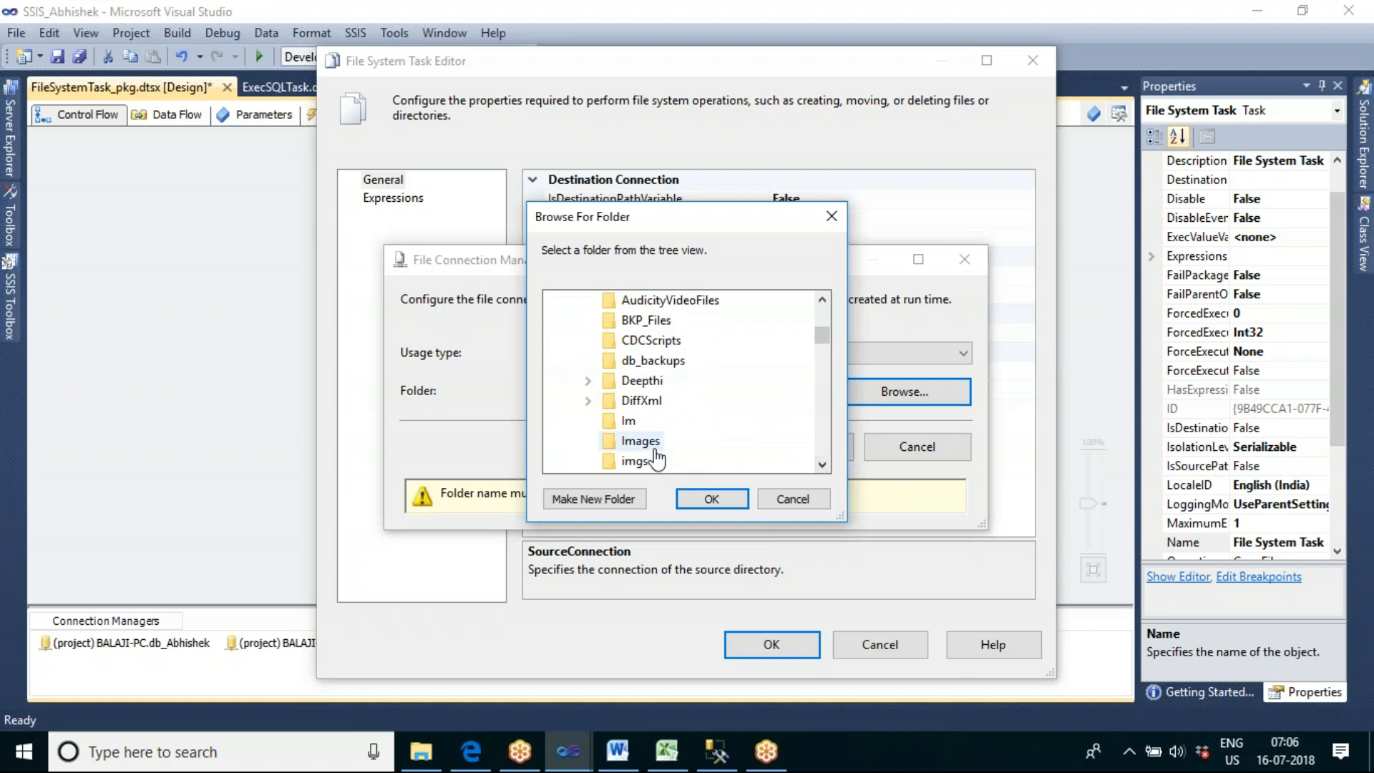
pyautogui.click(623, 442)
pyautogui.click(723, 489)
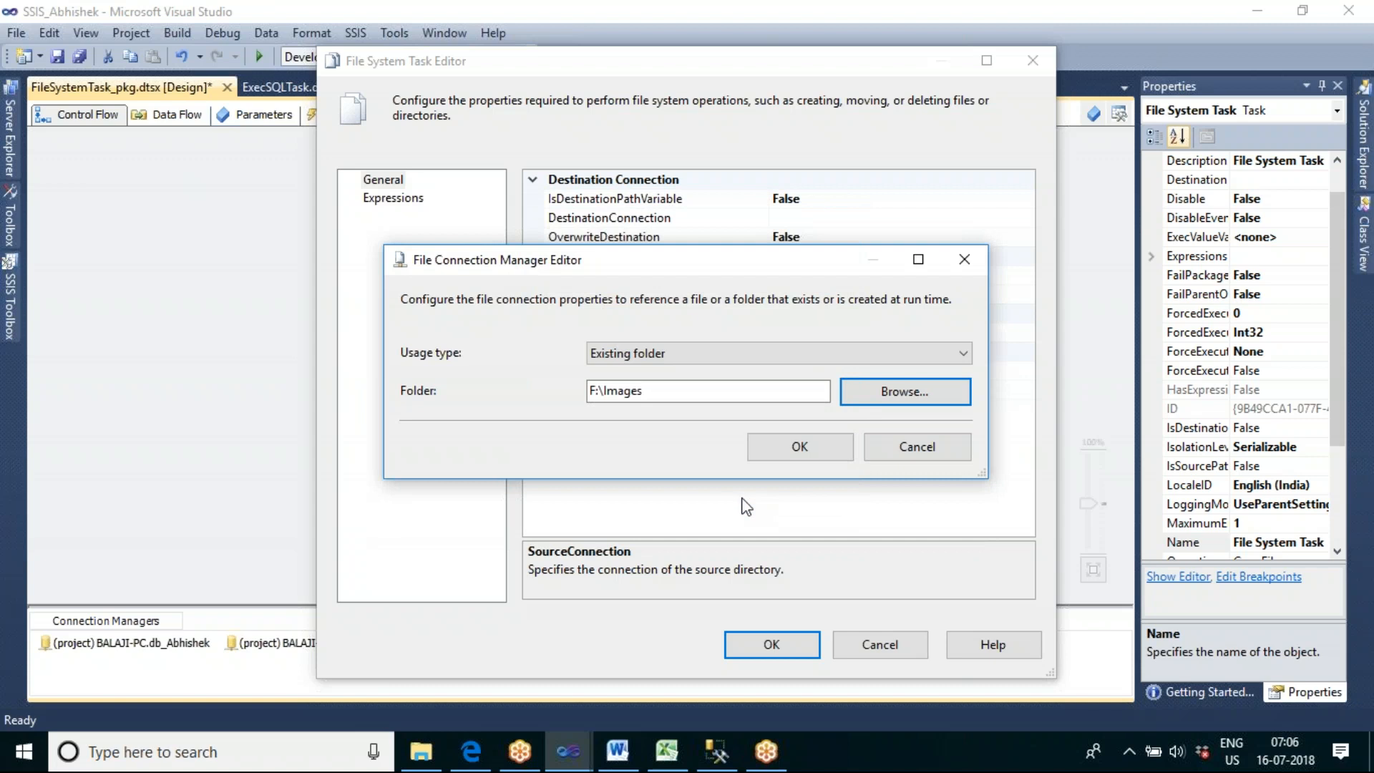
pyautogui.click(813, 453)
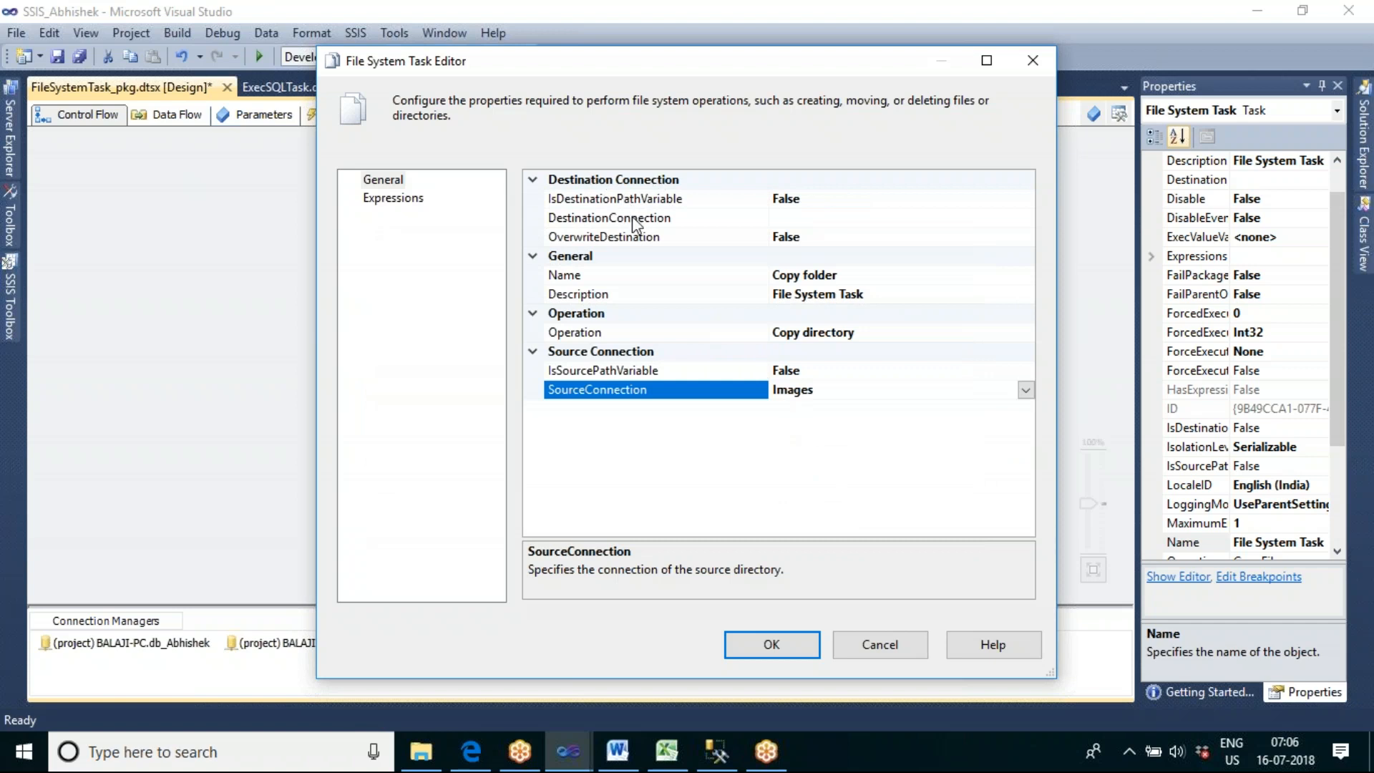
# Set the copy task's destination connection to SSIS_Abi and OverwriteDestination to True
pyautogui.click(876, 217)
pyautogui.click(1027, 218)
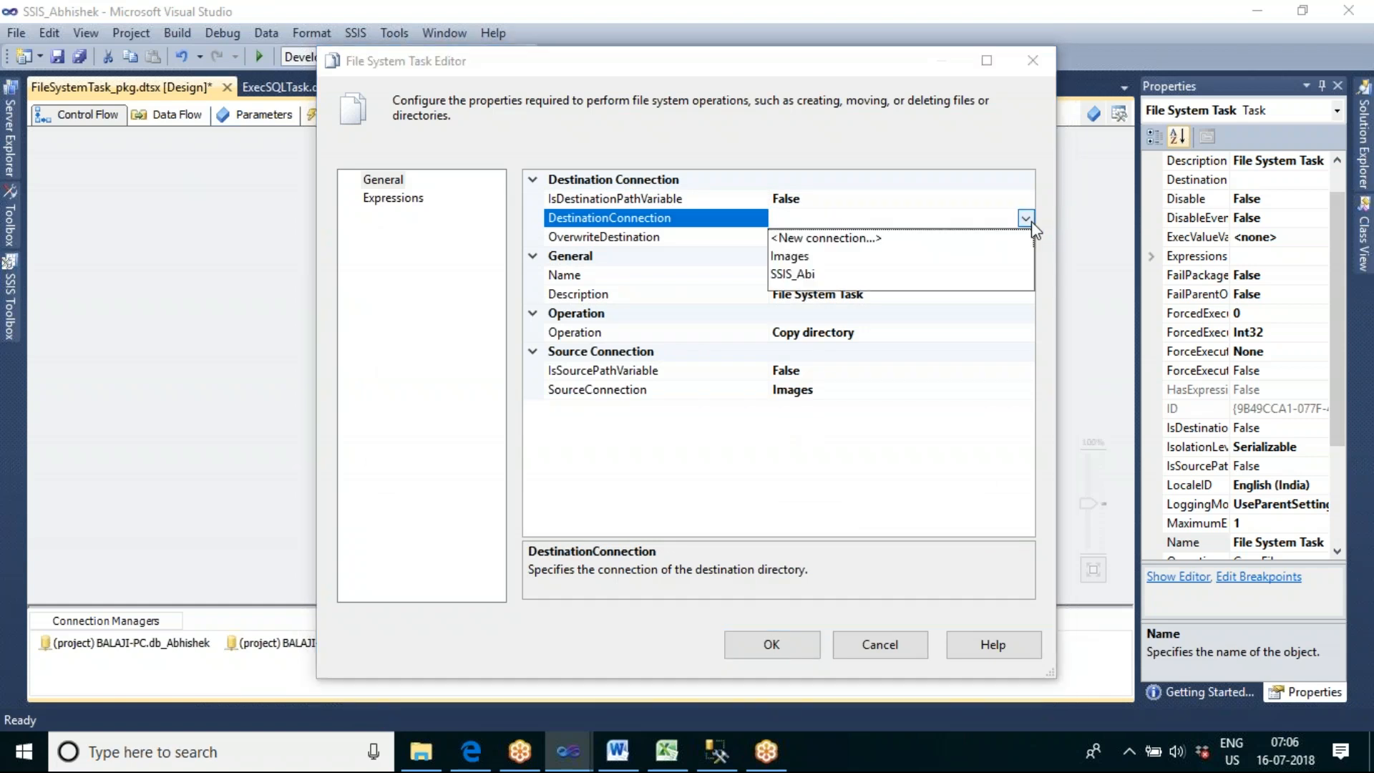
pyautogui.click(794, 274)
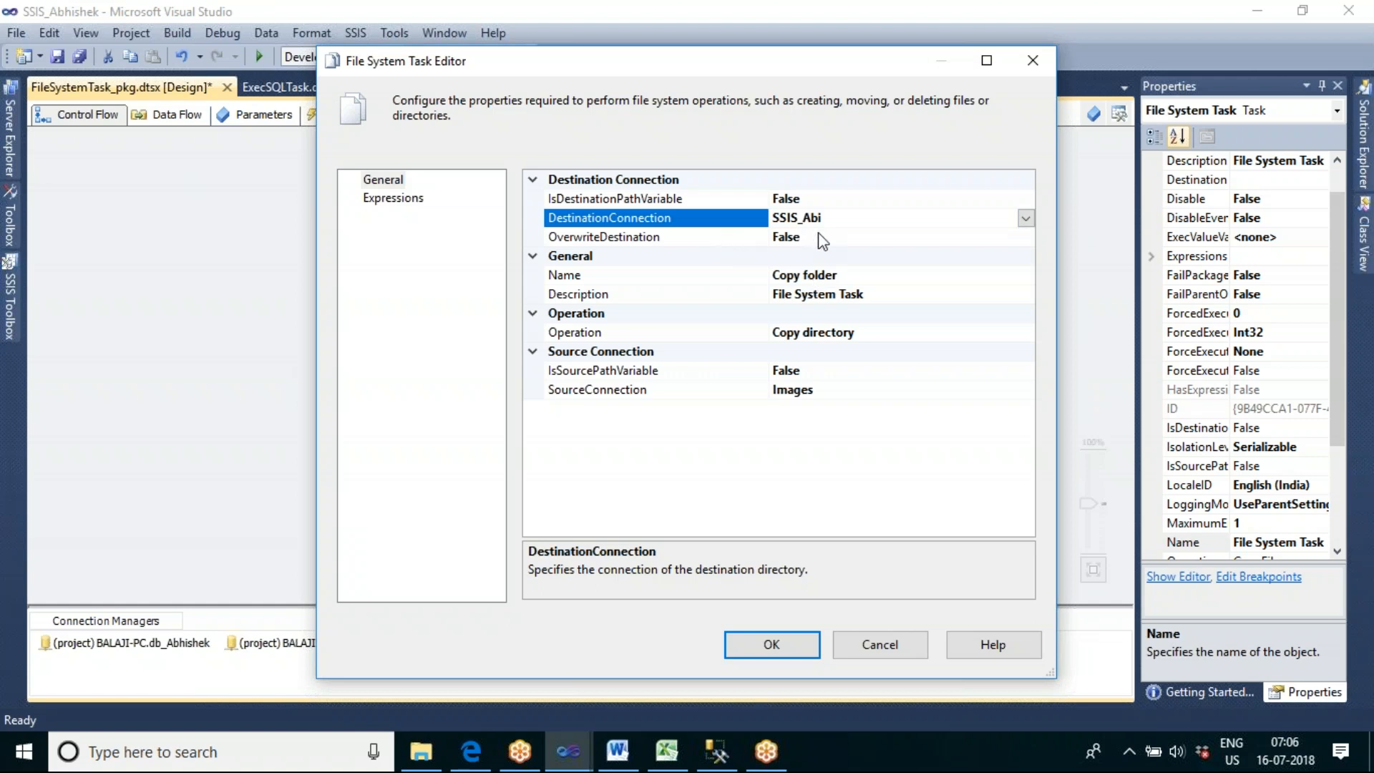
pyautogui.click(799, 237)
pyautogui.click(1028, 241)
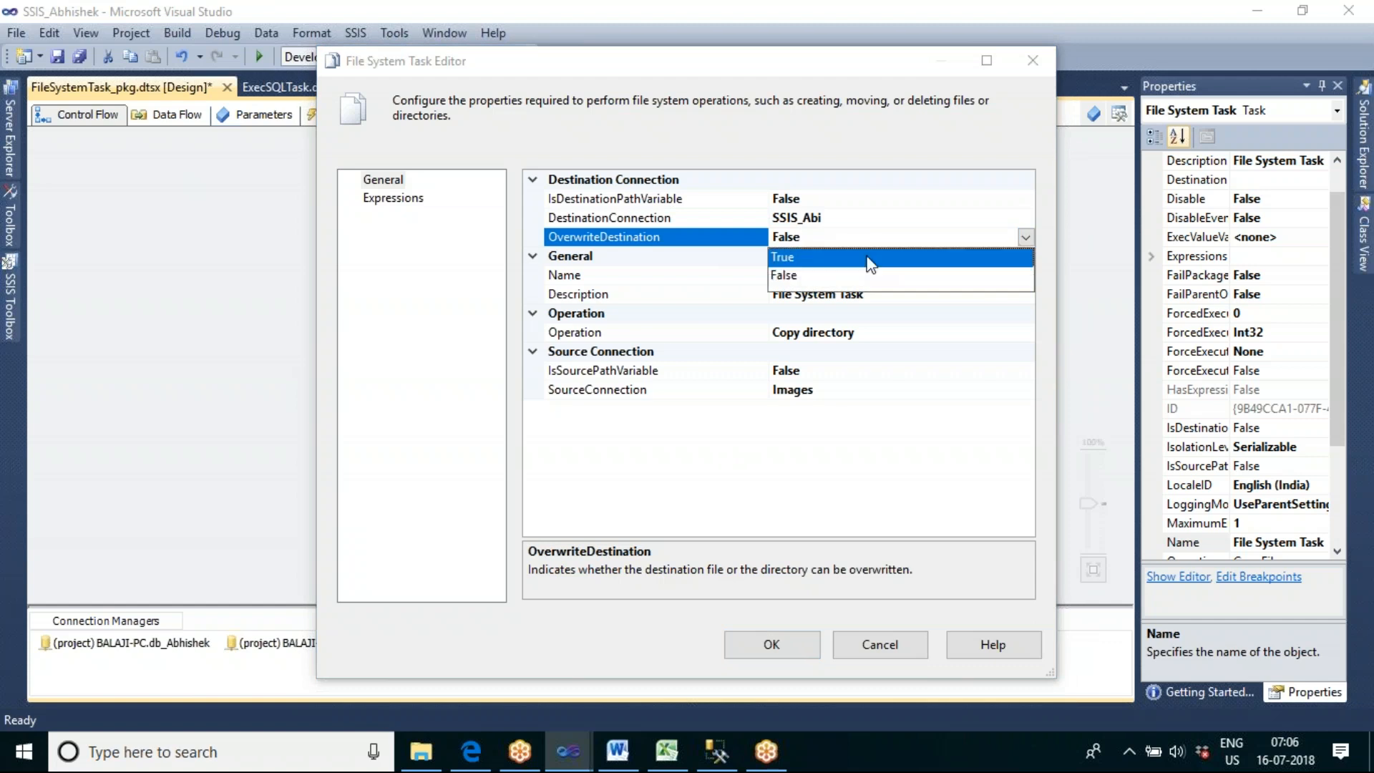
pyautogui.click(870, 258)
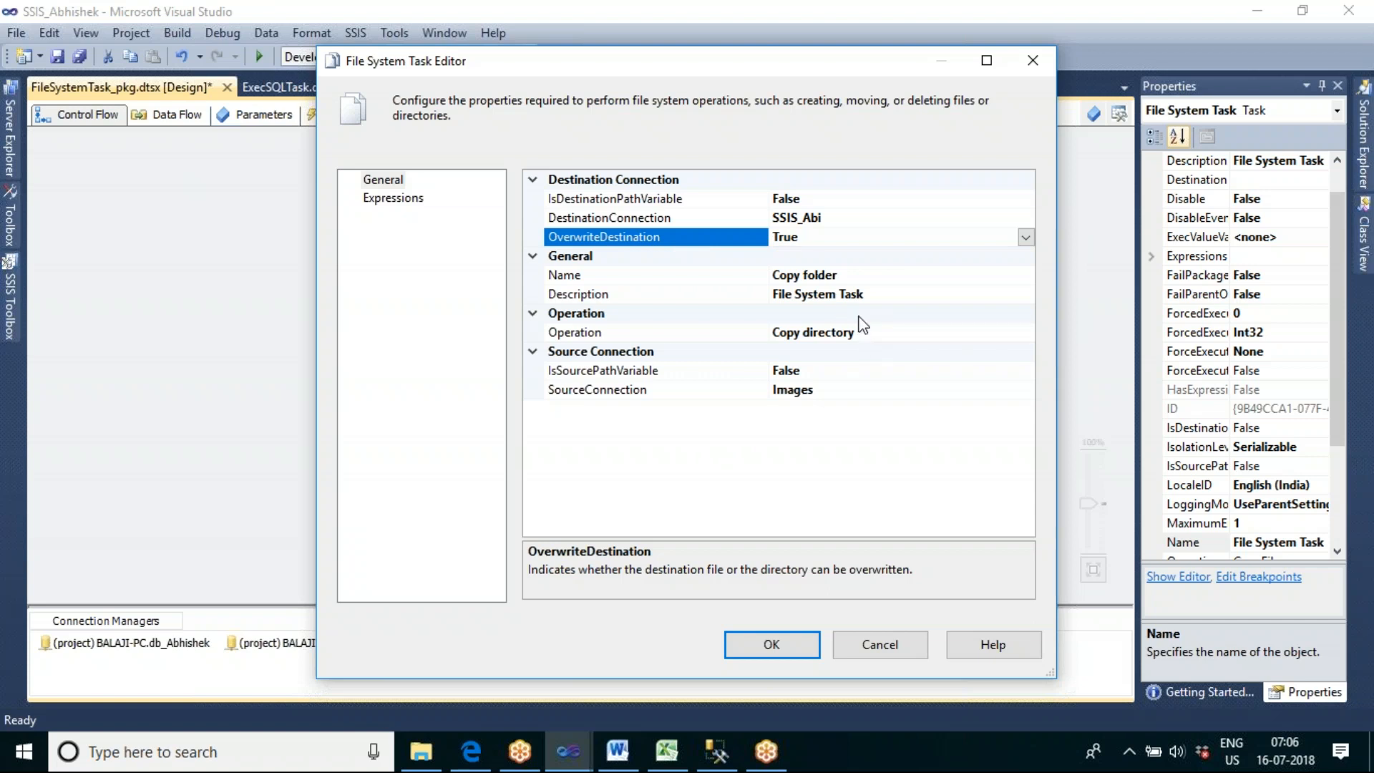
# Rename the task as Copy files from one folder to another and accept the task's settings
pyautogui.click(837, 275)
pyautogui.press('BackSpace')
pyautogui.press('BackSpace')
pyautogui.press('BackSpace')
pyautogui.press('BackSpace')
pyautogui.press('BackSpace')
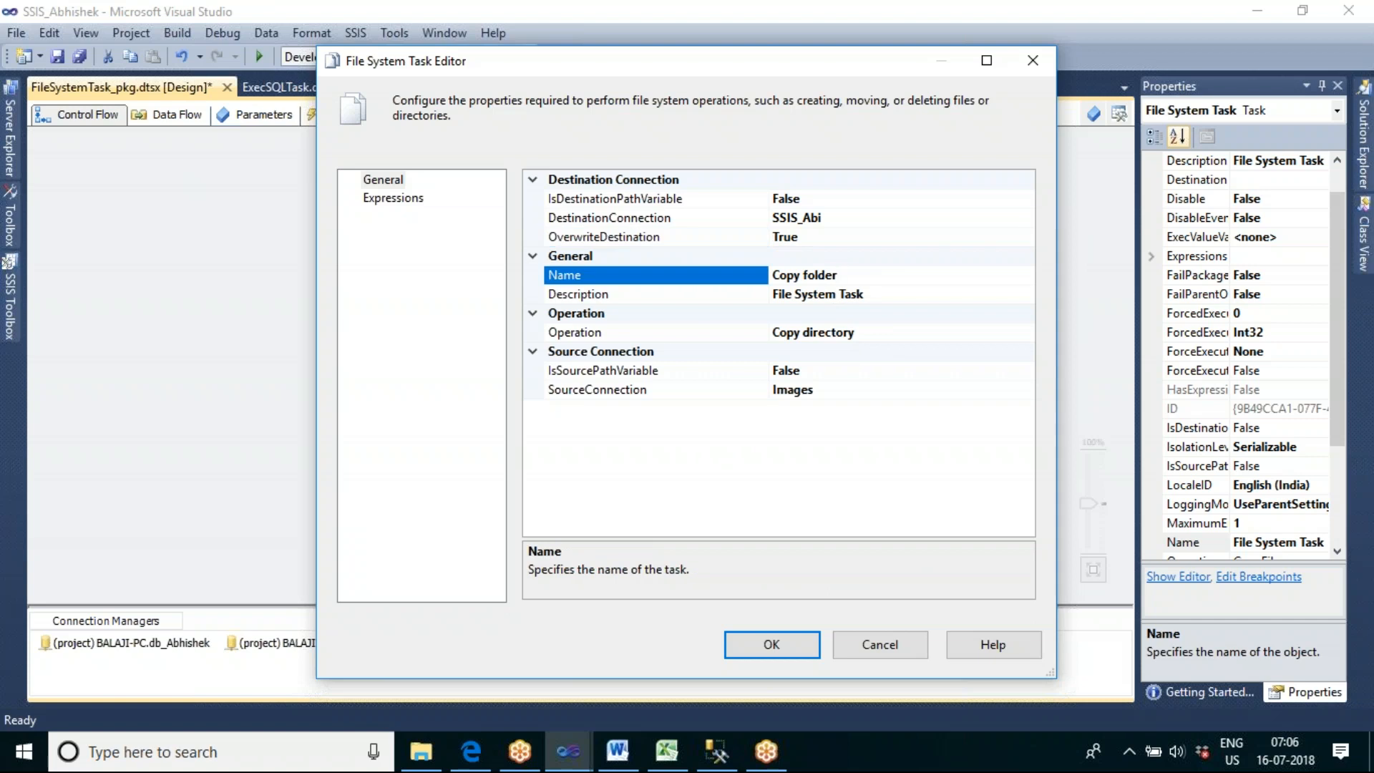
pyautogui.write('iles from one folder to a')
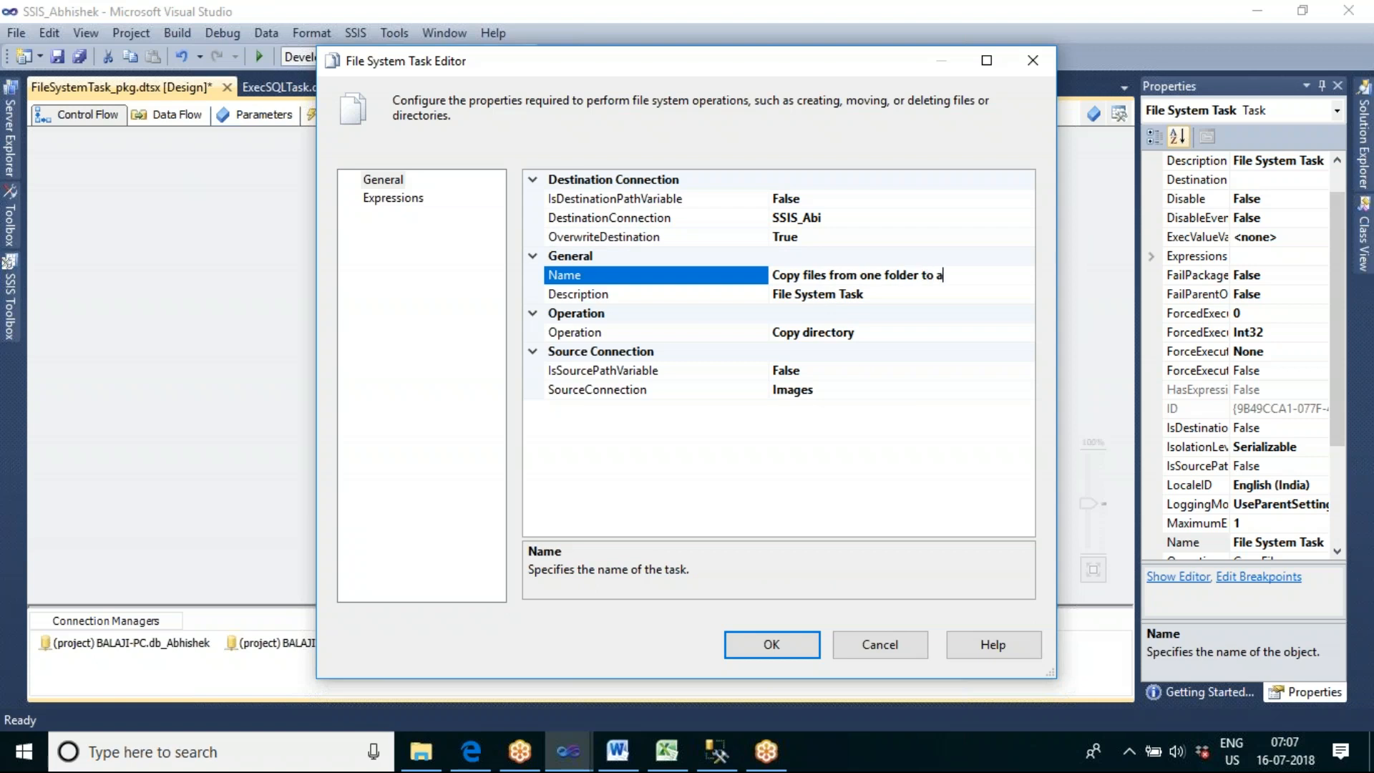
pyautogui.write('nother')
pyautogui.click(776, 648)
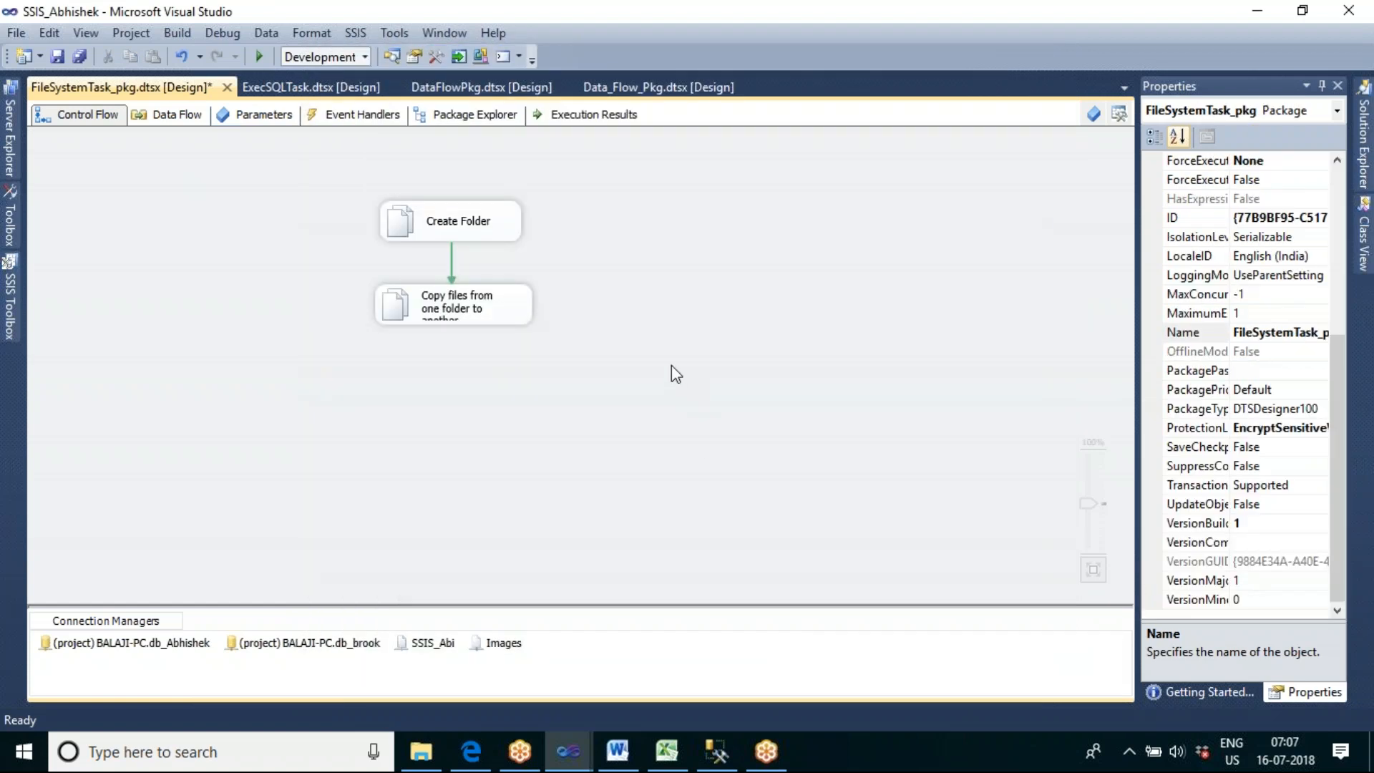
# Run the package and view the Create Folder task's settings without changing them
pyautogui.click(259, 57)
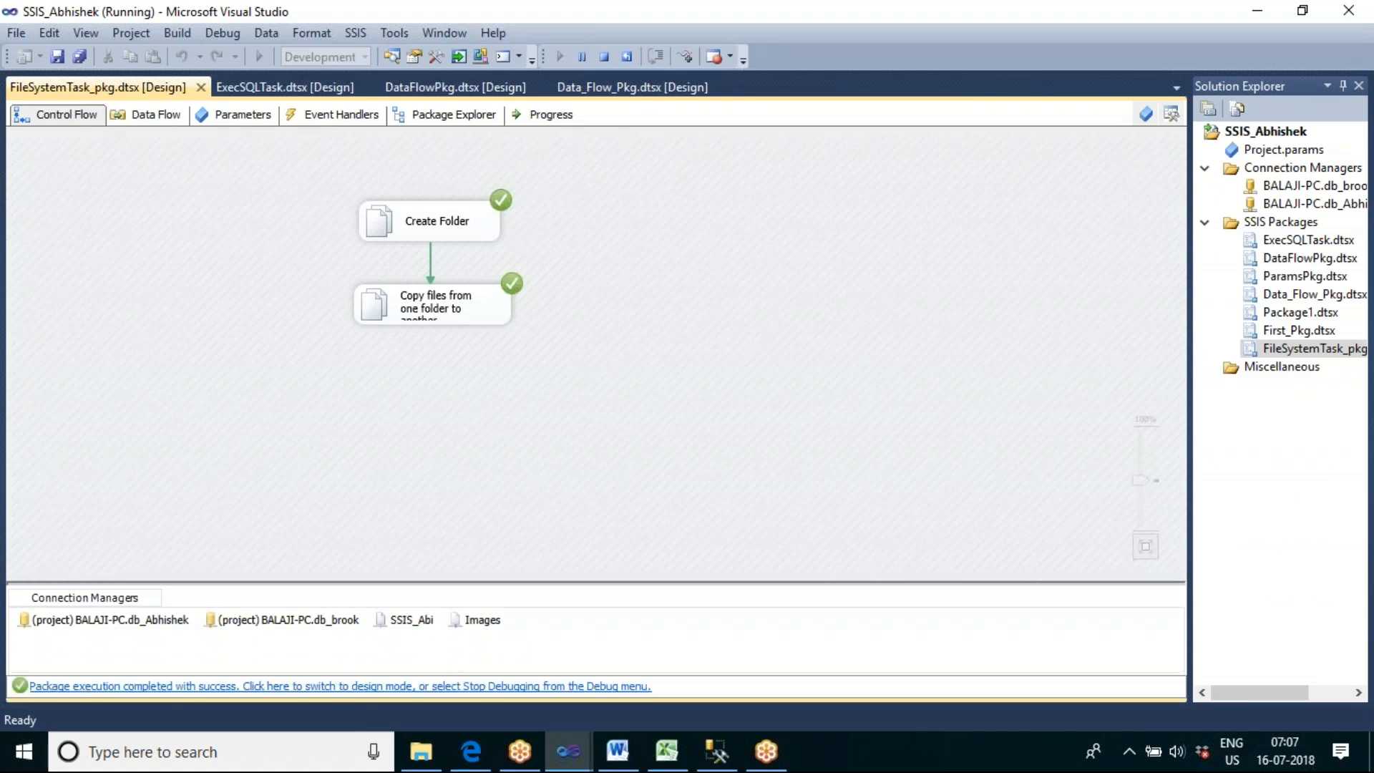
pyautogui.doubleClick(452, 226)
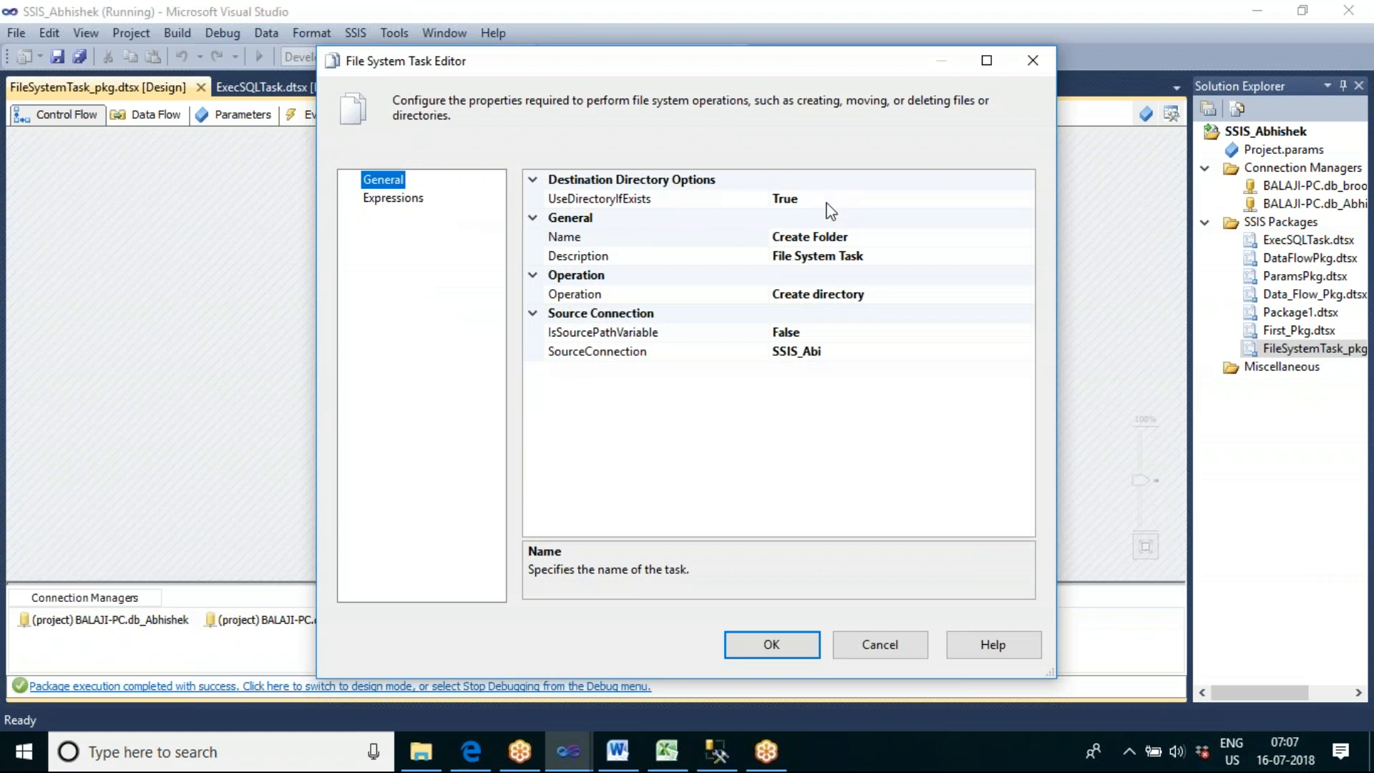
pyautogui.click(857, 650)
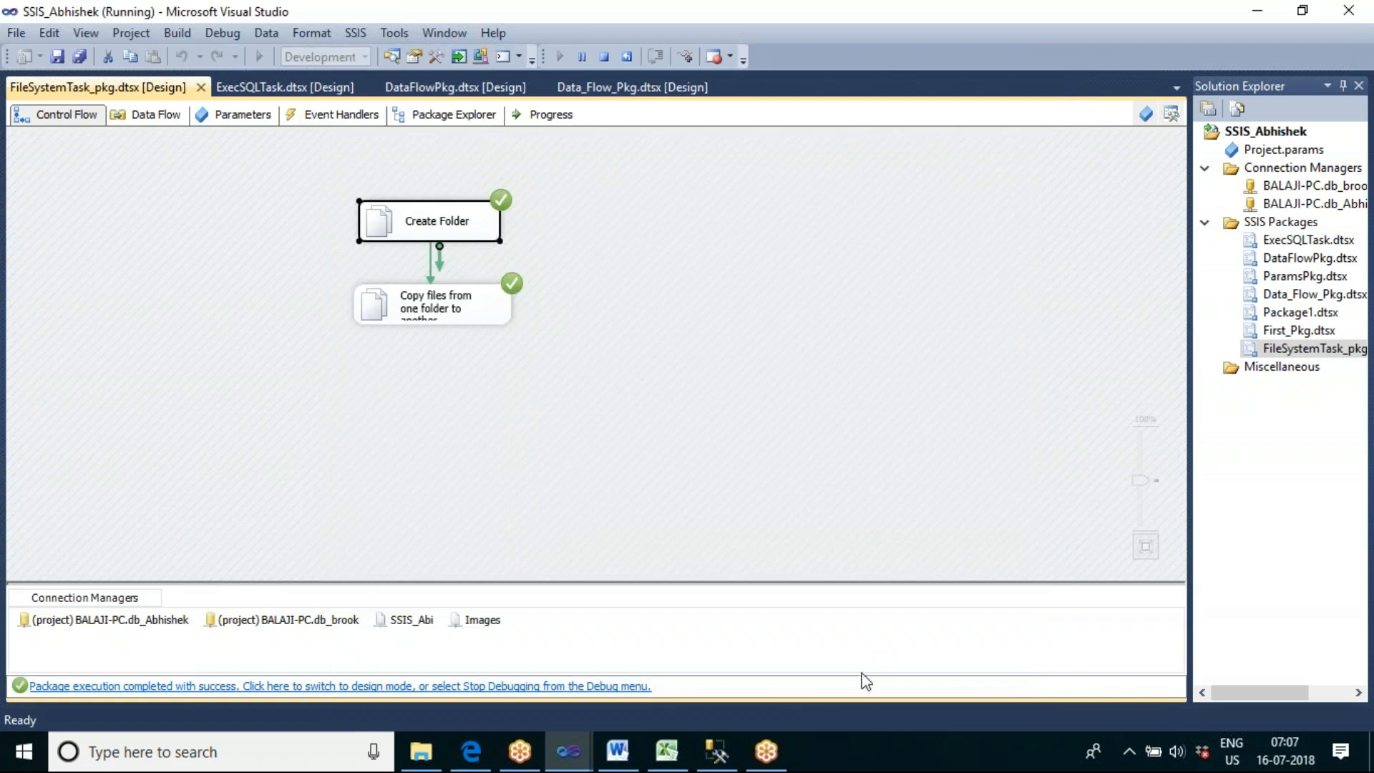
# Show the desktop, open the SSIS_Abi folder to check its contents, and close the folder
pyautogui.rightClick(853, 742)
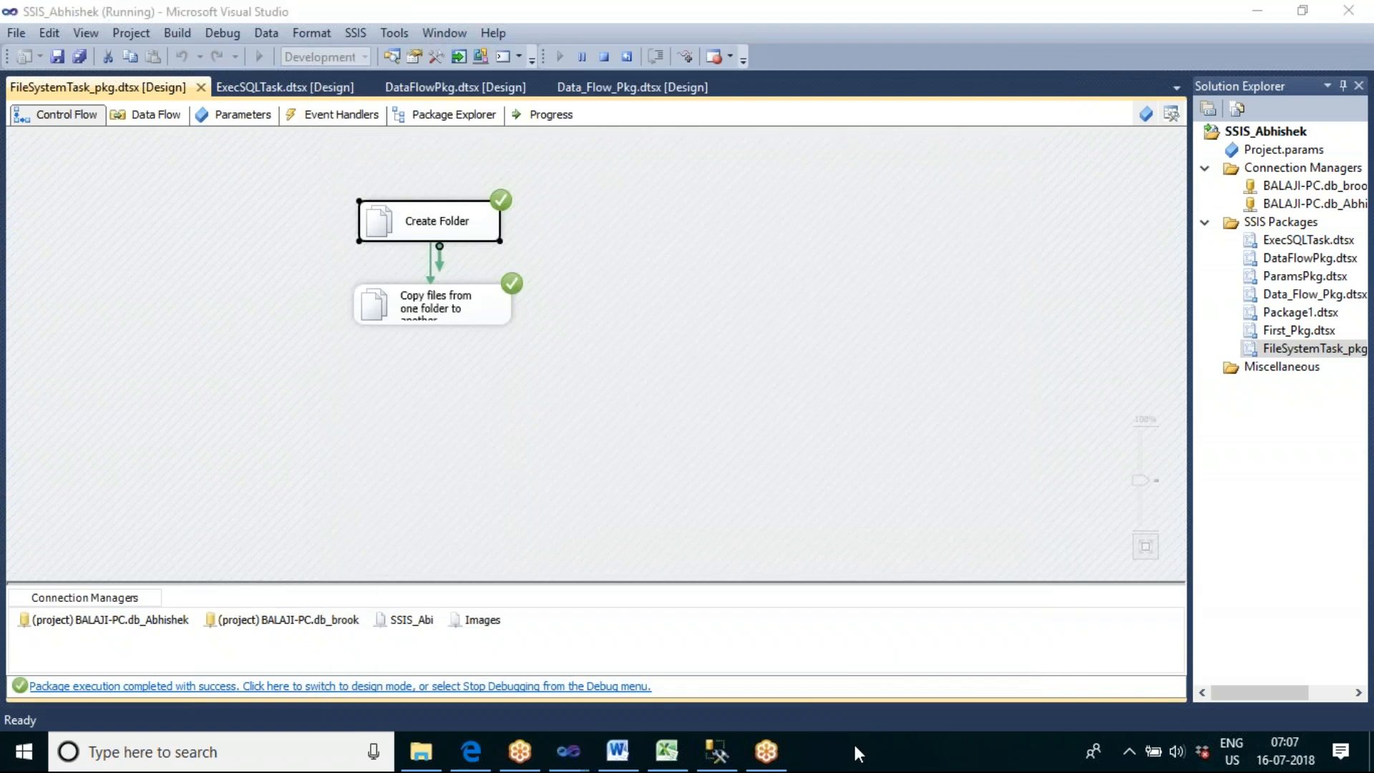
pyautogui.click(909, 604)
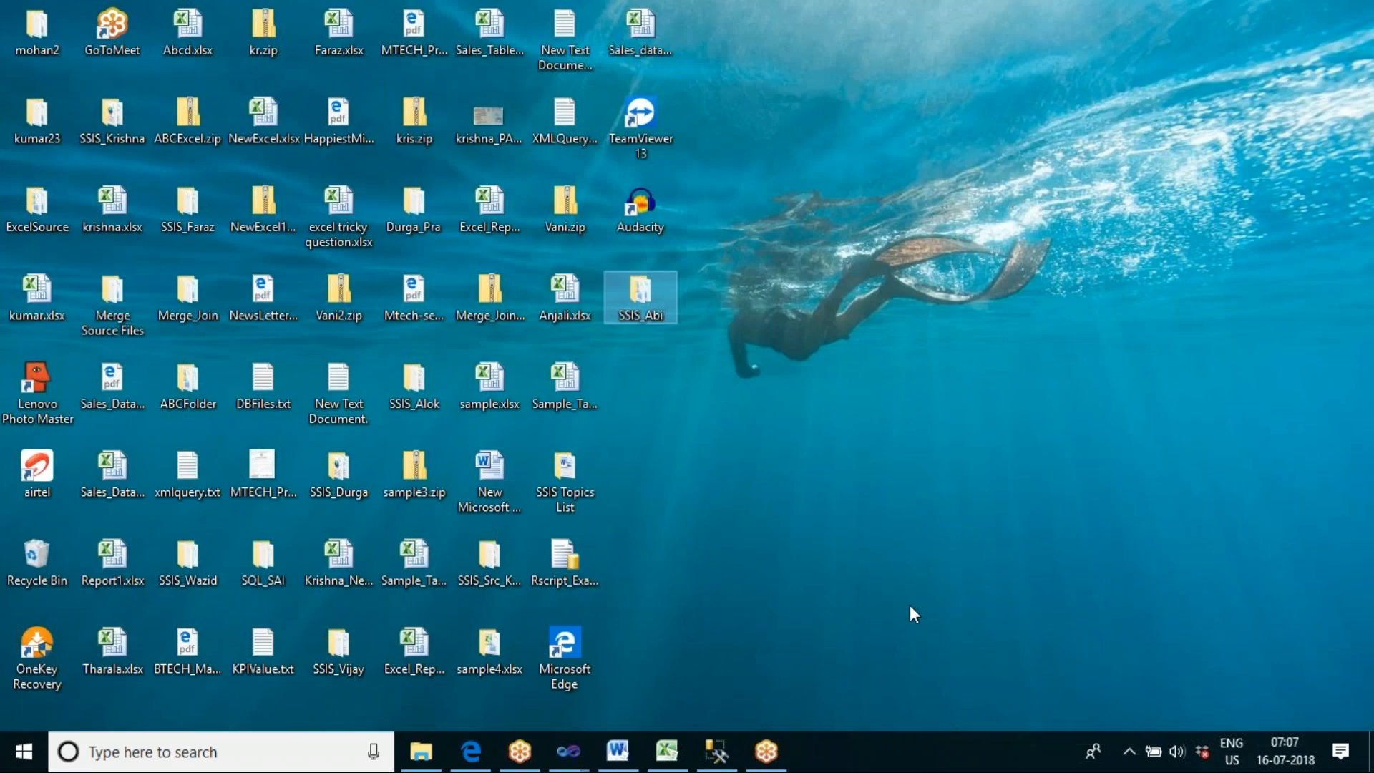
pyautogui.doubleClick(634, 294)
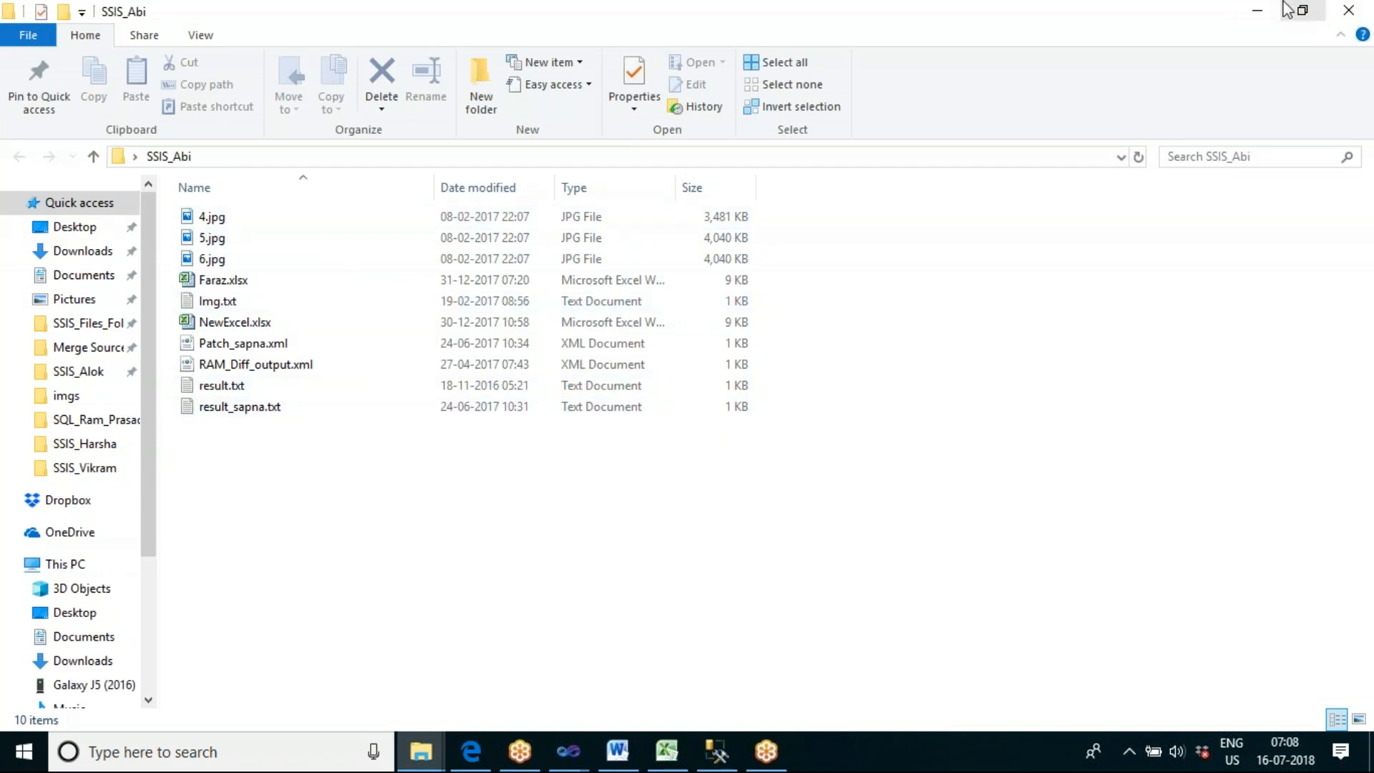
pyautogui.click(1350, 10)
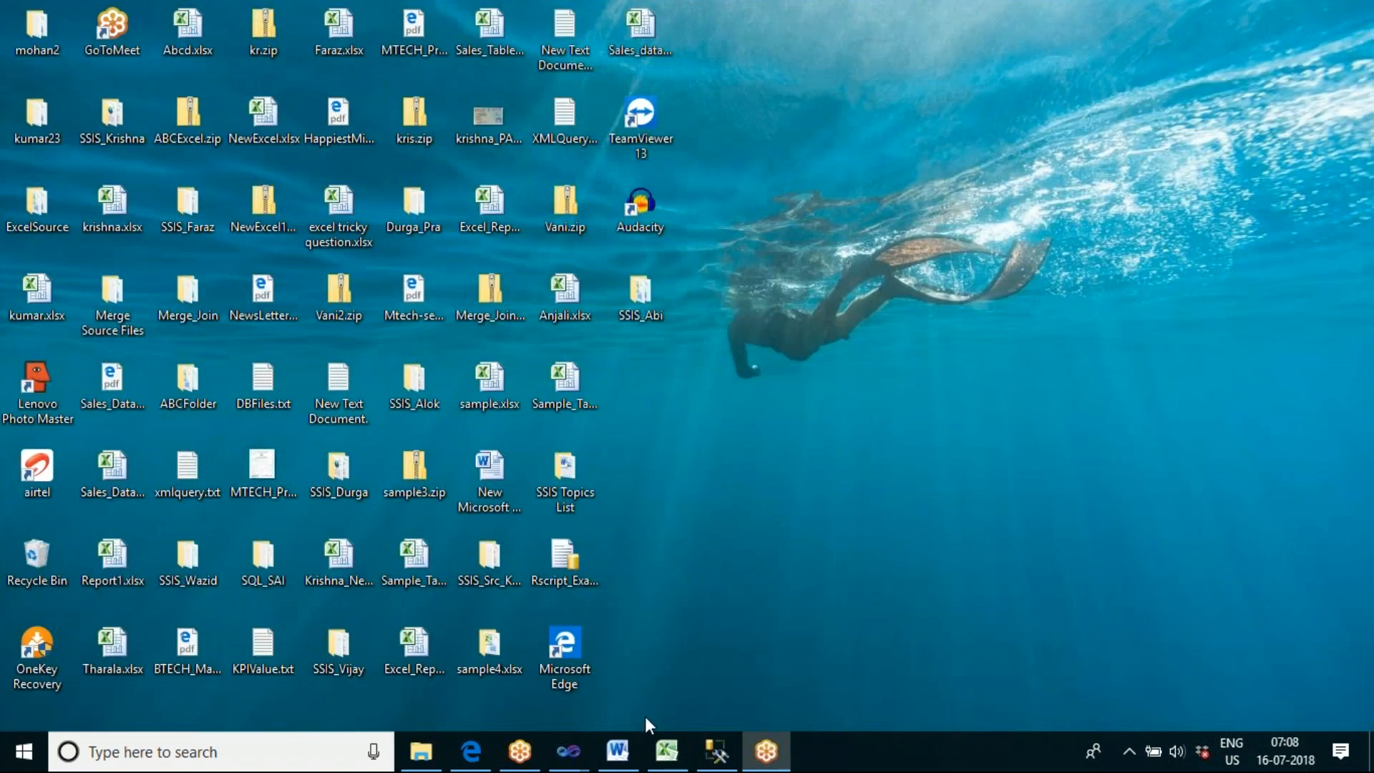
# Return to the running package in Visual Studio and stop debugging
pyautogui.moveTo(568, 750)
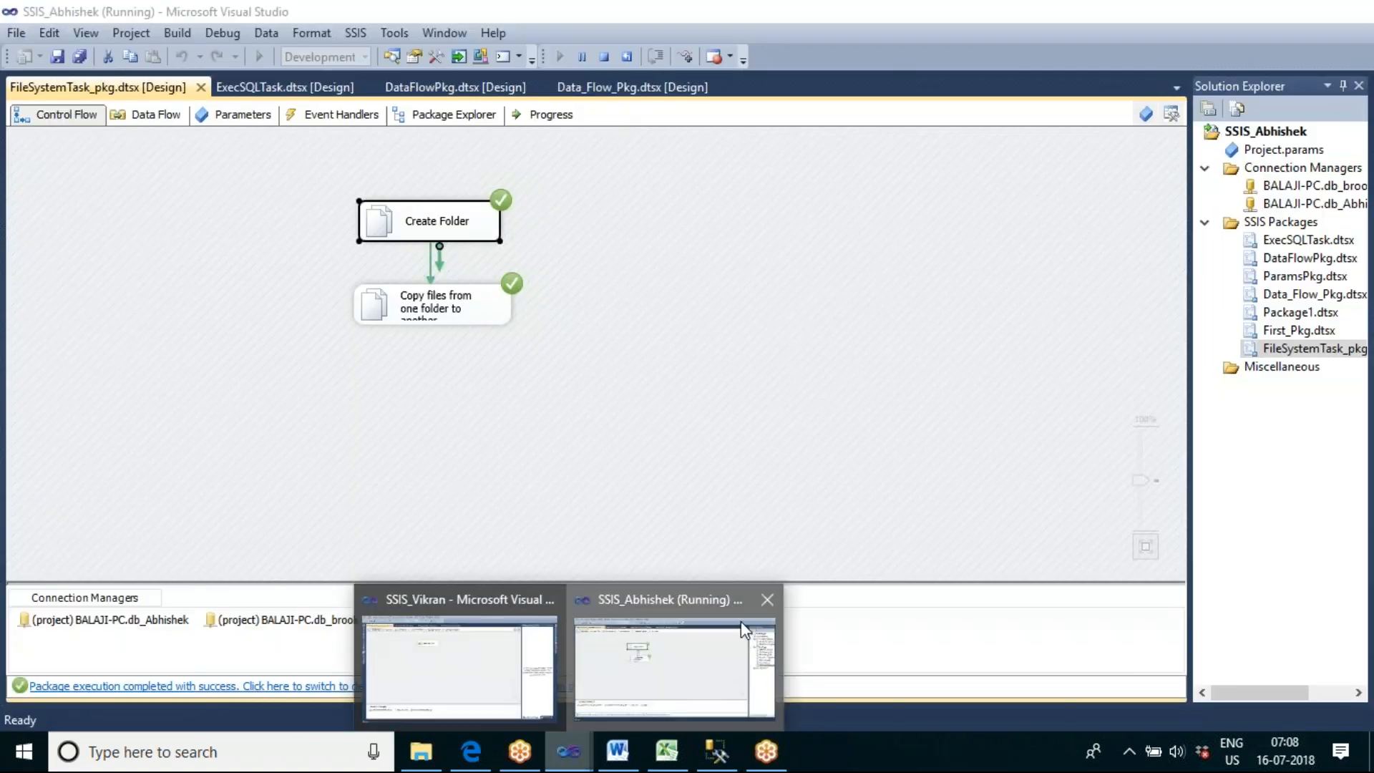
pyautogui.click(744, 630)
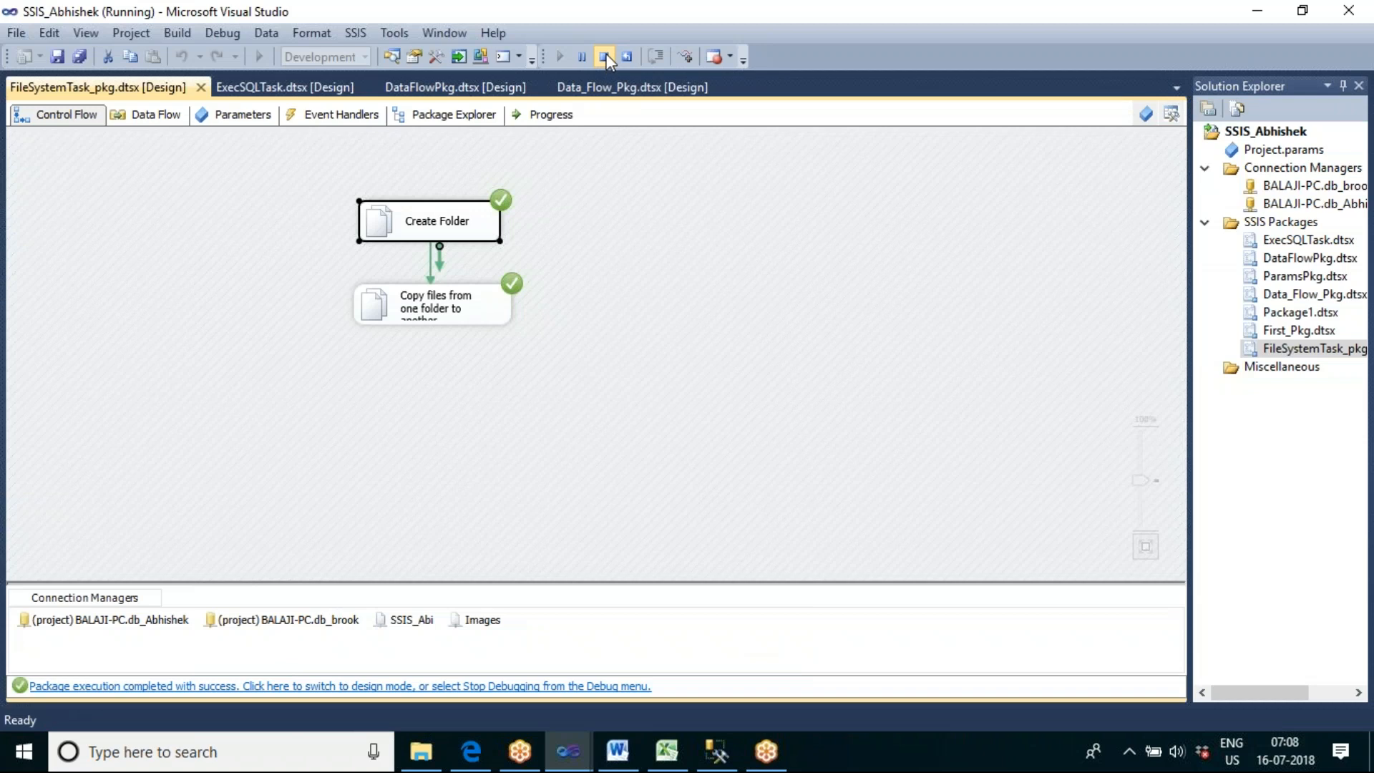
pyautogui.click(605, 56)
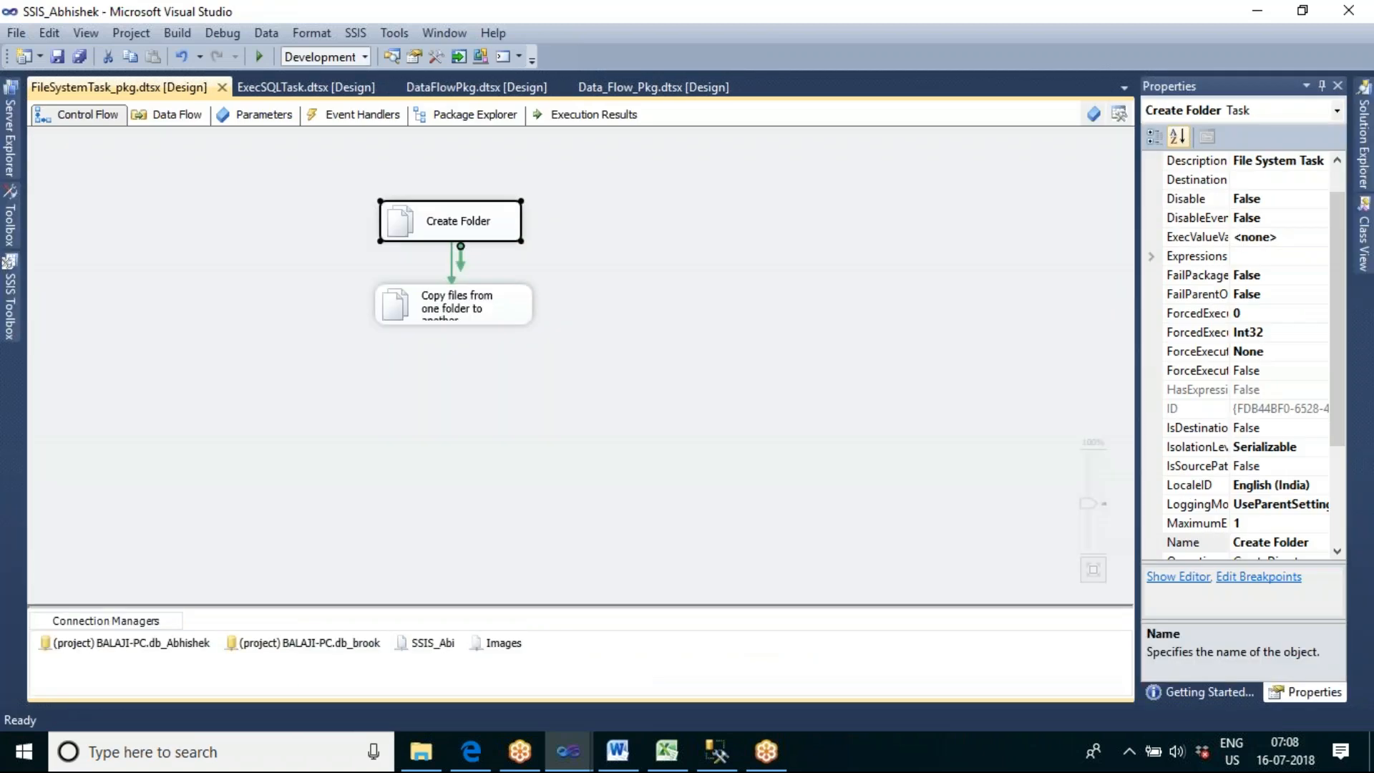
# Add a third File System Task below the copy task and set its operation to Delete directory content
pyautogui.click(10, 325)
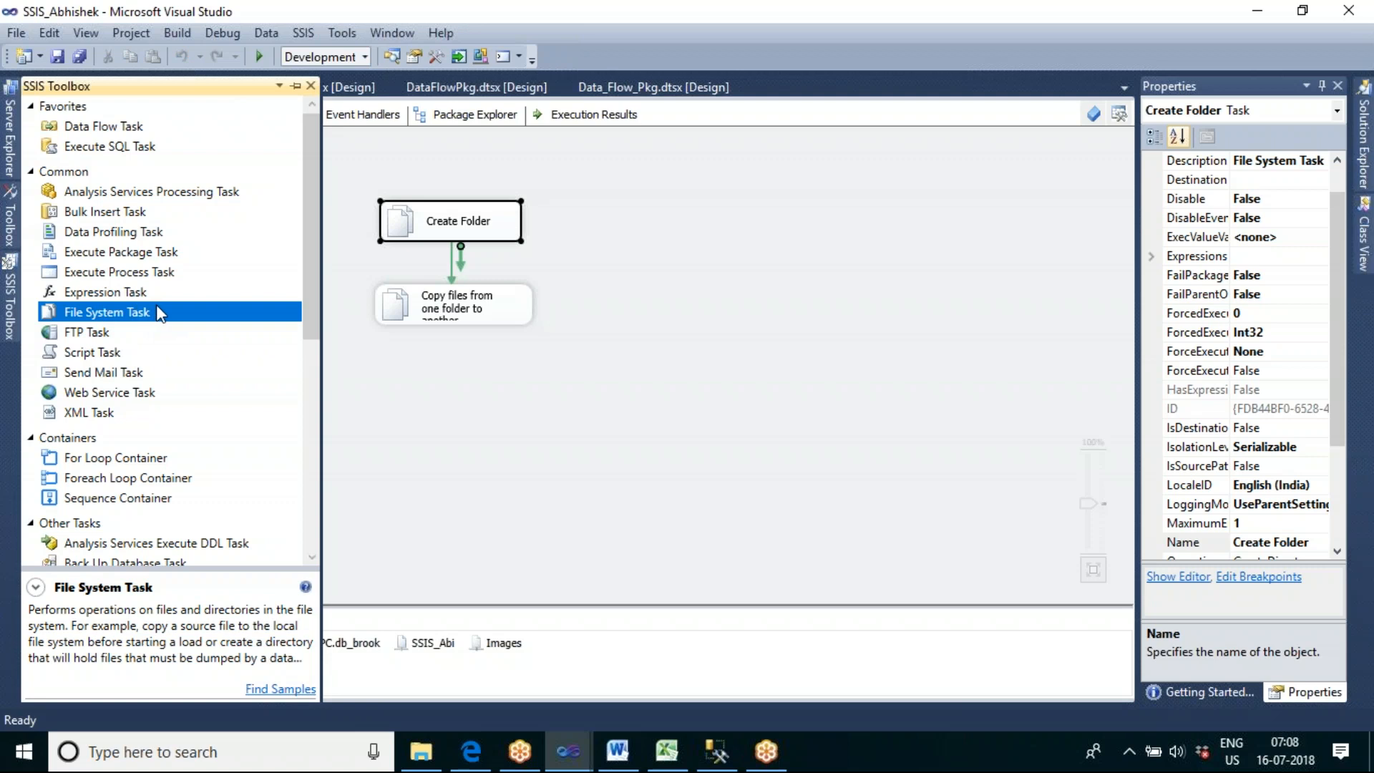
pyautogui.moveTo(401, 382); pyautogui.dragTo(408, 387)
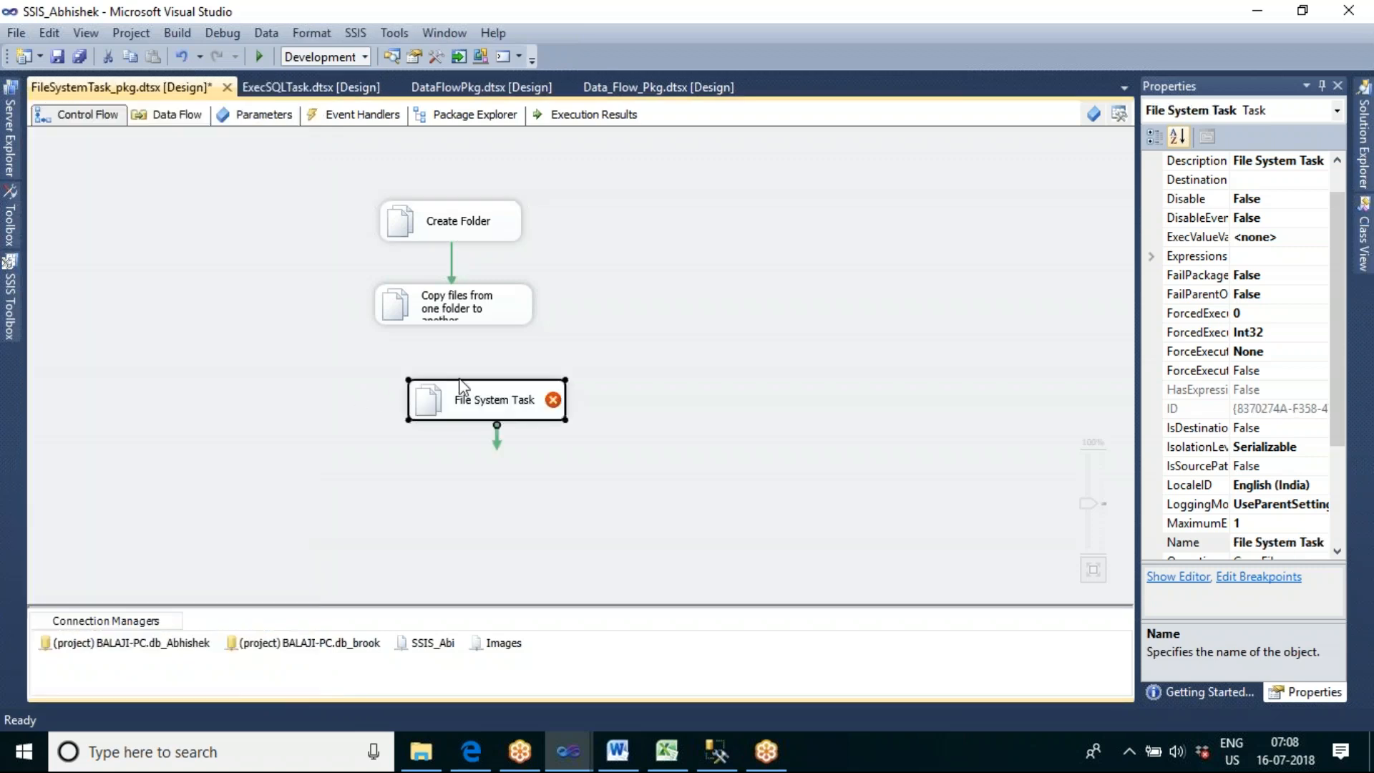
pyautogui.doubleClick(486, 399)
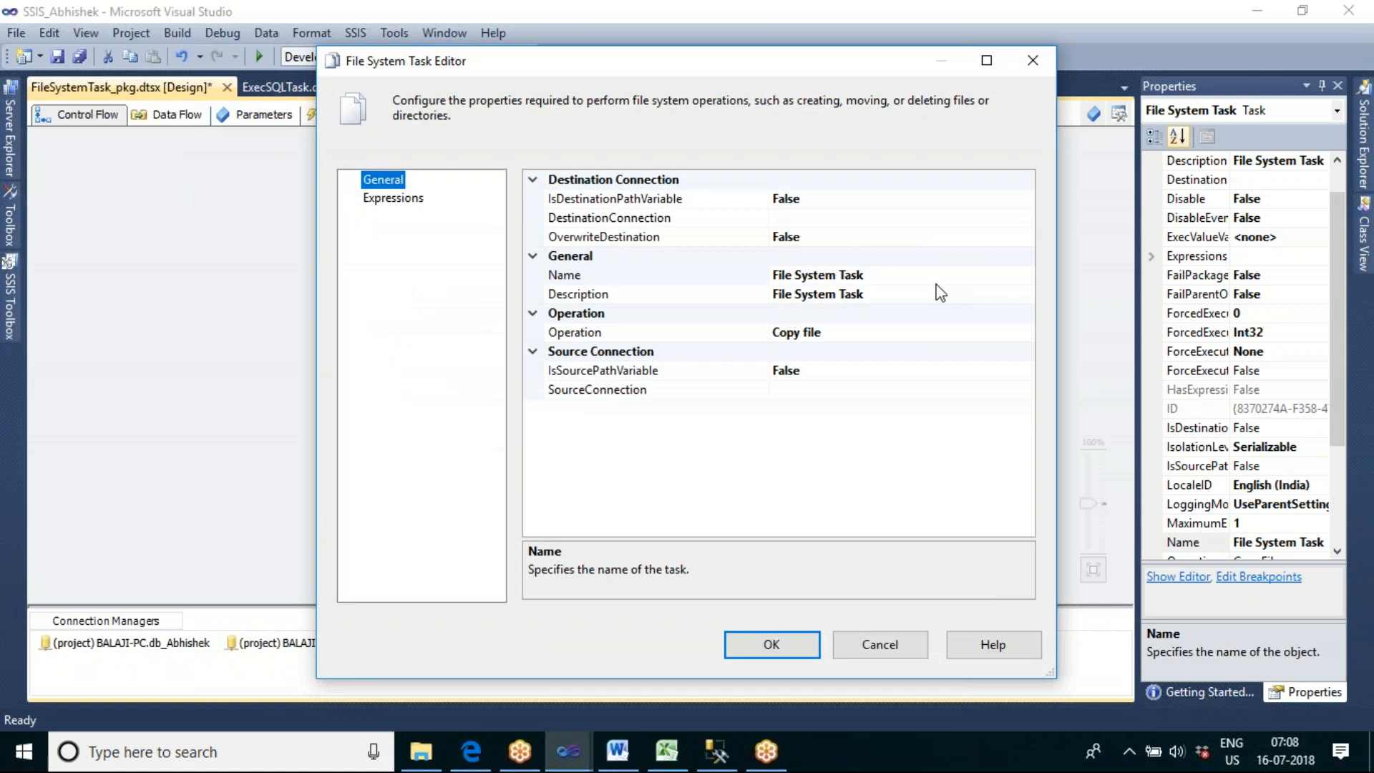
pyautogui.click(913, 333)
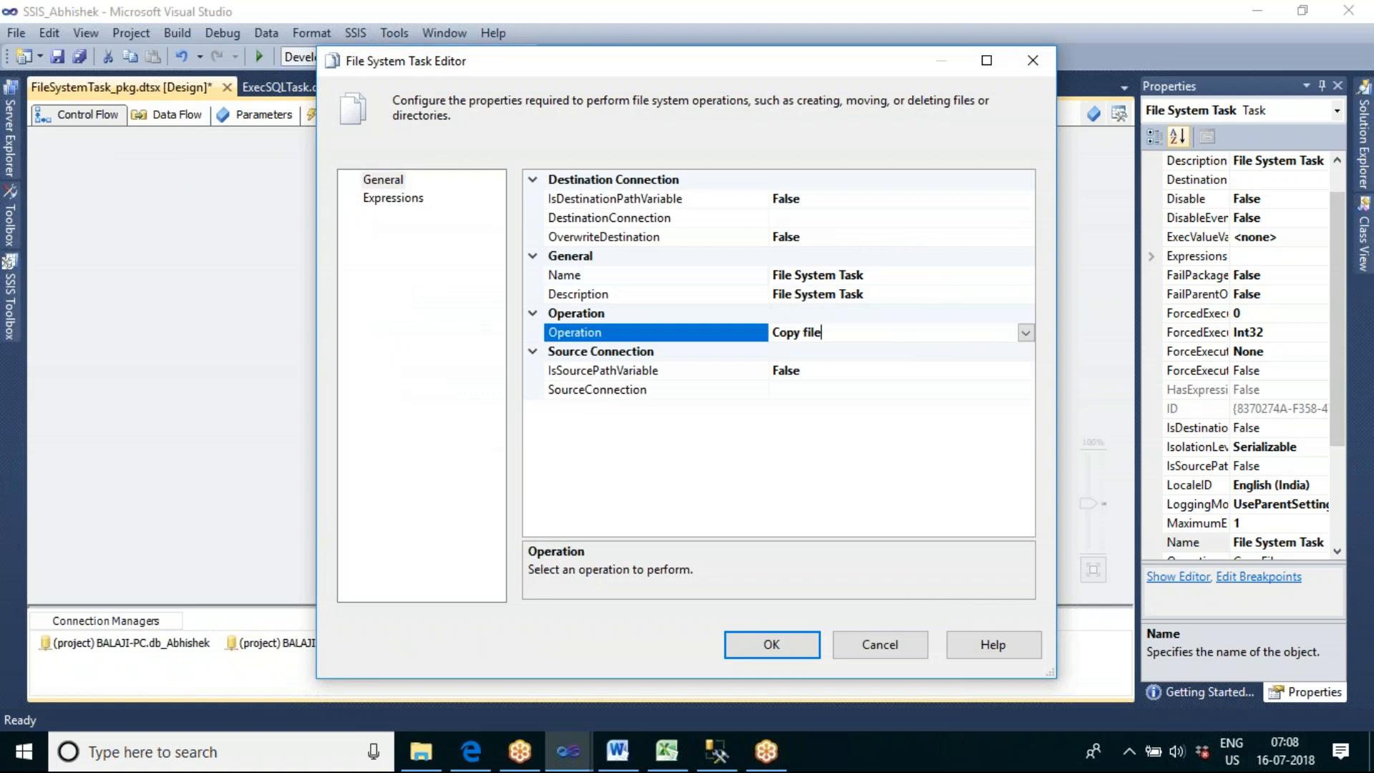
pyautogui.click(1026, 332)
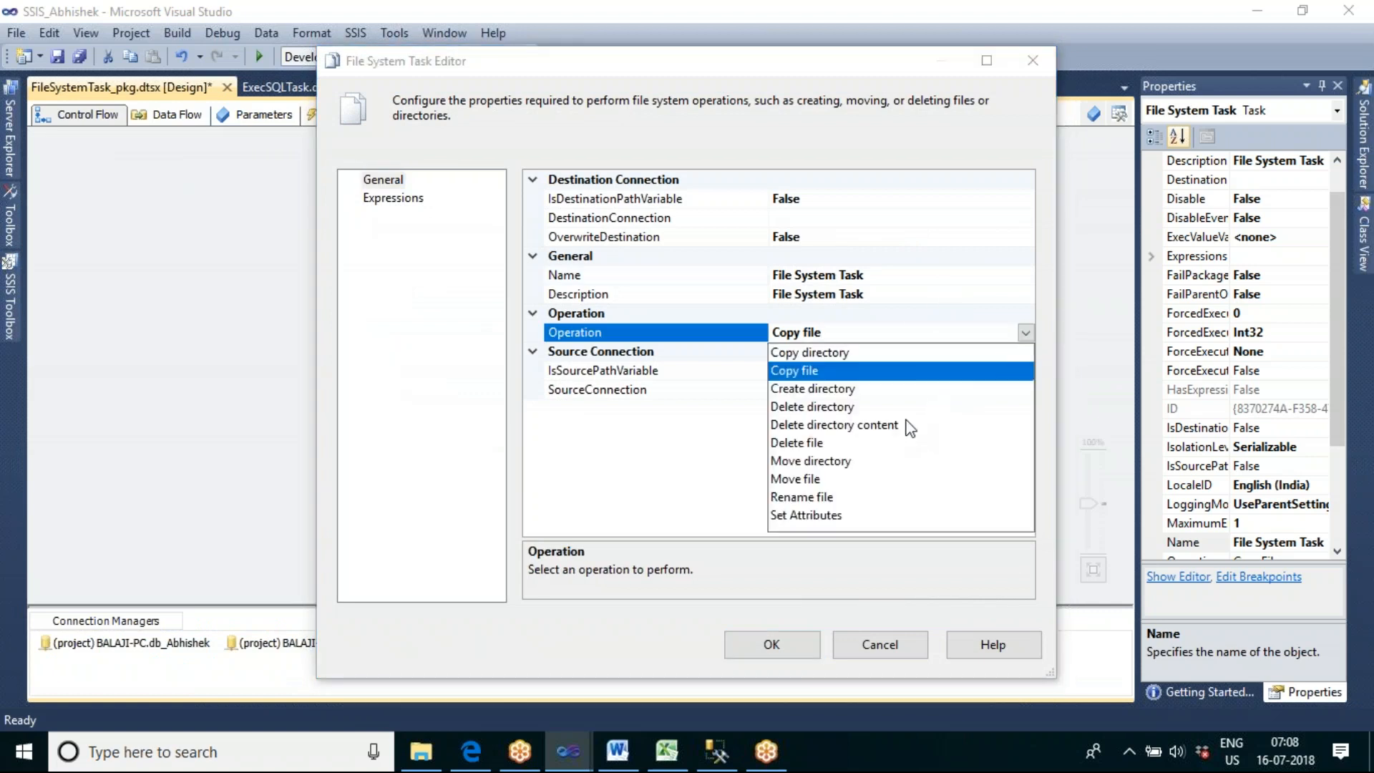
pyautogui.click(873, 427)
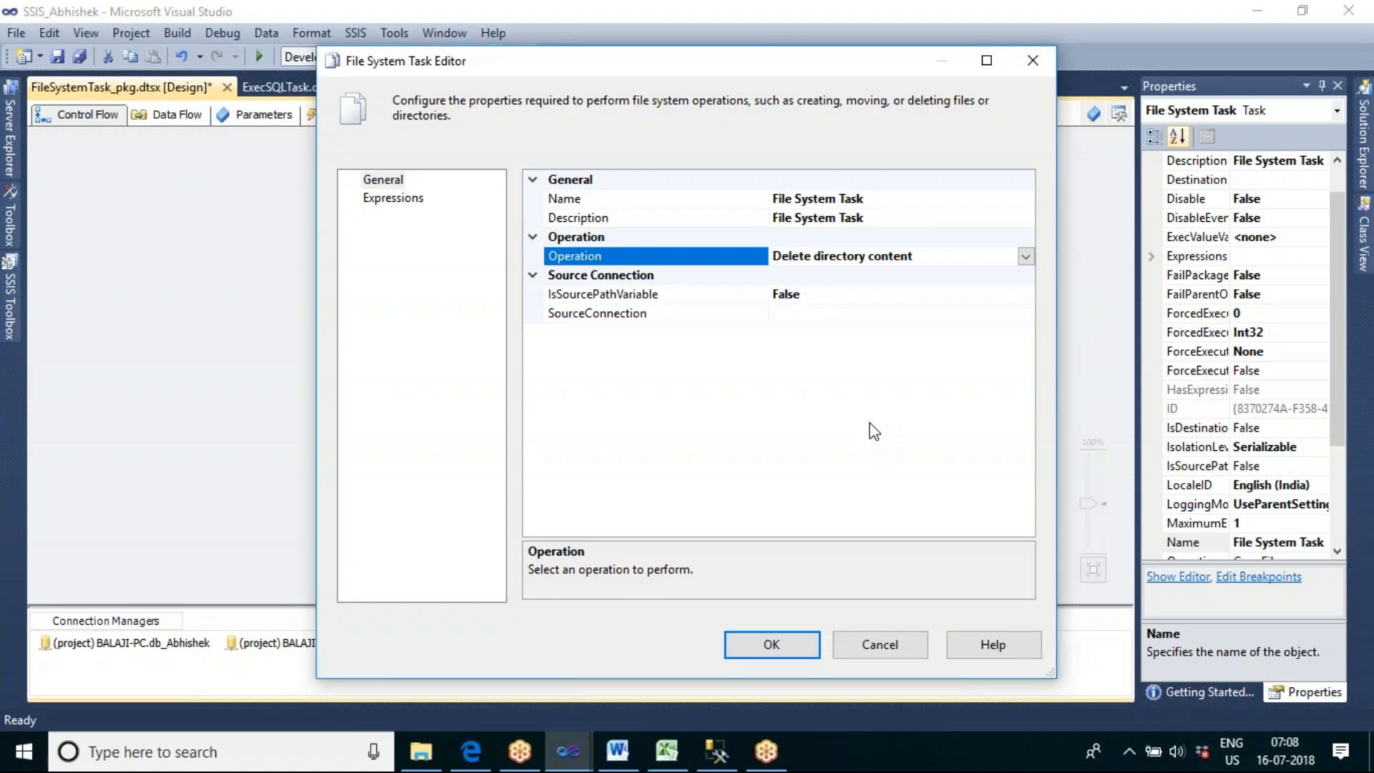
# Set the third File System Task's source connection to SSIS_Abi and name it "Delete files from the folder"
pyautogui.click(831, 320)
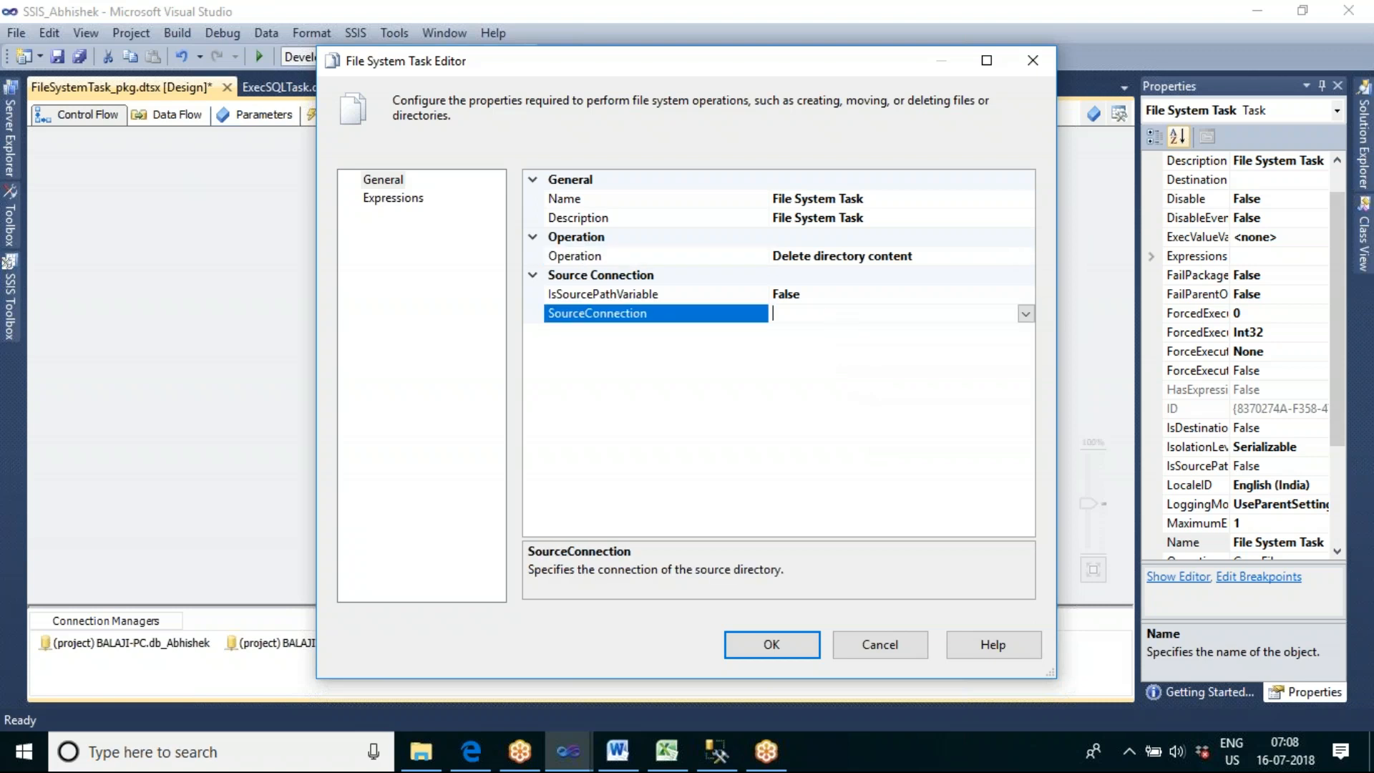
pyautogui.click(1024, 315)
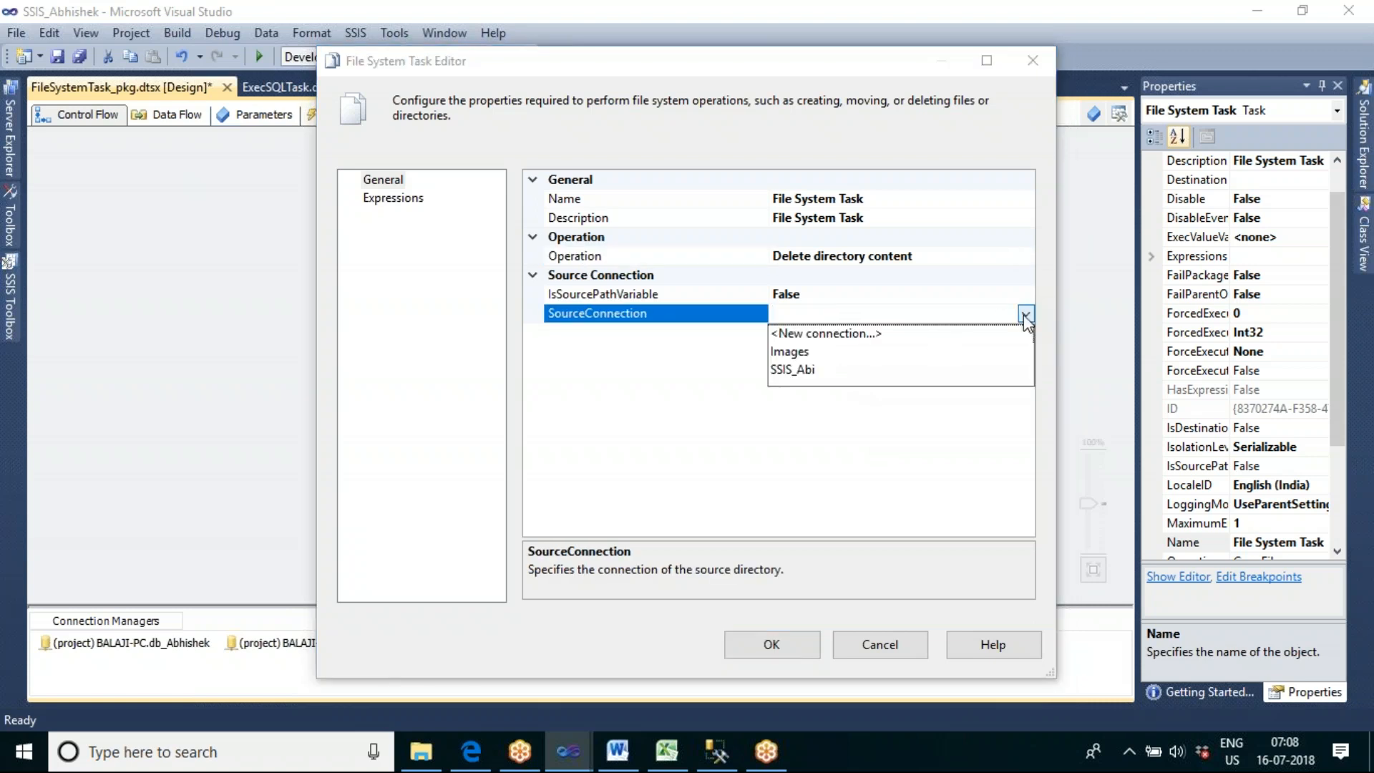
pyautogui.click(802, 370)
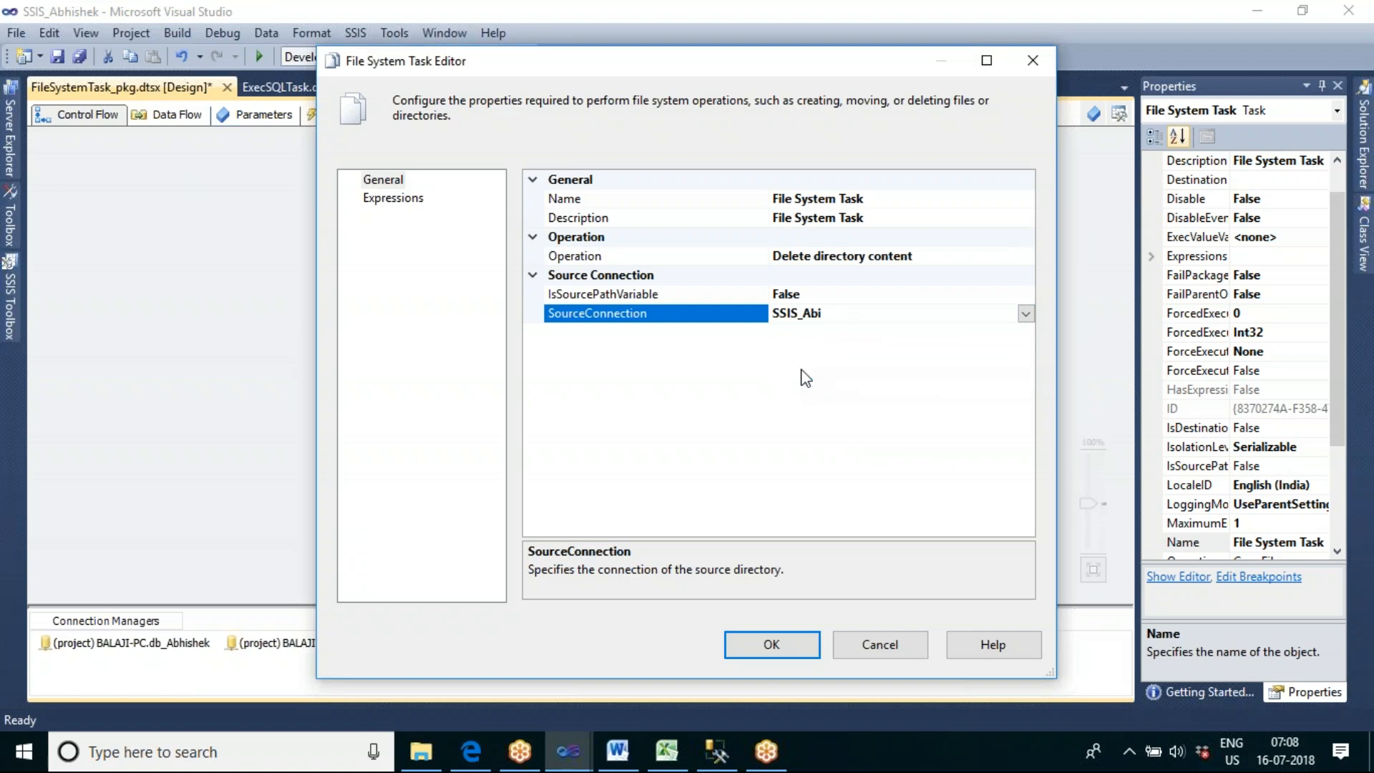
pyautogui.click(867, 201)
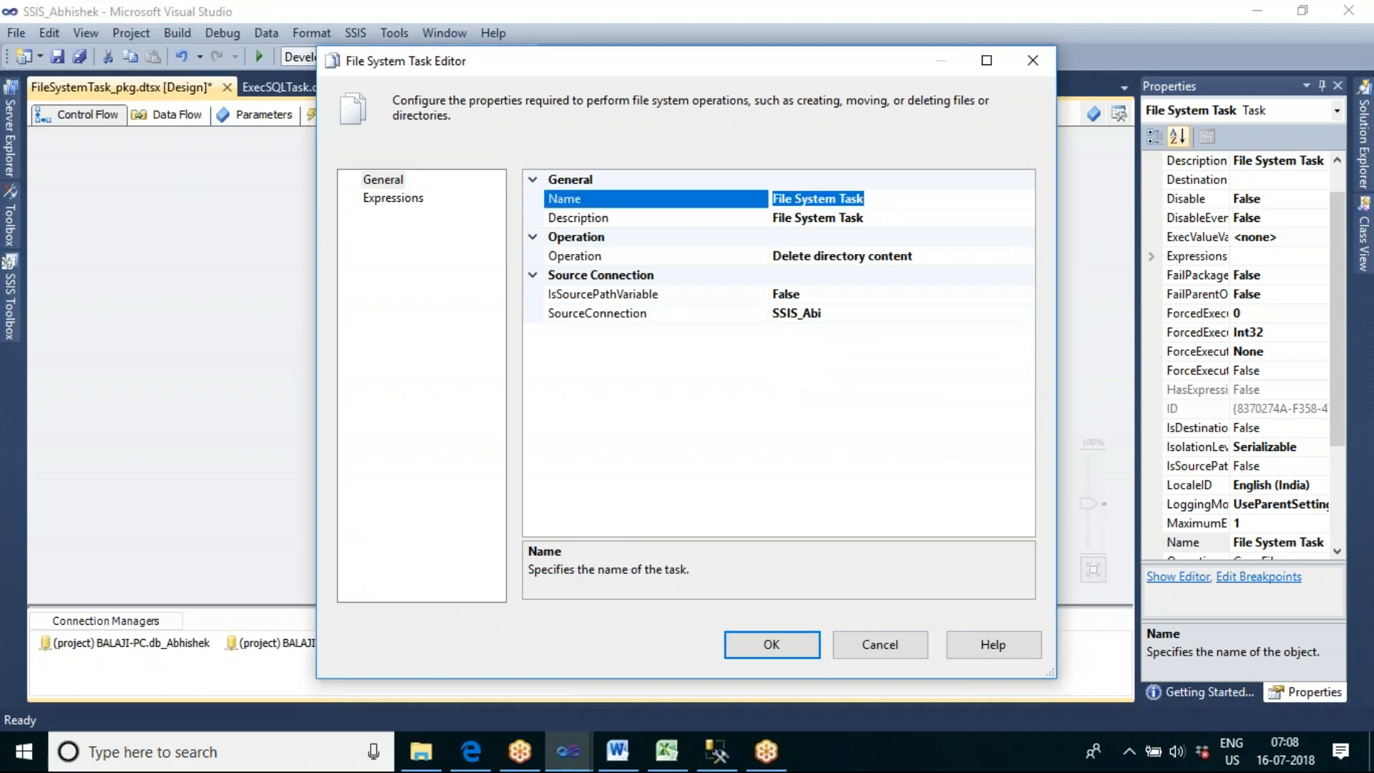
pyautogui.write('Delete files from the folder')
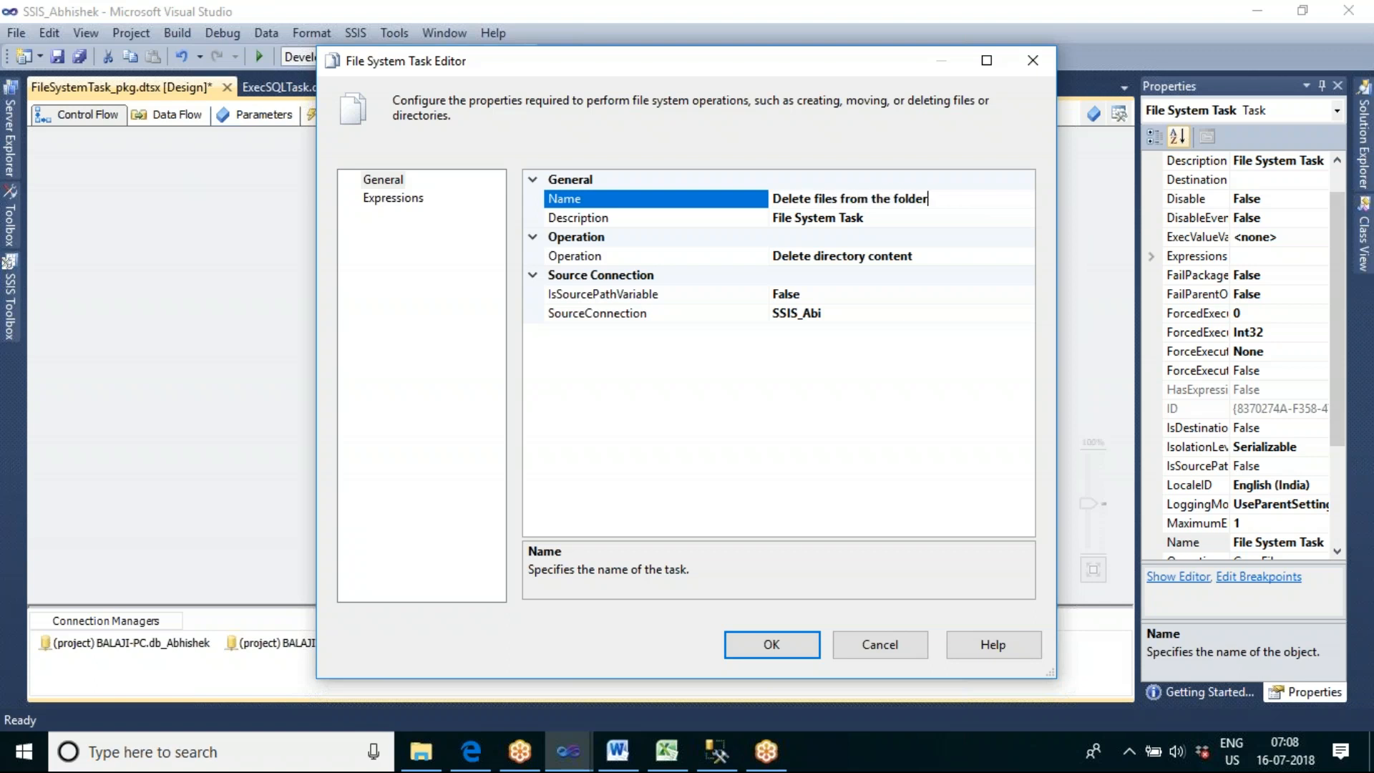
pyautogui.click(914, 259)
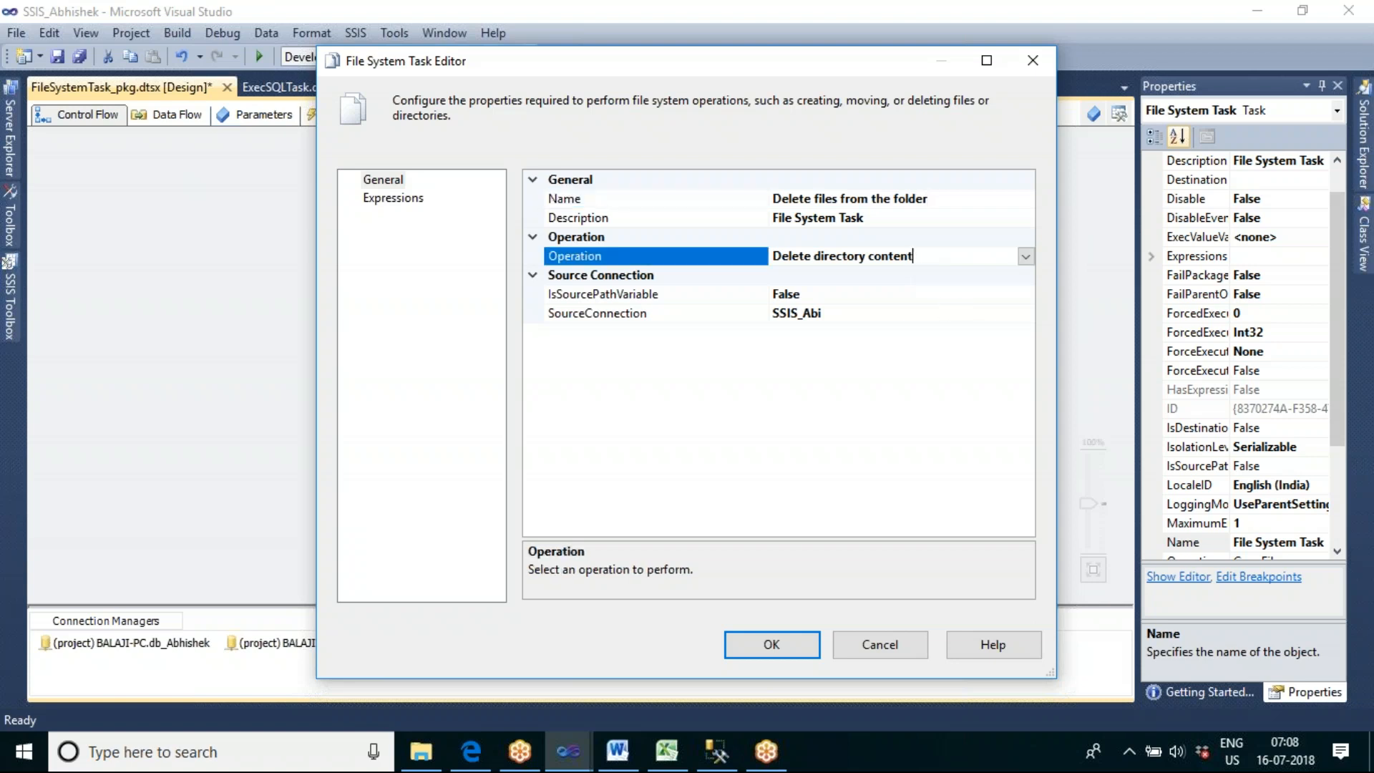
pyautogui.click(886, 317)
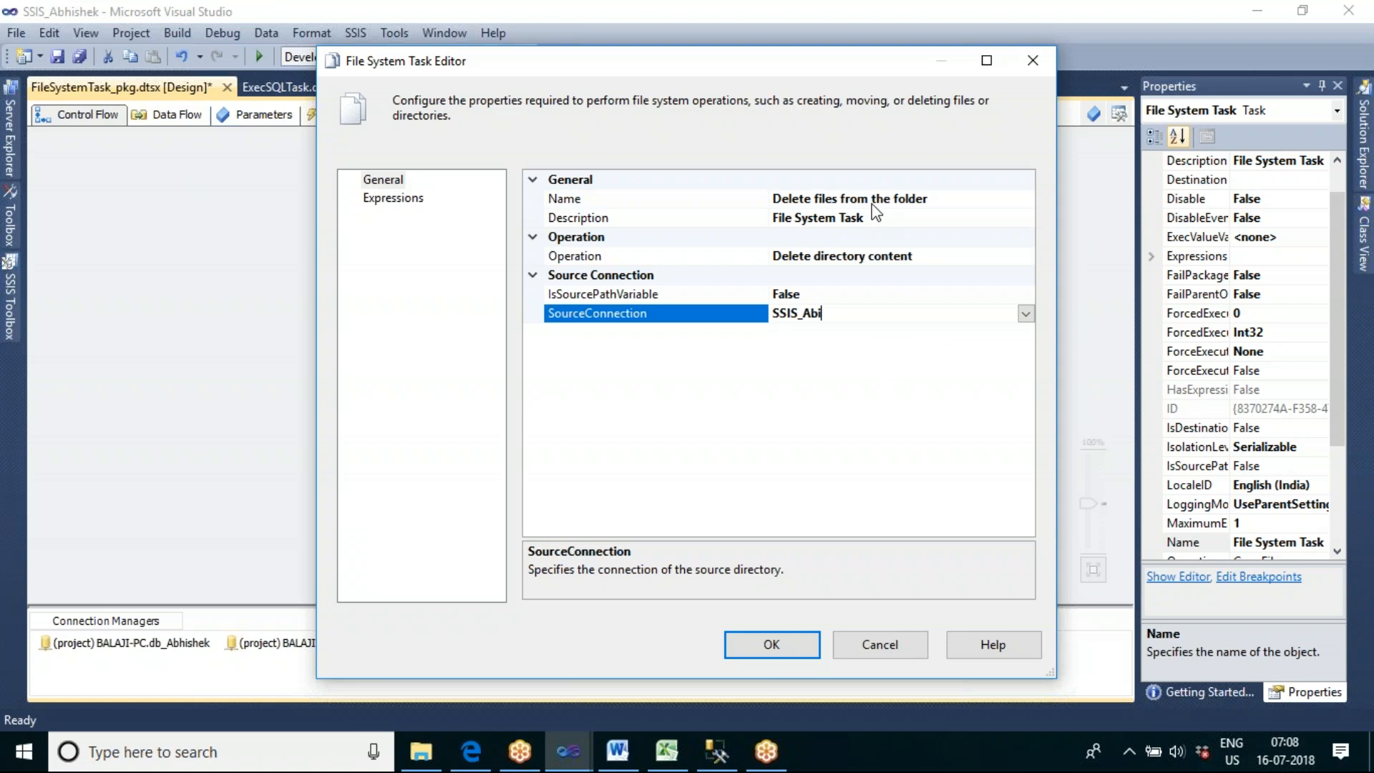
pyautogui.click(749, 647)
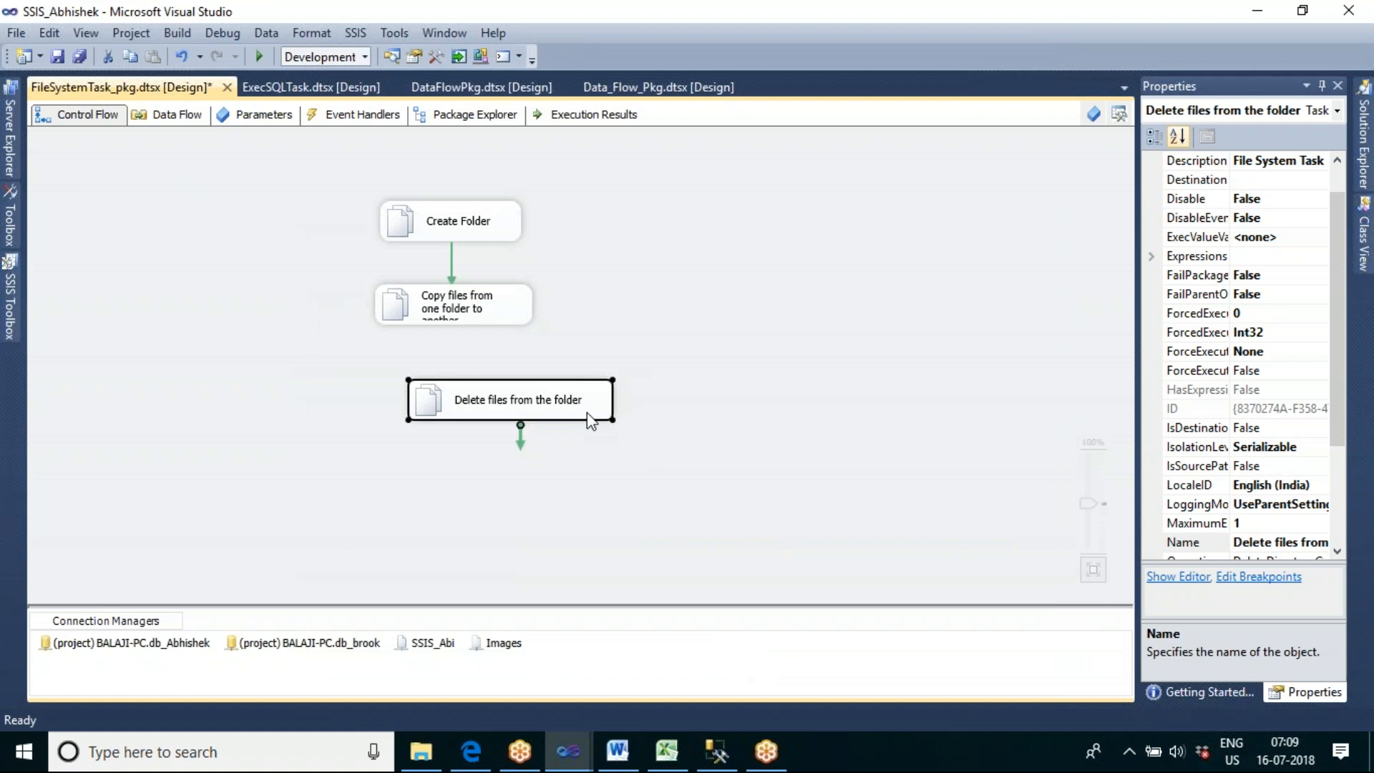
# Execute only the "Delete files from the folder" task
pyautogui.click(629, 375)
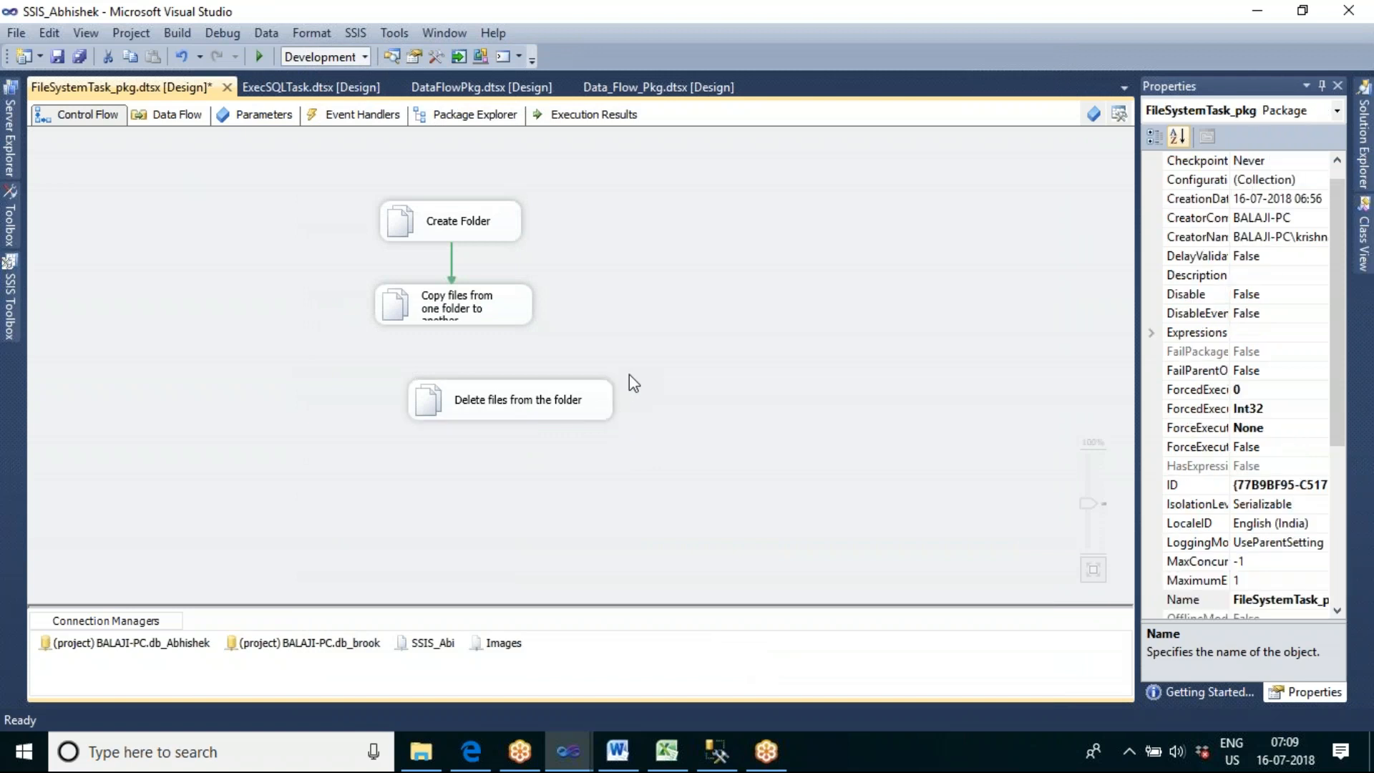
pyautogui.click(597, 393)
pyautogui.rightClick(597, 394)
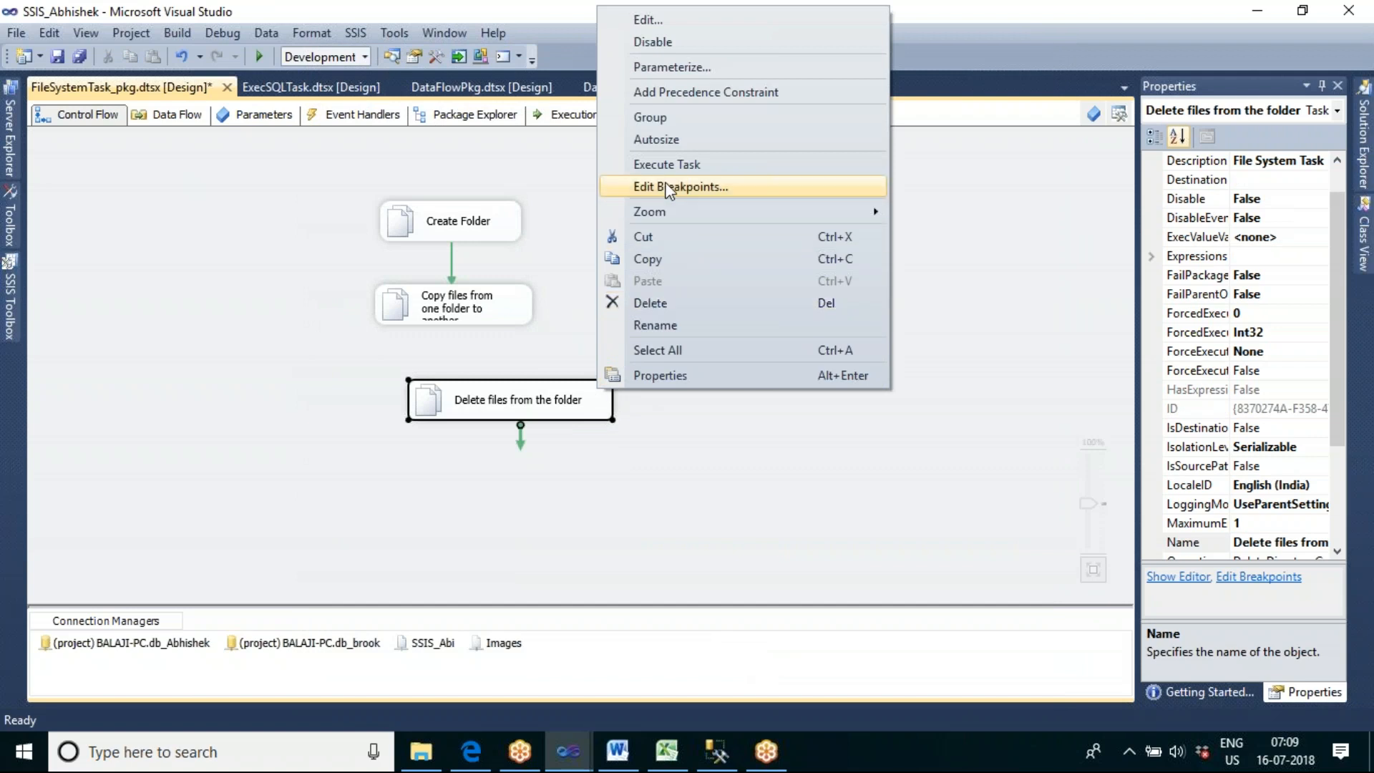
pyautogui.click(666, 164)
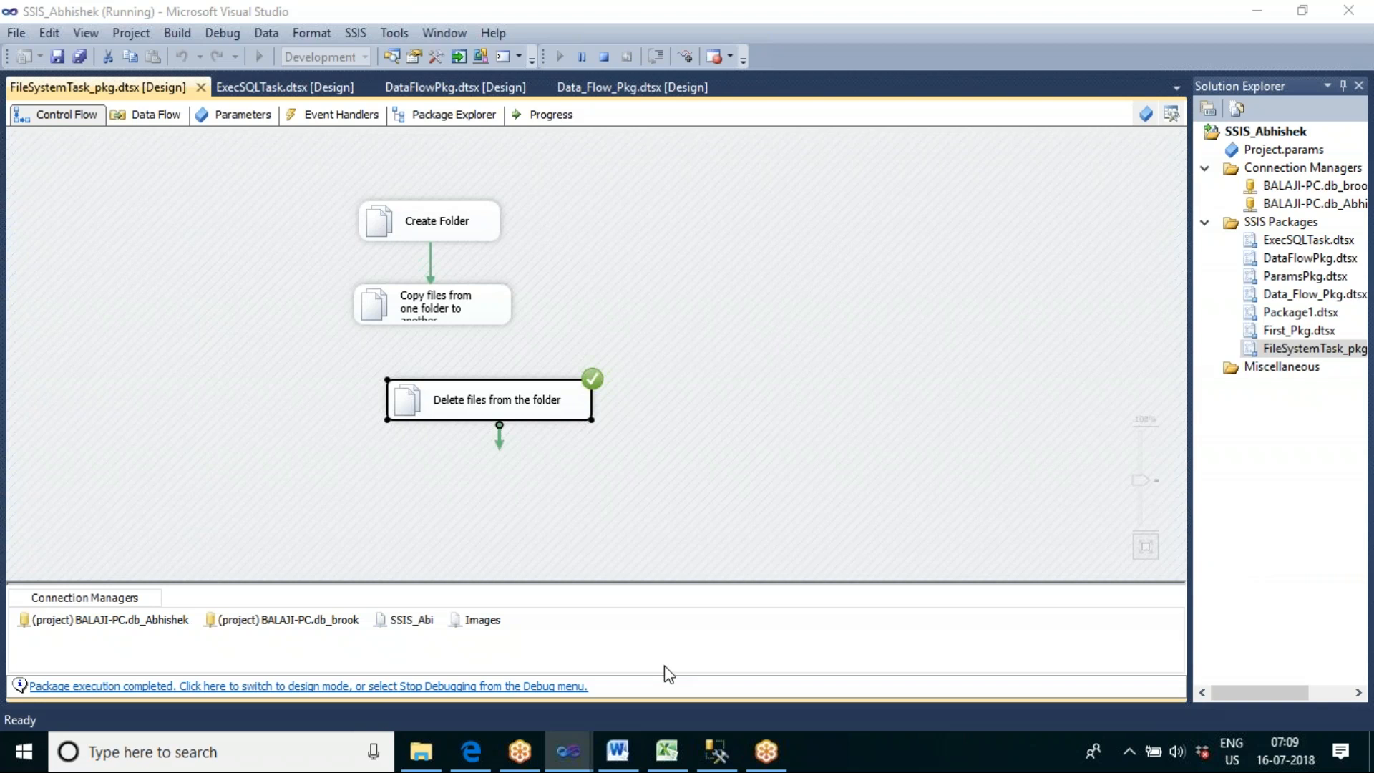
# Open the SSIS_Abi folder on the desktop to check whether its files were deleted, and close it
pyautogui.rightClick(821, 746)
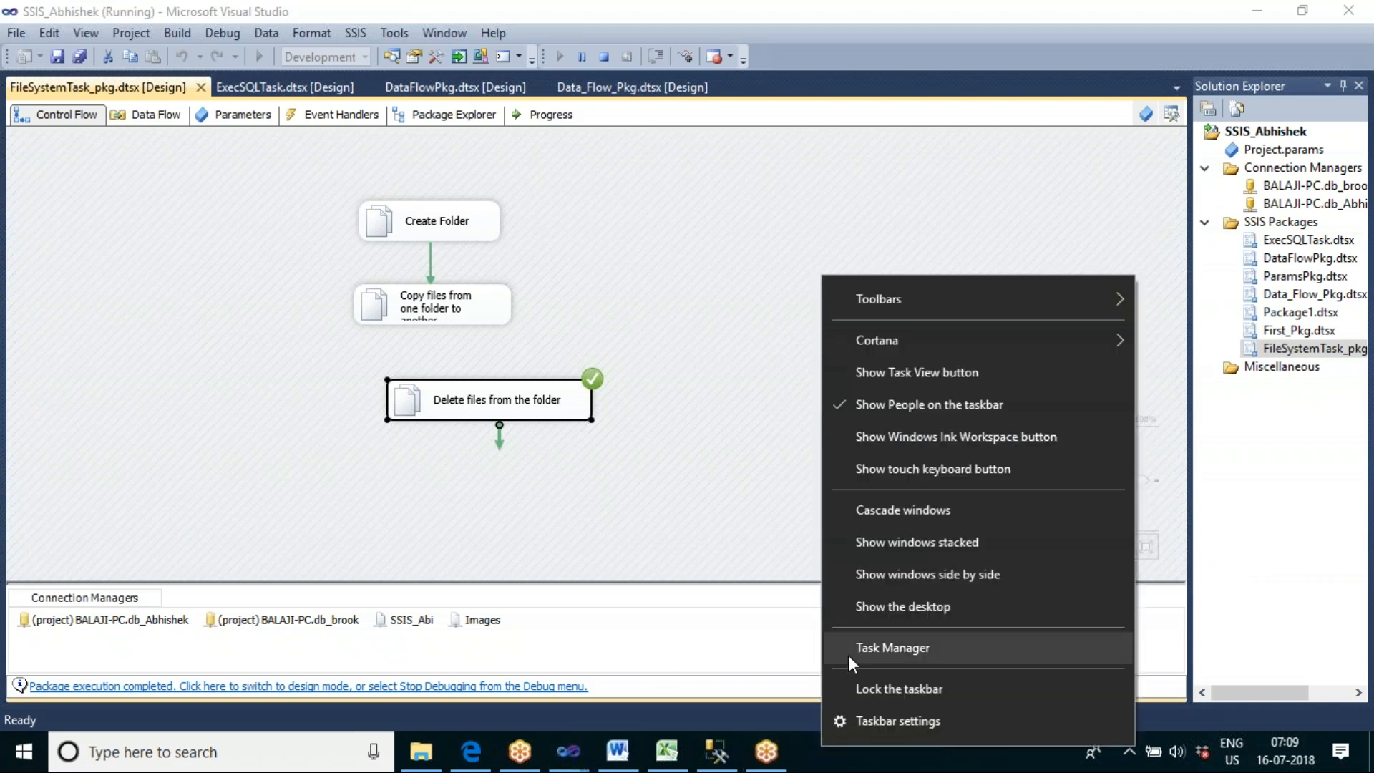
pyautogui.click(890, 604)
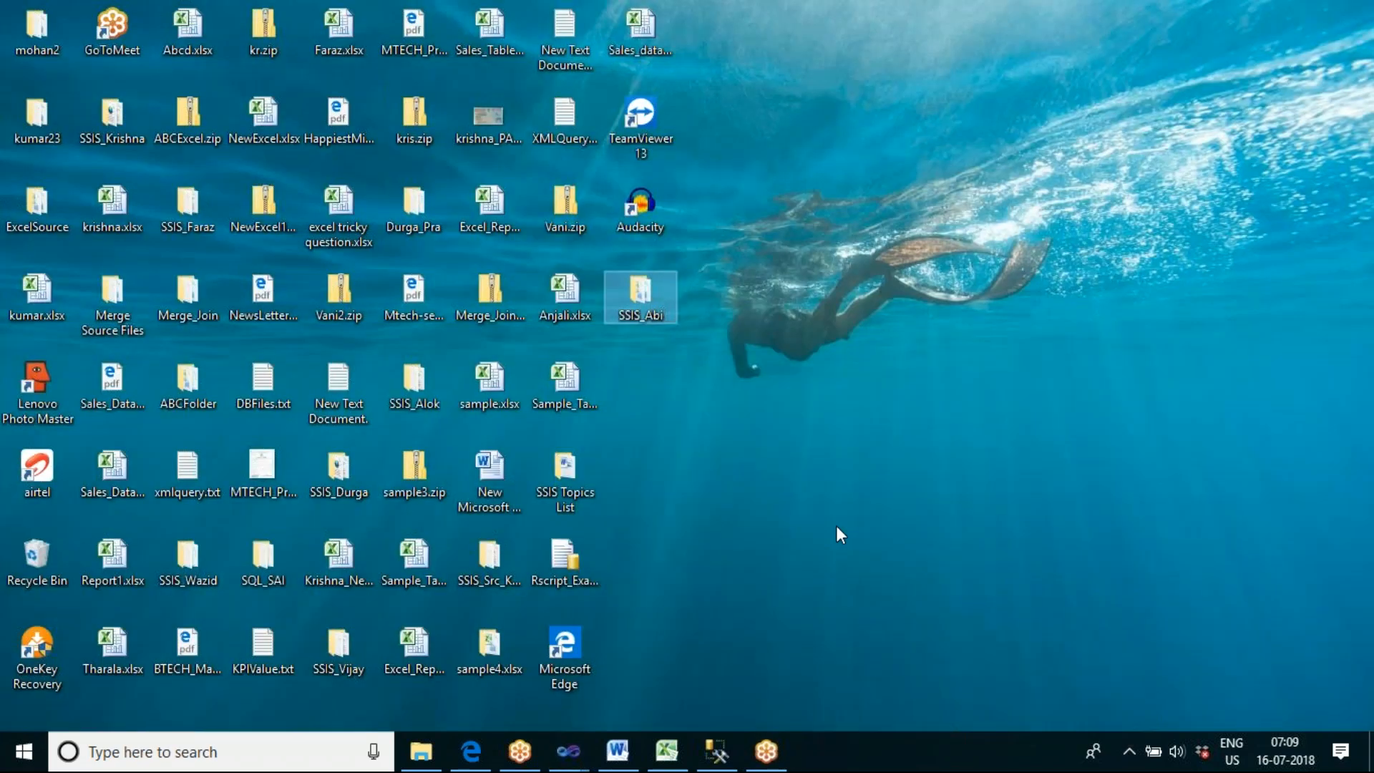
pyautogui.doubleClick(642, 287)
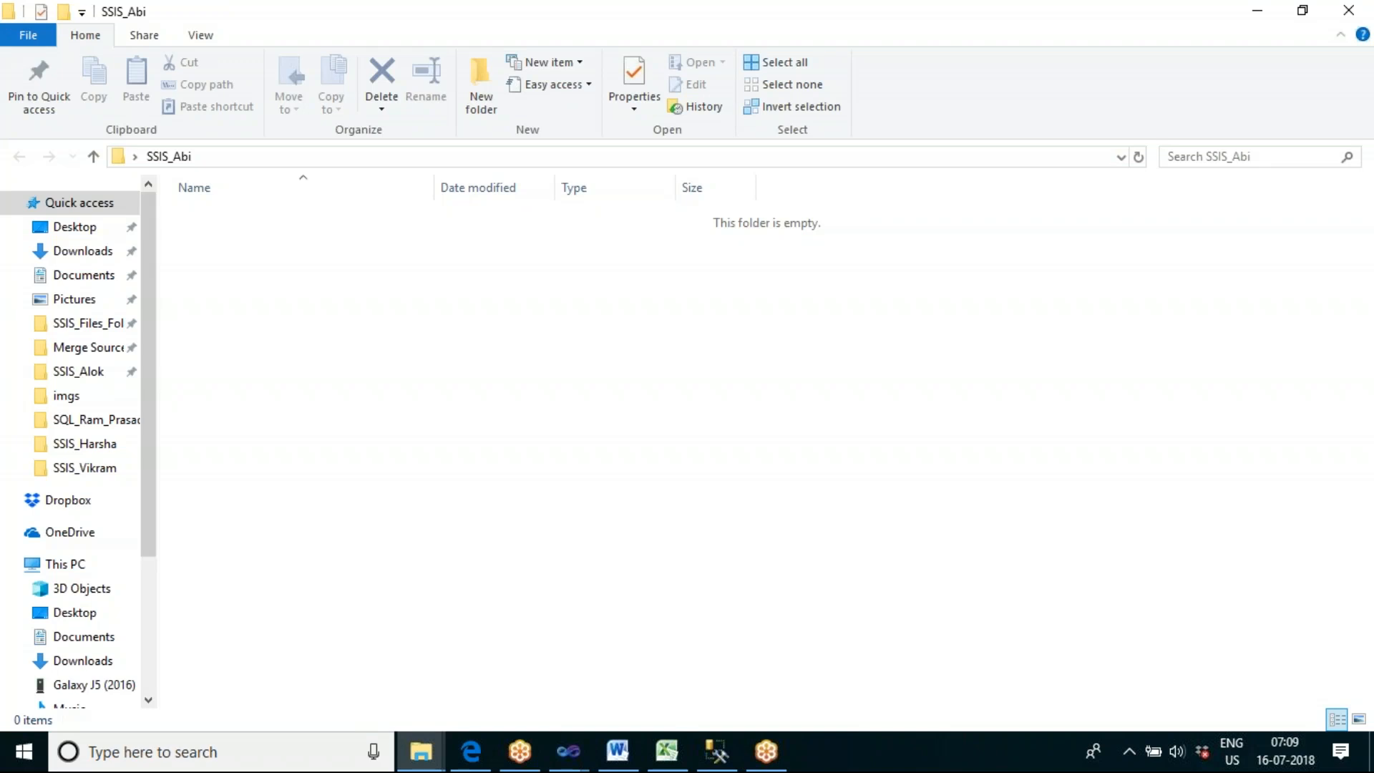
pyautogui.click(1339, 16)
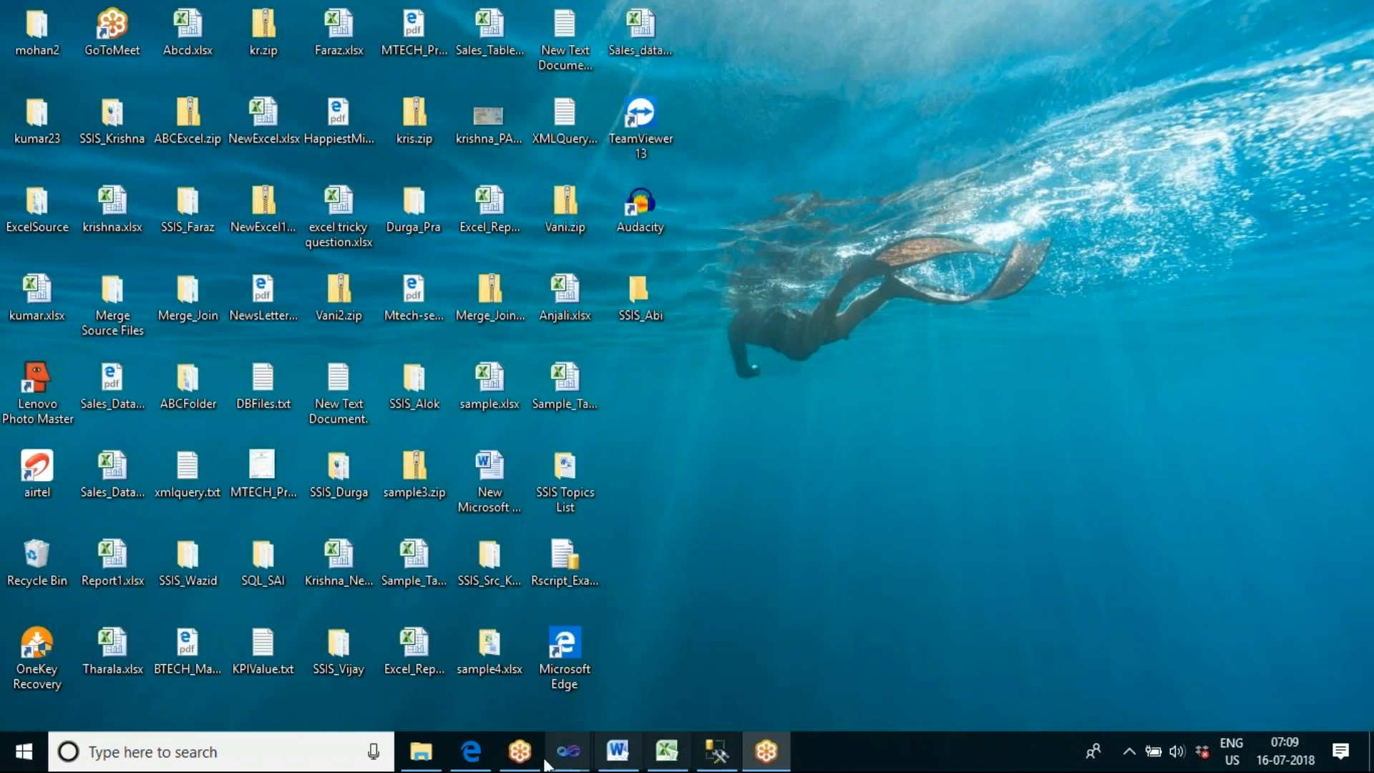
# Switch back to the running SSIS_Abhishek project in Visual Studio and stop debugging
pyautogui.moveTo(568, 751)
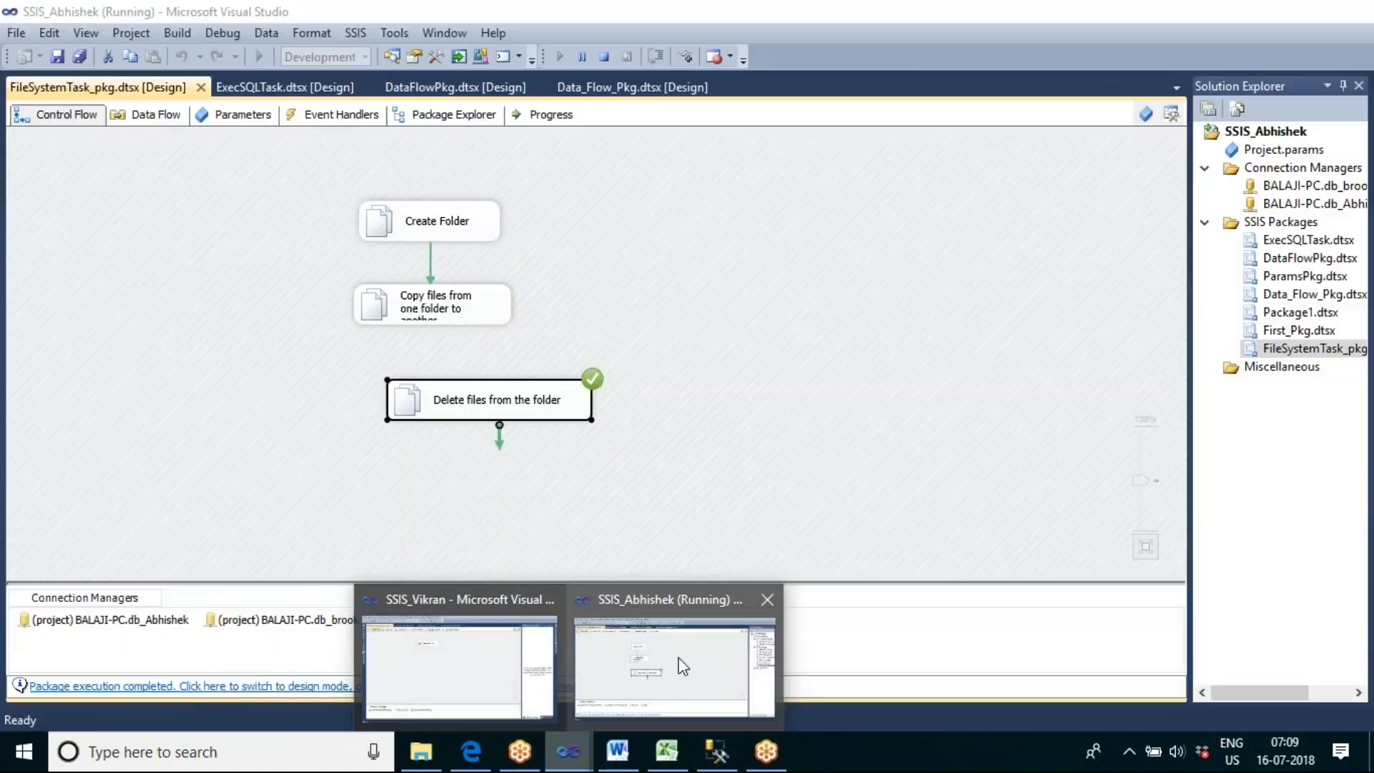
pyautogui.click(674, 660)
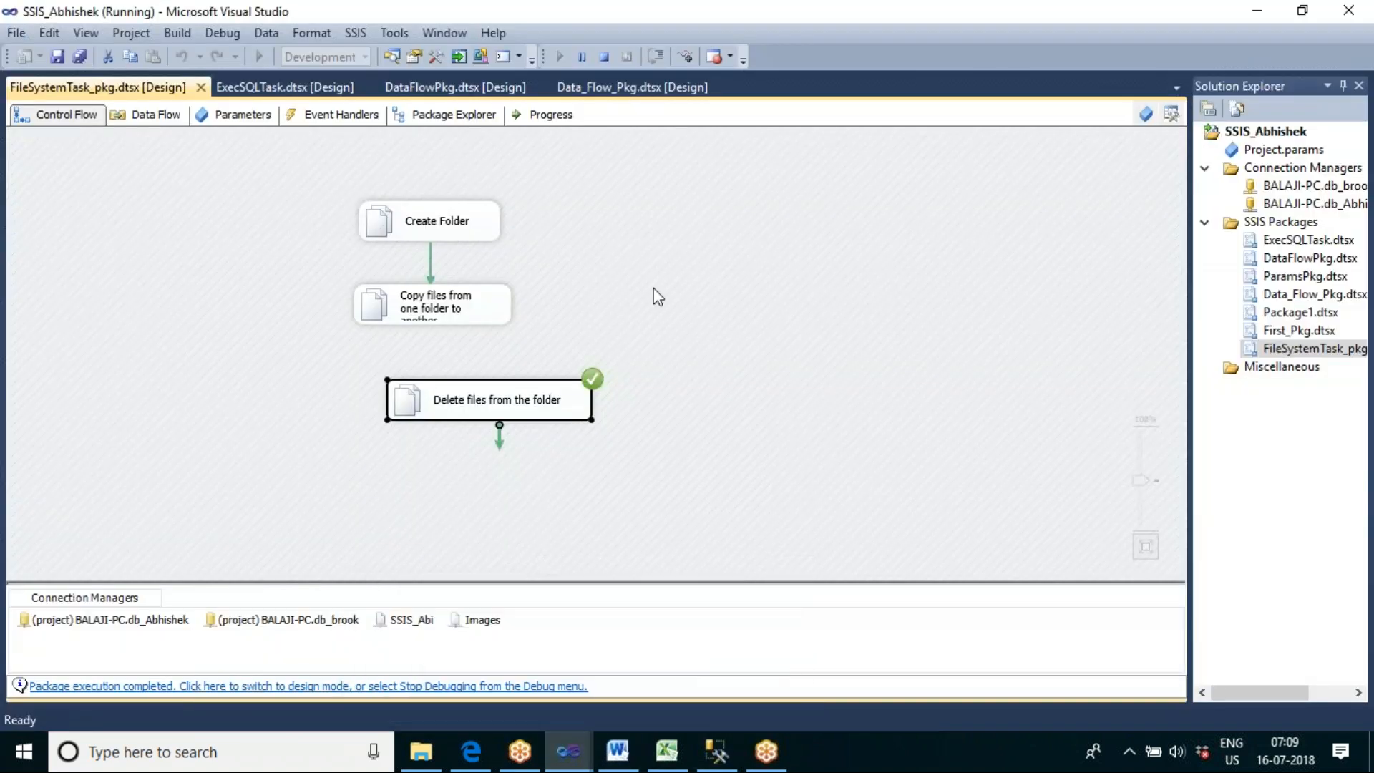
pyautogui.click(608, 59)
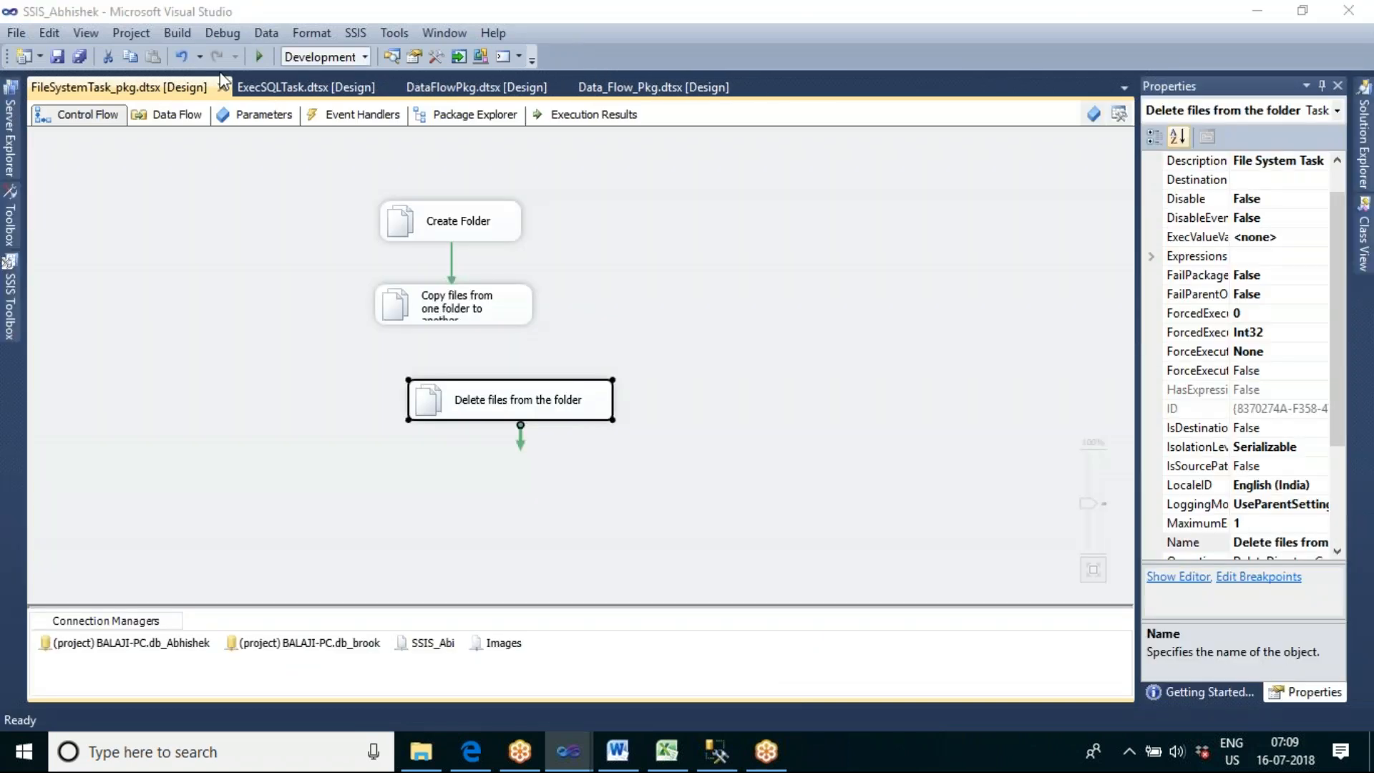
# Add a fourth File System Task below "Delete files from the folder" and set its operation to Delete directory
pyautogui.click(9, 315)
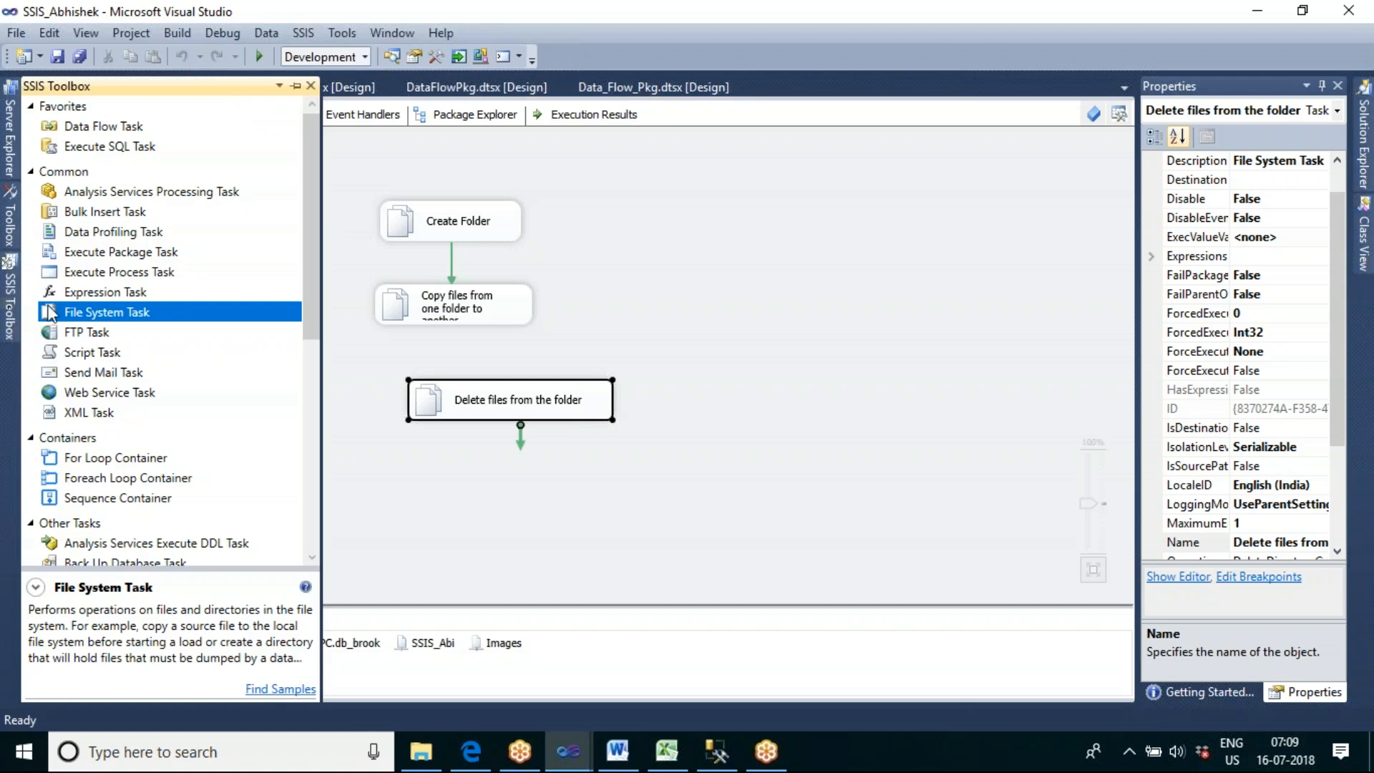
pyautogui.moveTo(98, 317); pyautogui.dragTo(500, 494)
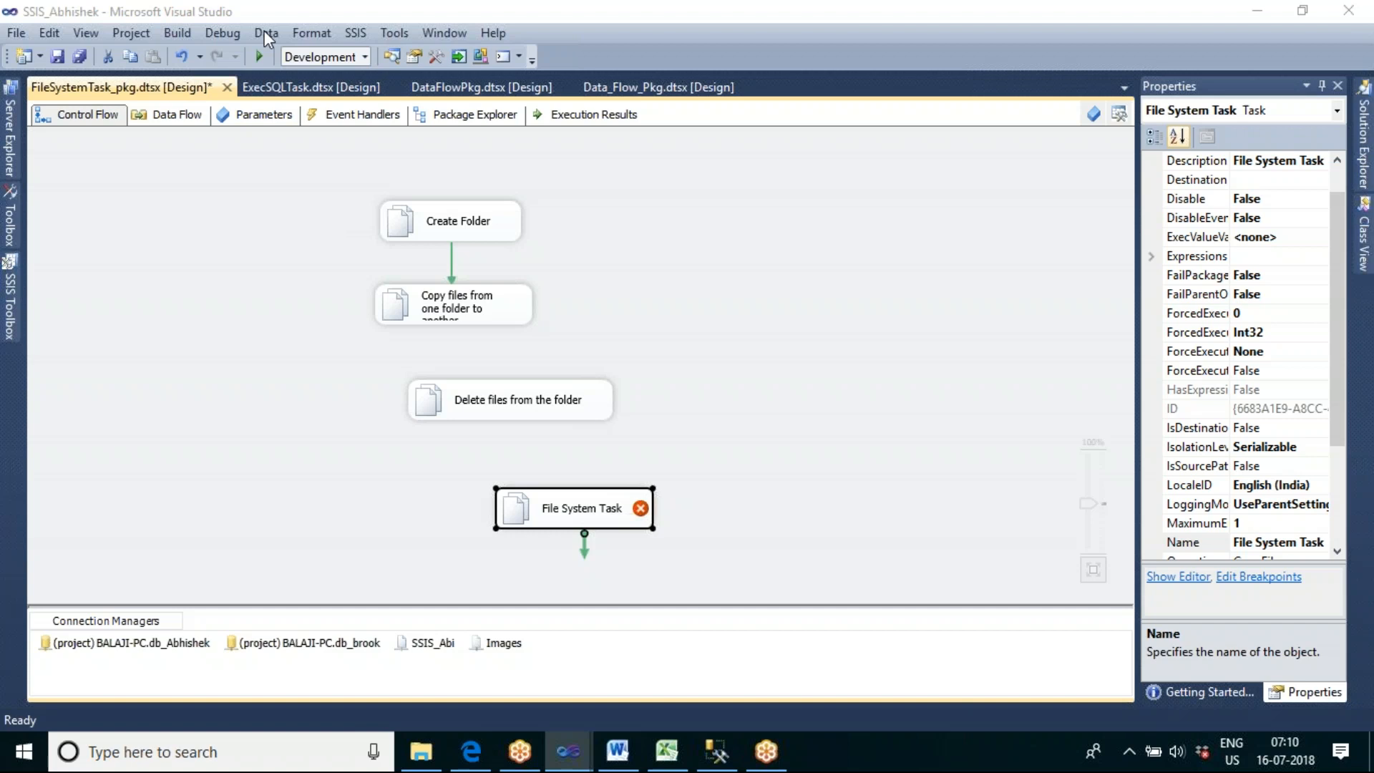
pyautogui.doubleClick(584, 514)
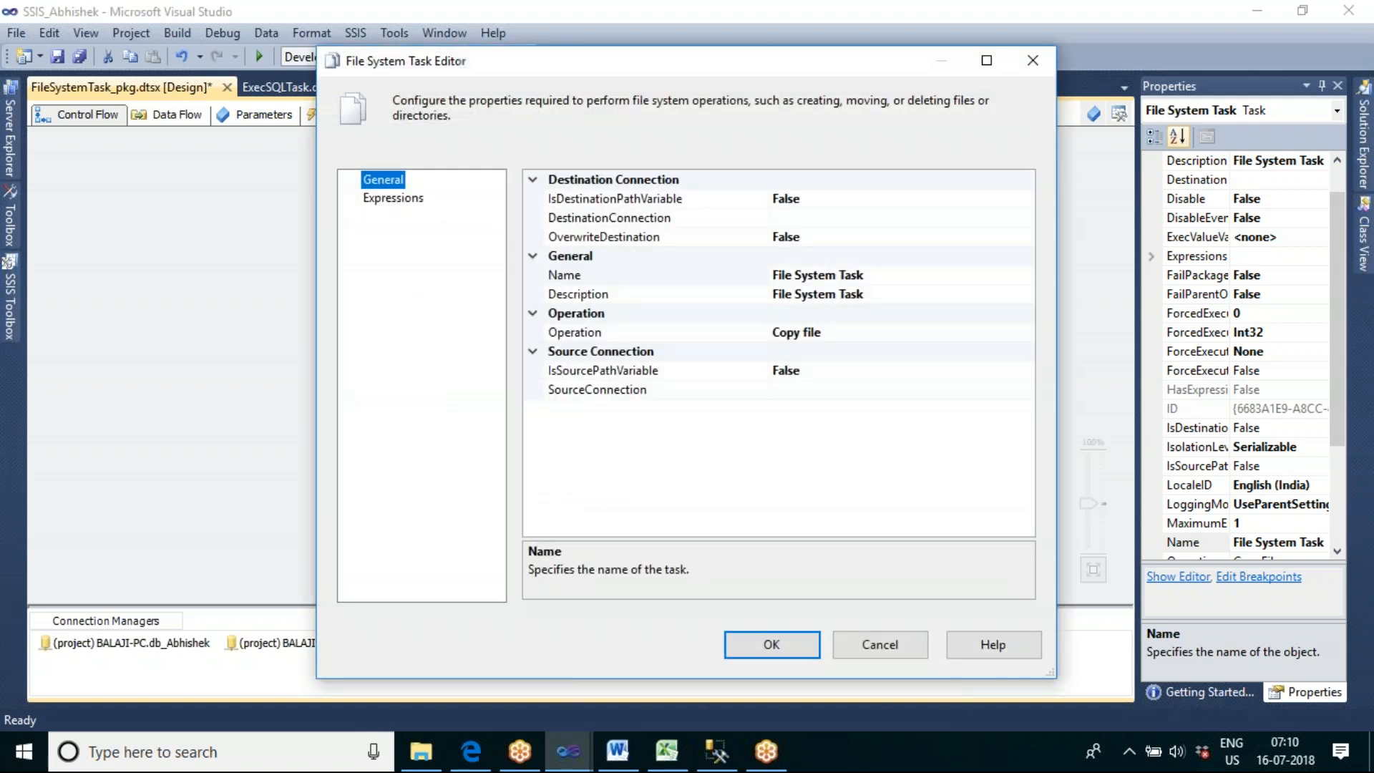
pyautogui.click(870, 332)
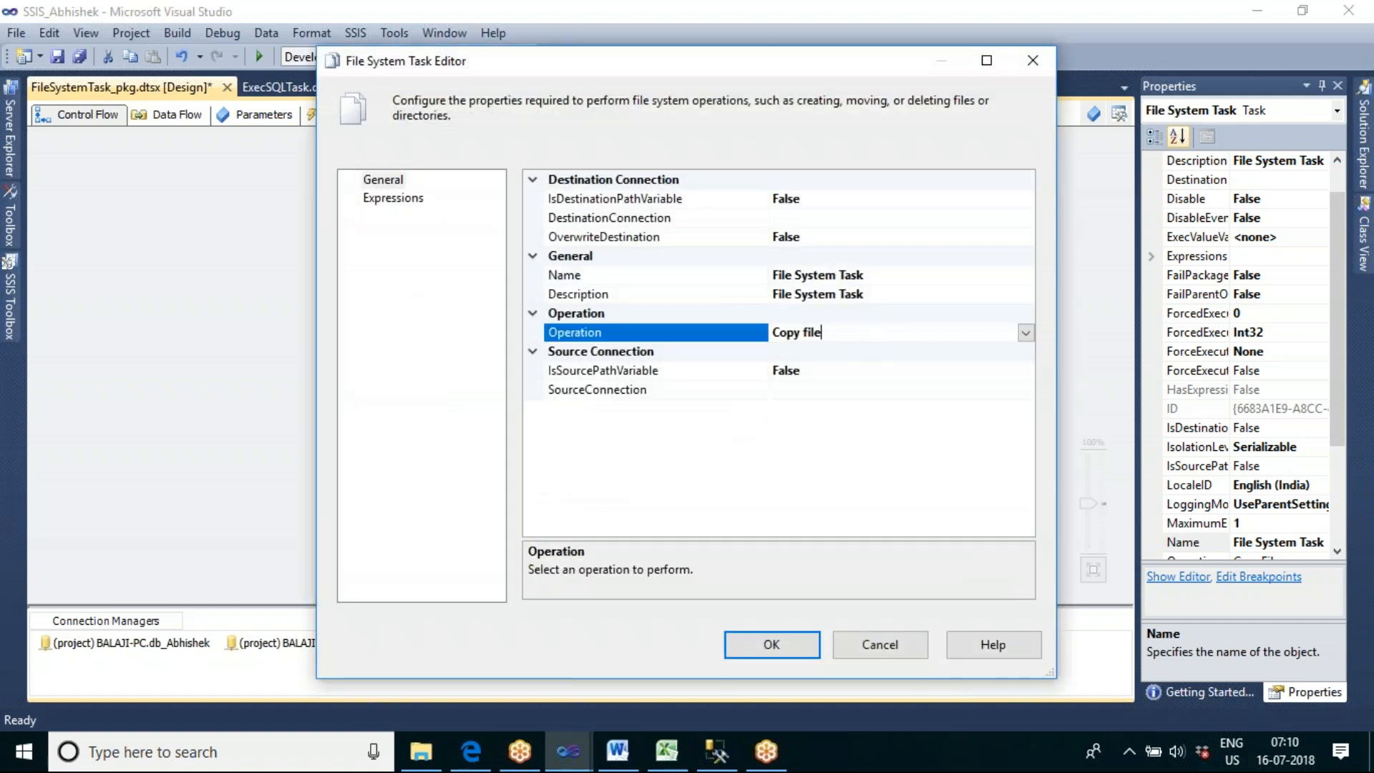
pyautogui.click(1025, 332)
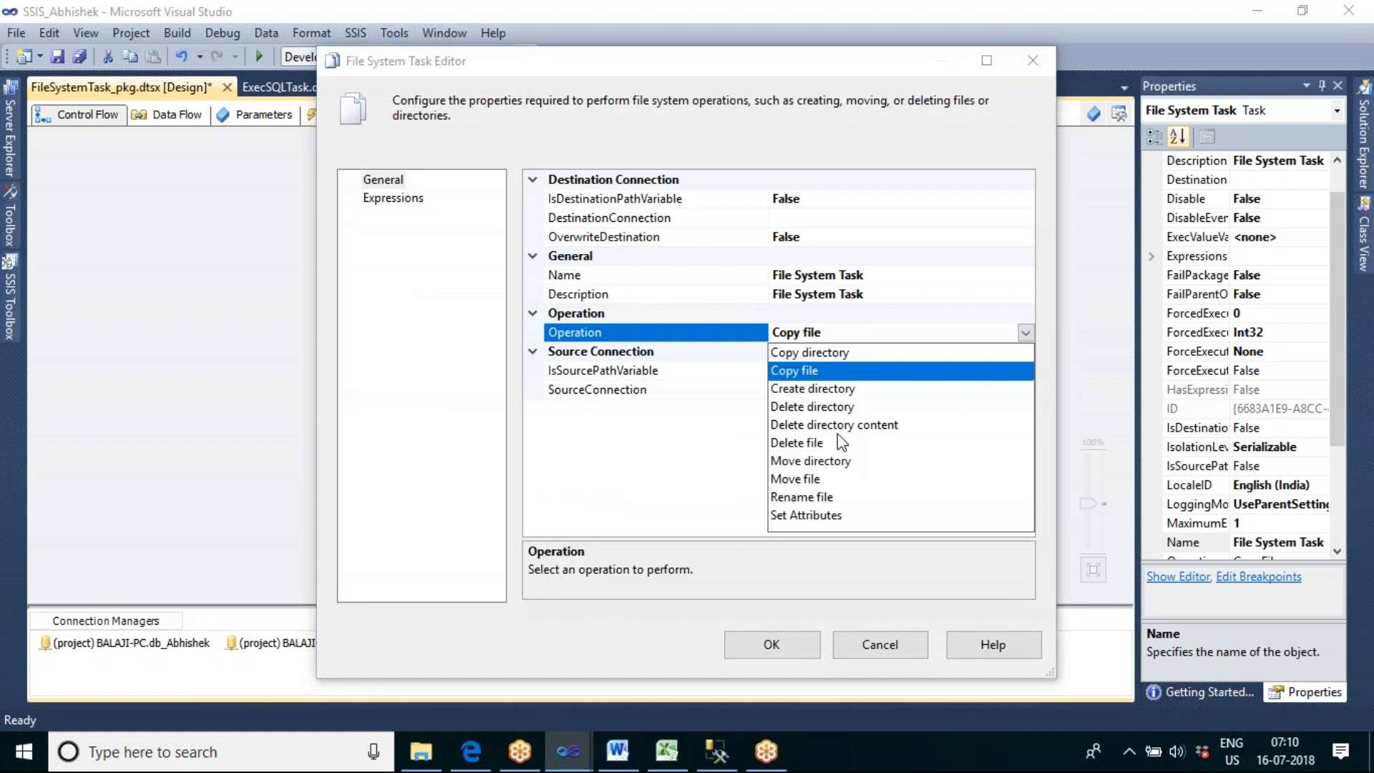
pyautogui.click(830, 410)
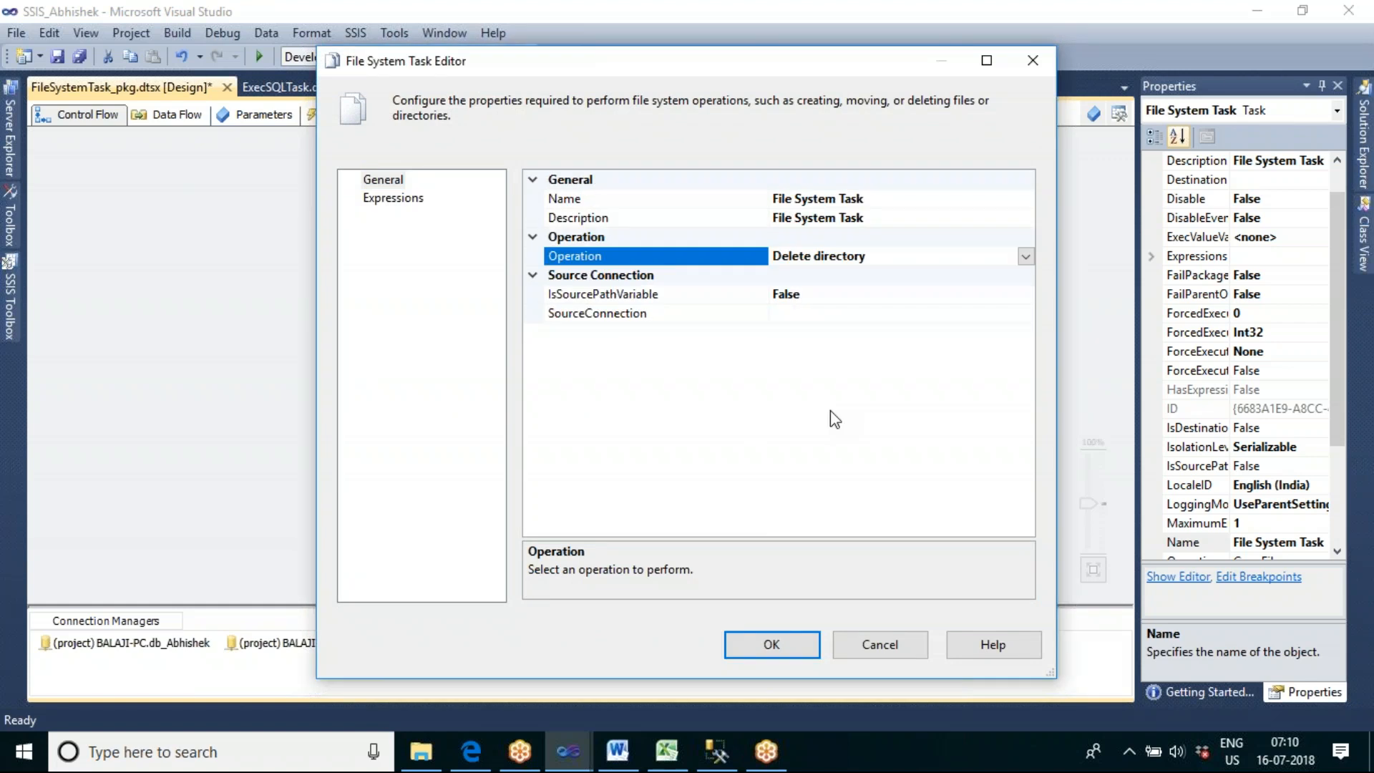
# Set the new task's source connection to SSIS_Abi and name it "delete folder"
pyautogui.click(822, 312)
pyautogui.click(1026, 314)
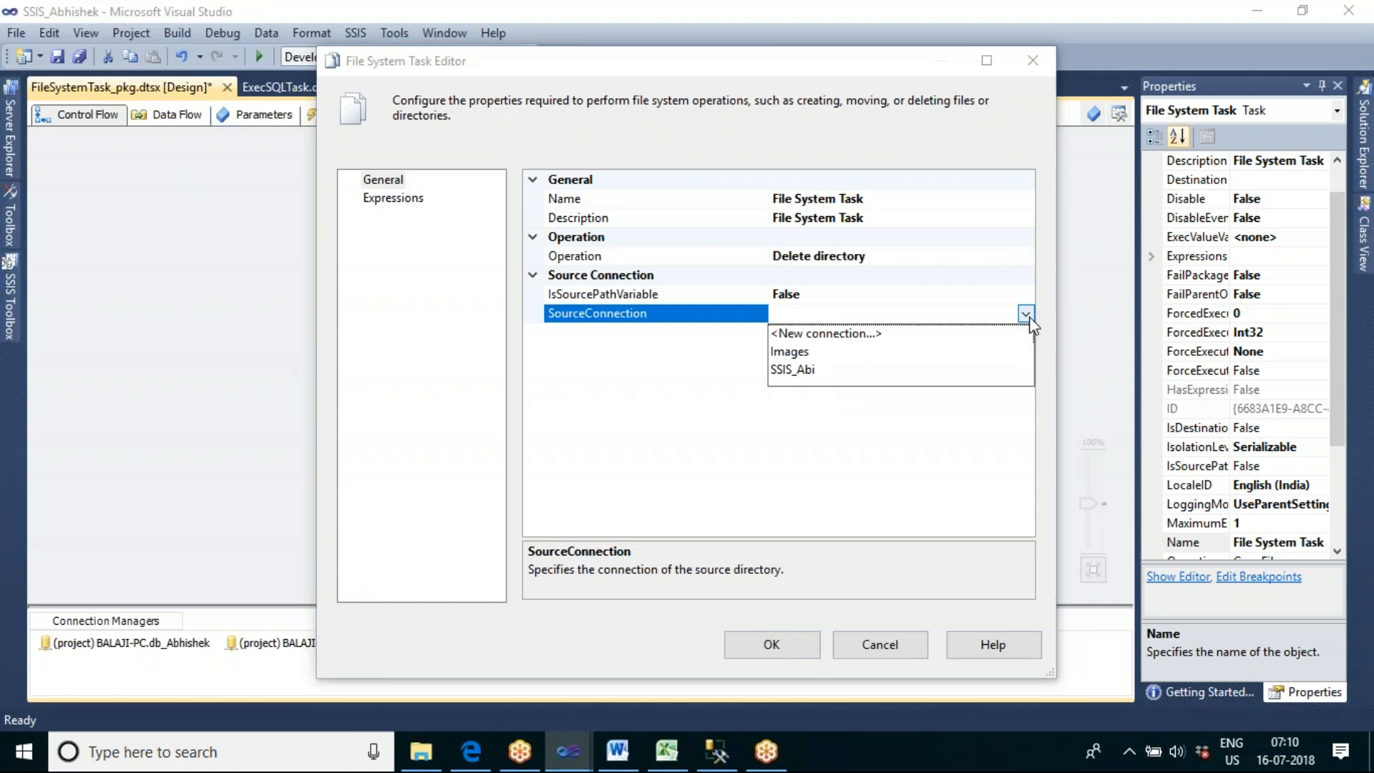
pyautogui.click(819, 369)
pyautogui.click(880, 201)
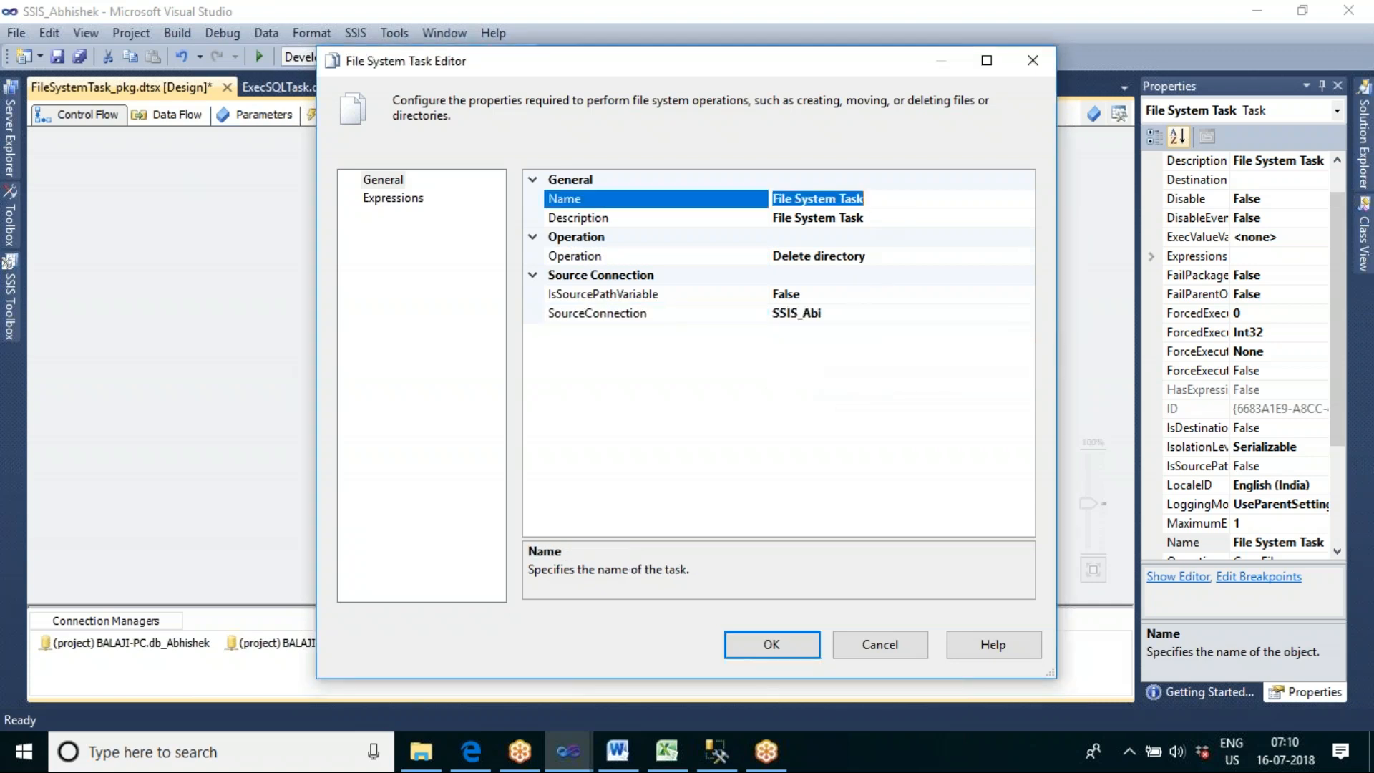
pyautogui.write('dele')
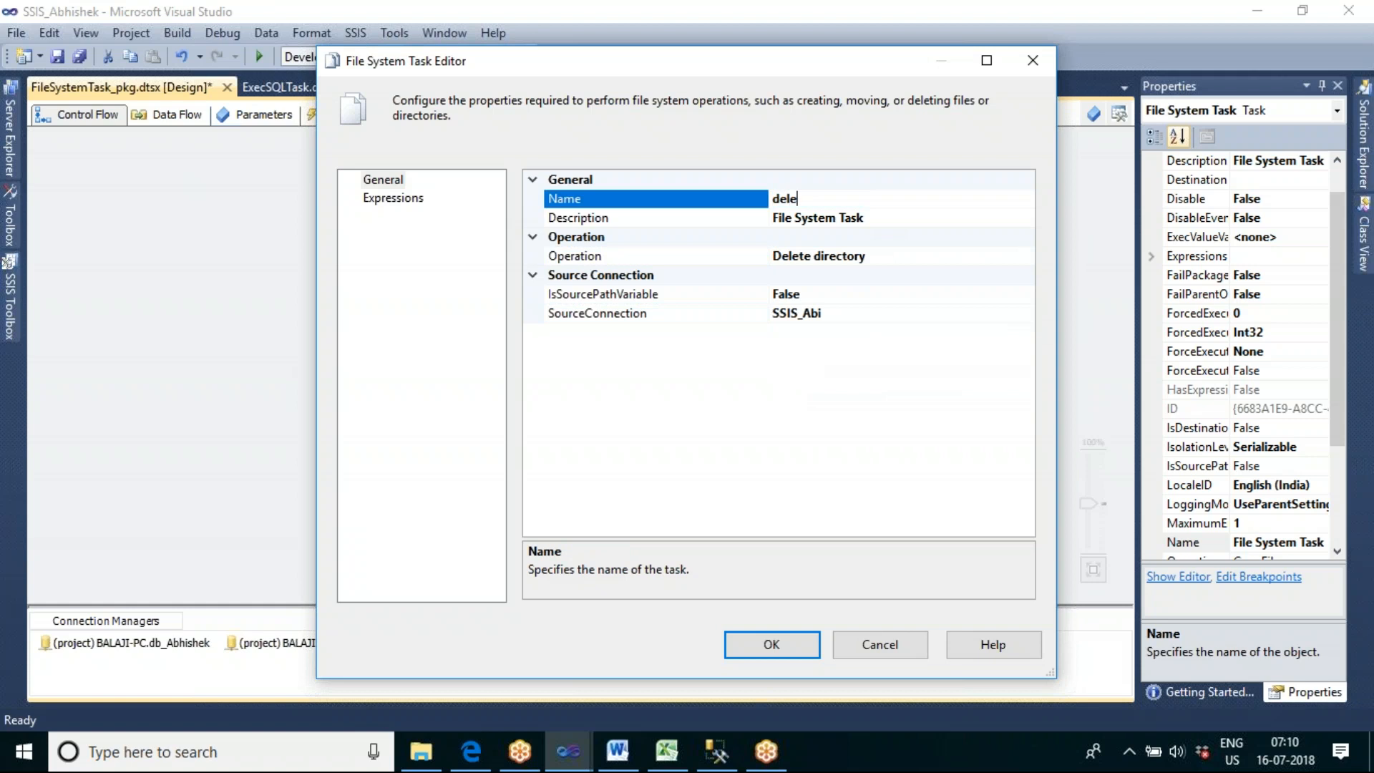
pyautogui.write('te folder')
pyautogui.click(772, 644)
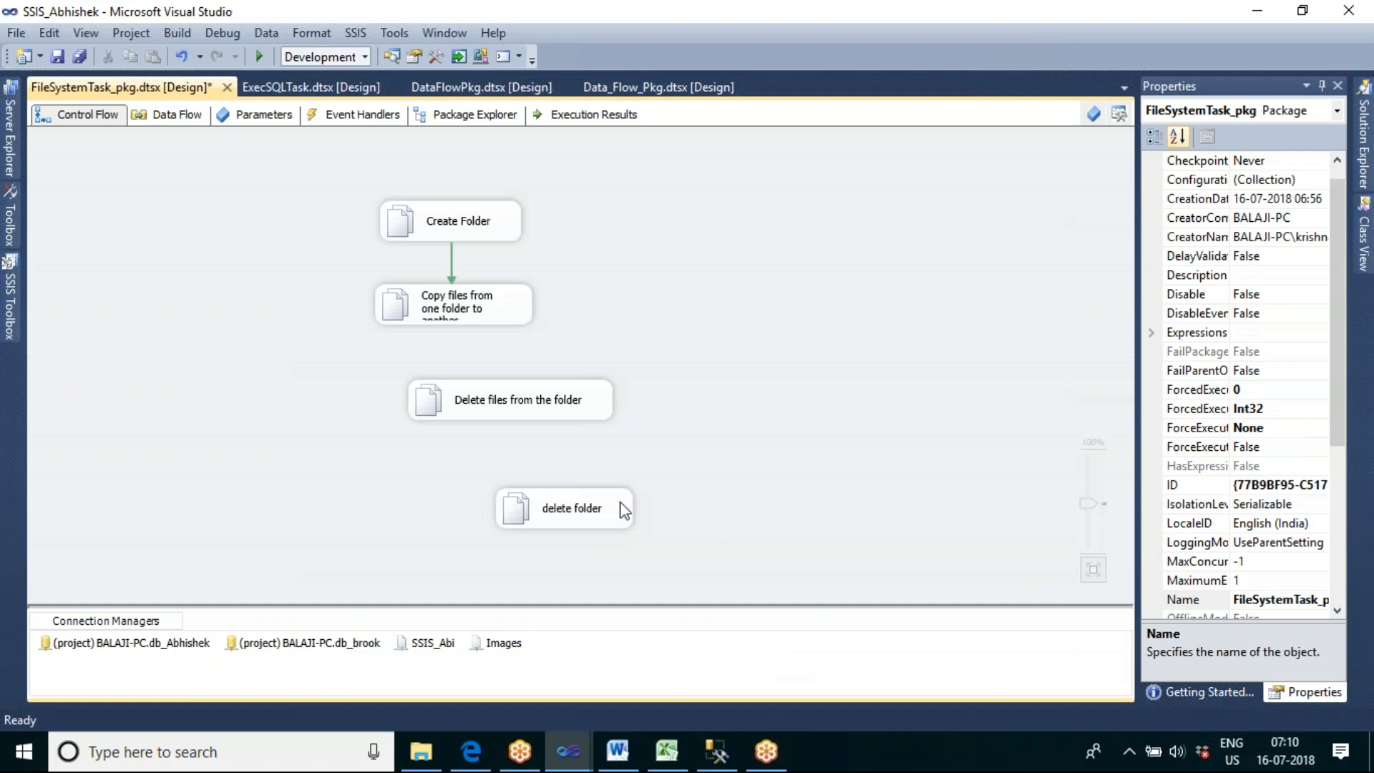
pyautogui.click(607, 508)
pyautogui.rightClick(606, 509)
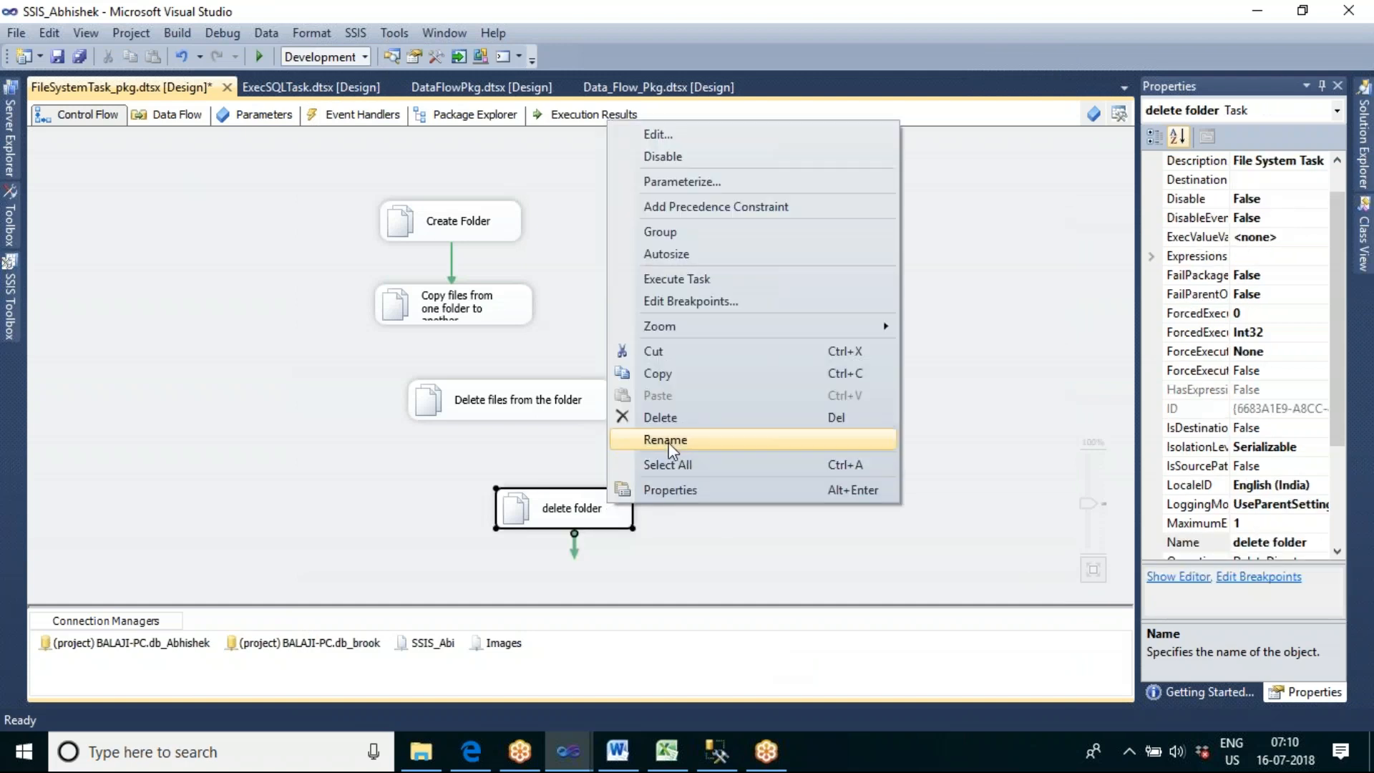
pyautogui.click(669, 419)
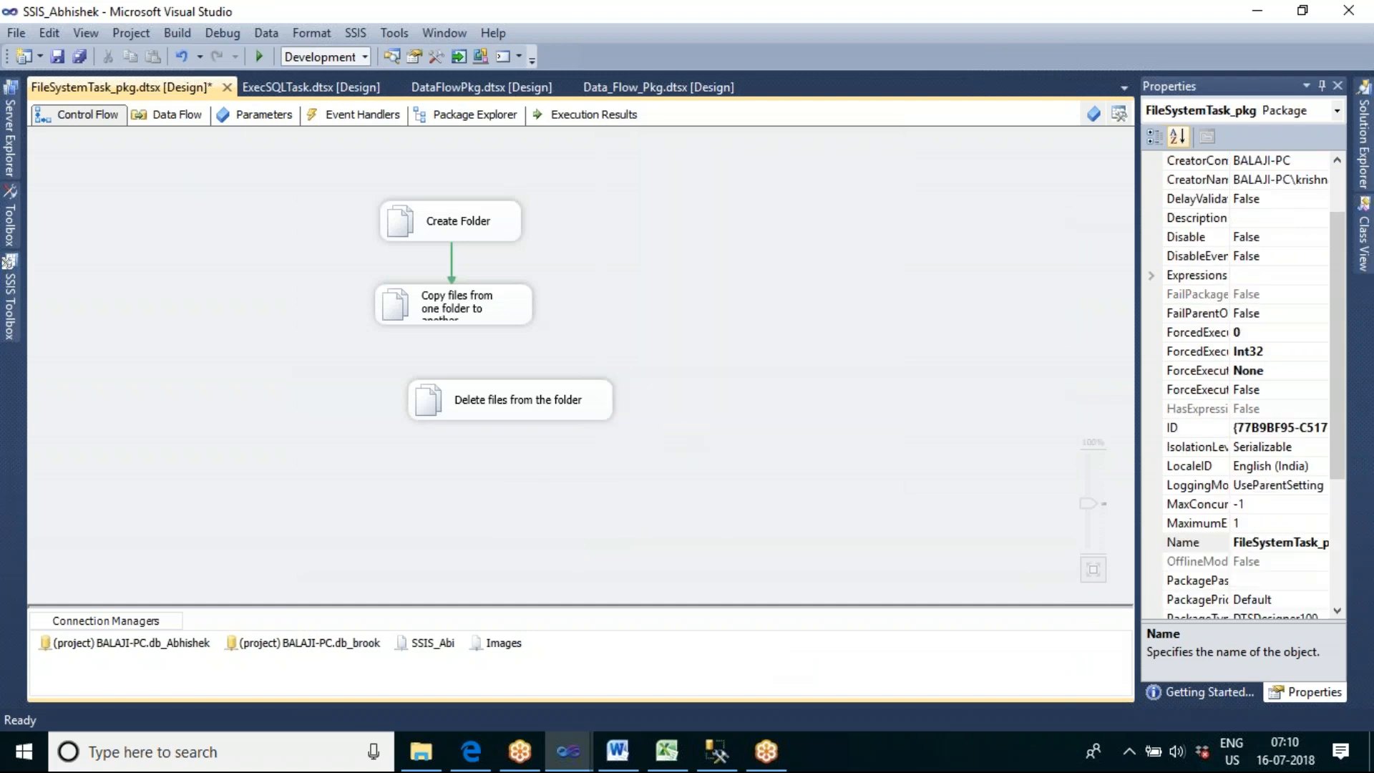
pyautogui.hotkey('ctrl', 'z')
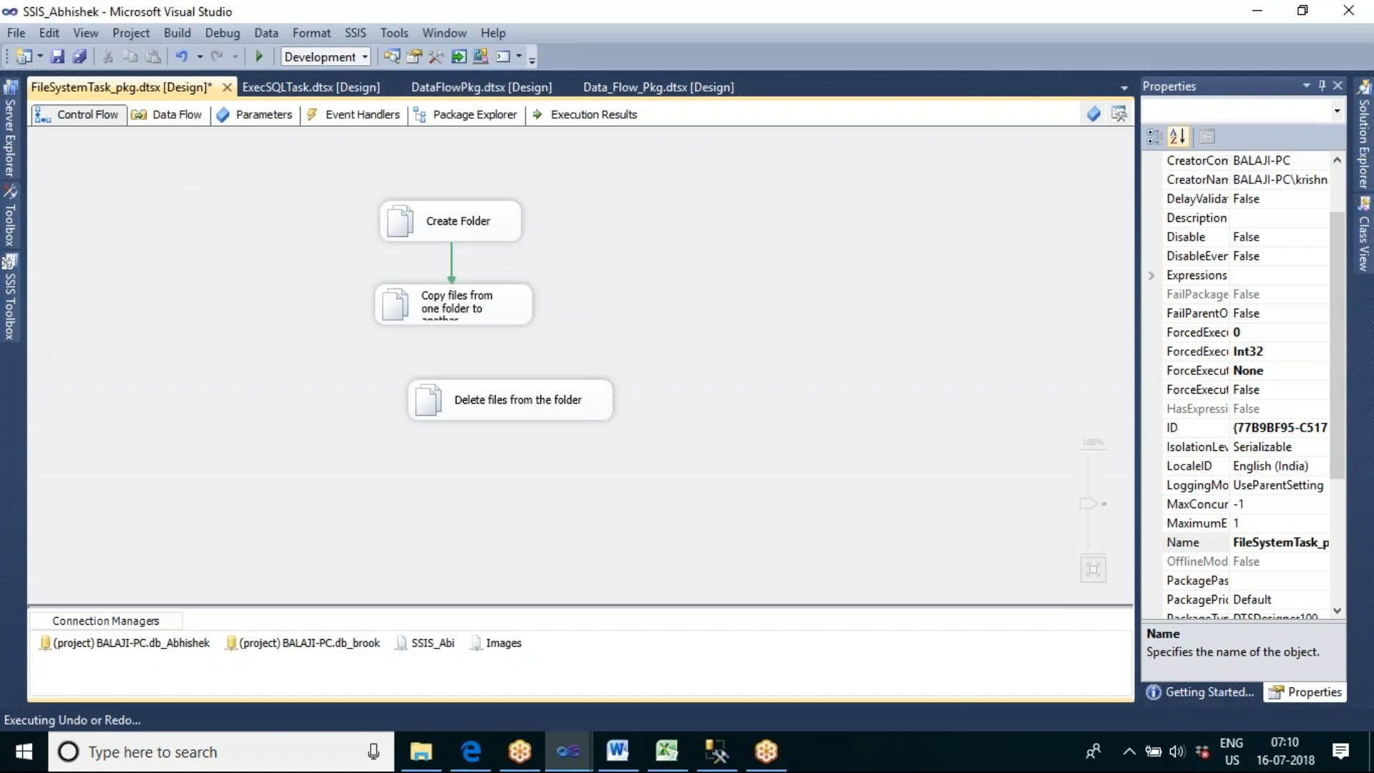
# Execute only the "delete folder" task and show the desktop to check whether the SSIS_Abi folder was removed
pyautogui.rightClick(614, 511)
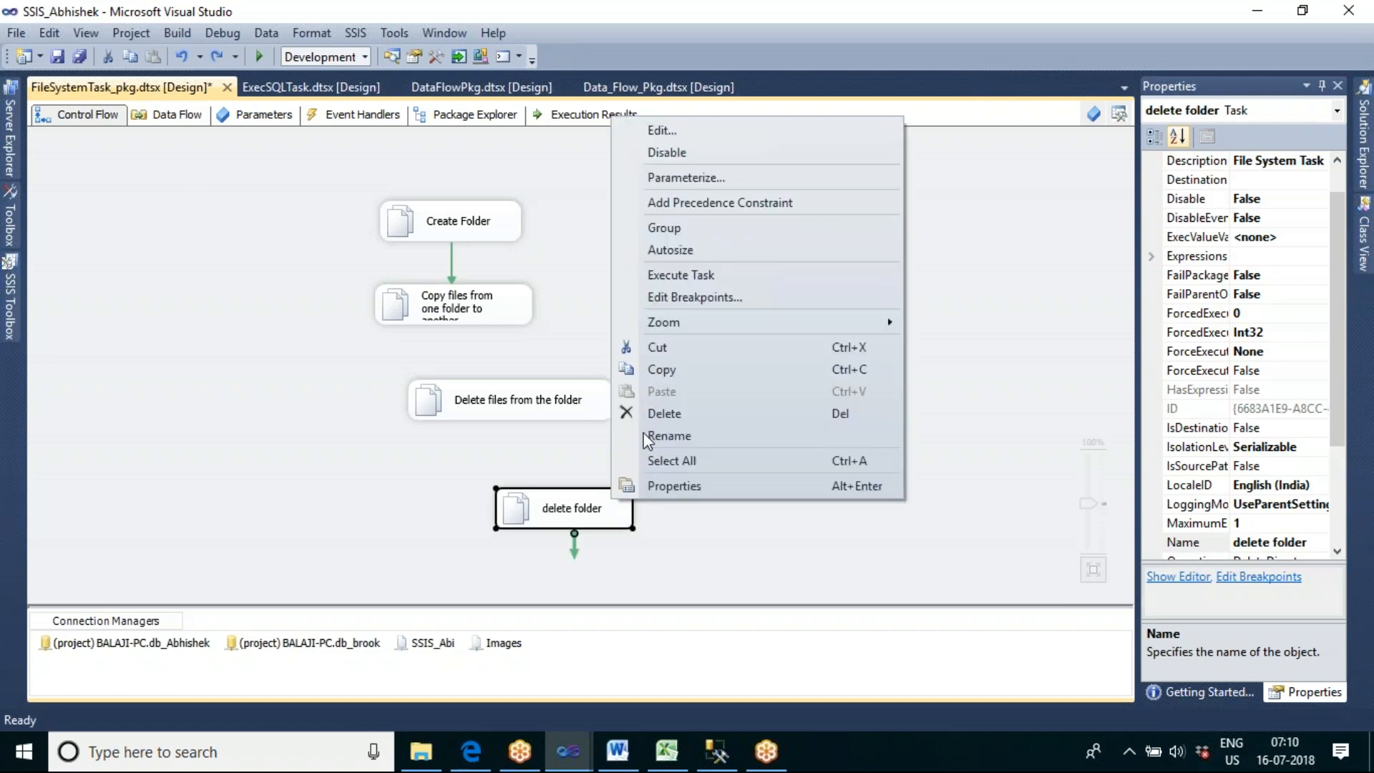
pyautogui.click(666, 276)
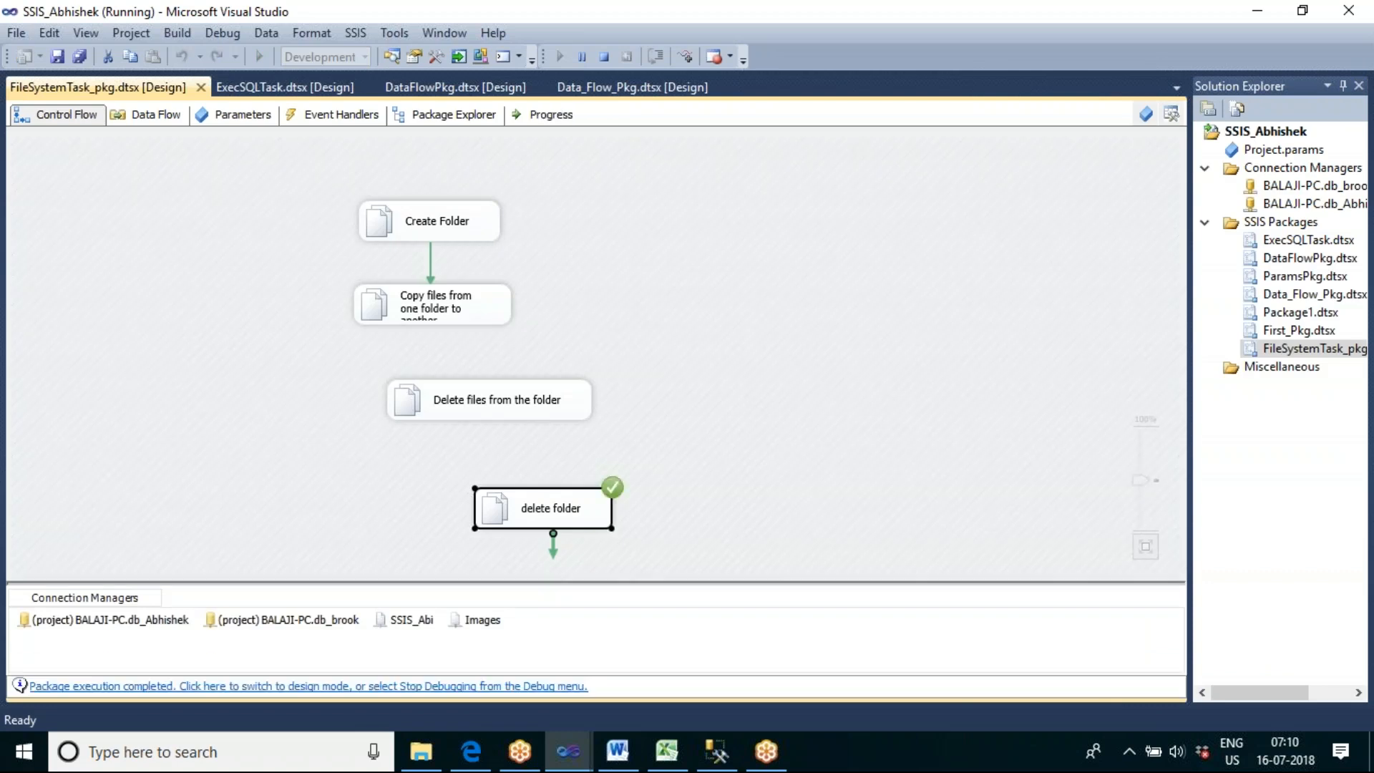
pyautogui.rightClick(882, 748)
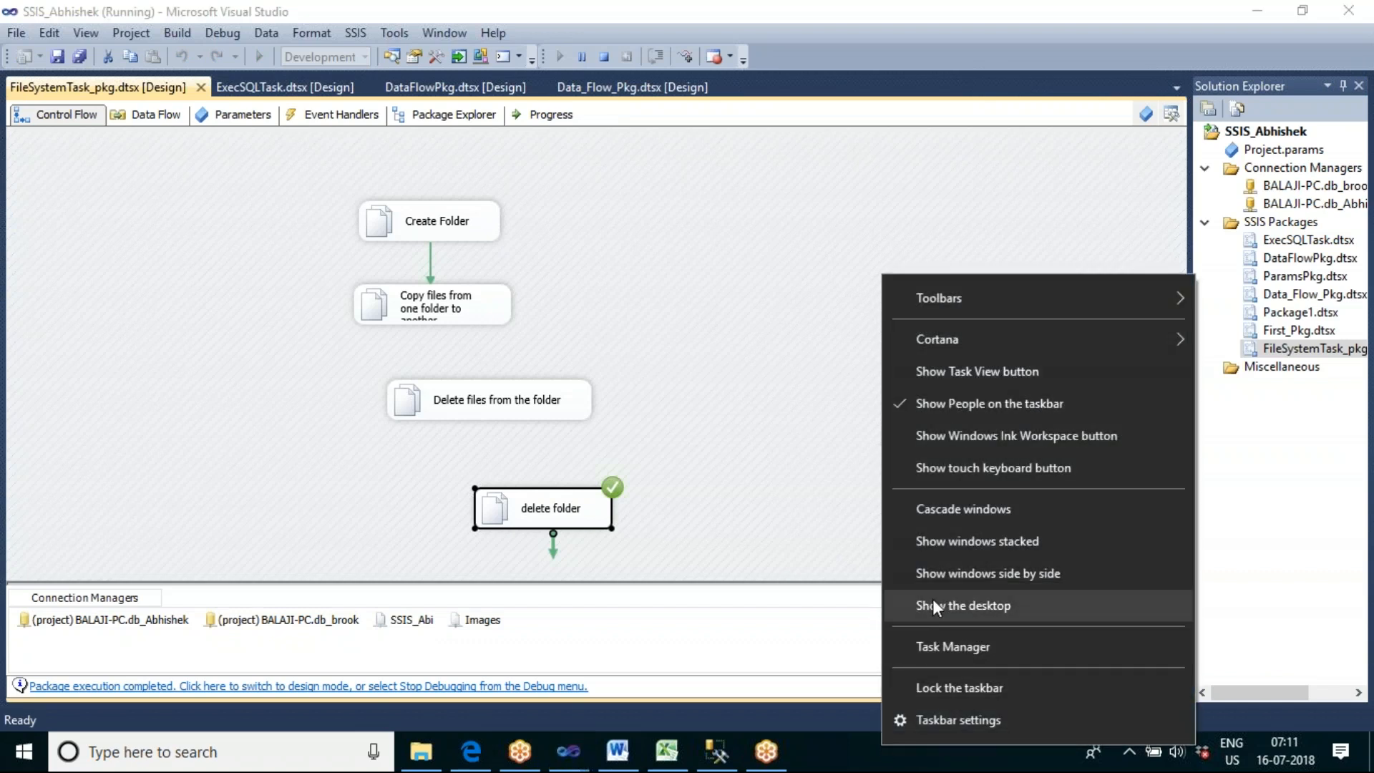
pyautogui.click(933, 606)
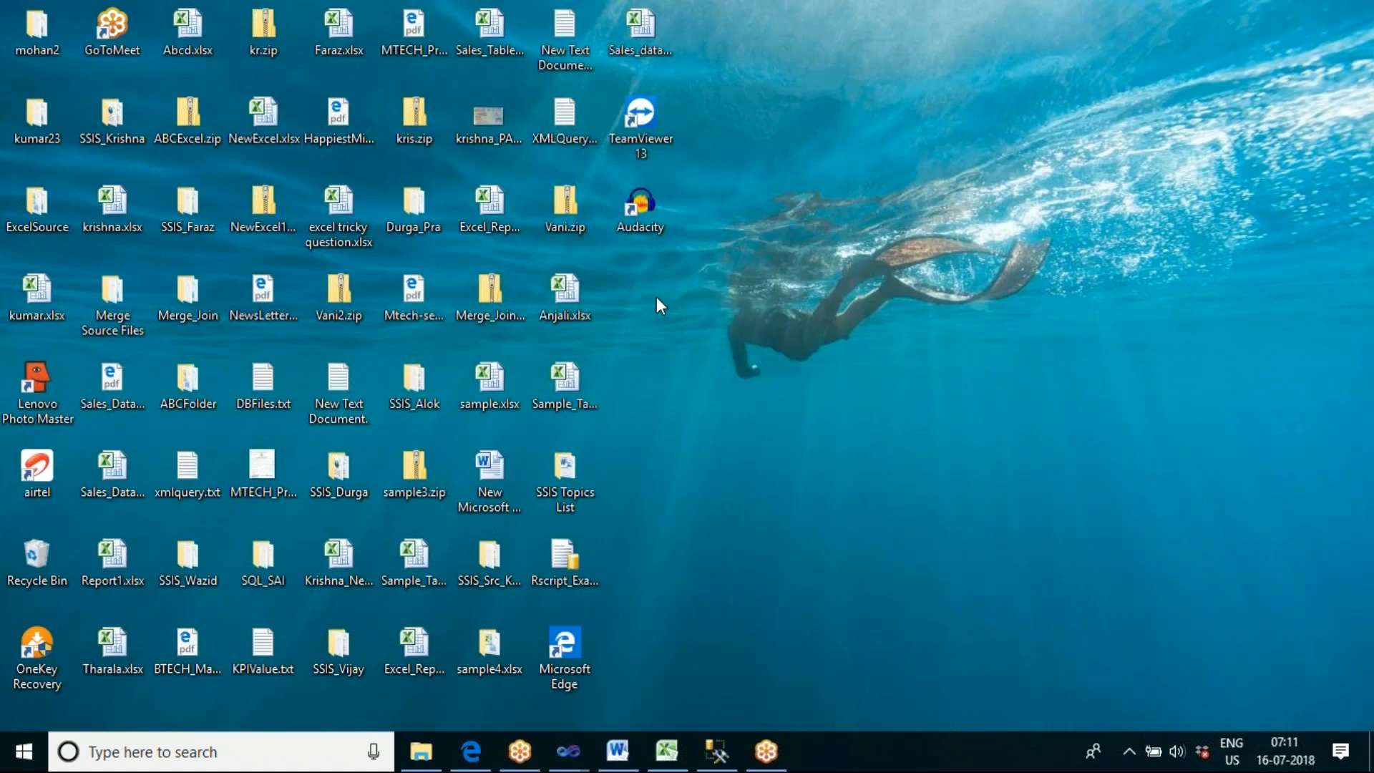
# Return to the running SSIS_Abhishek project in Visual Studio and end the debugging session
pyautogui.moveTo(576, 748)
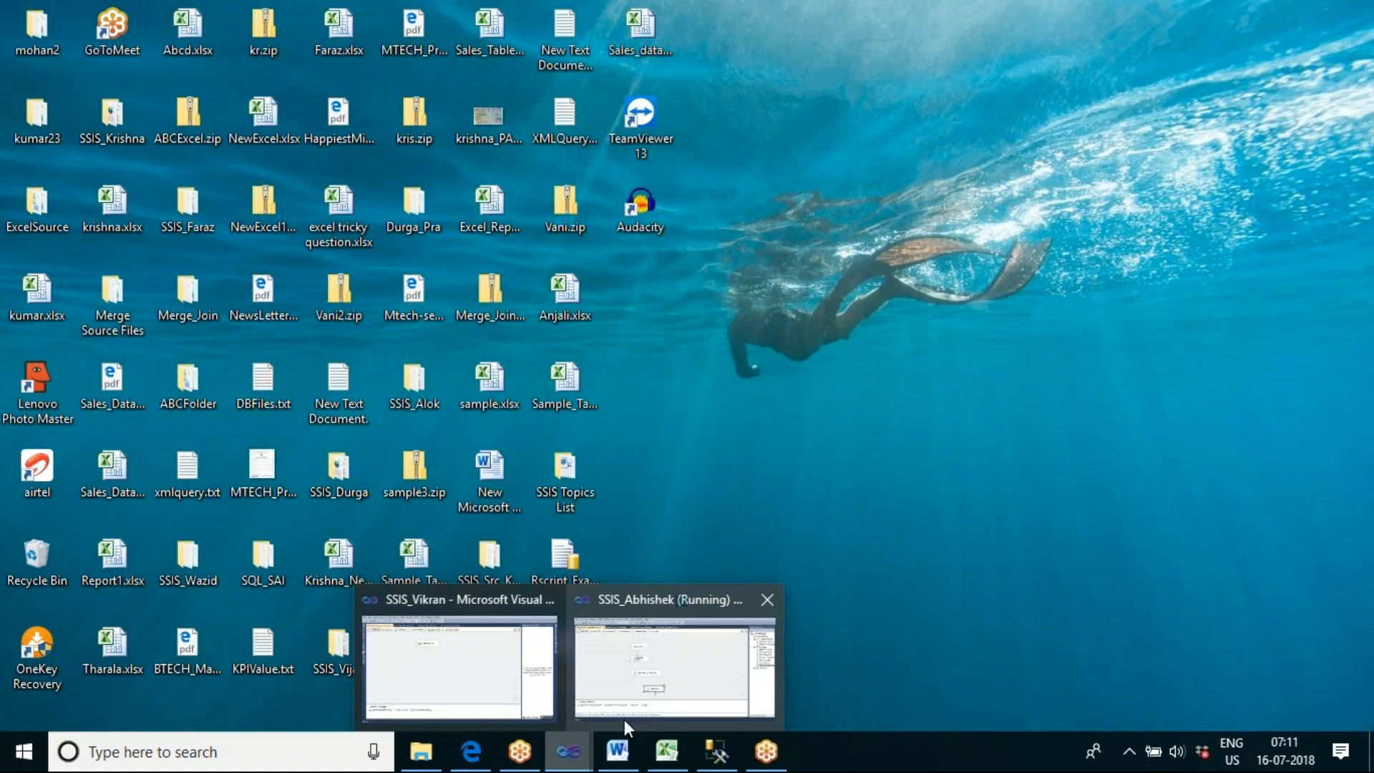
pyautogui.click(639, 697)
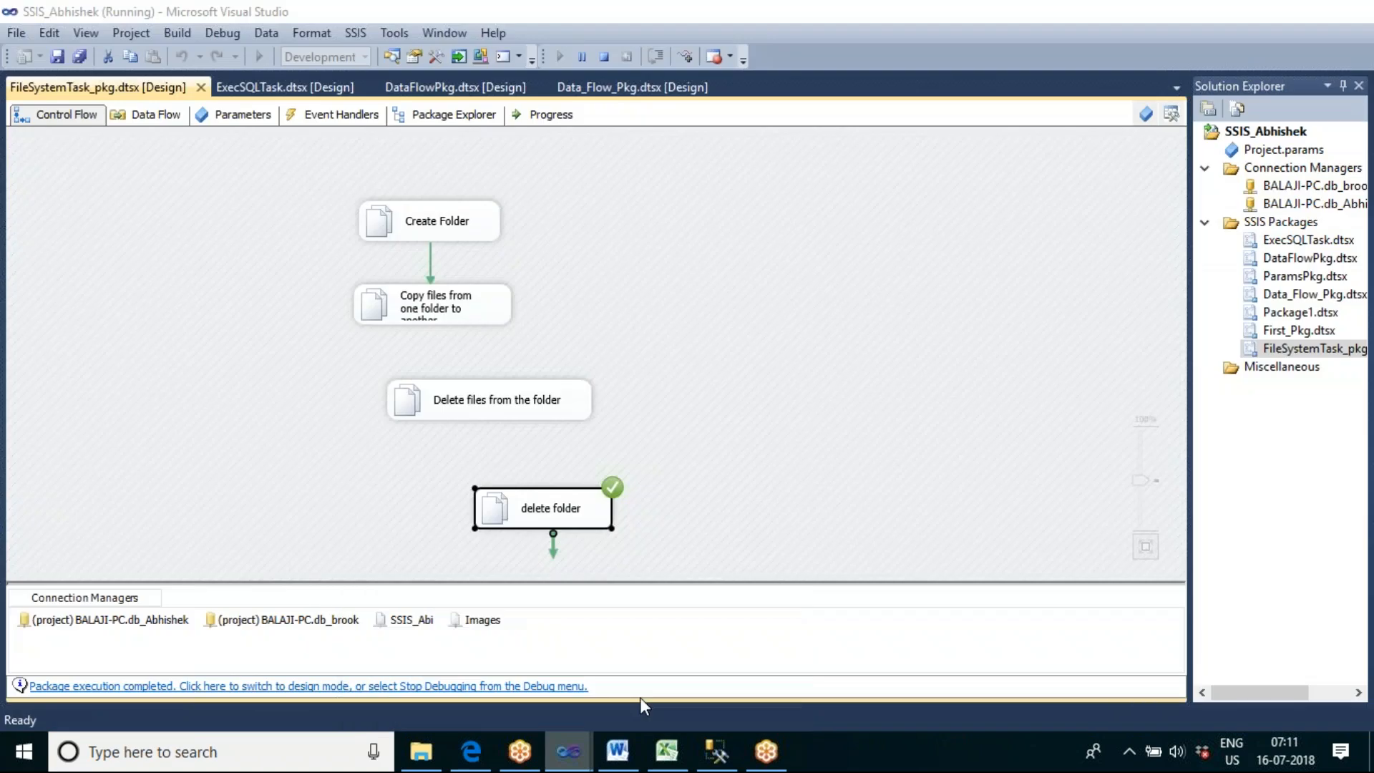
pyautogui.click(604, 57)
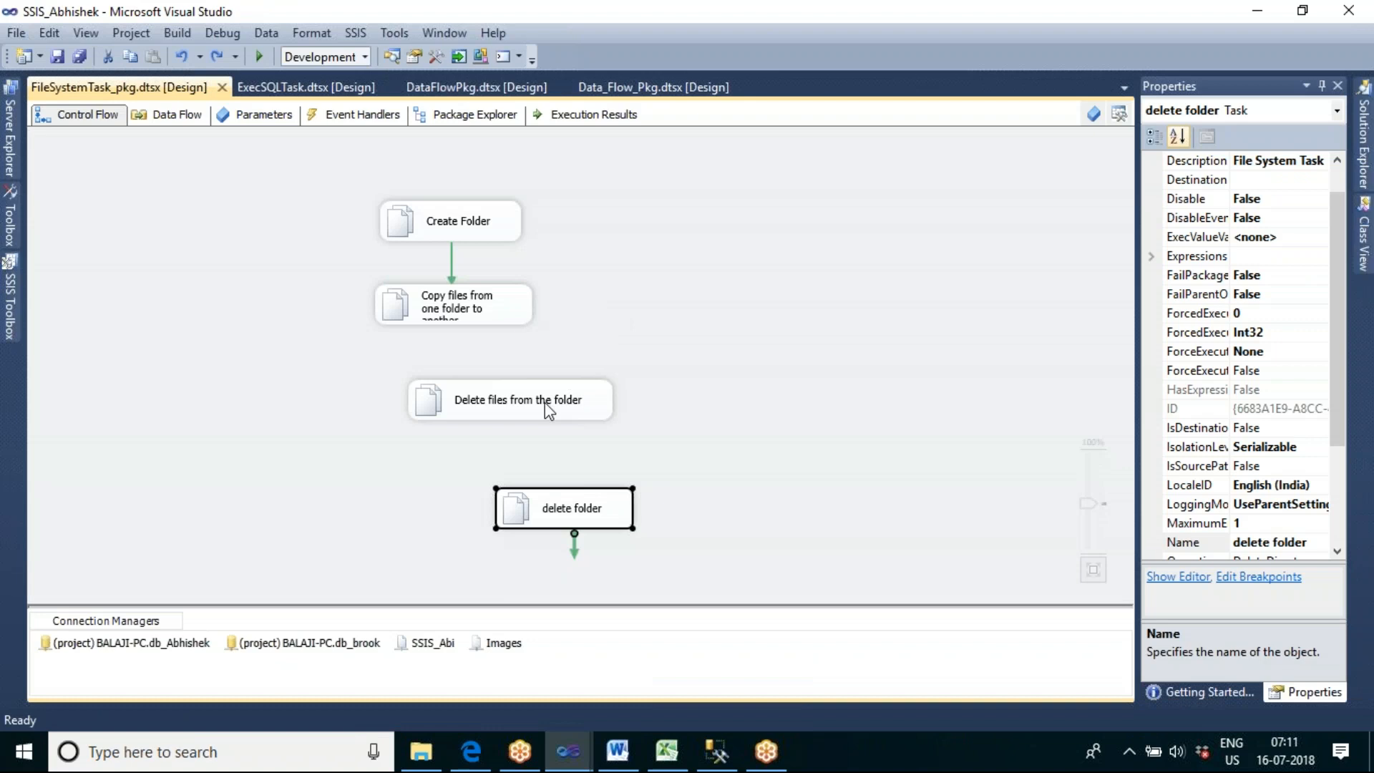
# Open the "Delete files from the folder" task's settings and review the available file system operations, keeping Delete directory content
pyautogui.doubleClick(544, 402)
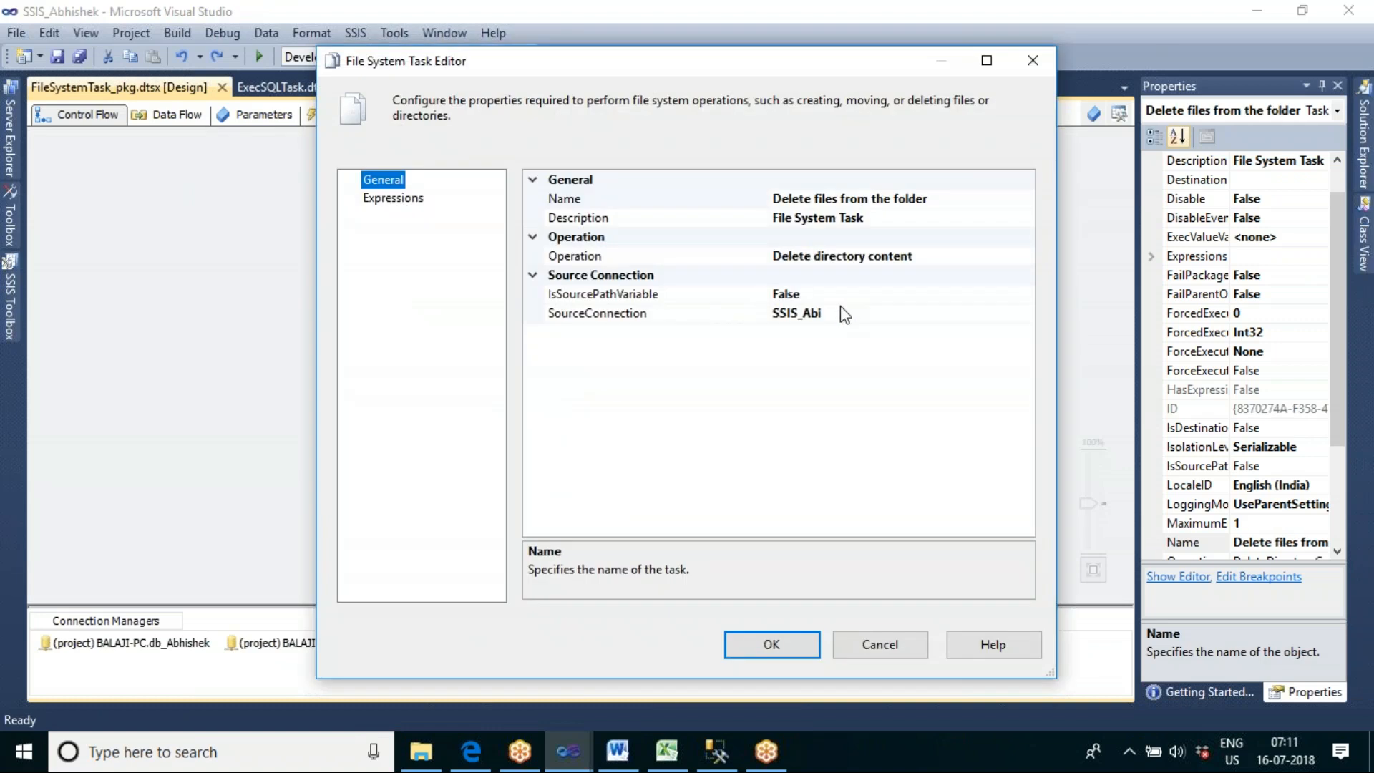
pyautogui.click(959, 259)
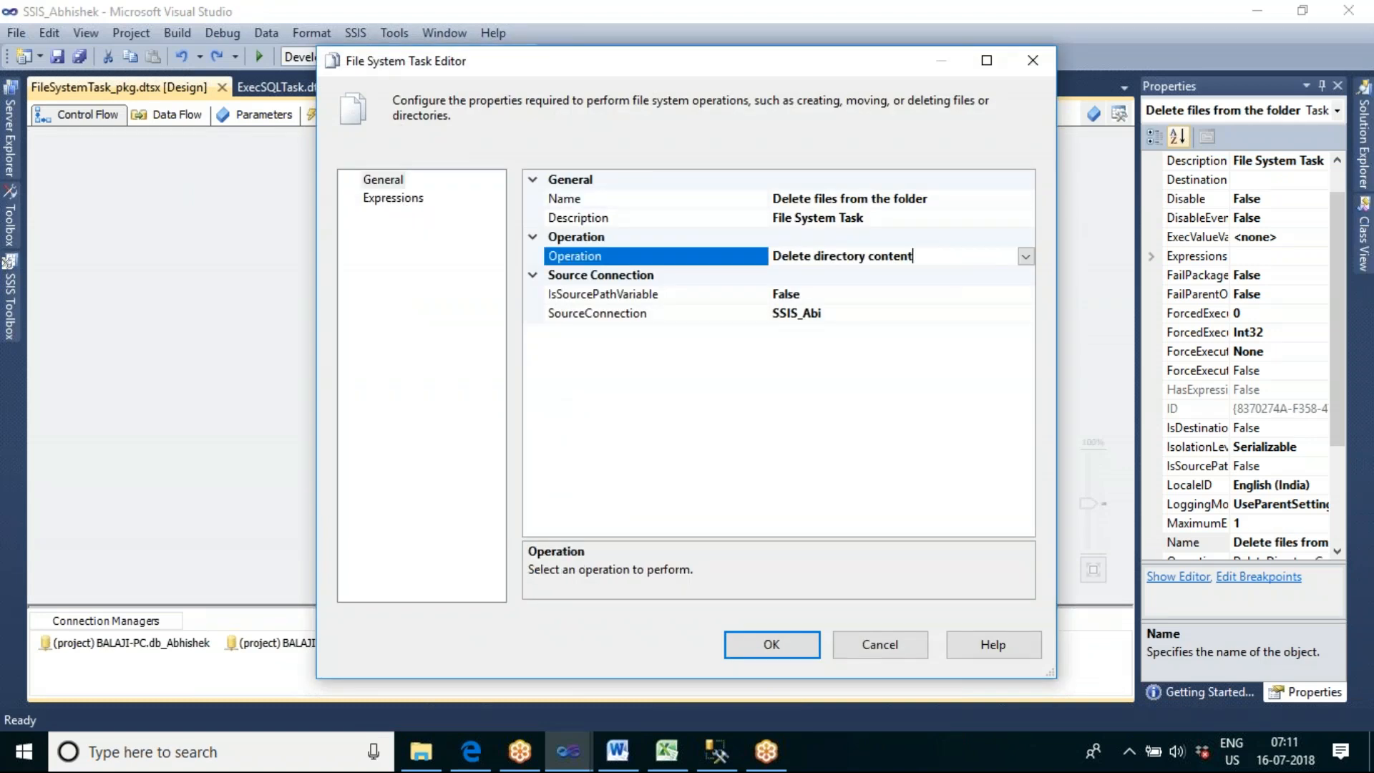
pyautogui.click(1025, 256)
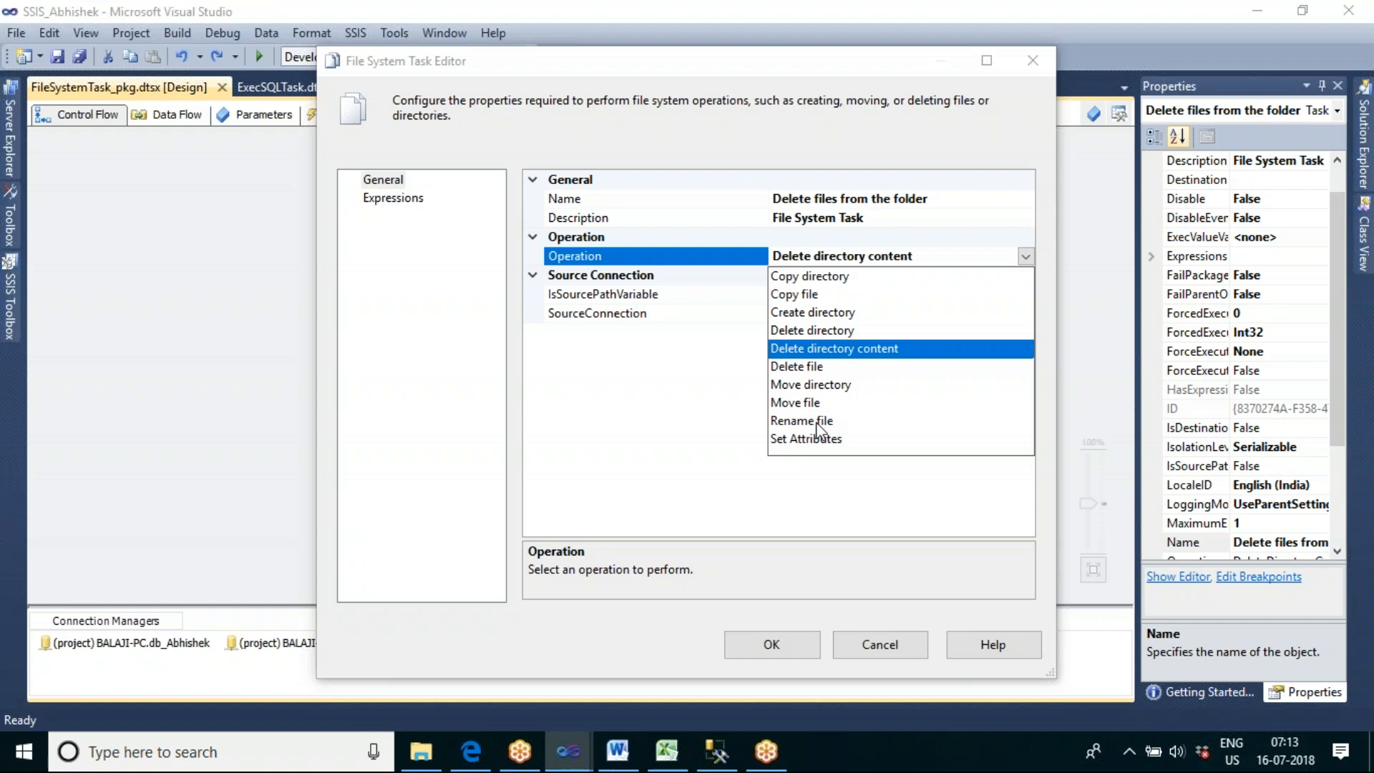
pyautogui.click(736, 411)
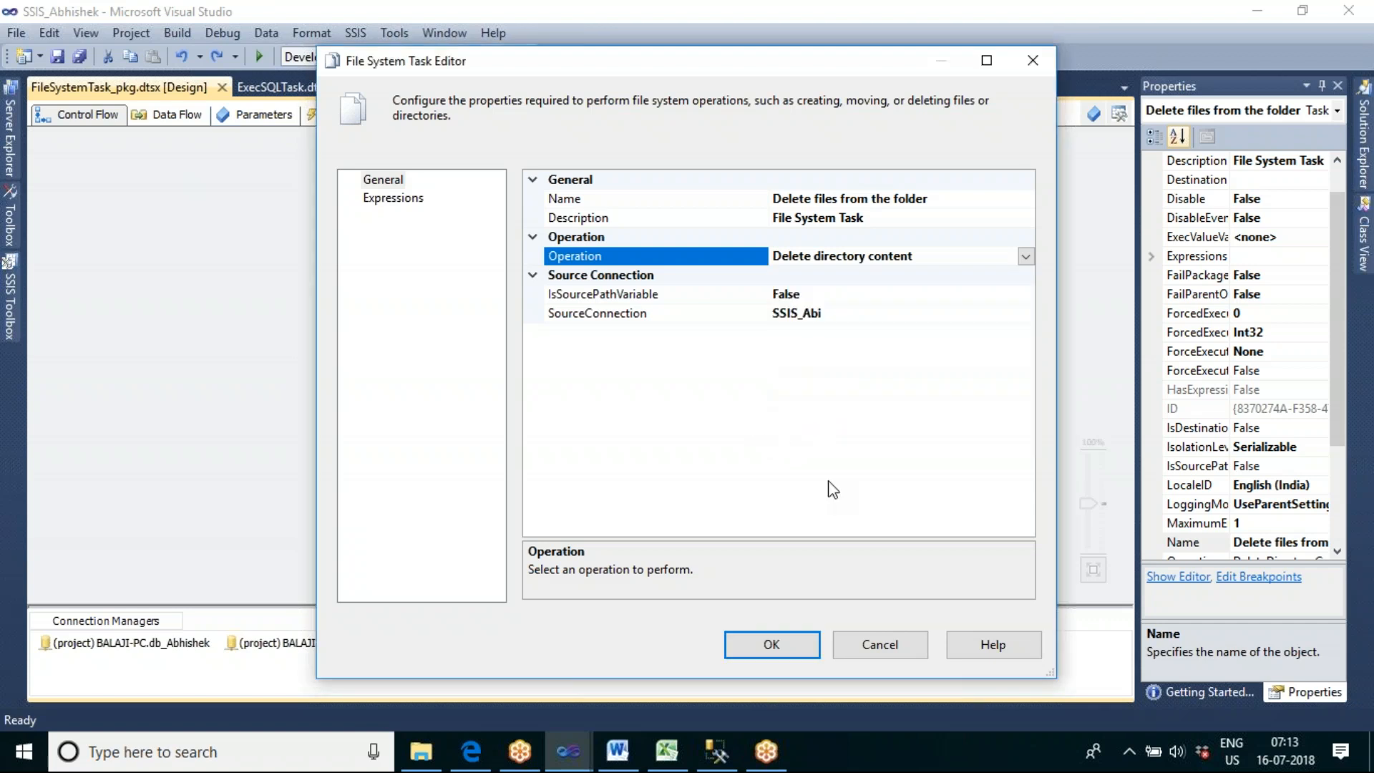
pyautogui.click(785, 644)
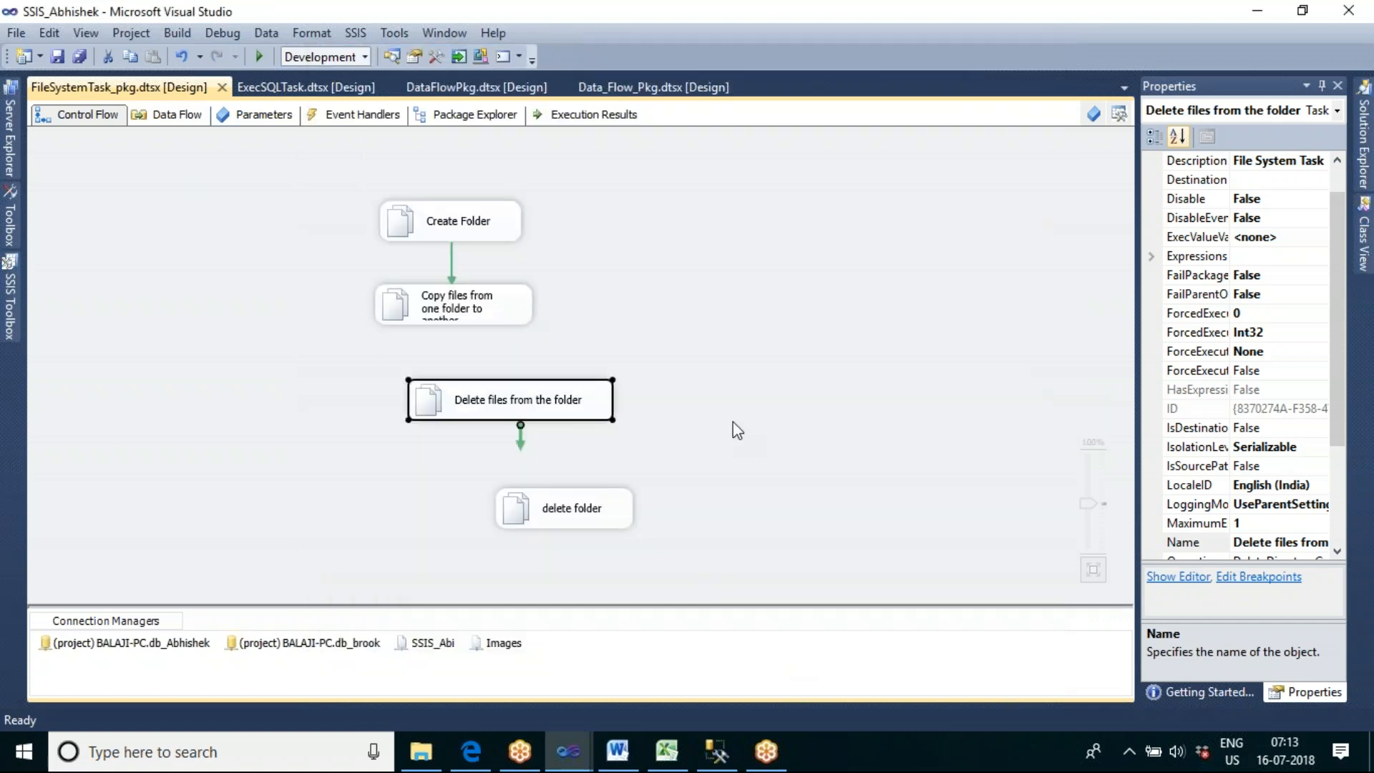
# Align "Delete files from the folder" beneath the copy task and connect the copy task's success path to it
pyautogui.click(733, 422)
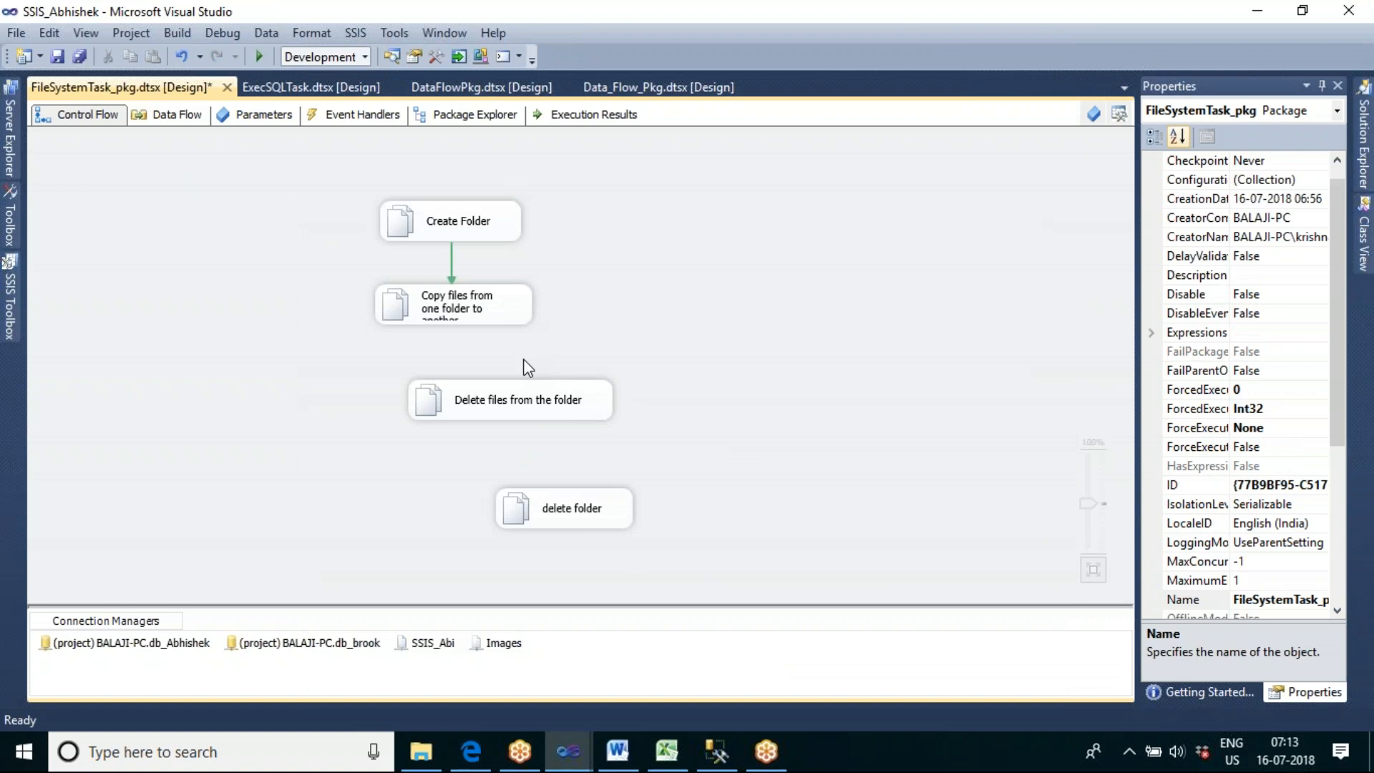
pyautogui.click(522, 401)
pyautogui.moveTo(522, 401); pyautogui.dragTo(493, 402)
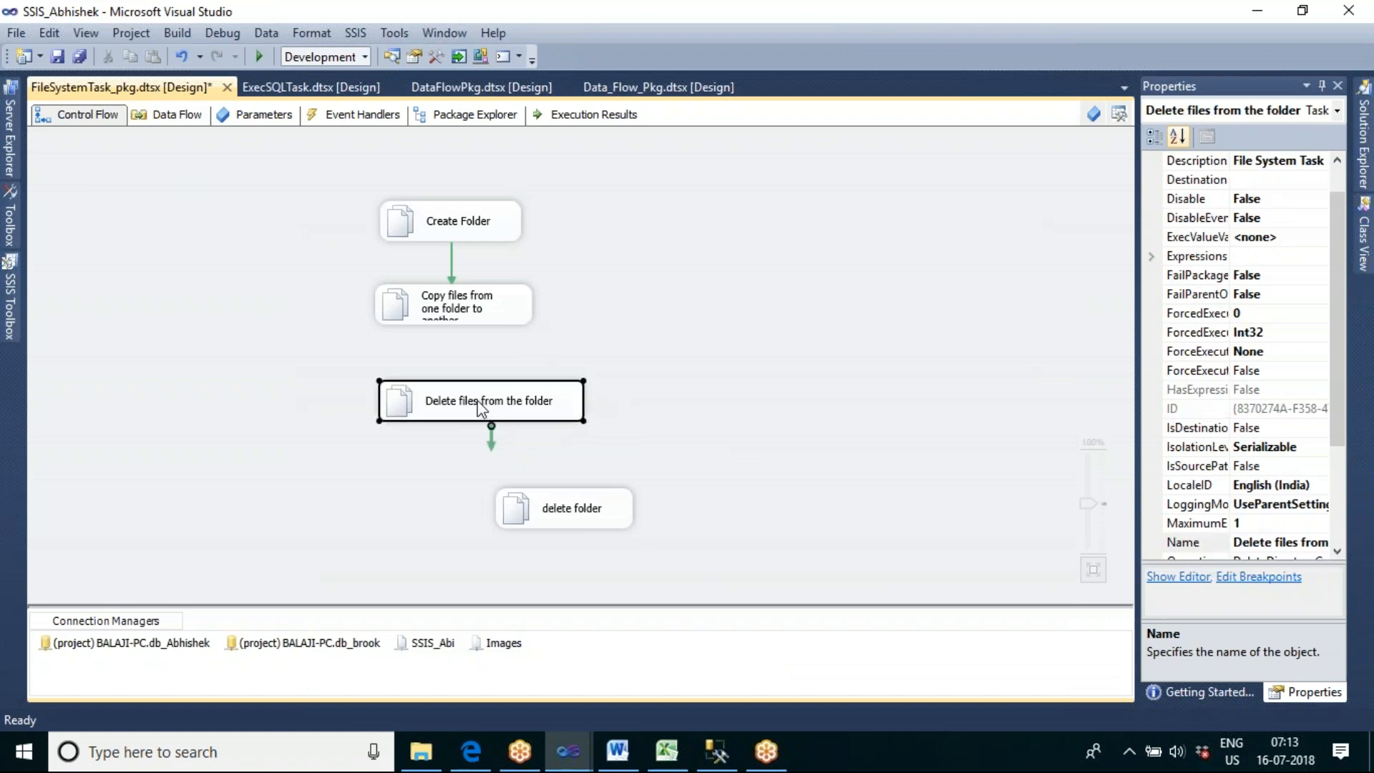
pyautogui.click(462, 322)
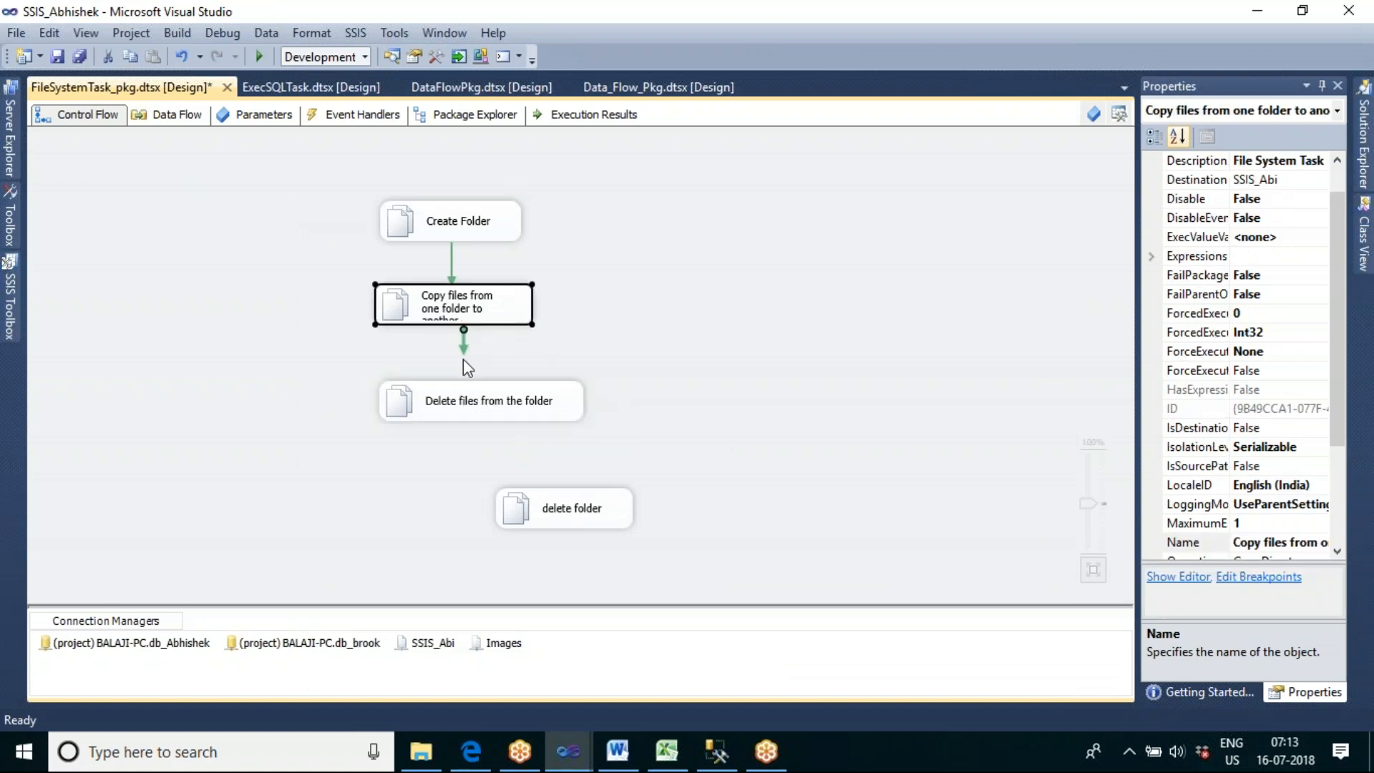
pyautogui.moveTo(465, 381); pyautogui.dragTo(467, 390)
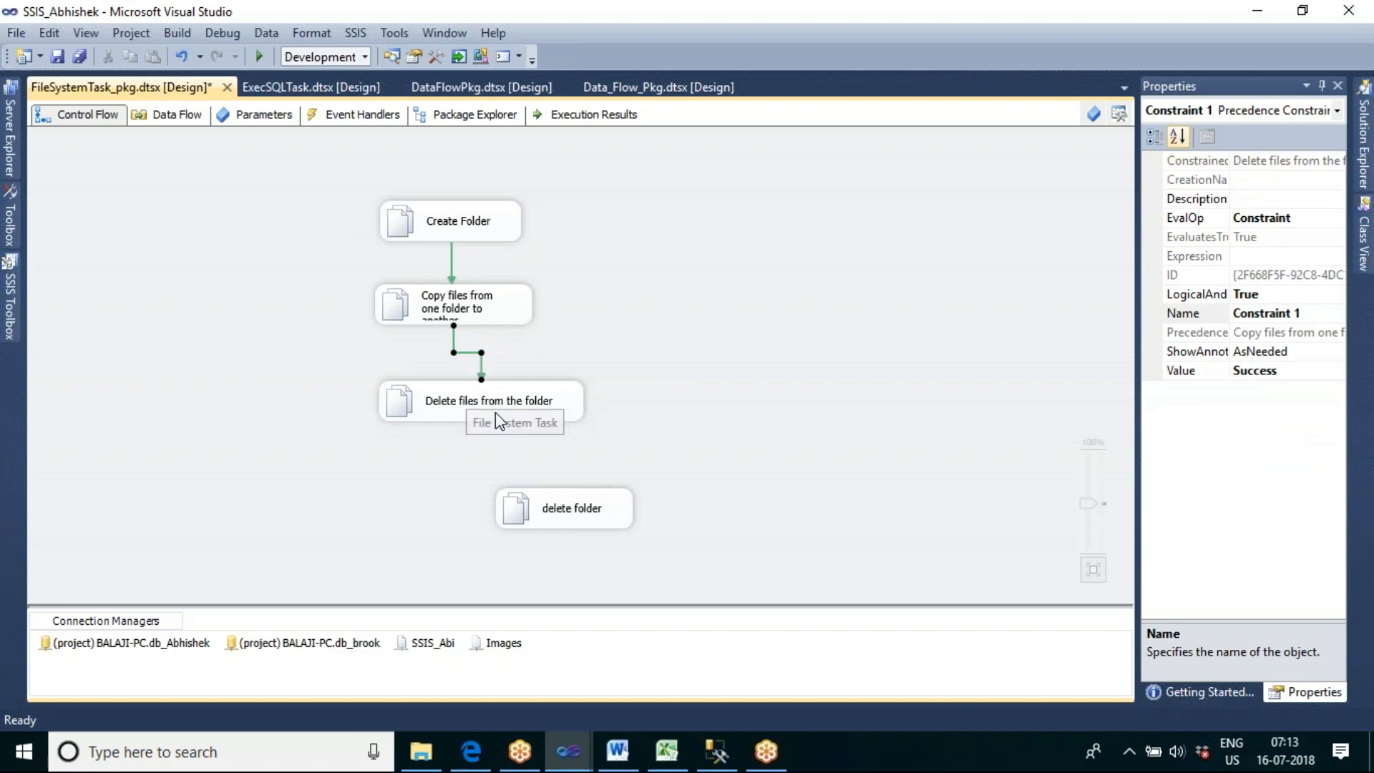
# Move "delete folder" beneath "Delete files from the folder" and connect the two tasks with a success precedence constraint
pyautogui.moveTo(508, 498); pyautogui.dragTo(465, 478)
pyautogui.click(470, 414)
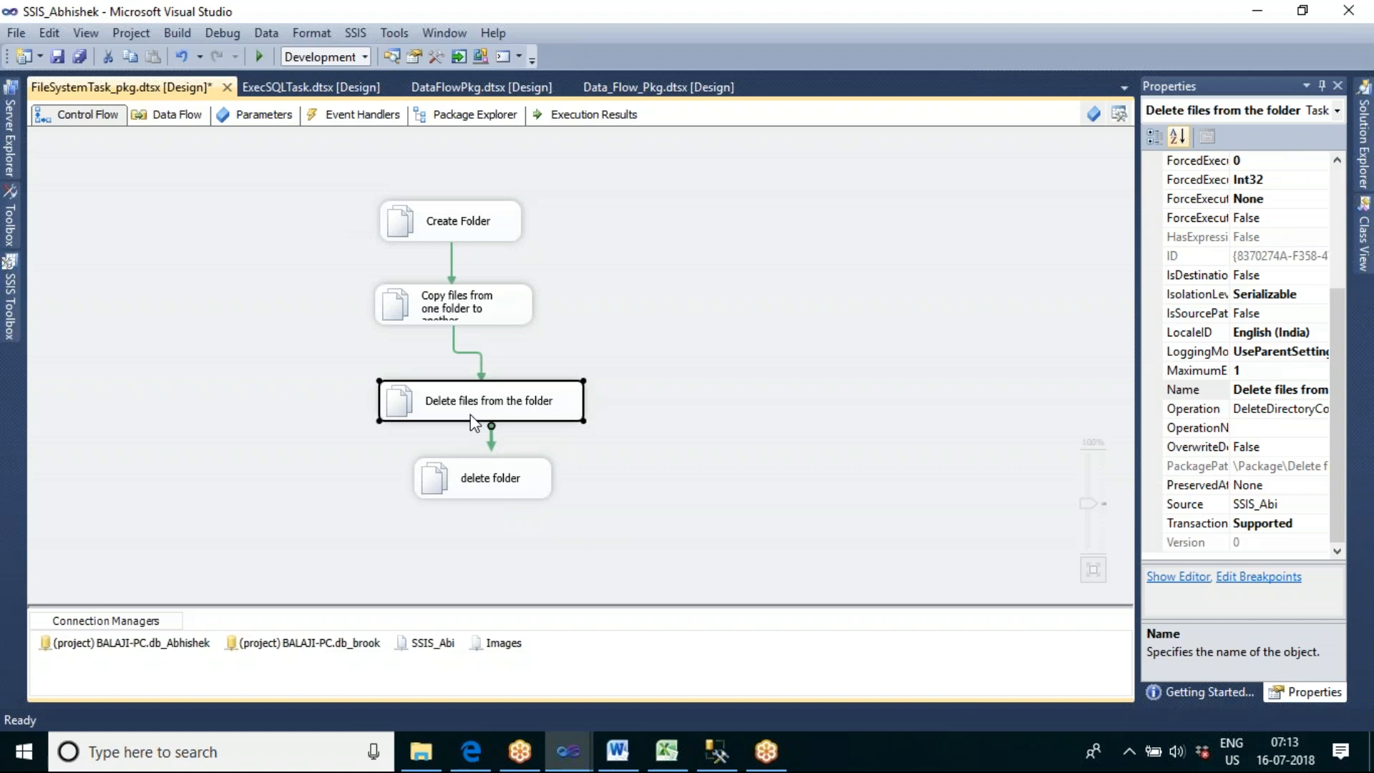
pyautogui.moveTo(491, 443); pyautogui.dragTo(495, 478)
pyautogui.click(586, 460)
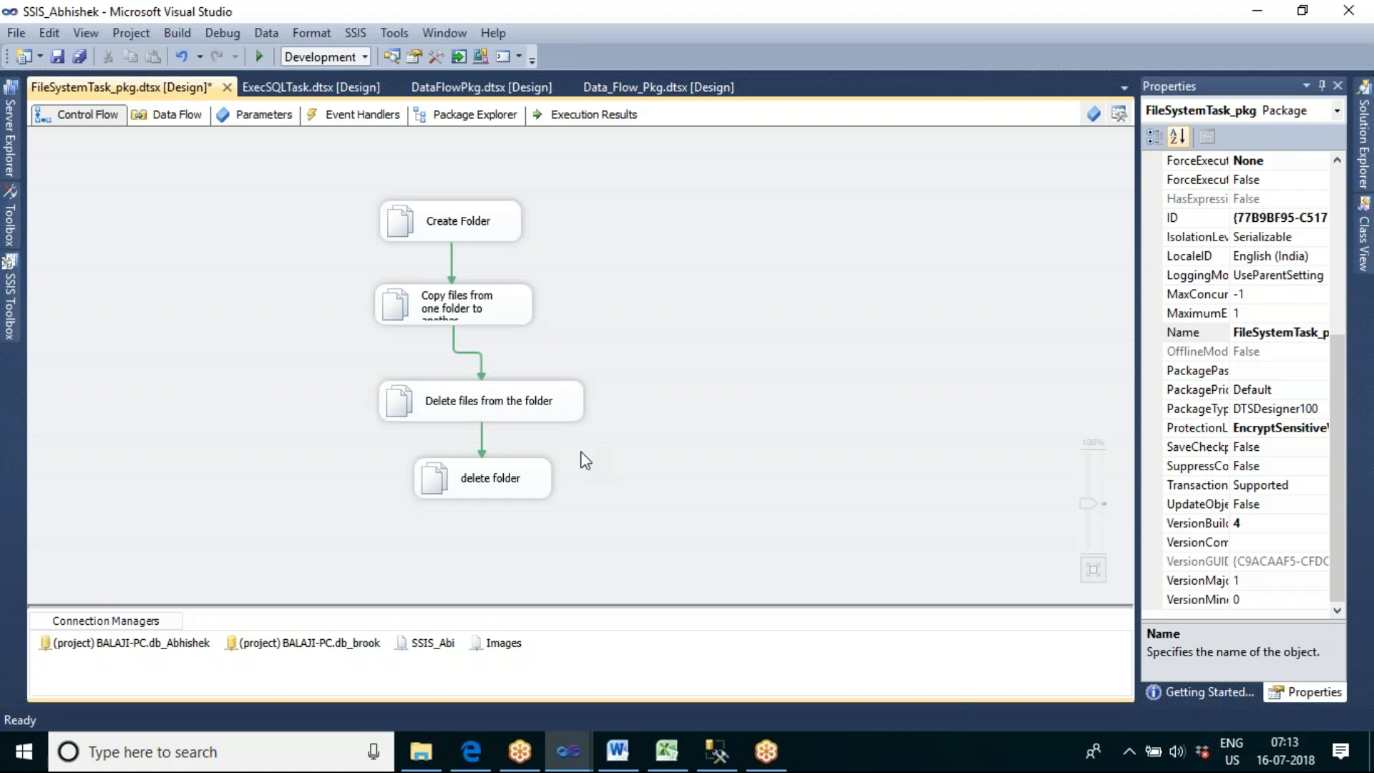
# Add a Sequence Container to the control flow beside the four connected tasks
pyautogui.moveTo(14, 315)
pyautogui.click(94, 315)
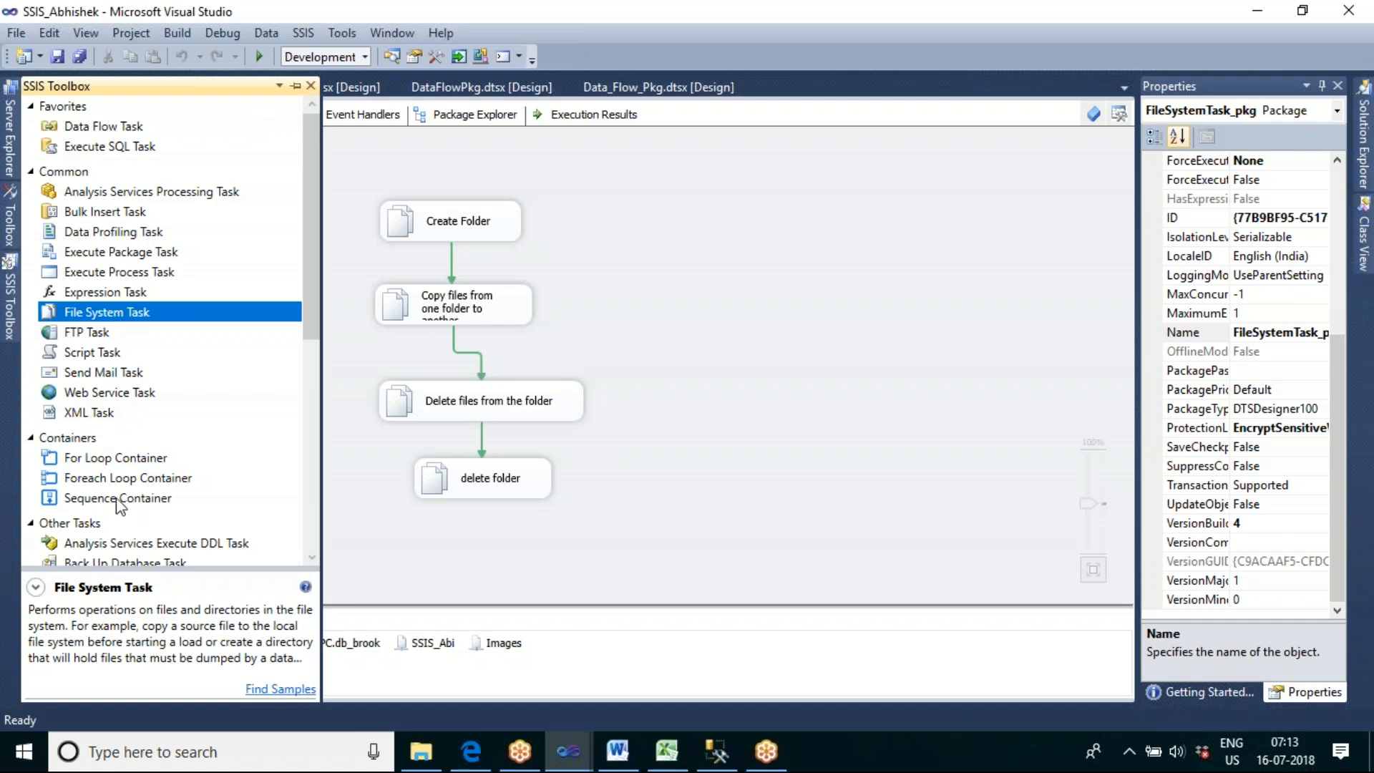
pyautogui.moveTo(116, 501); pyautogui.dragTo(644, 224)
# Copy all four File System Tasks into the Sequence Container and arrange the copies along its left side
pyautogui.click(502, 227)
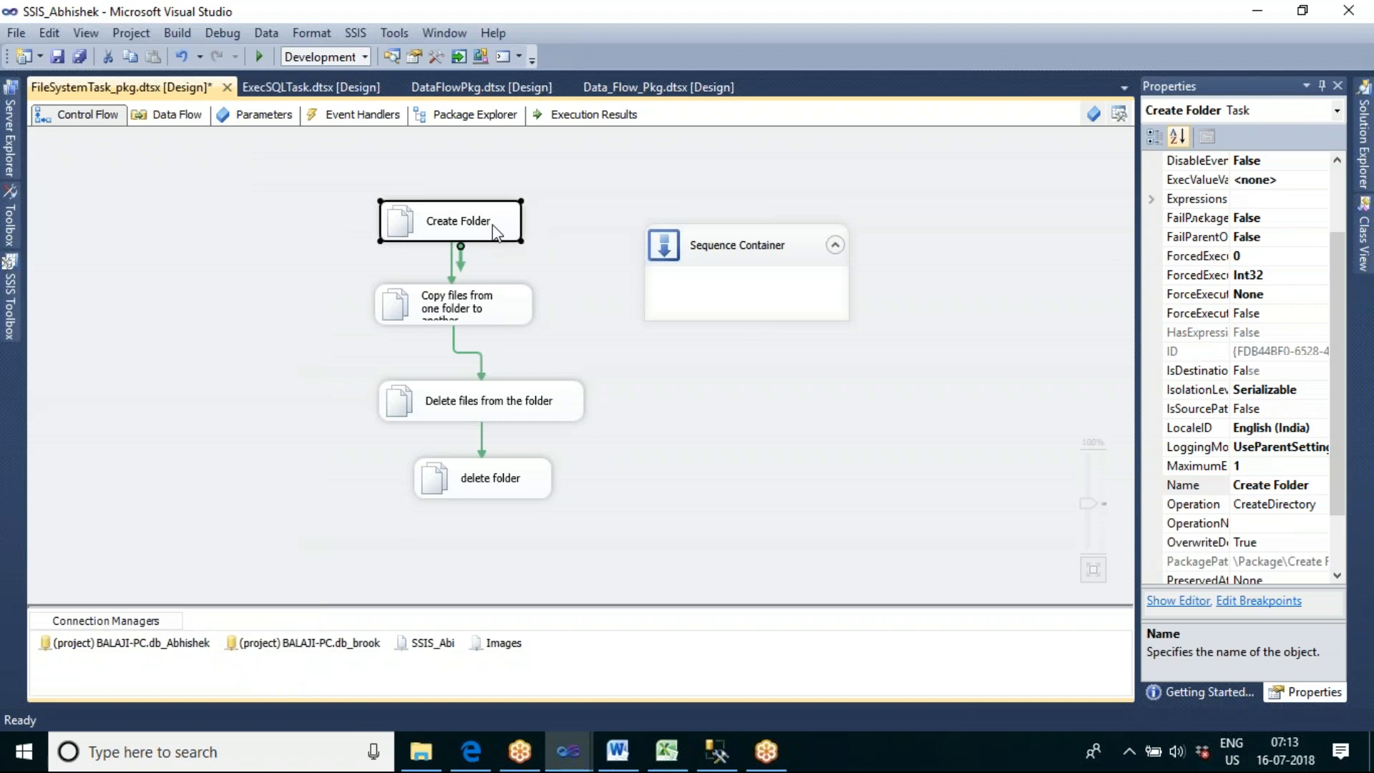
pyautogui.keyDown('ctrl'); pyautogui.click(498, 300); pyautogui.keyUp('ctrl')
pyautogui.keyDown('ctrl'); pyautogui.click(520, 403); pyautogui.keyUp('ctrl')
pyautogui.keyDown('ctrl'); pyautogui.click(514, 478); pyautogui.keyUp('ctrl')
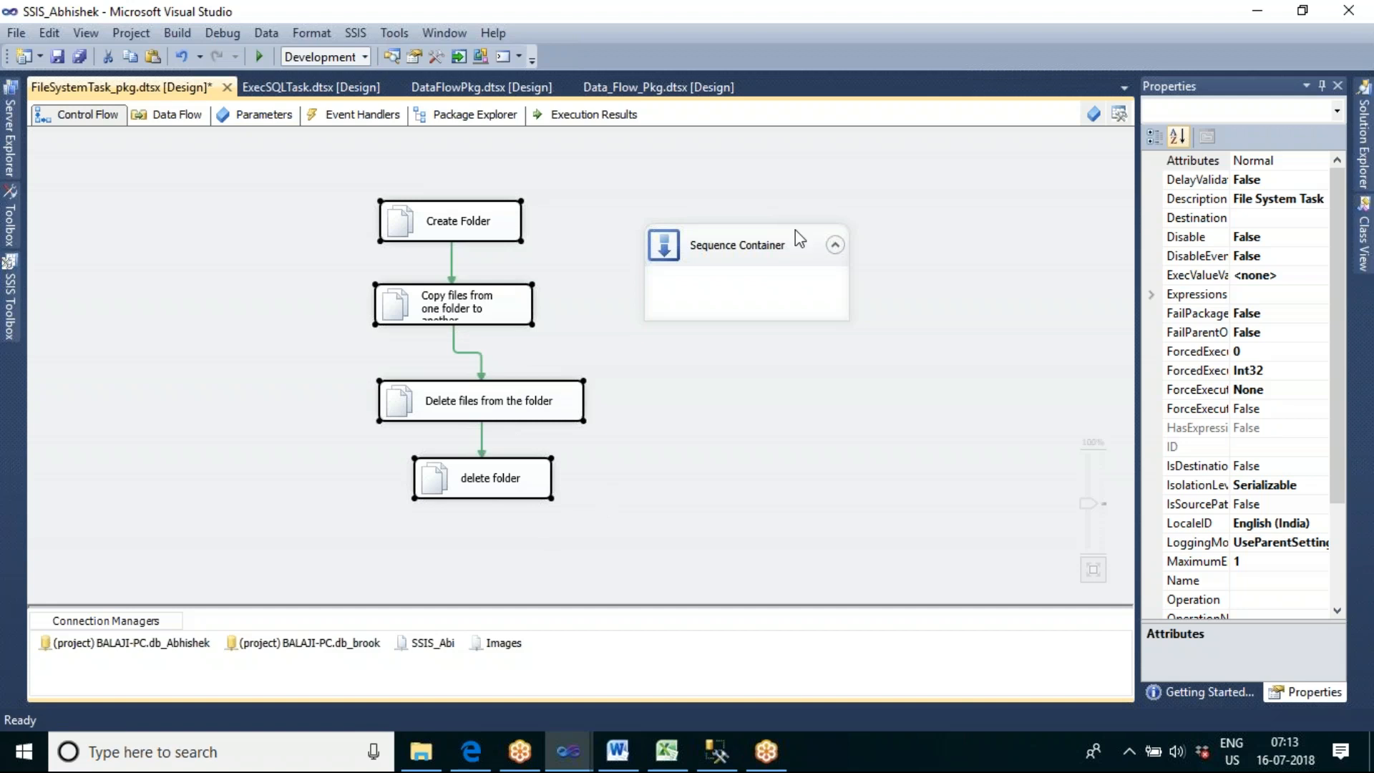
pyautogui.moveTo(776, 254); pyautogui.dragTo(266, 206)
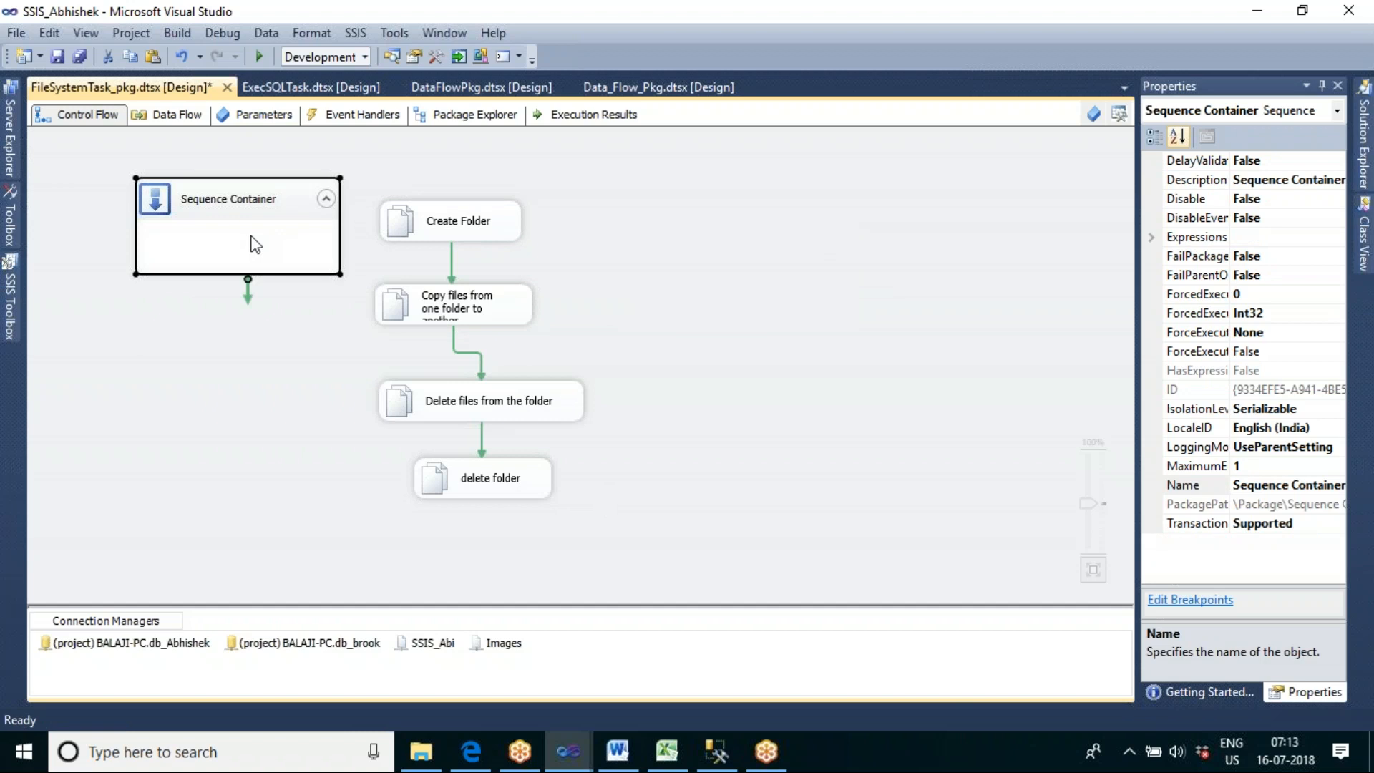
pyautogui.hotkey('ctrl', 'v')
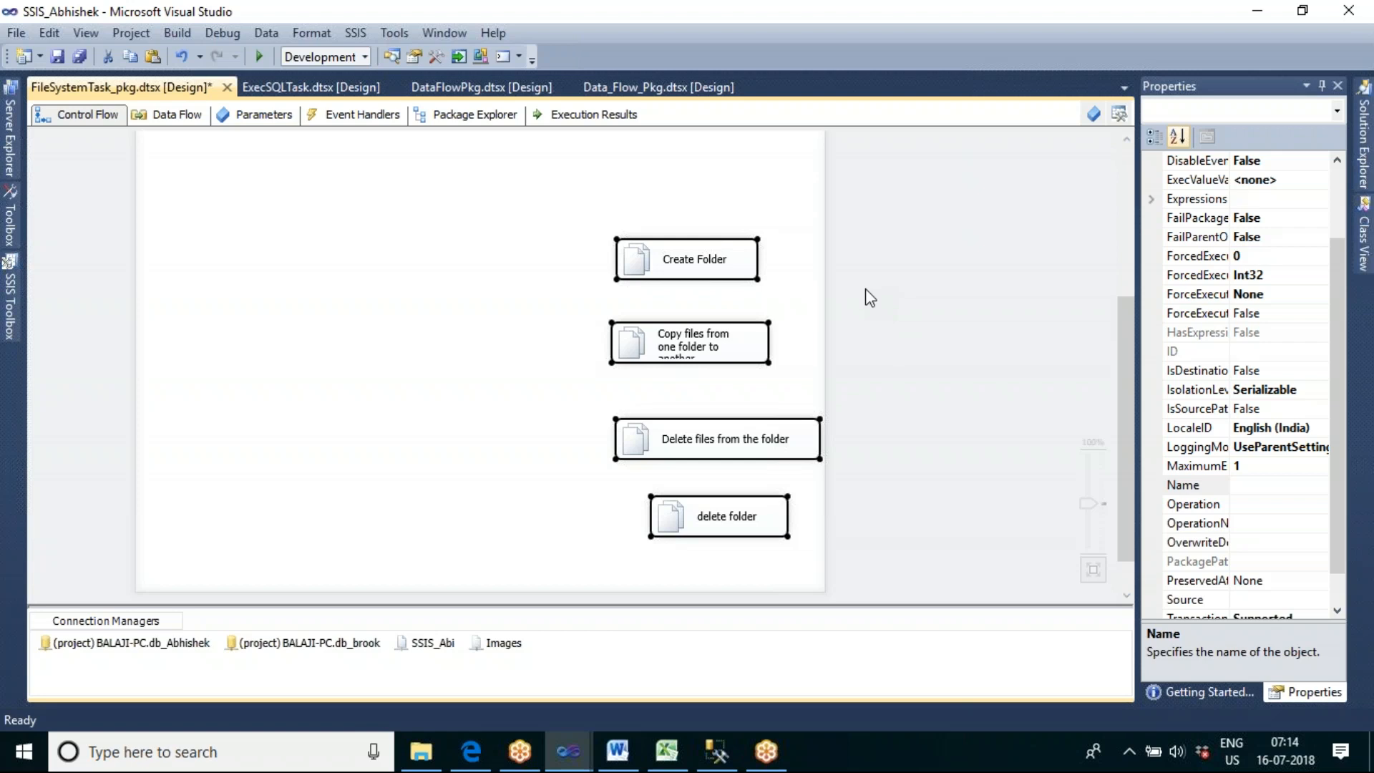
pyautogui.moveTo(744, 259); pyautogui.dragTo(326, 160)
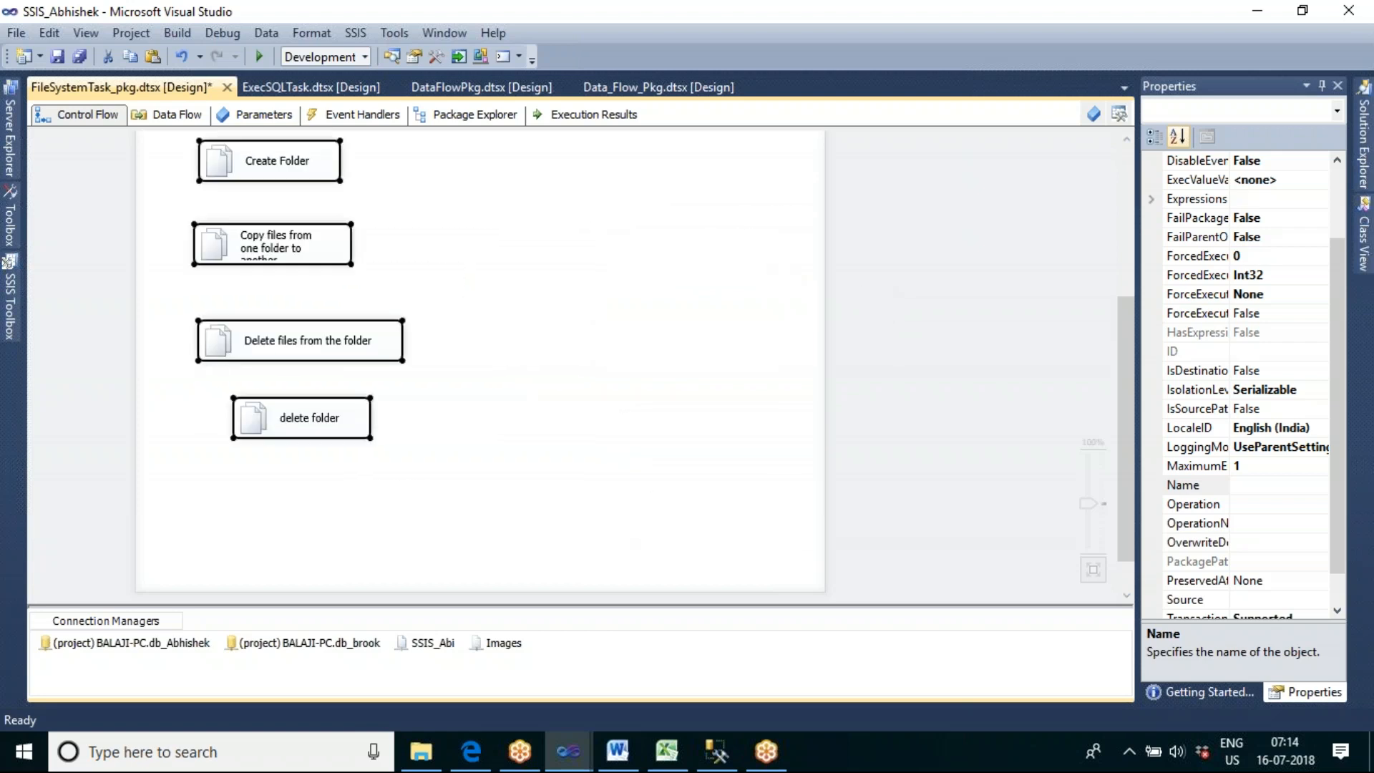
# Collapse and narrow the Sequence Container, with the original four tasks moved out from under it
pyautogui.click(930, 281)
pyautogui.click(1126, 229)
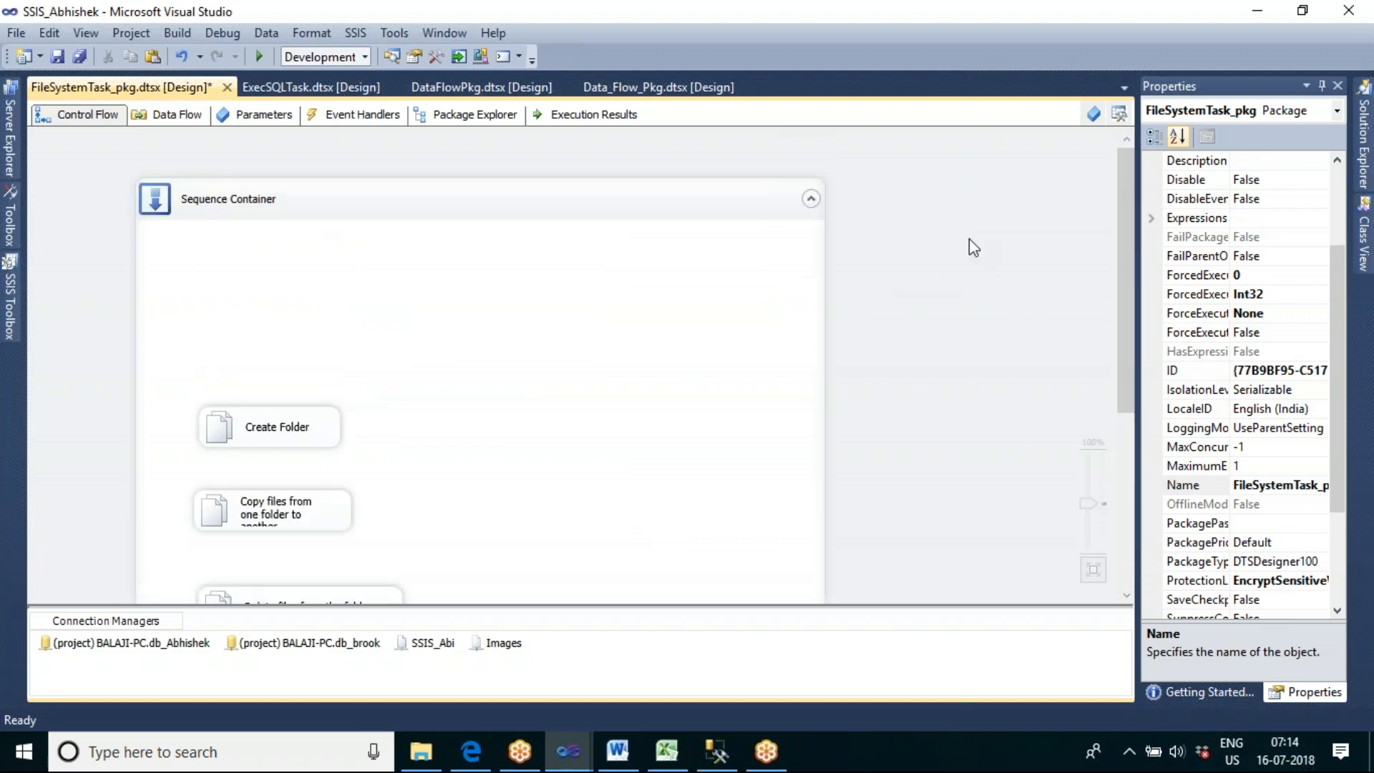
pyautogui.click(817, 214)
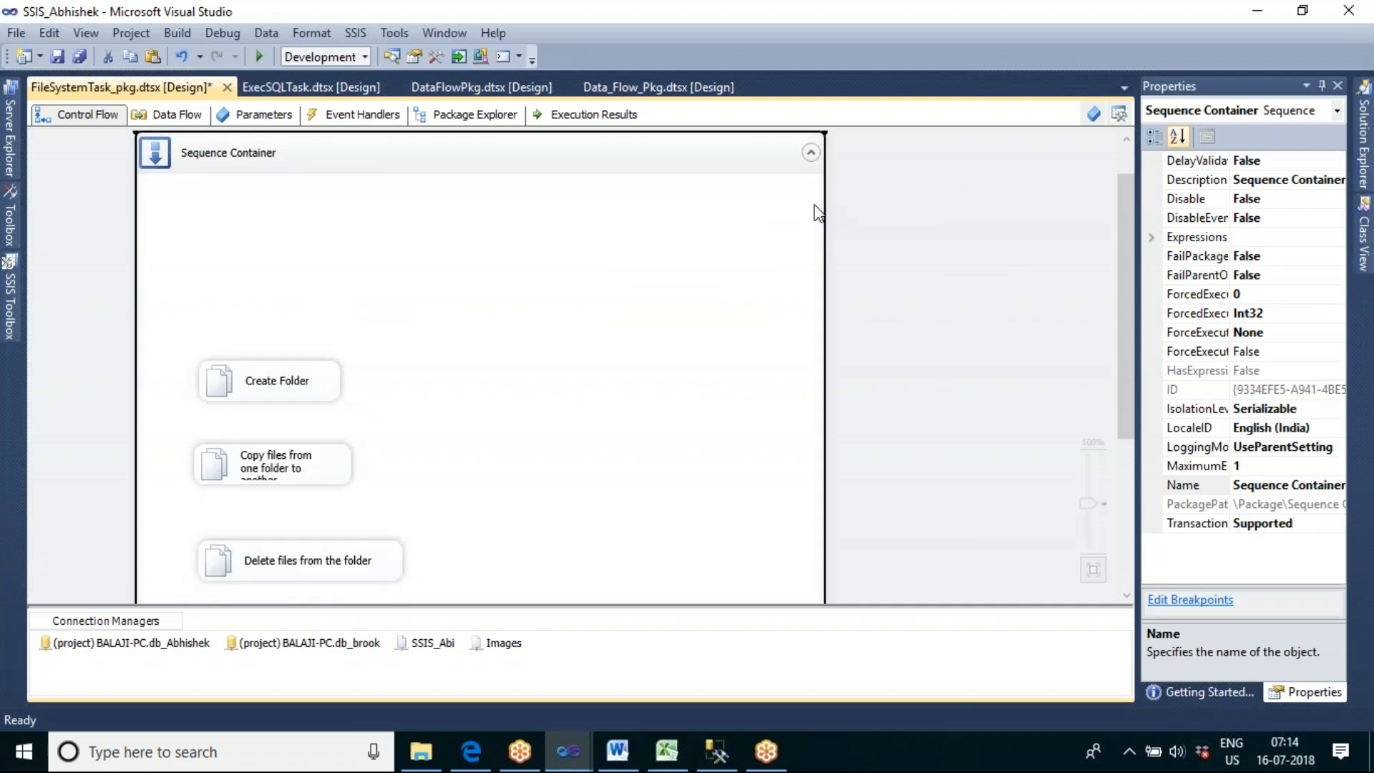
pyautogui.click(811, 152)
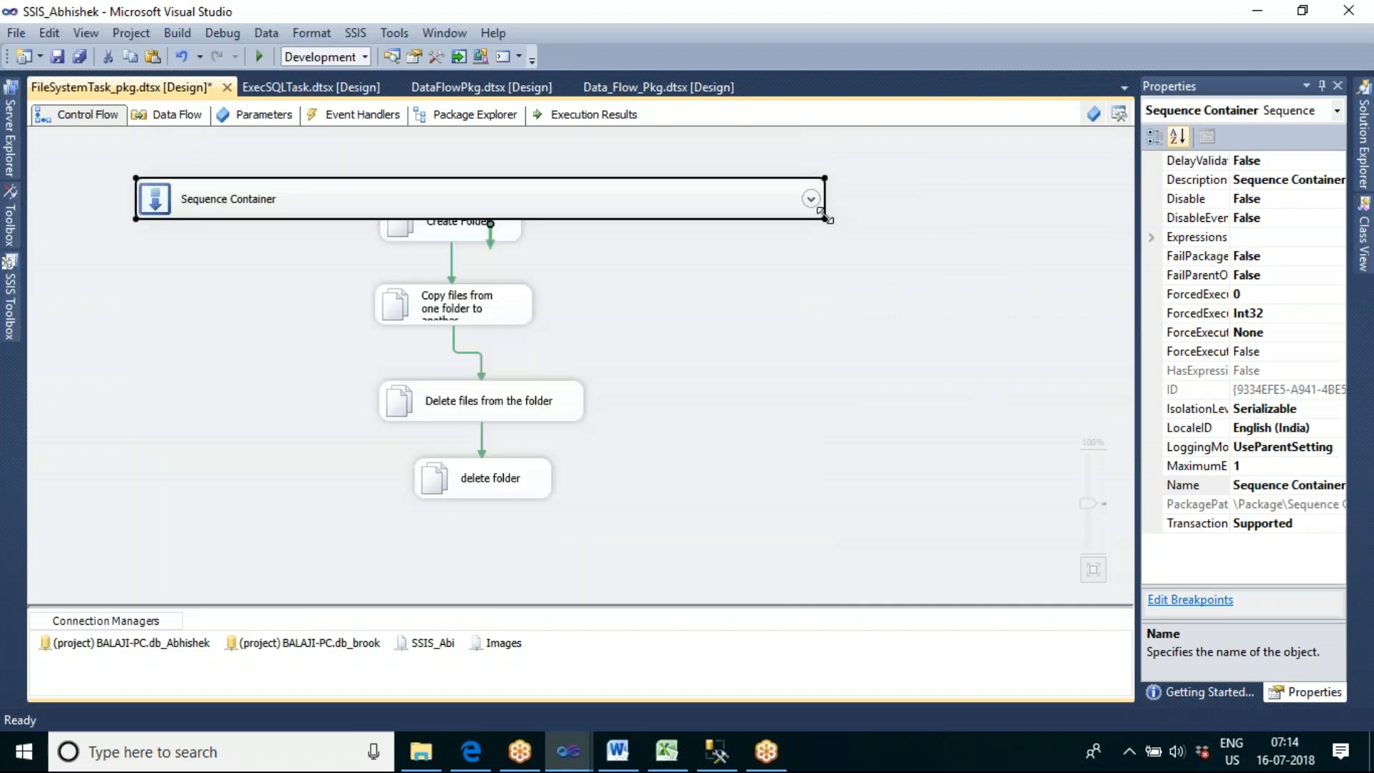
pyautogui.moveTo(825, 214); pyautogui.dragTo(418, 149)
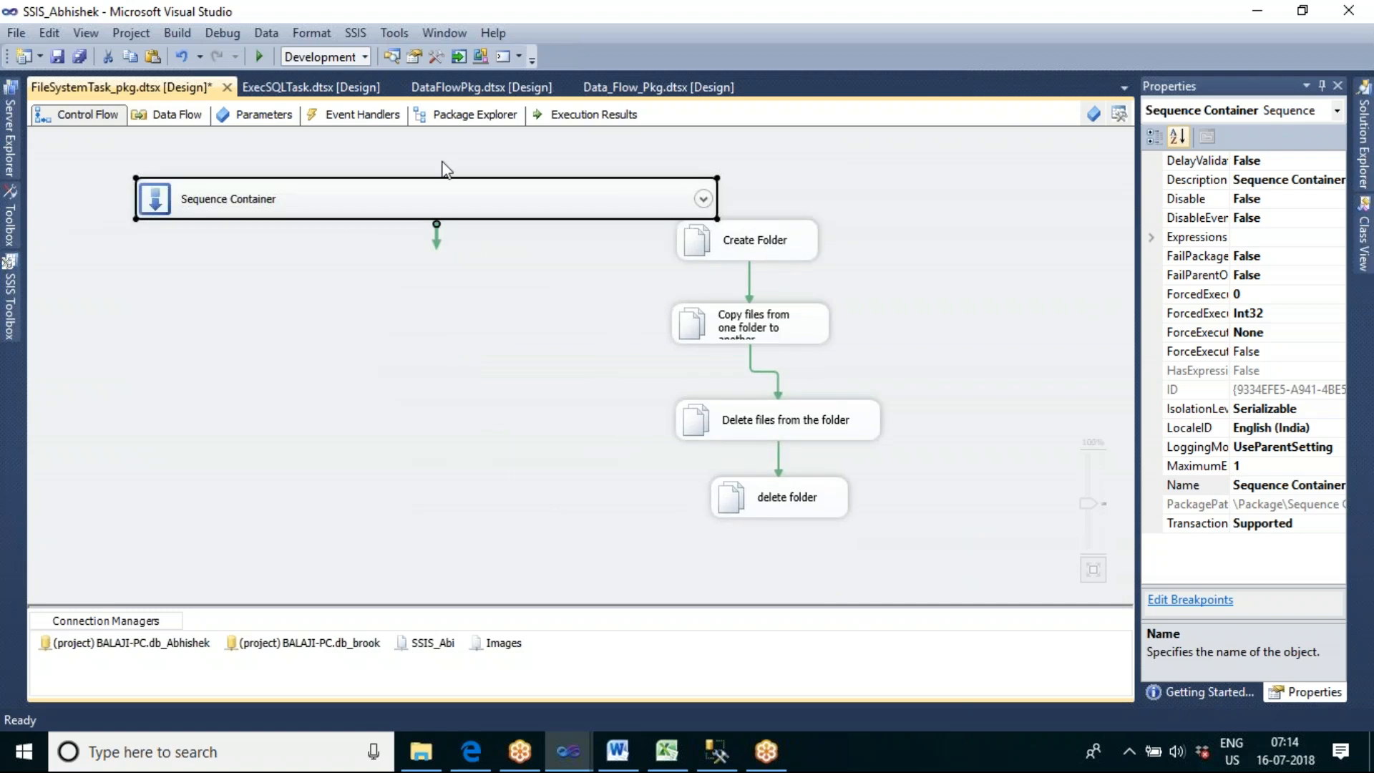
# Delete the original four File System Tasks that lie outside the Sequence Container
pyautogui.click(766, 247)
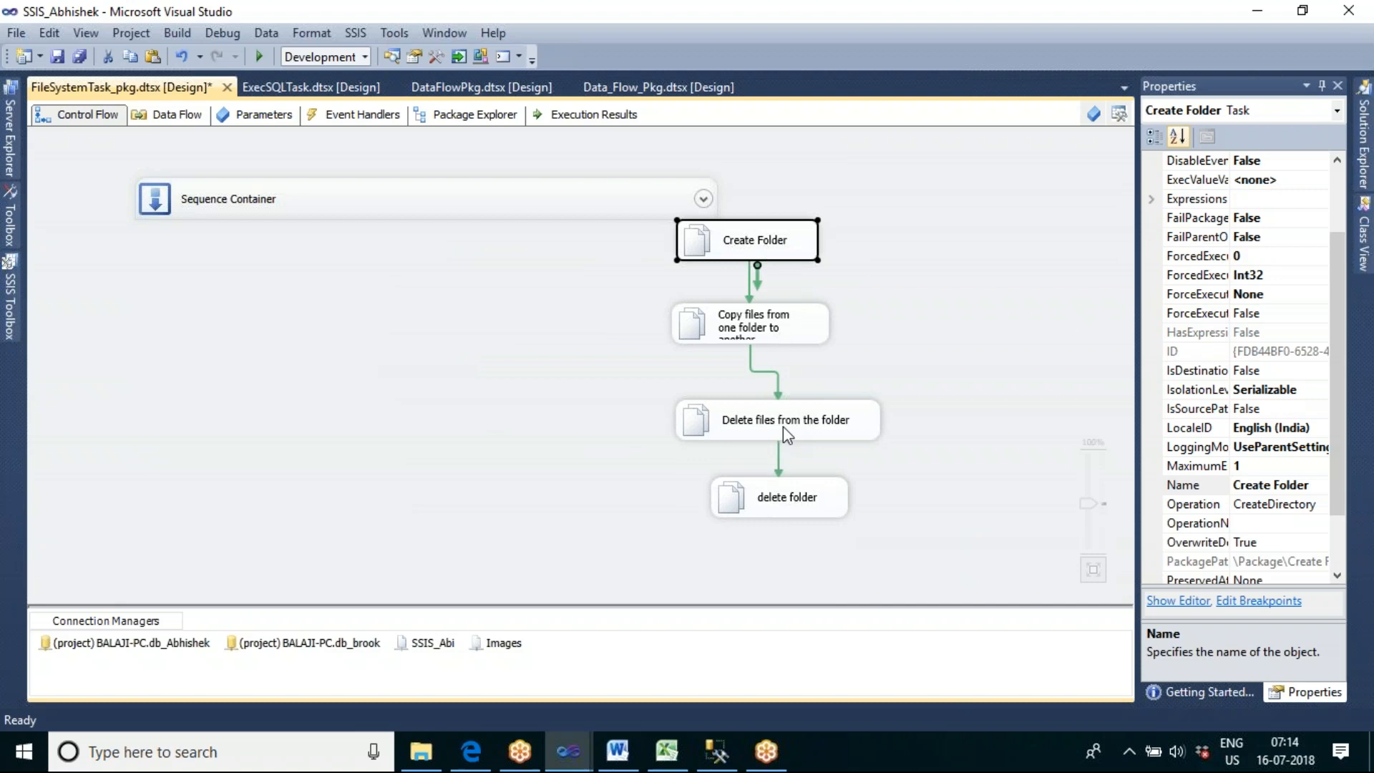
pyautogui.keyDown('ctrl'); pyautogui.click(767, 322); pyautogui.keyUp('ctrl')
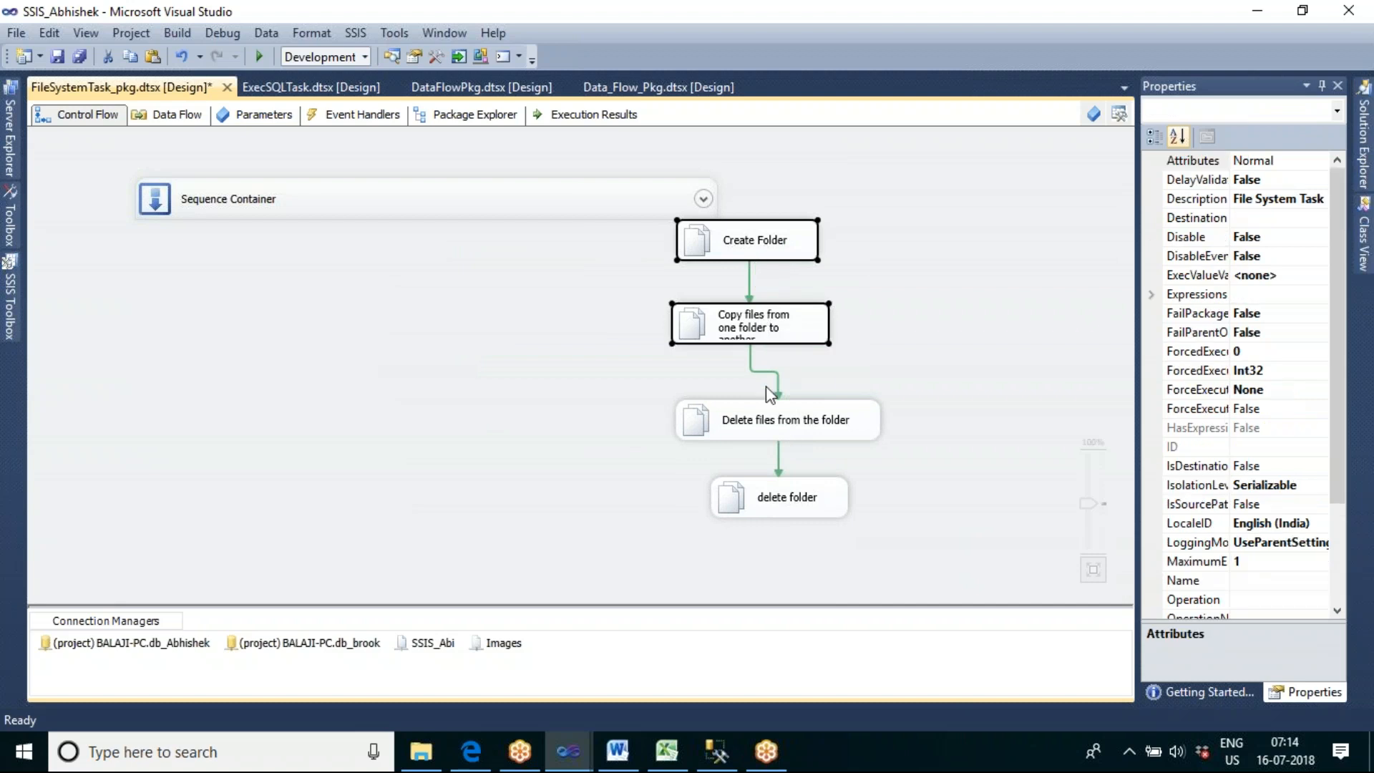
pyautogui.keyDown('ctrl'); pyautogui.click(766, 419); pyautogui.keyUp('ctrl')
pyautogui.keyDown('ctrl'); pyautogui.click(773, 500); pyautogui.keyUp('ctrl')
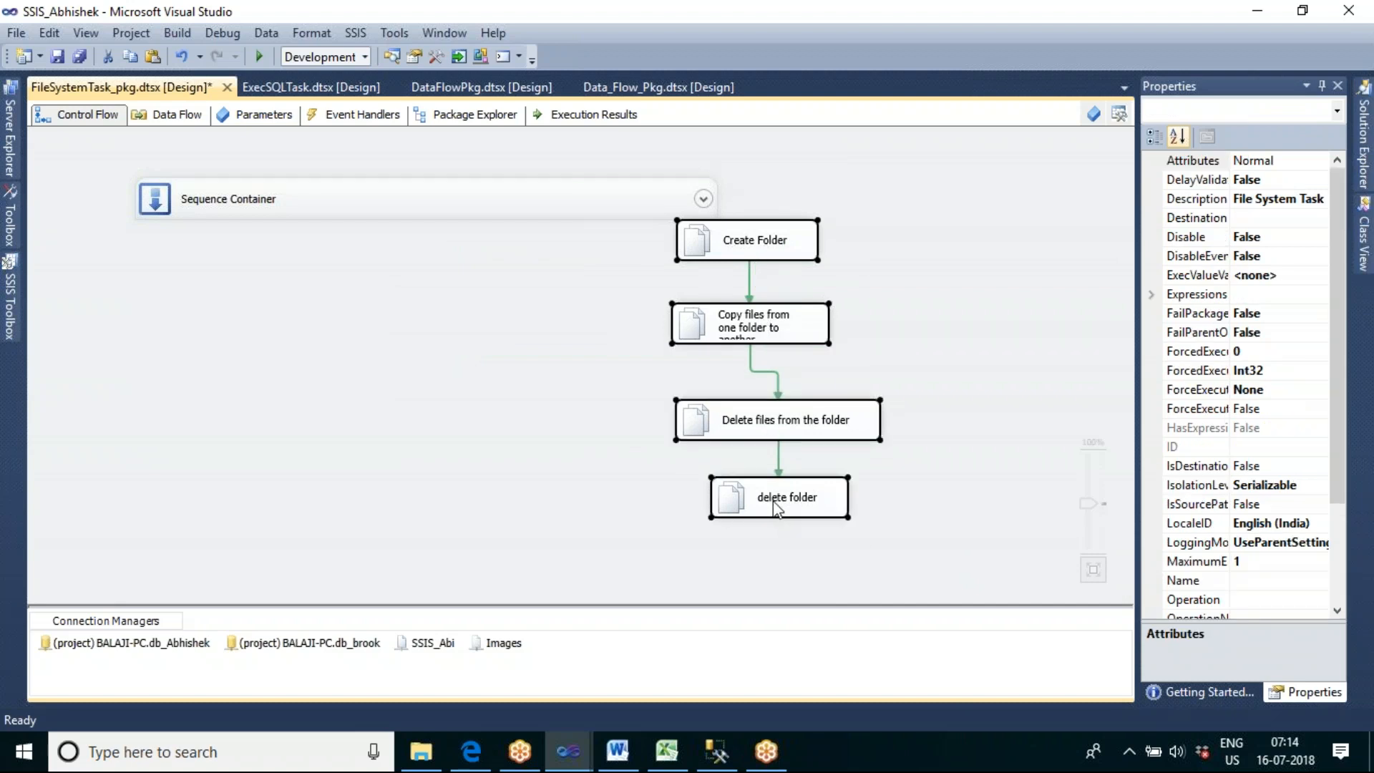
pyautogui.press('Delete')
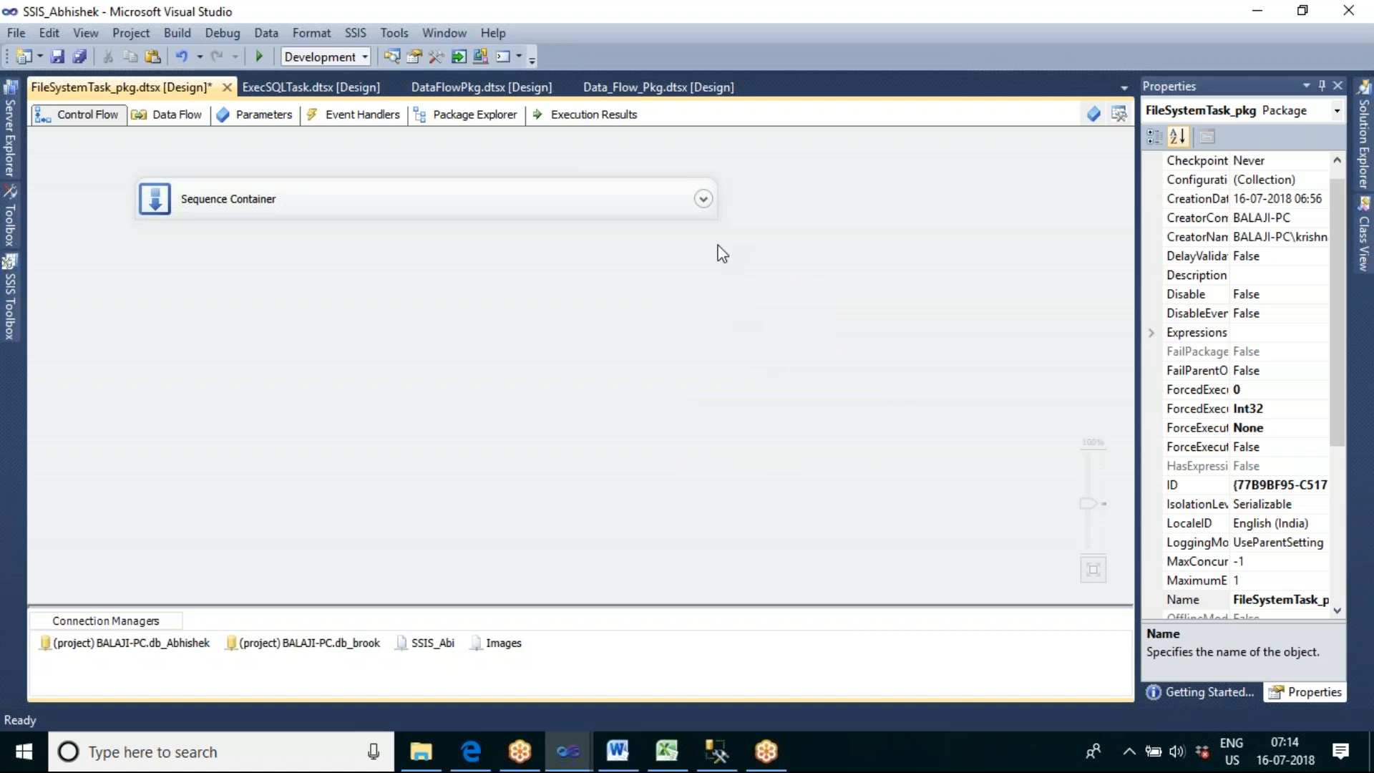
# Expand the Sequence Container to check the tasks inside it, and collapse it again
pyautogui.click(705, 212)
pyautogui.click(702, 198)
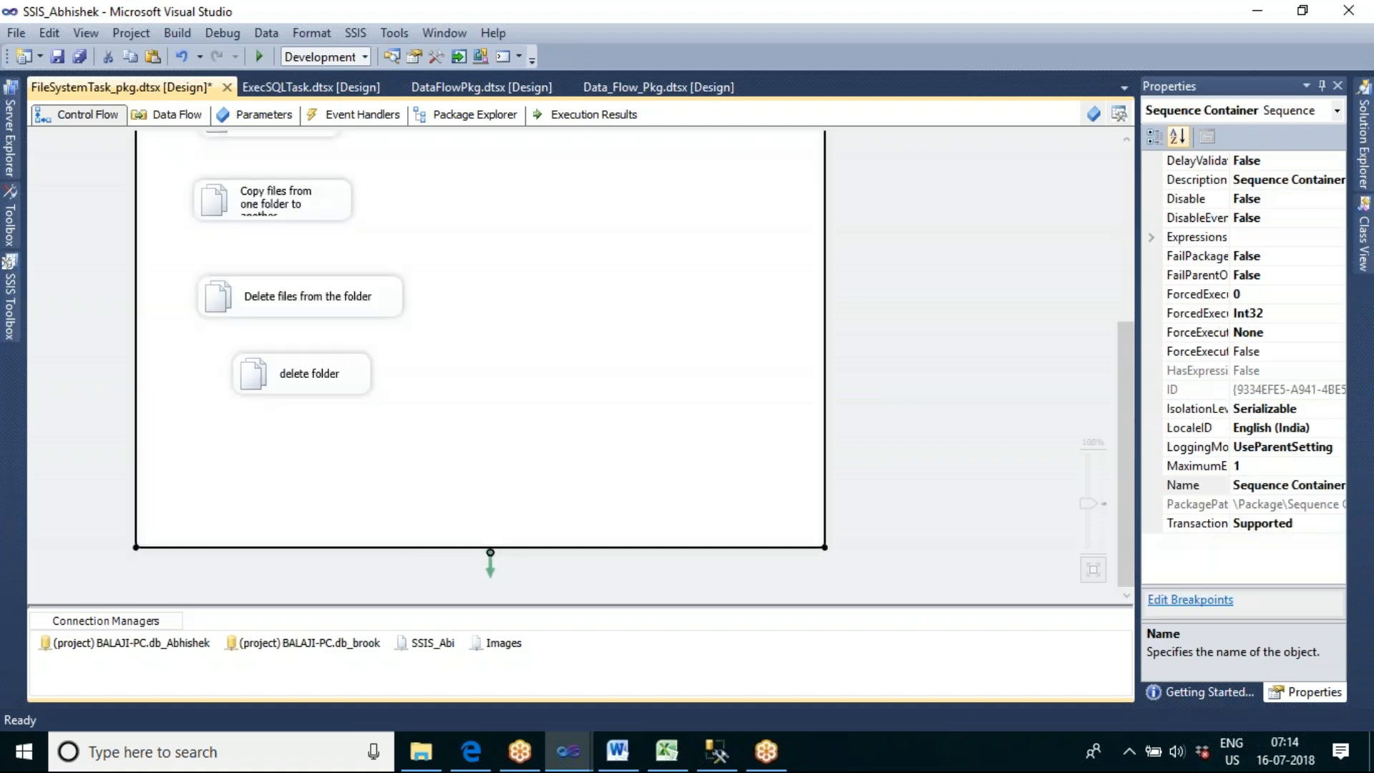
pyautogui.click(1128, 202)
pyautogui.click(810, 199)
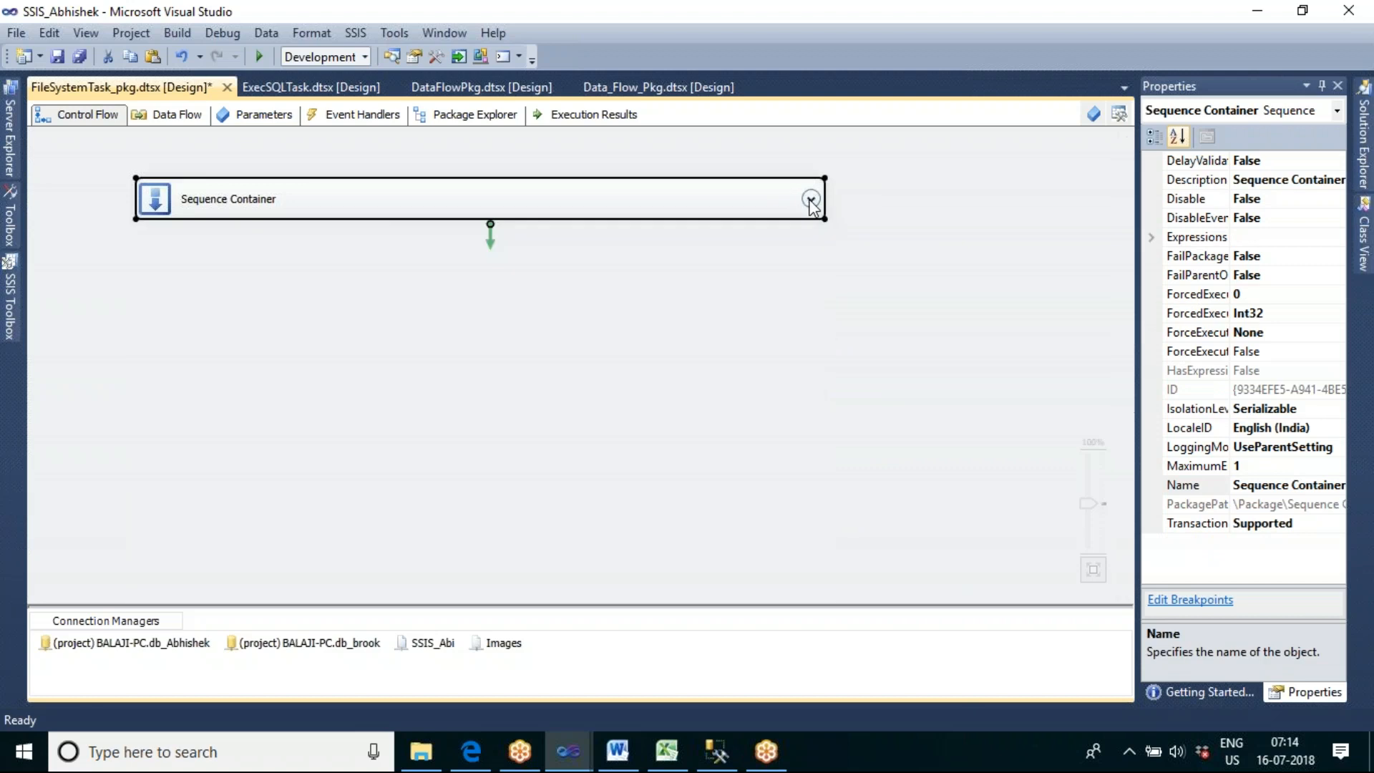
# Add a new File System Task below the collapsed Sequence Container and set its operation to Create directory
pyautogui.click(351, 343)
pyautogui.click(10, 329)
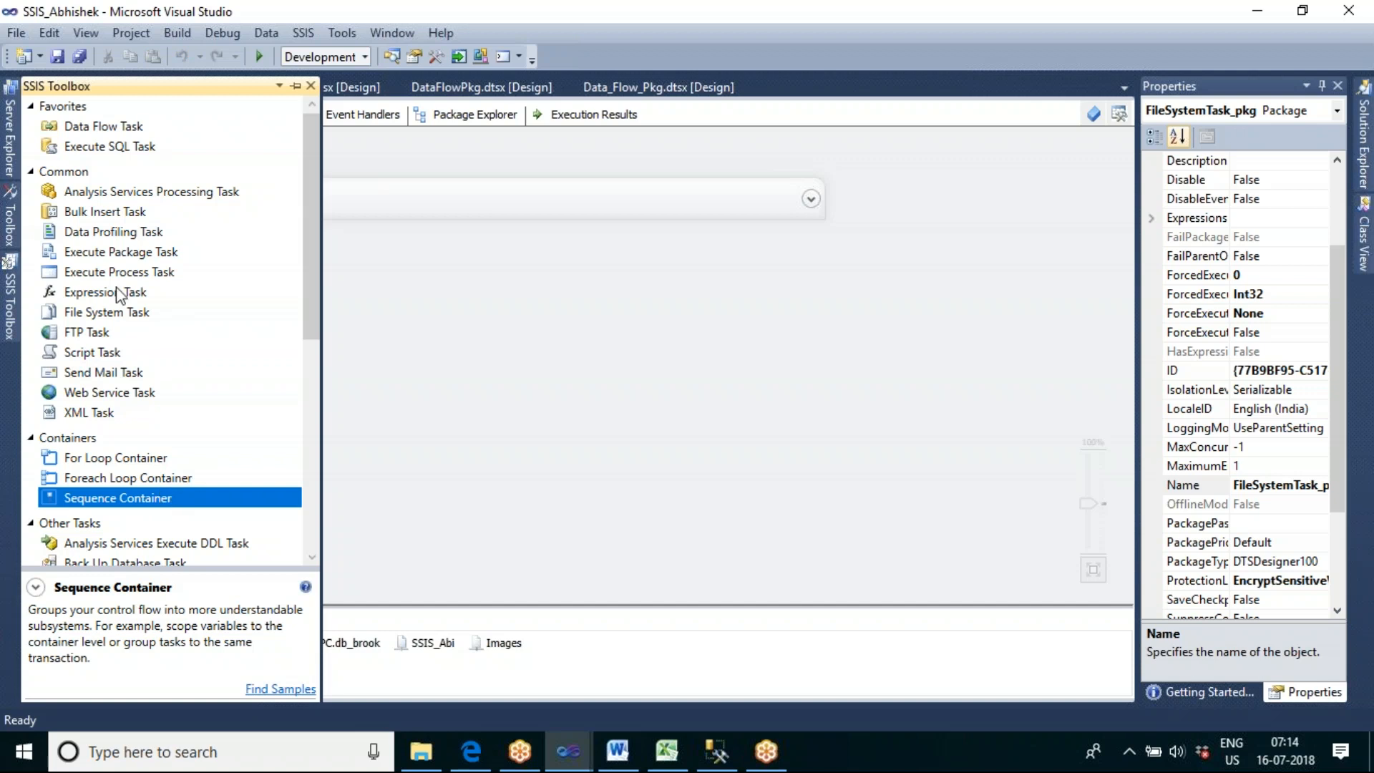
pyautogui.moveTo(115, 312); pyautogui.dragTo(441, 259)
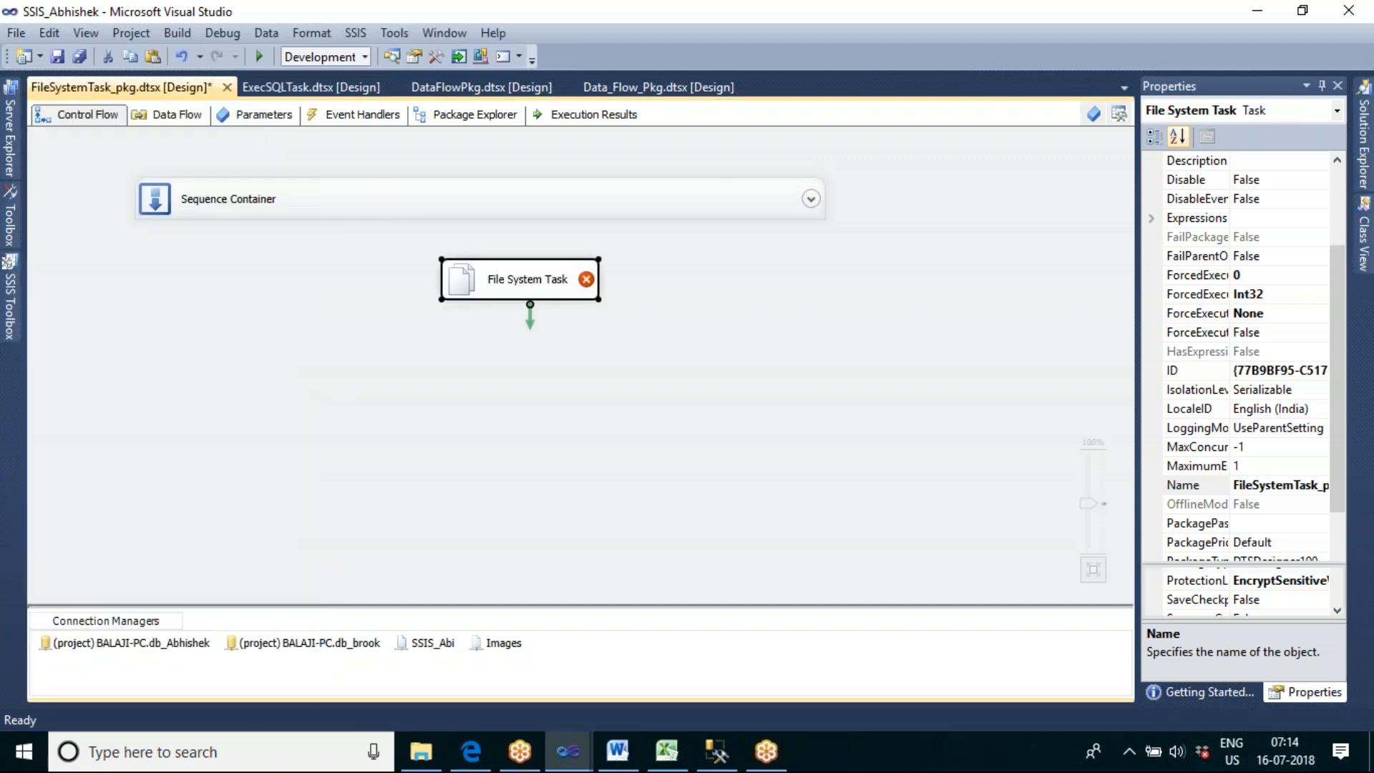
pyautogui.click(503, 321)
pyautogui.doubleClick(521, 293)
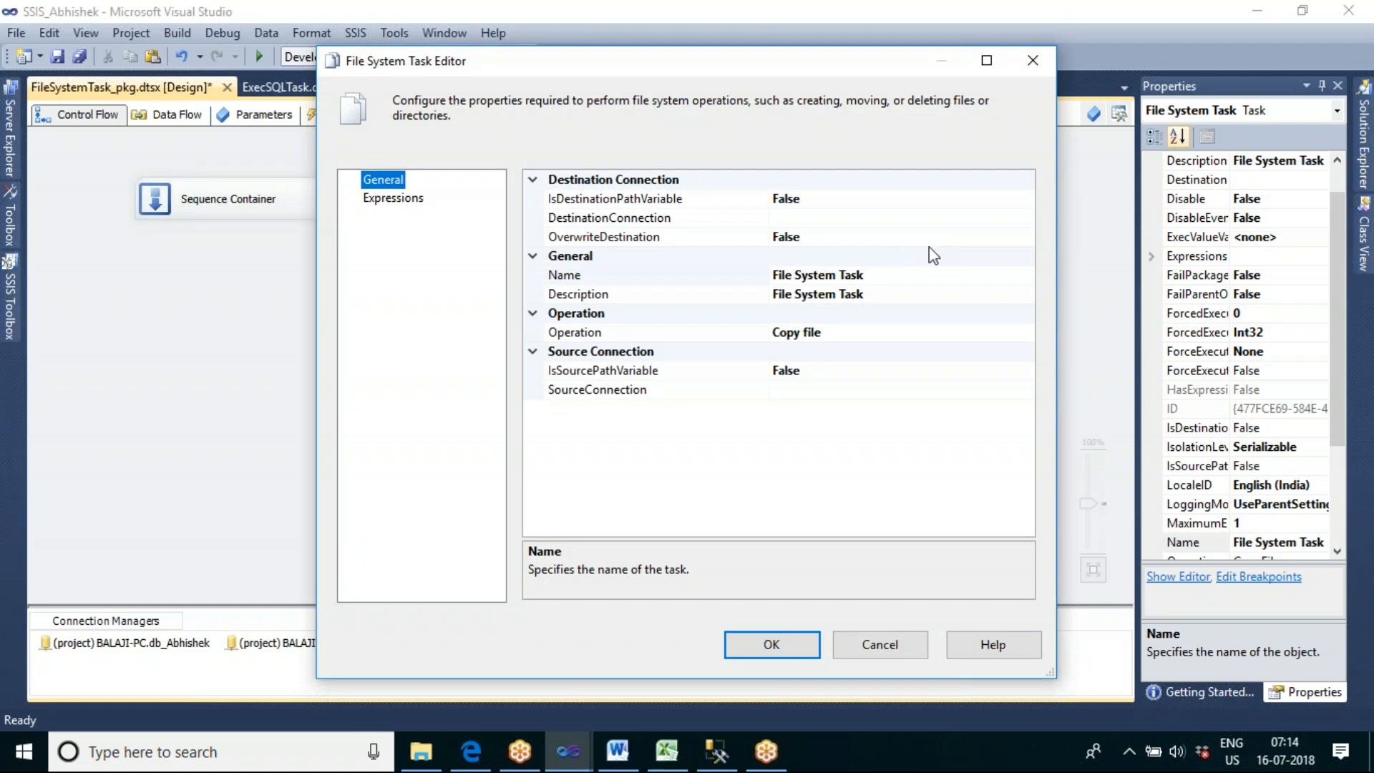
pyautogui.click(932, 334)
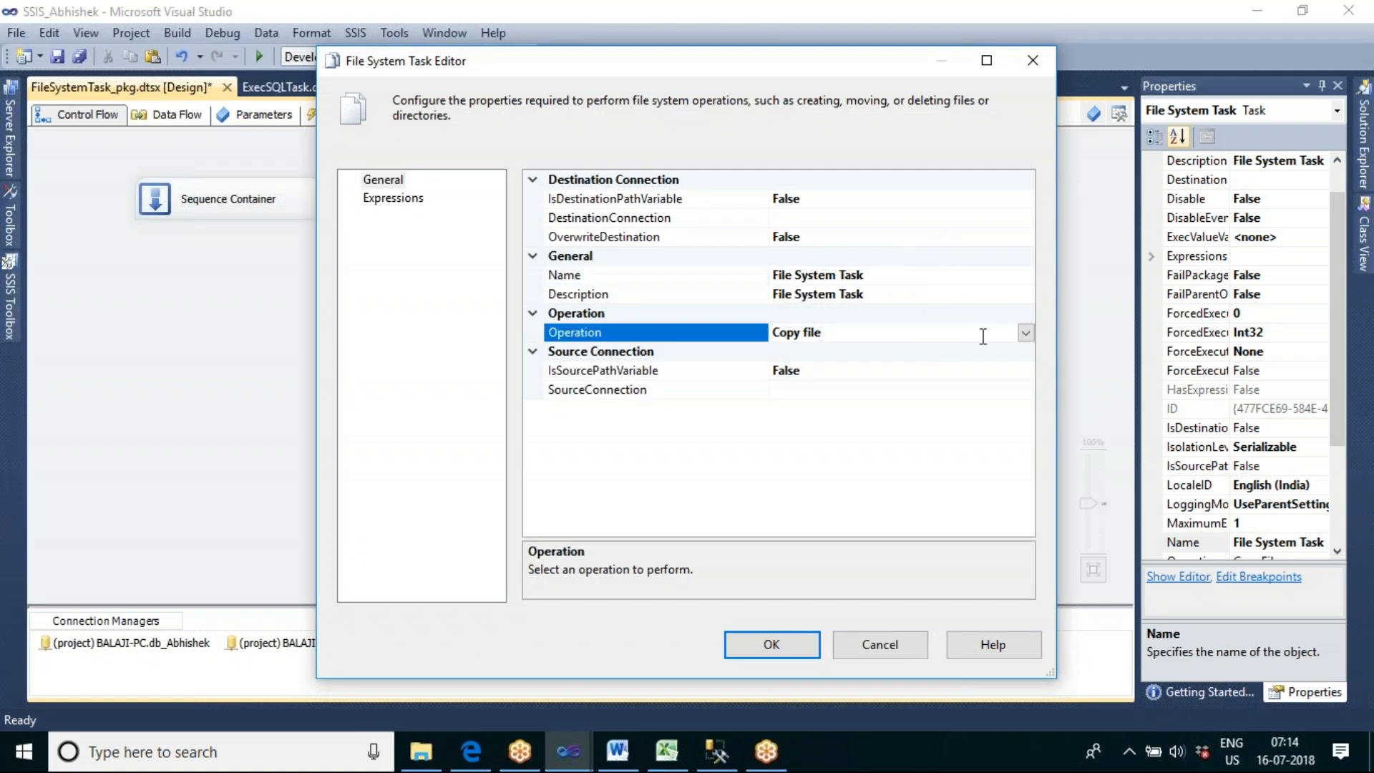
pyautogui.click(1024, 335)
pyautogui.click(819, 396)
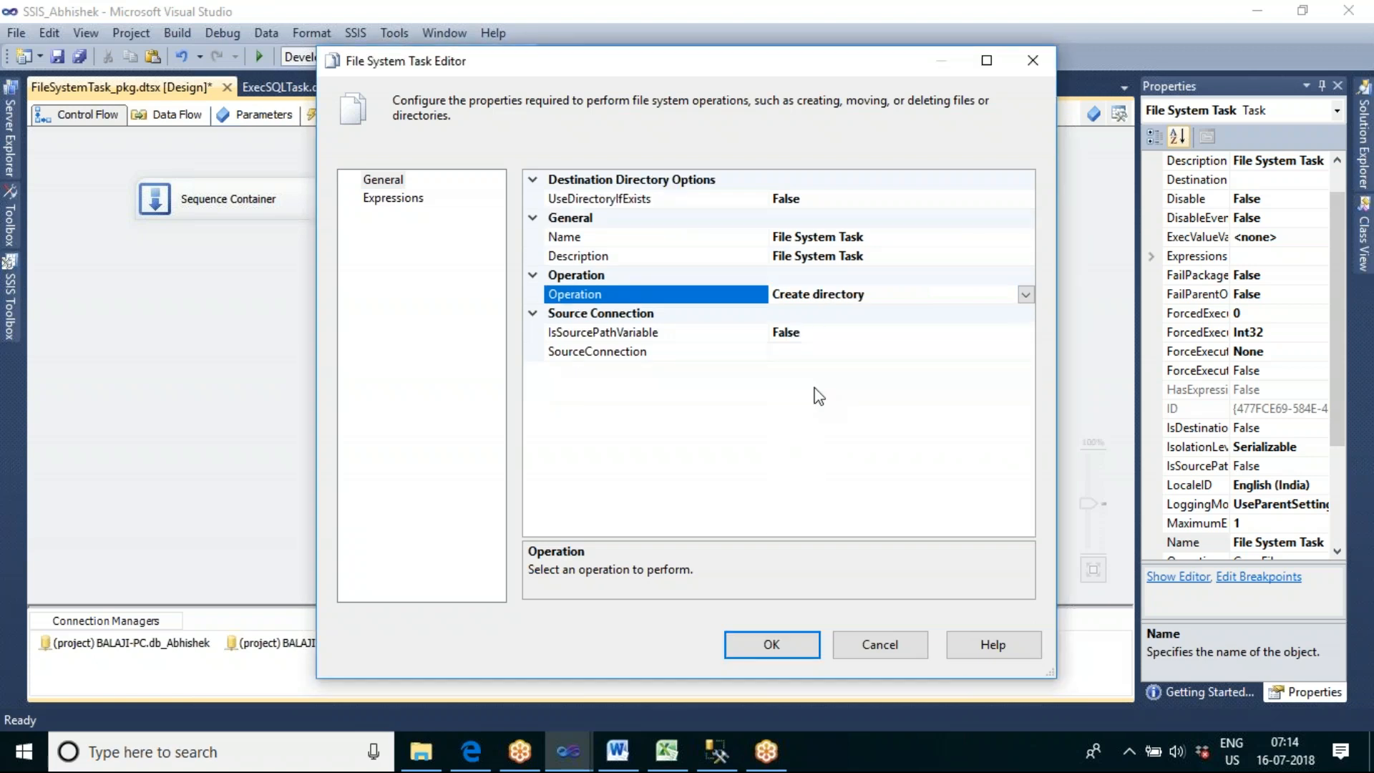
# Name the new File System Task "Create folder" in its editor
pyautogui.click(812, 201)
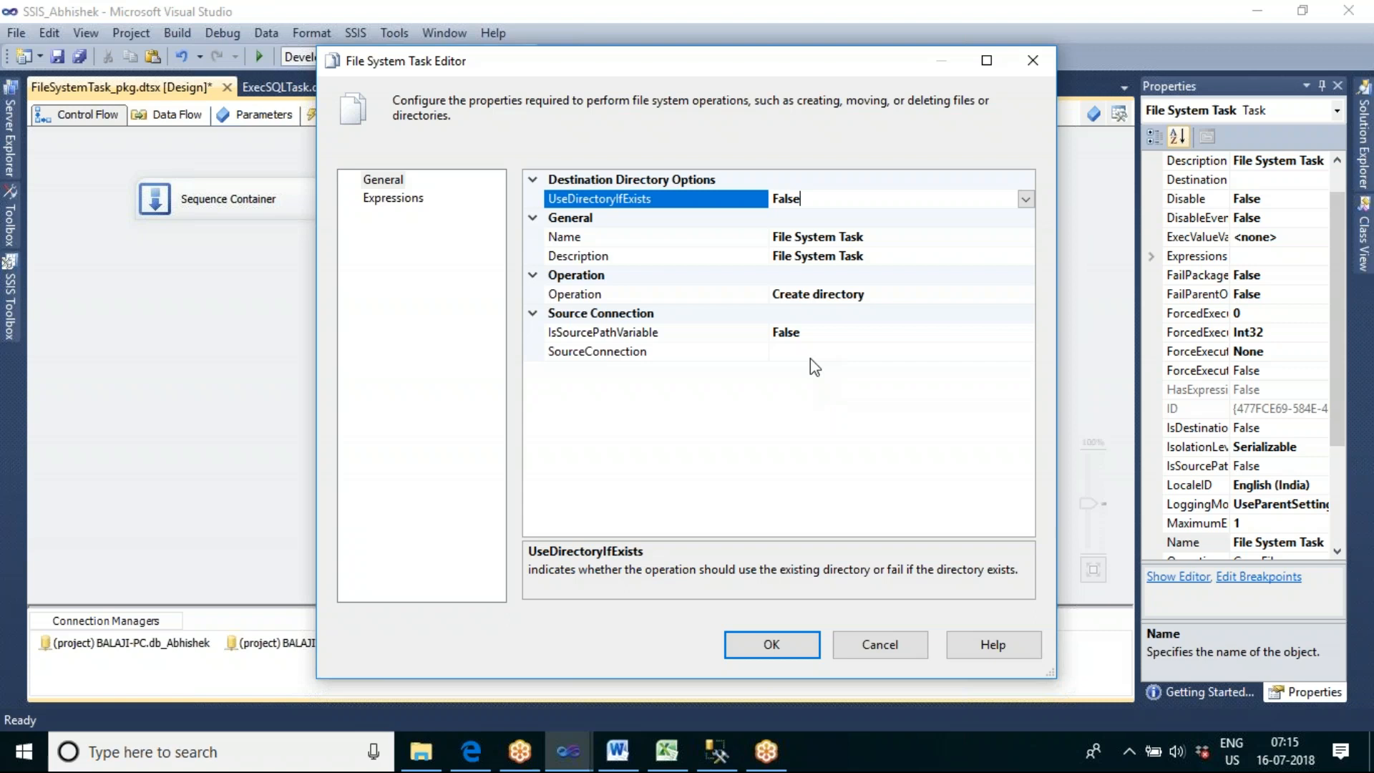
pyautogui.click(883, 238)
pyautogui.press('BackSpace')
pyautogui.press('BackSpace')
pyautogui.press('BackSpace')
pyautogui.press('BackSpace')
pyautogui.press('BackSpace')
pyautogui.press('BackSpace')
pyautogui.press('BackSpace')
pyautogui.press('BackSpace')
pyautogui.press('BackSpace')
pyautogui.press('BackSpace')
pyautogui.press('BackSpace')
pyautogui.press('BackSpace')
pyautogui.press('BackSpace')
pyautogui.press('BackSpace')
pyautogui.press('BackSpace')
pyautogui.press('BackSpace')
pyautogui.write('Crete')
pyautogui.press('BackSpace')
pyautogui.press('BackSpace')
pyautogui.write('ate folder')
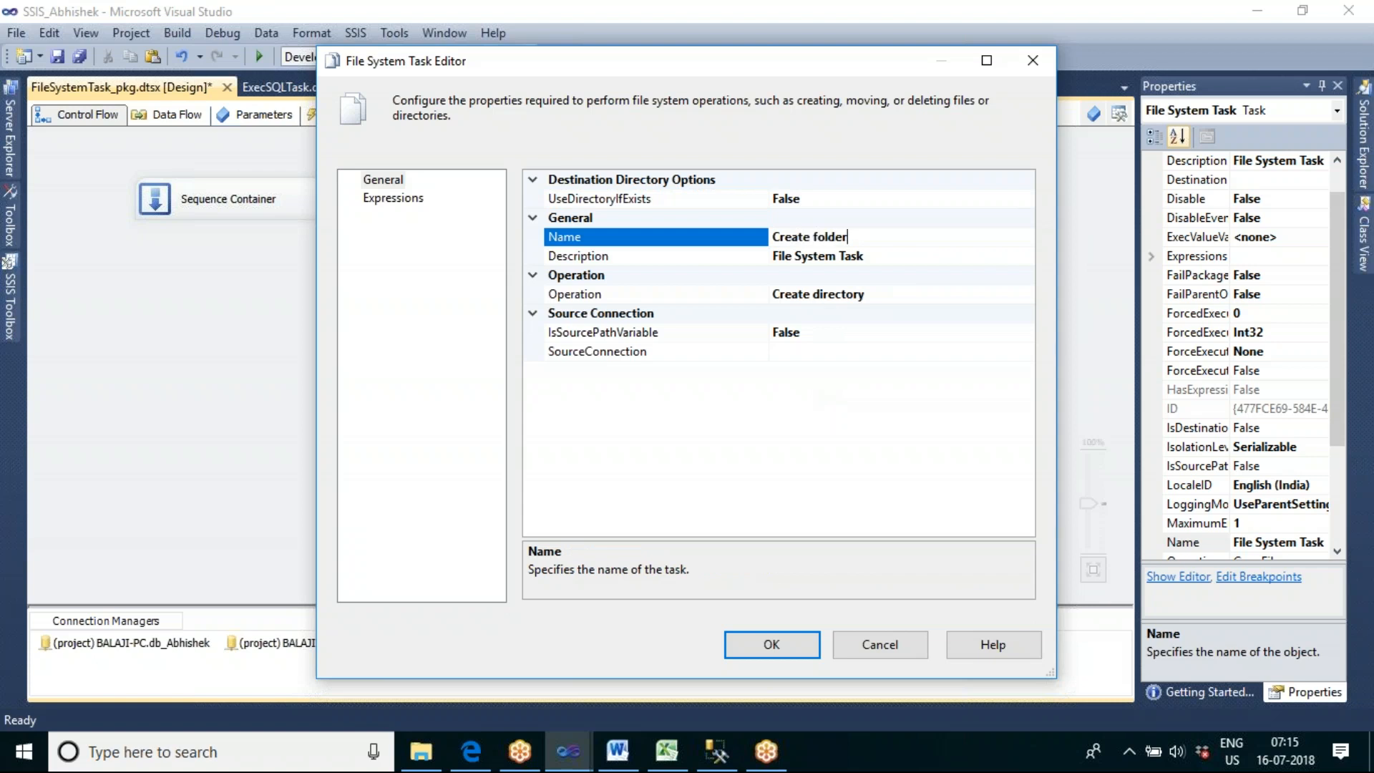
# Set the Create folder task's source connection to SSIS_Abi and UseDirectoryIfExists to True, and accept the settings
pyautogui.click(840, 351)
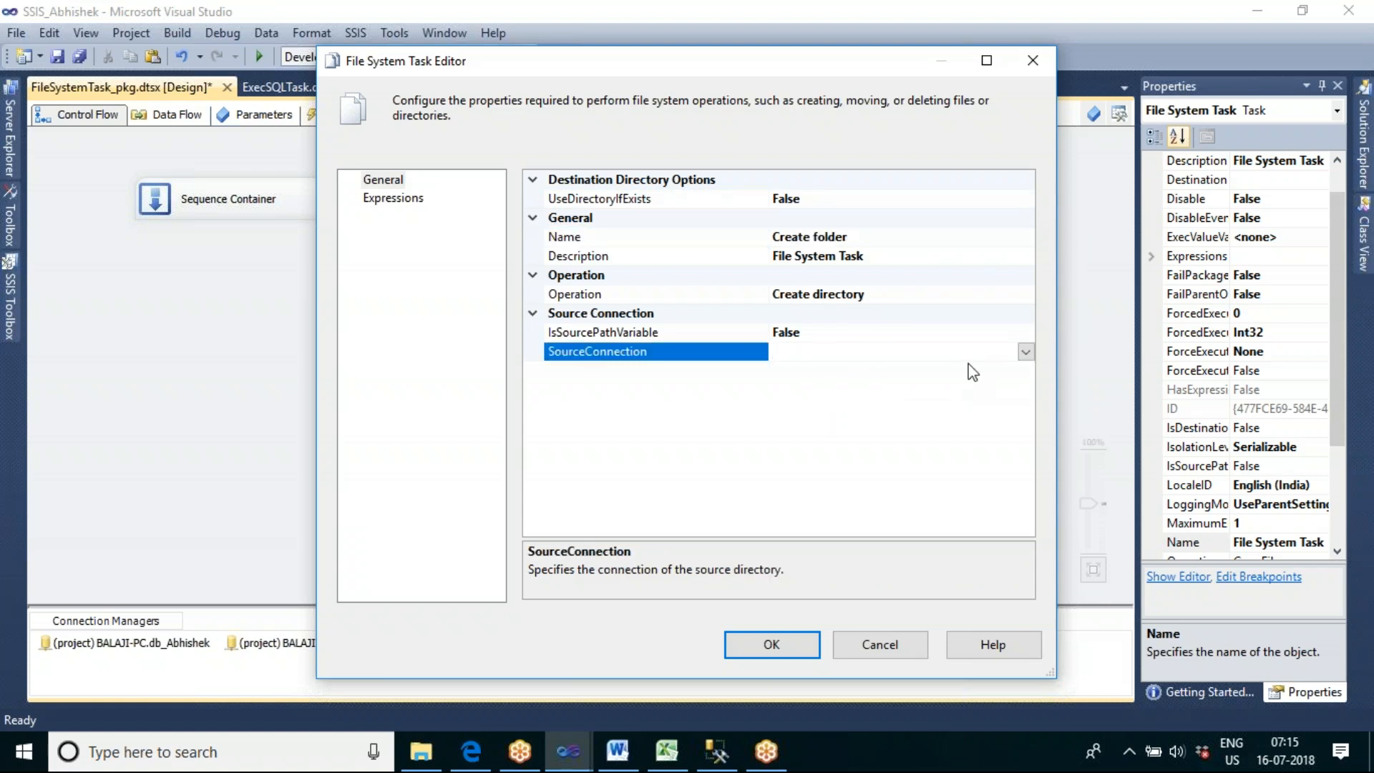
pyautogui.click(1024, 351)
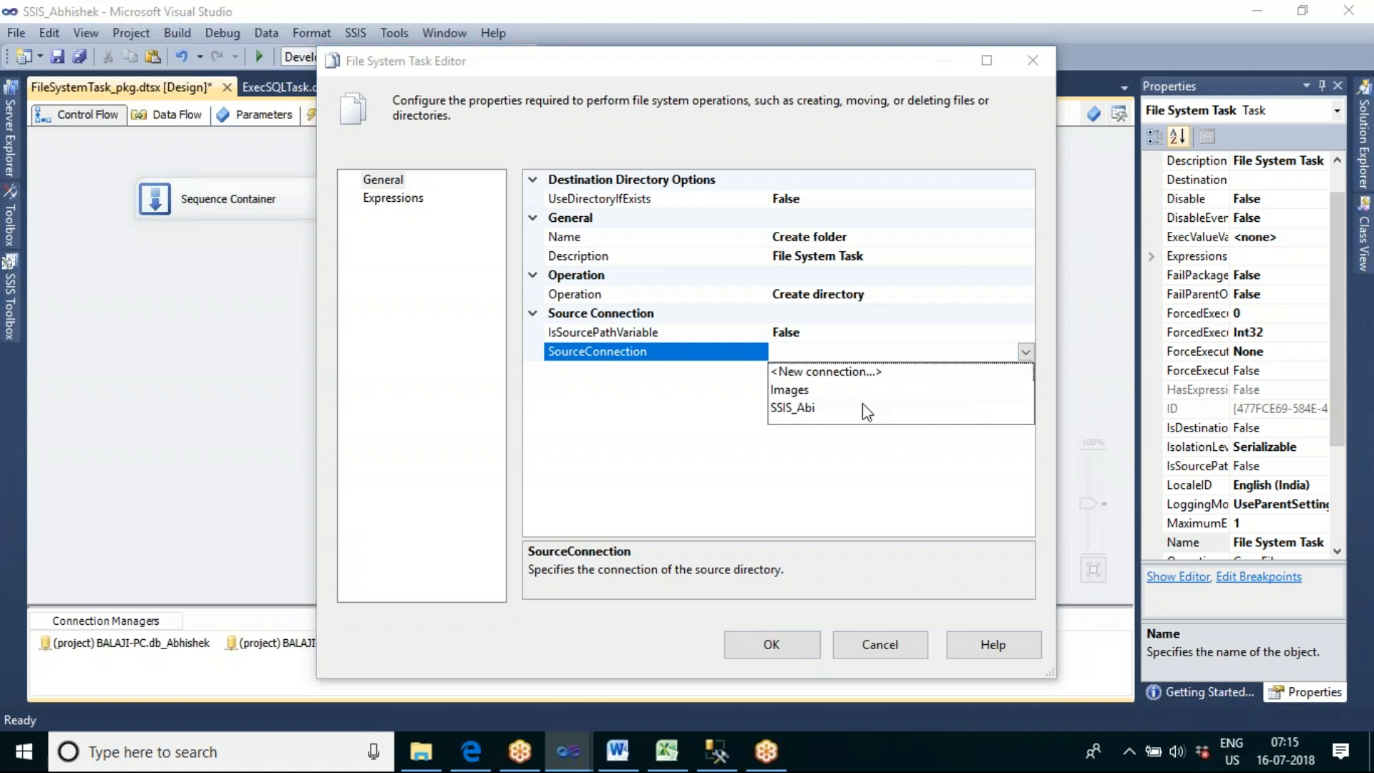
pyautogui.click(808, 407)
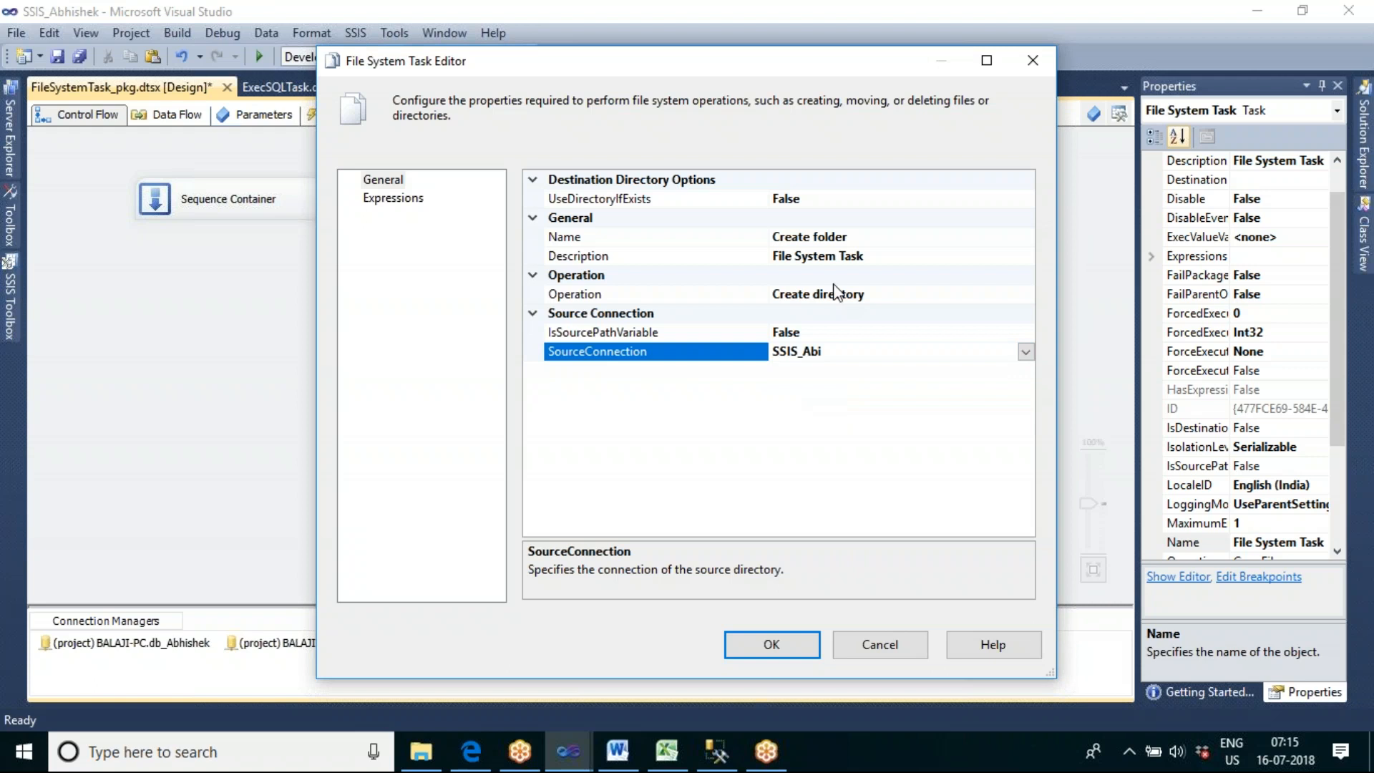
pyautogui.click(858, 203)
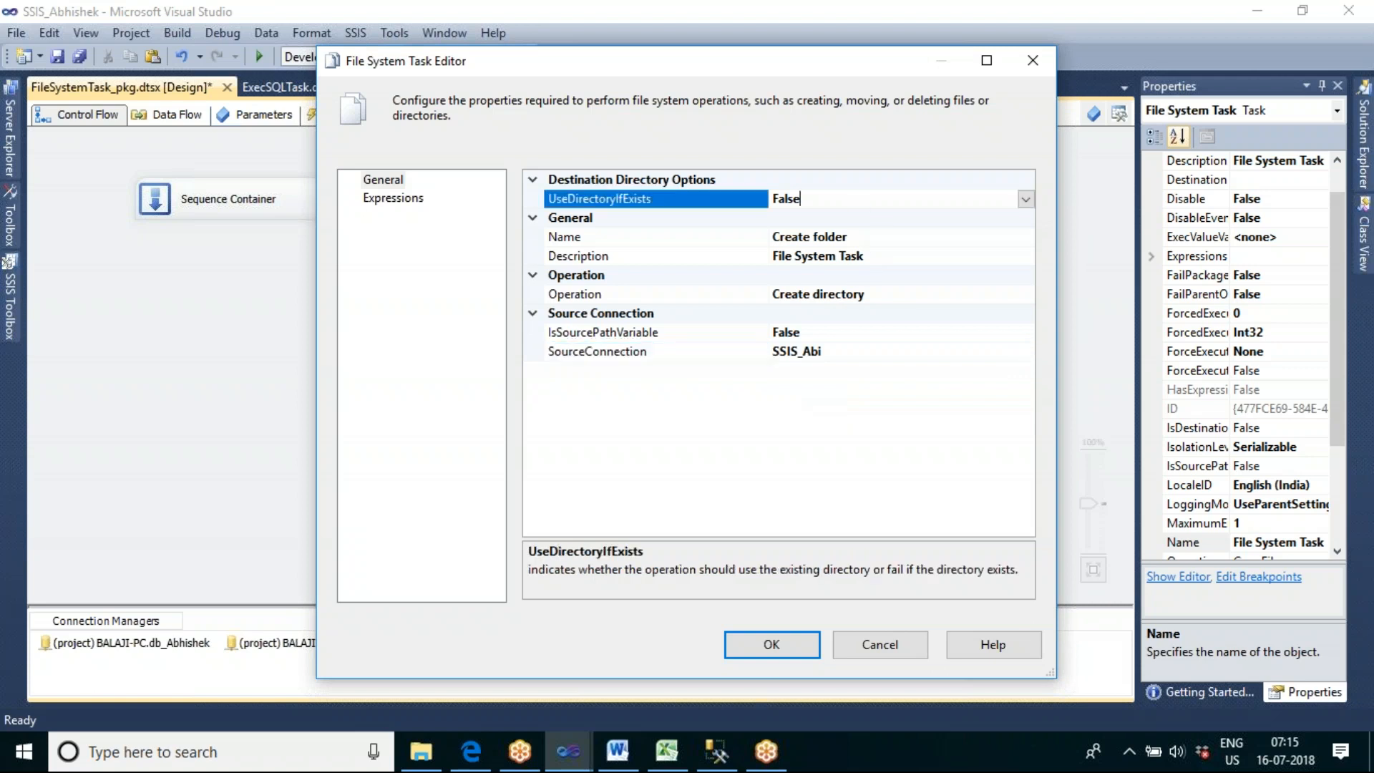
pyautogui.click(1024, 199)
pyautogui.click(929, 219)
pyautogui.click(770, 644)
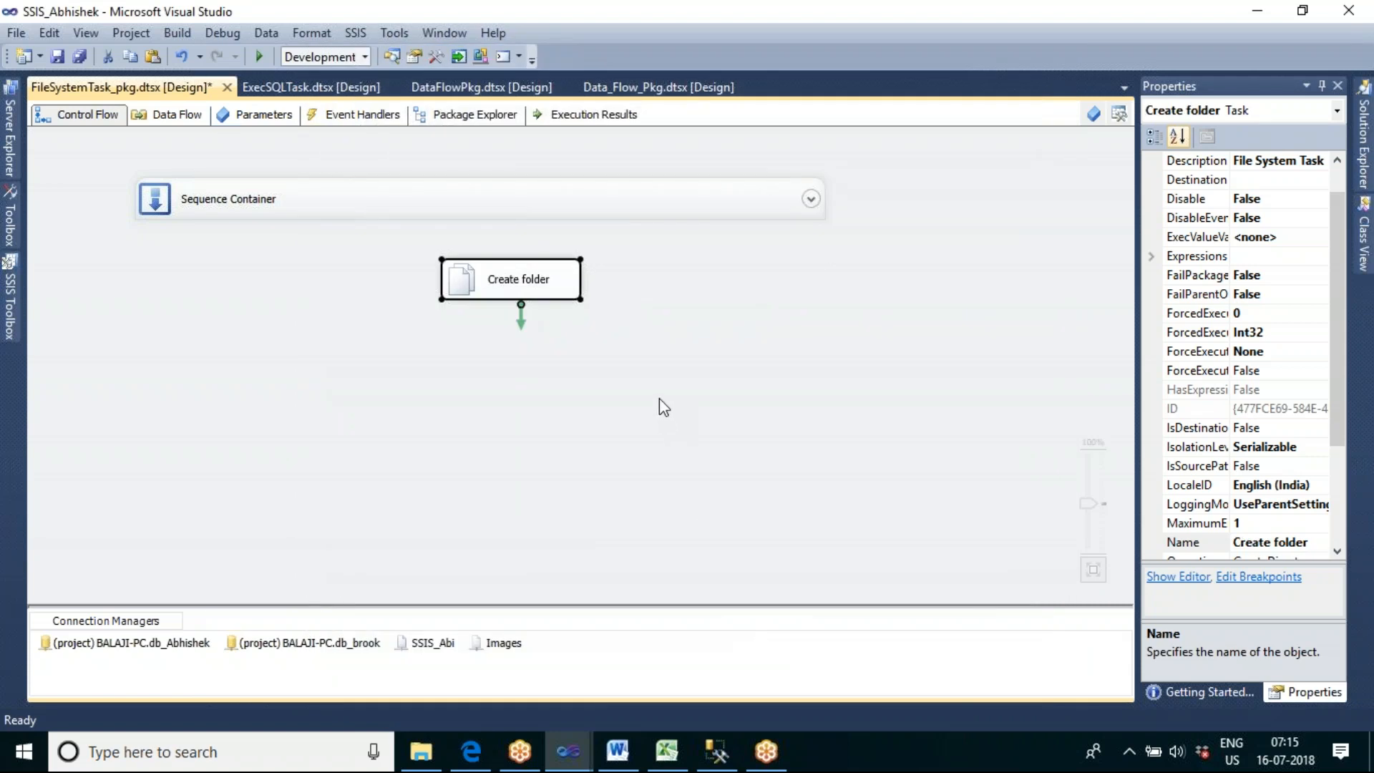
pyautogui.click(658, 399)
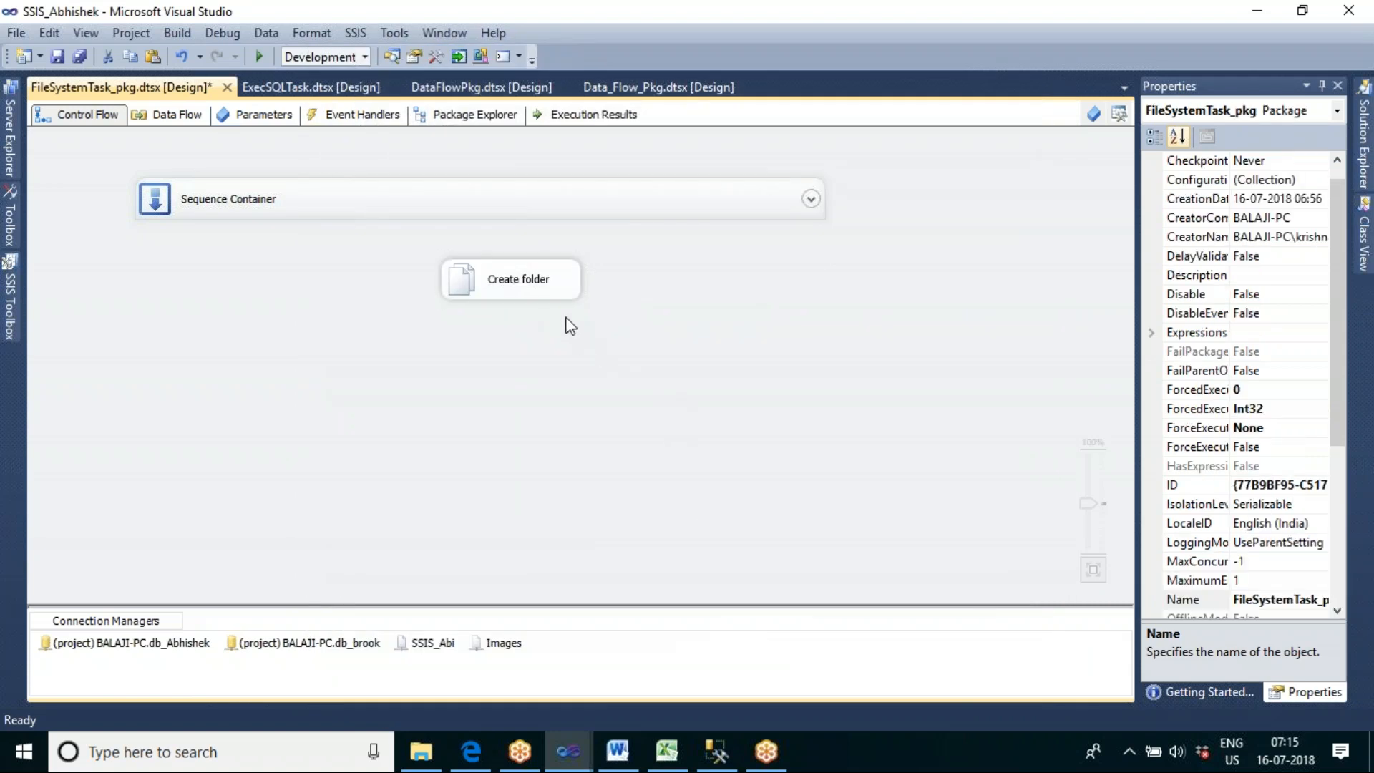
# Execute only the Create folder task and stop debugging once it has run
pyautogui.click(551, 292)
pyautogui.rightClick(555, 299)
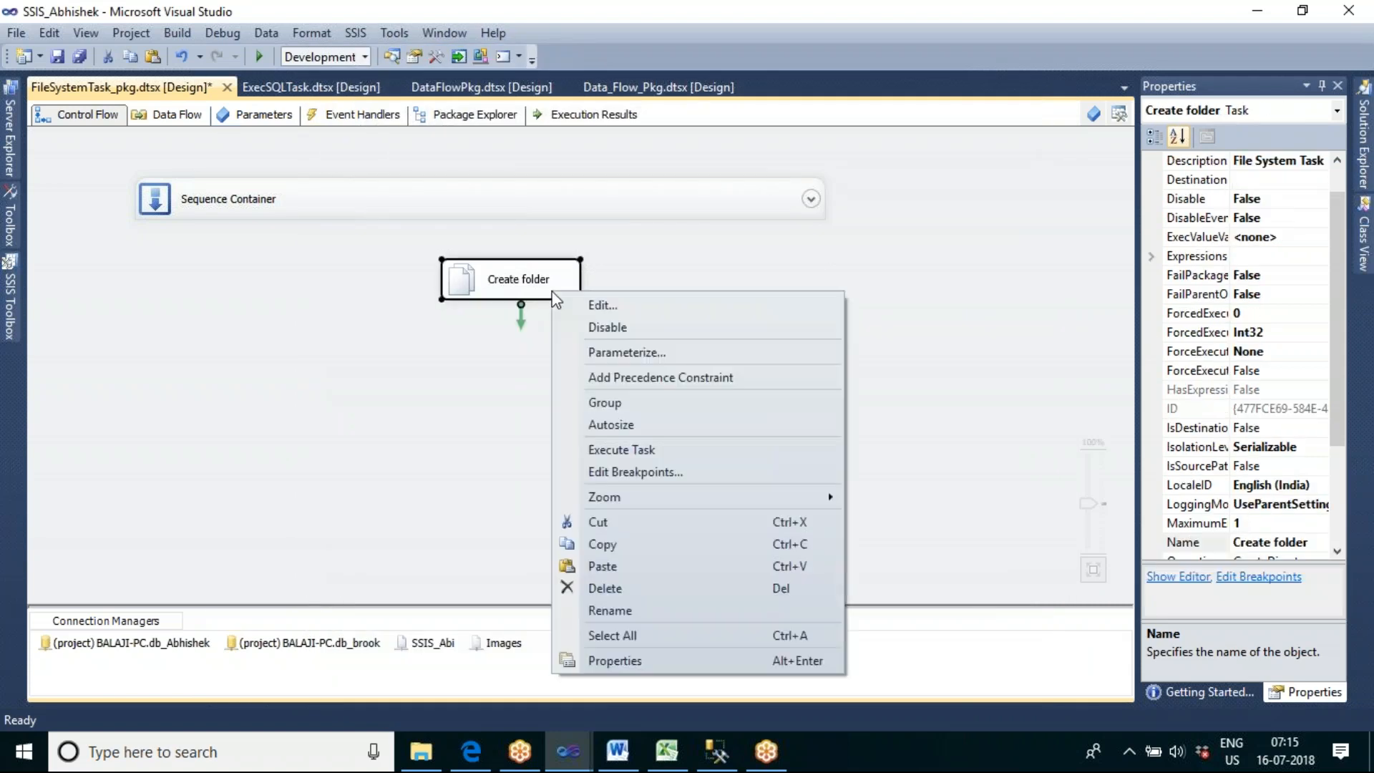
pyautogui.click(628, 450)
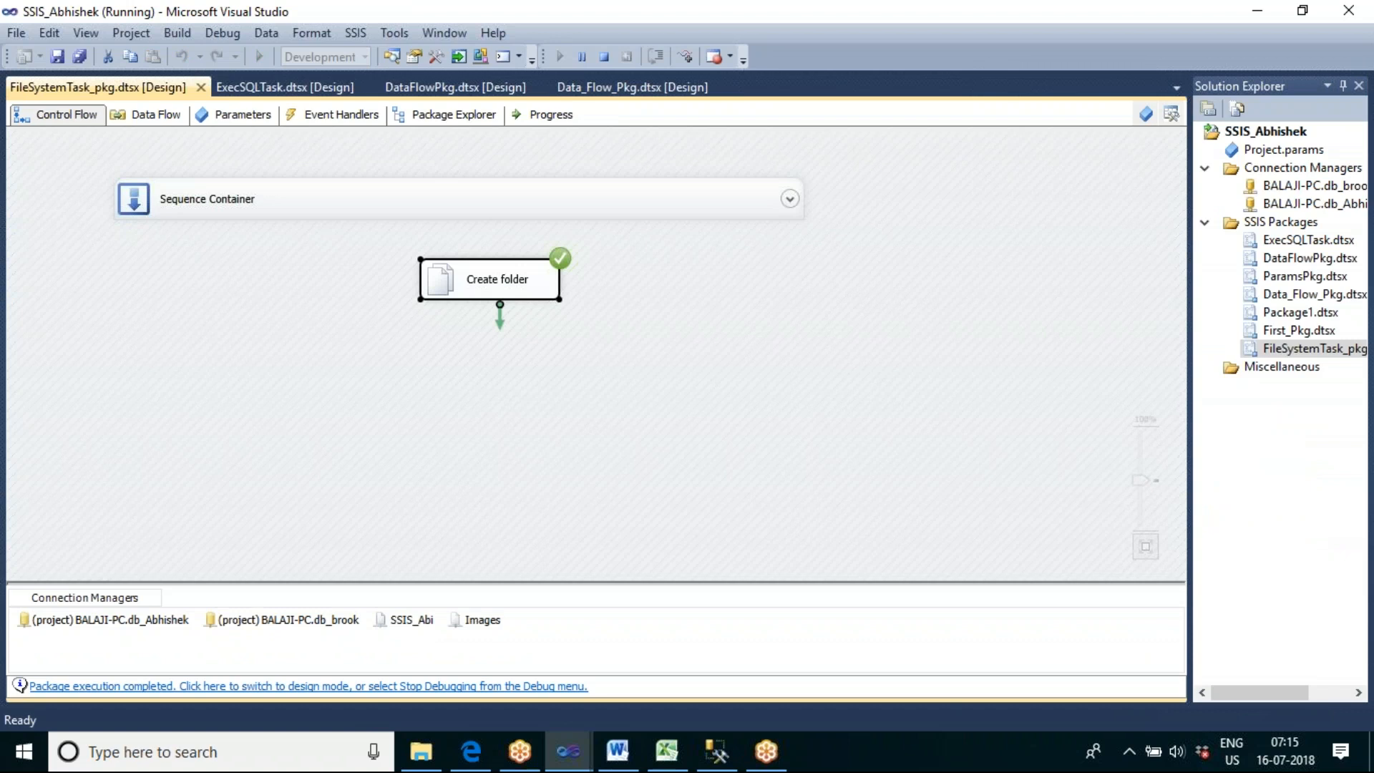
pyautogui.click(603, 61)
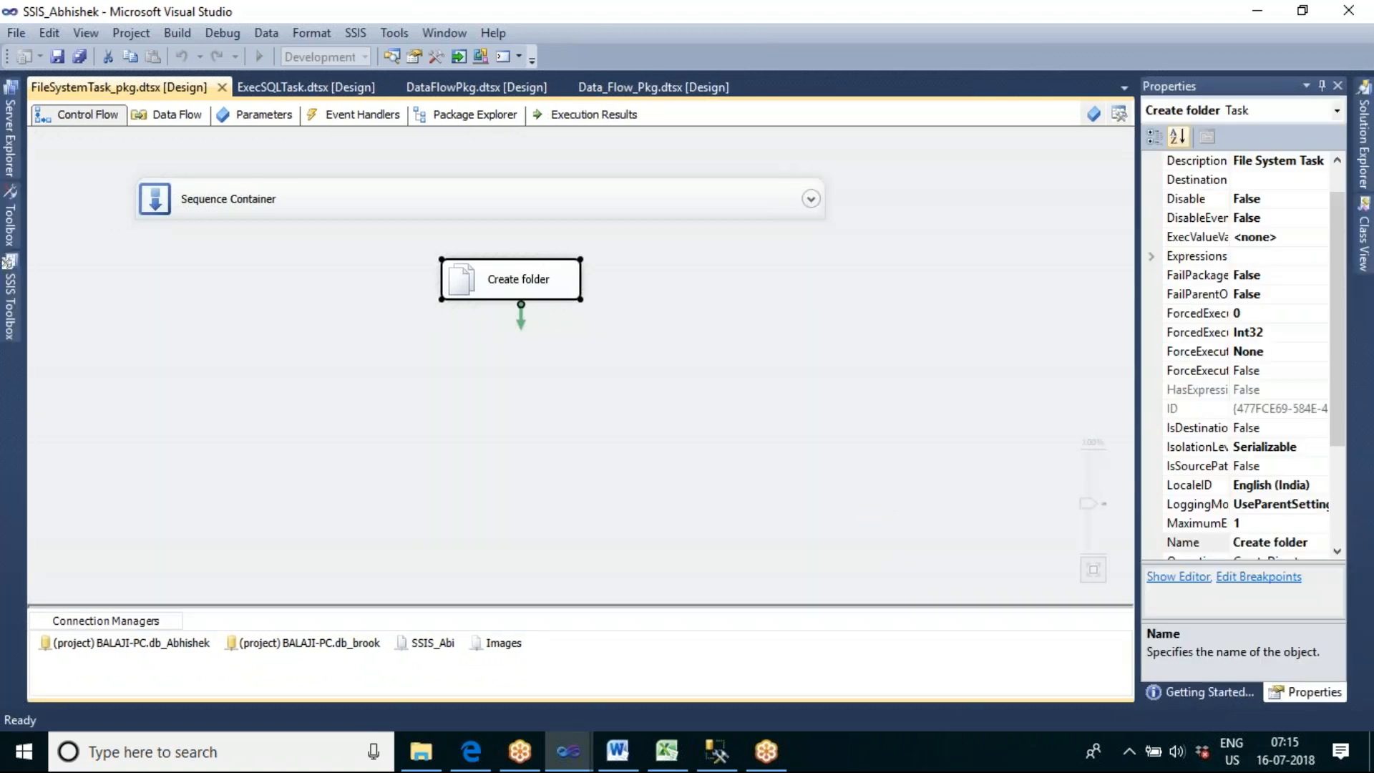
# Check the contents of the SSIS_Abi folder on the desktop and return to the SSIS_Abhishek project in Visual Studio
pyautogui.rightClick(916, 744)
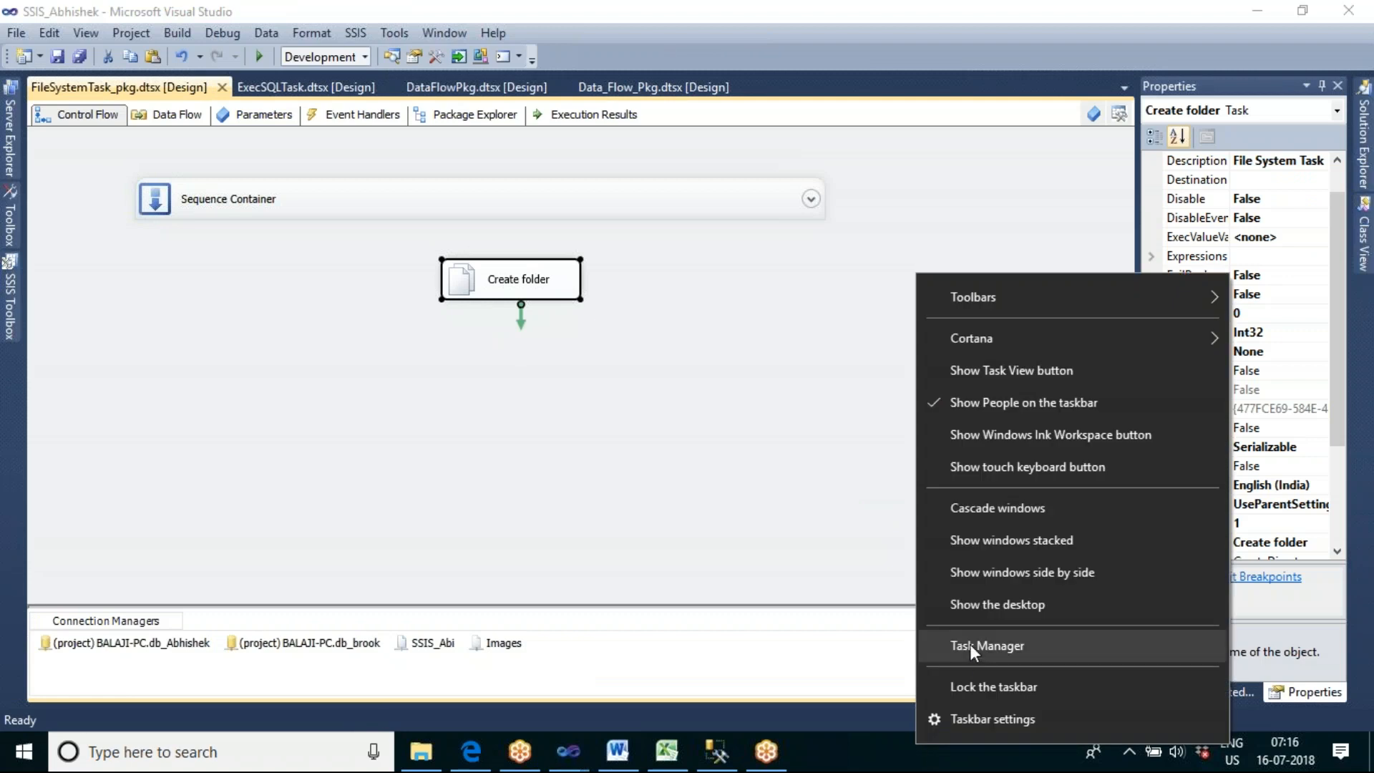
pyautogui.click(973, 606)
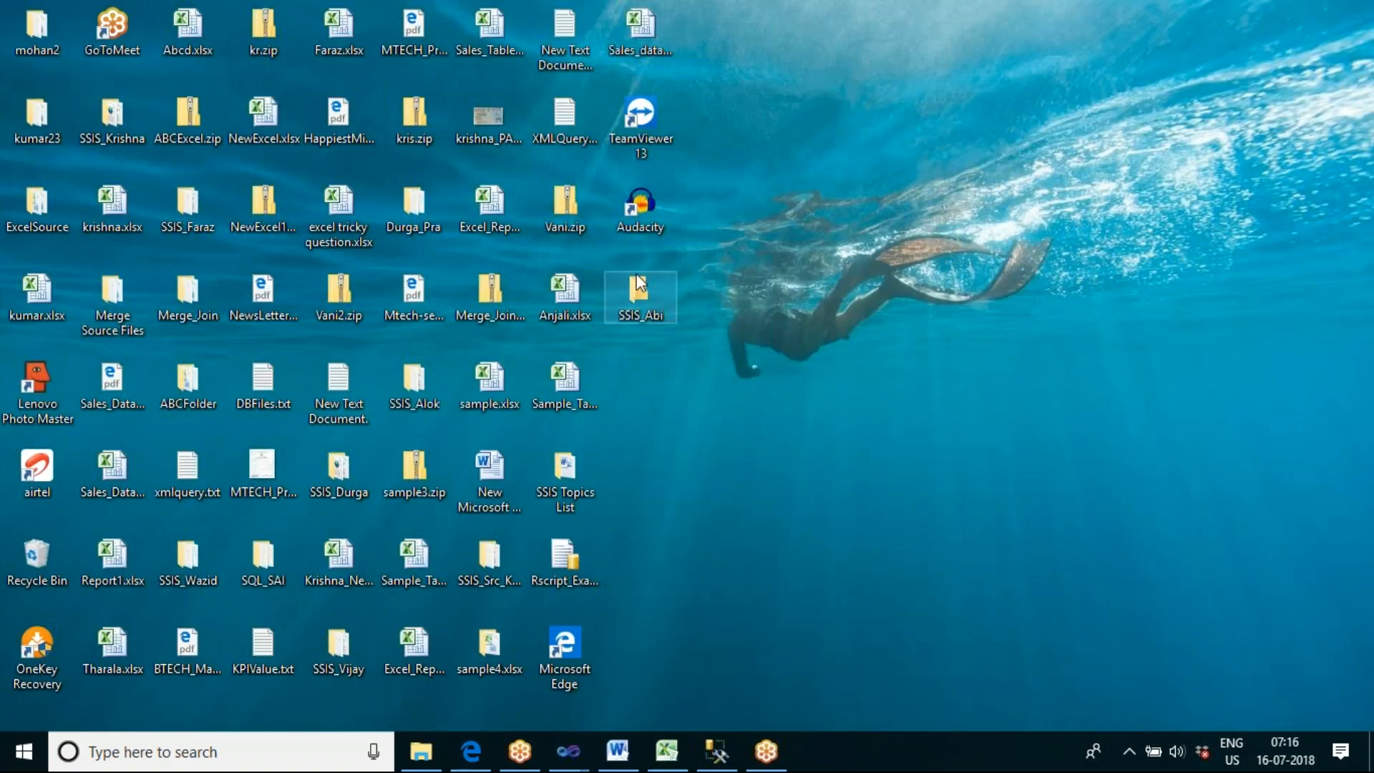
pyautogui.doubleClick(640, 297)
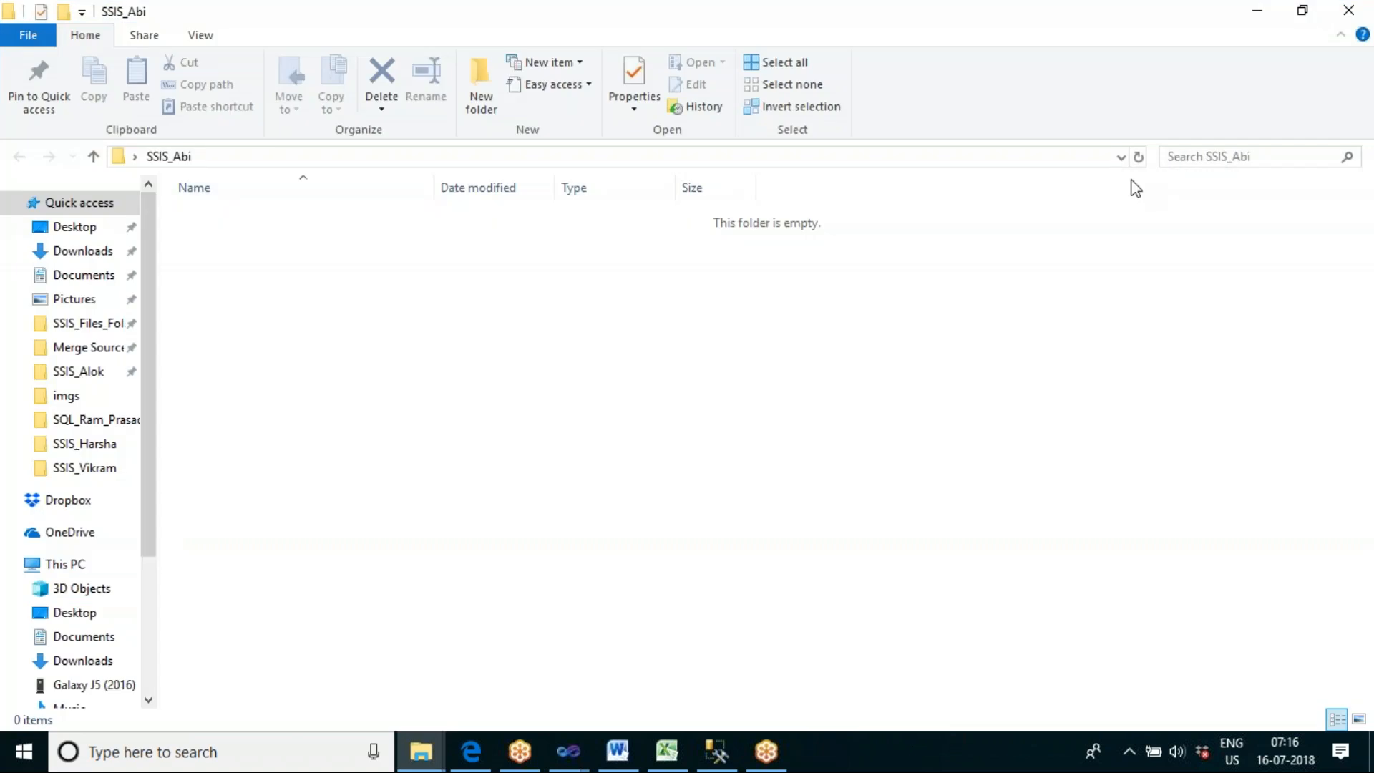
pyautogui.click(1358, 16)
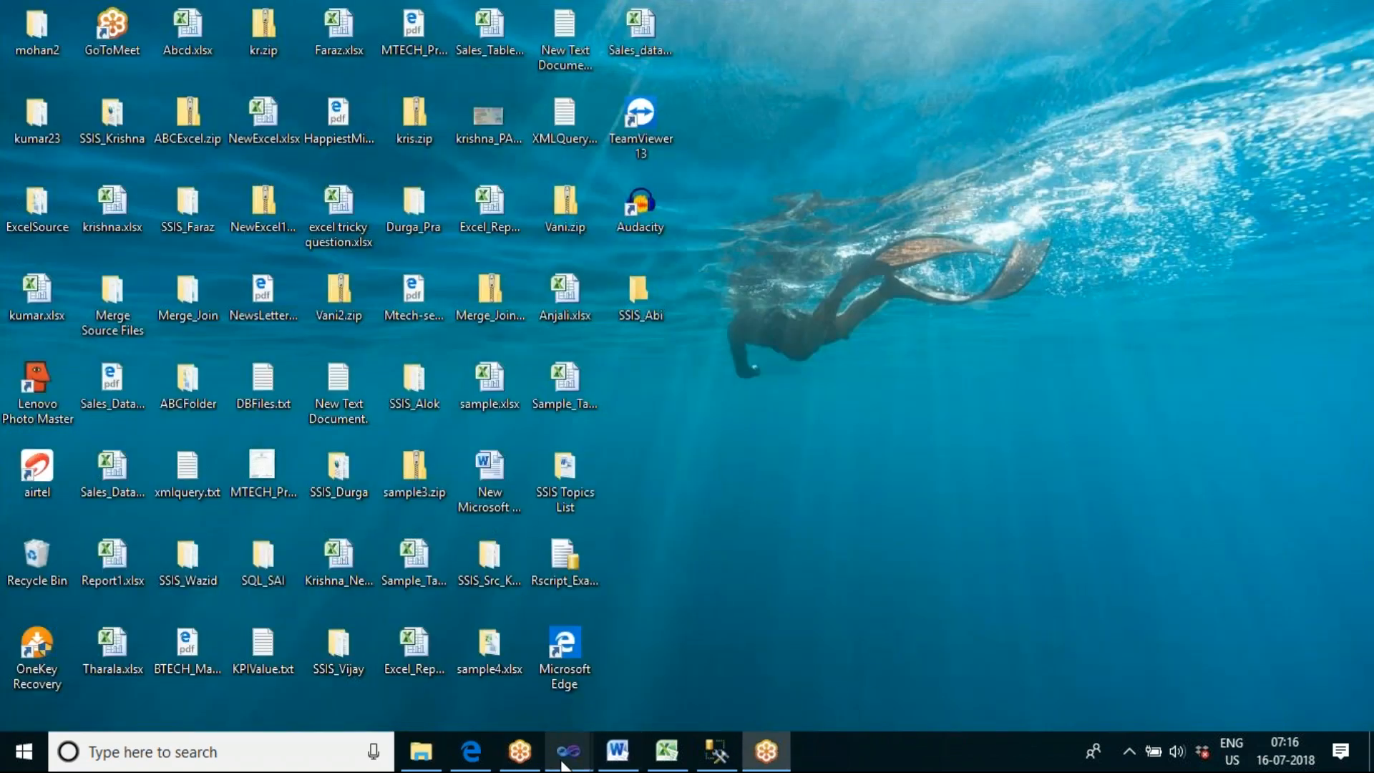
pyautogui.moveTo(568, 752)
pyautogui.click(610, 715)
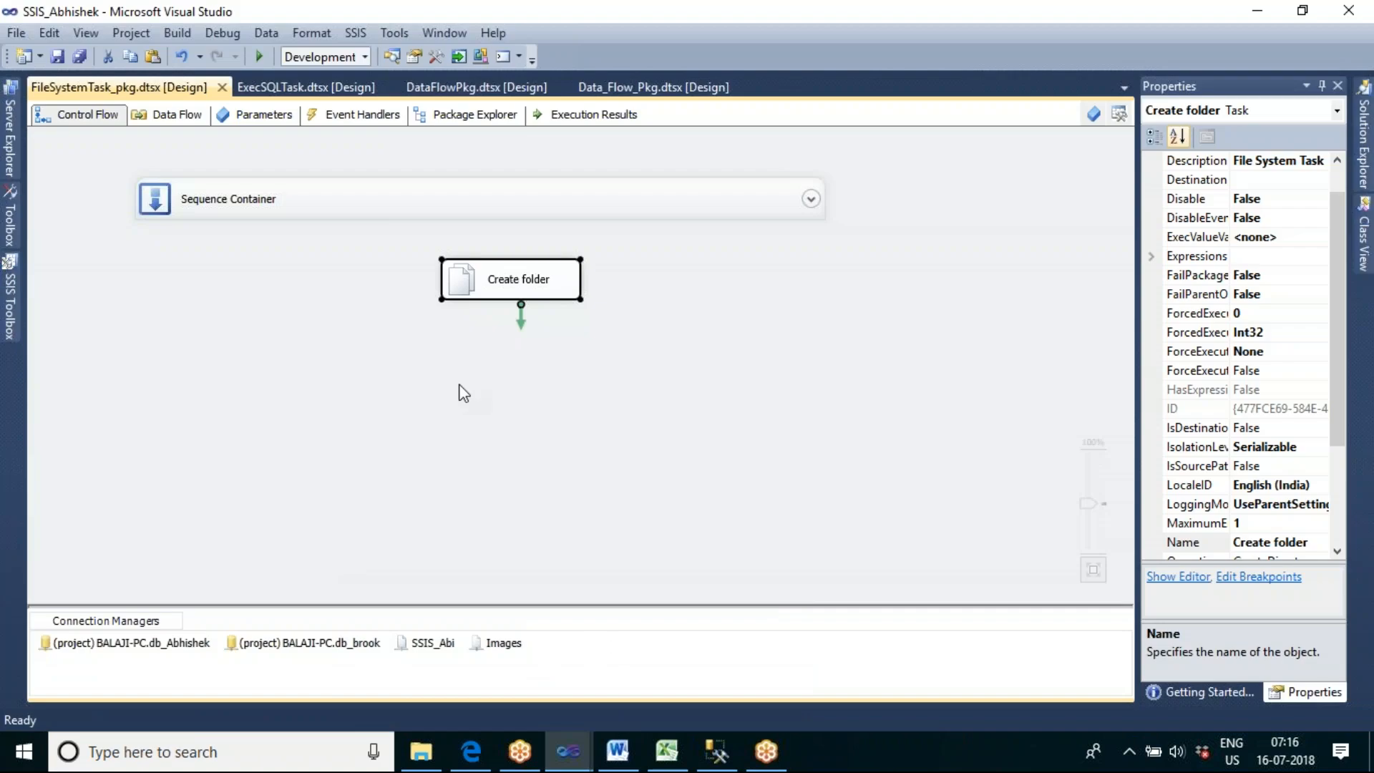
# Add a File System Task below Create folder and link the Create folder task to it with a precedence constraint
pyautogui.click(13, 309)
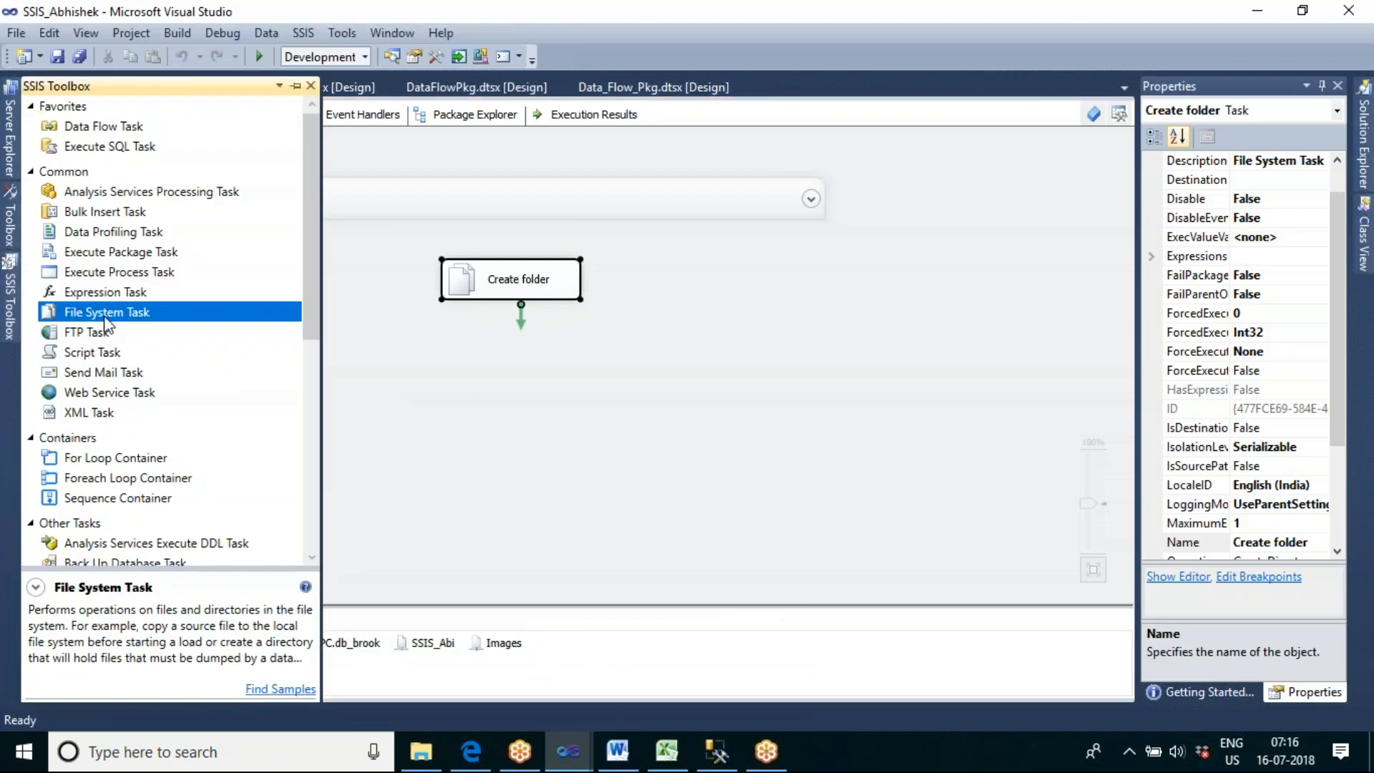
pyautogui.moveTo(106, 326); pyautogui.dragTo(349, 345)
pyautogui.moveTo(443, 352); pyautogui.dragTo(444, 351)
pyautogui.click(521, 293)
pyautogui.moveTo(527, 331); pyautogui.dragTo(529, 371)
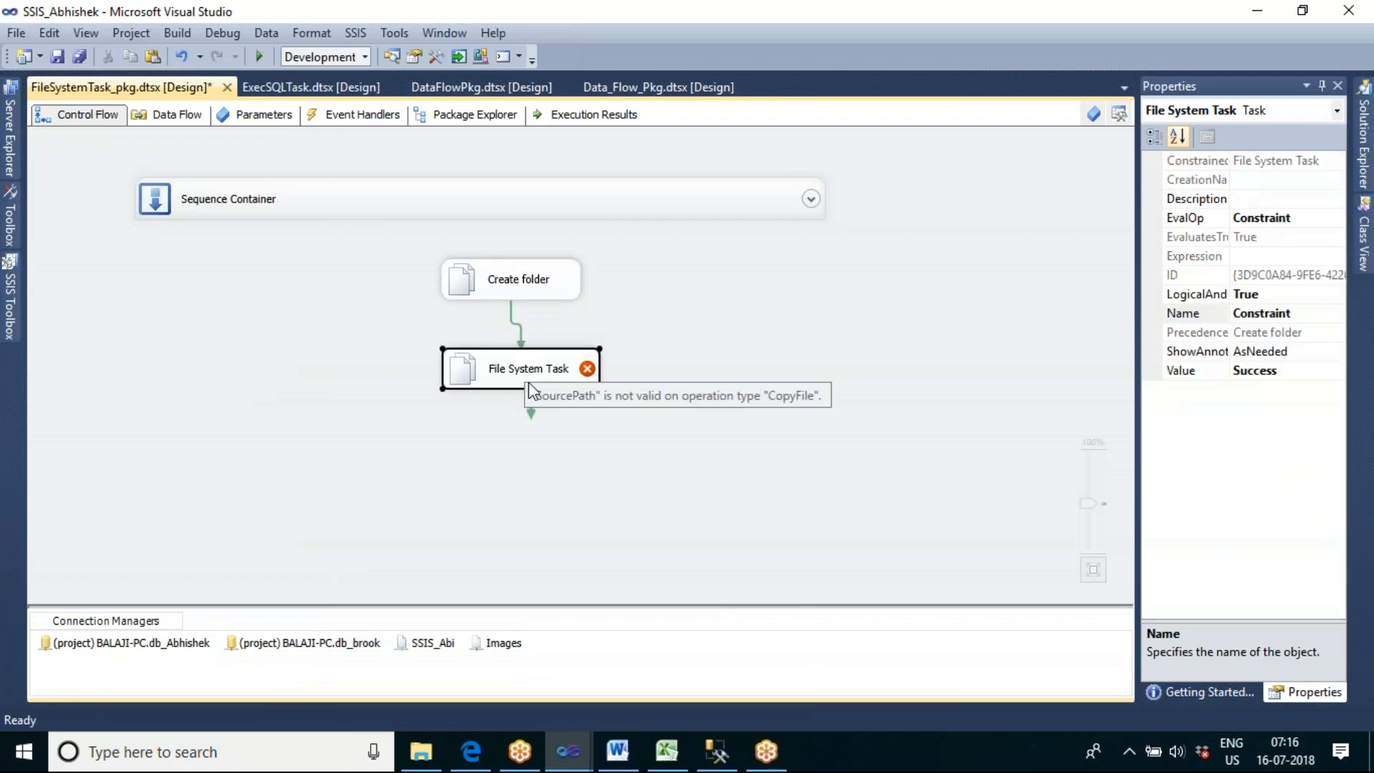
# Start a new source connection for the added File System Task with the usage type Existing file
pyautogui.doubleClick(528, 378)
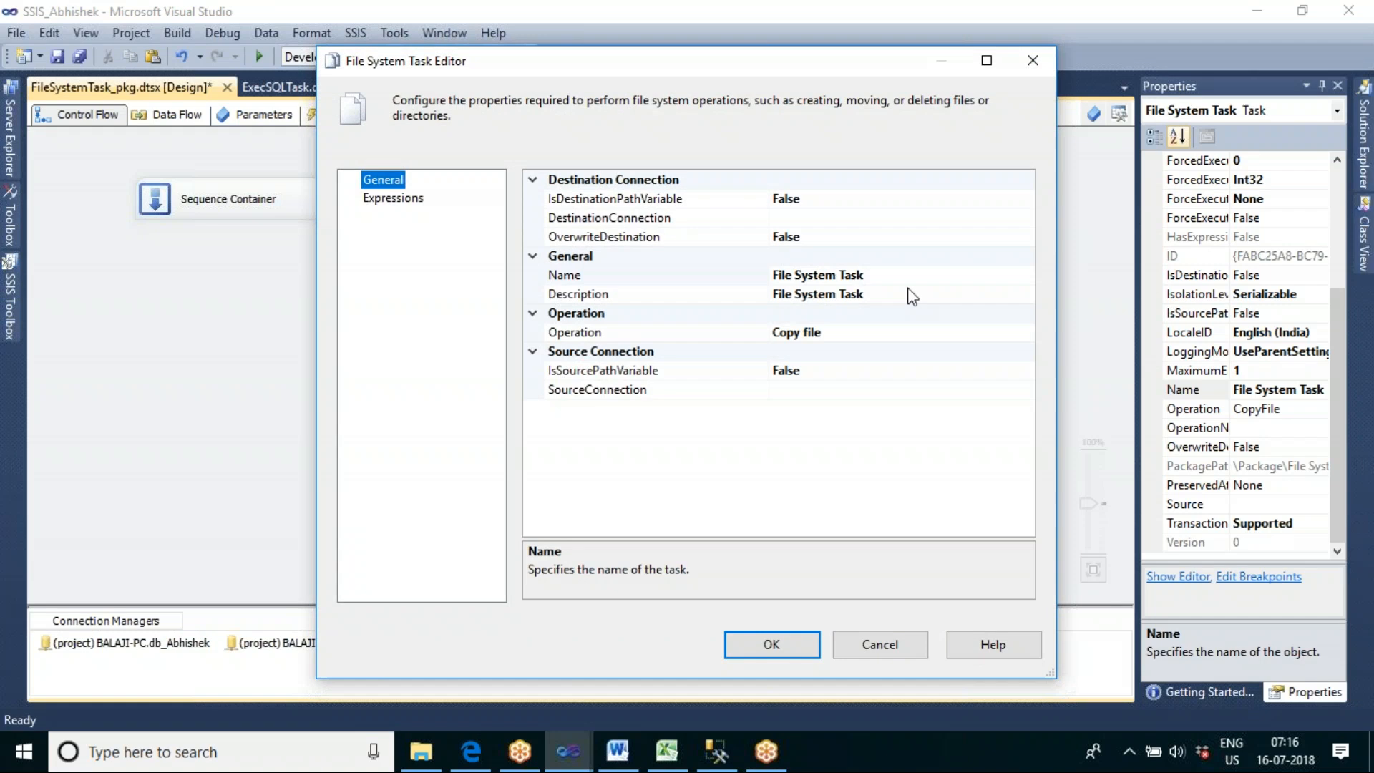
pyautogui.click(834, 392)
pyautogui.click(1026, 391)
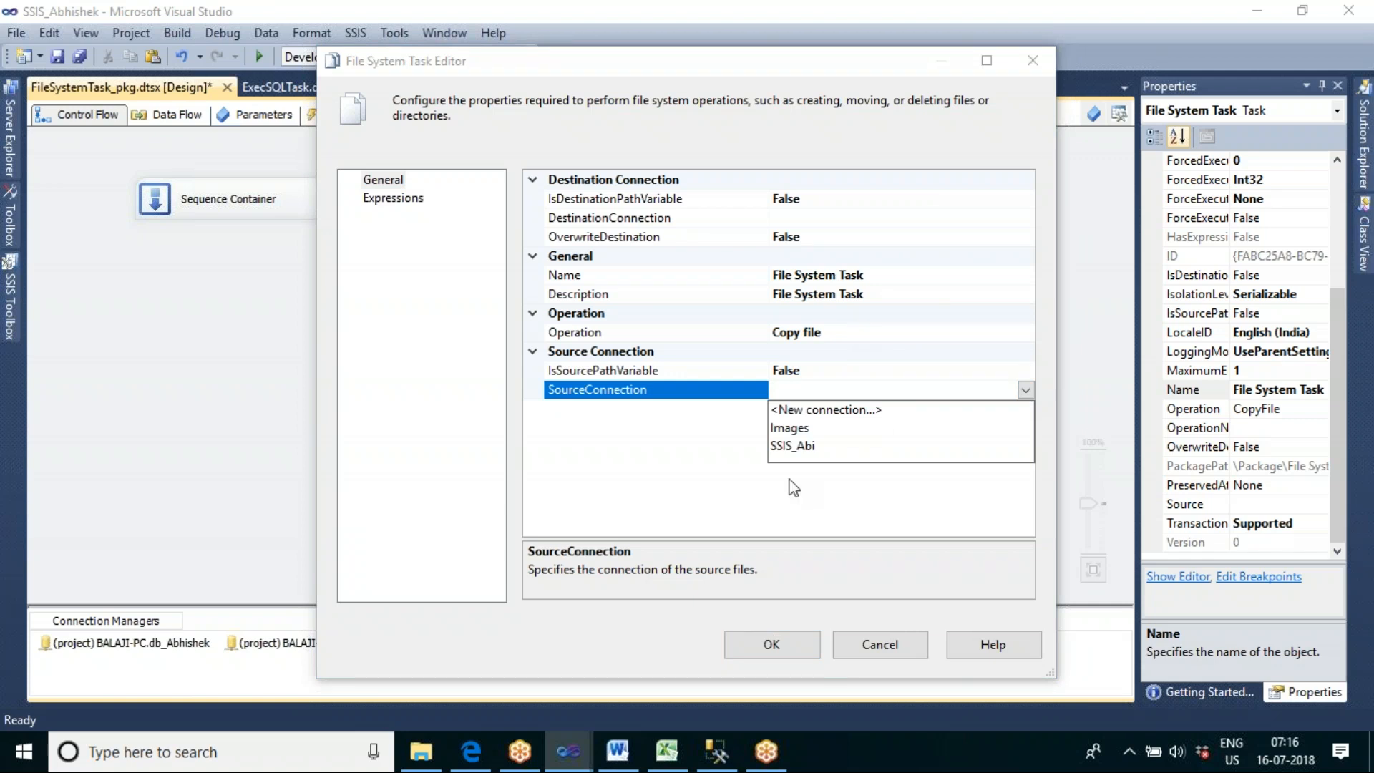
pyautogui.click(835, 413)
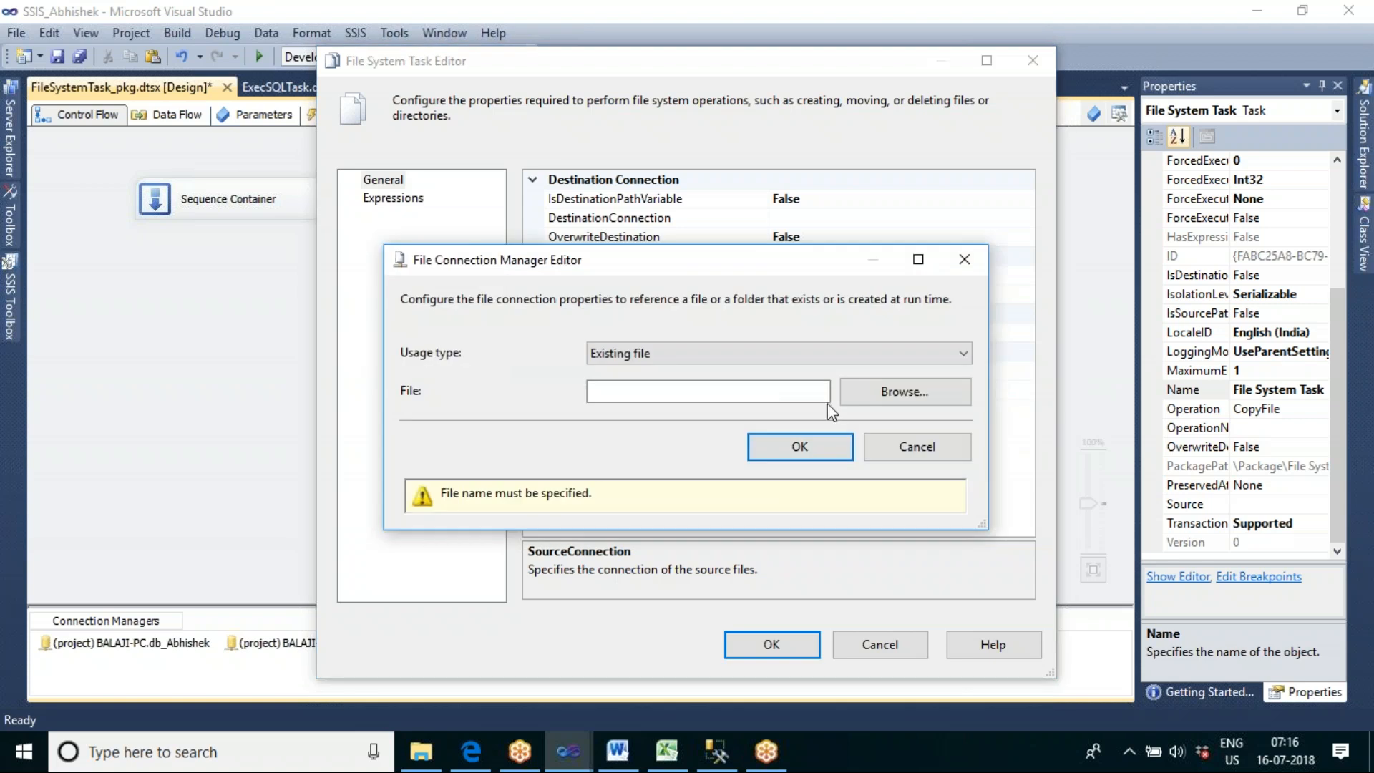
pyautogui.click(801, 355)
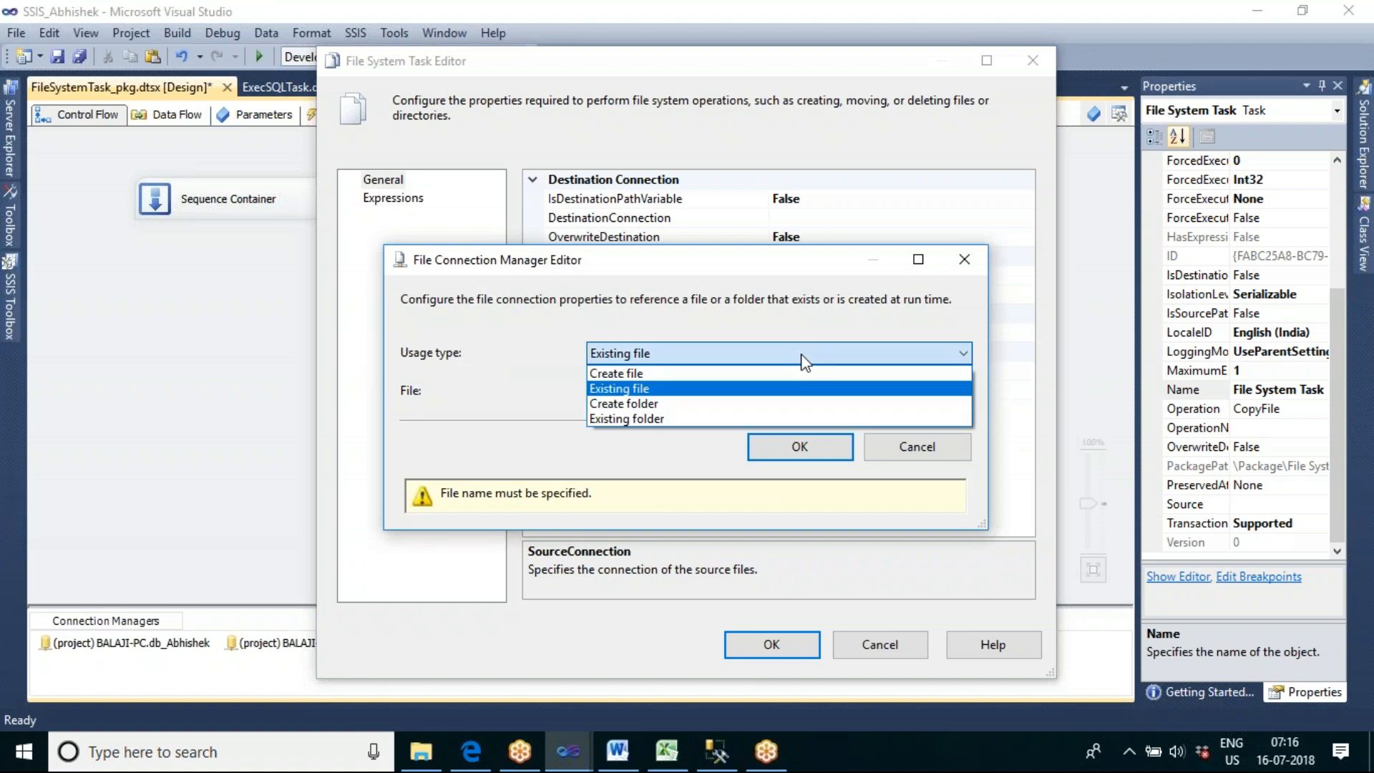
pyautogui.click(793, 390)
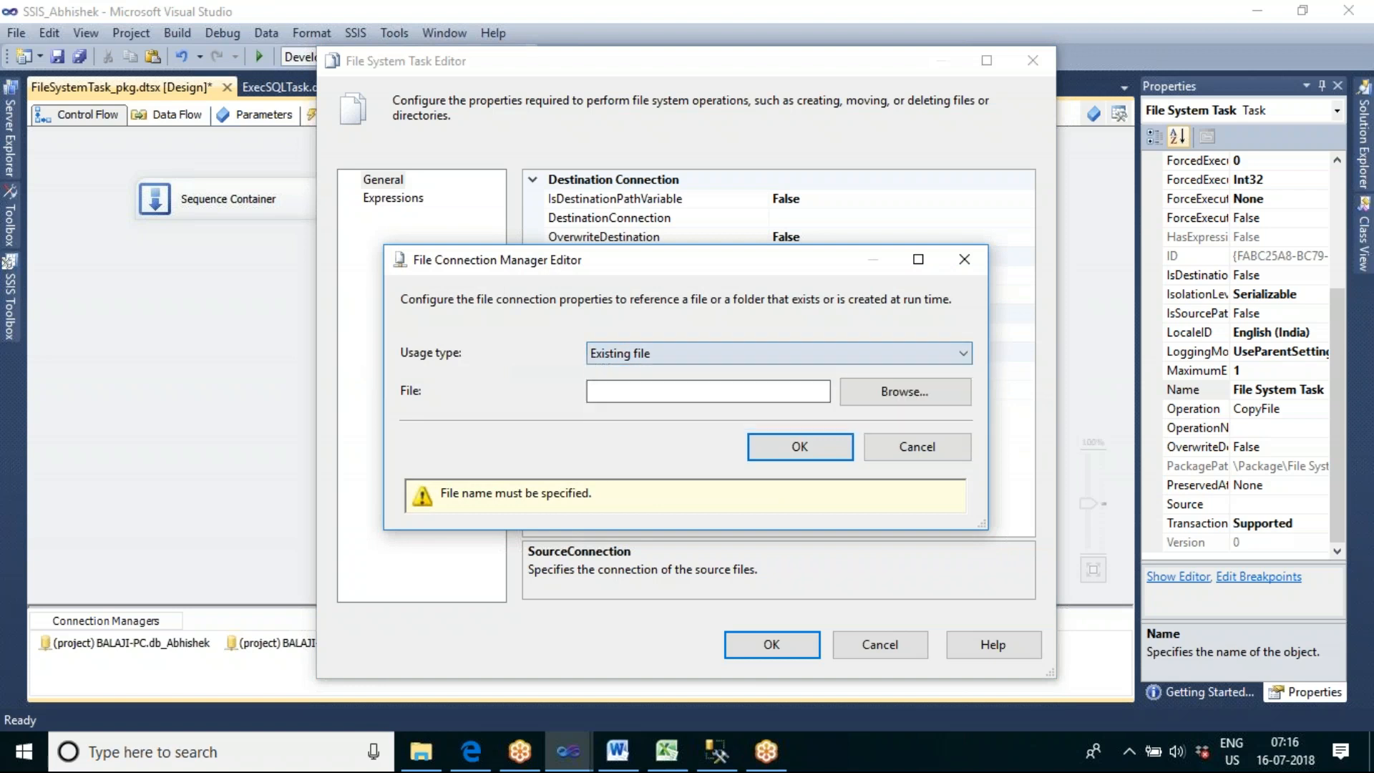
# Point the new source connection to F:\Images\4.jpg and accept it
pyautogui.click(903, 393)
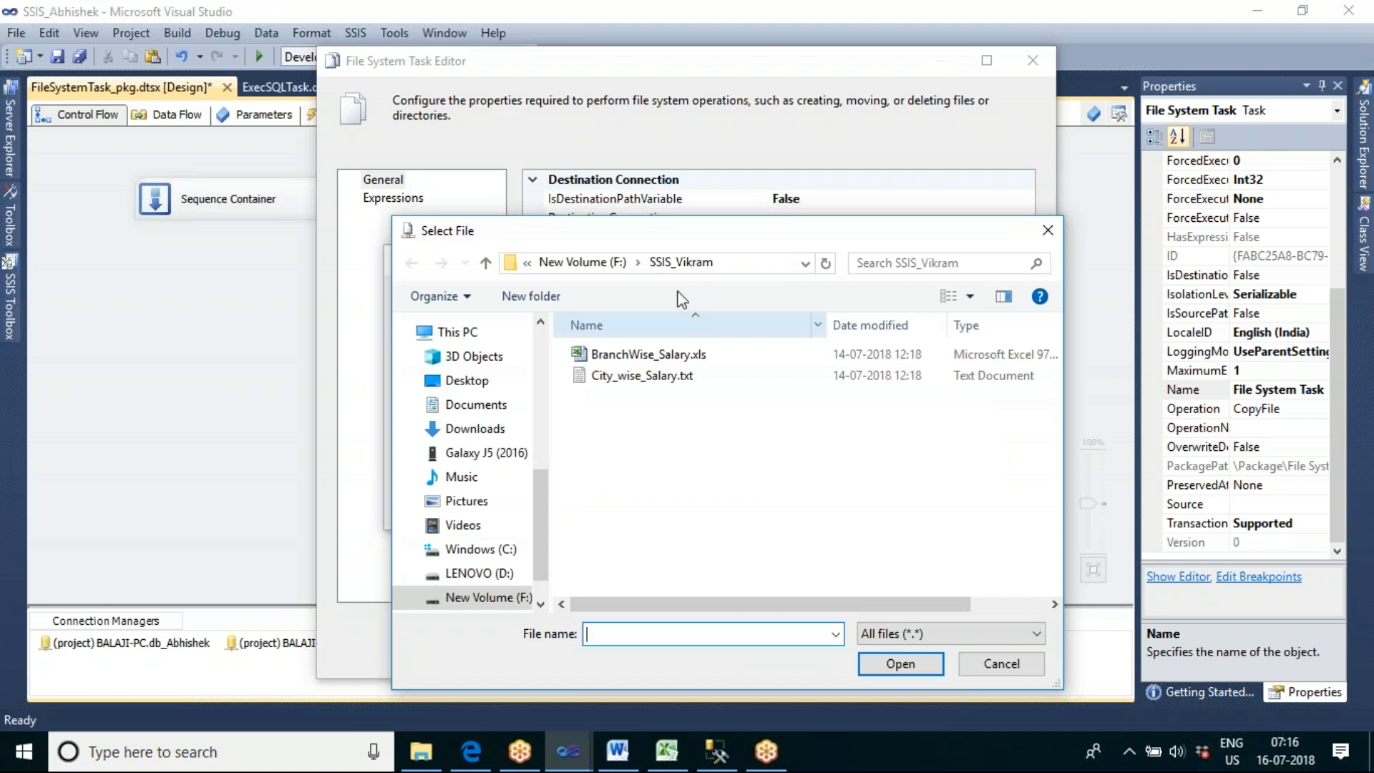
pyautogui.click(494, 600)
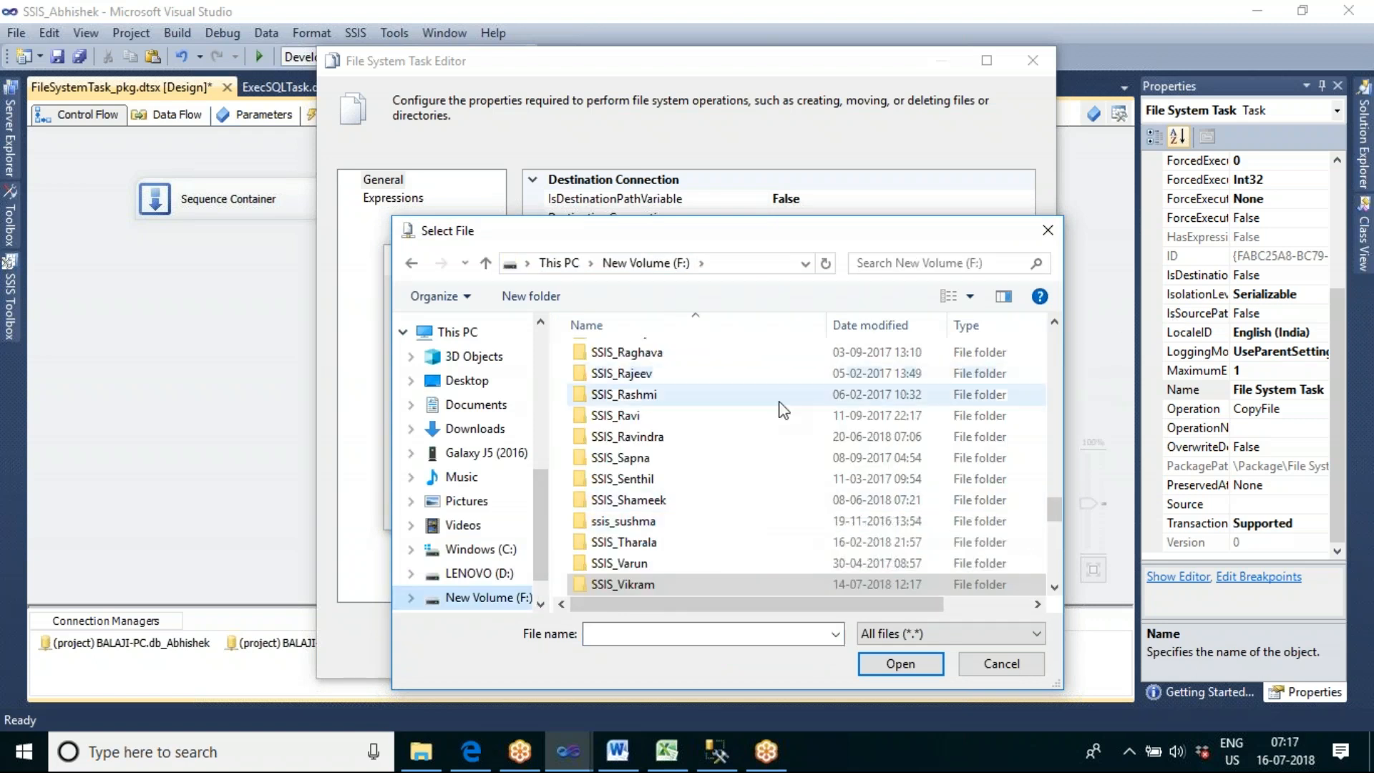
pyautogui.click(656, 442)
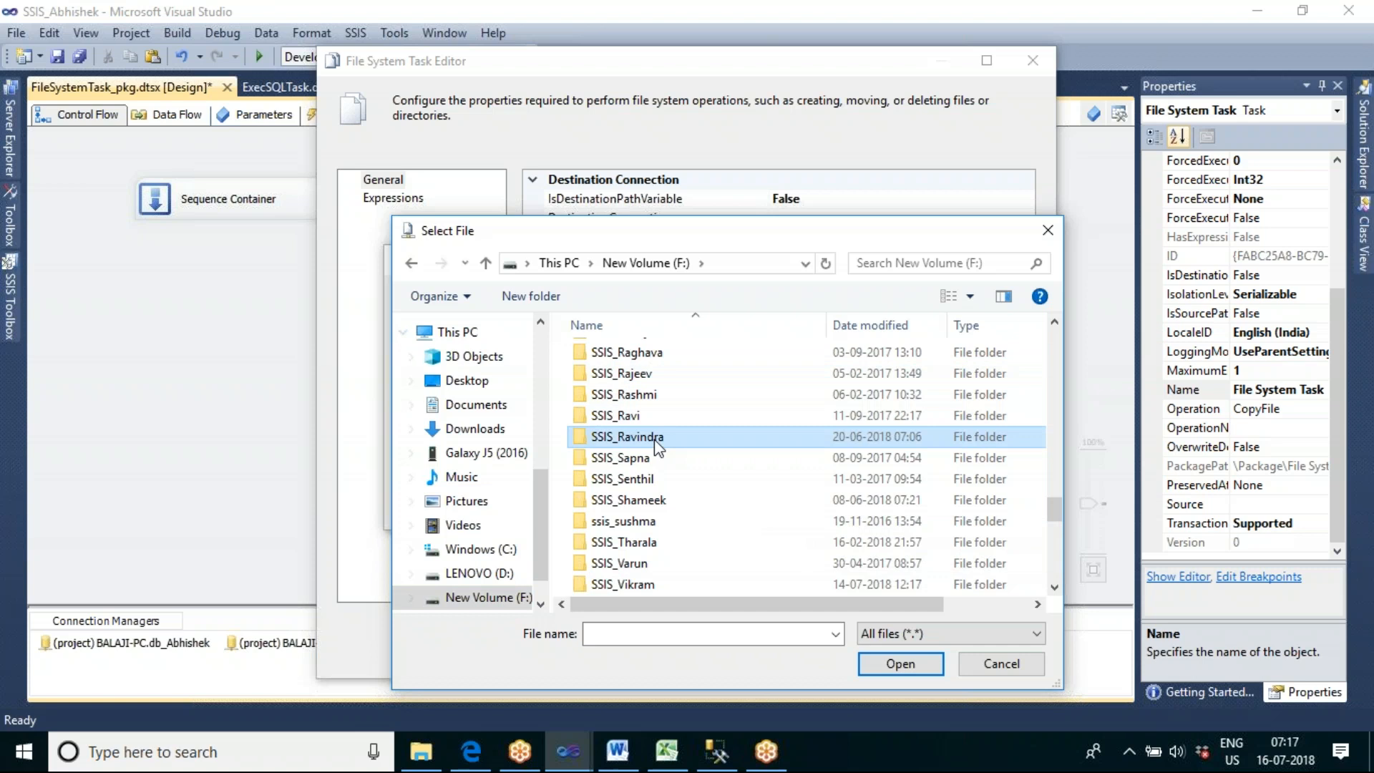
pyautogui.press('i')
pyautogui.press('i')
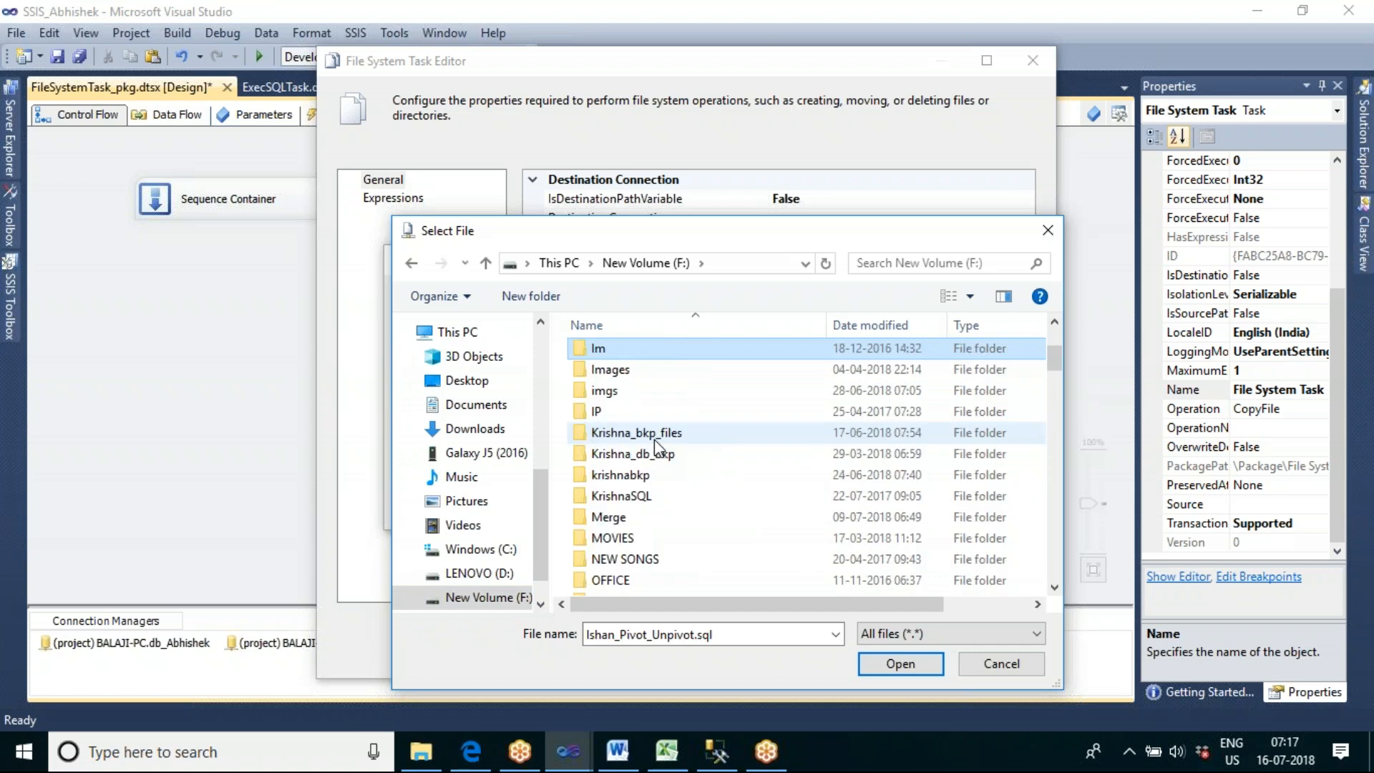
pyautogui.doubleClick(616, 372)
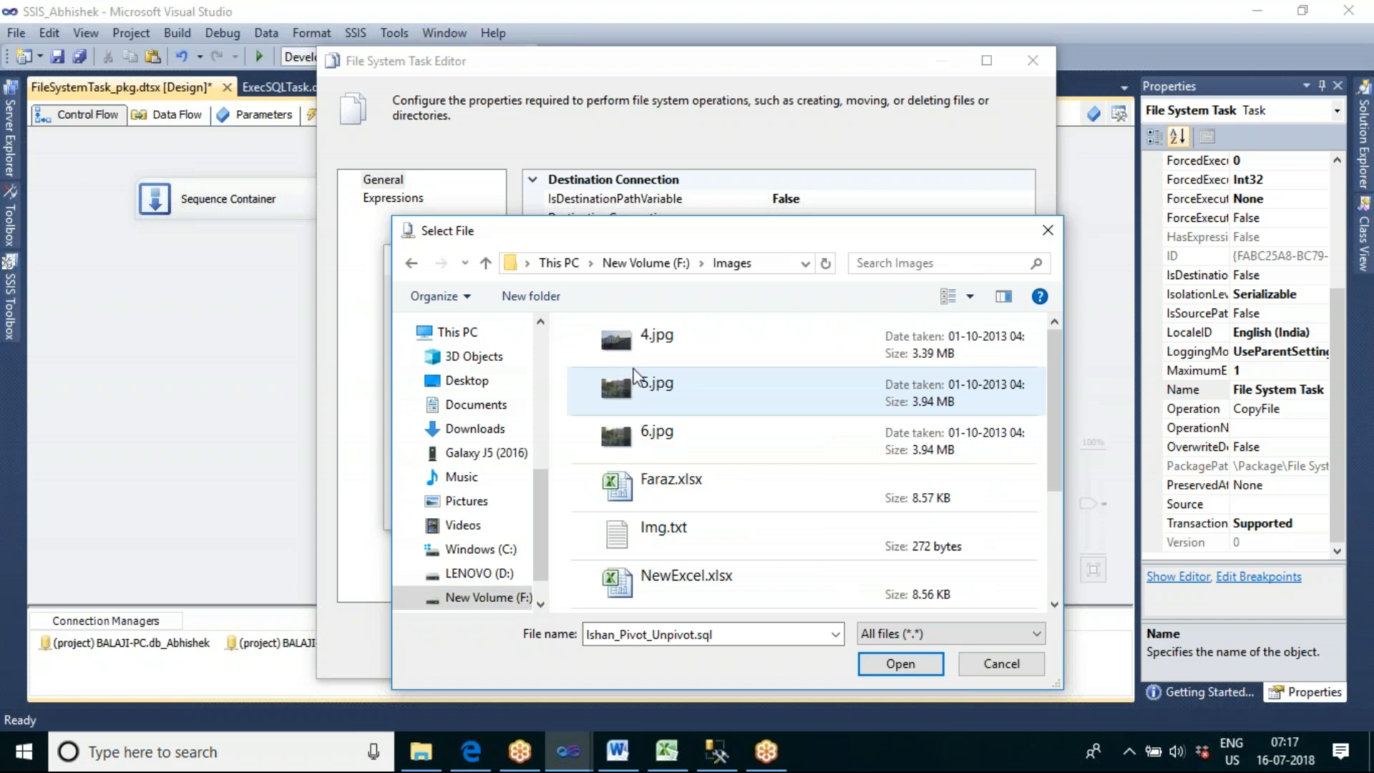
pyautogui.click(665, 356)
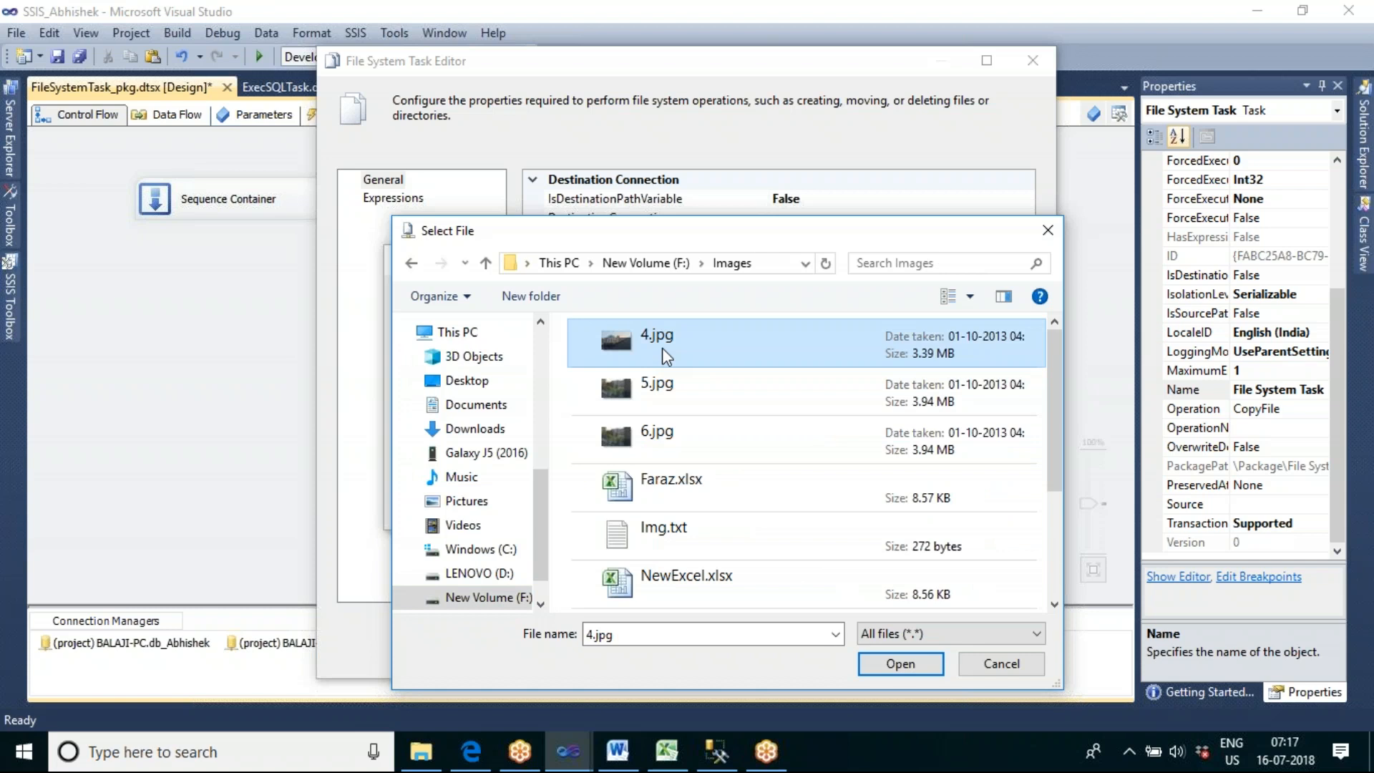
pyautogui.click(900, 664)
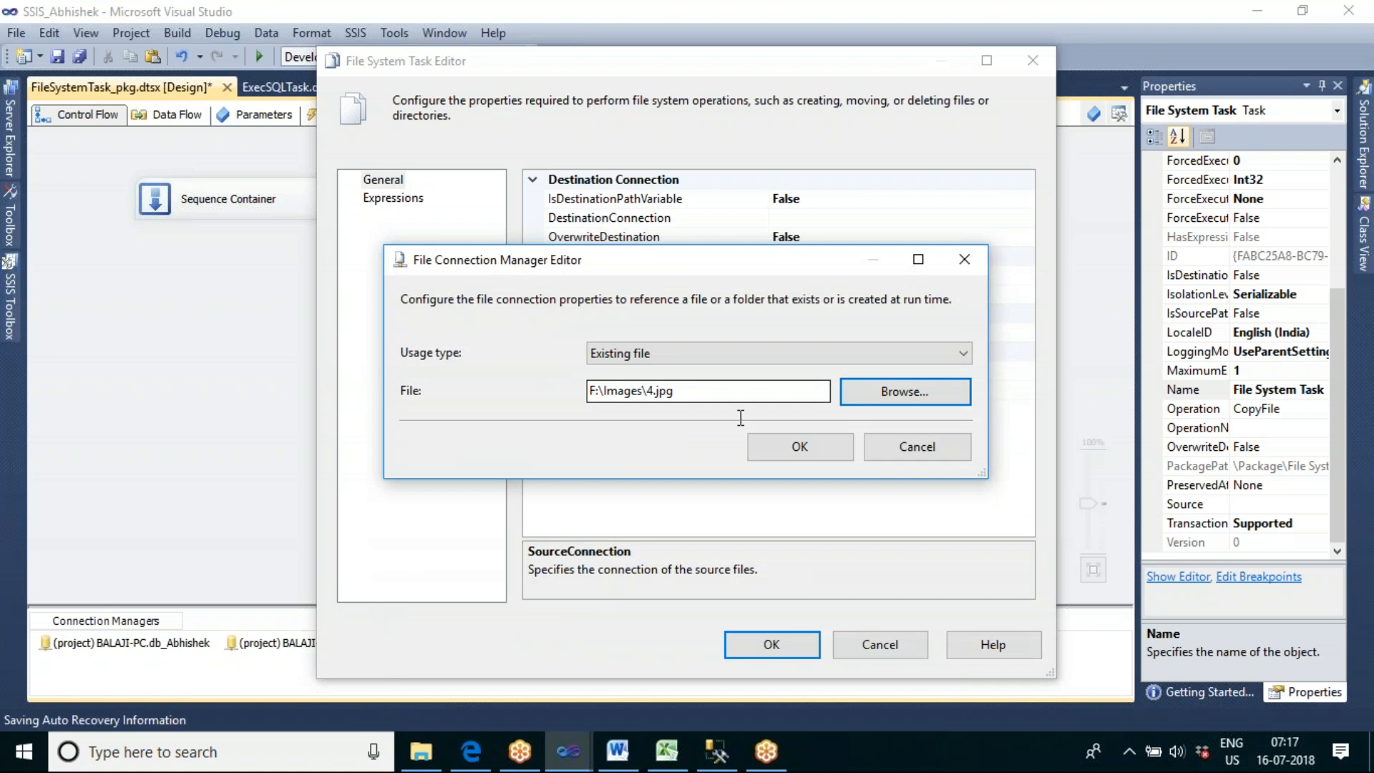
pyautogui.click(767, 452)
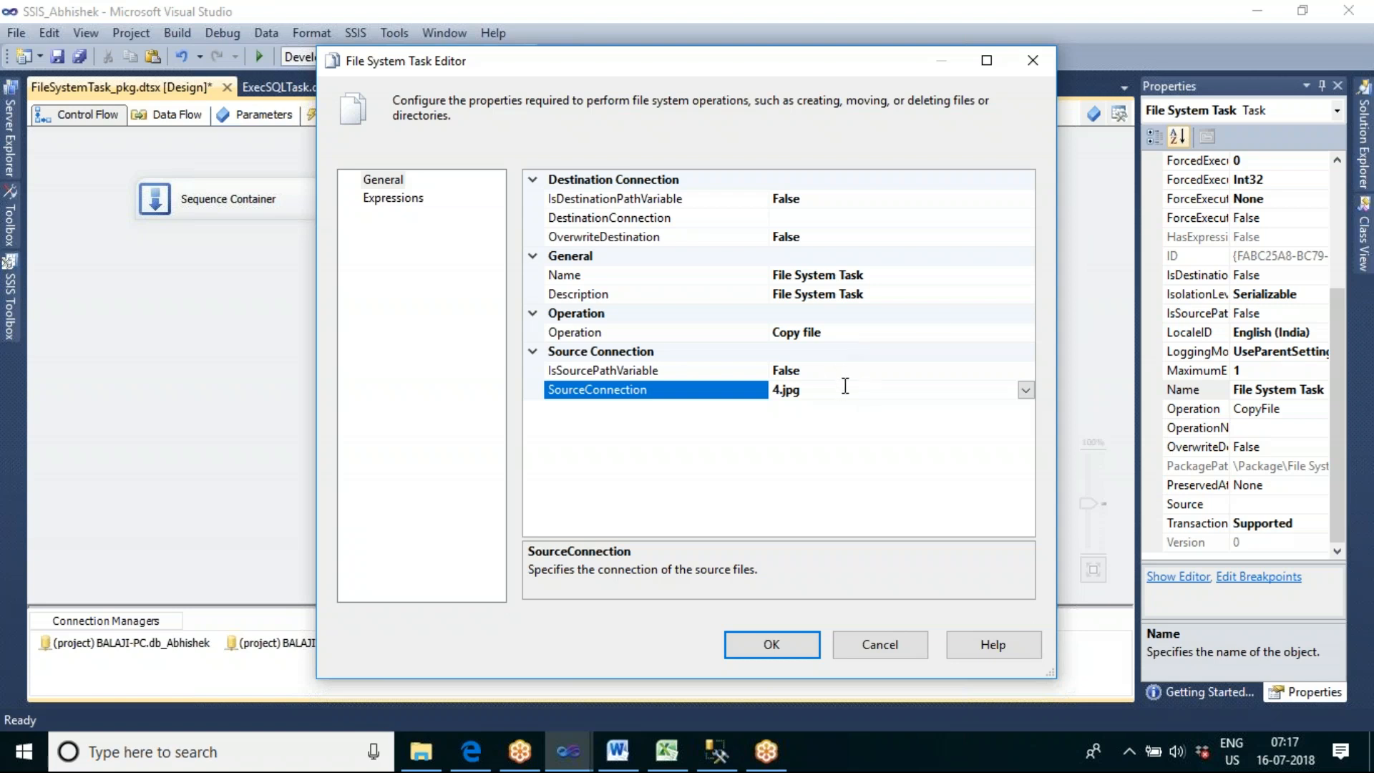
# Set the copy task's destination connection to SSIS_Abi and OverwriteDestination to True
pyautogui.click(928, 218)
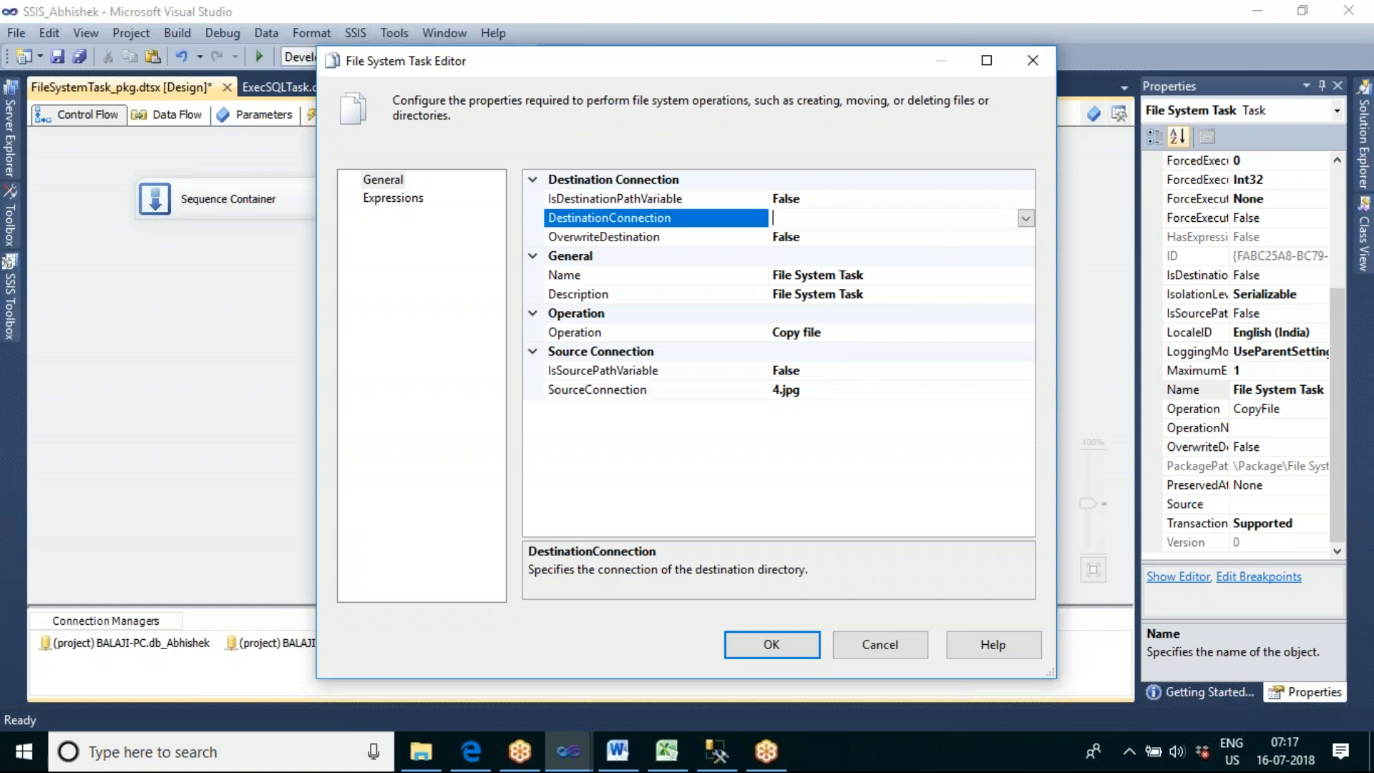
pyautogui.click(1025, 219)
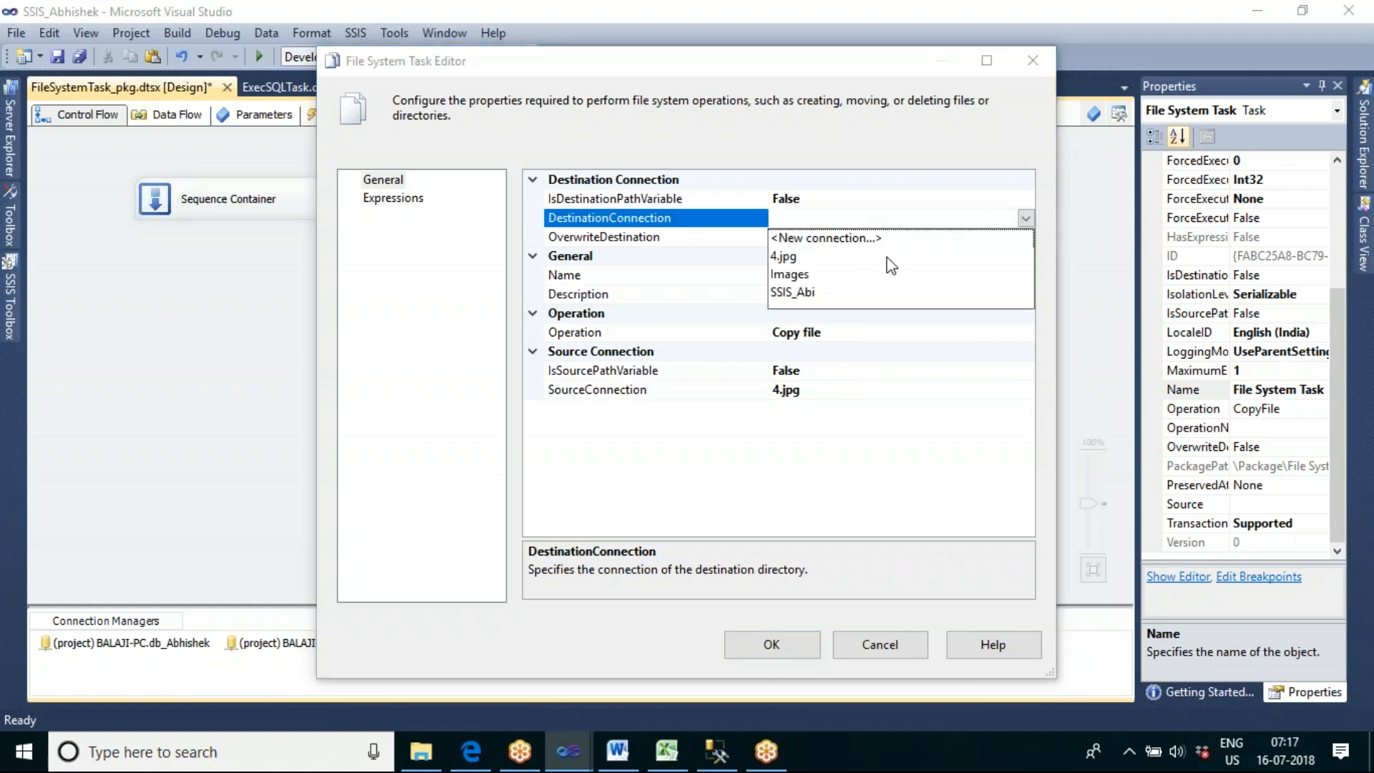
pyautogui.click(801, 294)
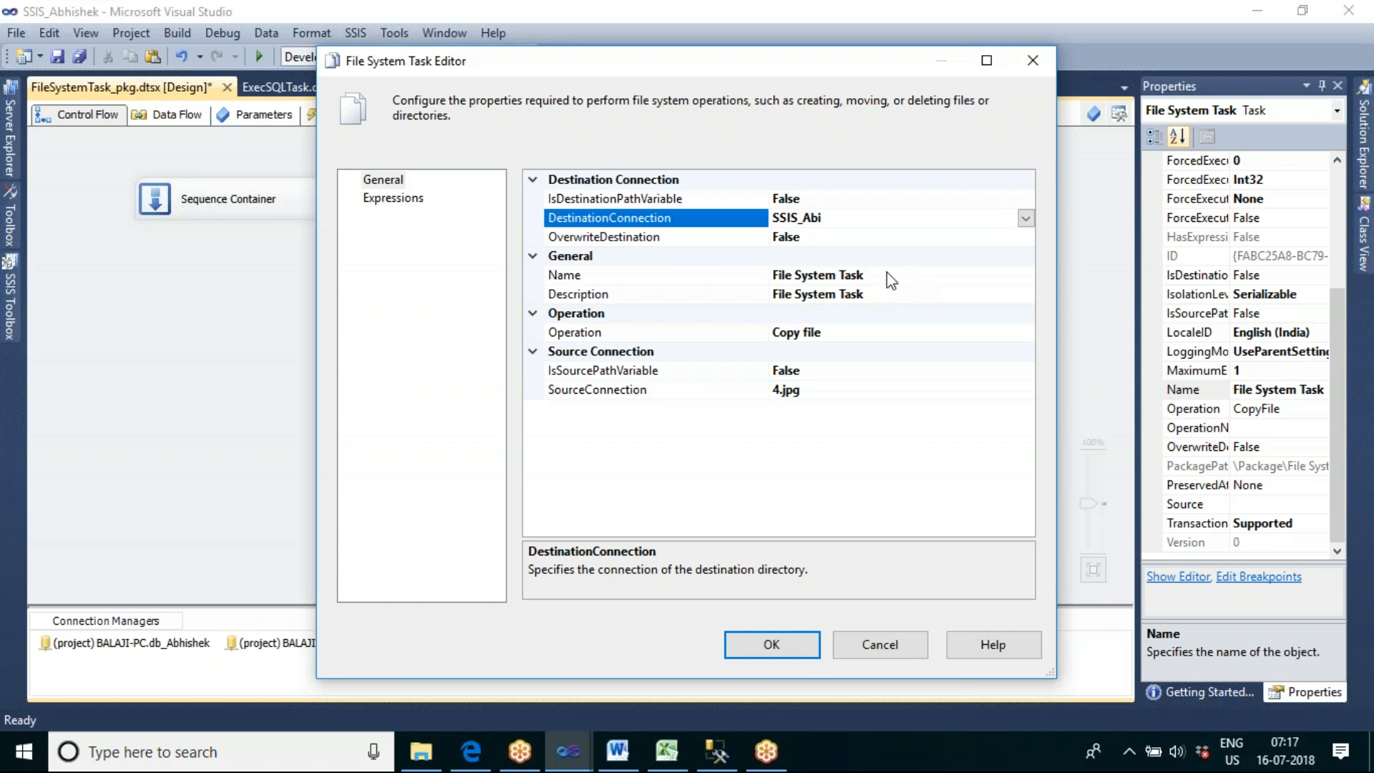
pyautogui.click(881, 237)
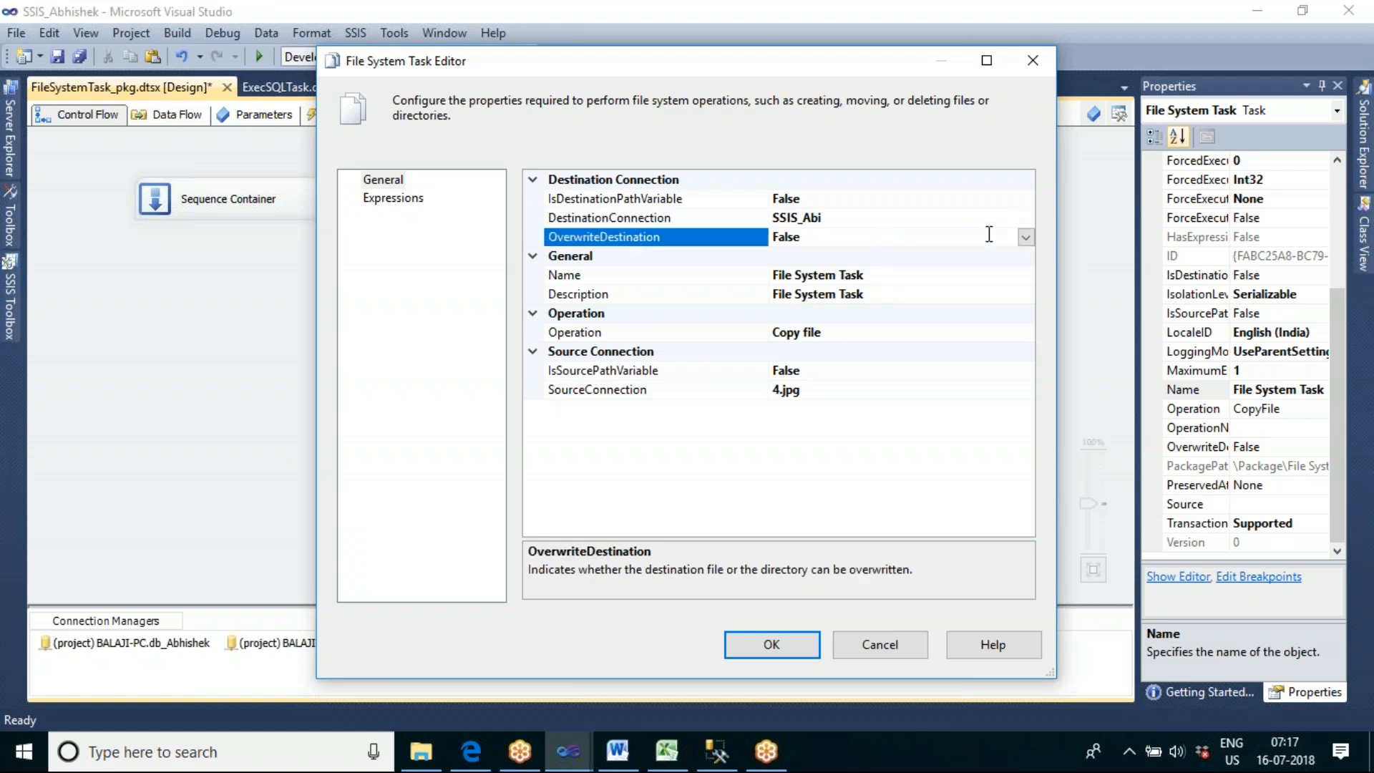
pyautogui.click(1026, 236)
pyautogui.click(888, 256)
# Name the task "Copy single file" and accept its settings
pyautogui.click(816, 274)
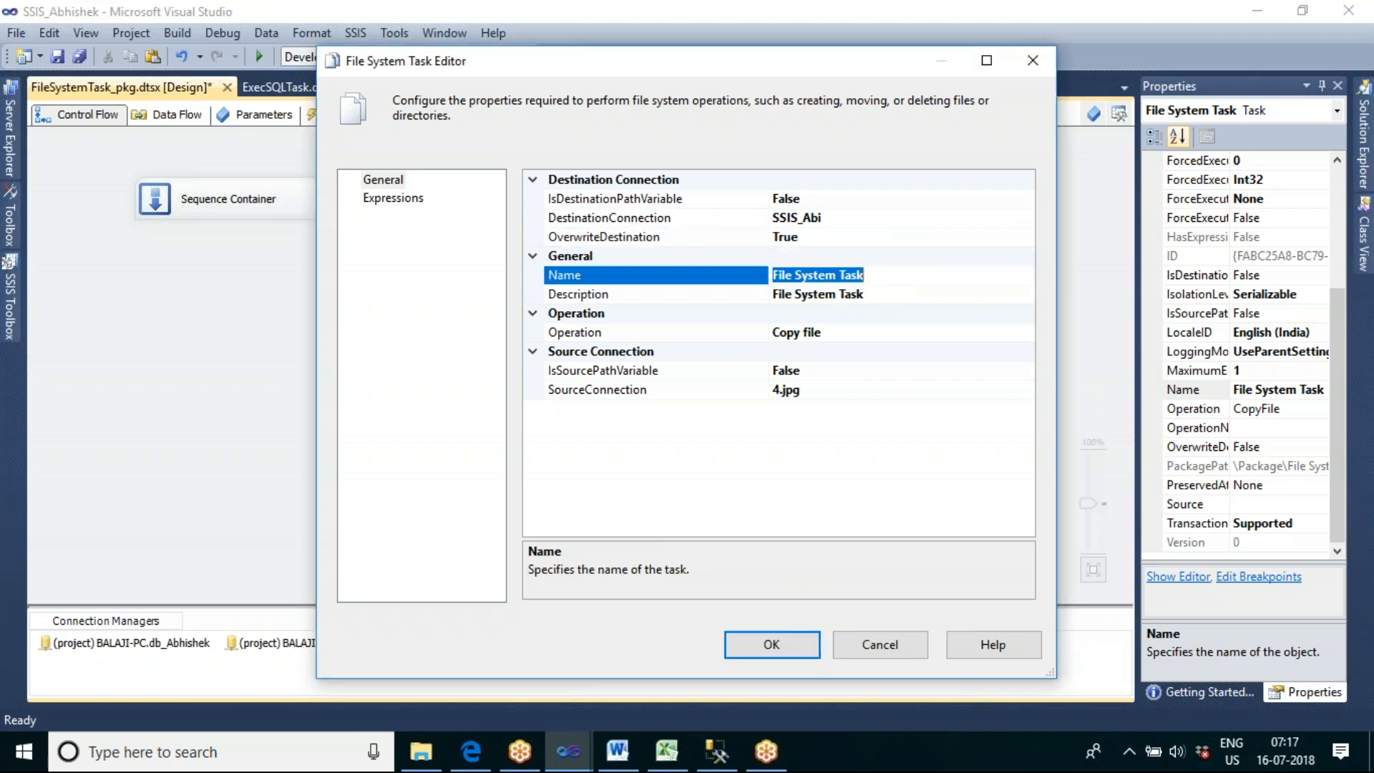
pyautogui.write('Copy ')
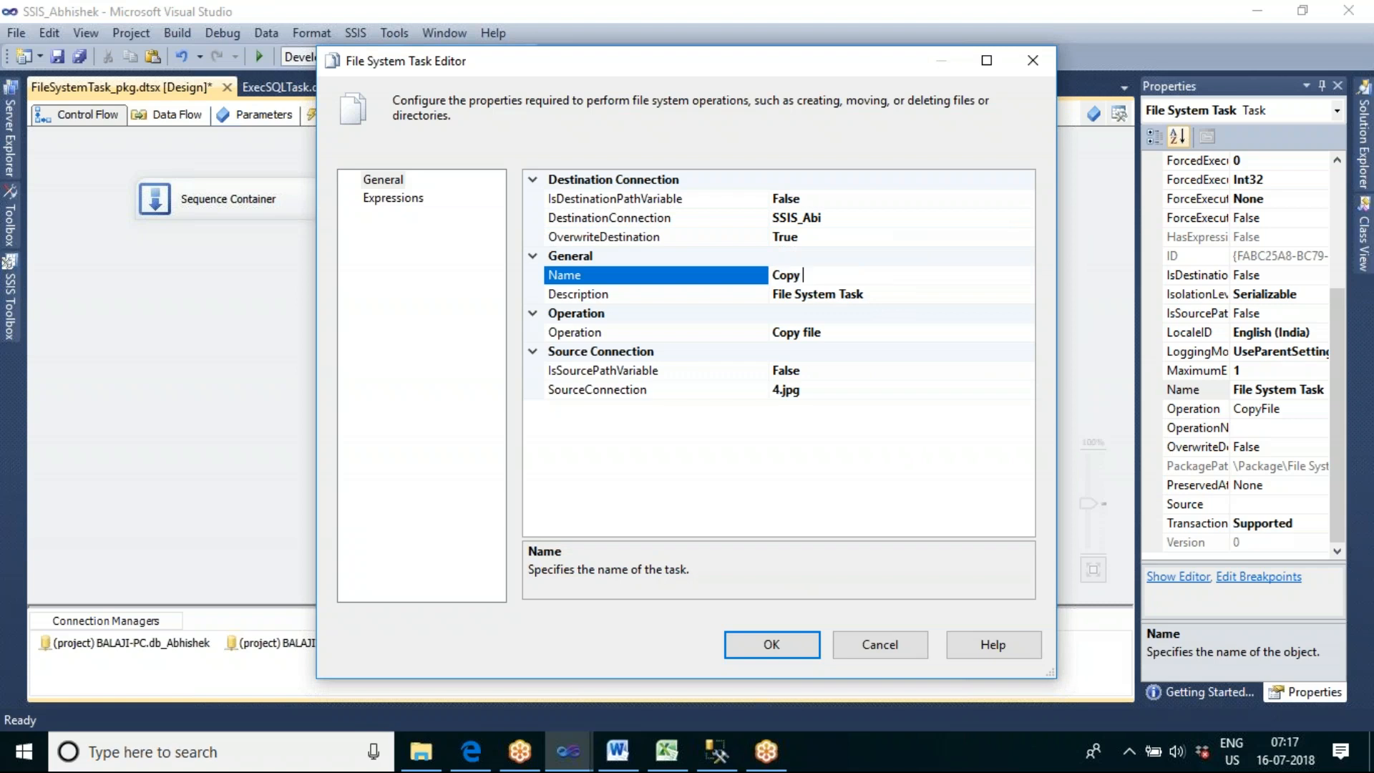
pyautogui.write('single file')
pyautogui.click(770, 646)
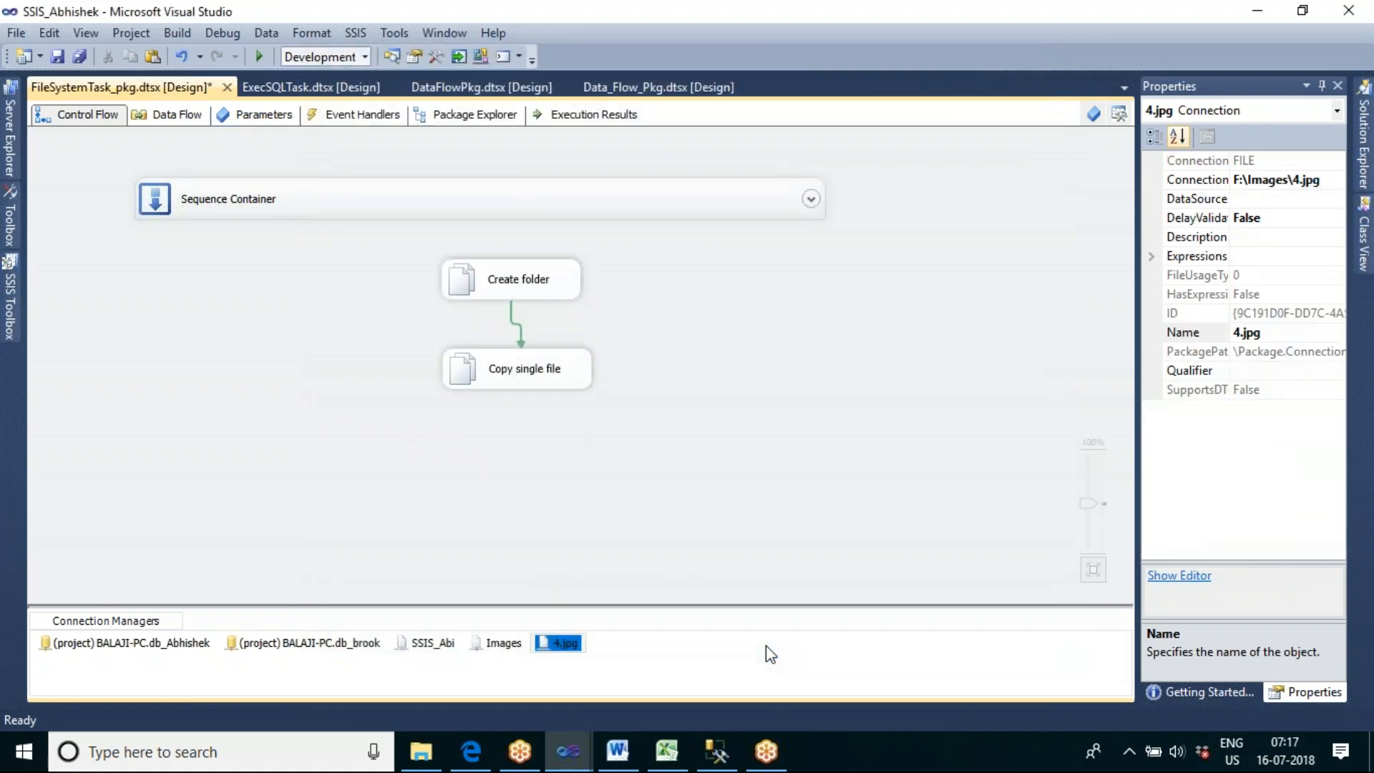
pyautogui.click(721, 387)
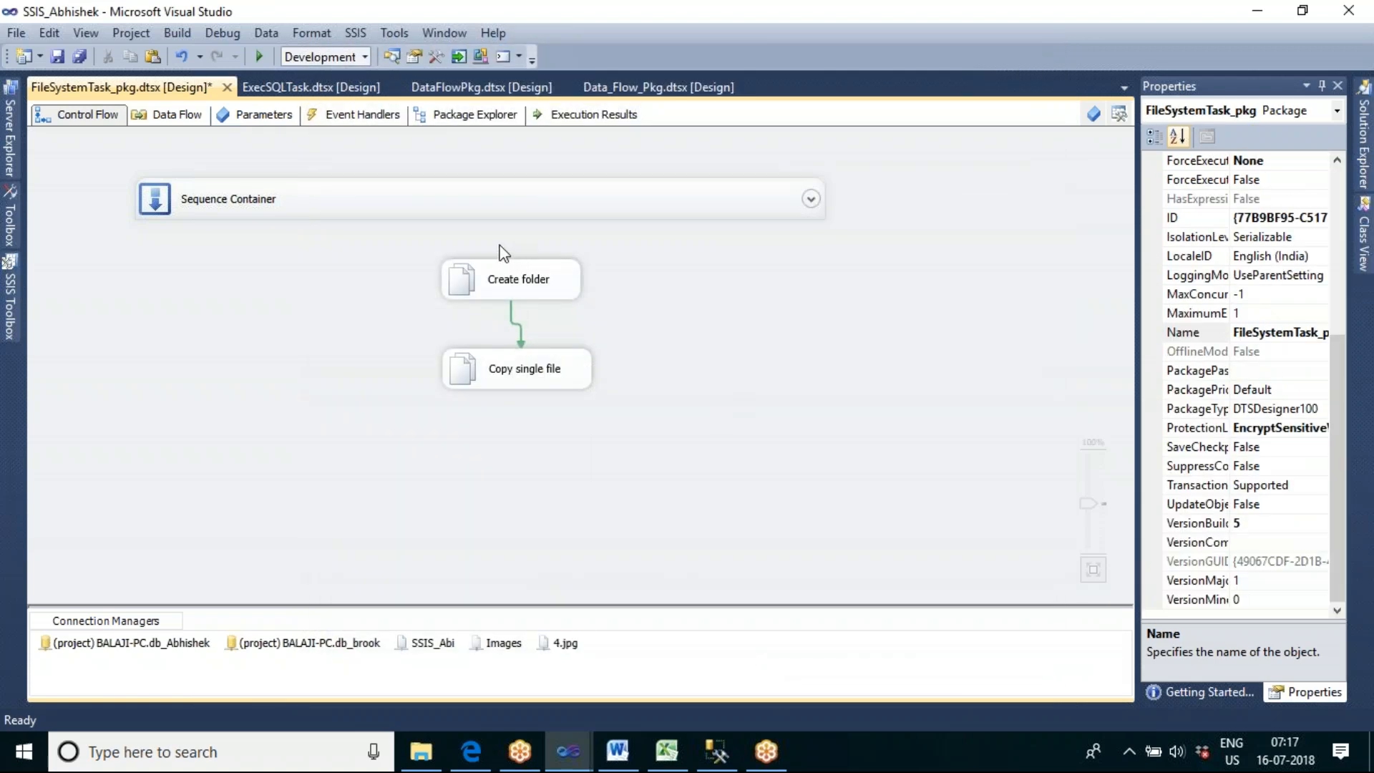
# Execute the Copy single file task on its own and check the SSIS_Abi folder on the desktop
pyautogui.rightClick(552, 380)
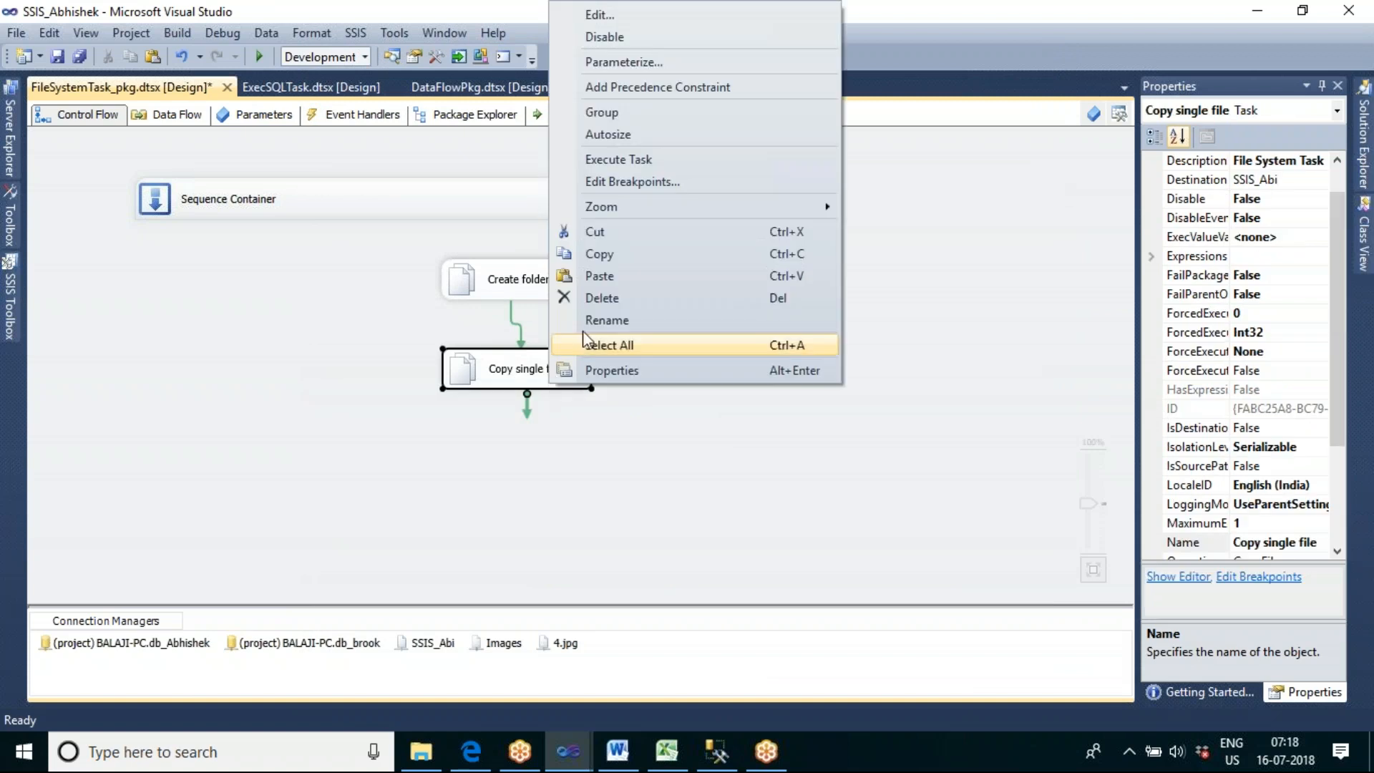
pyautogui.click(609, 165)
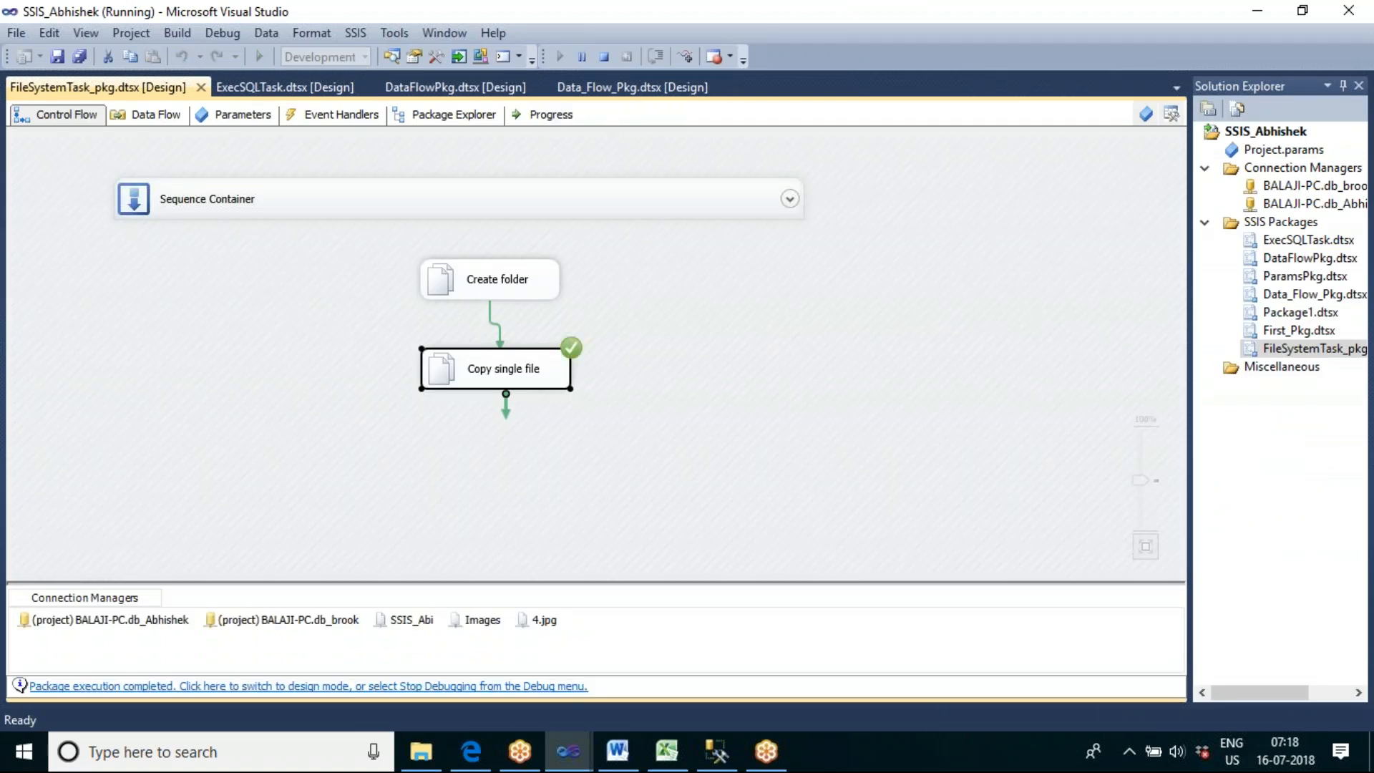
pyautogui.click(1259, 10)
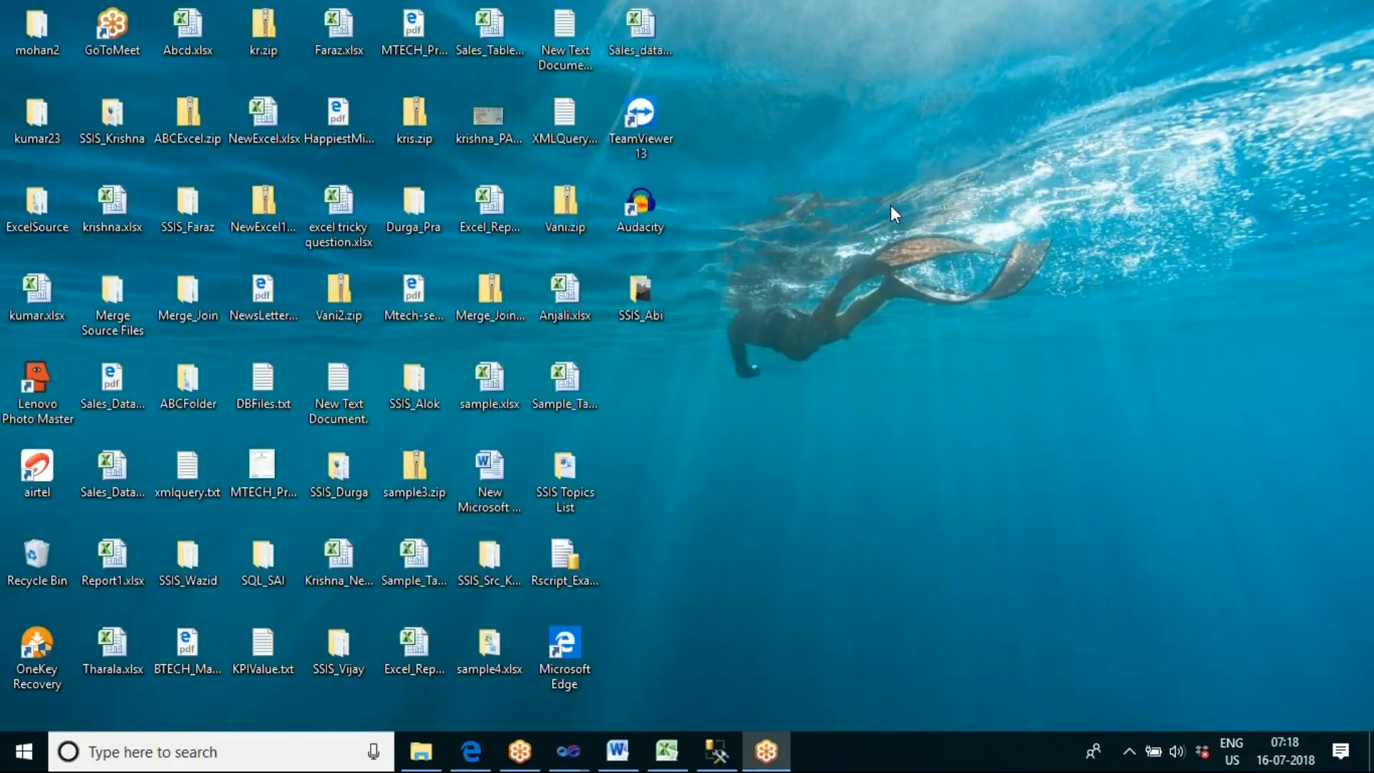
pyautogui.doubleClick(645, 294)
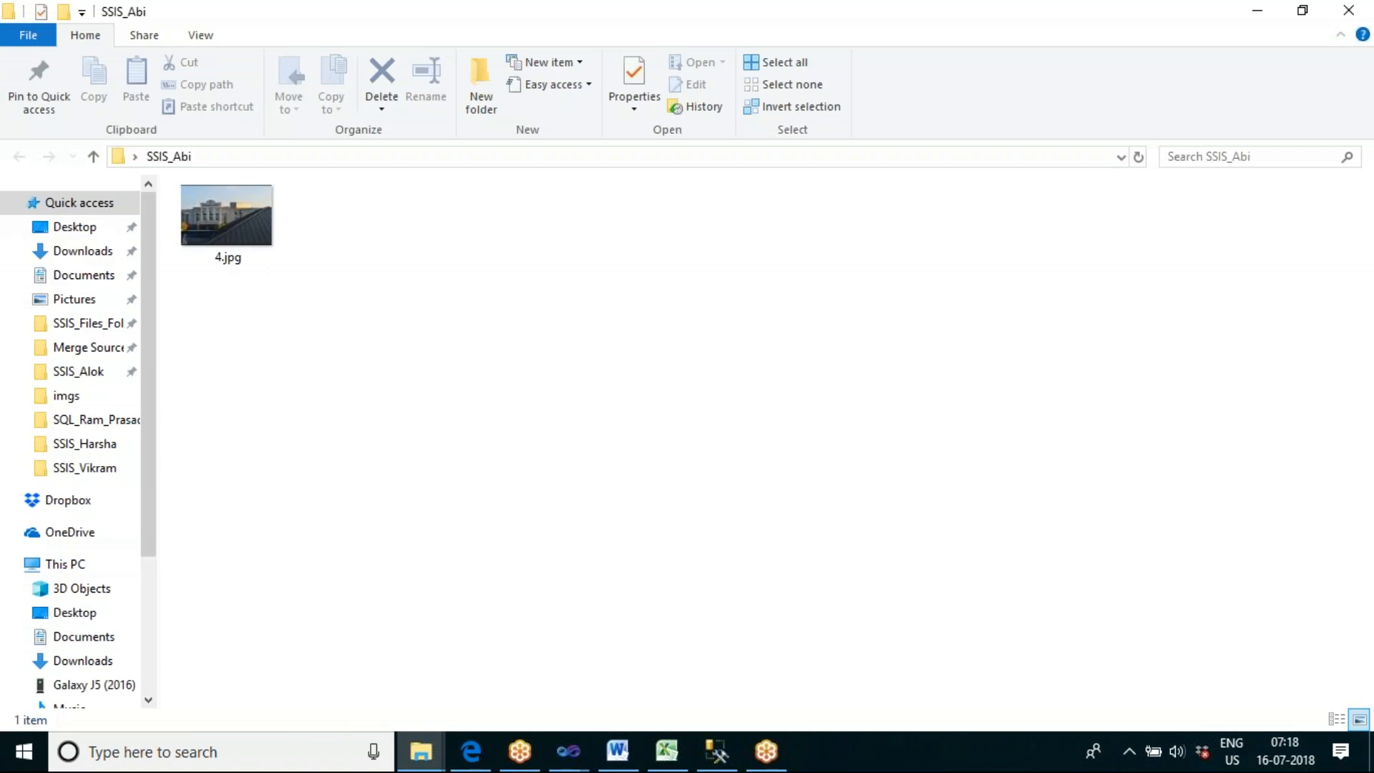
# In the other File Explorer window, open the Images folder on New Volume (F:) to view the source files
pyautogui.click(426, 752)
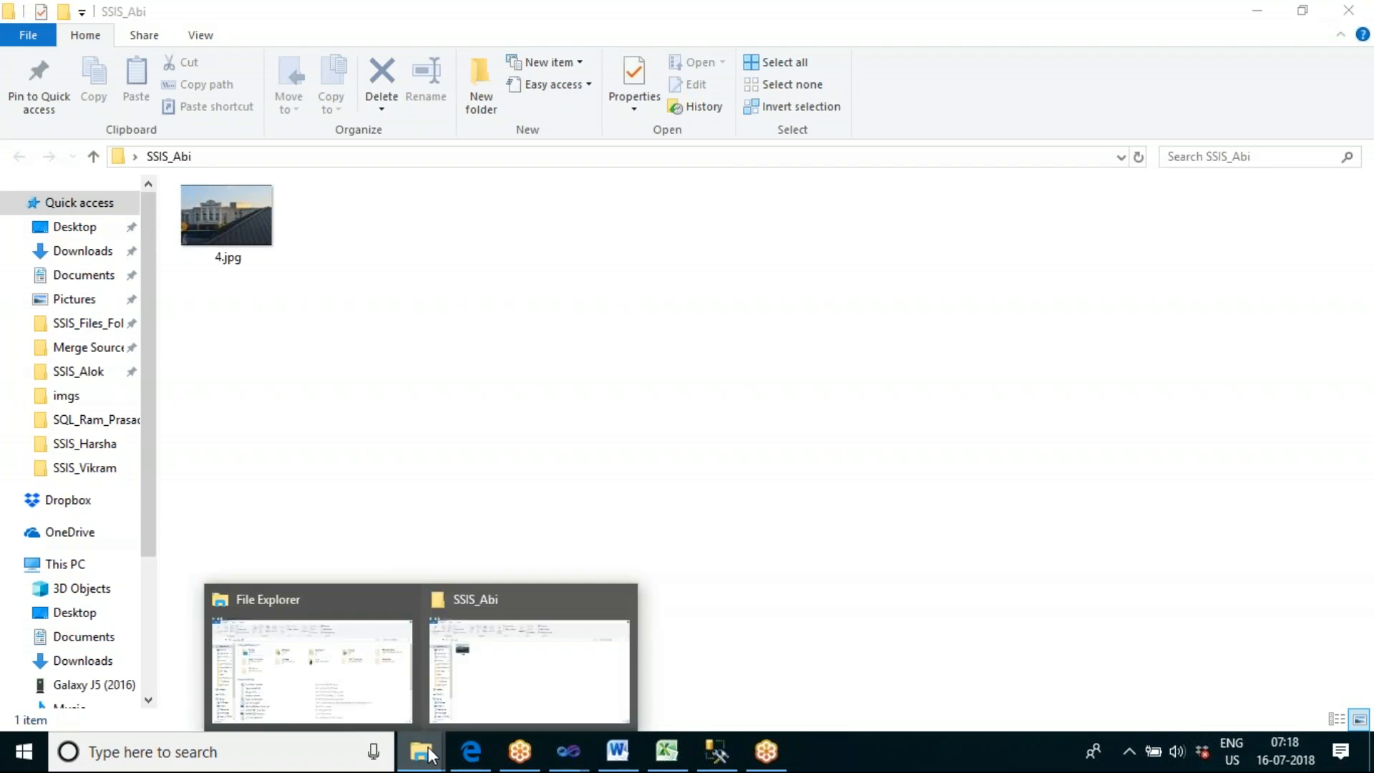
pyautogui.click(344, 676)
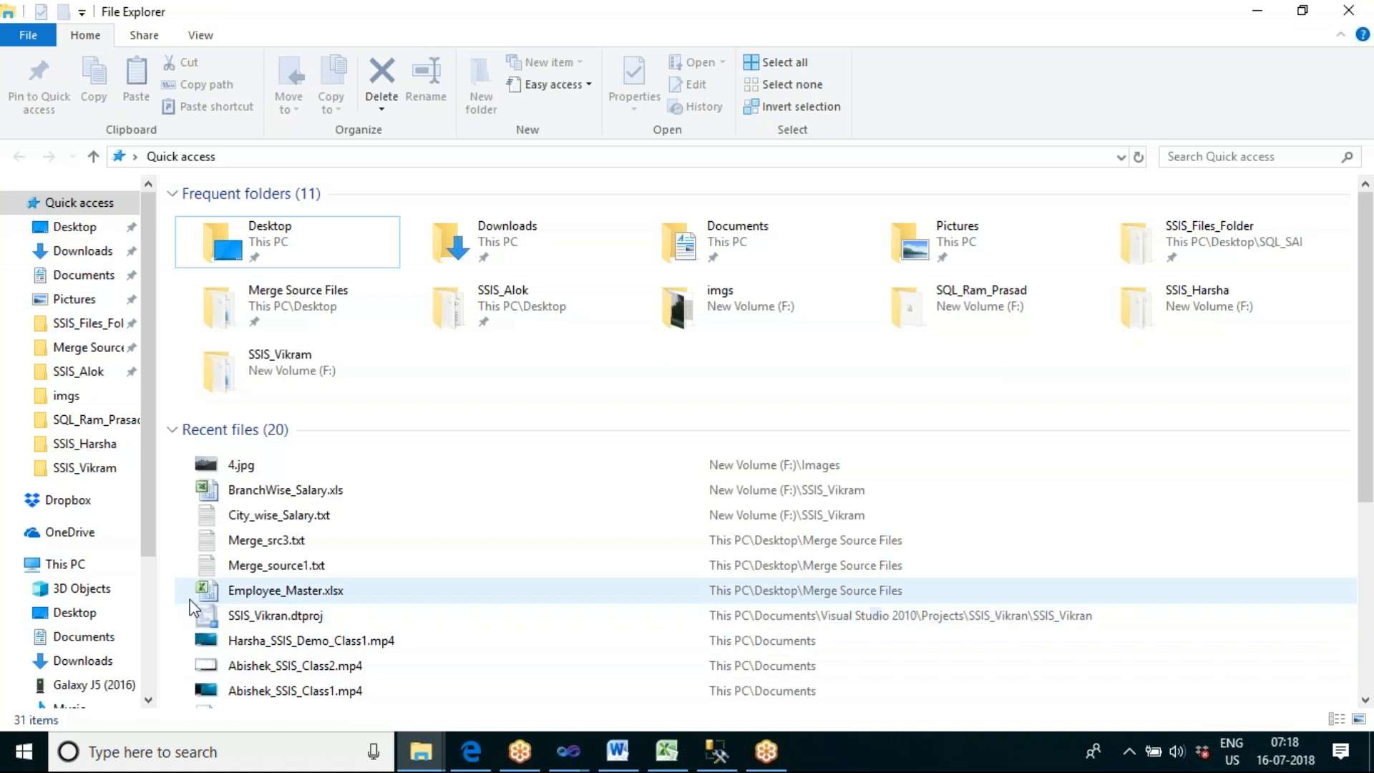
pyautogui.click(150, 596)
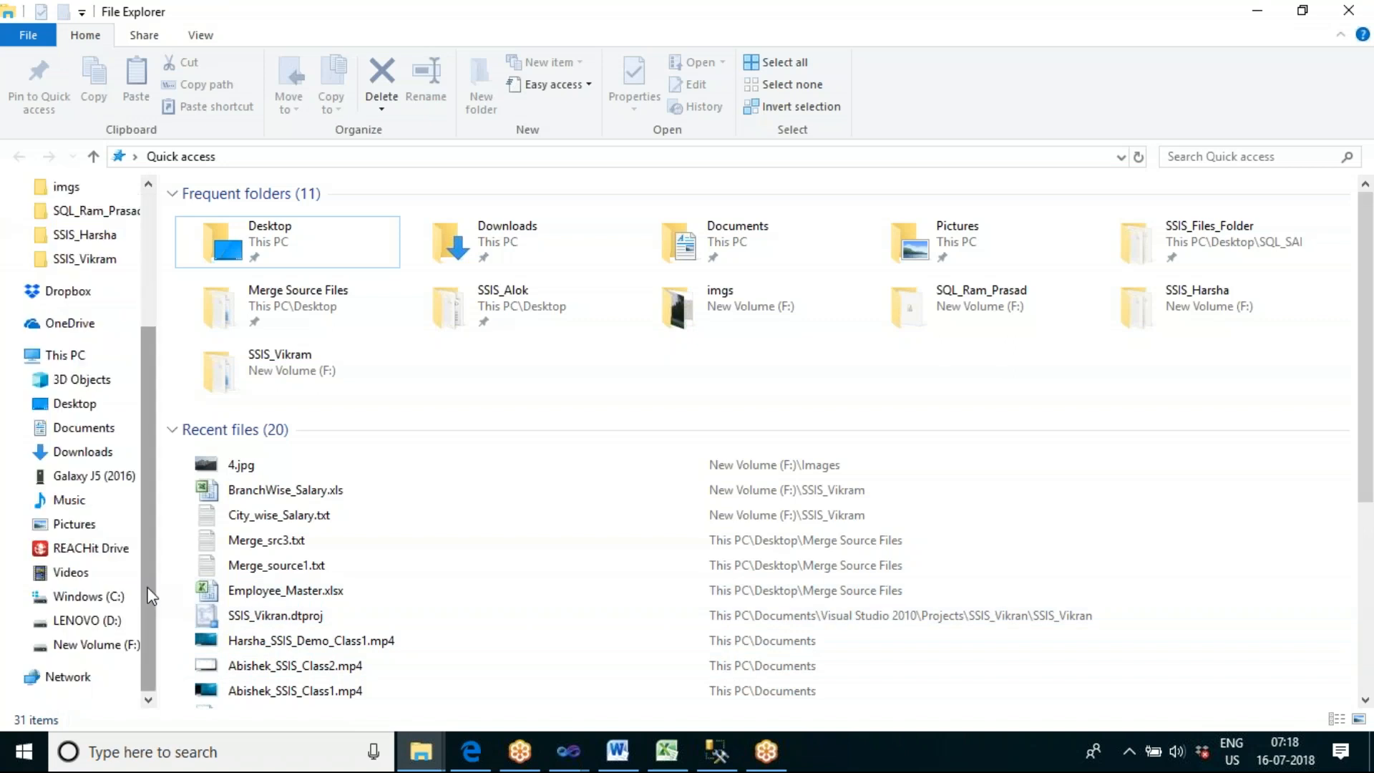
pyautogui.click(106, 649)
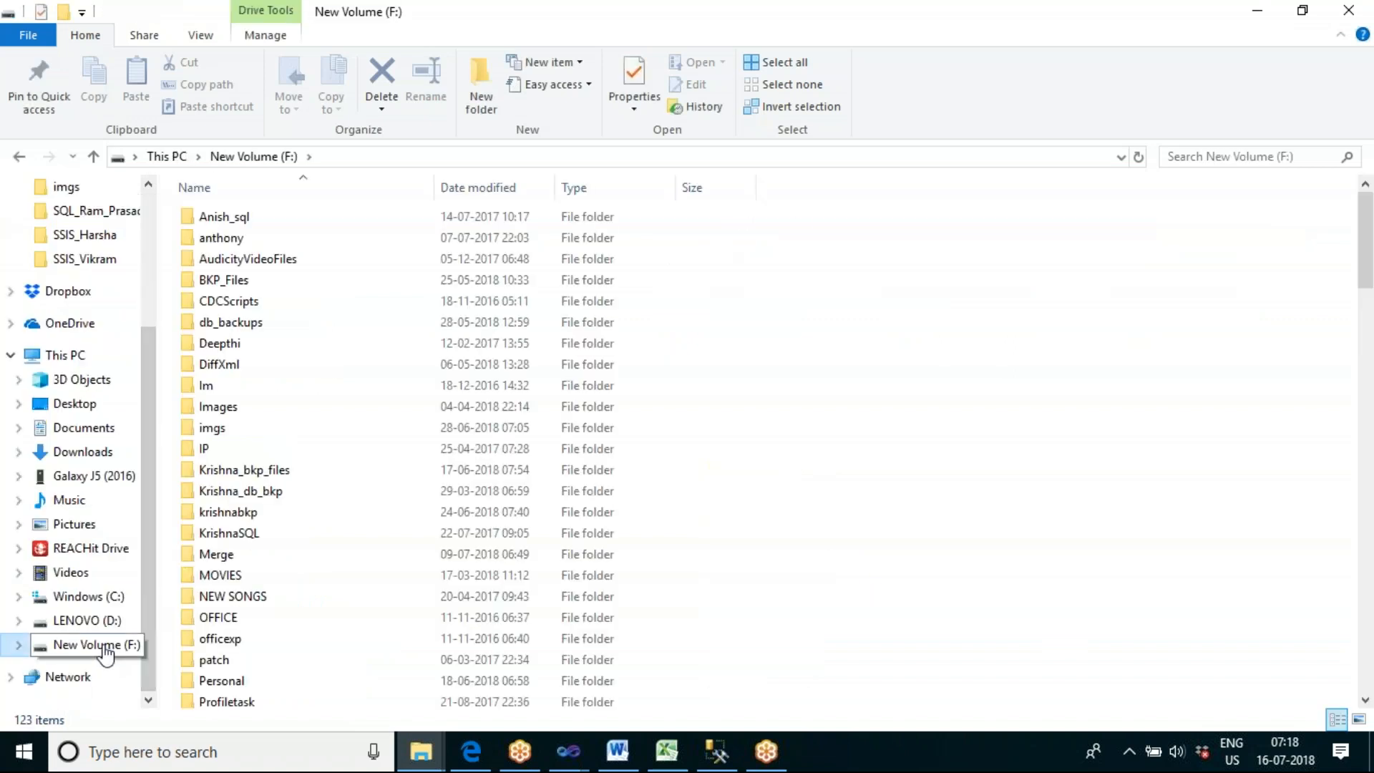
pyautogui.doubleClick(364, 406)
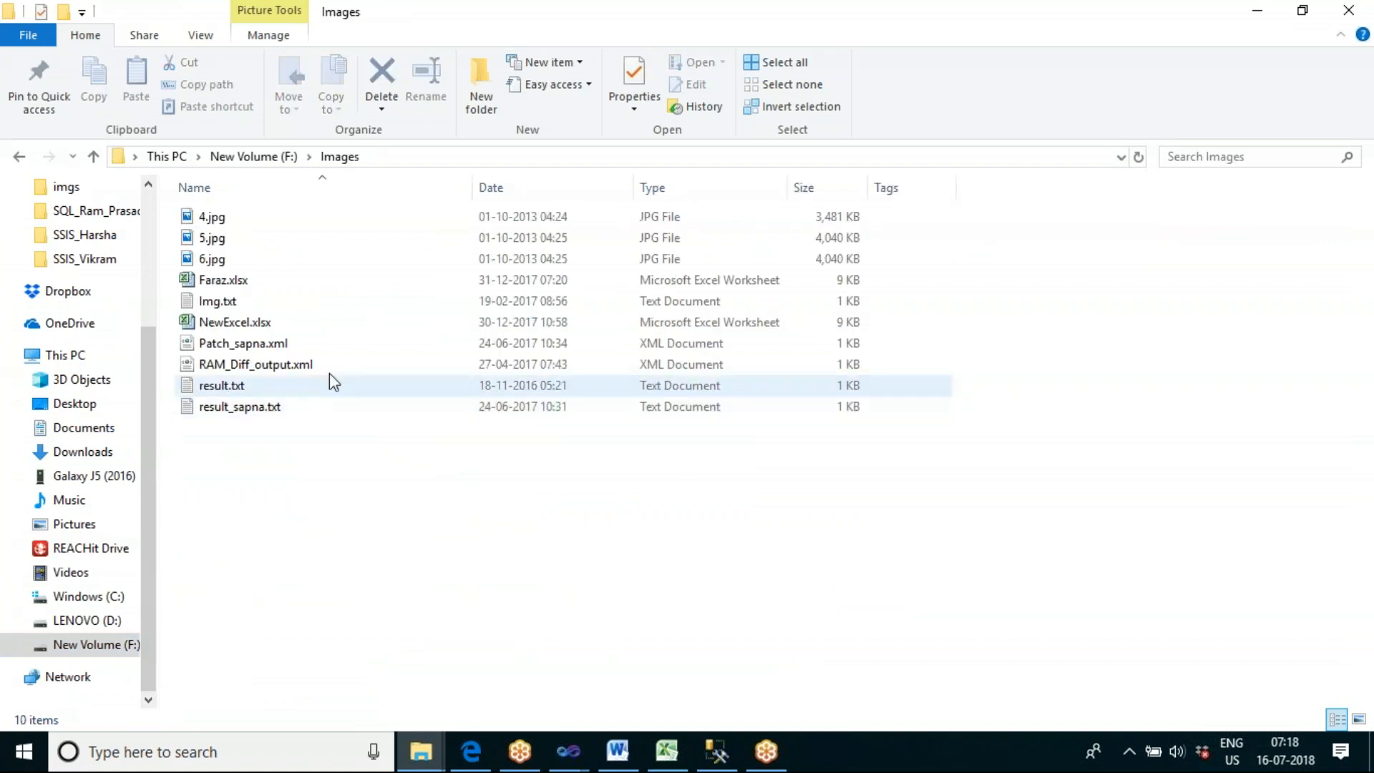
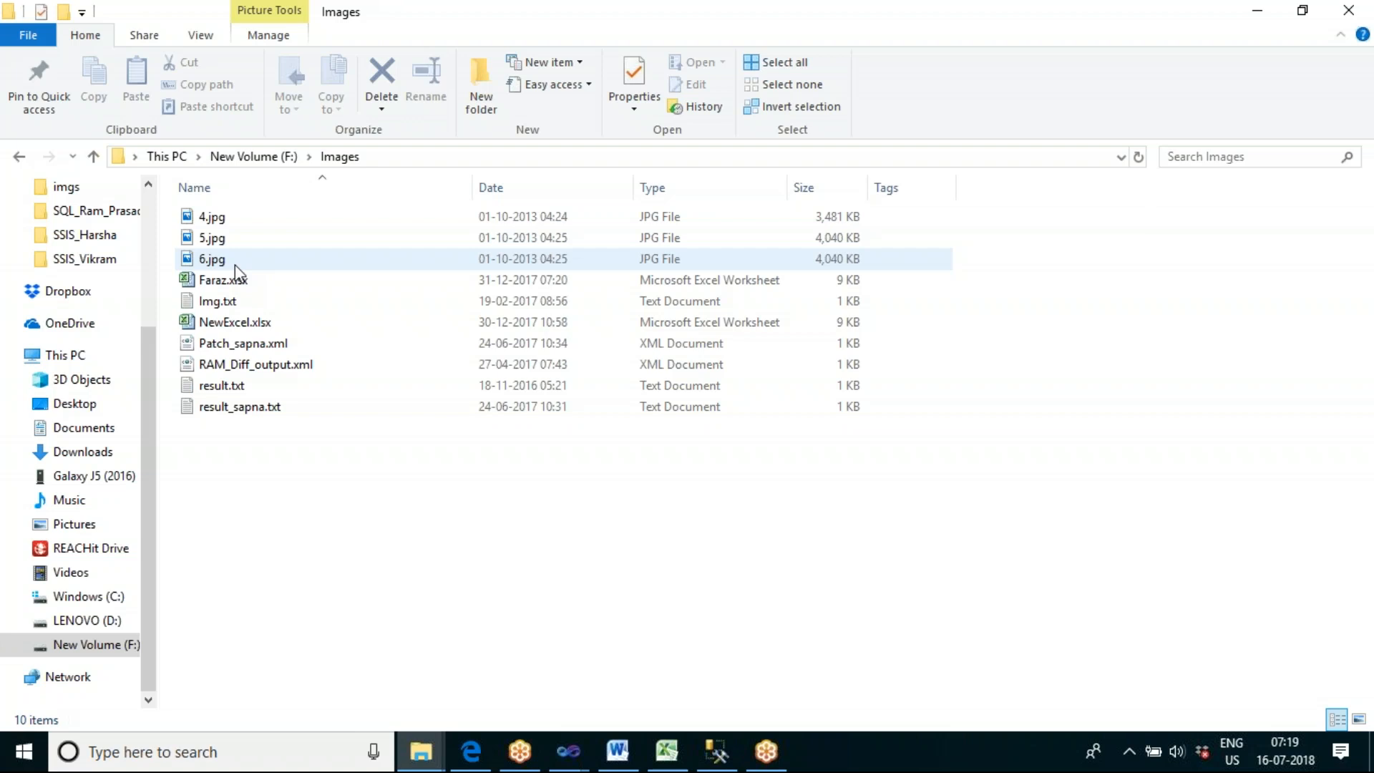
# Switch back to the running SSIS_Abhishek project in Visual Studio and stop debugging
pyautogui.click(1259, 11)
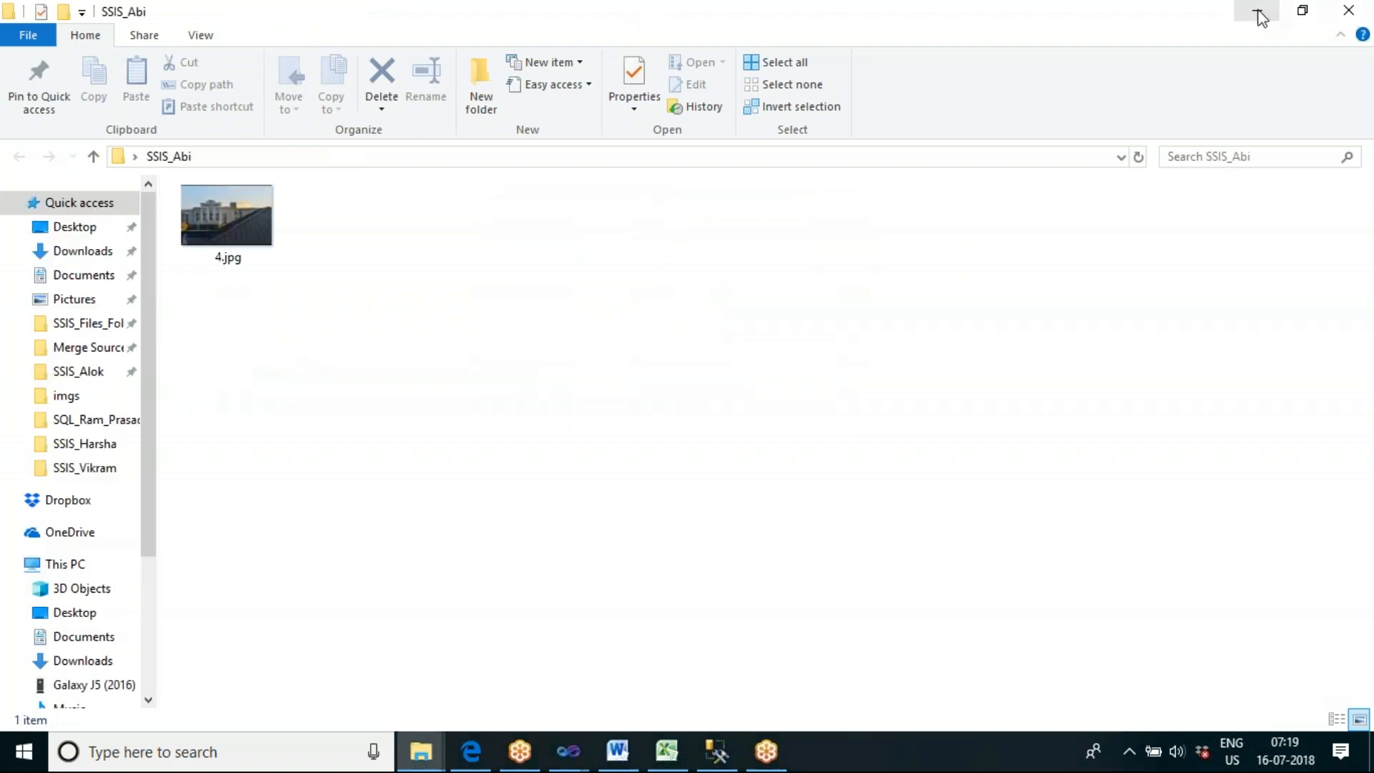
pyautogui.click(577, 753)
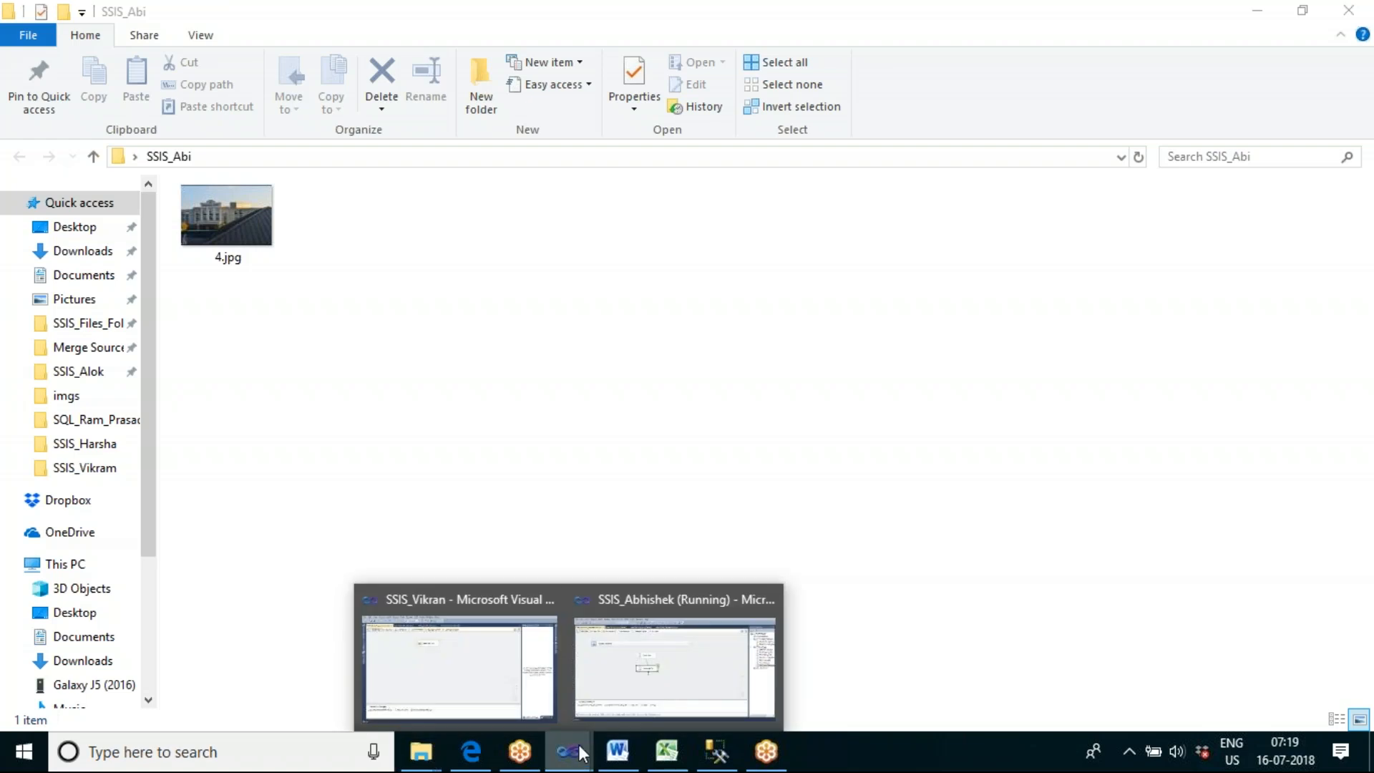
pyautogui.click(619, 684)
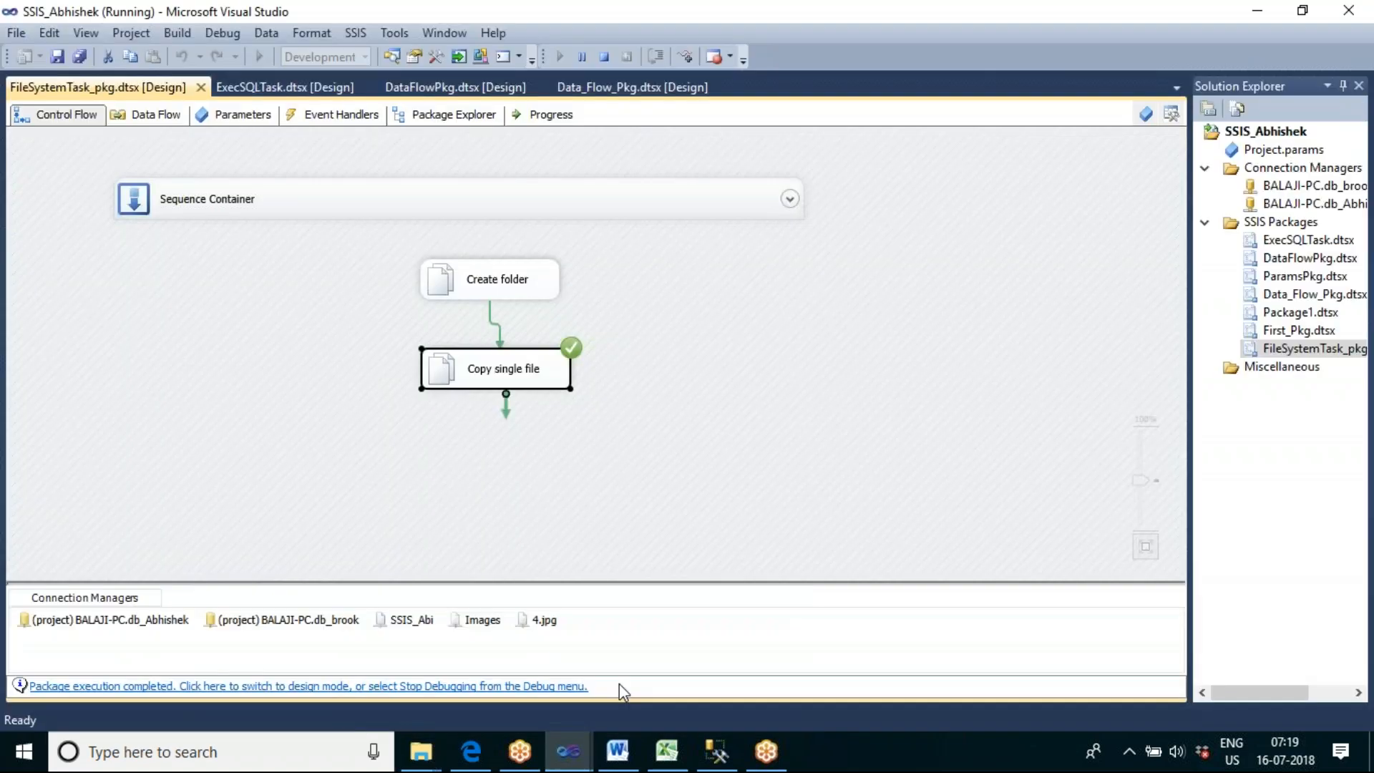
pyautogui.click(604, 57)
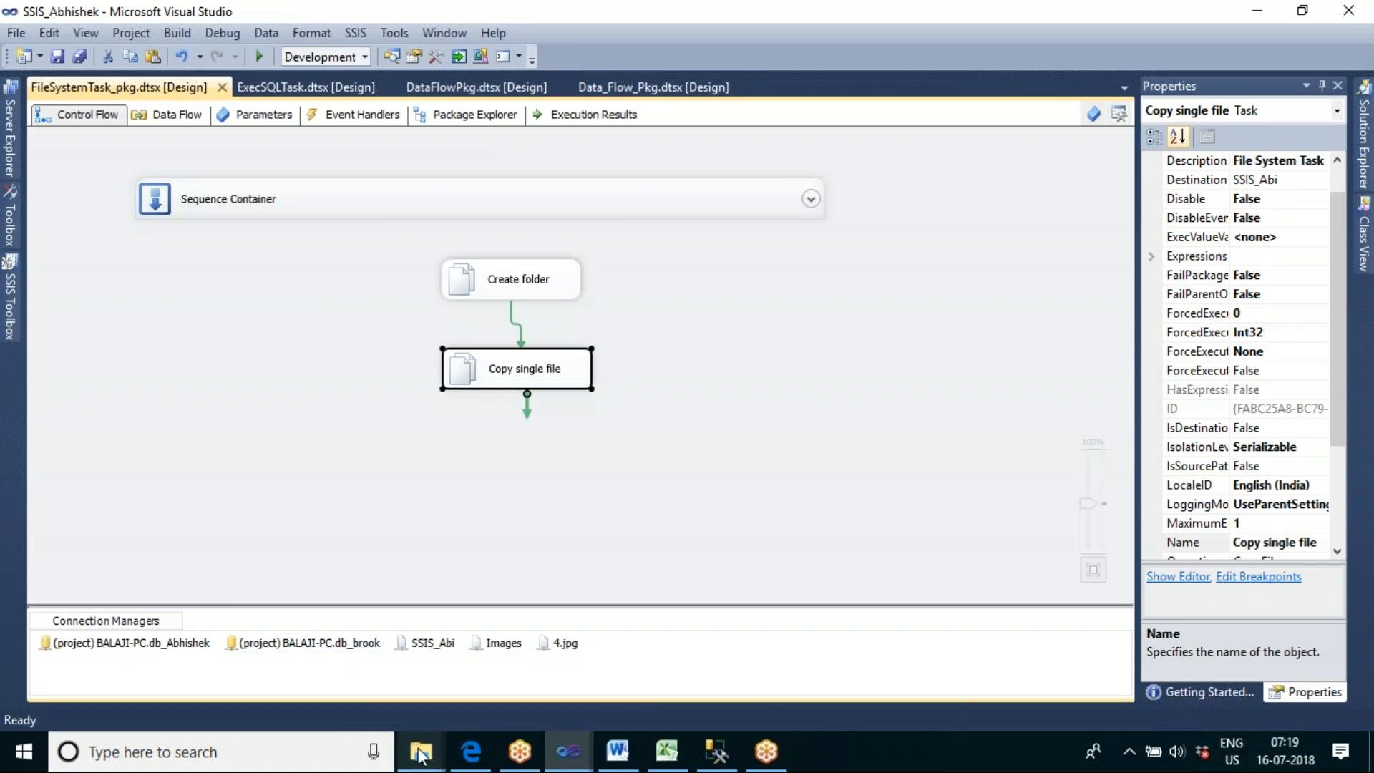
# Switch to the Images folder in File Explorer and duplicate 6.jpg within that folder
pyautogui.moveTo(421, 755)
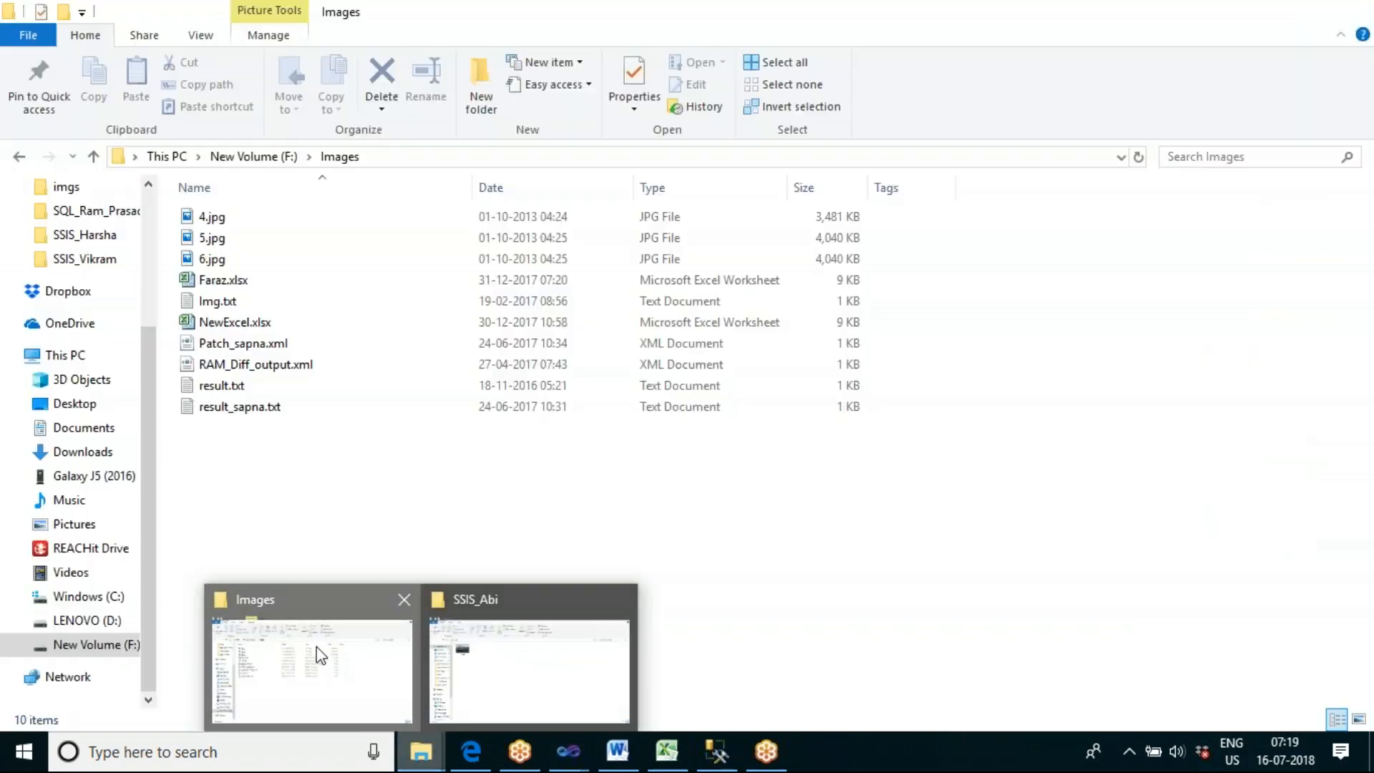
pyautogui.click(320, 655)
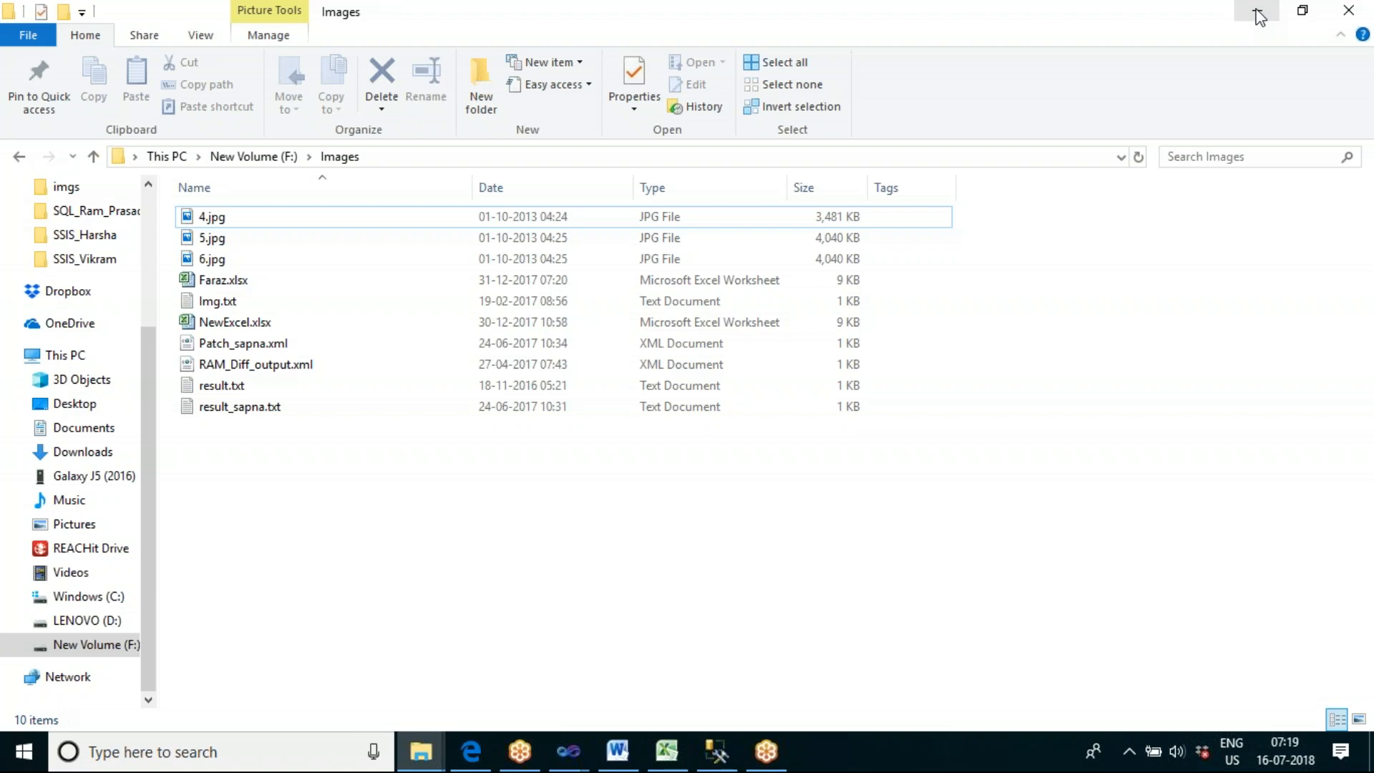
pyautogui.rightClick(297, 266)
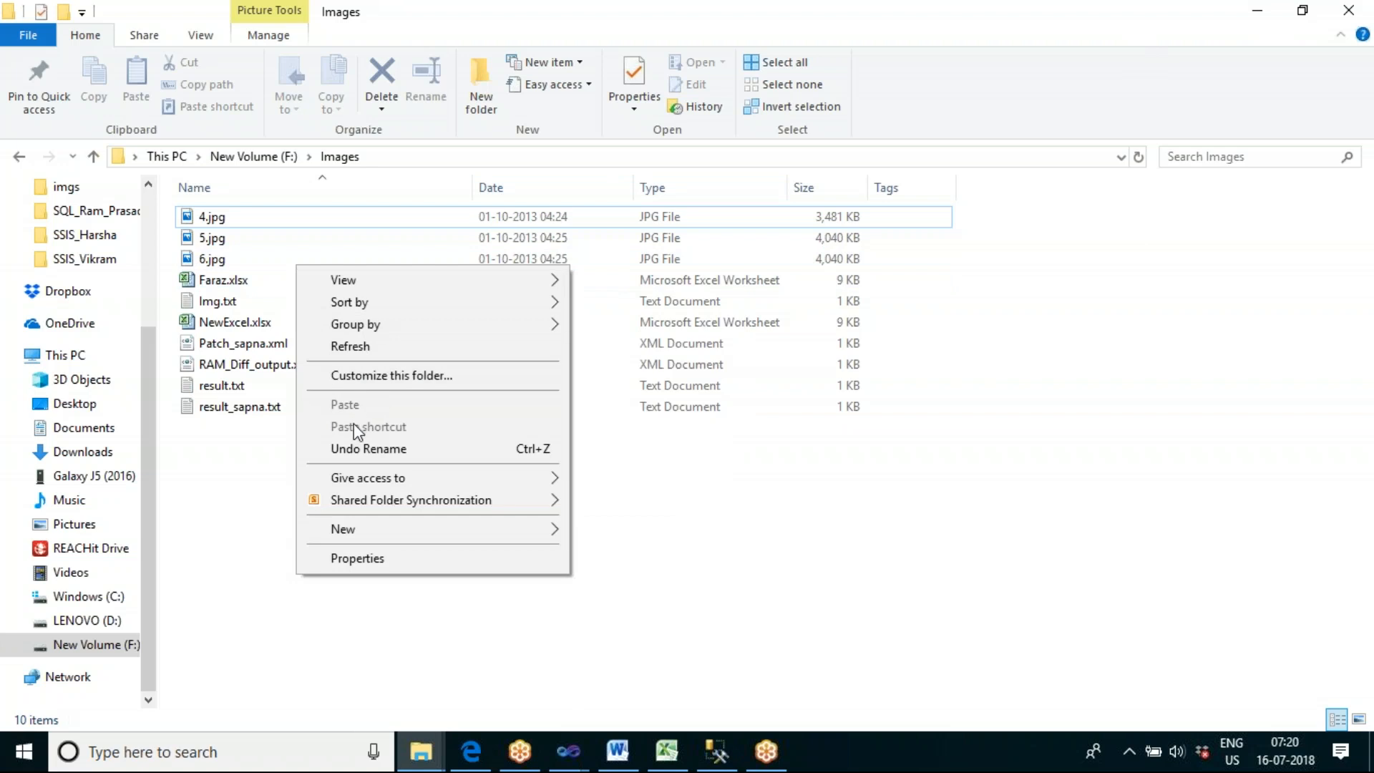
pyautogui.click(256, 460)
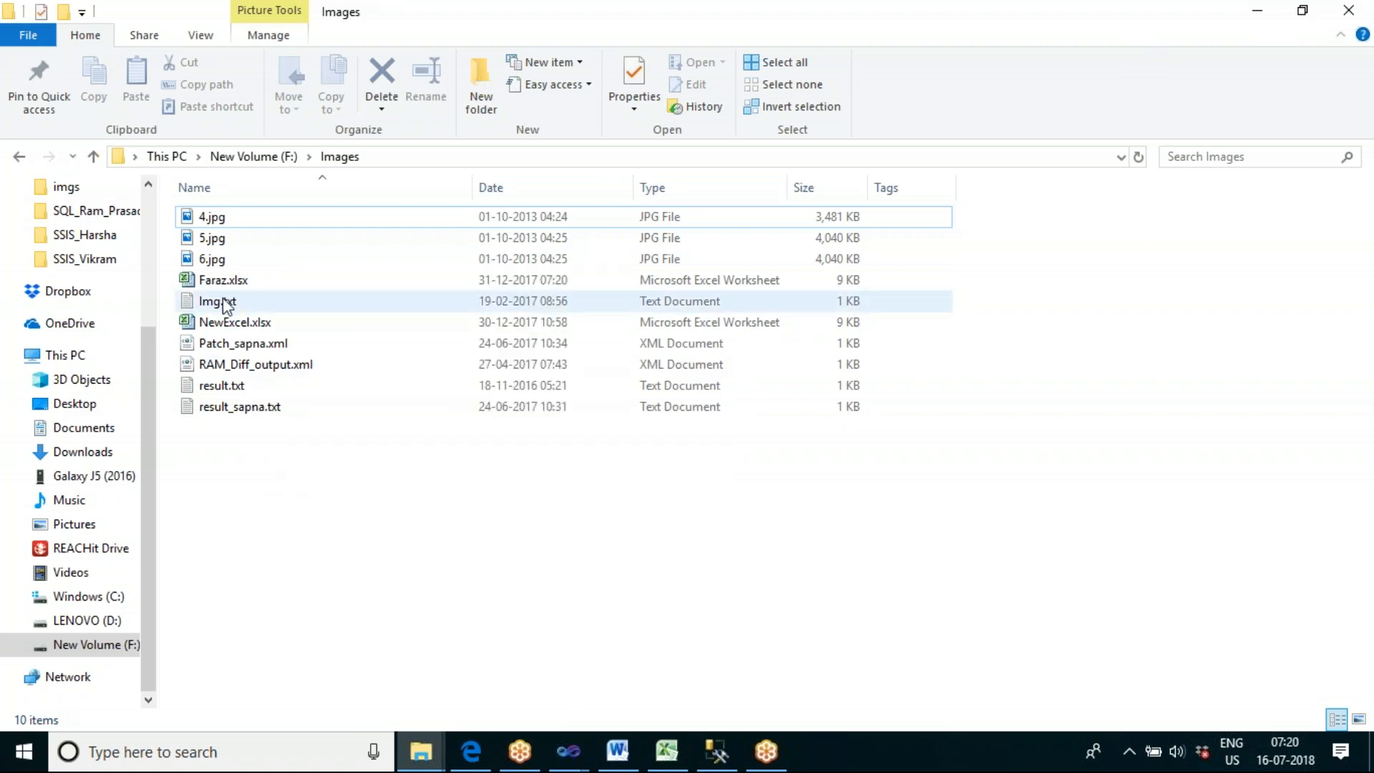
pyautogui.rightClick(209, 261)
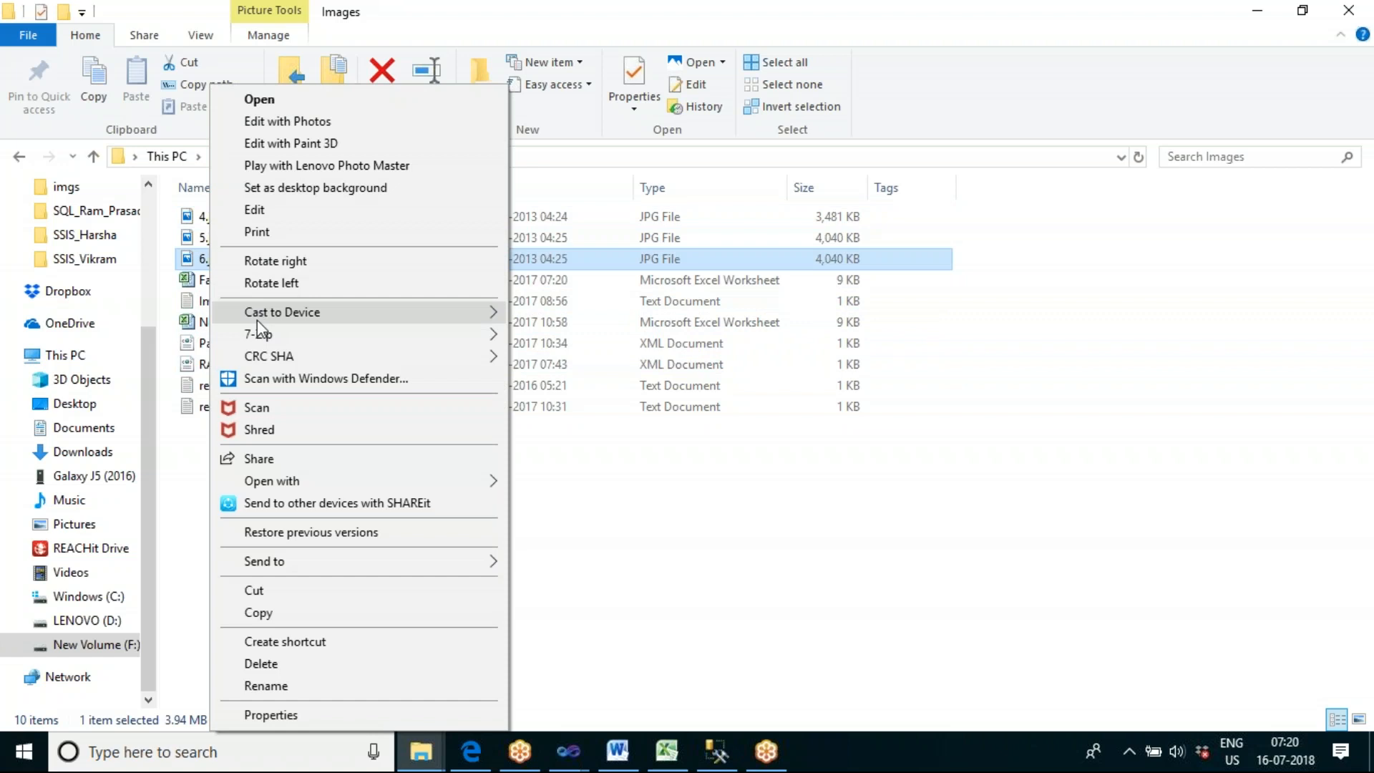
pyautogui.click(277, 620)
pyautogui.click(255, 512)
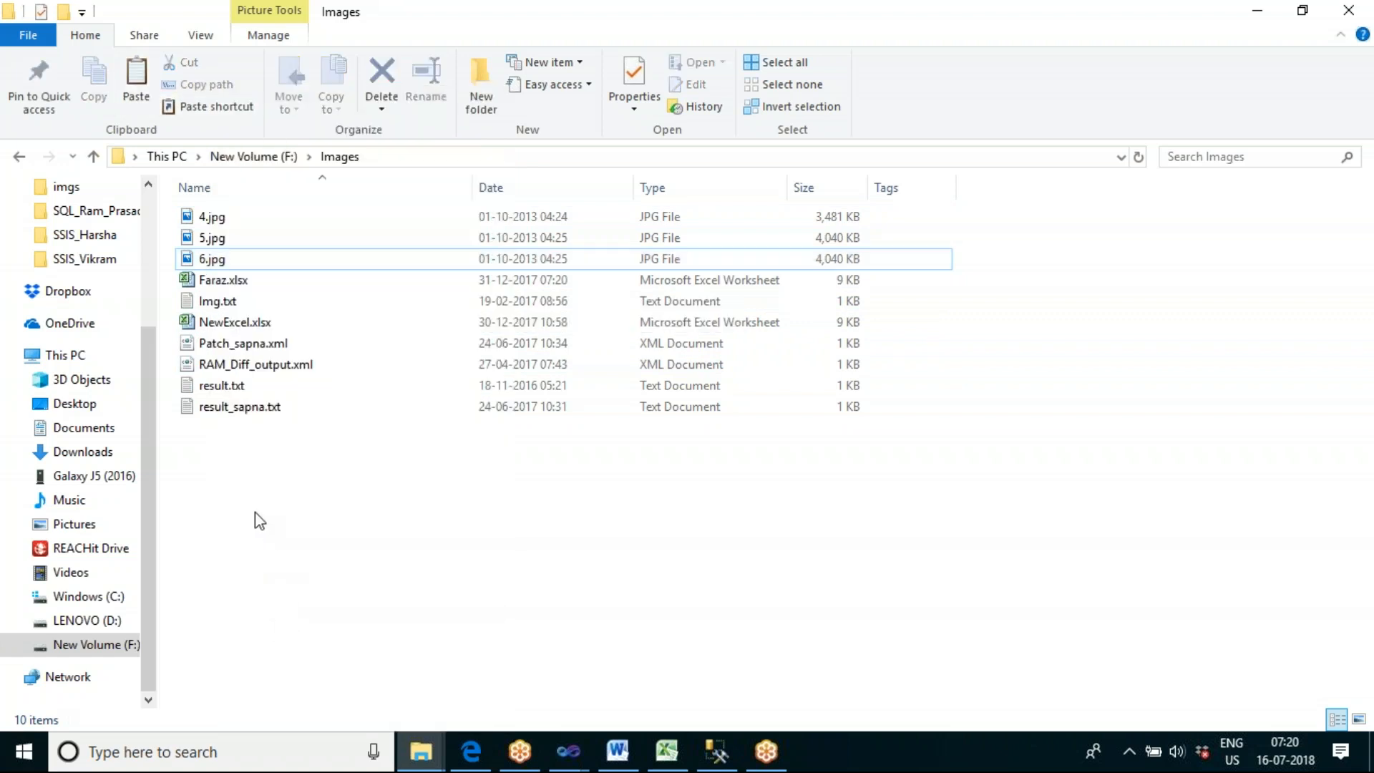
pyautogui.rightClick(255, 512)
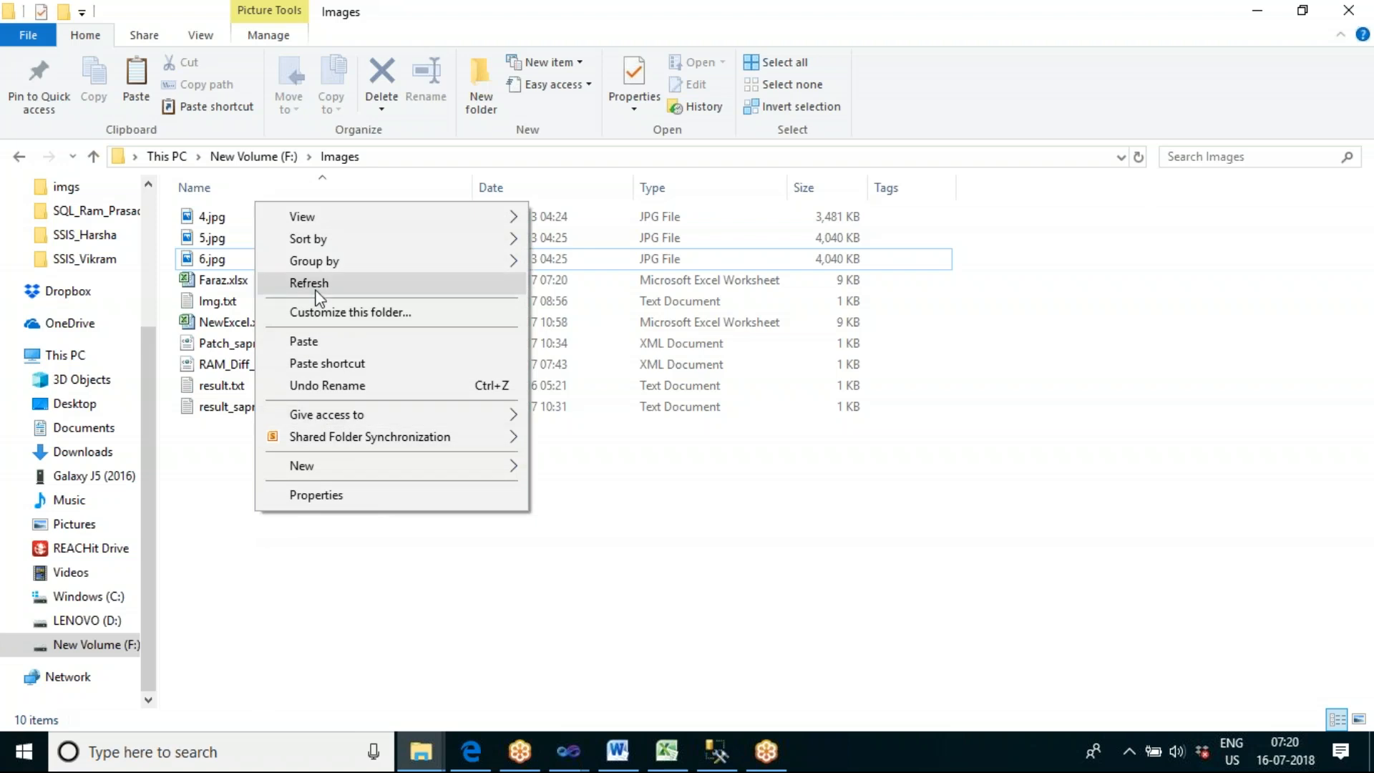
pyautogui.click(304, 341)
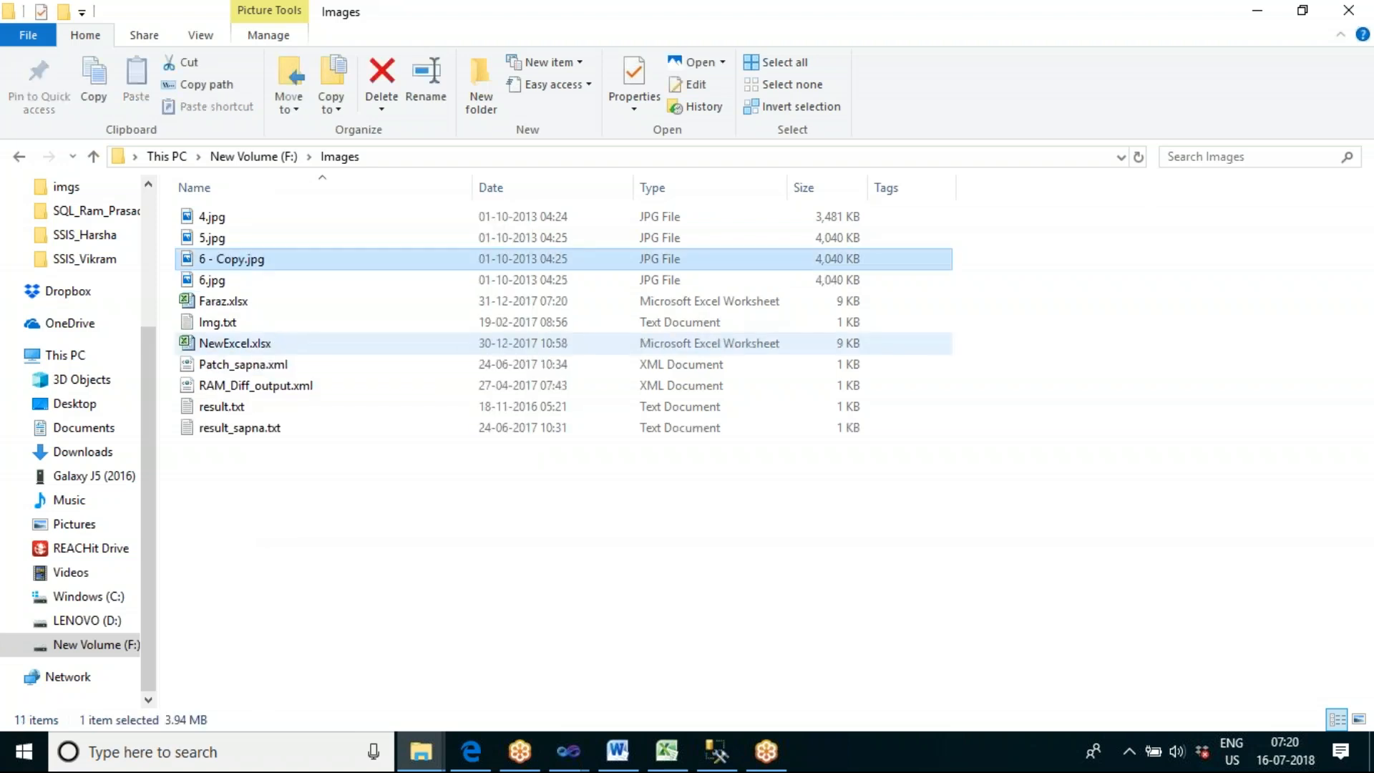
# Rename the duplicate of 6.jpg as 7.jpg and close the Images folder window
pyautogui.click(239, 258)
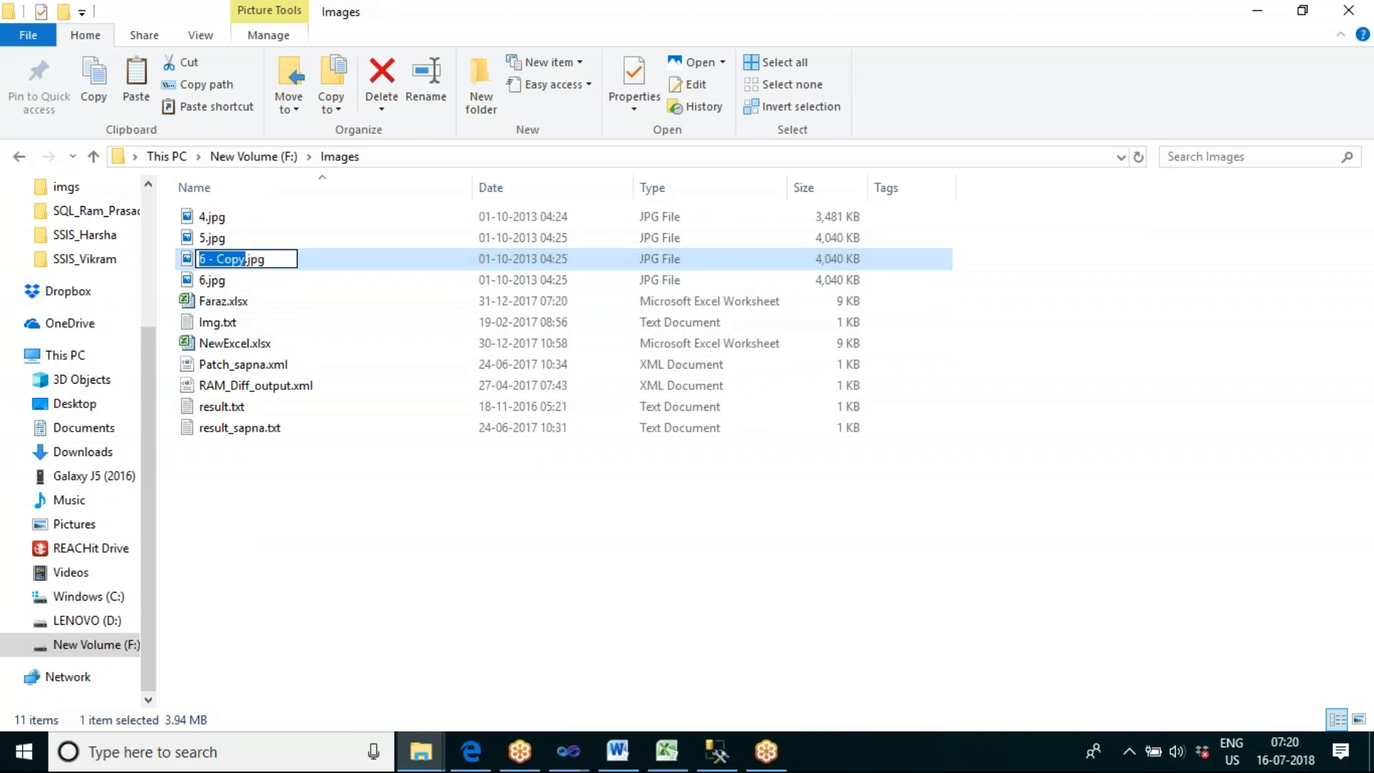
pyautogui.press('BackSpace')
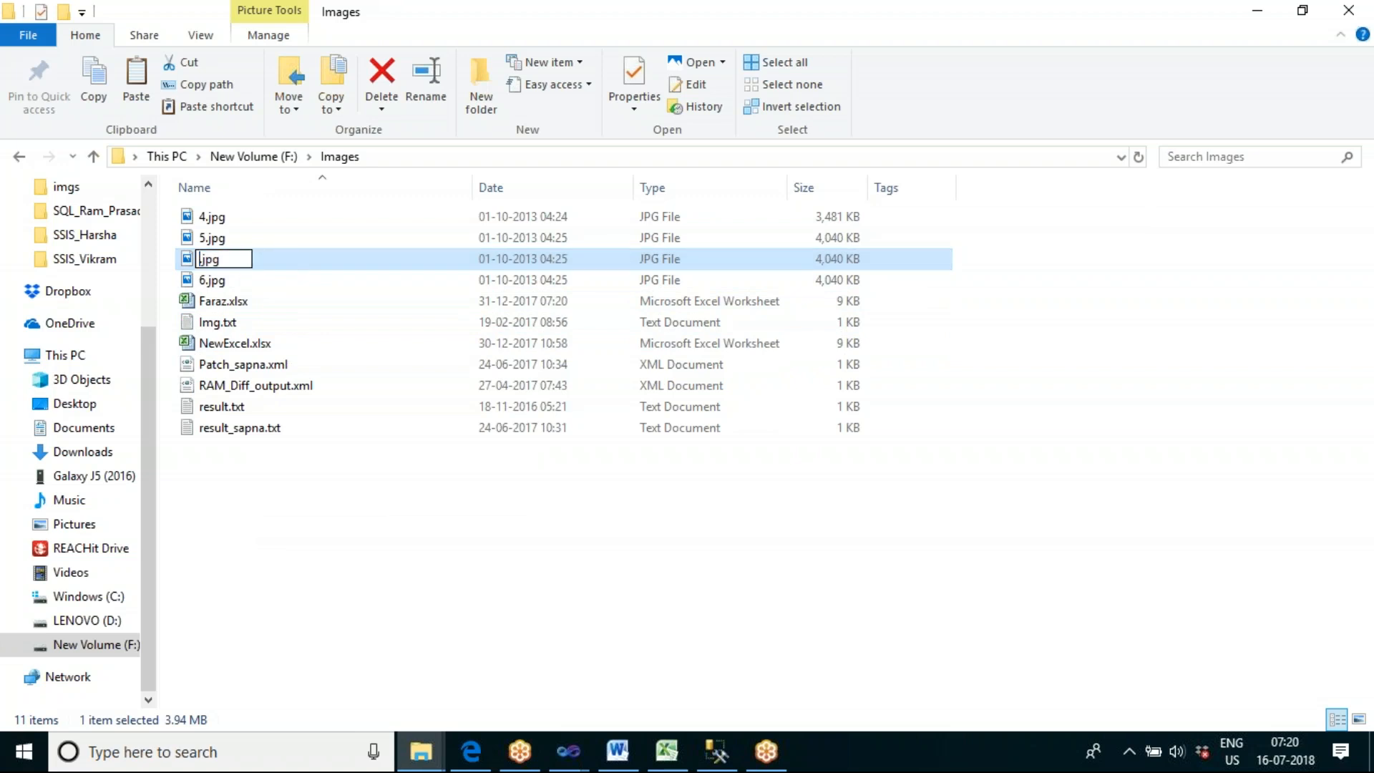
pyautogui.write('7')
pyautogui.click(272, 515)
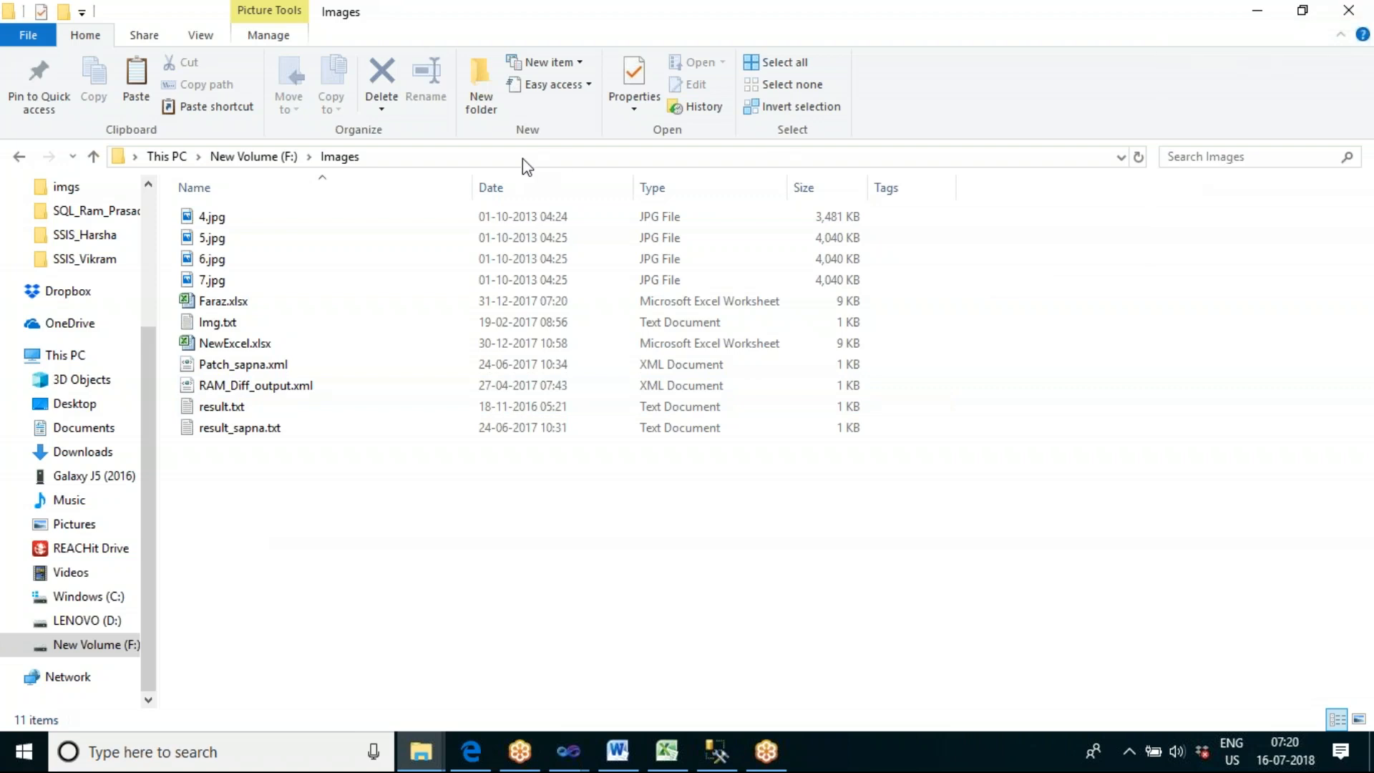
pyautogui.click(1365, 10)
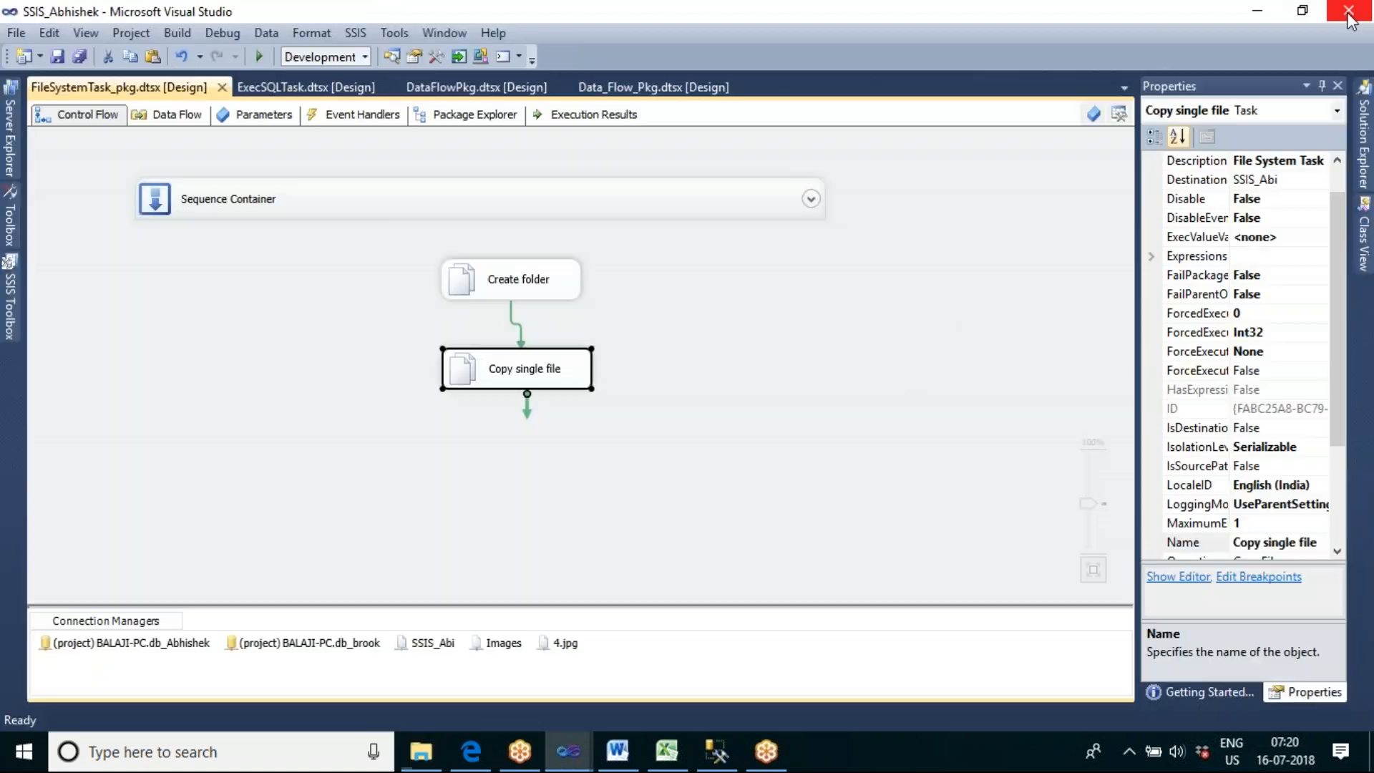
# Add a Foreach Loop Container to the control flow, in the empty area beside the Copy single file task
pyautogui.click(633, 478)
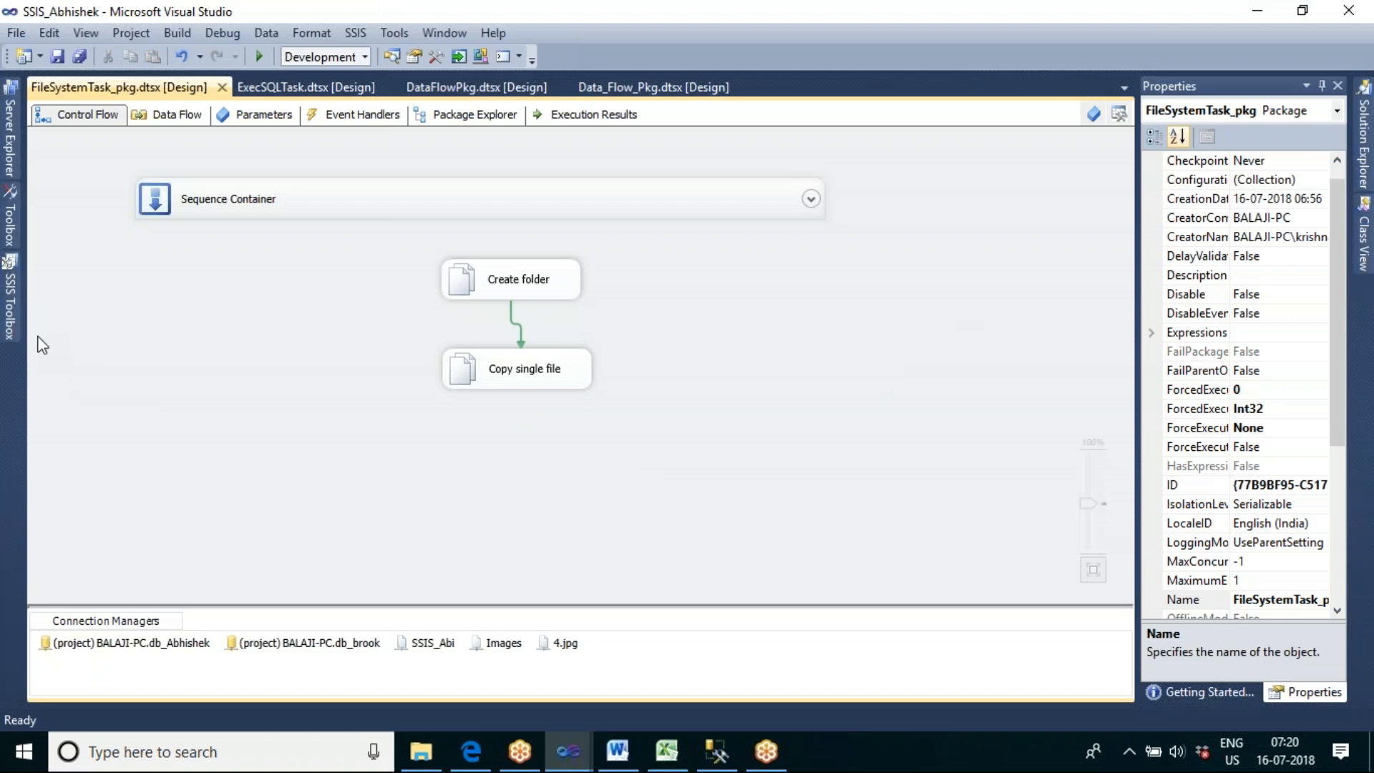
pyautogui.click(536, 377)
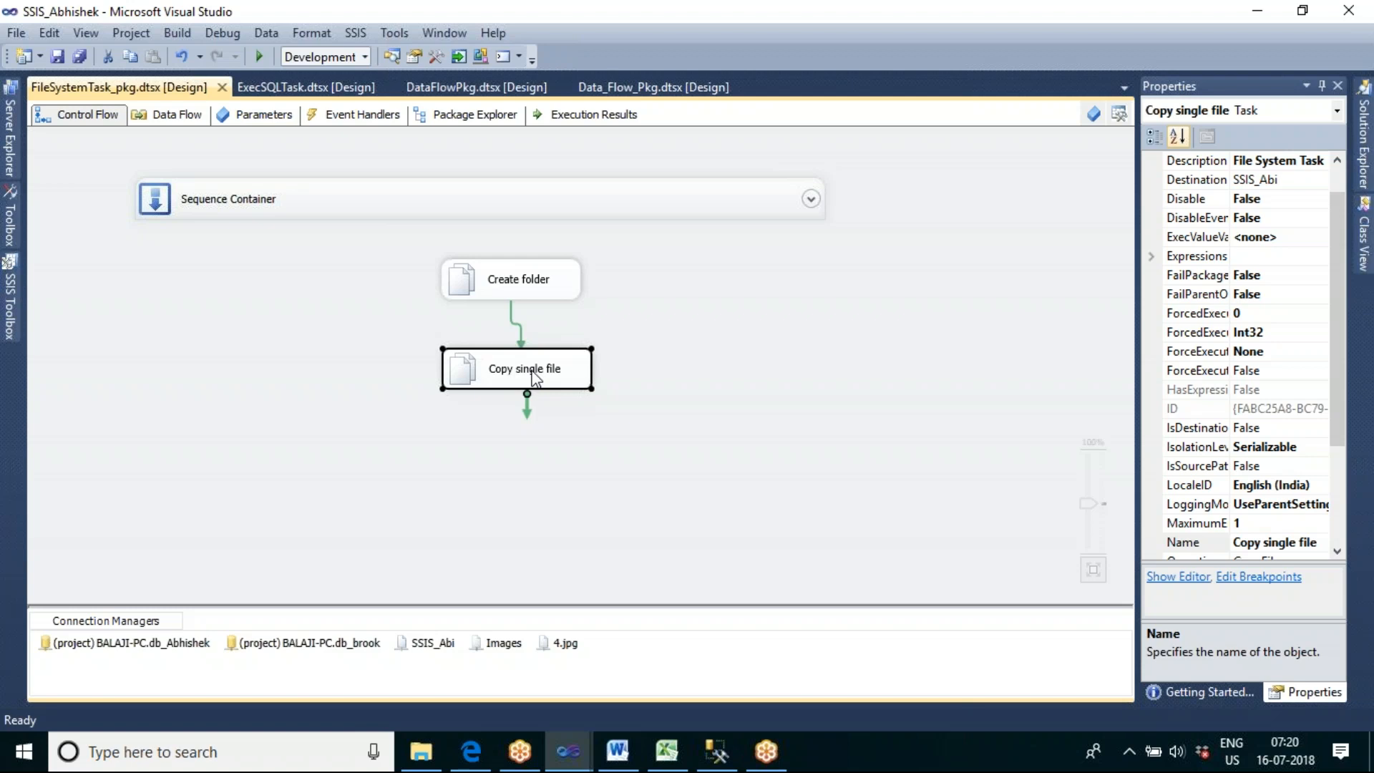
pyautogui.click(10, 302)
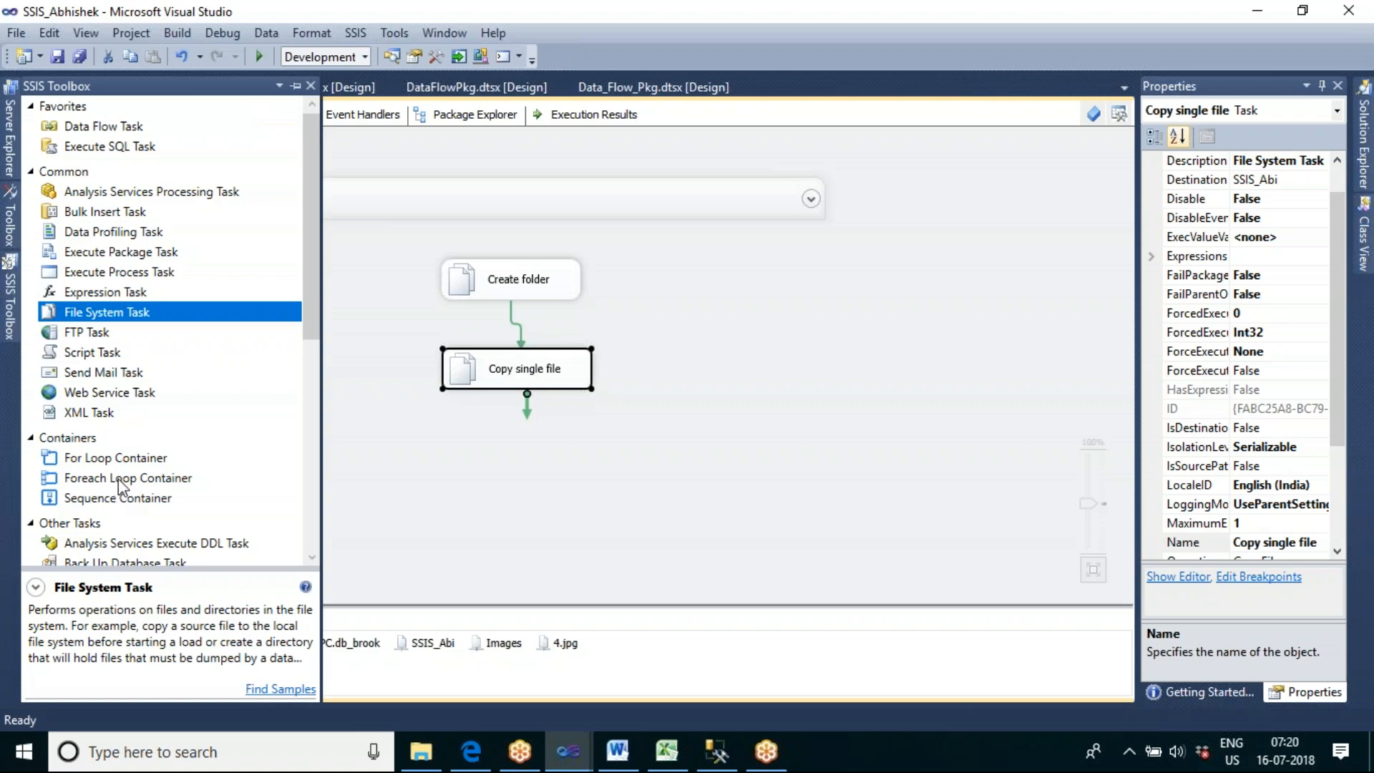
pyautogui.moveTo(119, 482); pyautogui.dragTo(712, 354)
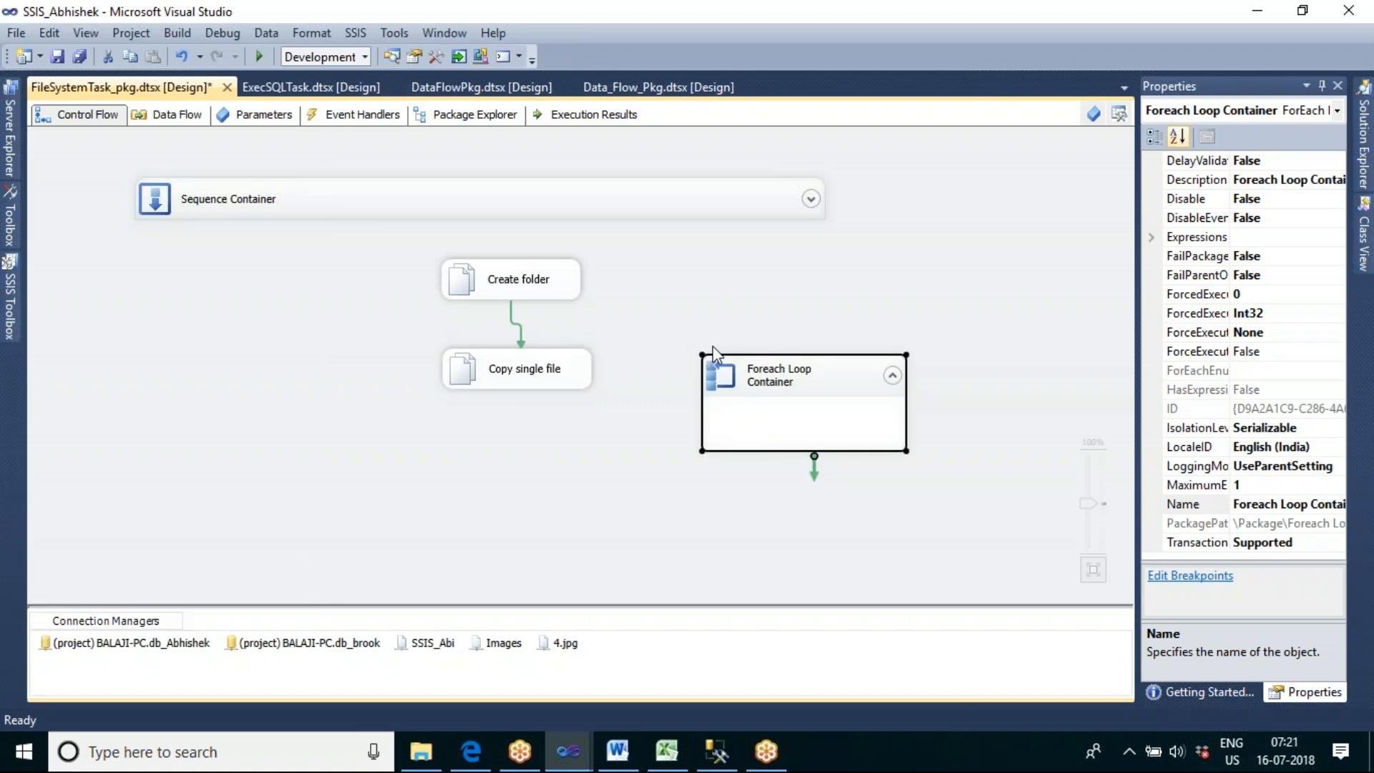
# Copy the Copy single file task and paste the duplicate inside the Foreach Loop Container
pyautogui.click(567, 283)
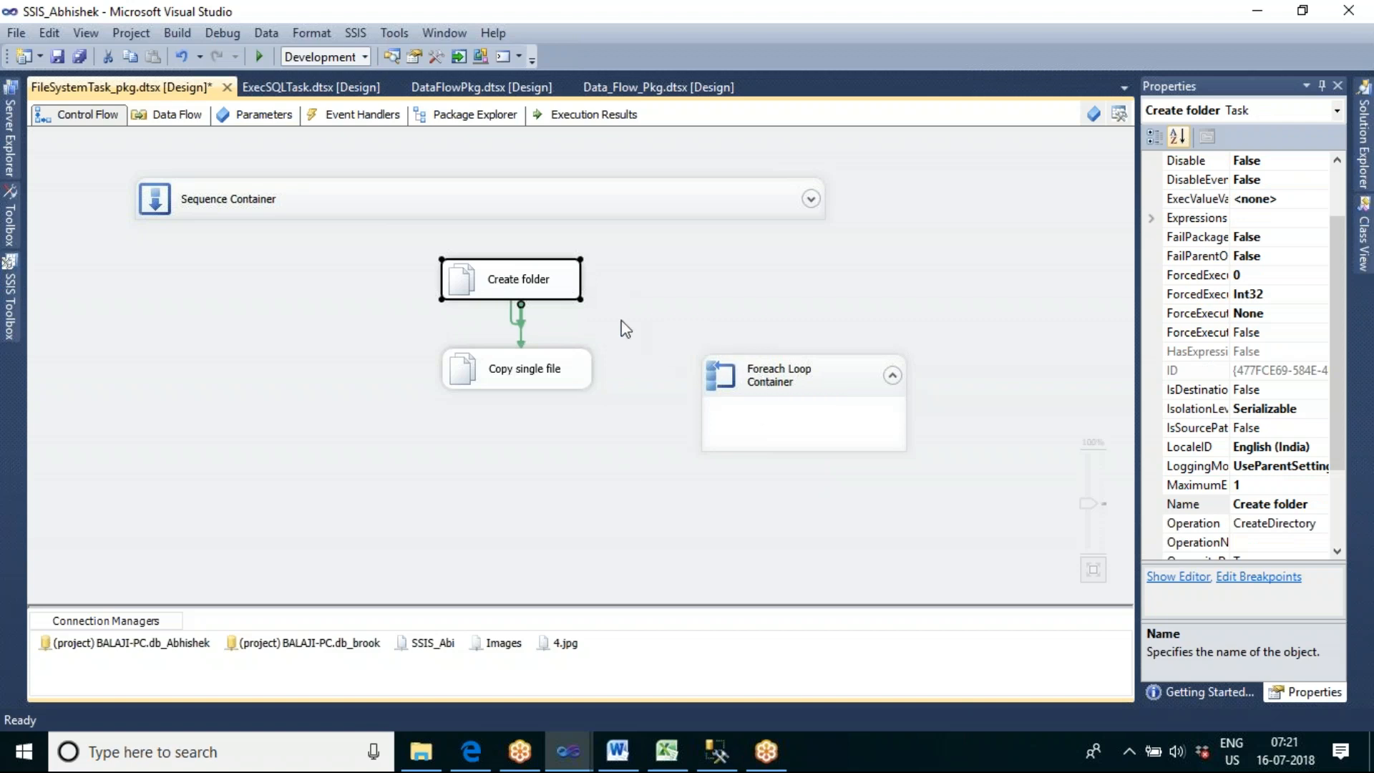
pyautogui.click(578, 371)
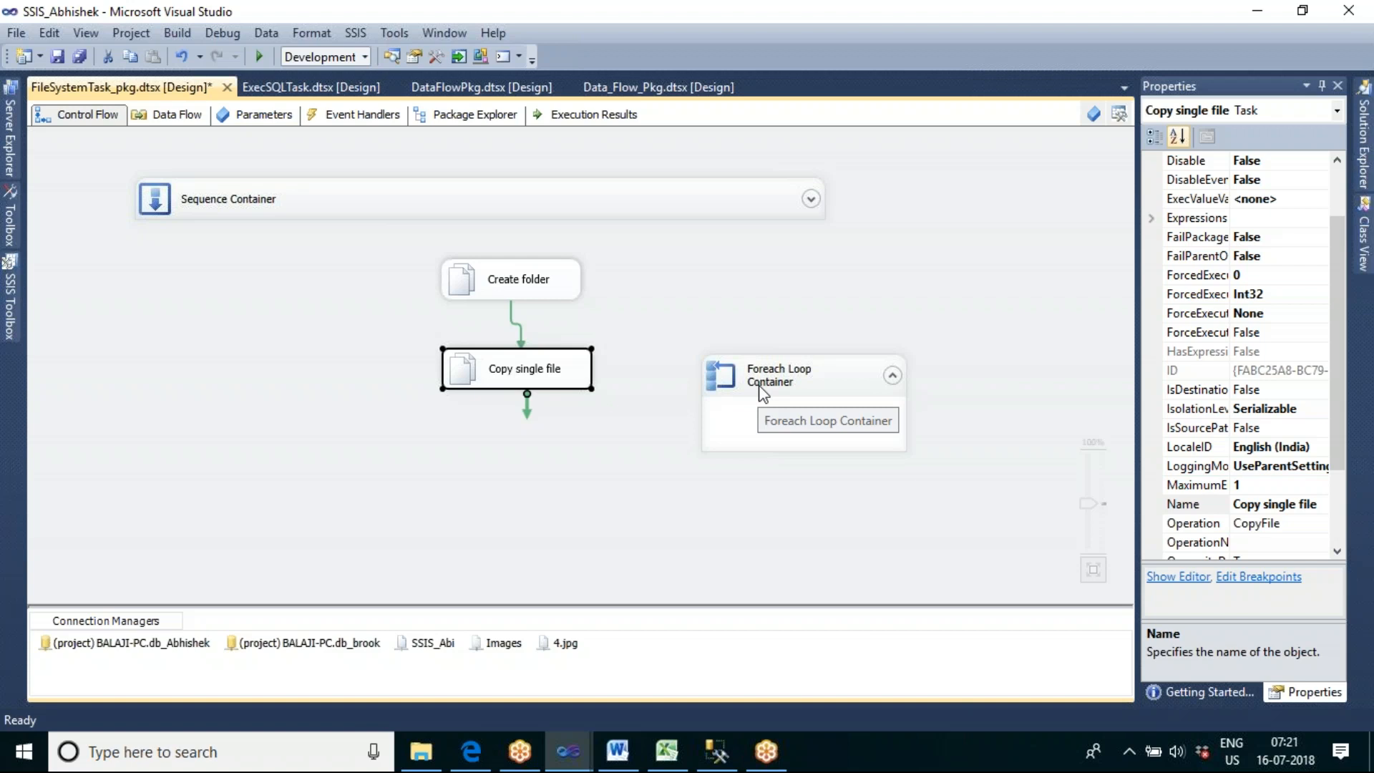
pyautogui.rightClick(578, 376)
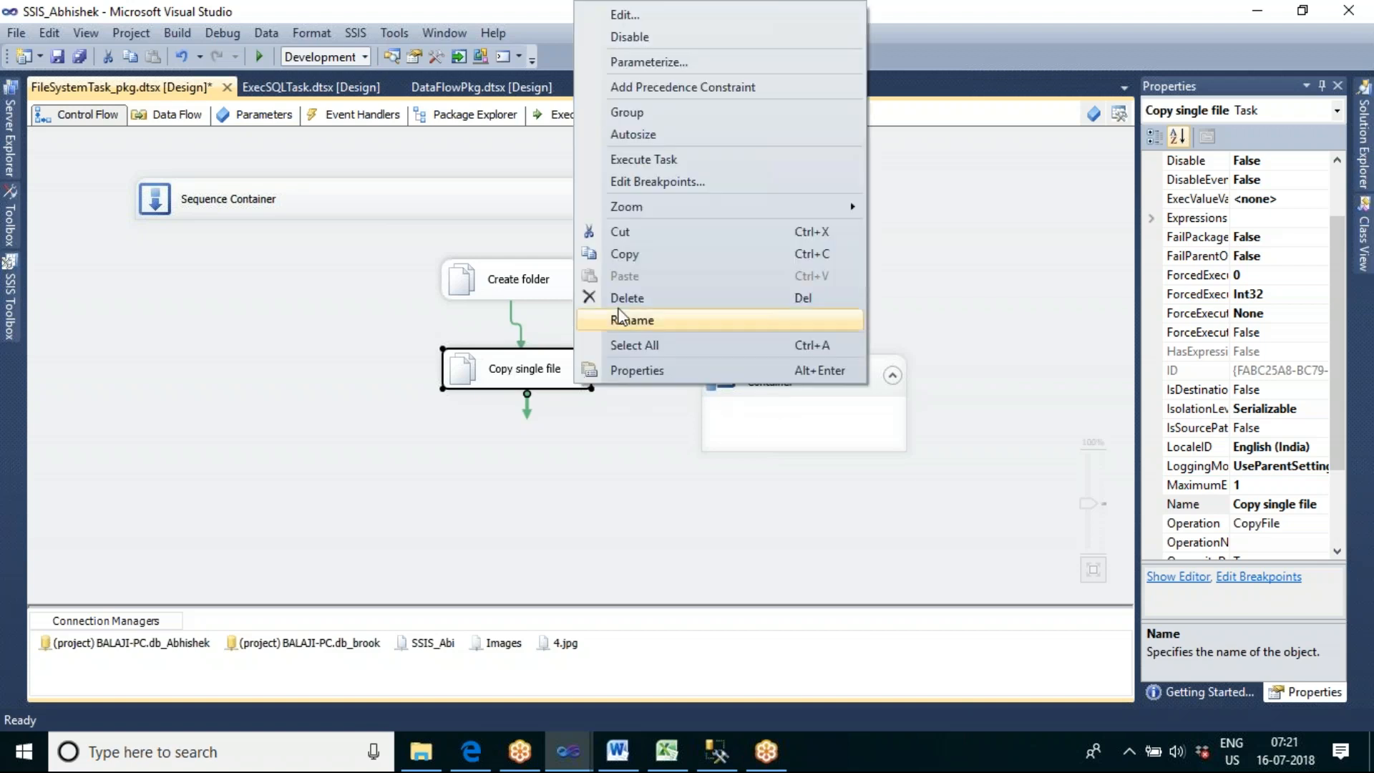
pyautogui.click(644, 254)
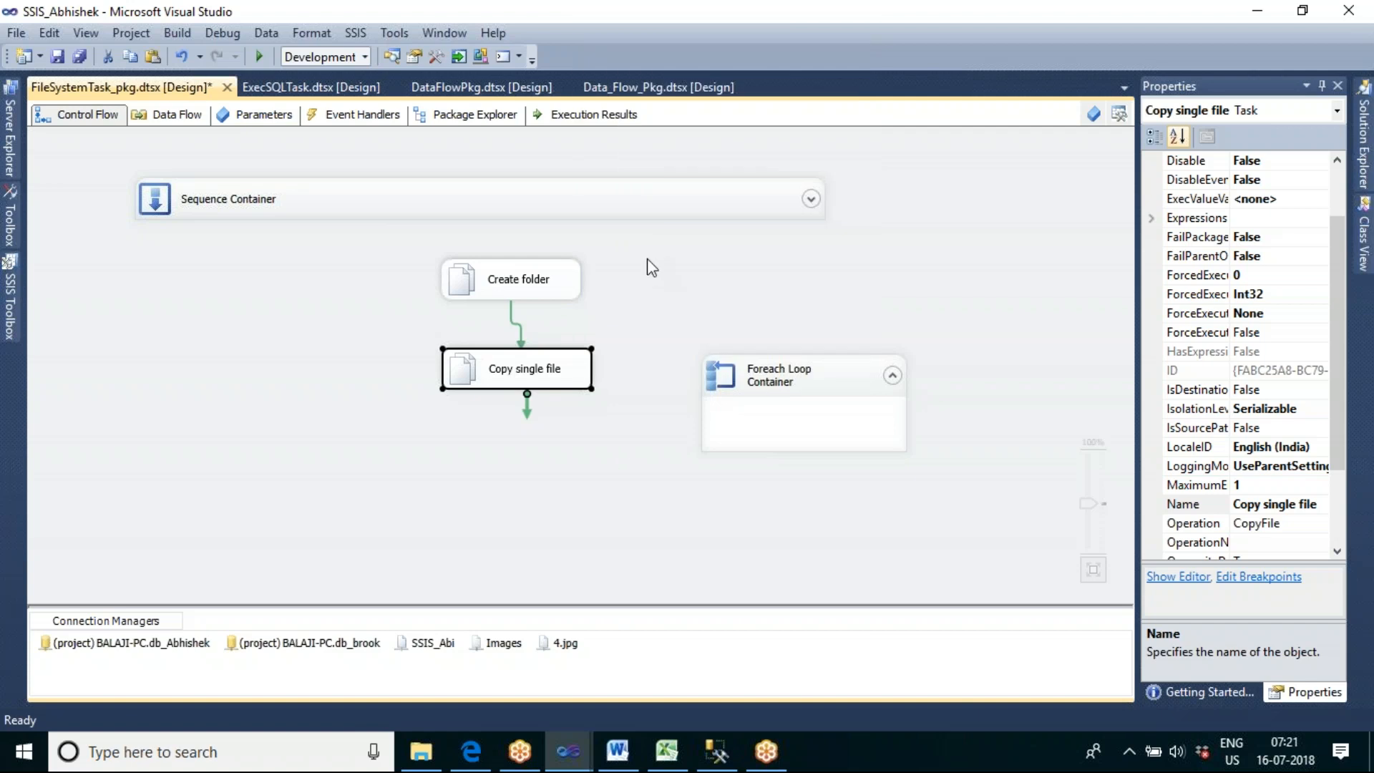
pyautogui.click(779, 426)
pyautogui.rightClick(779, 426)
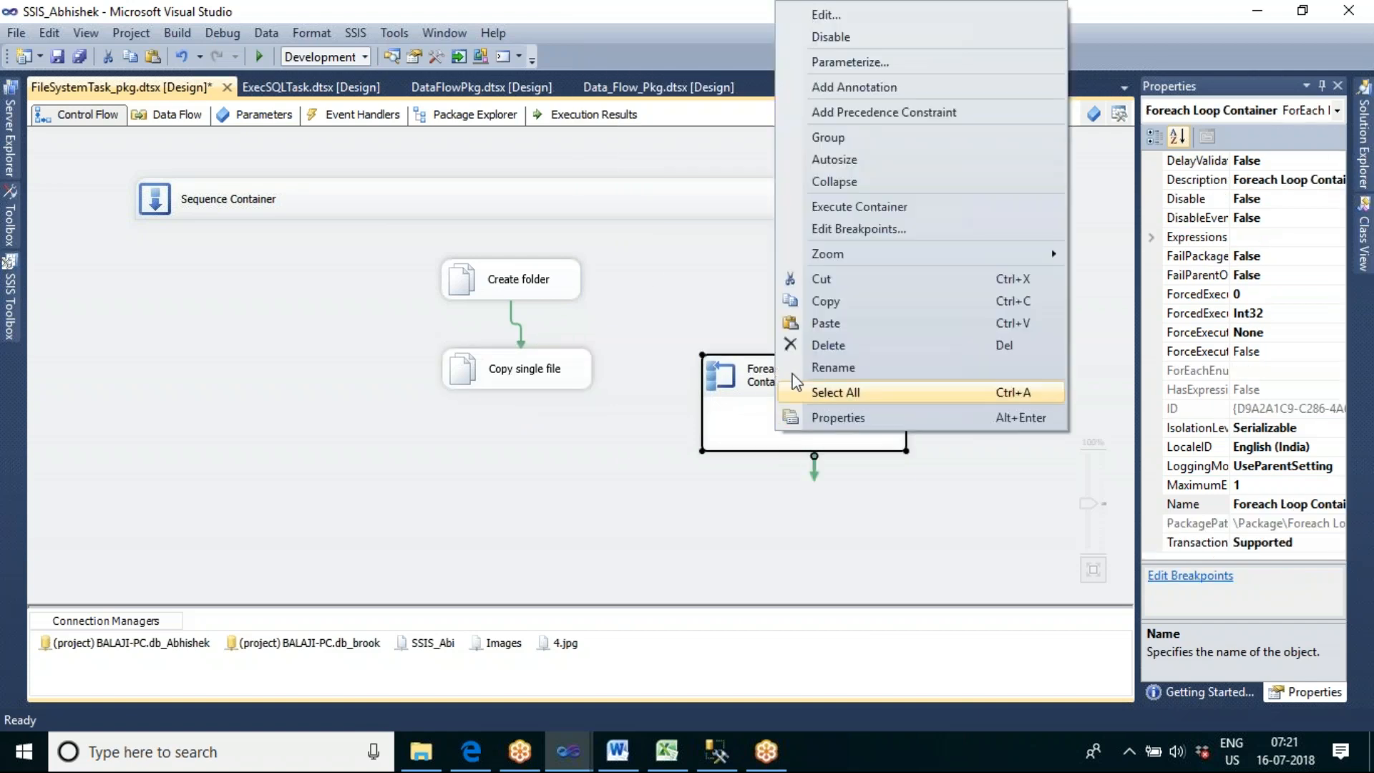
pyautogui.click(818, 324)
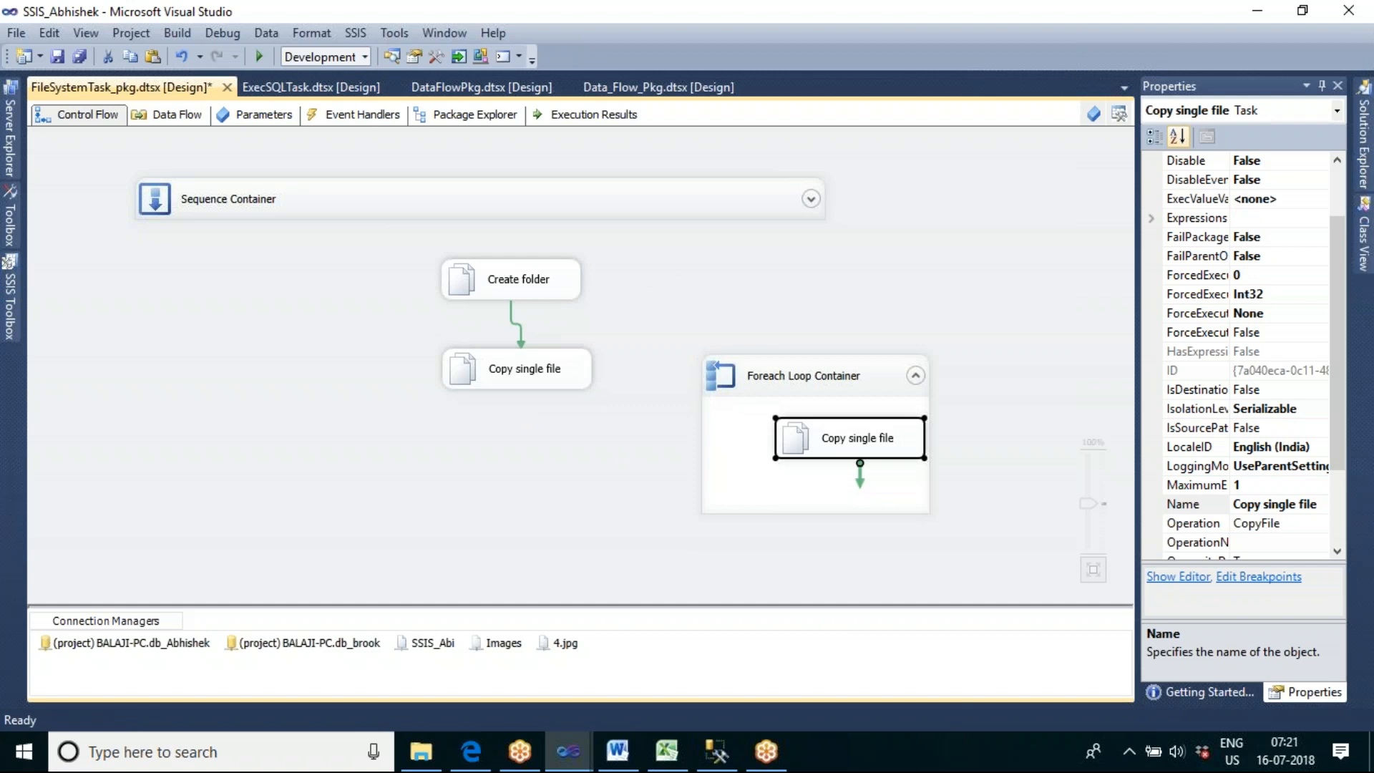
# Open the Foreach Loop Container's collection settings for editing and choose Foreach File Enumerator as the enumerator
pyautogui.click(825, 387)
pyautogui.doubleClick(825, 387)
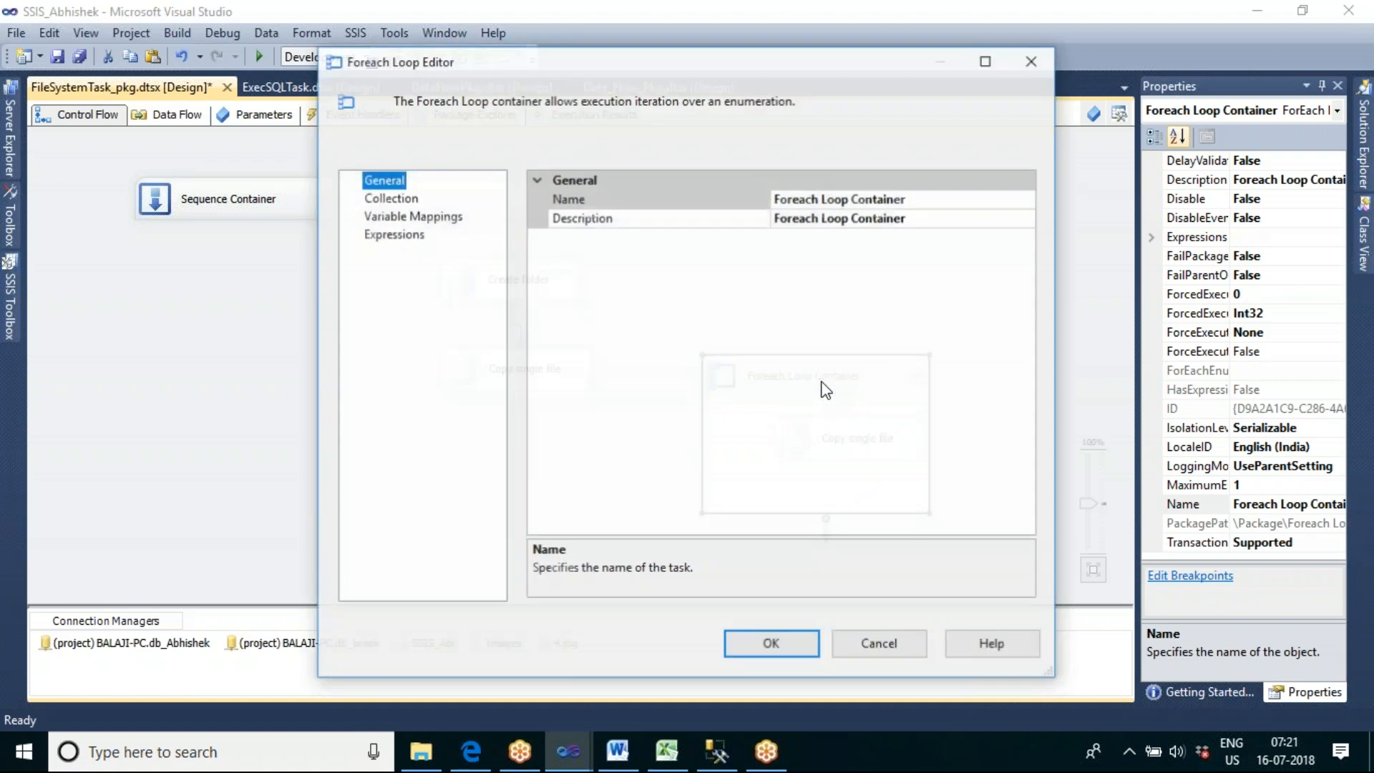
pyautogui.click(405, 199)
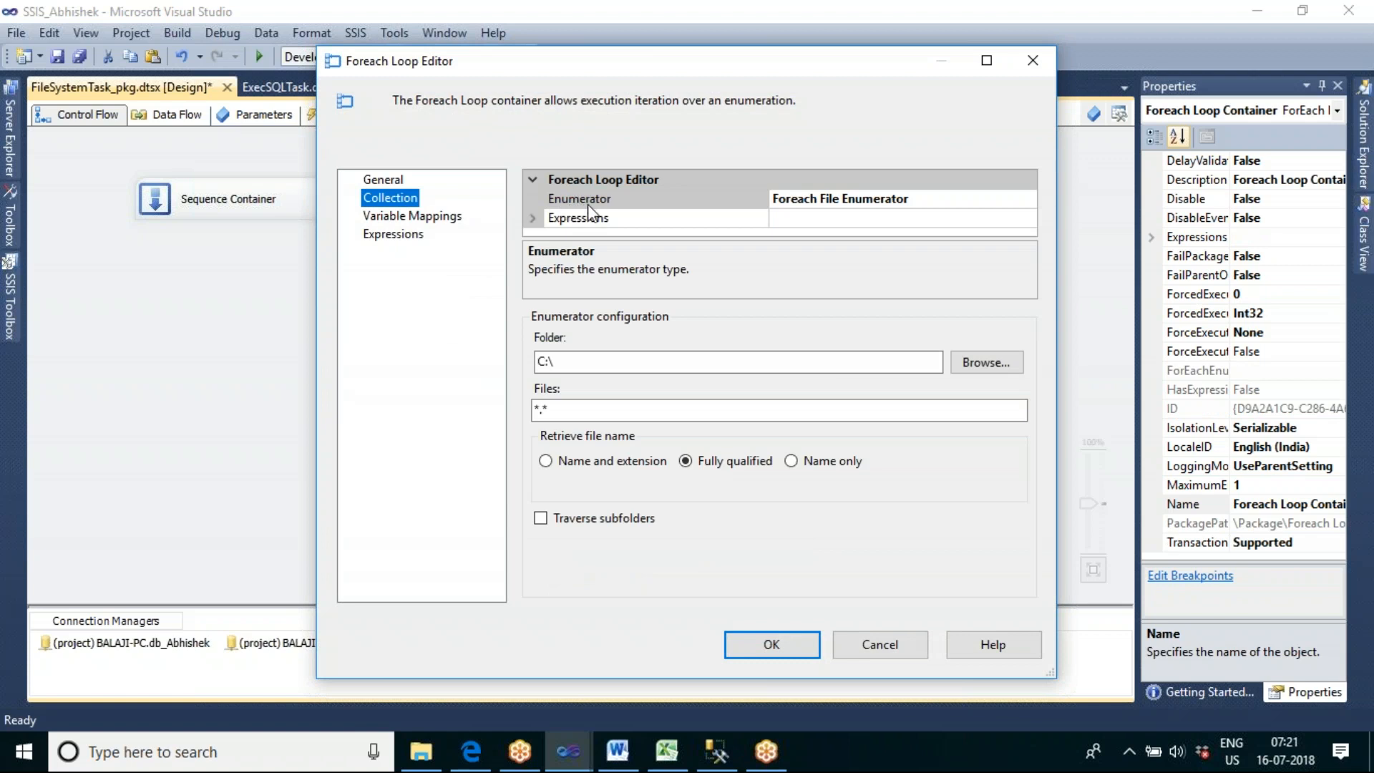
pyautogui.click(942, 202)
pyautogui.click(1027, 200)
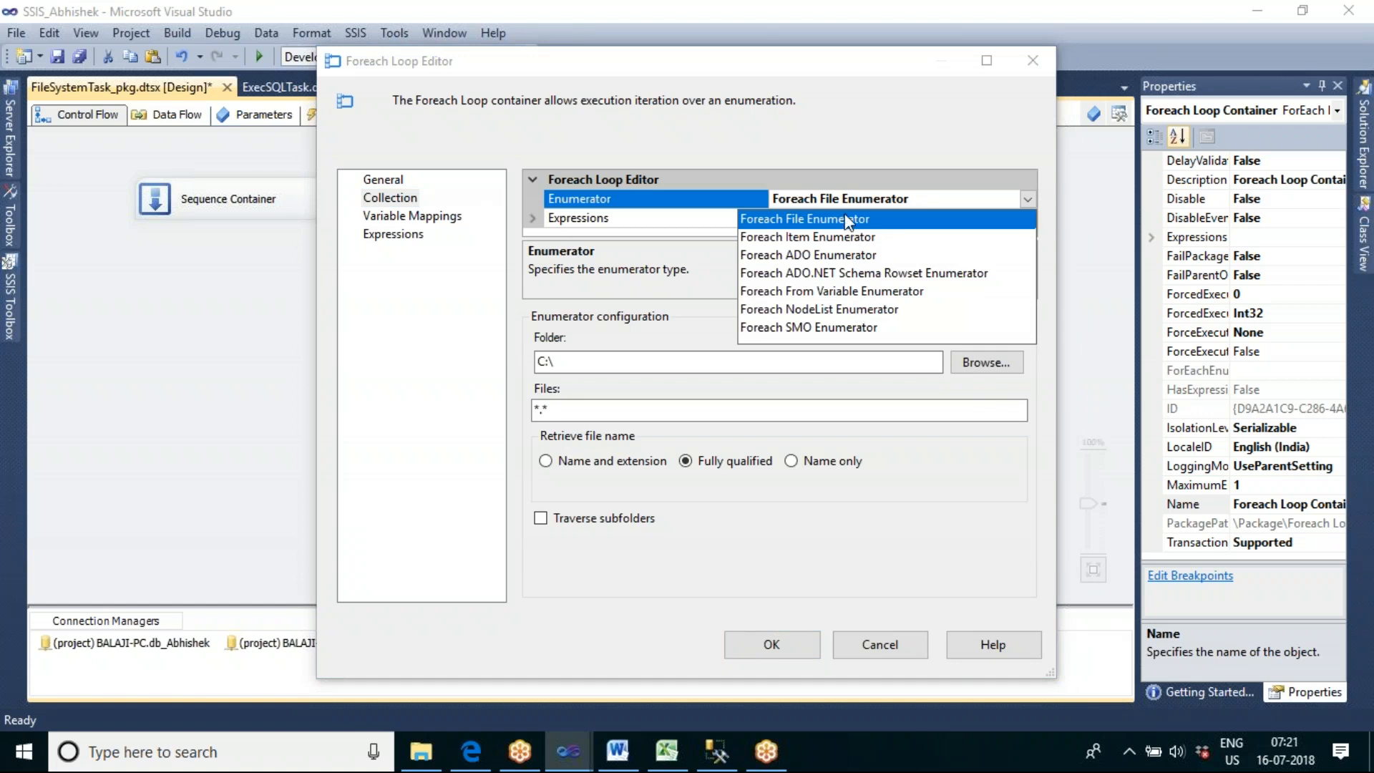
pyautogui.click(848, 221)
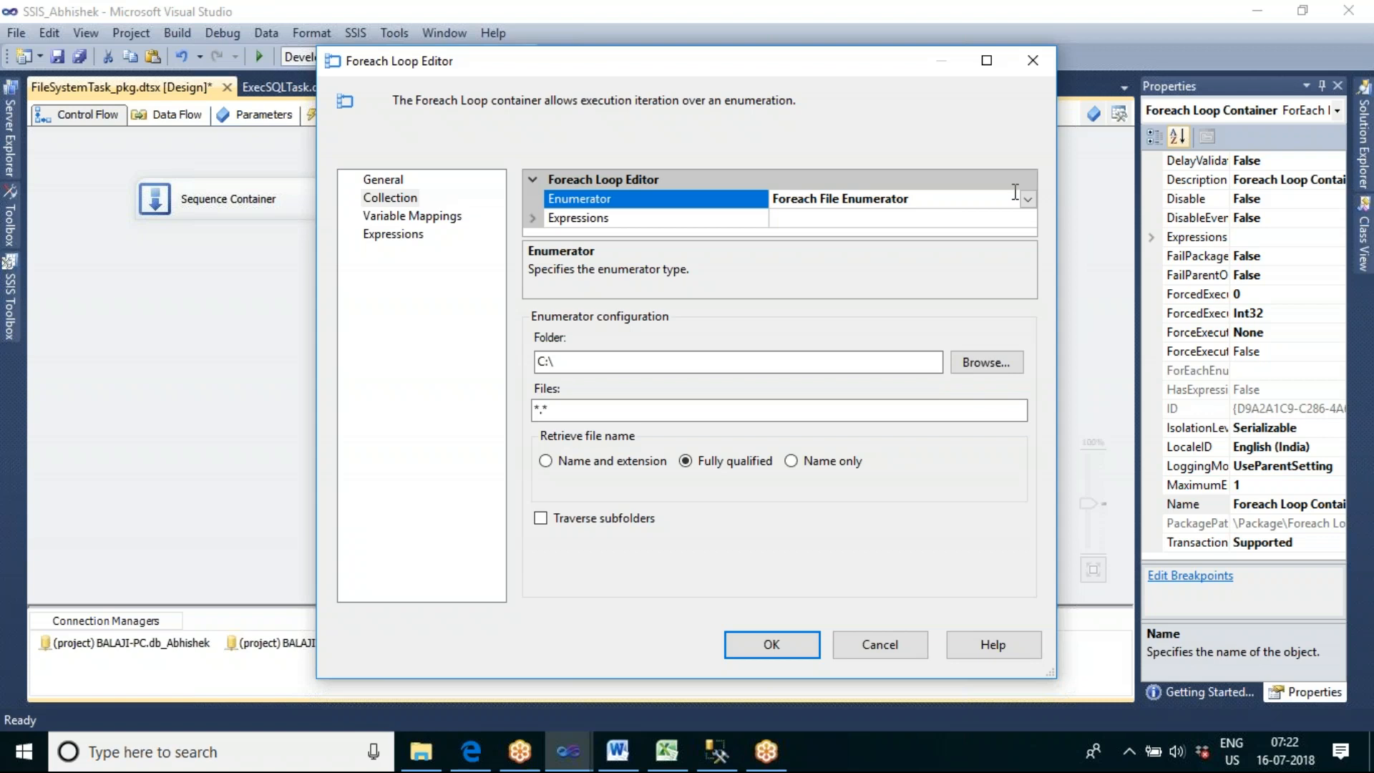
# Try the Foreach ADO Enumerator for the loop and switch back to the Foreach File Enumerator
pyautogui.click(1028, 199)
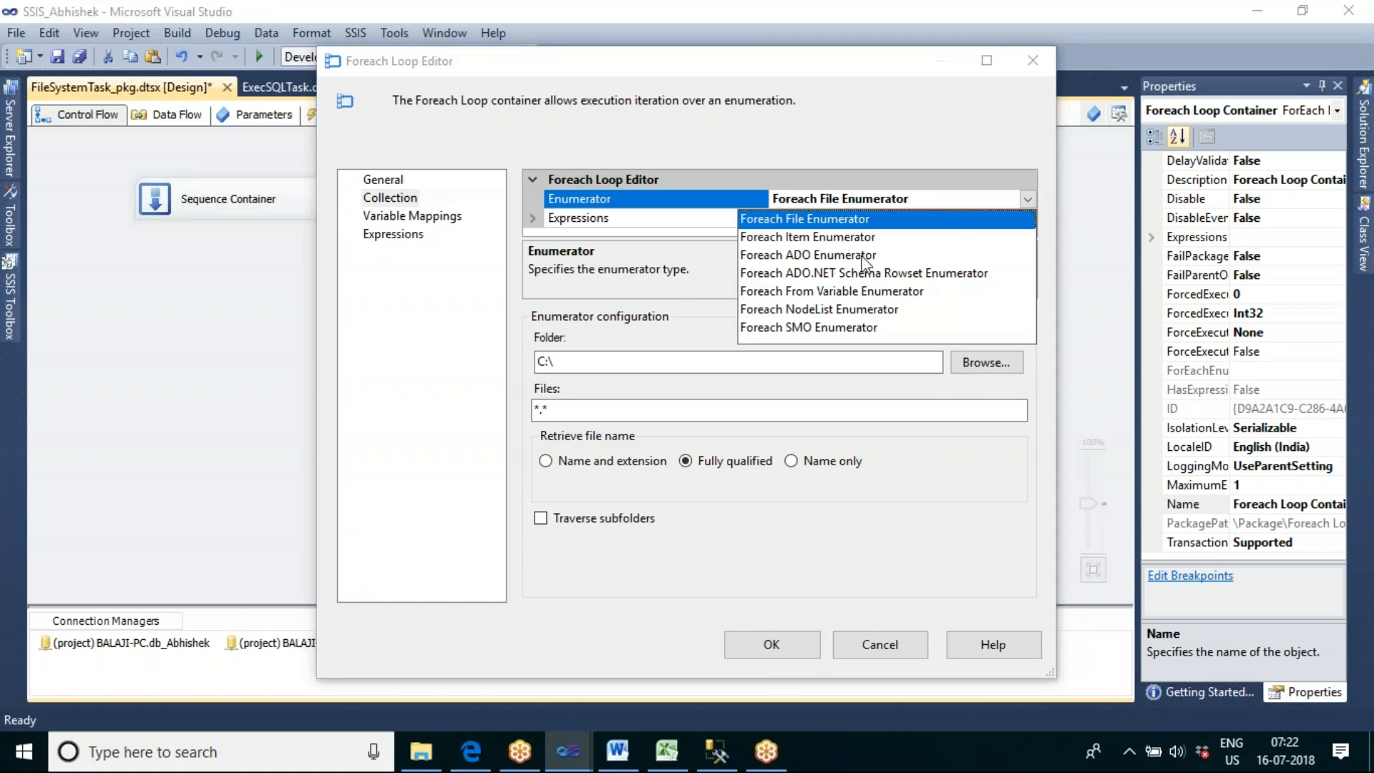
pyautogui.click(865, 258)
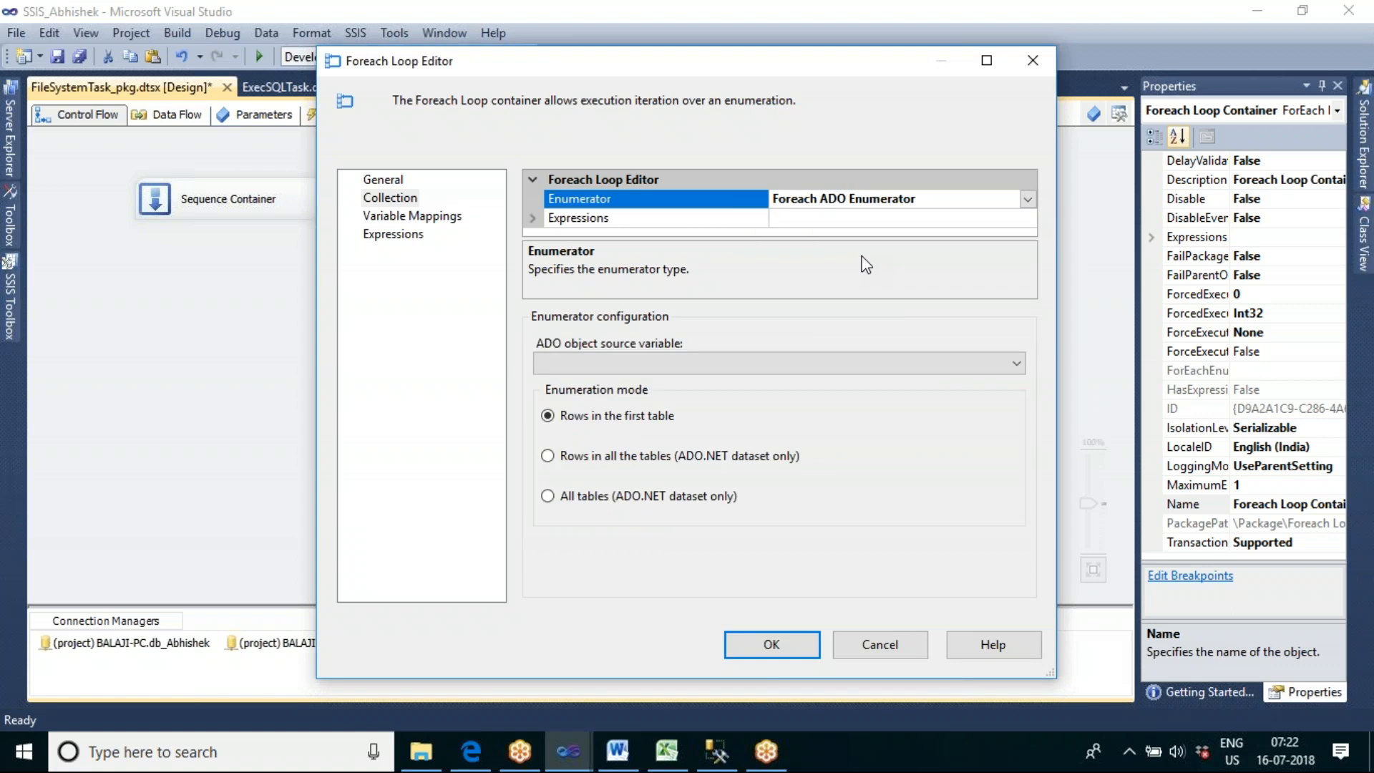
pyautogui.click(1027, 200)
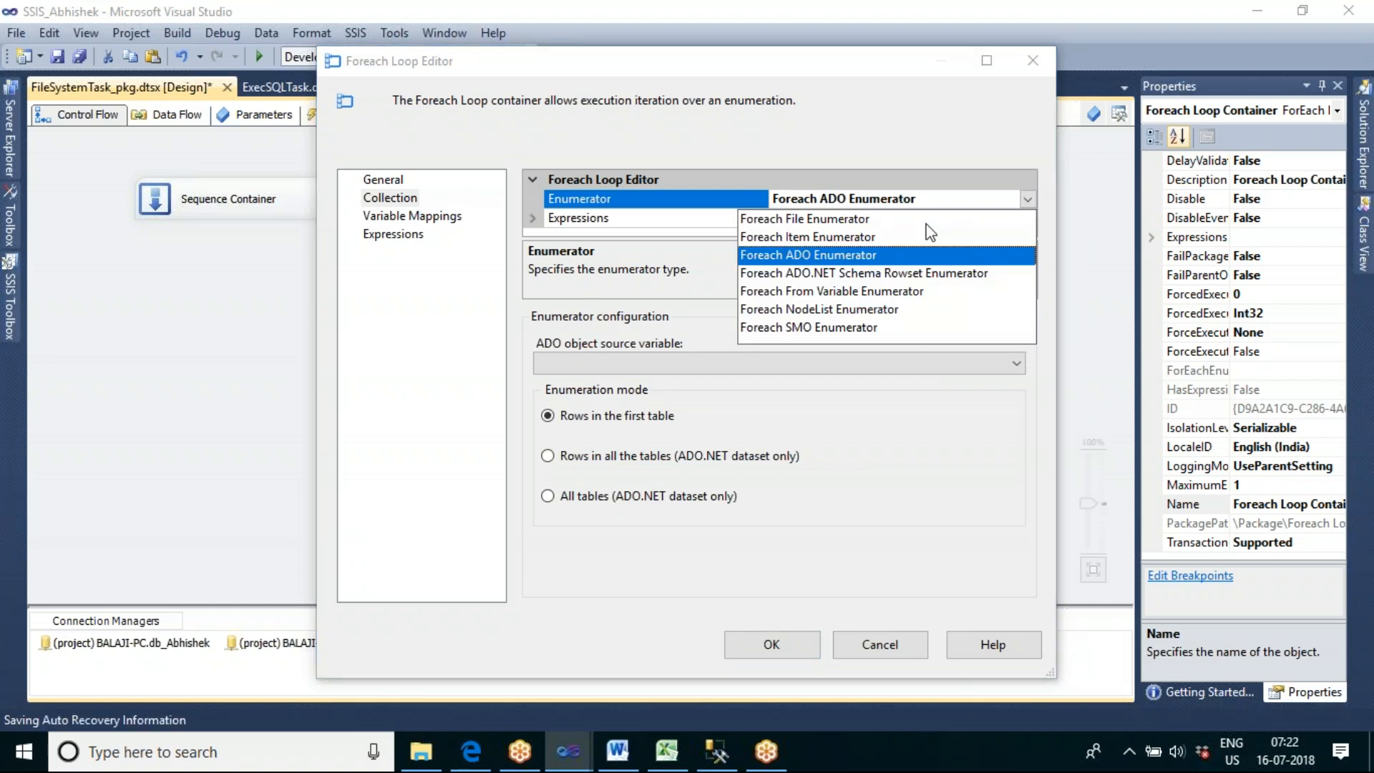
pyautogui.click(871, 218)
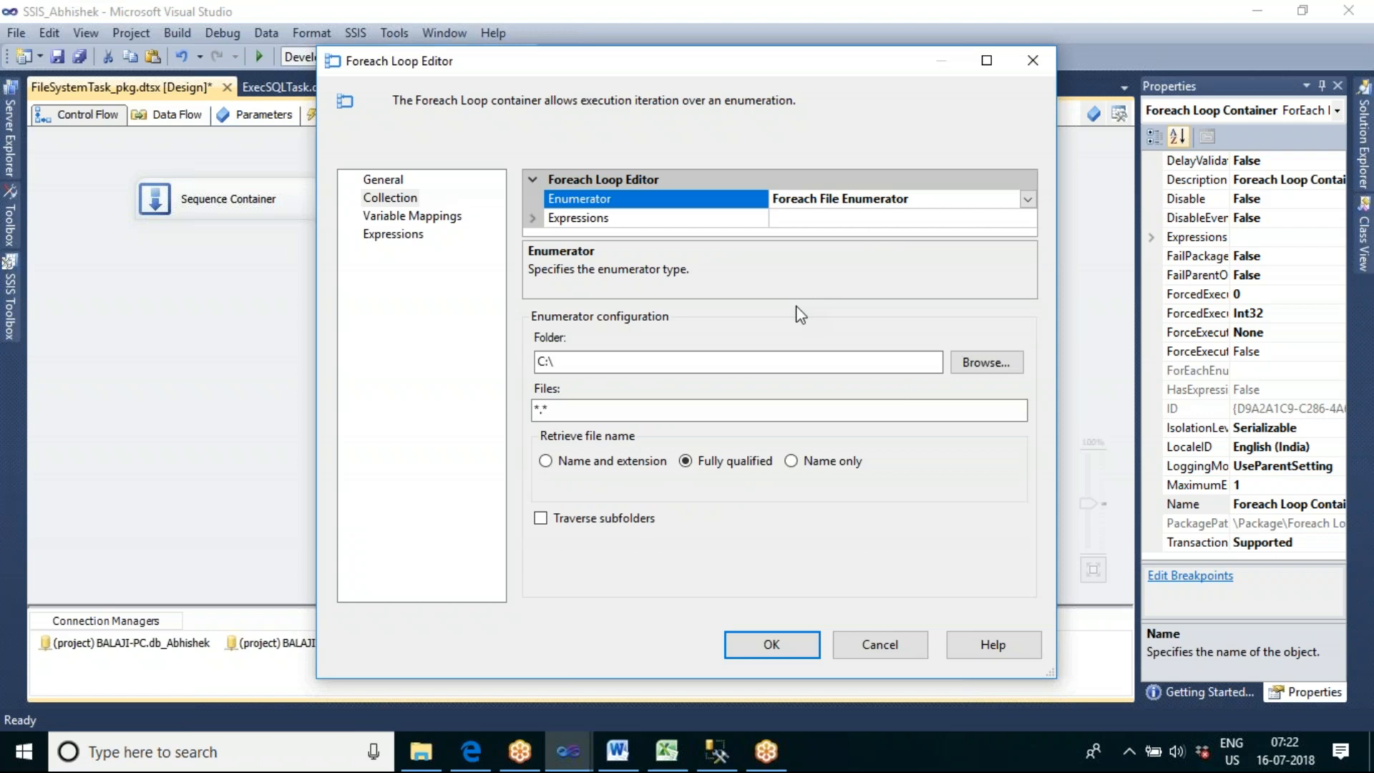
# Set the enumerator's source folder to F:\Images by browsing to it on New Volume (F:)
pyautogui.click(685, 366)
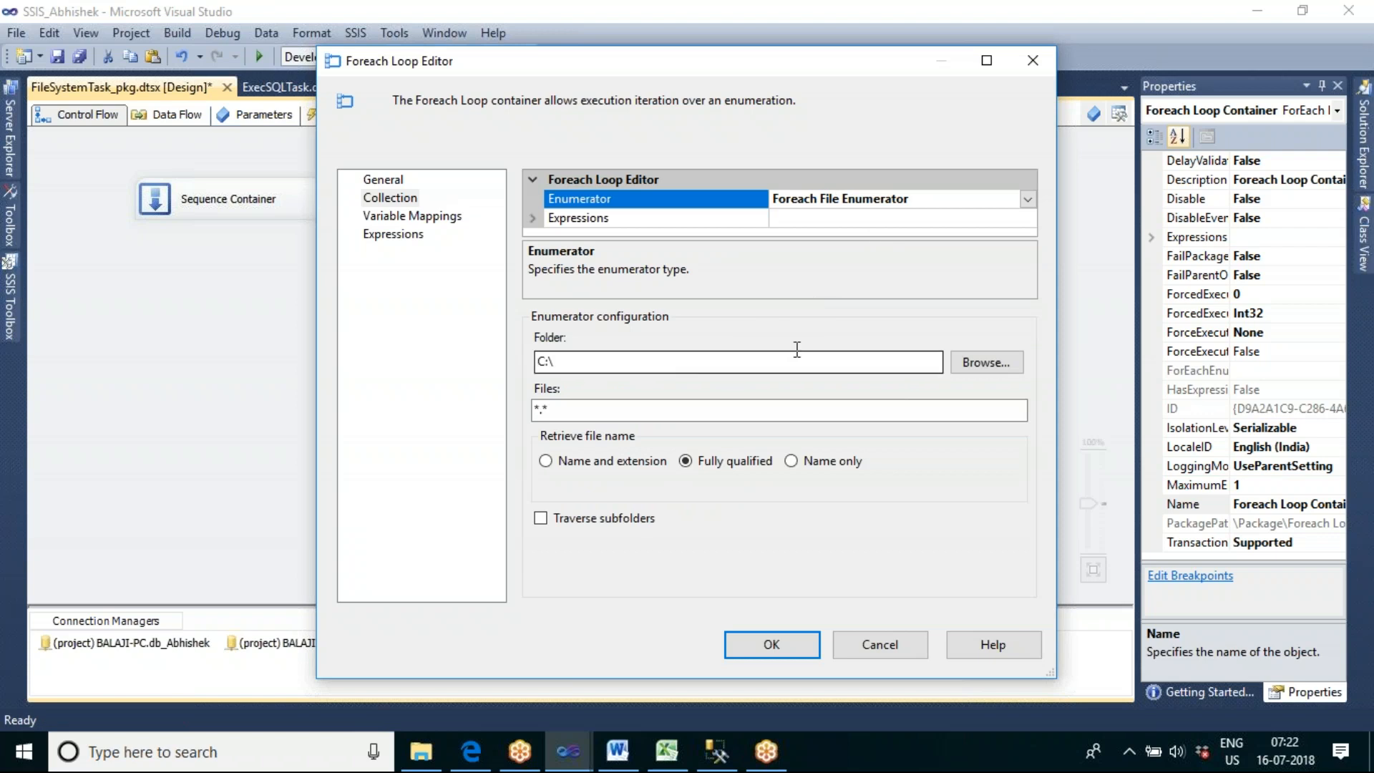
pyautogui.click(969, 367)
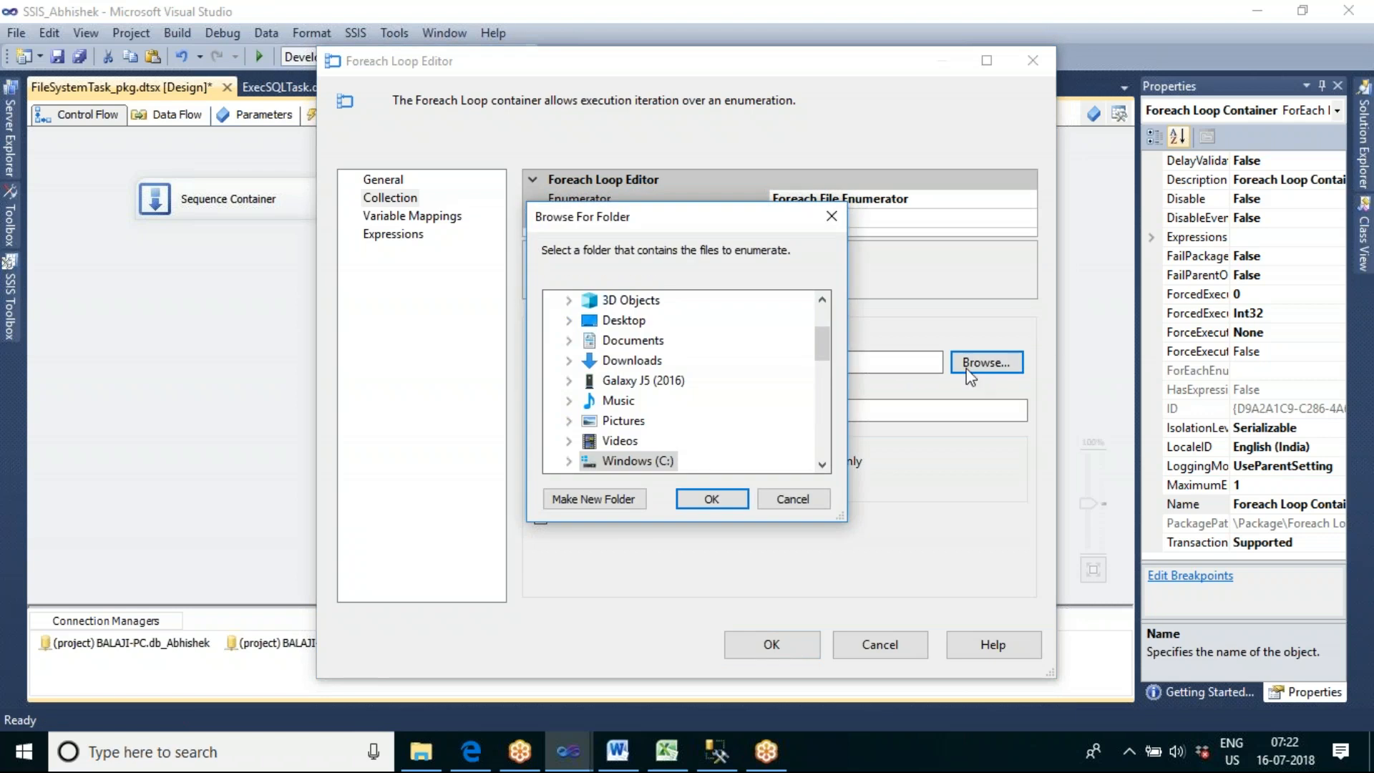
pyautogui.click(822, 465)
pyautogui.click(821, 465)
pyautogui.click(821, 465)
pyautogui.click(821, 466)
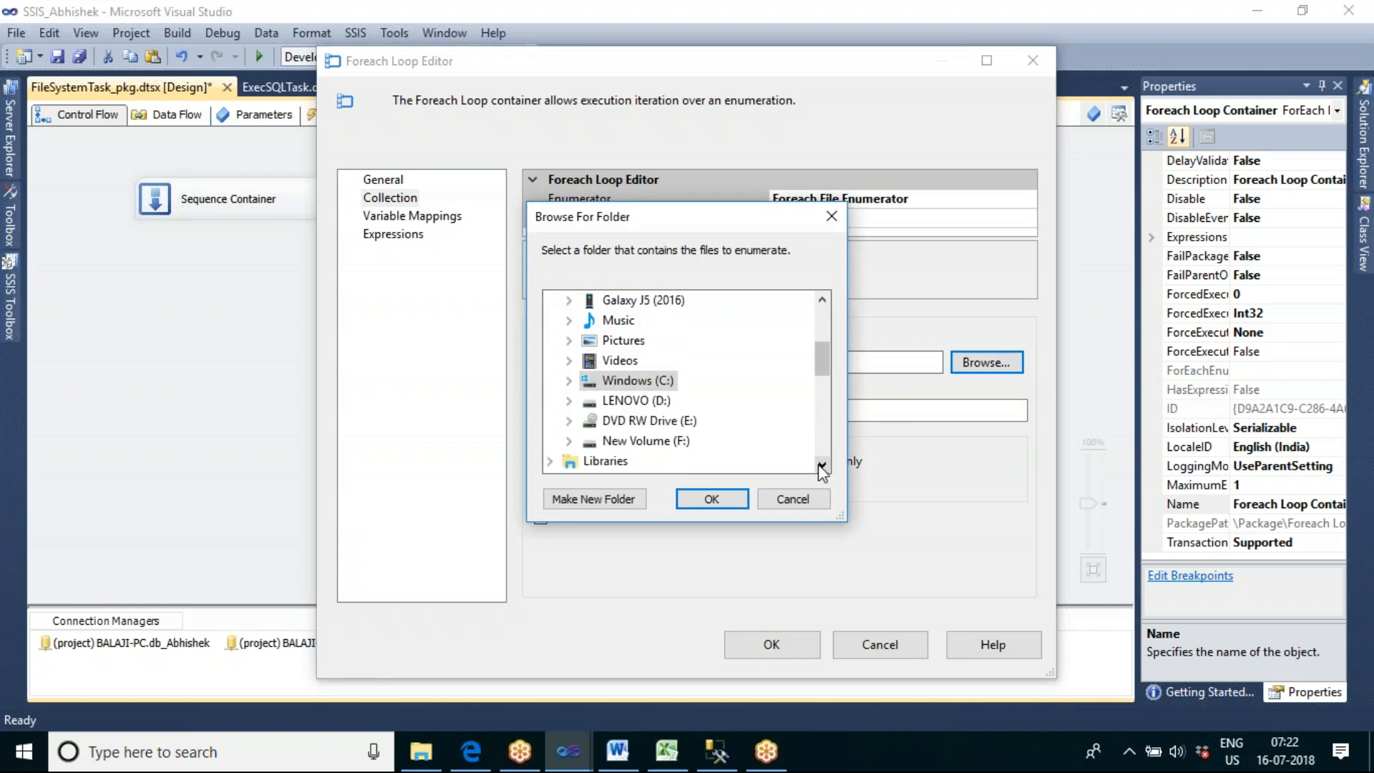
pyautogui.click(569, 440)
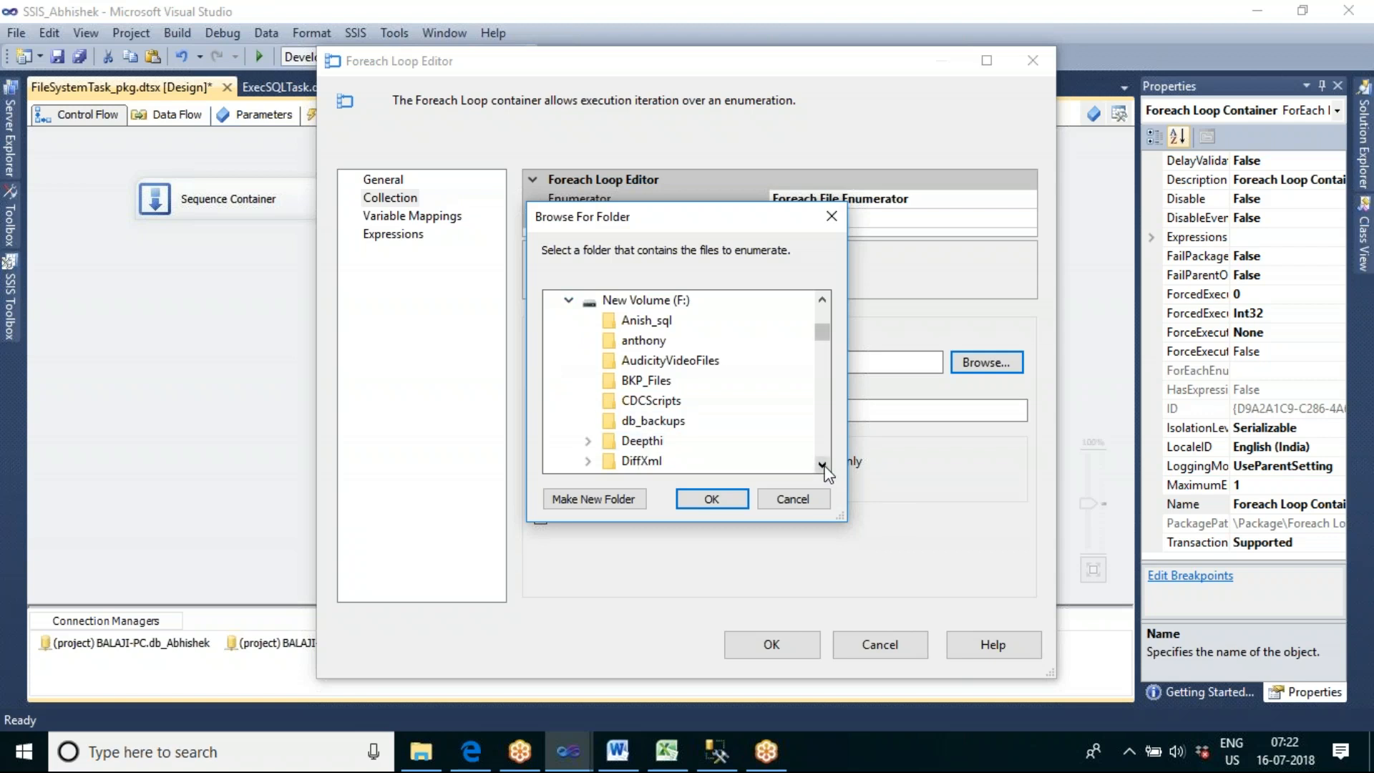
pyautogui.click(821, 465)
pyautogui.click(821, 465)
pyautogui.click(822, 465)
pyautogui.click(821, 465)
pyautogui.click(639, 422)
pyautogui.click(714, 499)
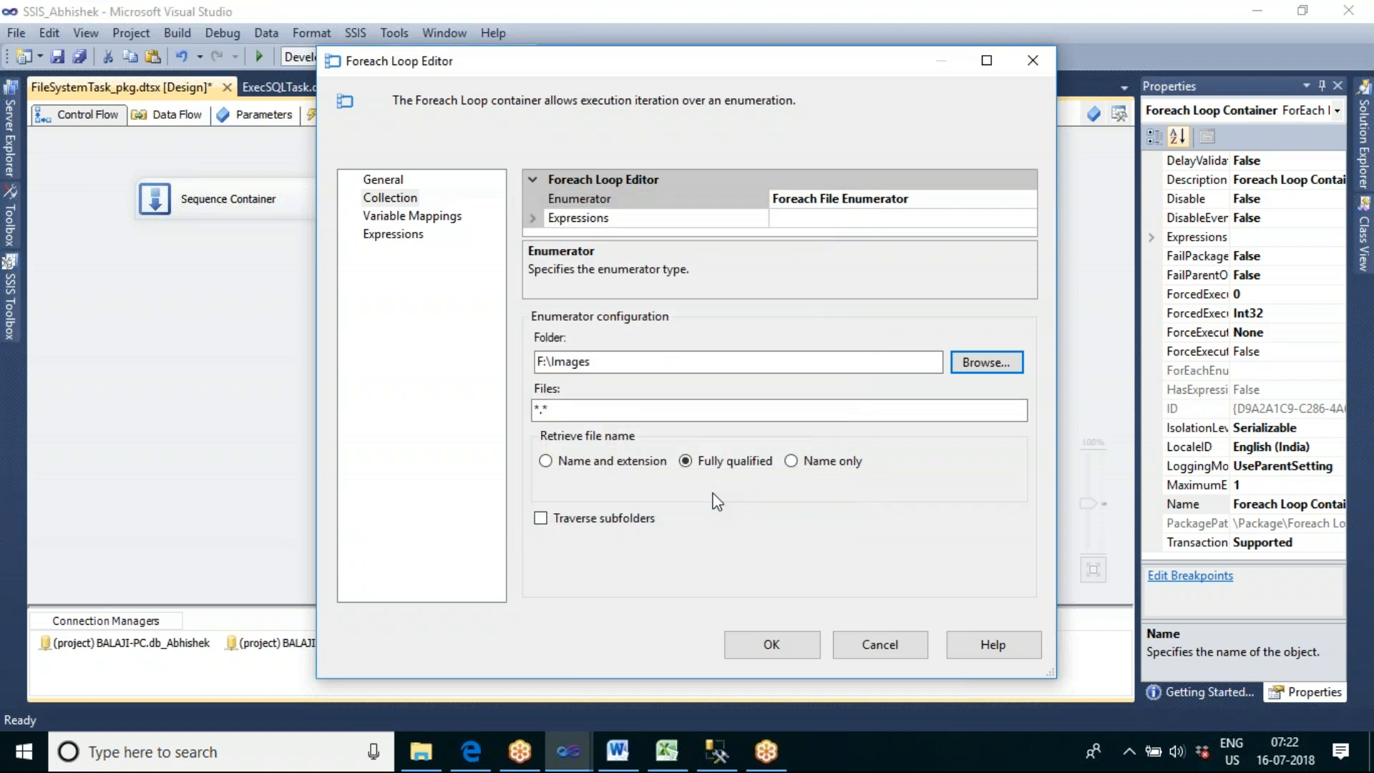
# Set the loop's file filter to *.jpg
pyautogui.click(591, 413)
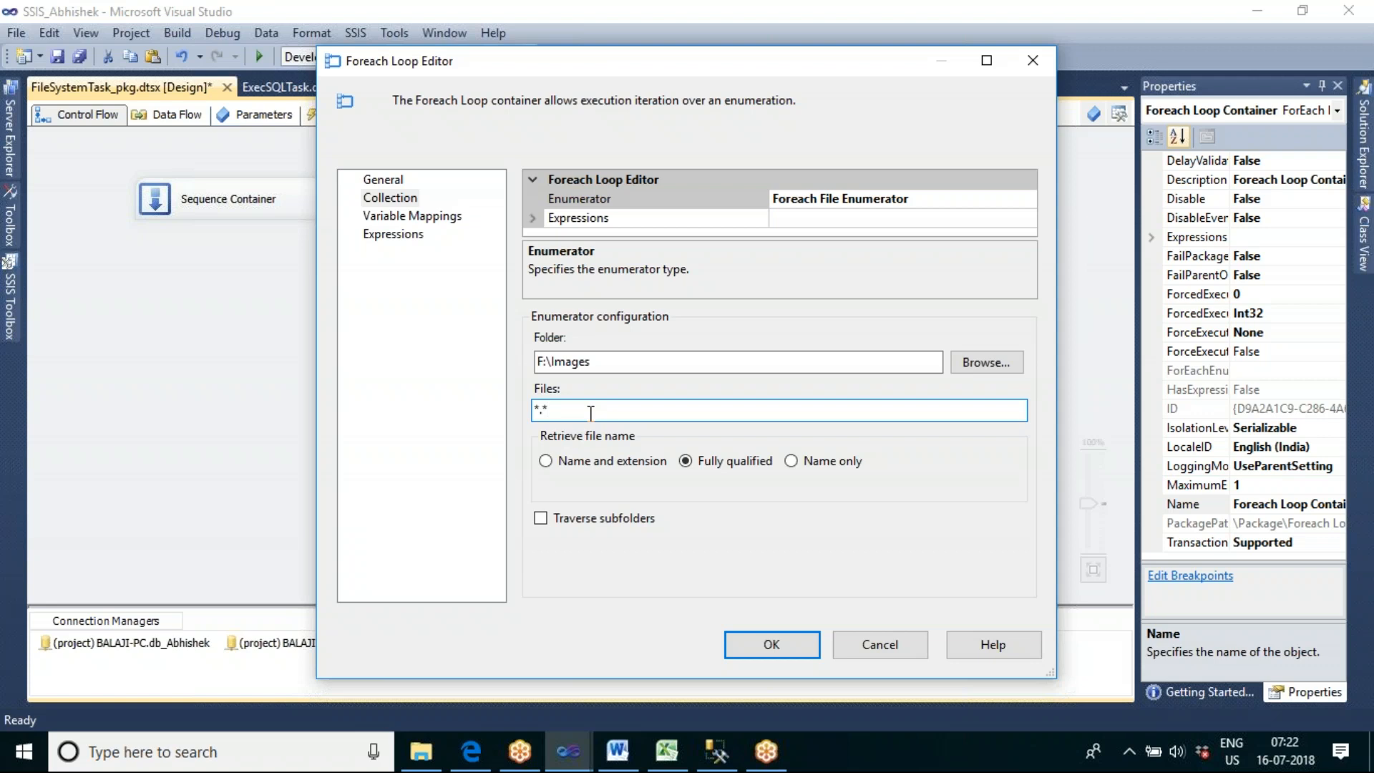
pyautogui.press('BackSpace')
pyautogui.write('jpg')
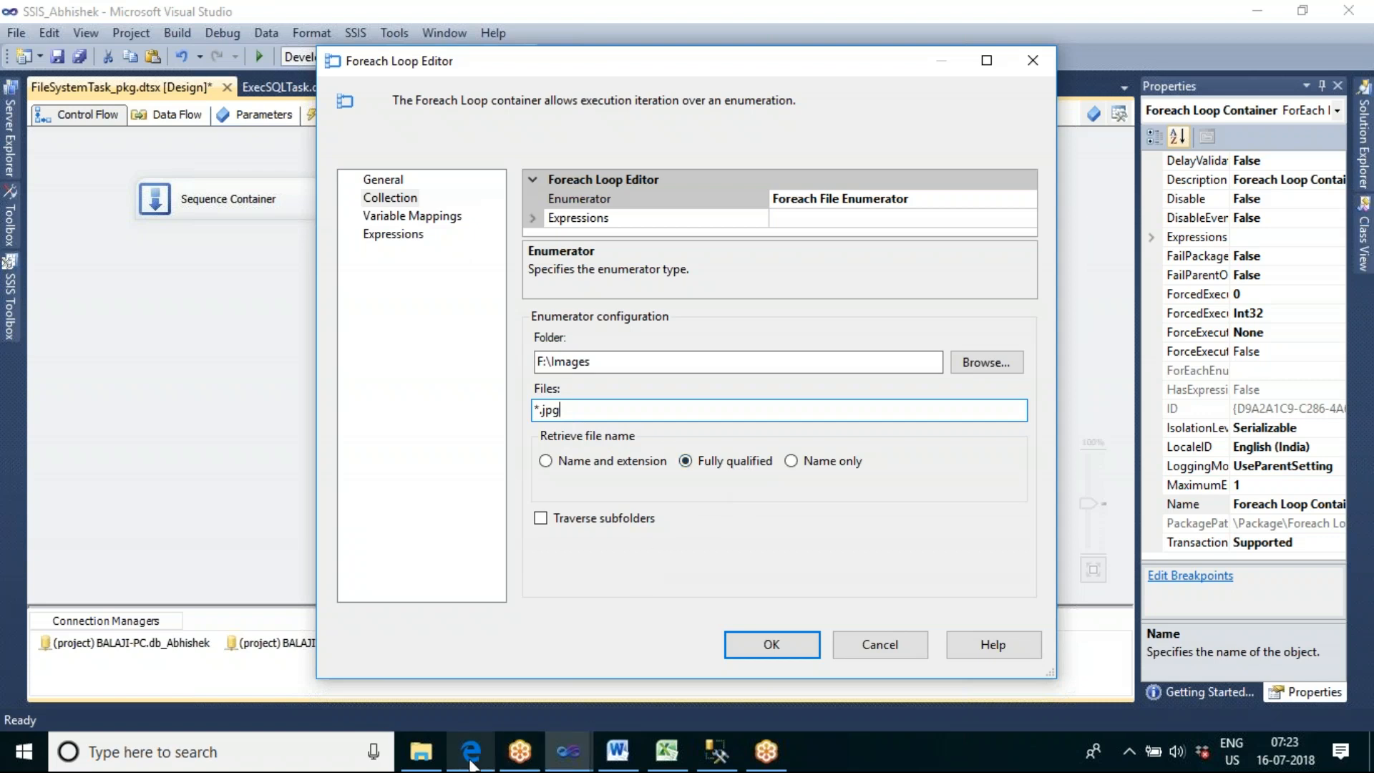
# Switch to File Explorer and open the Images folder on New Volume (F:)
pyautogui.click(429, 752)
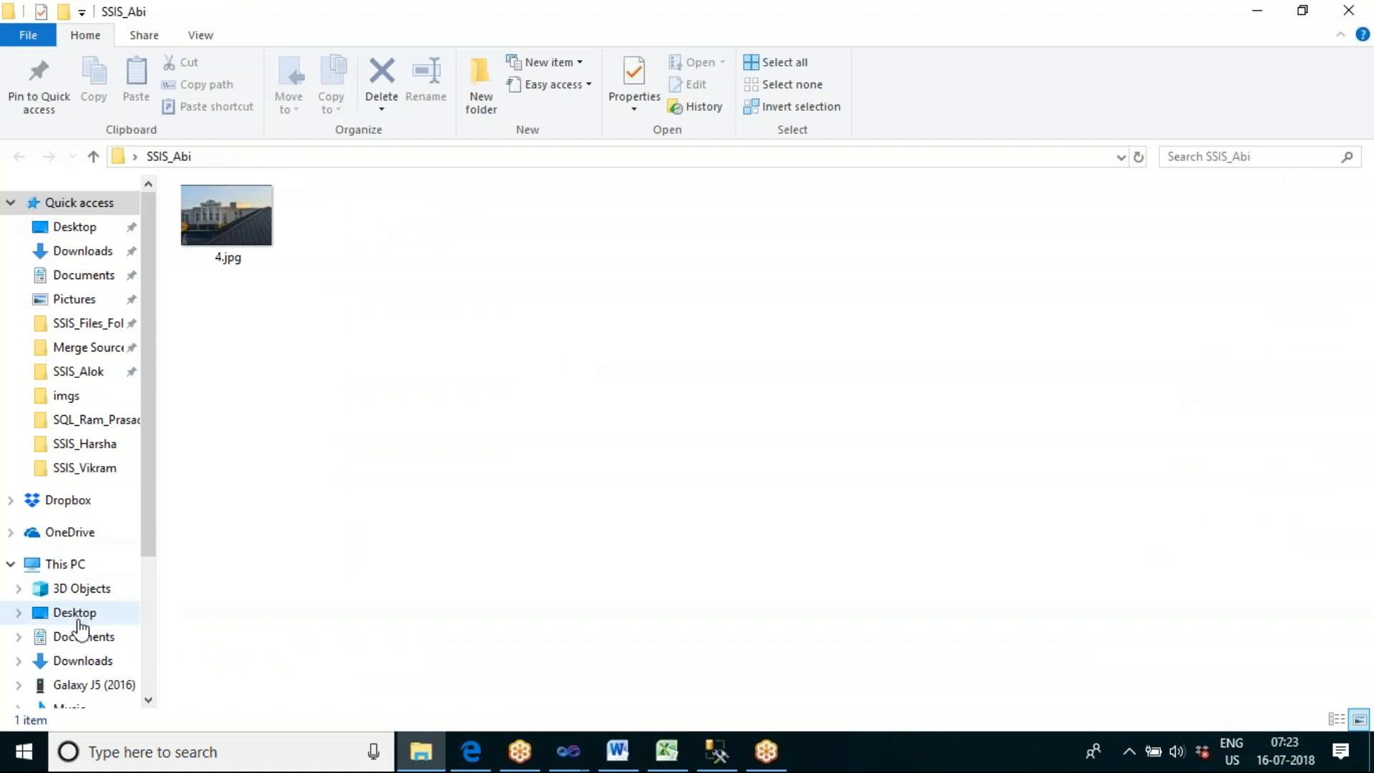
pyautogui.scroll(-3, 144, 653)
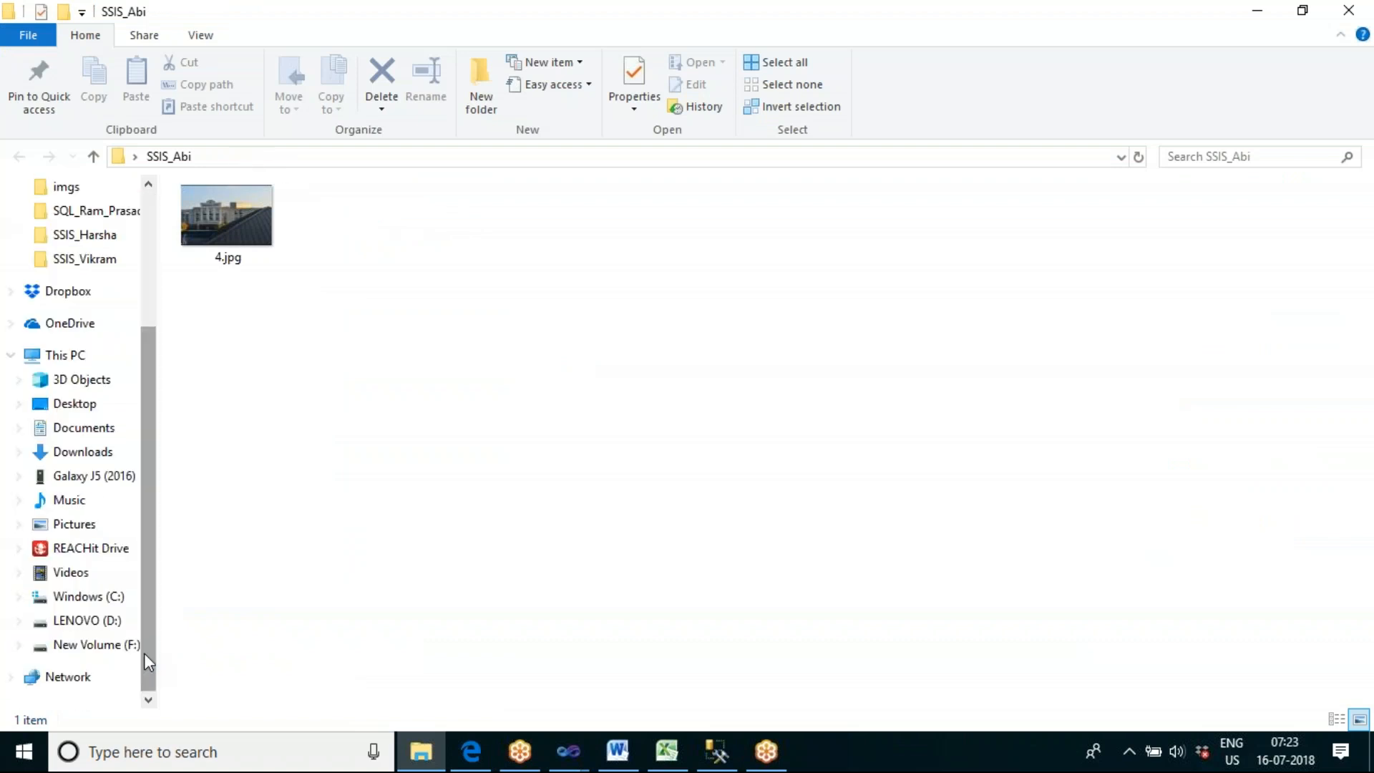
pyautogui.click(111, 653)
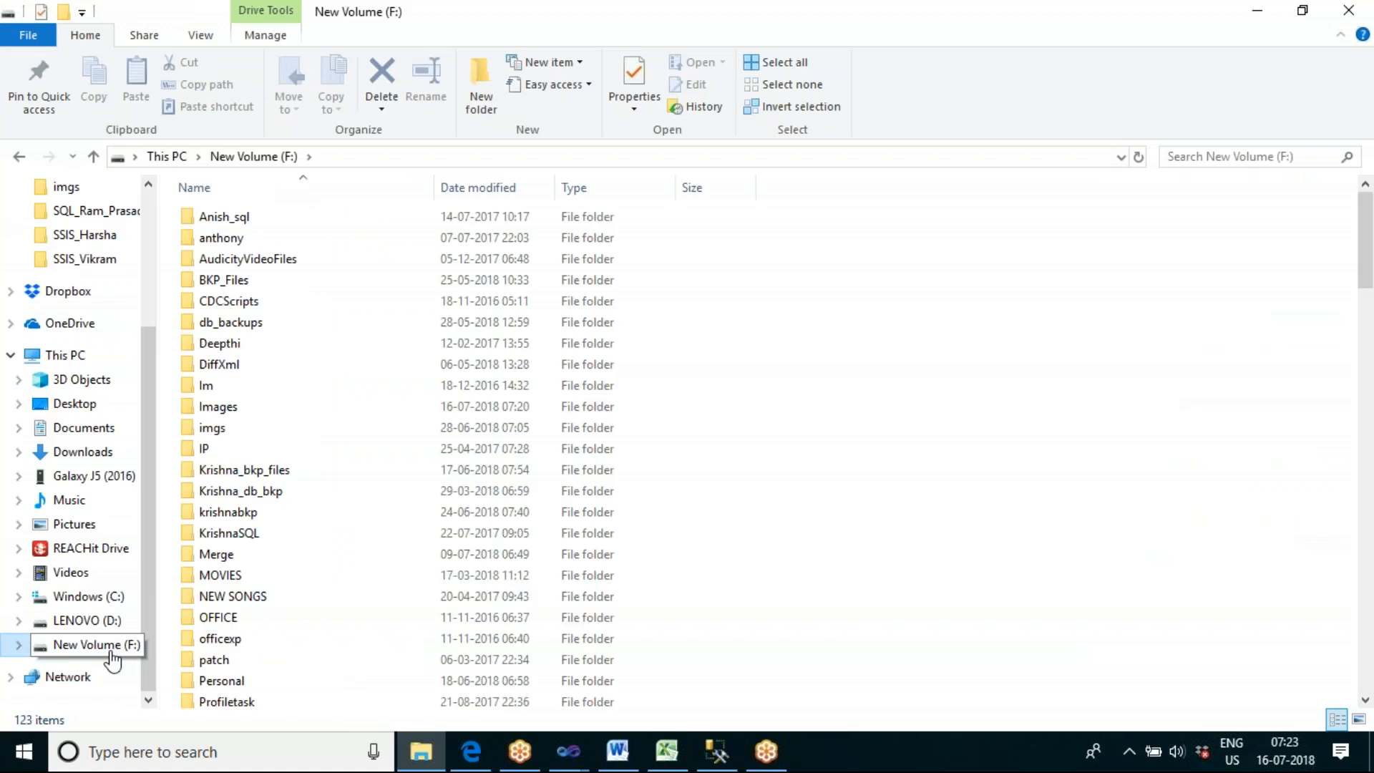
pyautogui.doubleClick(270, 407)
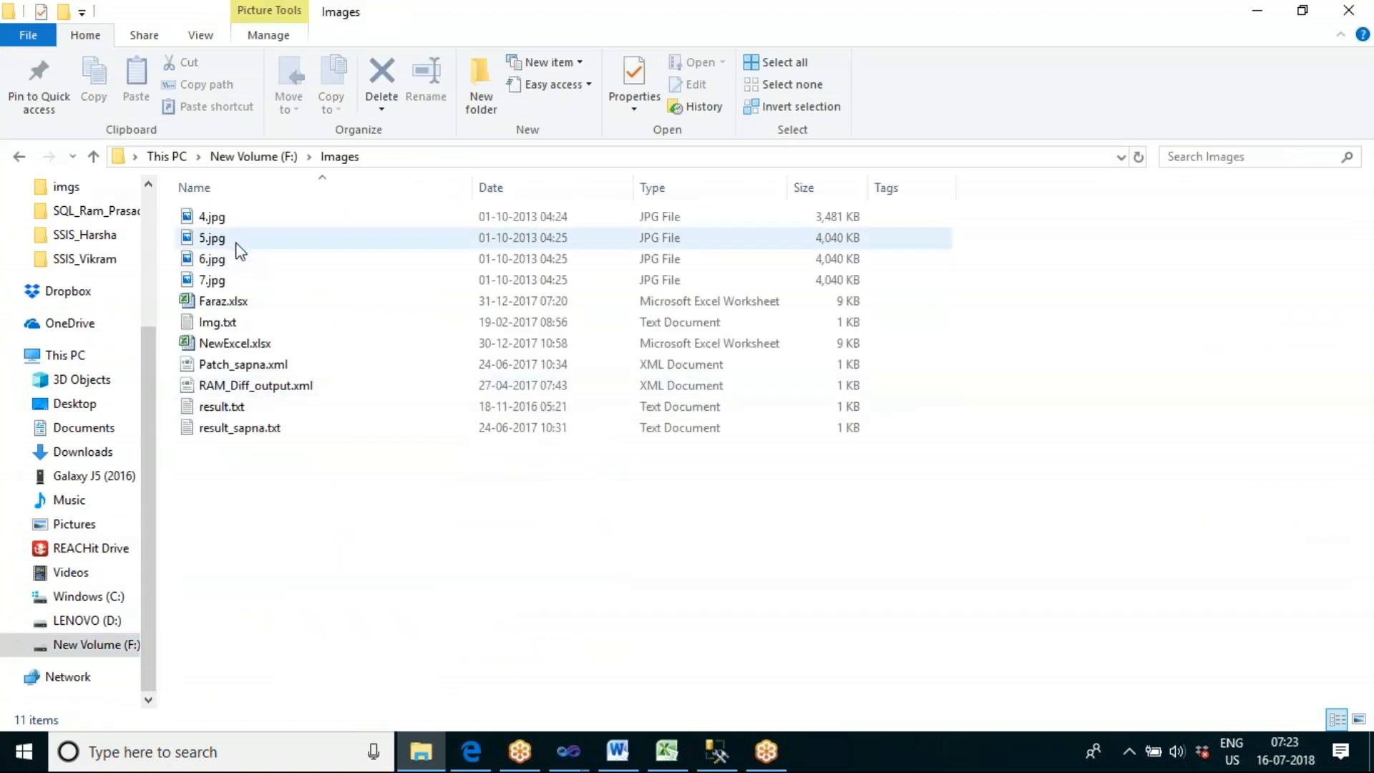
# Examine the general and security properties of the Images folder, and close them without changes
pyautogui.rightClick(230, 218)
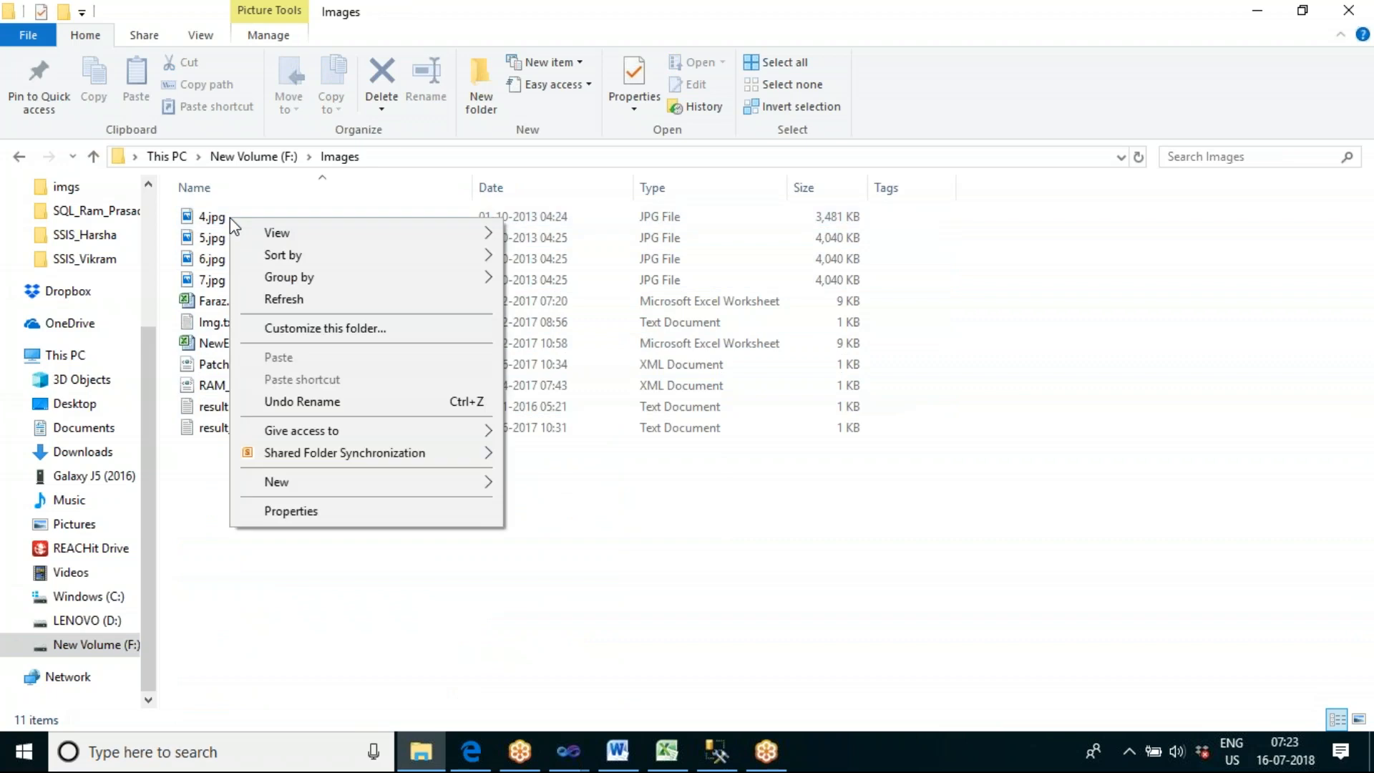
pyautogui.click(281, 511)
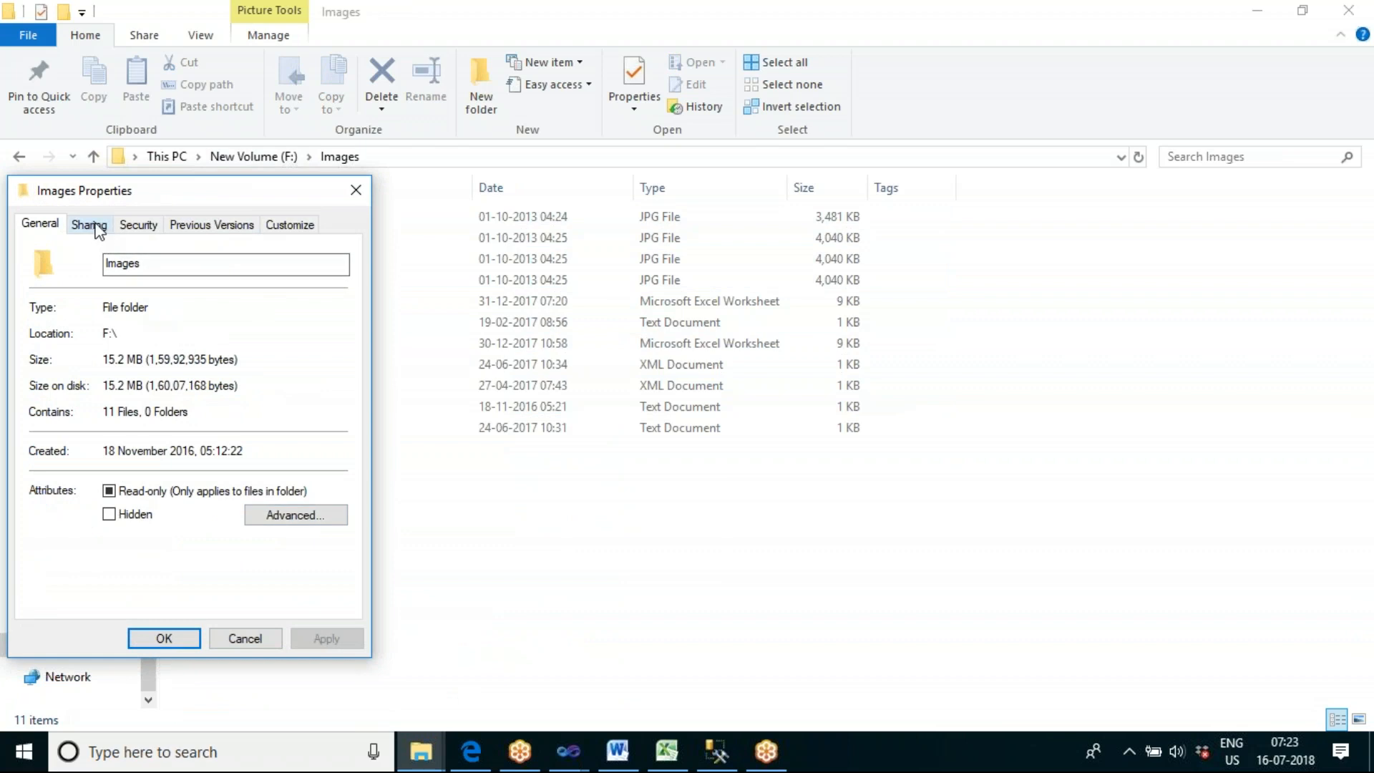
pyautogui.click(139, 225)
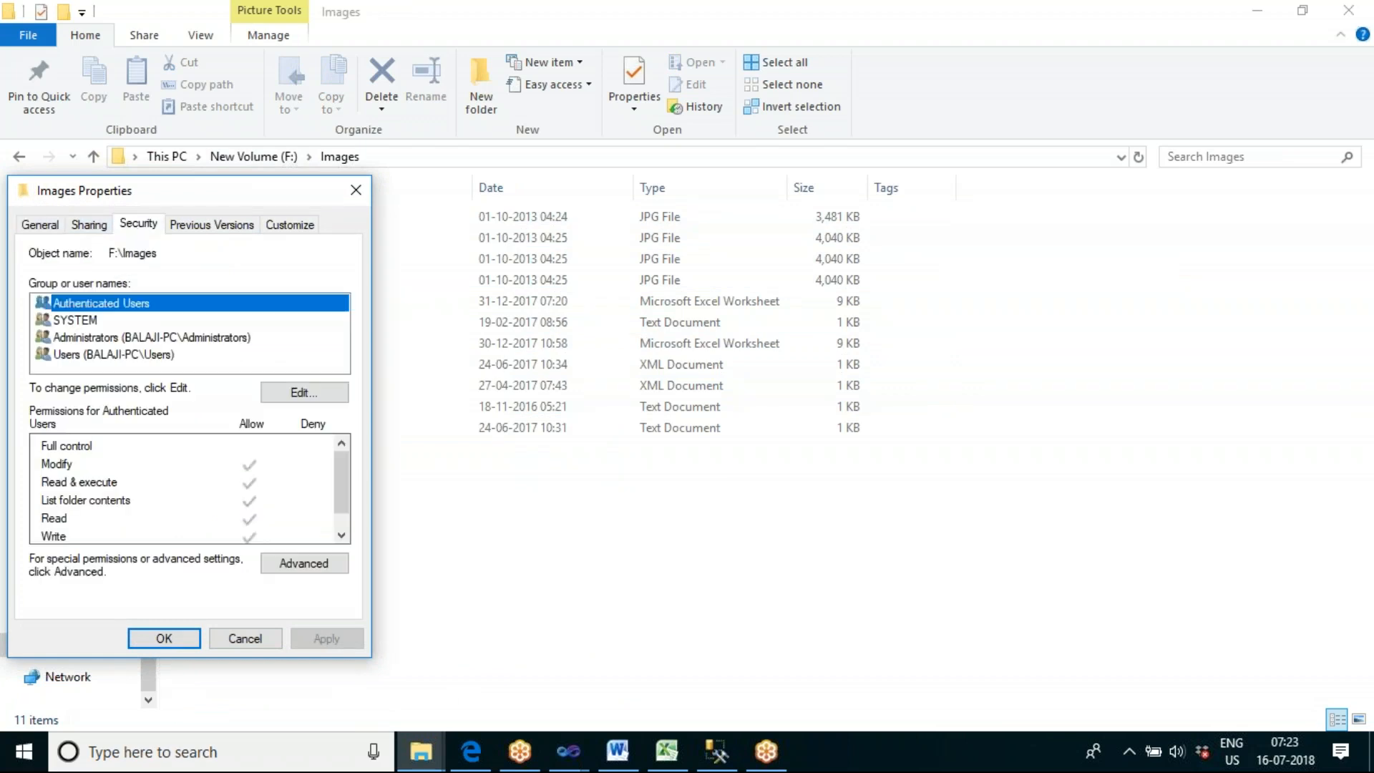
pyautogui.click(86, 227)
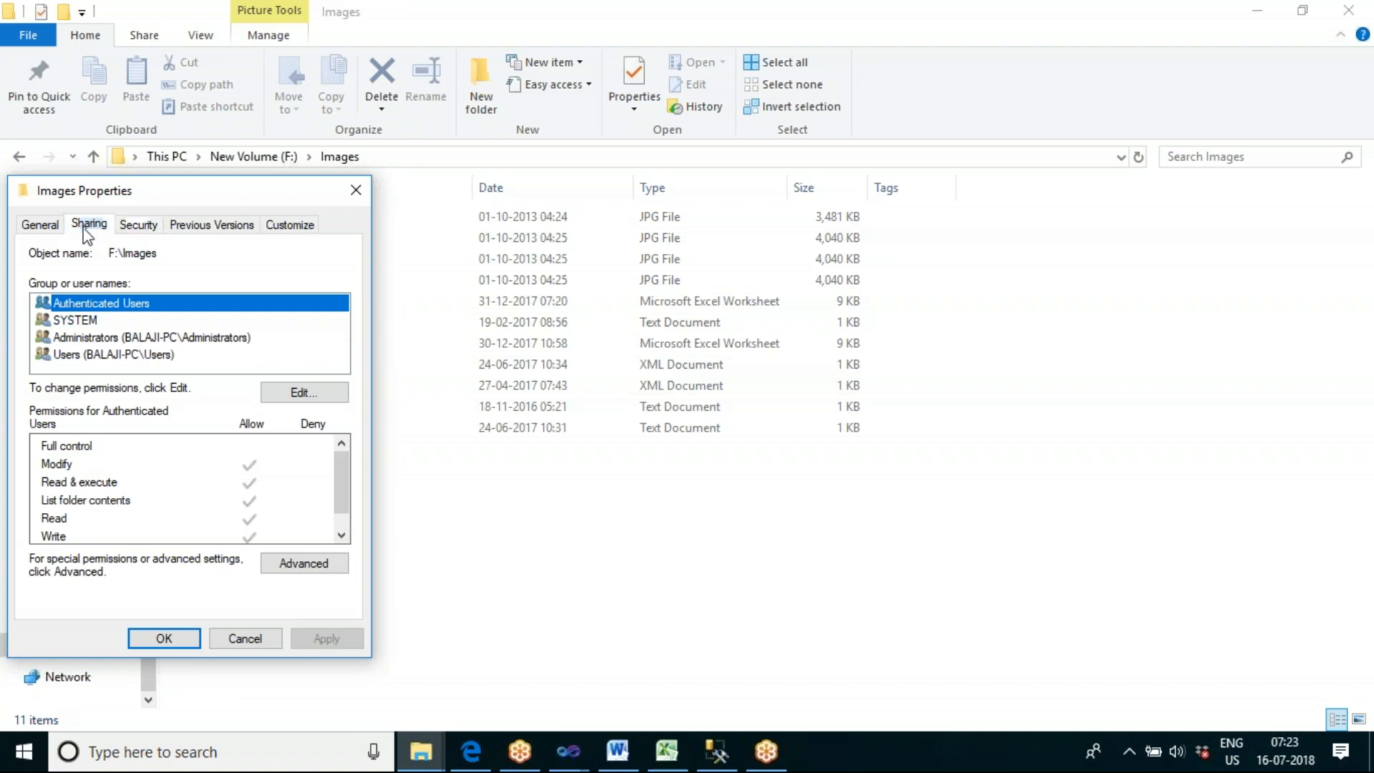
pyautogui.click(47, 227)
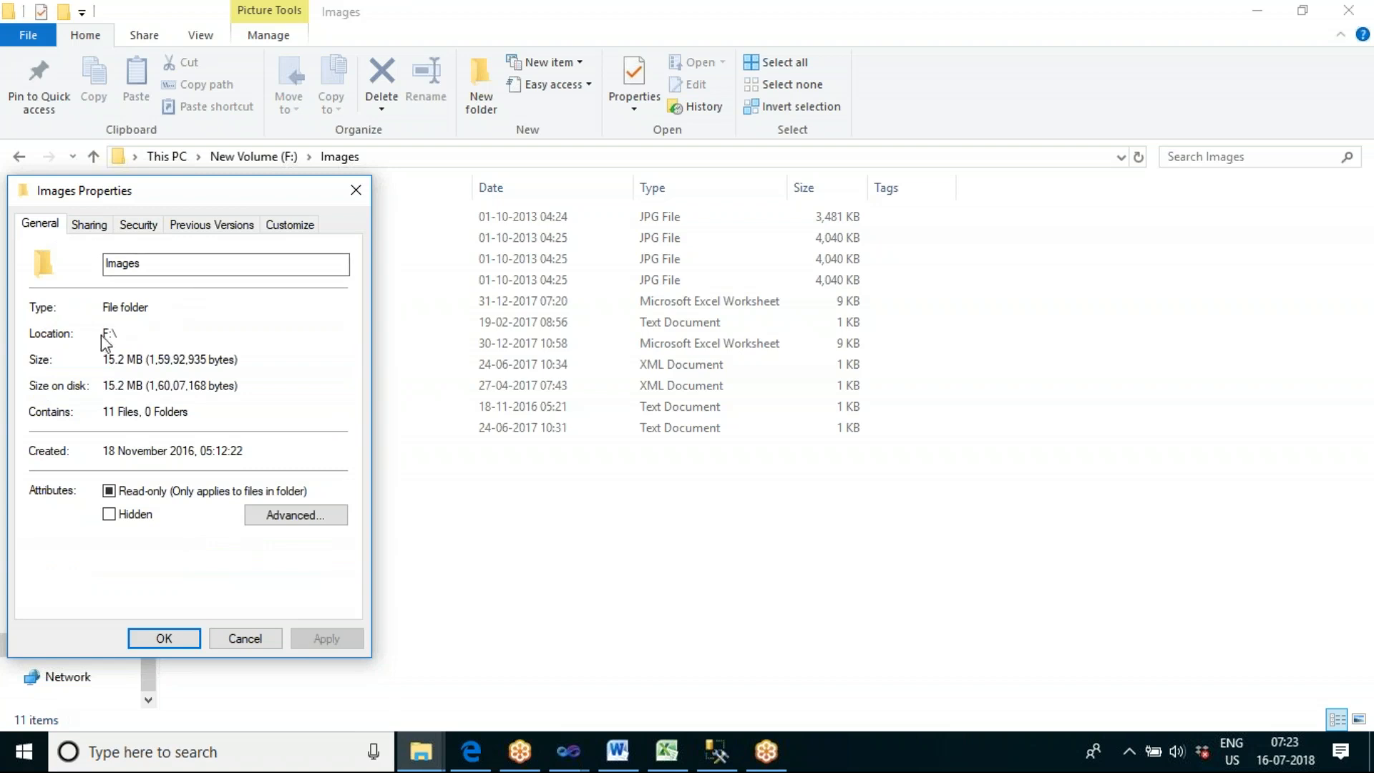
pyautogui.click(121, 227)
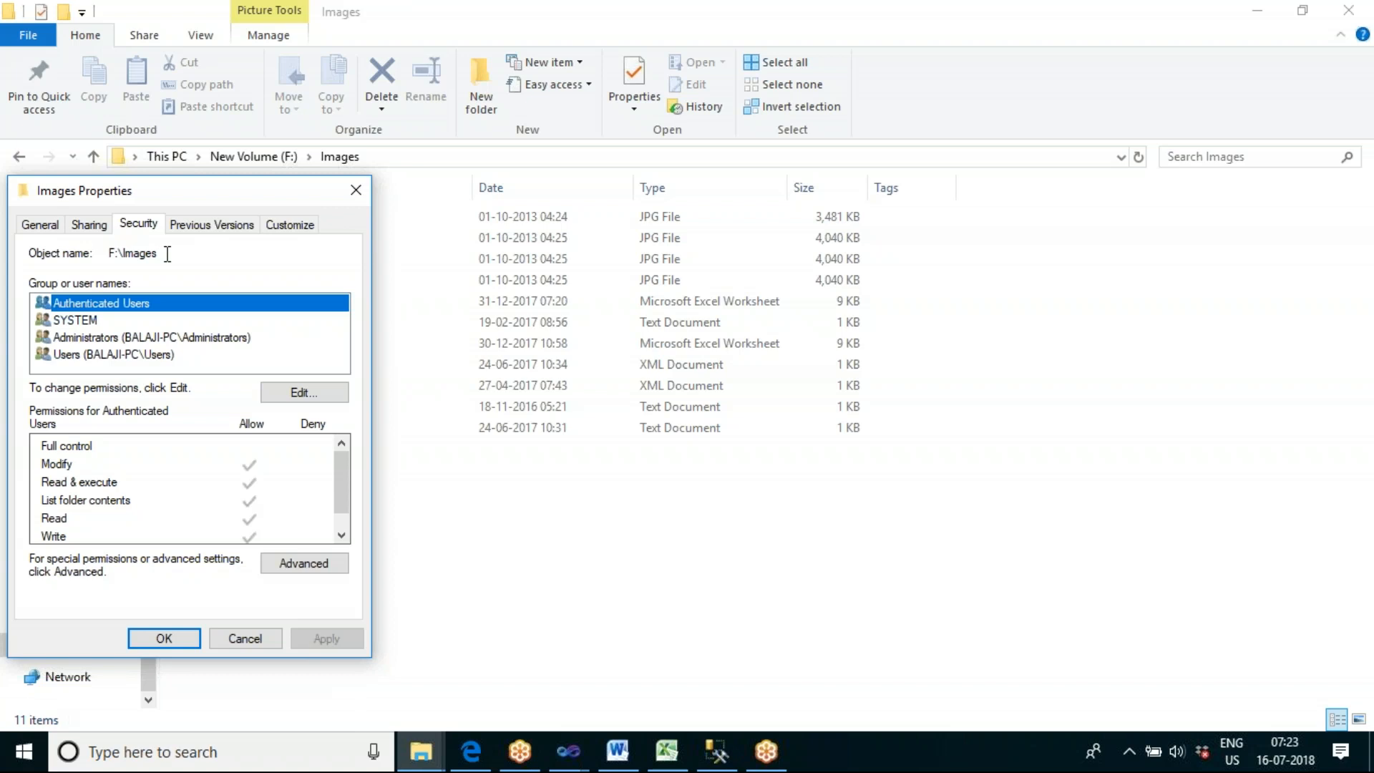
pyautogui.click(259, 640)
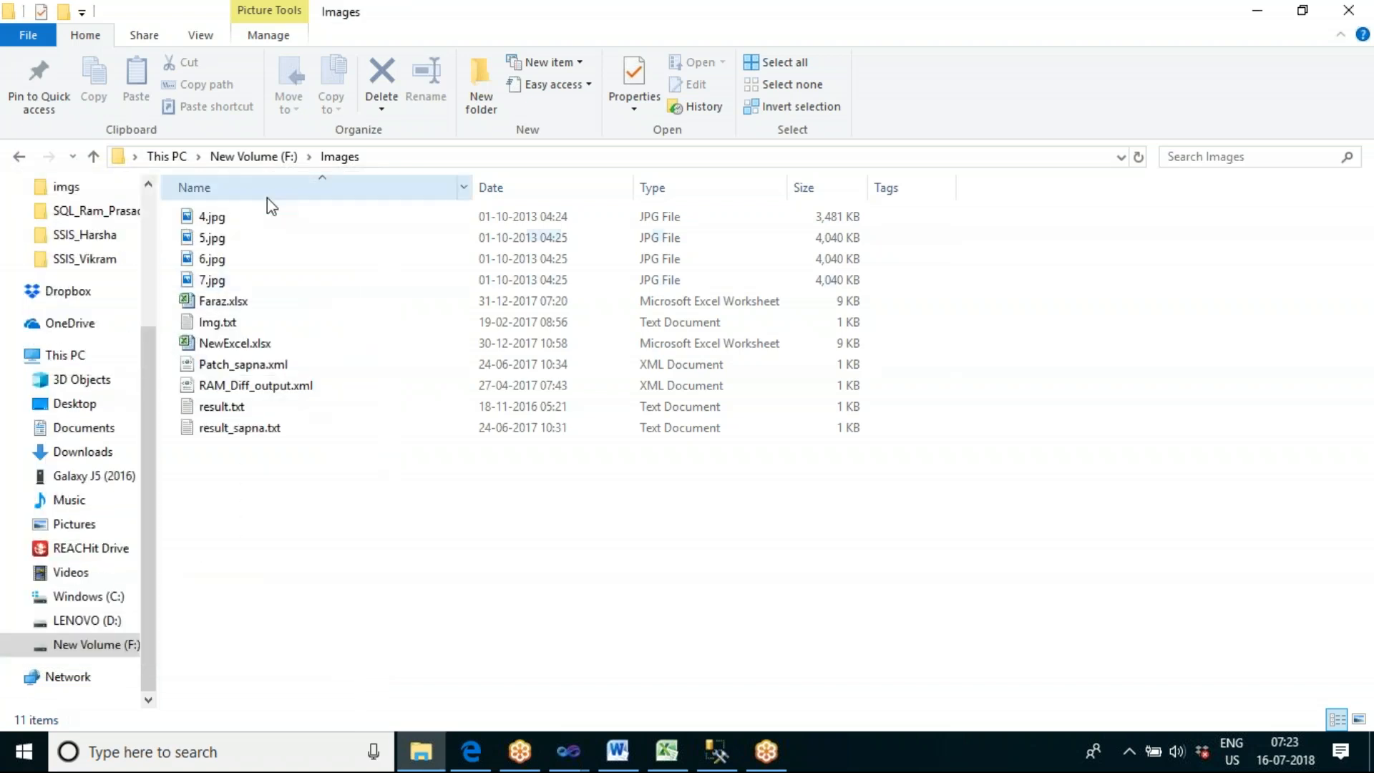
# Open the properties of 4.jpg to check its file type and location
pyautogui.click(222, 224)
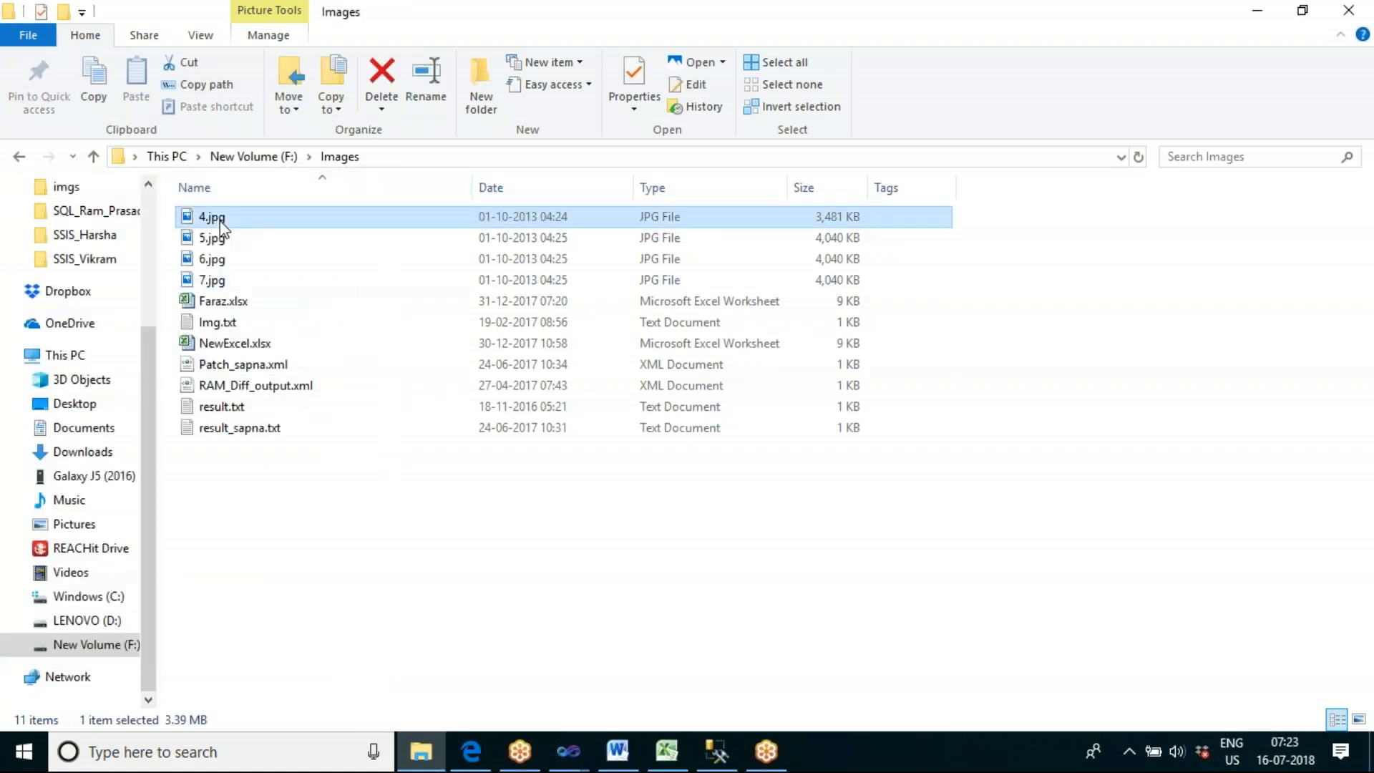
pyautogui.rightClick(222, 222)
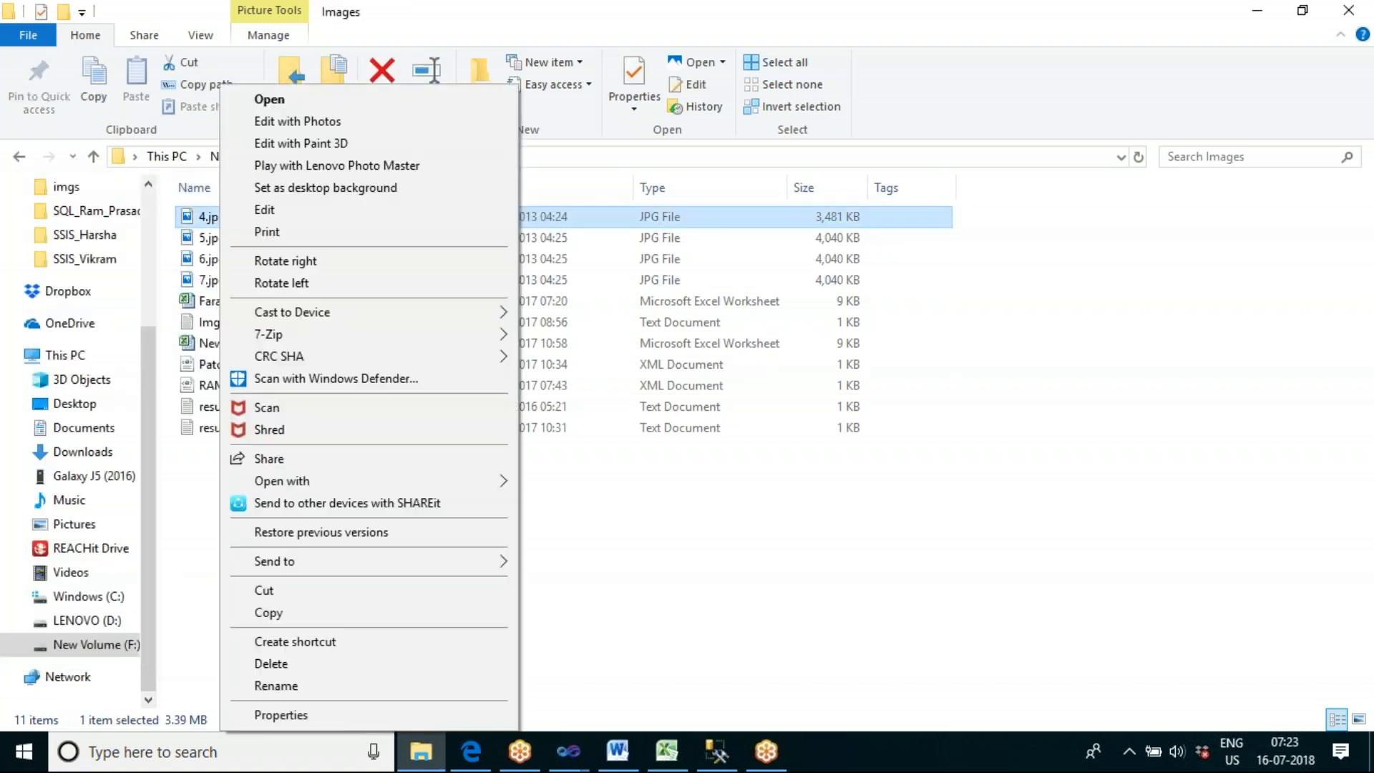
pyautogui.click(282, 714)
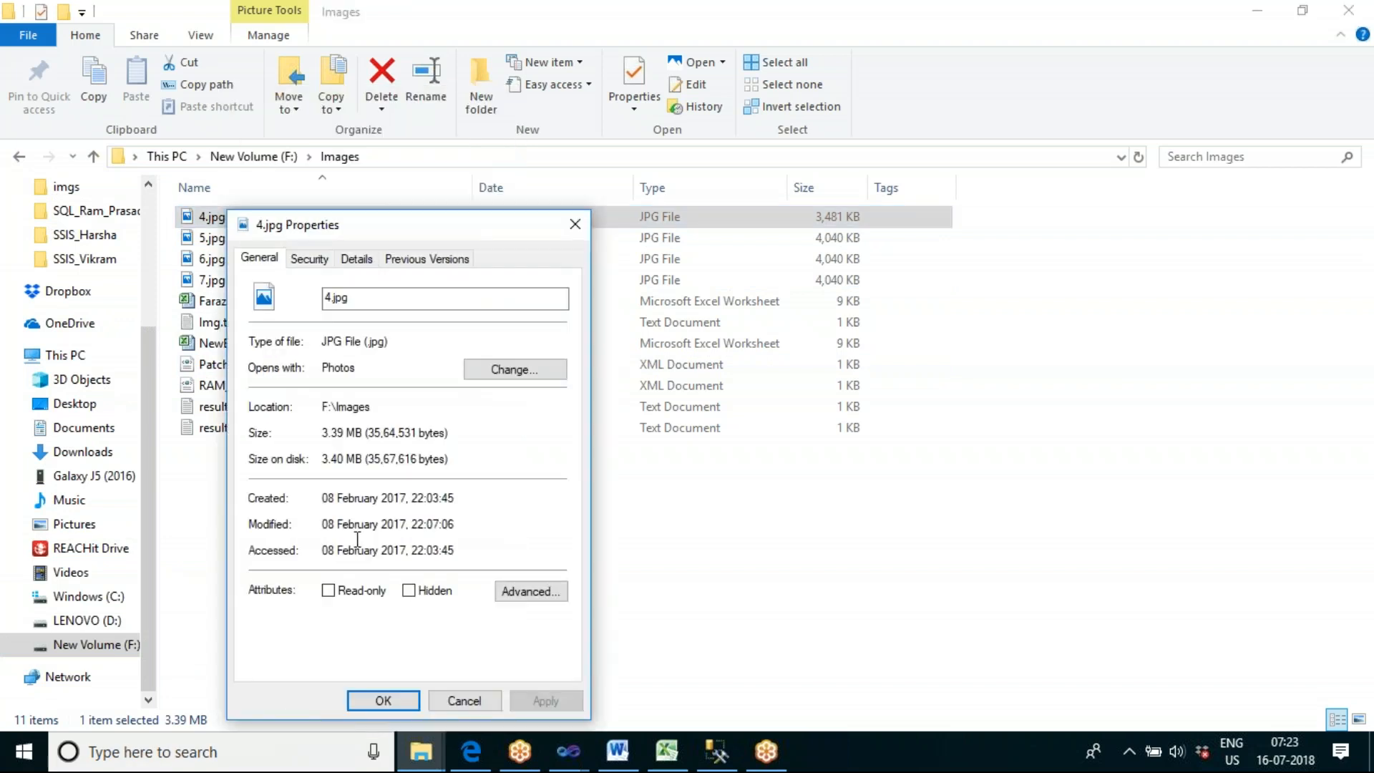
# Check the security permissions of 4.jpg, close its properties without changes, and switch back to Visual Studio
pyautogui.click(309, 259)
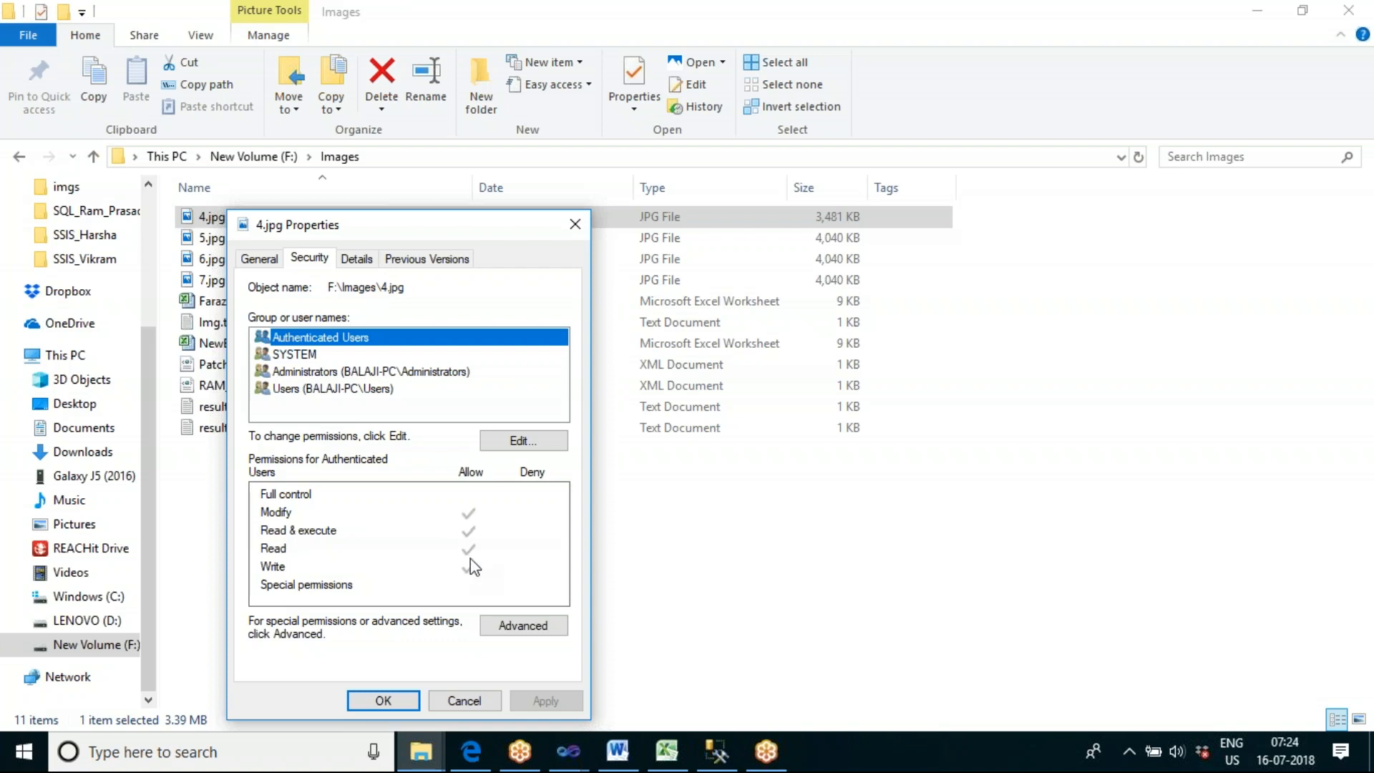
pyautogui.click(463, 701)
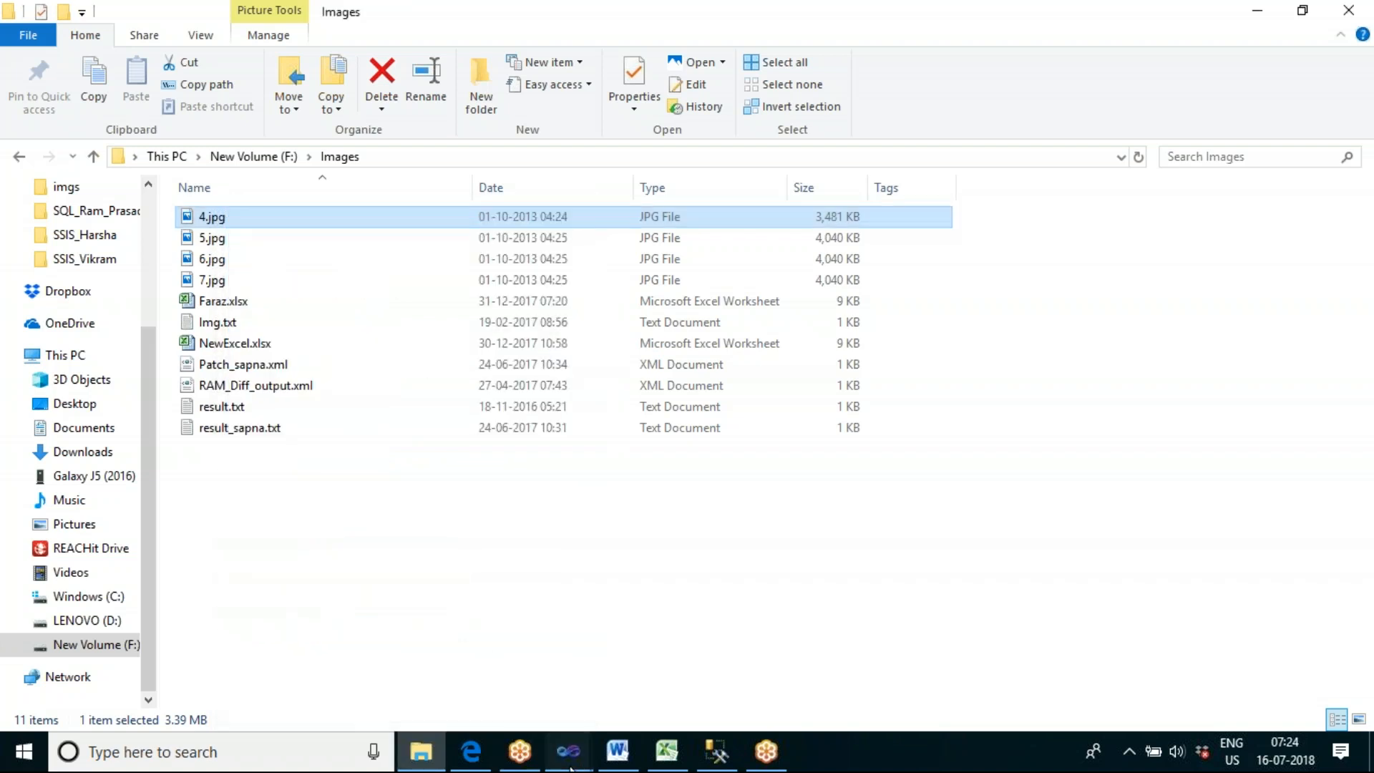
pyautogui.moveTo(570, 762)
pyautogui.click(637, 691)
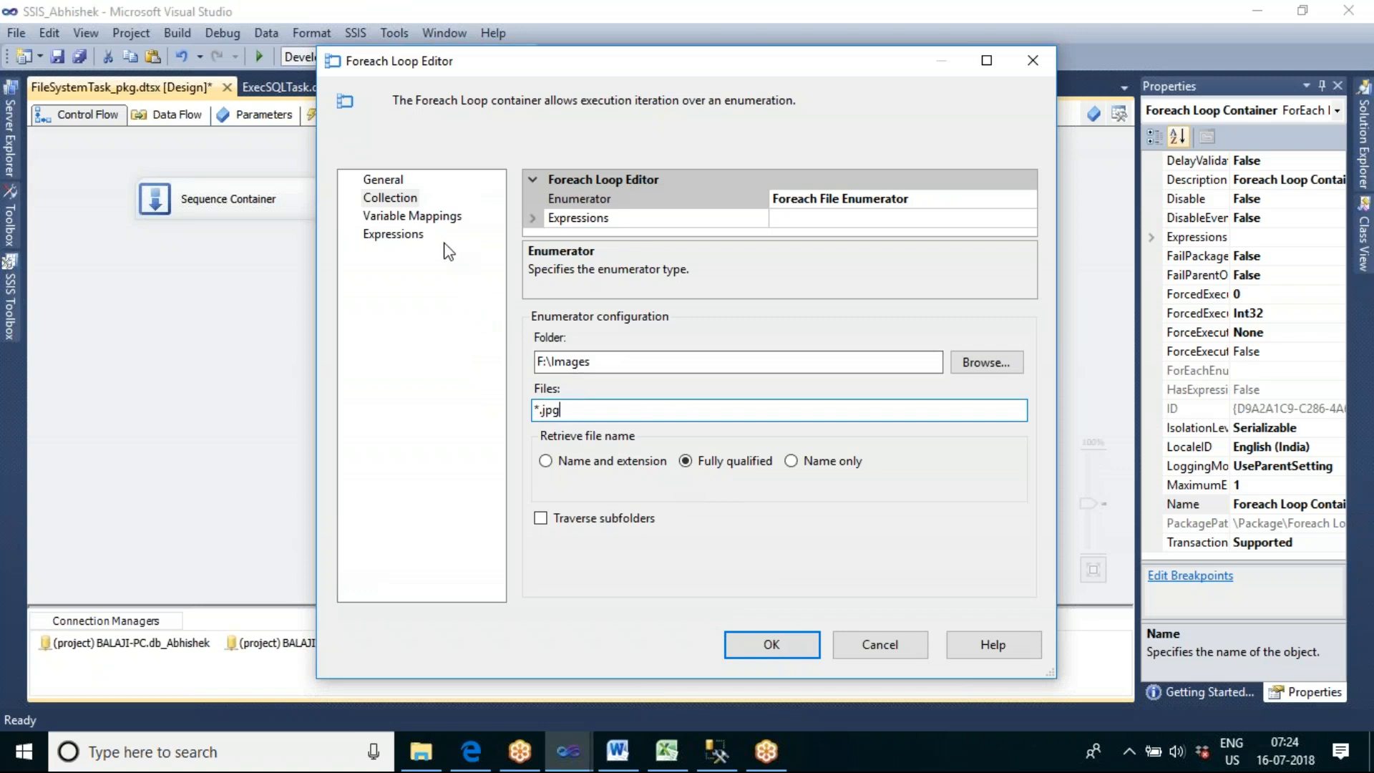
# Map a new package-level String variable V_FilePath in the Foreach loop, save the loop, and move the container beside the Create folder task
pyautogui.click(432, 217)
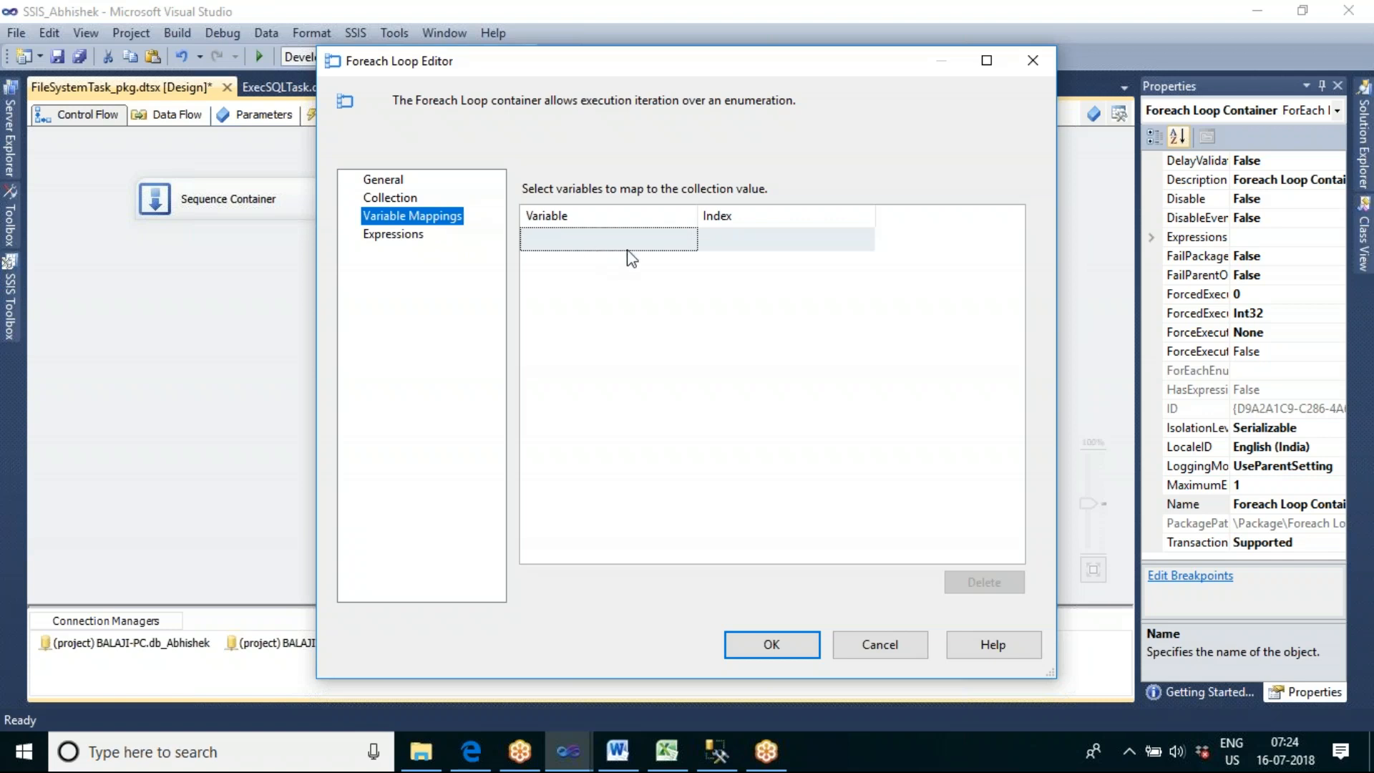
pyautogui.click(676, 243)
pyautogui.click(685, 240)
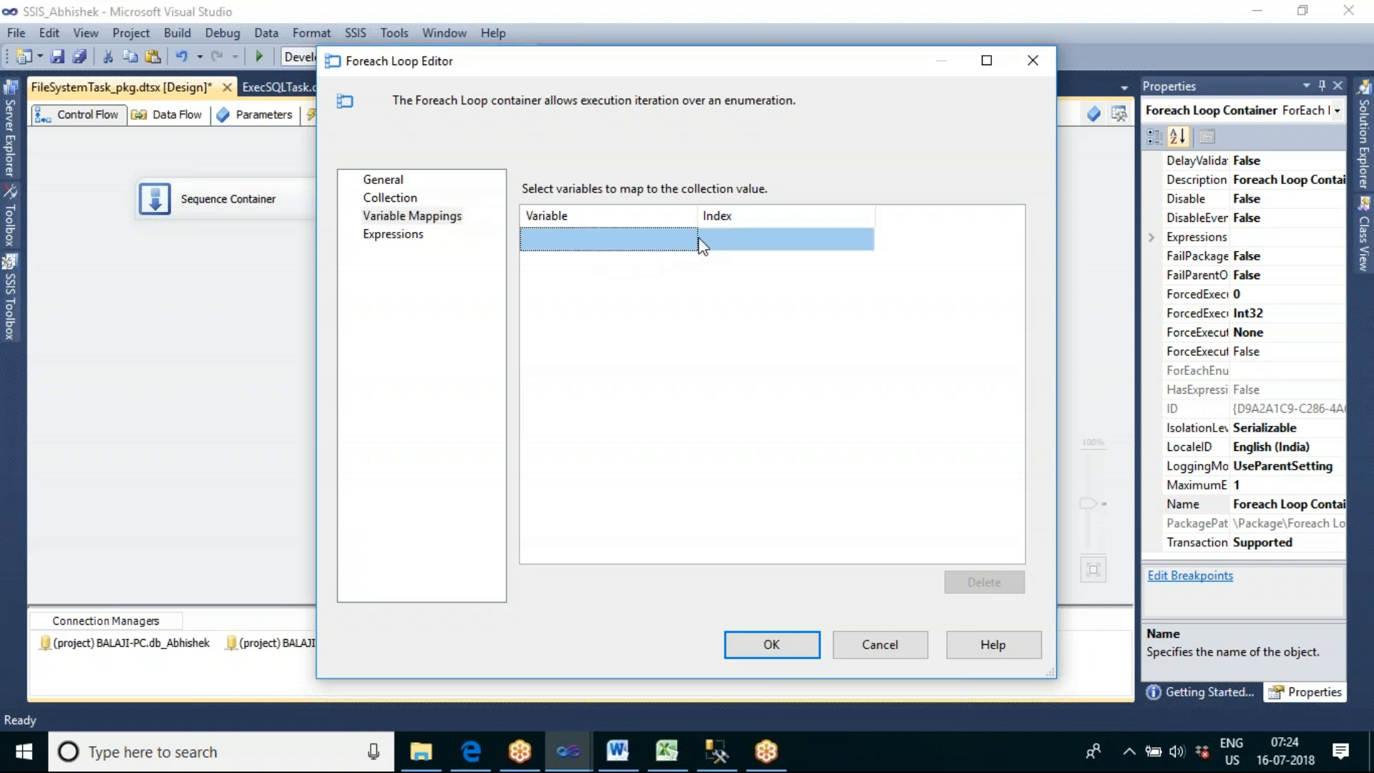
pyautogui.click(684, 237)
pyautogui.click(687, 240)
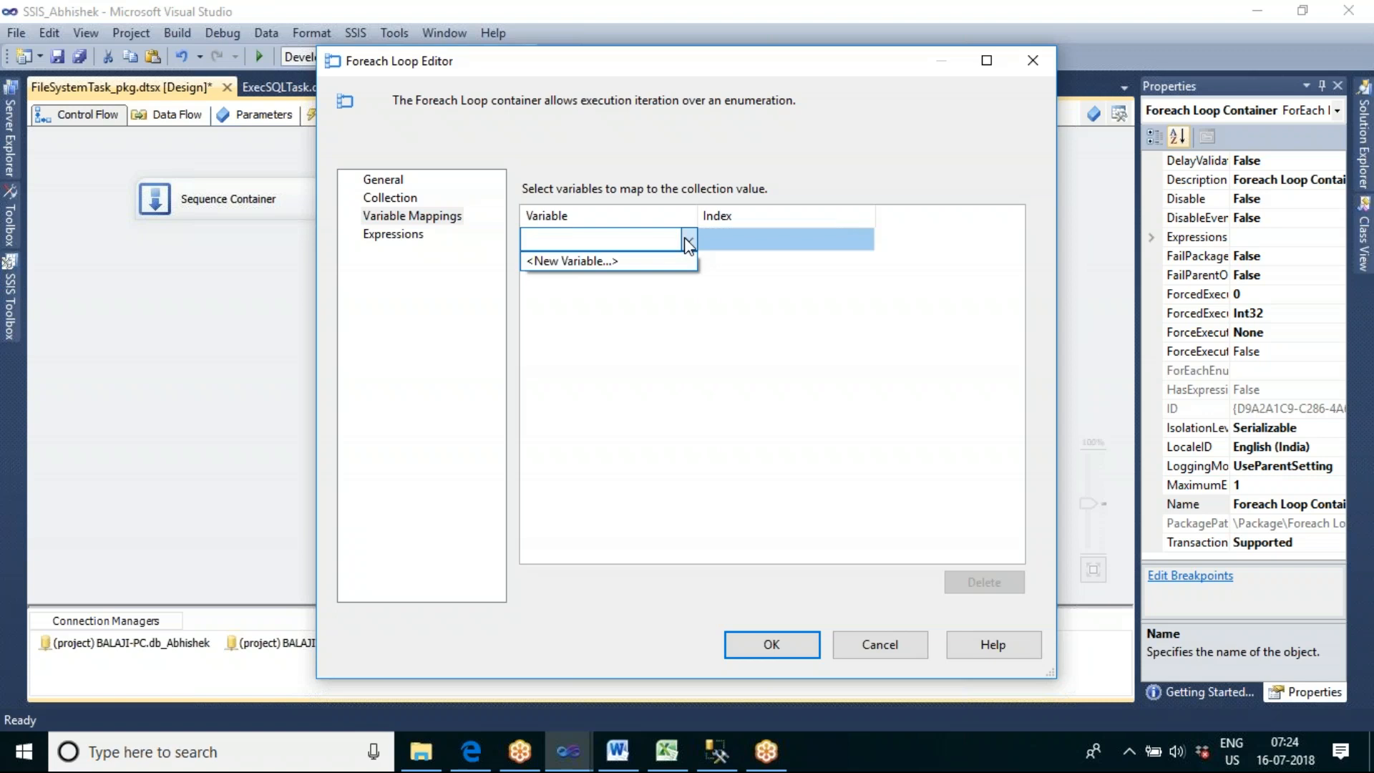
pyautogui.click(629, 262)
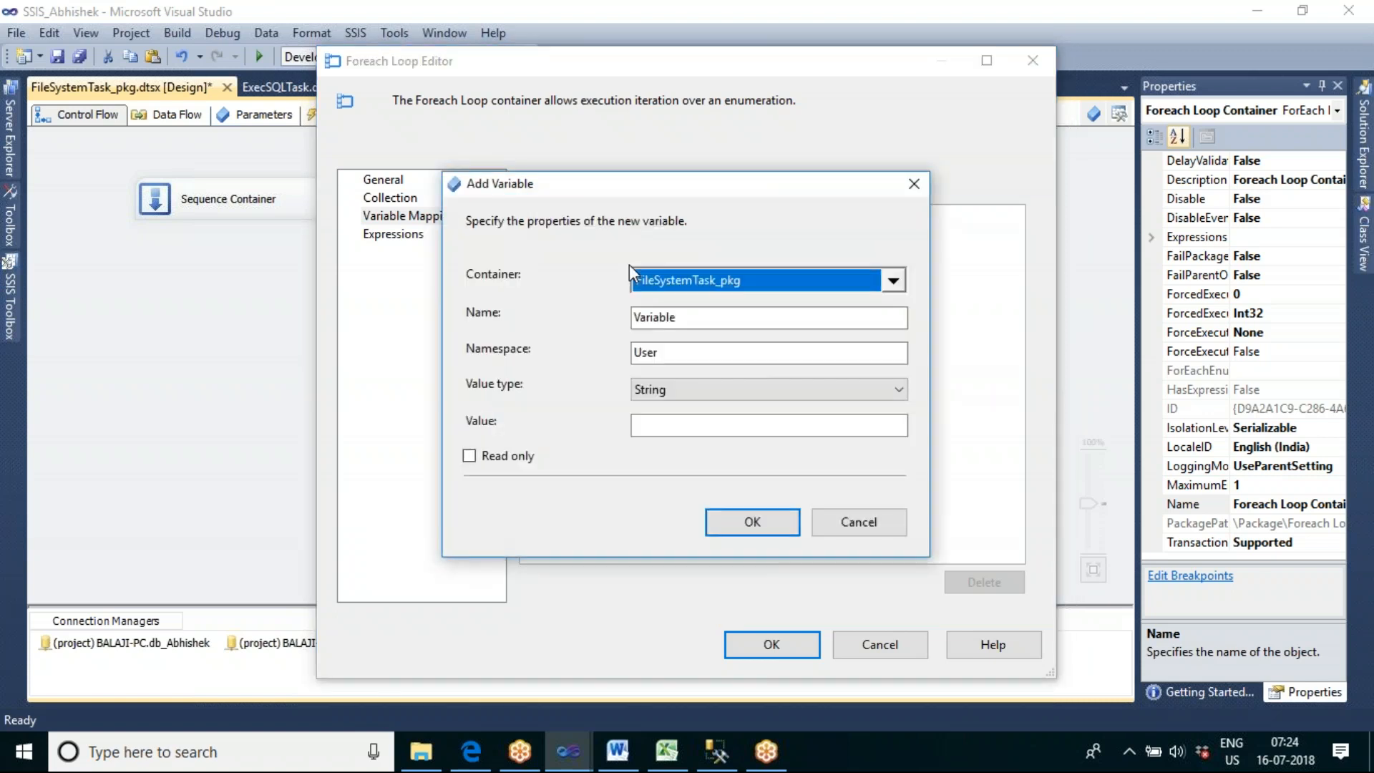
pyautogui.click(693, 315)
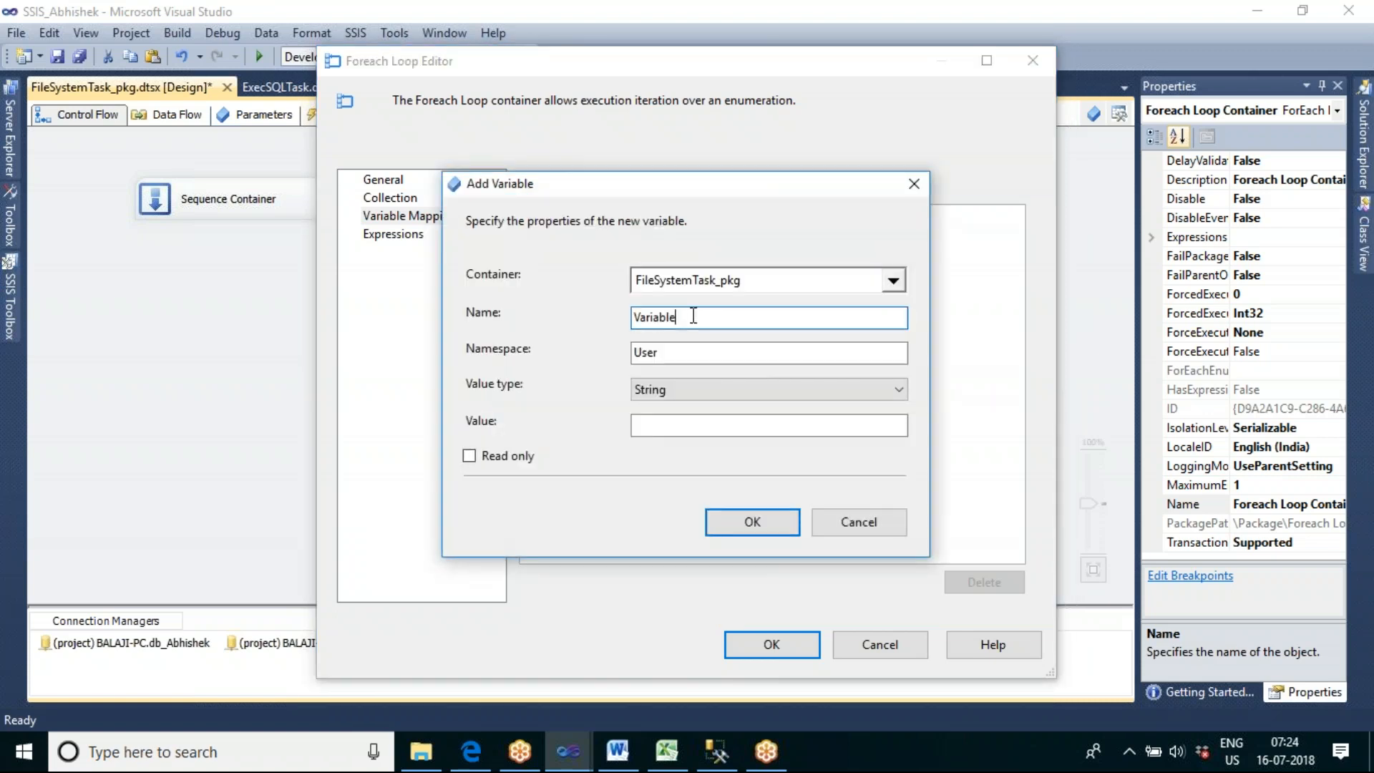
pyautogui.press('BackSpace')
pyautogui.press('BackSpace')
pyautogui.press('BackSpace')
pyautogui.press('BackSpace')
pyautogui.press('BackSpace')
pyautogui.press('BackSpace')
pyautogui.press('BackSpace')
pyautogui.write('_FilePath')
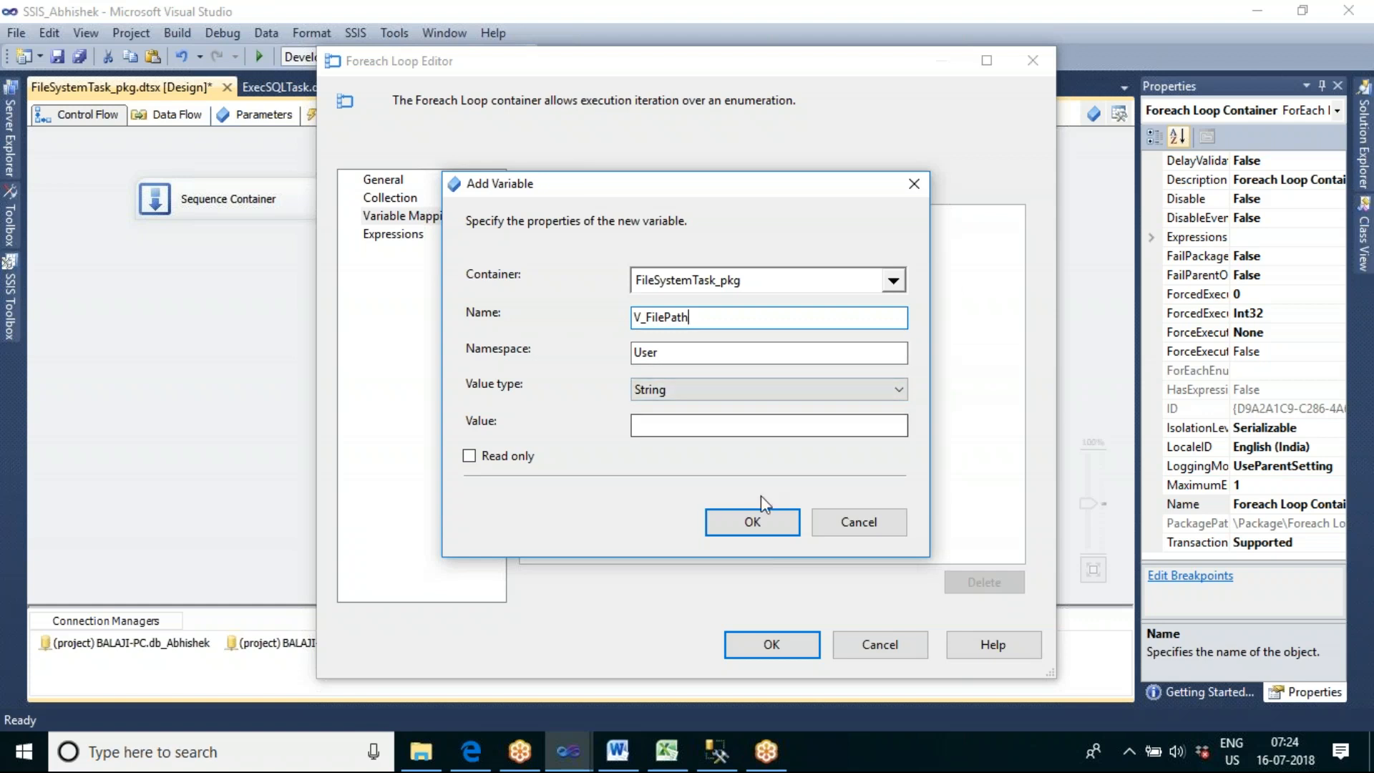
pyautogui.click(762, 528)
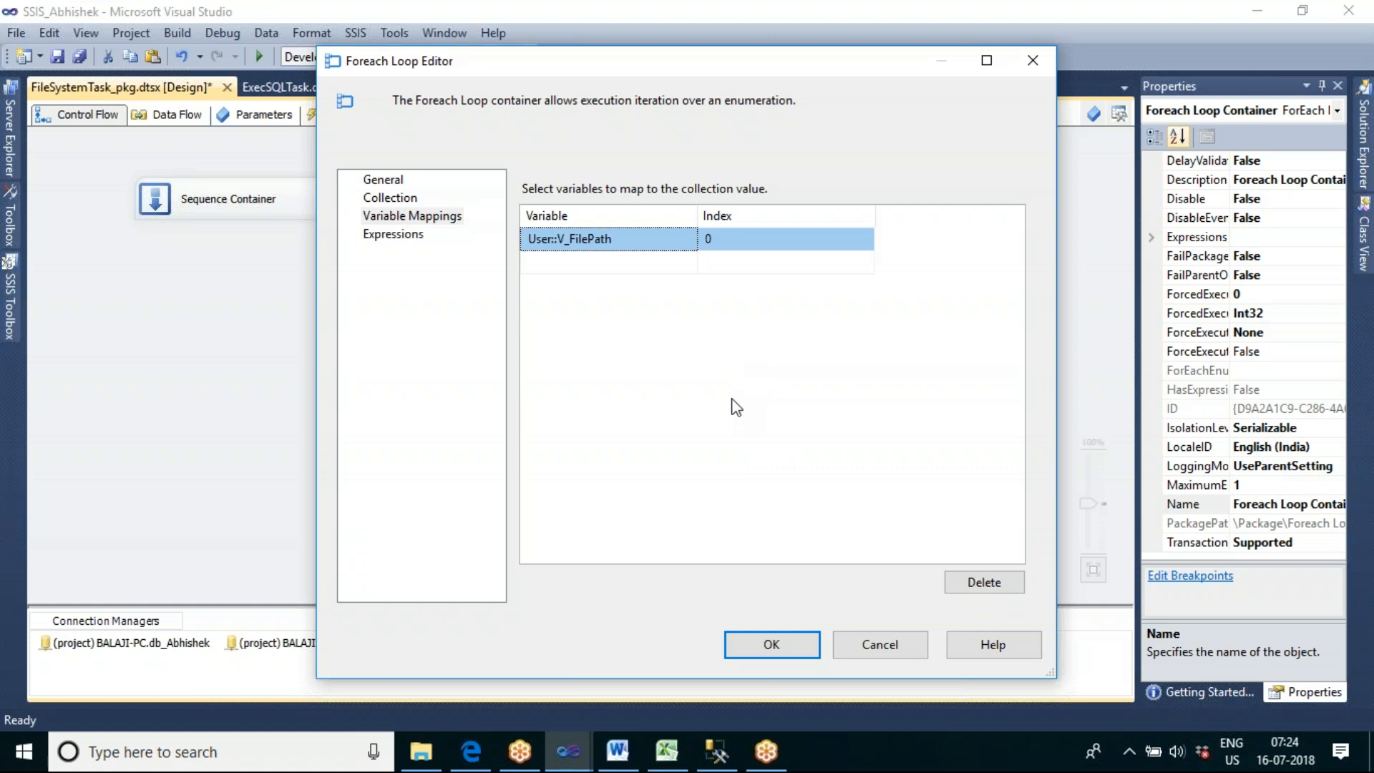
pyautogui.click(745, 651)
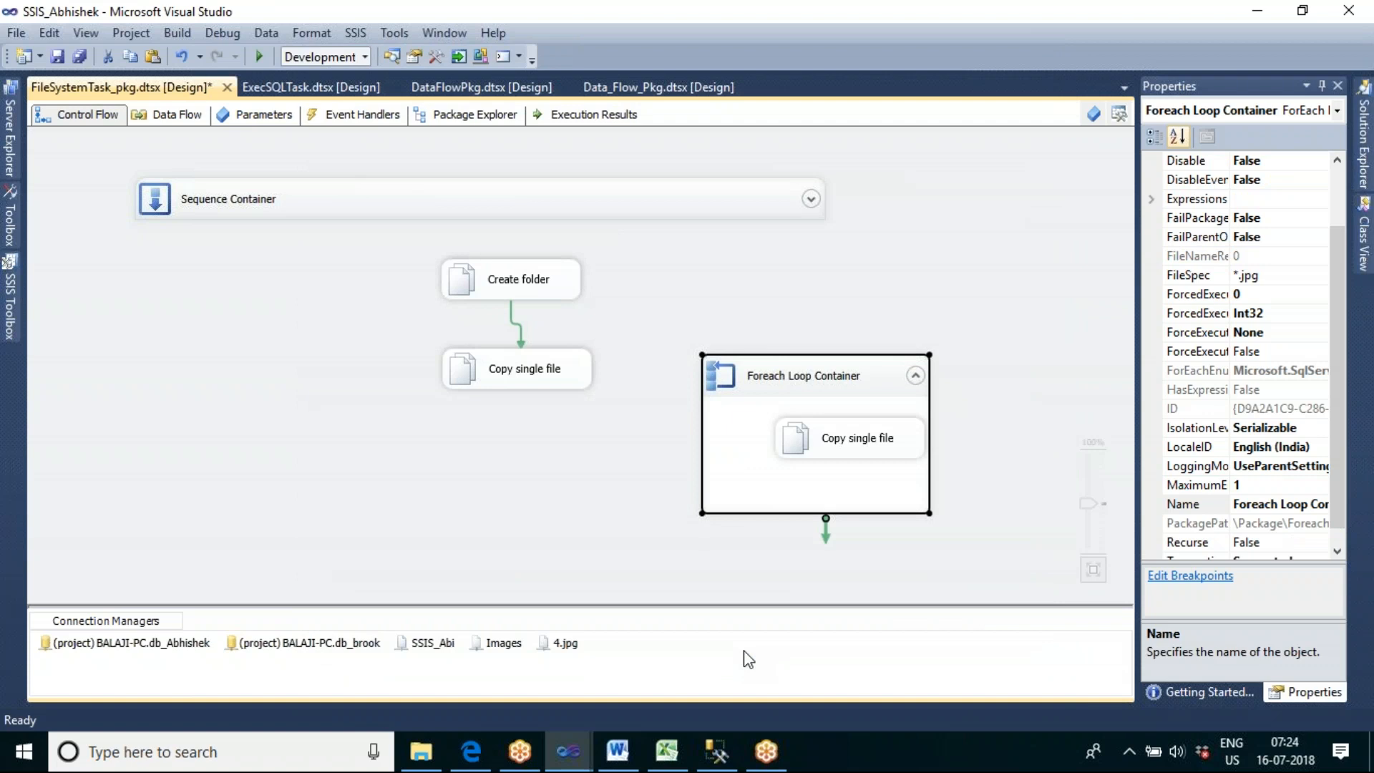
pyautogui.moveTo(822, 376); pyautogui.dragTo(779, 281)
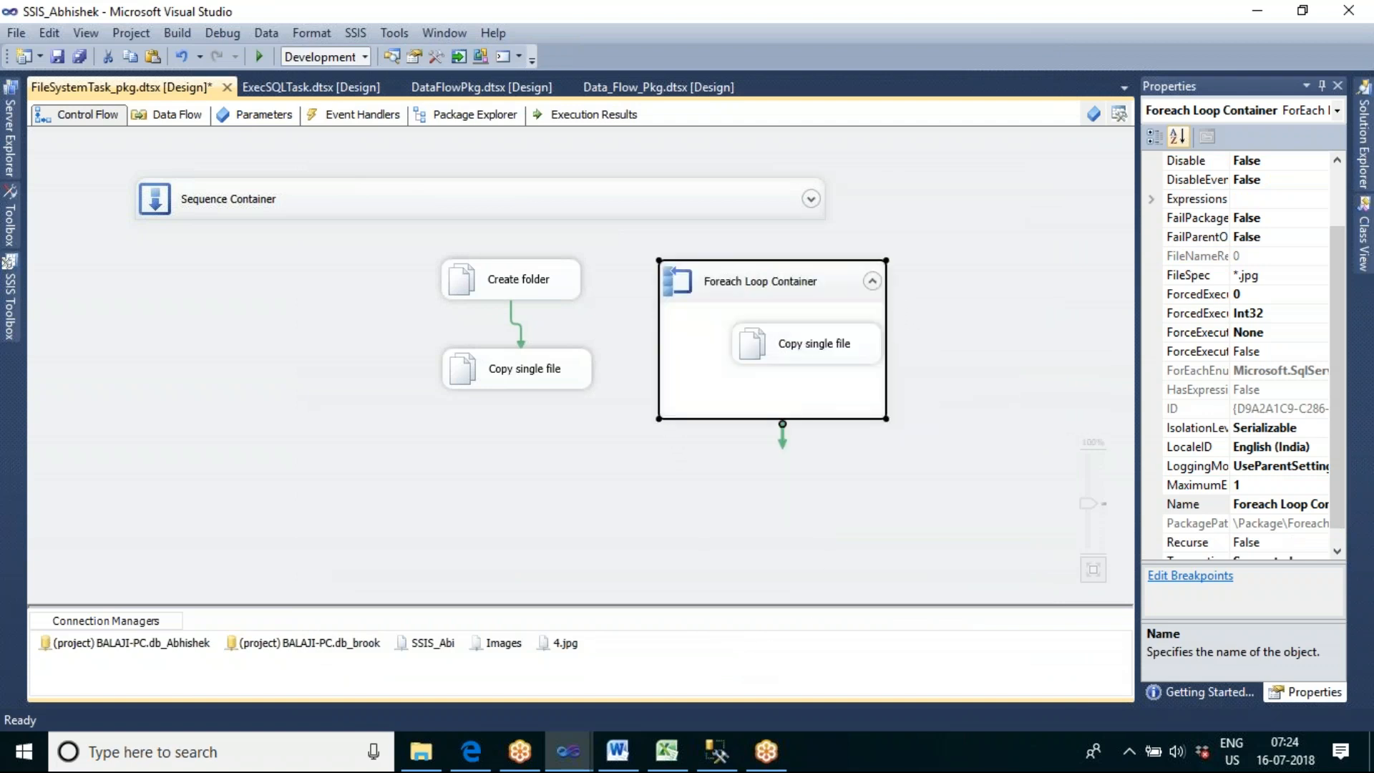
# Review the looped Copy single file task's settings and the Foreach loop's collection and variable mappings without changing them
pyautogui.doubleClick(796, 341)
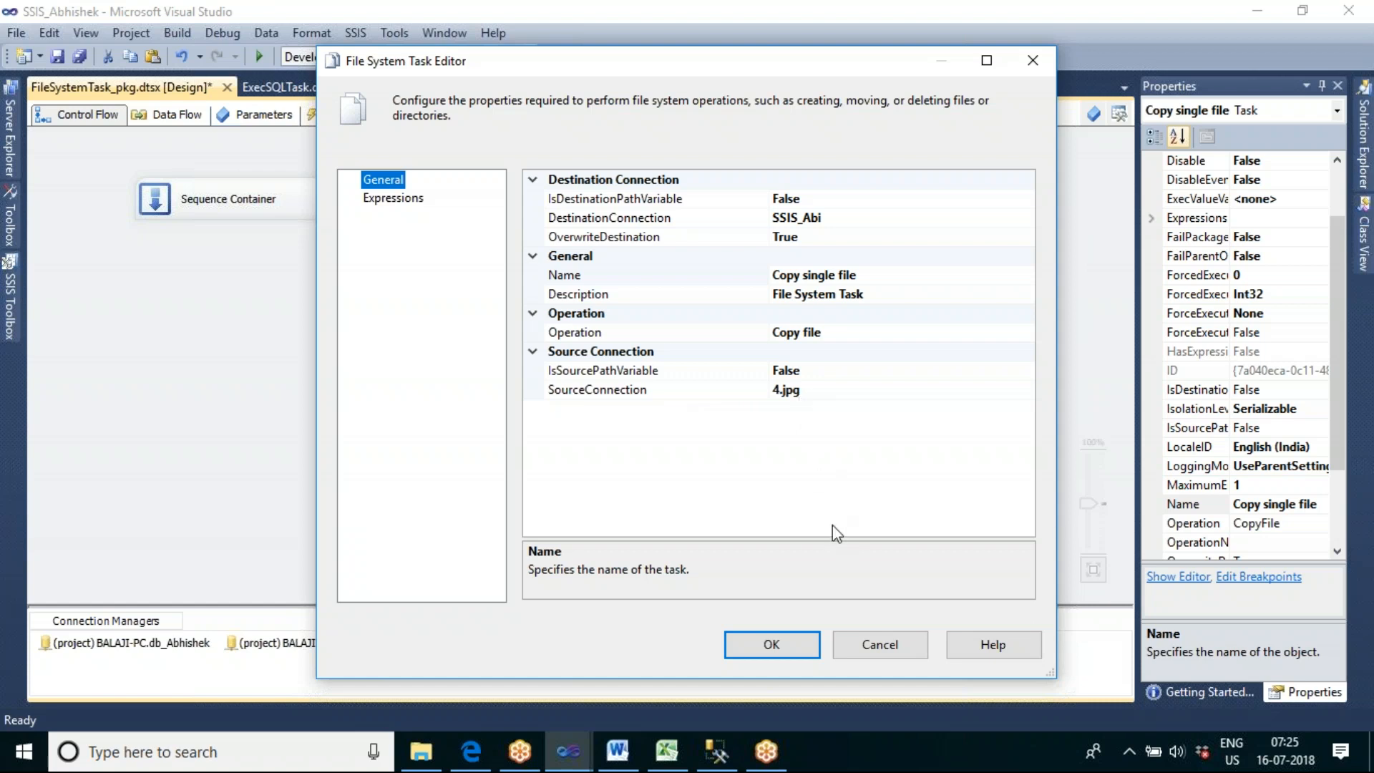
pyautogui.click(859, 646)
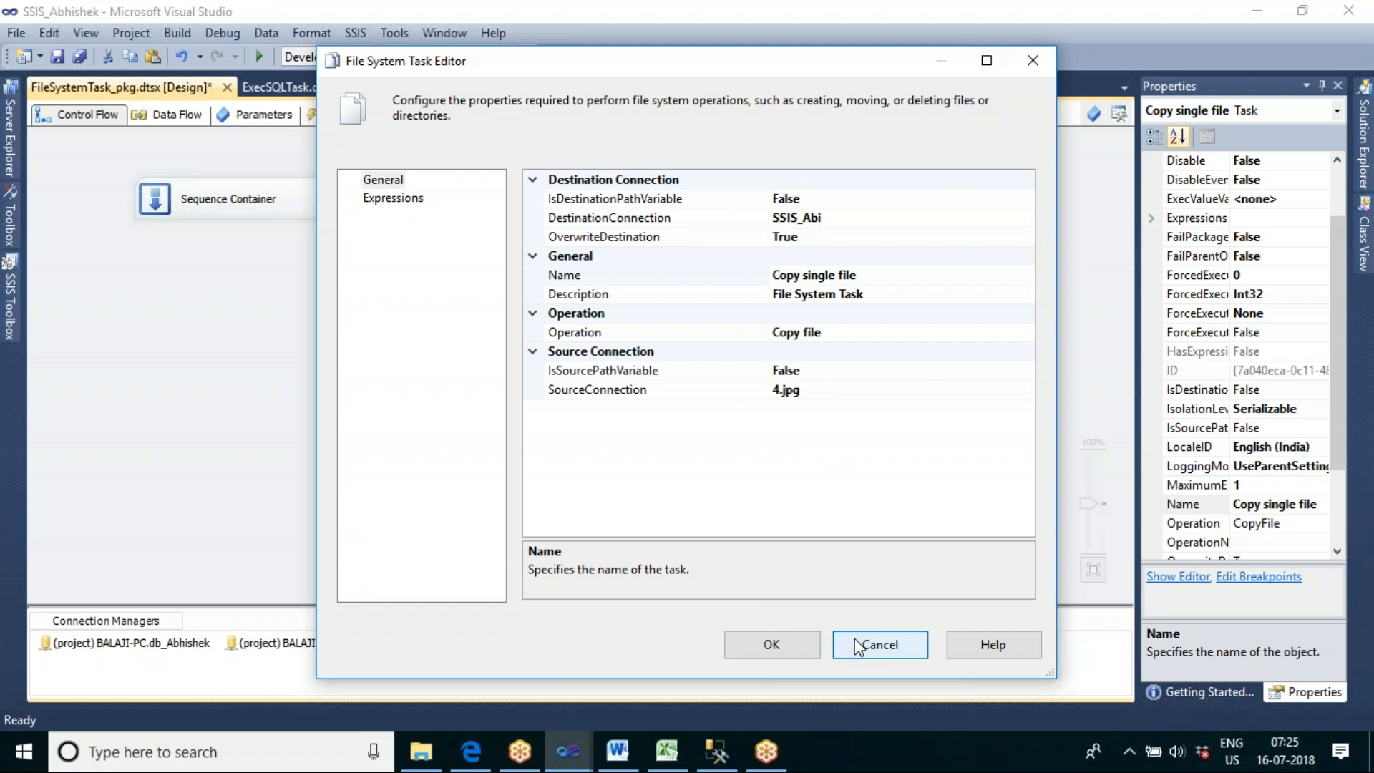
pyautogui.click(709, 287)
pyautogui.doubleClick(707, 284)
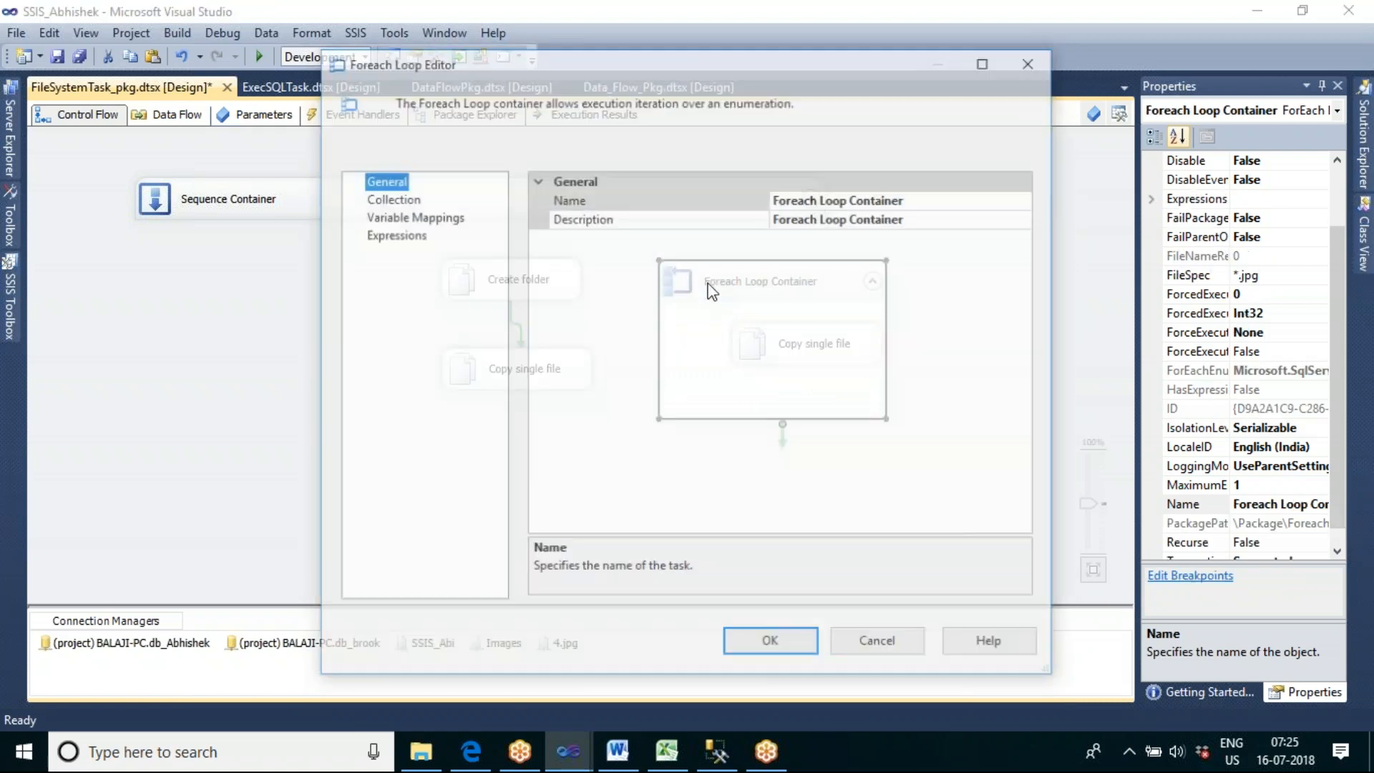
pyautogui.click(418, 197)
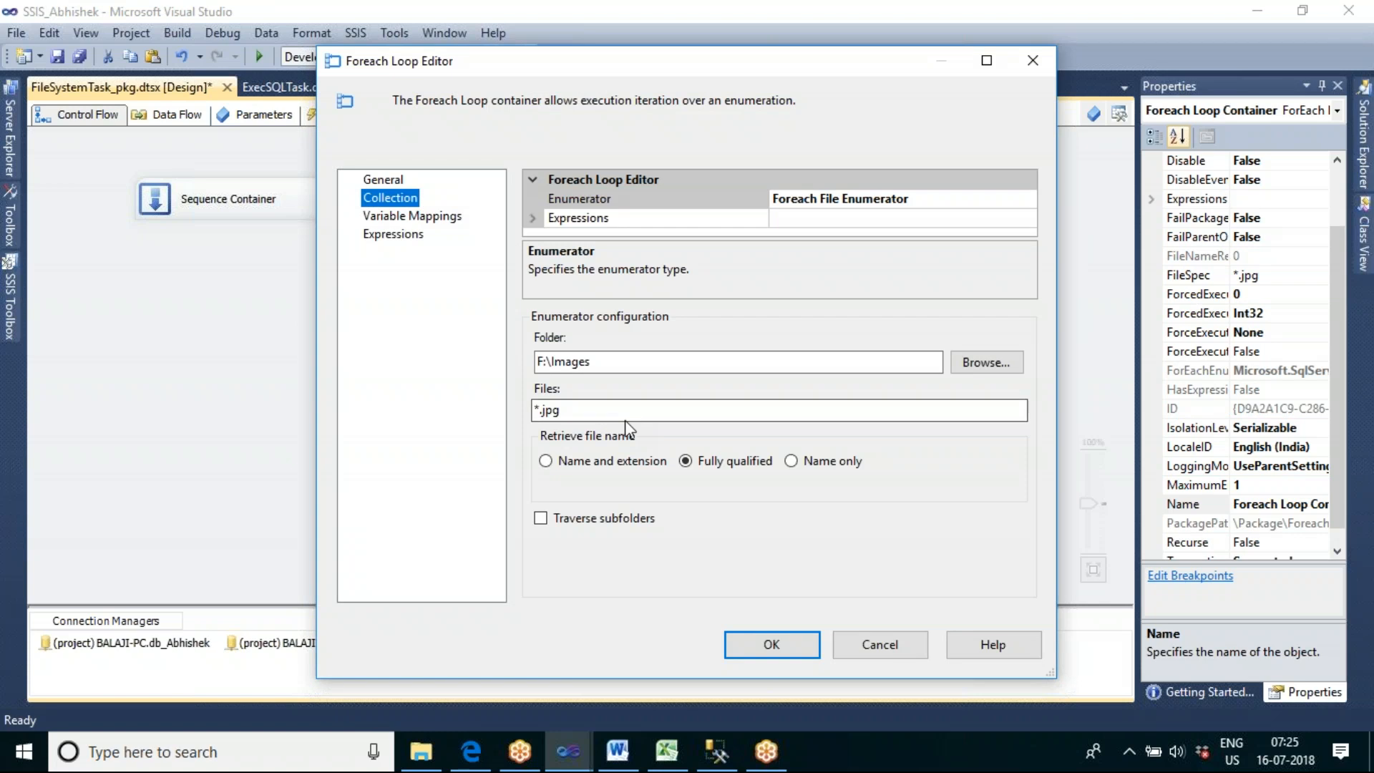
pyautogui.click(408, 215)
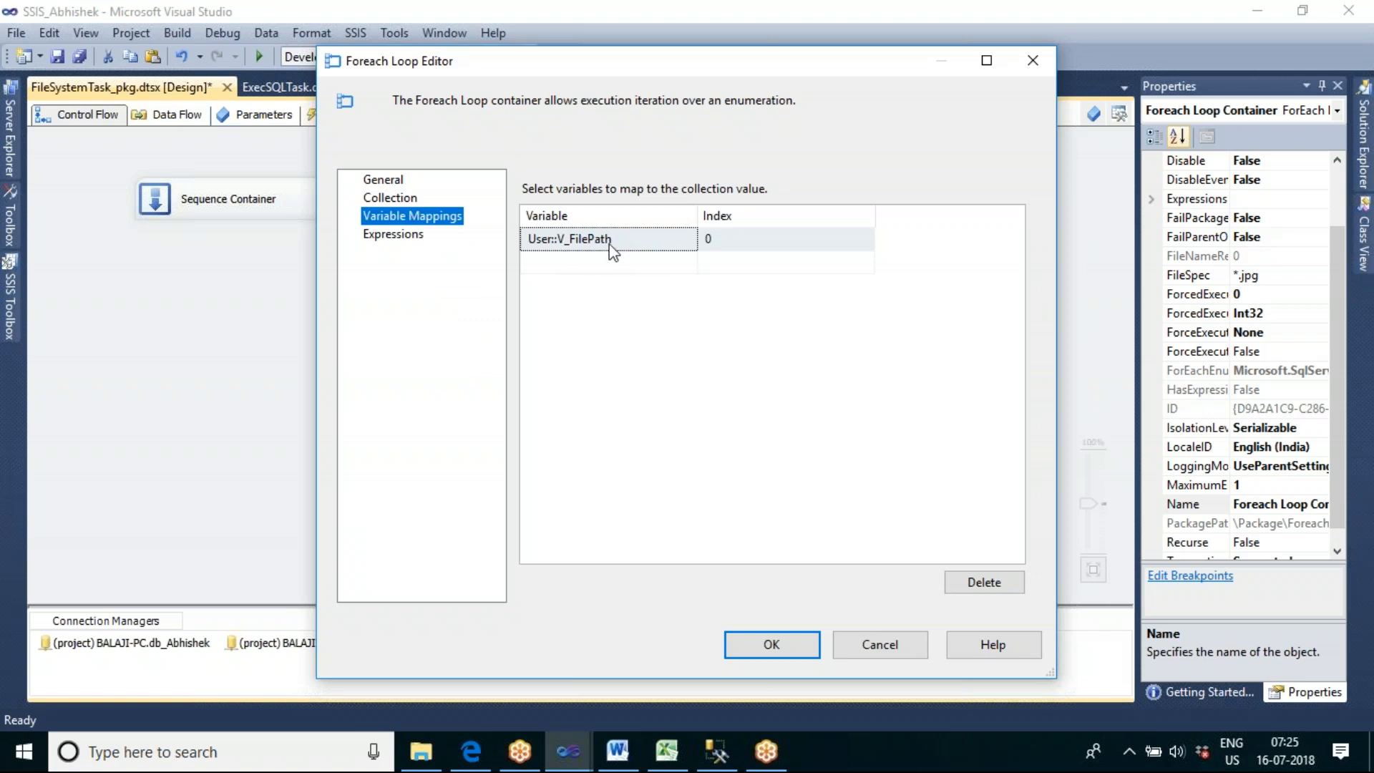
pyautogui.click(881, 643)
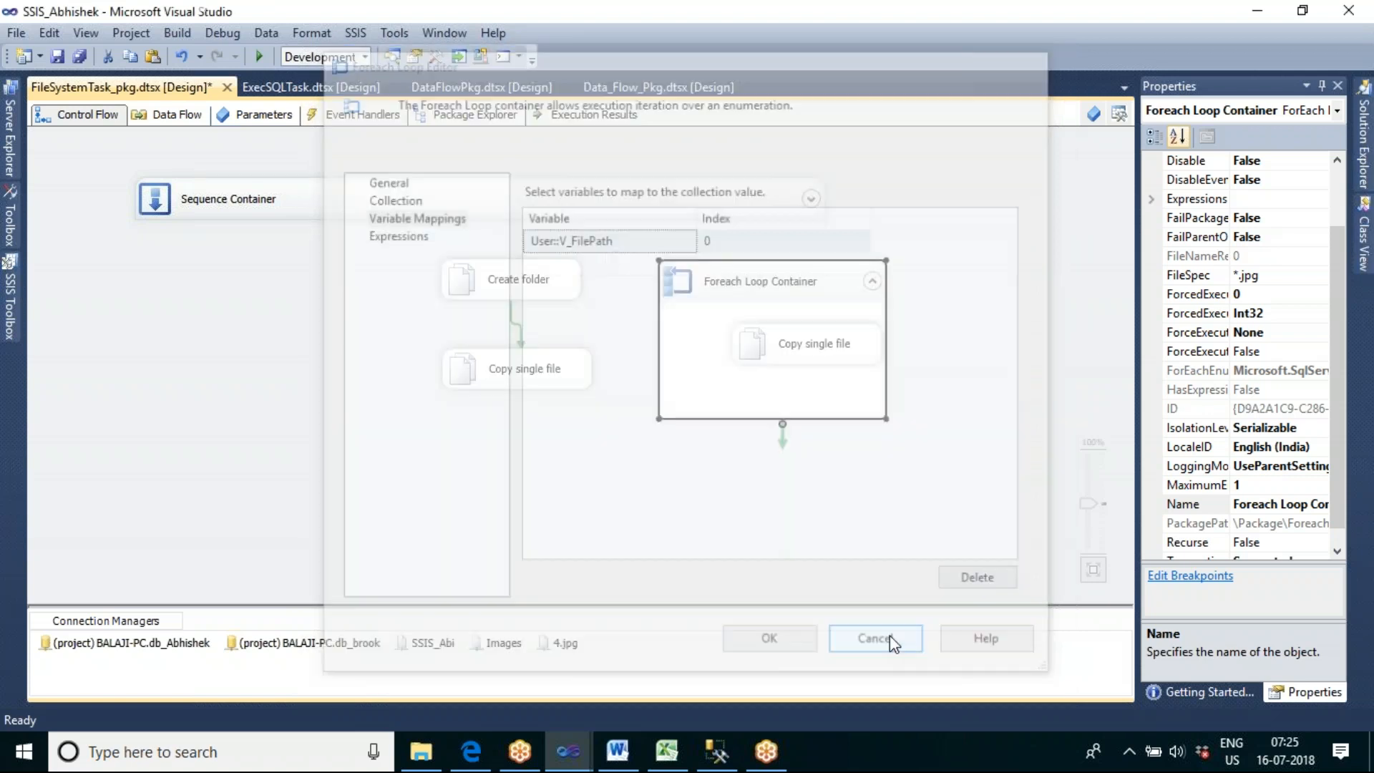
# In the Copy single file task inside the loop, set IsSourcePathVariable to True and SourceVariable to User::V_FilePath
pyautogui.doubleClick(793, 351)
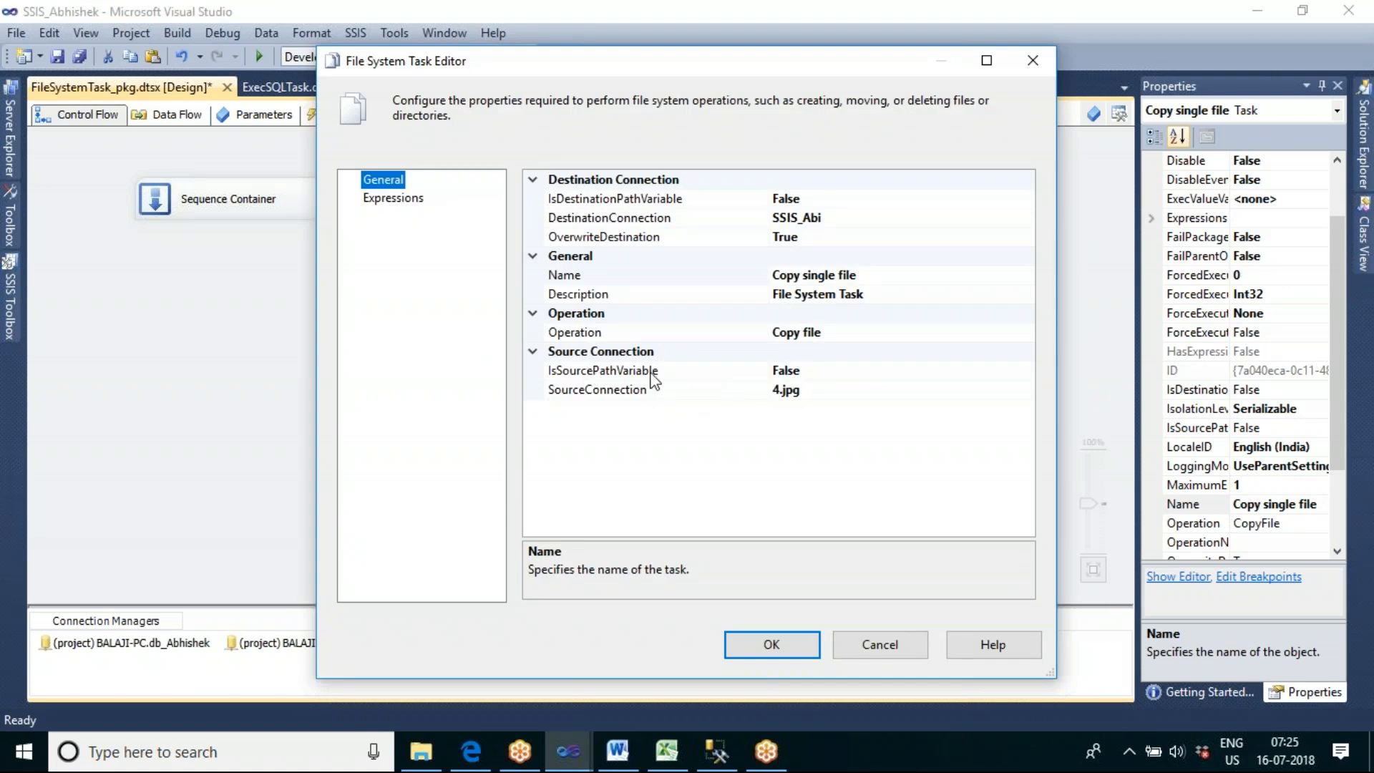
pyautogui.click(844, 377)
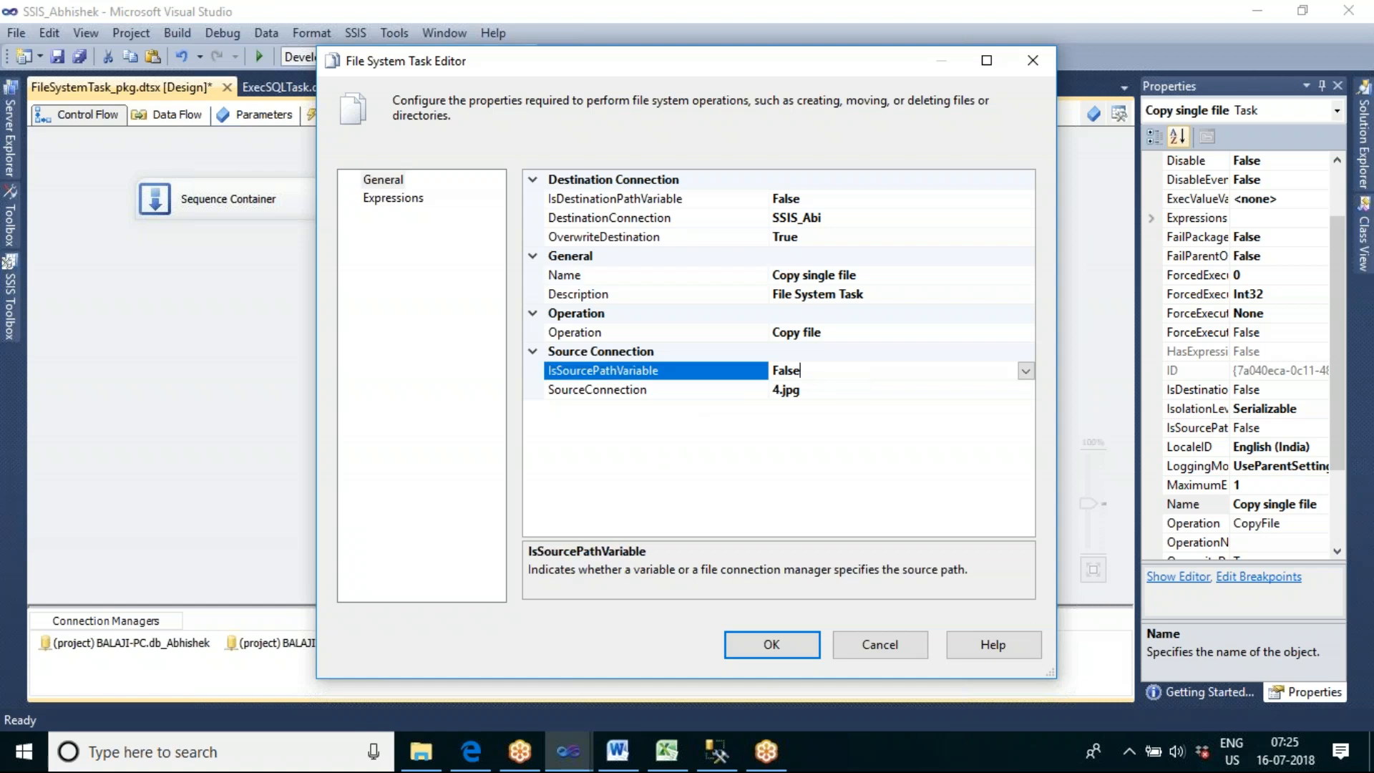
pyautogui.click(1025, 370)
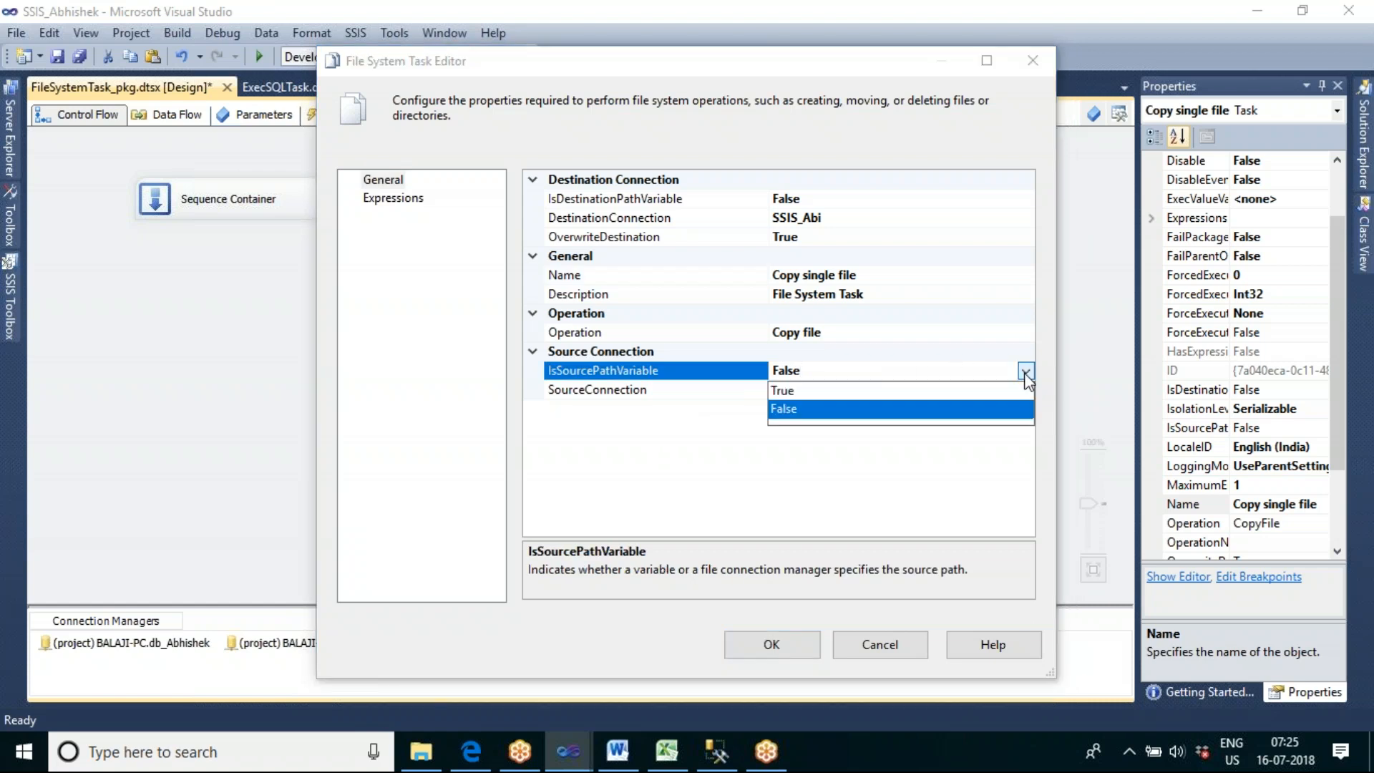
pyautogui.click(918, 390)
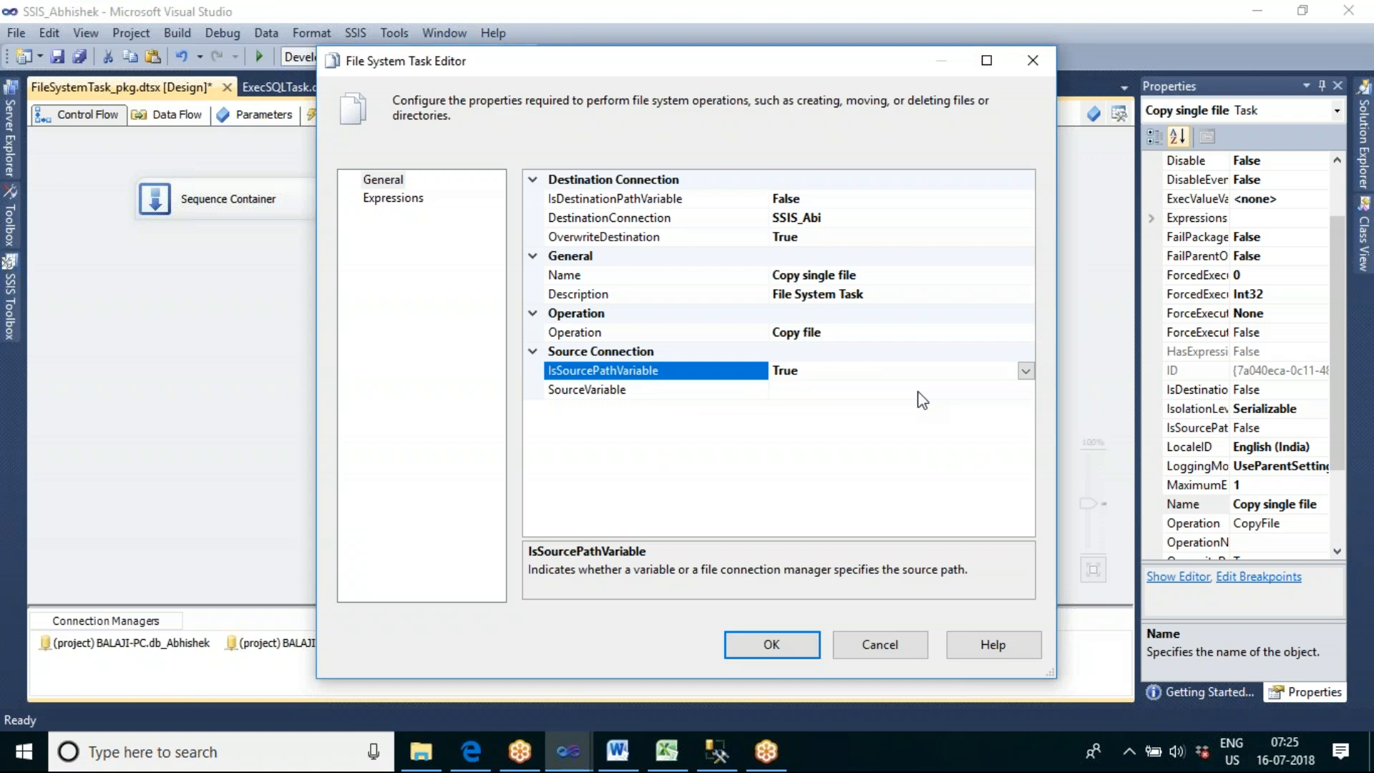
pyautogui.click(920, 394)
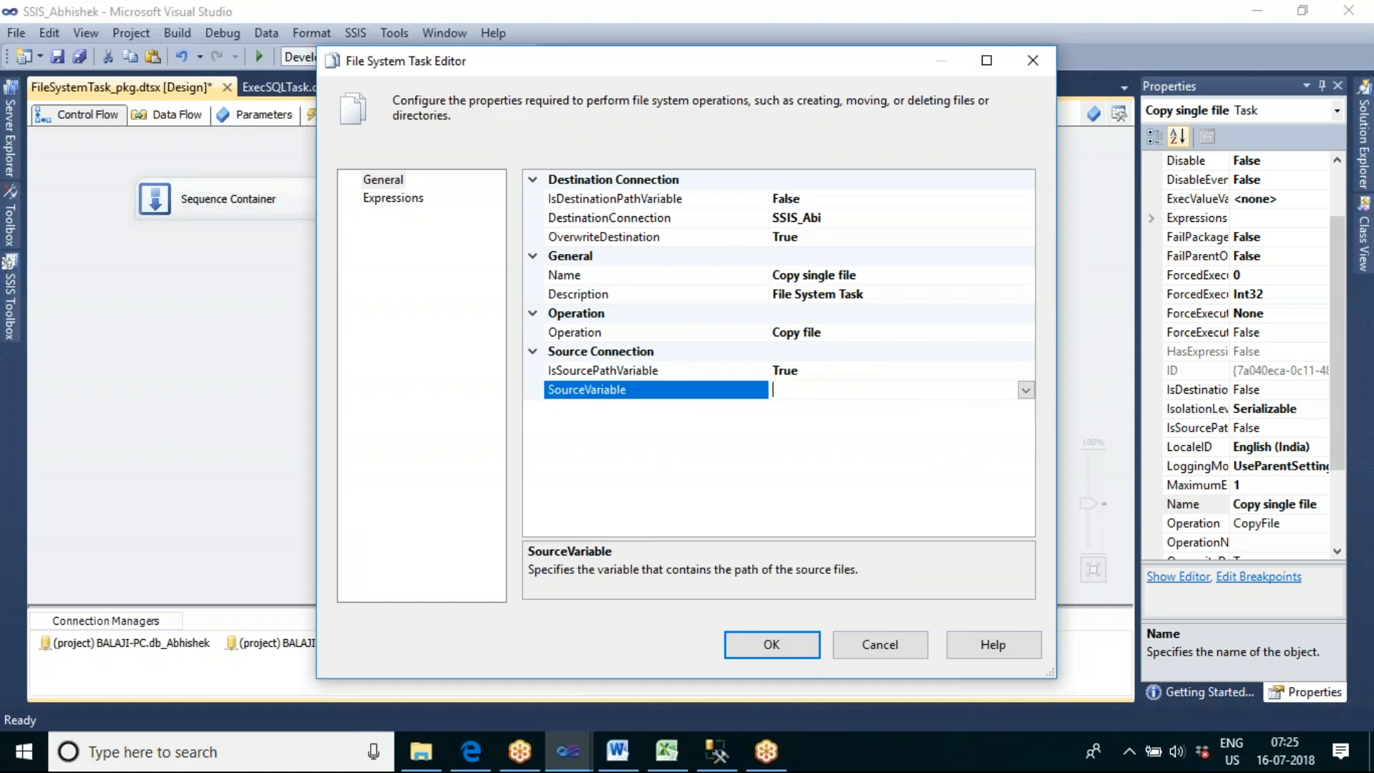
pyautogui.click(1026, 391)
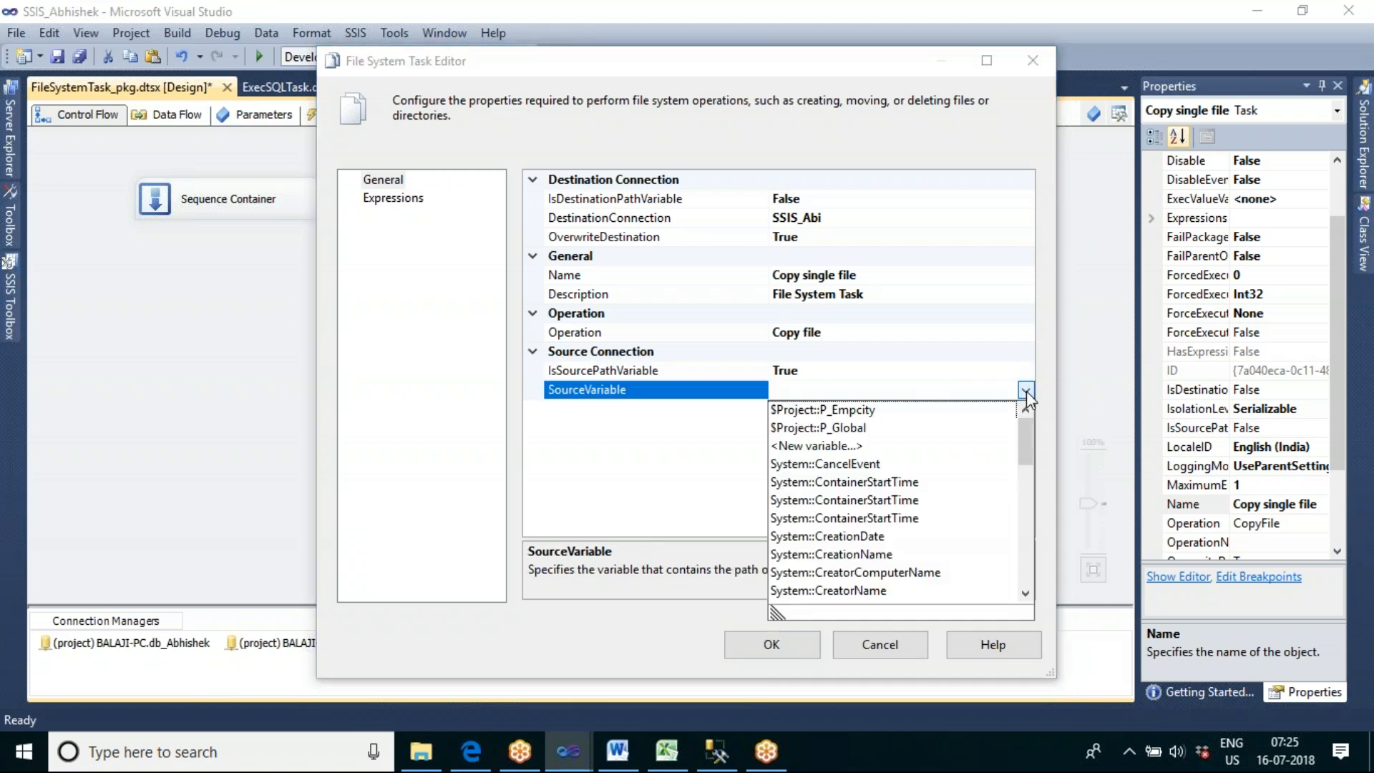
pyautogui.click(1024, 520)
pyautogui.click(1026, 565)
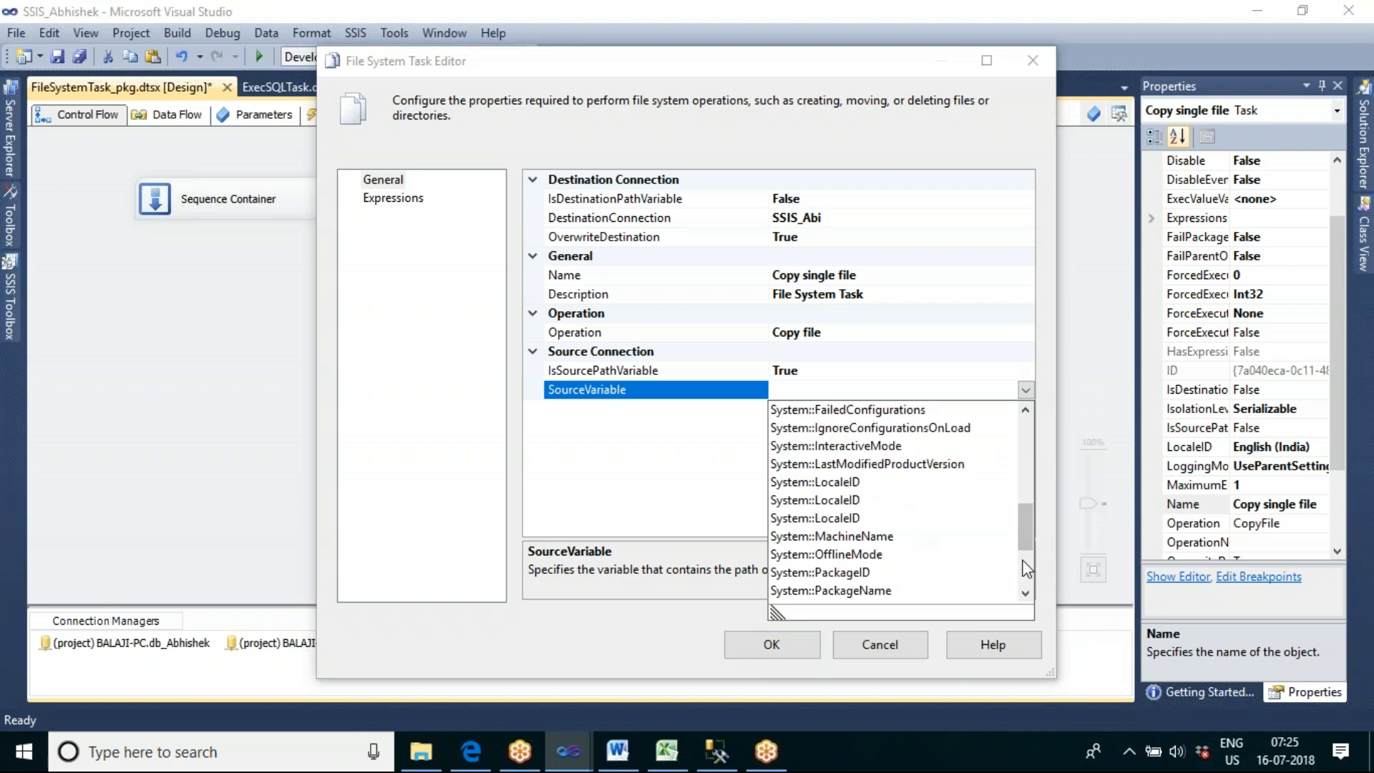
pyautogui.click(1026, 582)
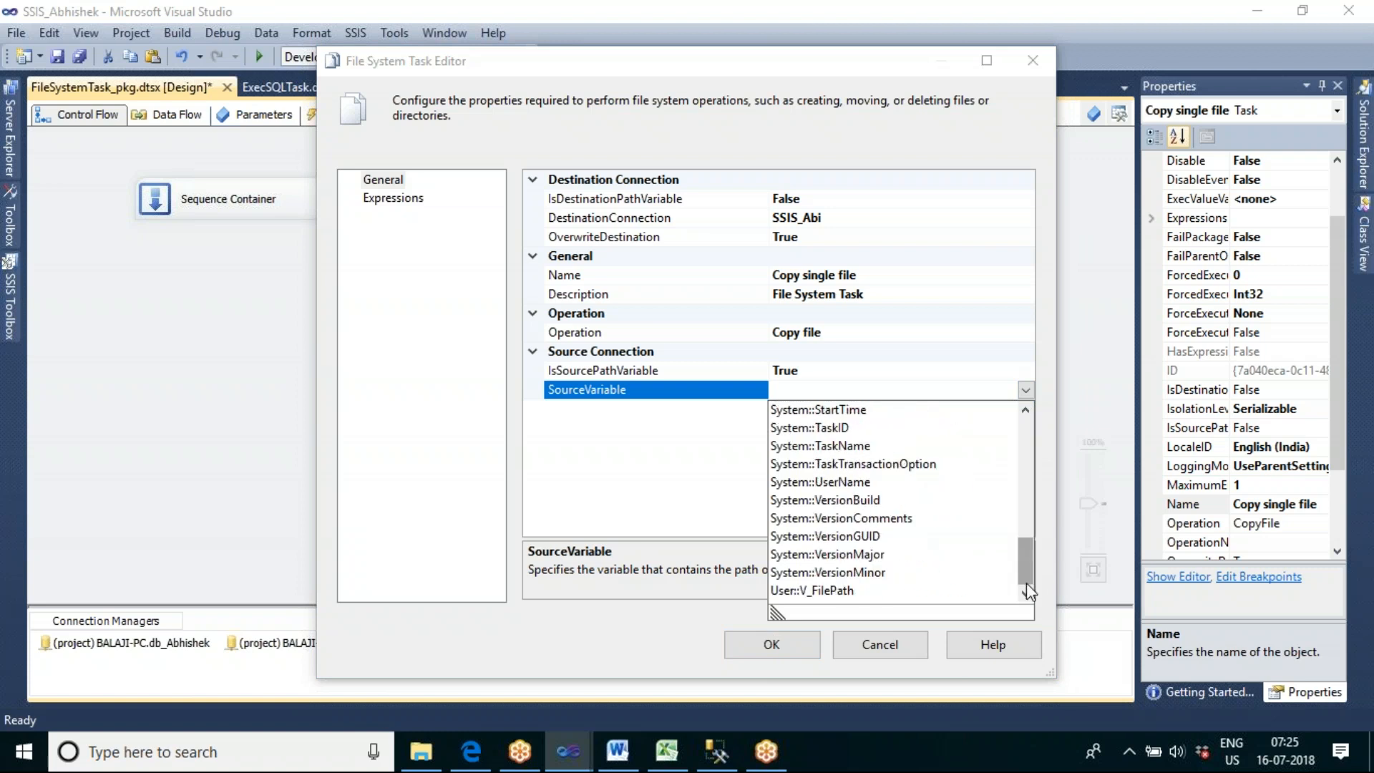
pyautogui.click(842, 591)
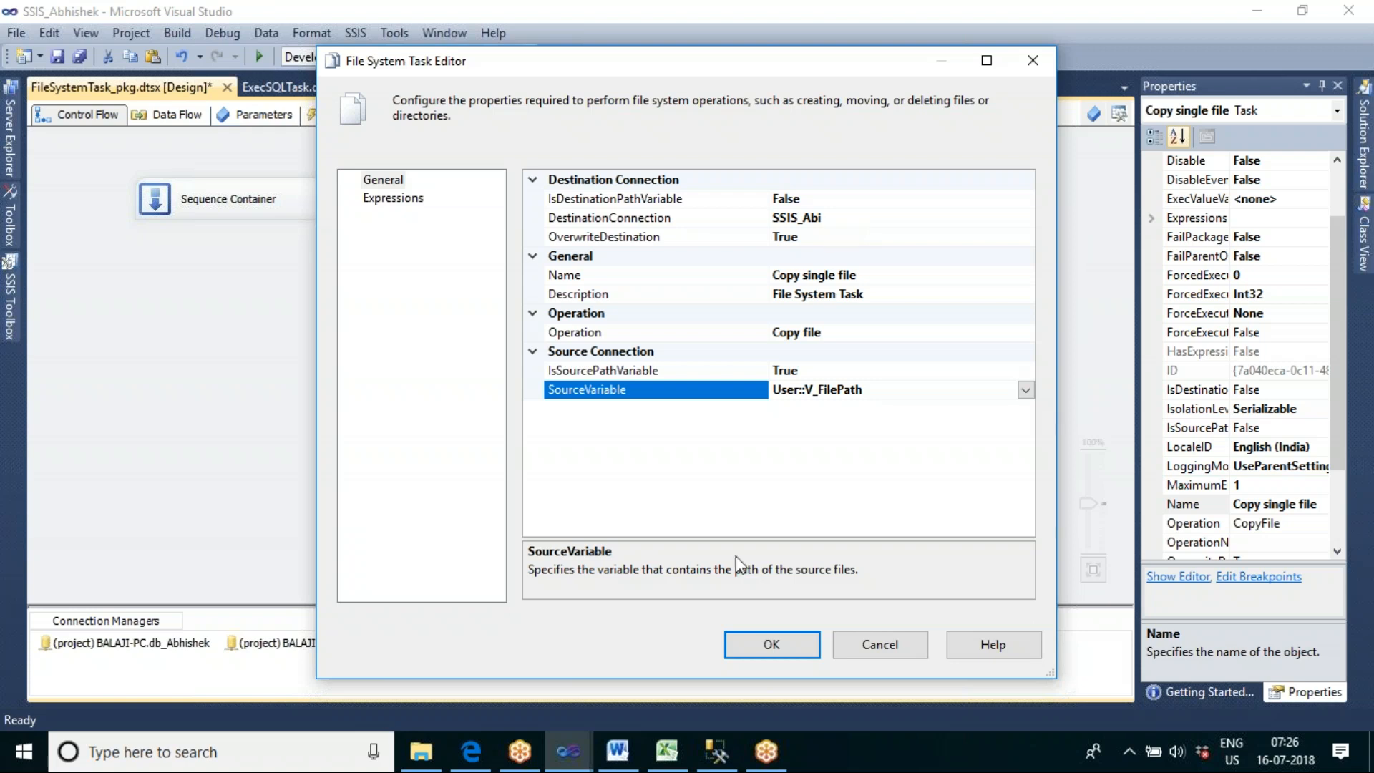
pyautogui.click(755, 646)
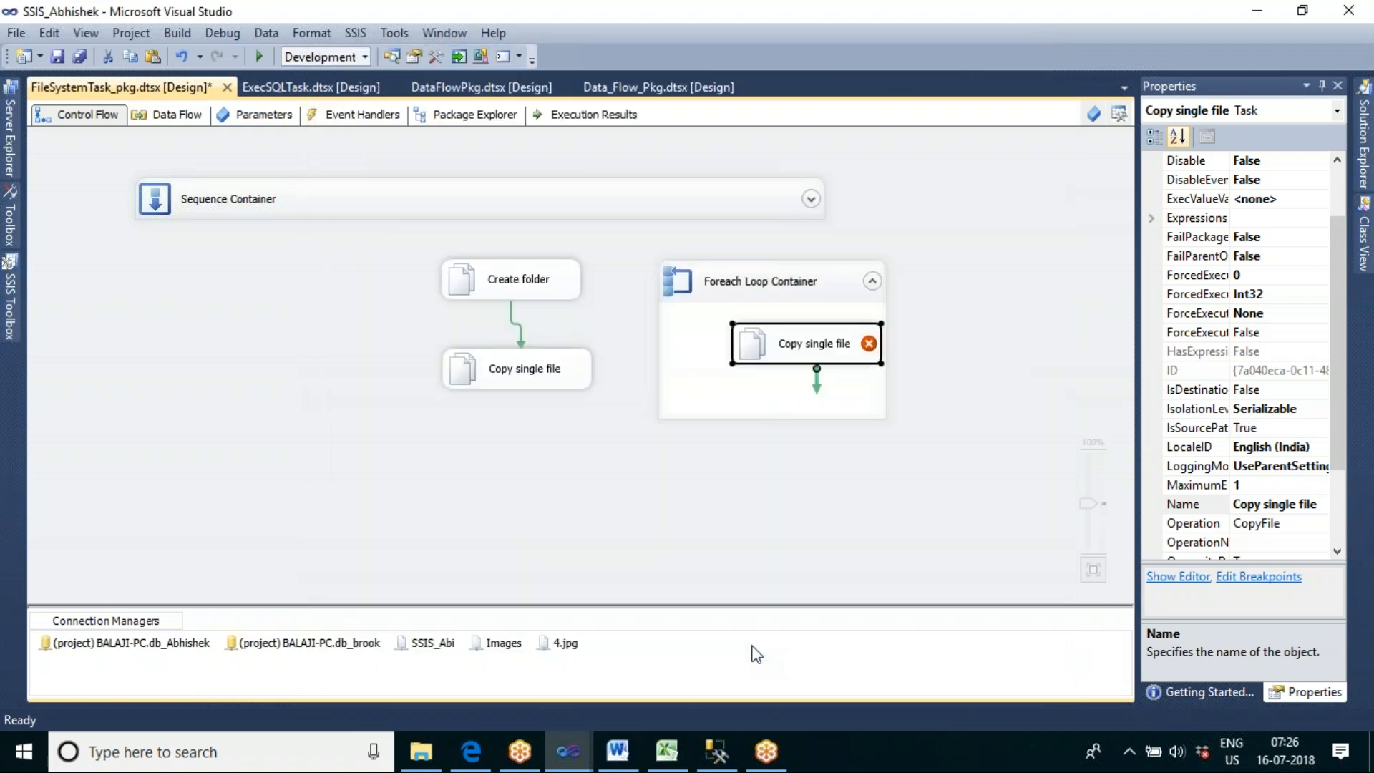
# Set the V_FilePath variable's value to a, and reconfirm the settings of the Copy single file task inside the loop
pyautogui.click(867, 435)
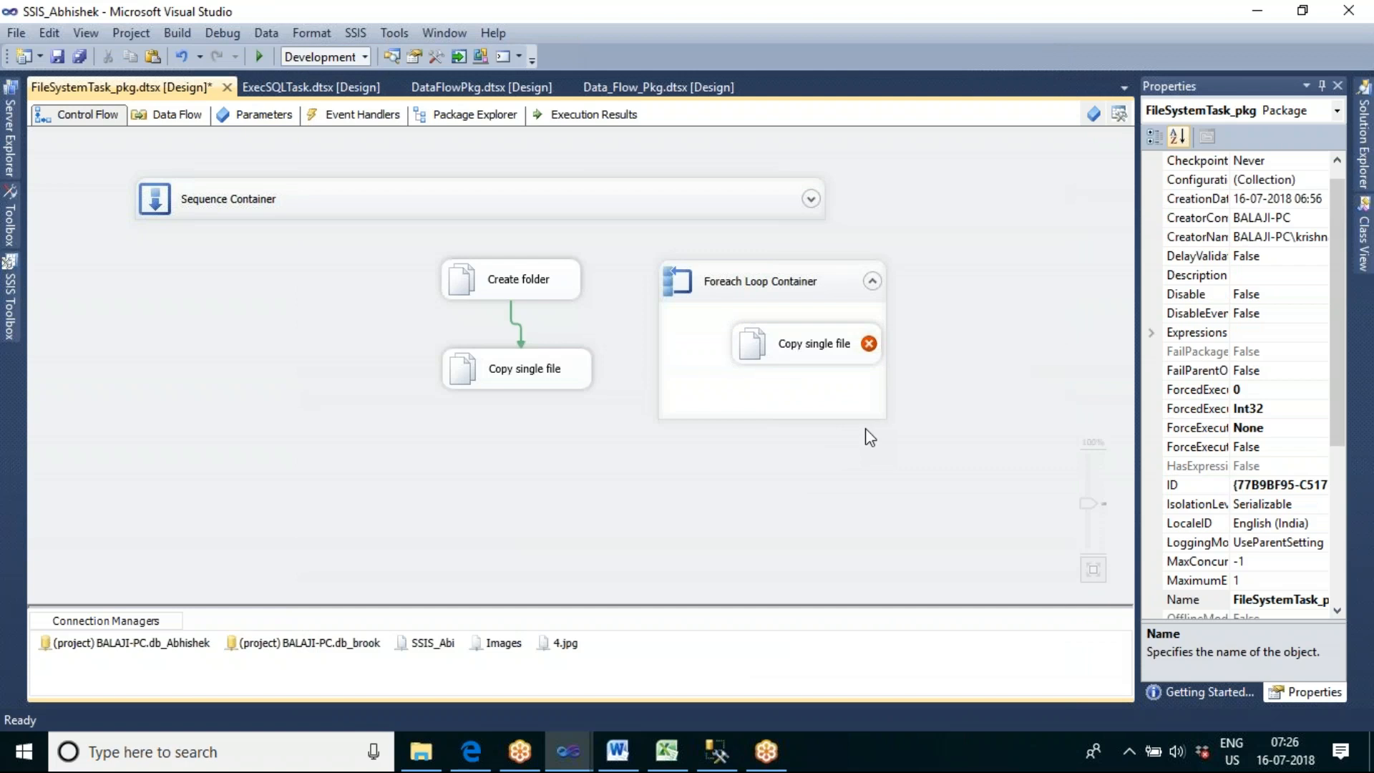
pyautogui.moveTo(819, 348)
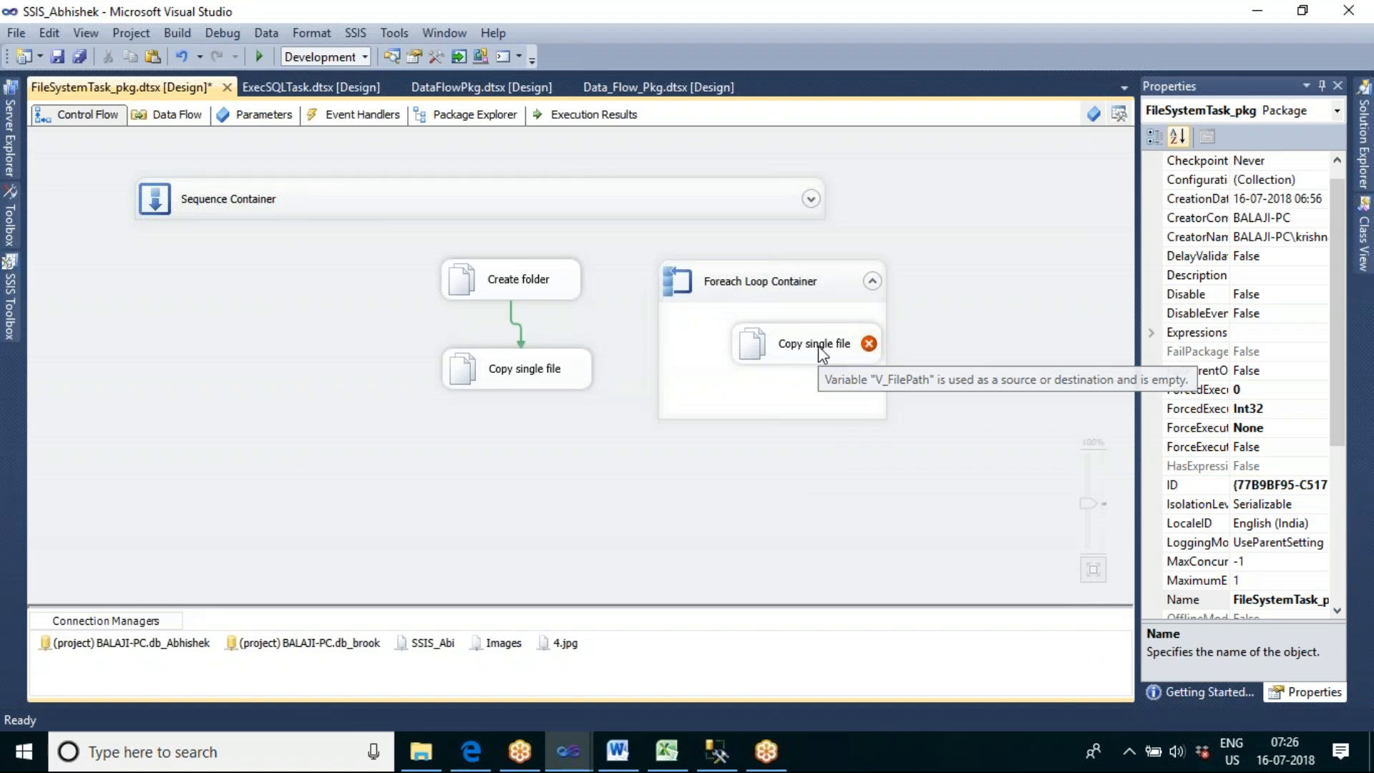
pyautogui.click(1092, 116)
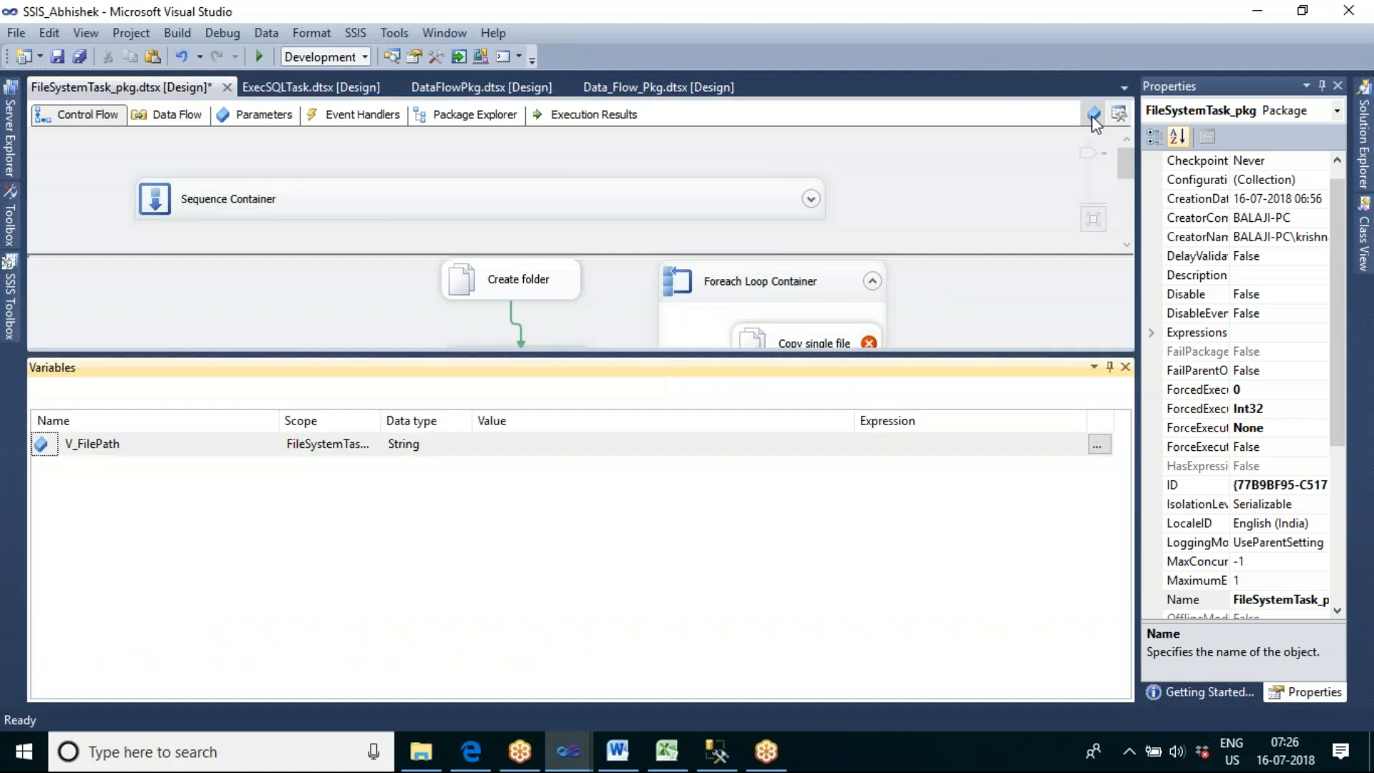
pyautogui.click(553, 447)
pyautogui.write('a')
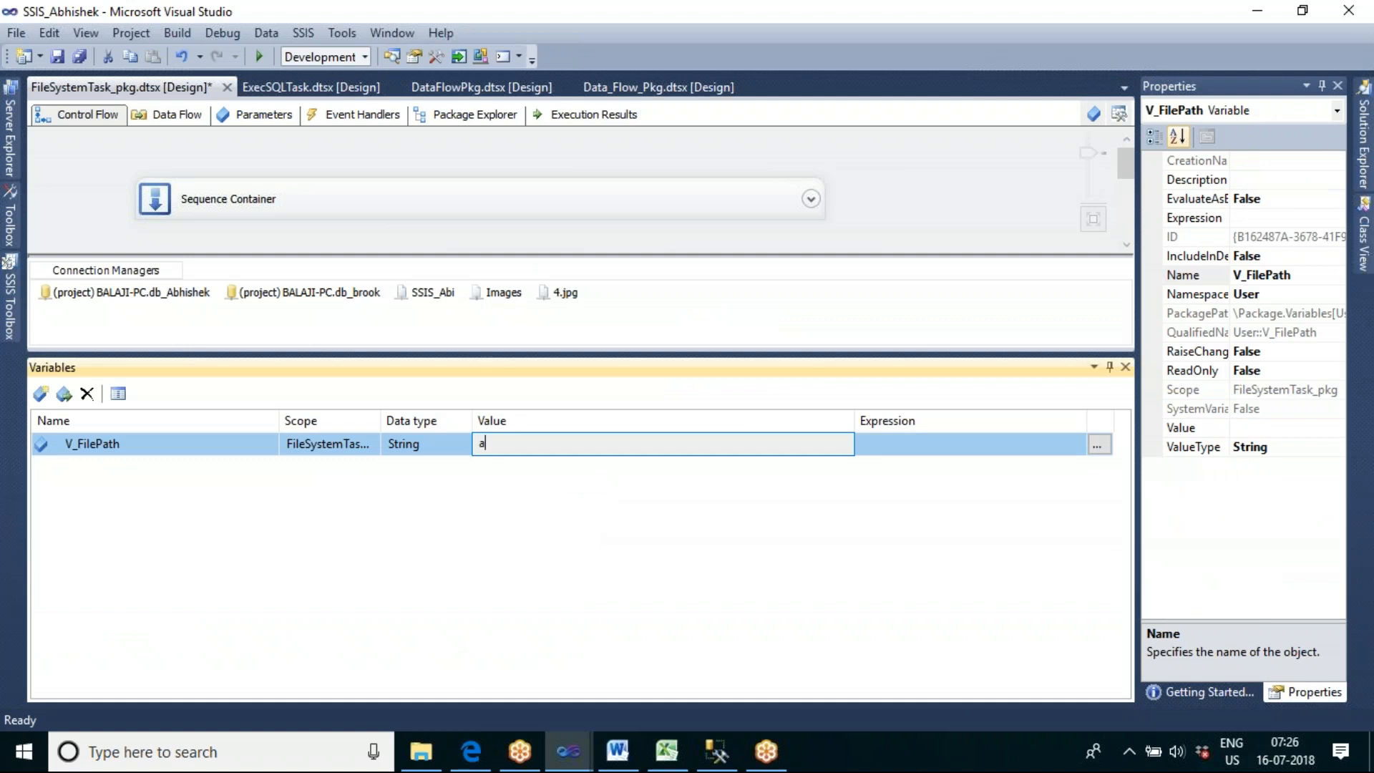
pyautogui.click(565, 515)
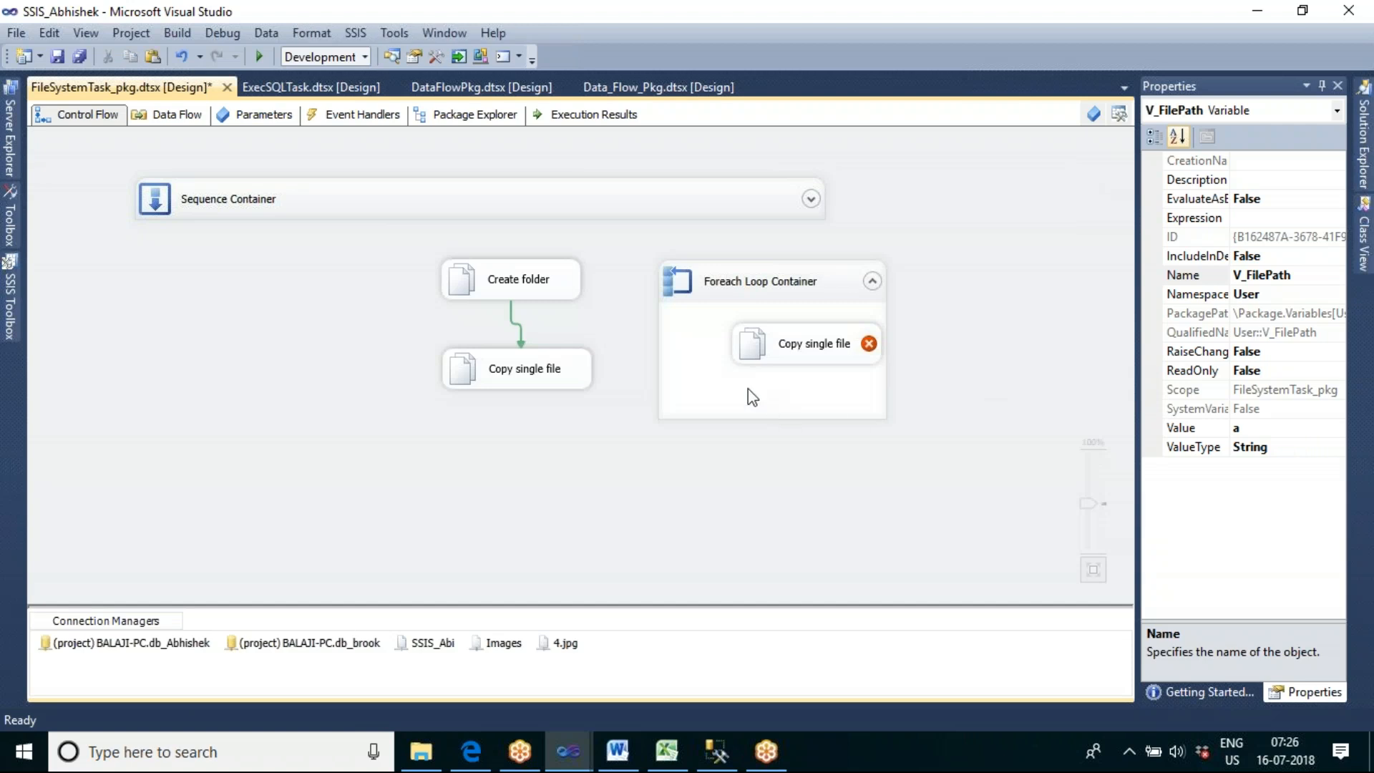
pyautogui.doubleClick(802, 345)
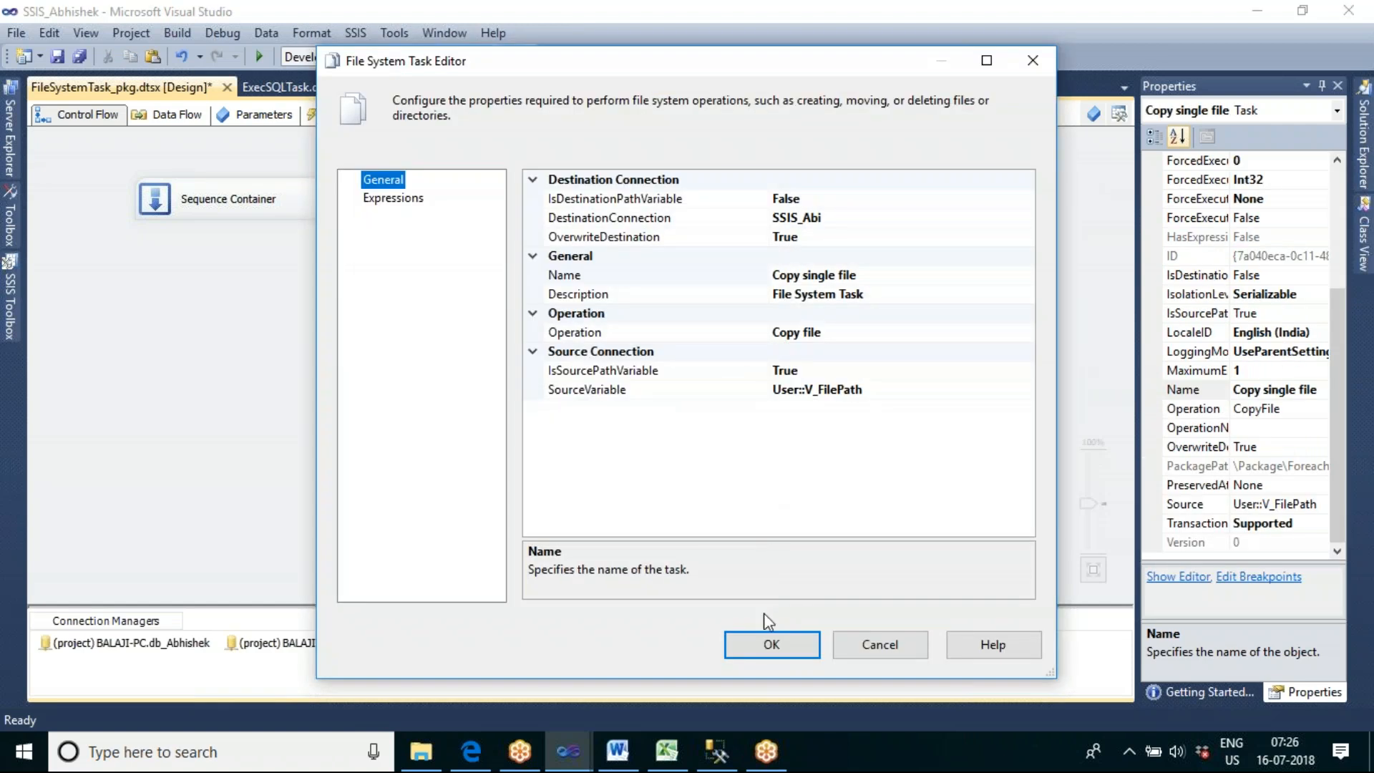
pyautogui.click(771, 643)
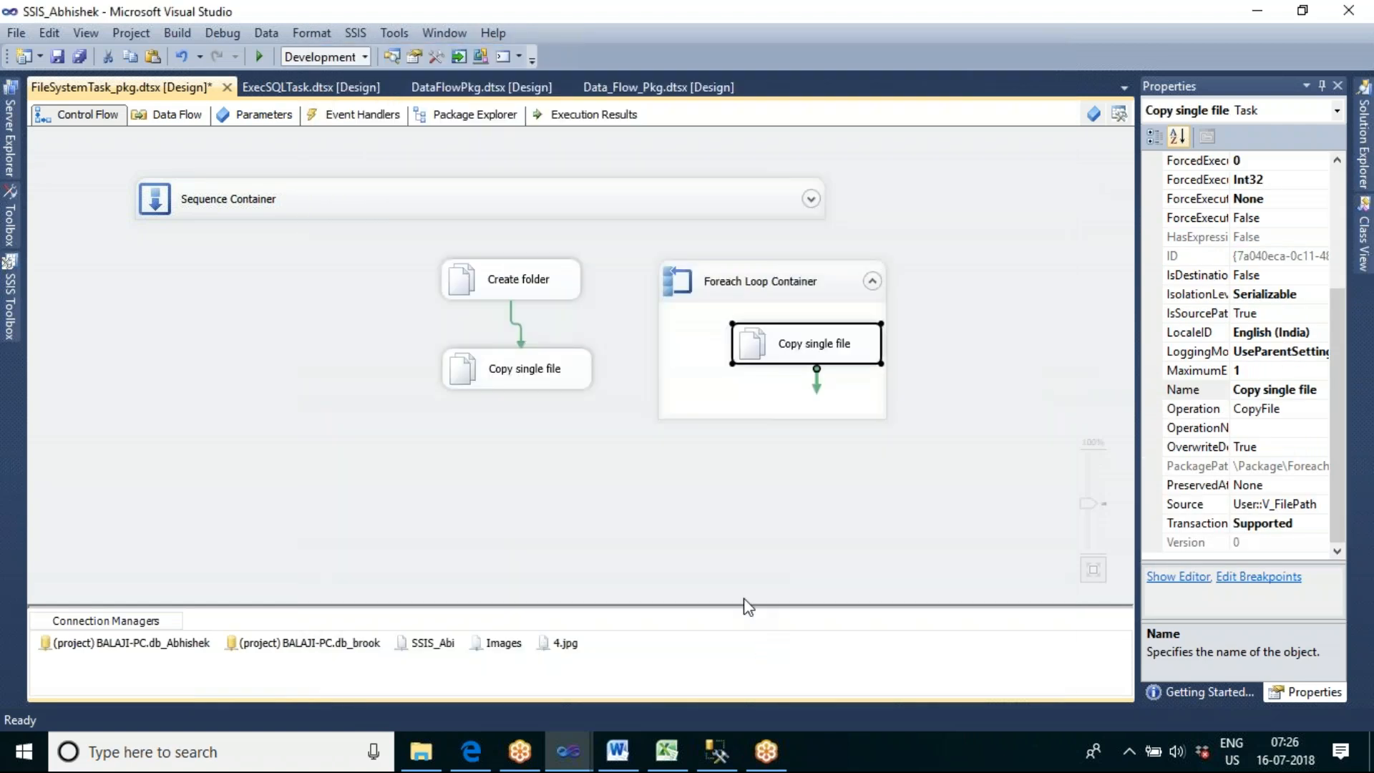
# Move the Copy single file task lower inside the Foreach Loop Container, leaving free space above it
pyautogui.click(720, 547)
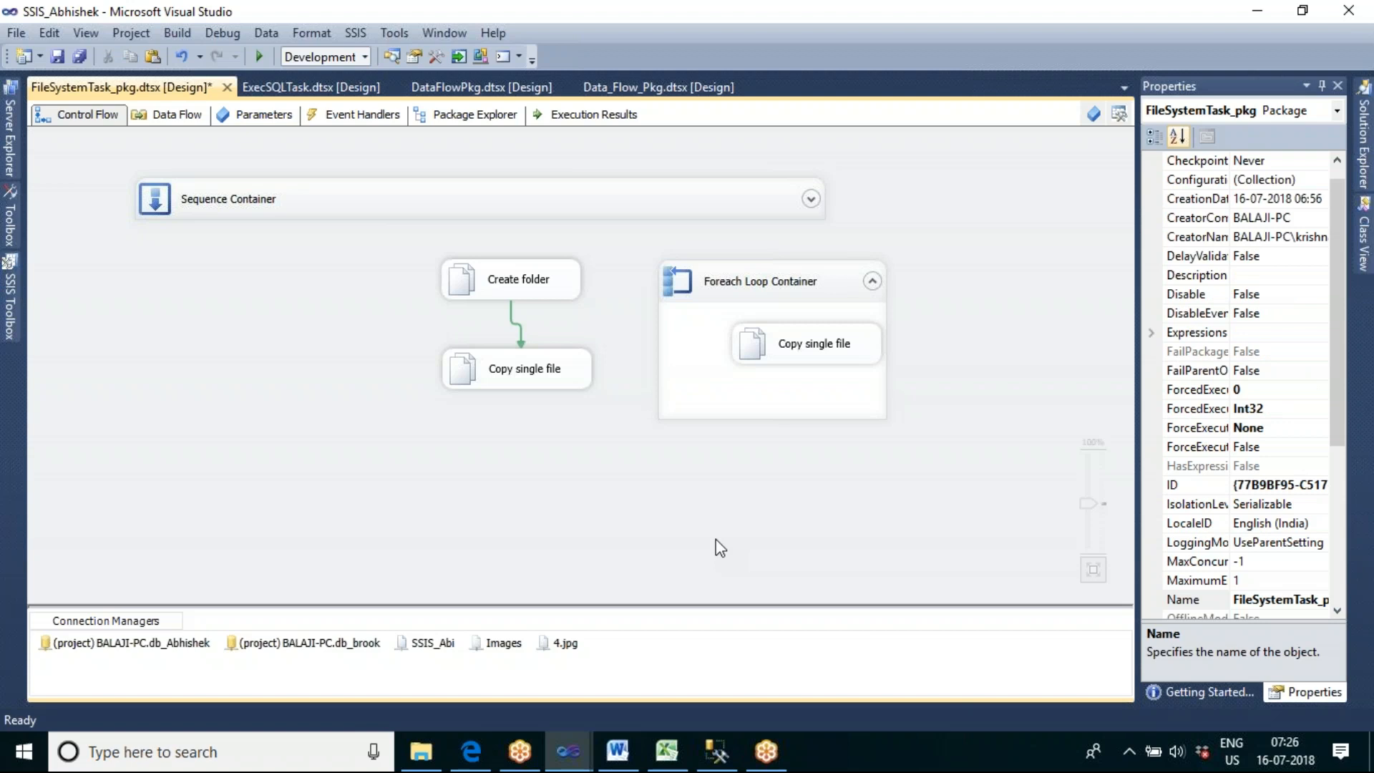
pyautogui.moveTo(803, 351); pyautogui.dragTo(763, 406)
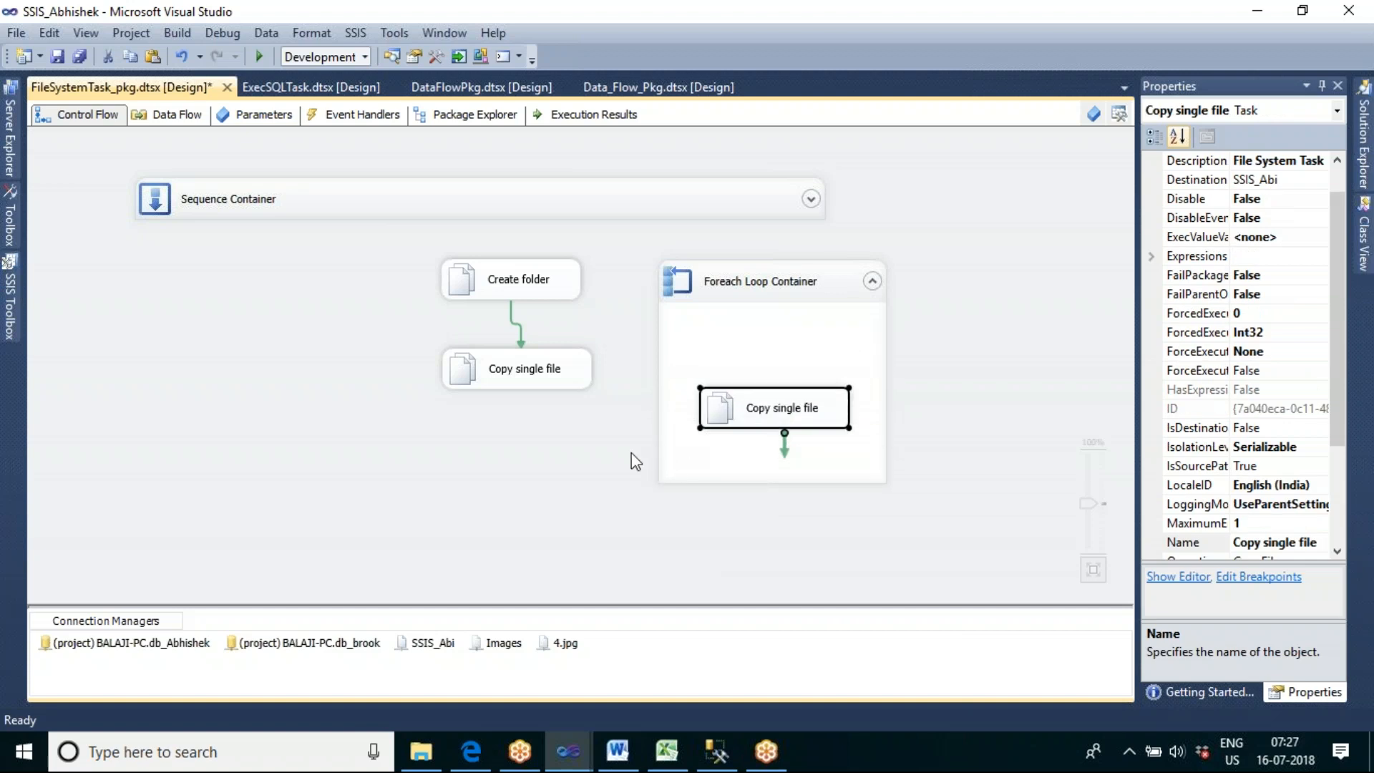
pyautogui.click(608, 453)
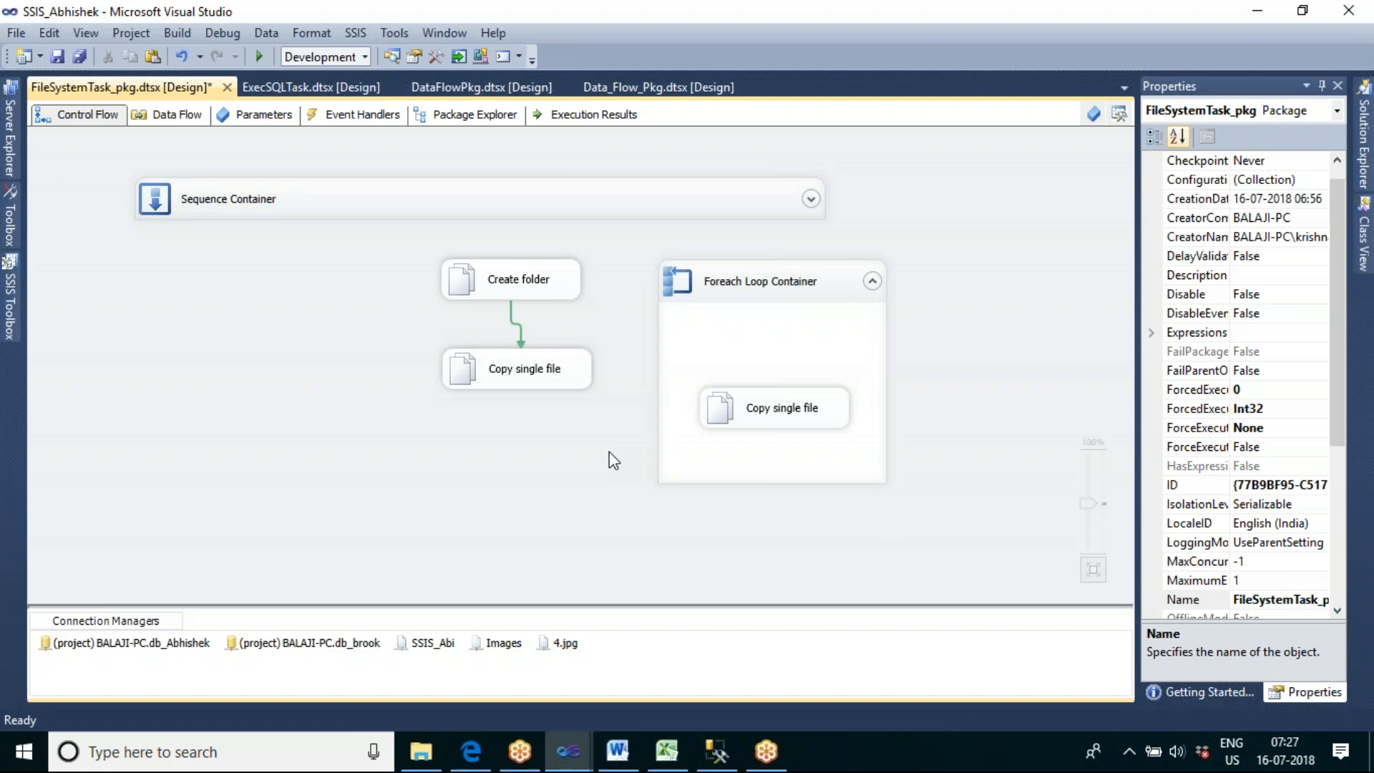
pyautogui.click(12, 301)
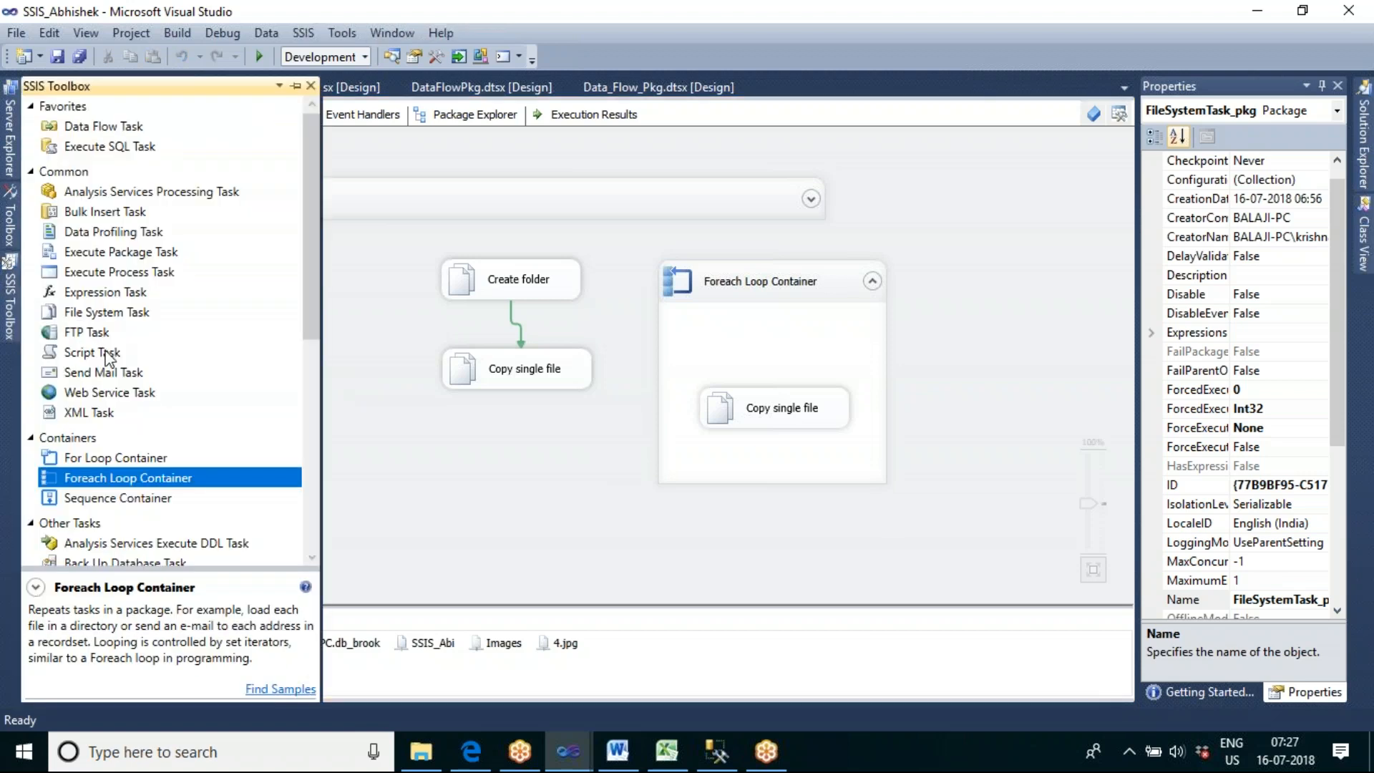
pyautogui.moveTo(108, 355); pyautogui.dragTo(721, 331)
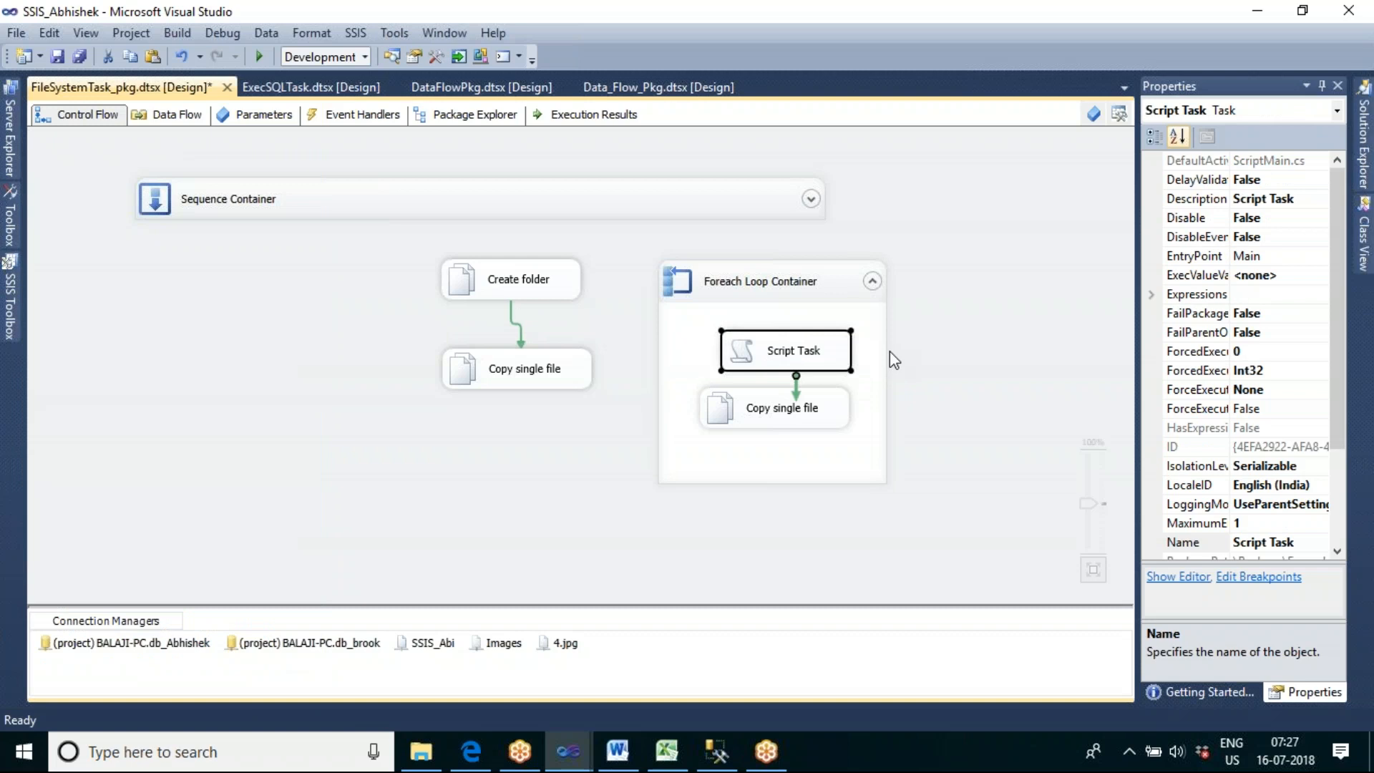
pyautogui.click(867, 365)
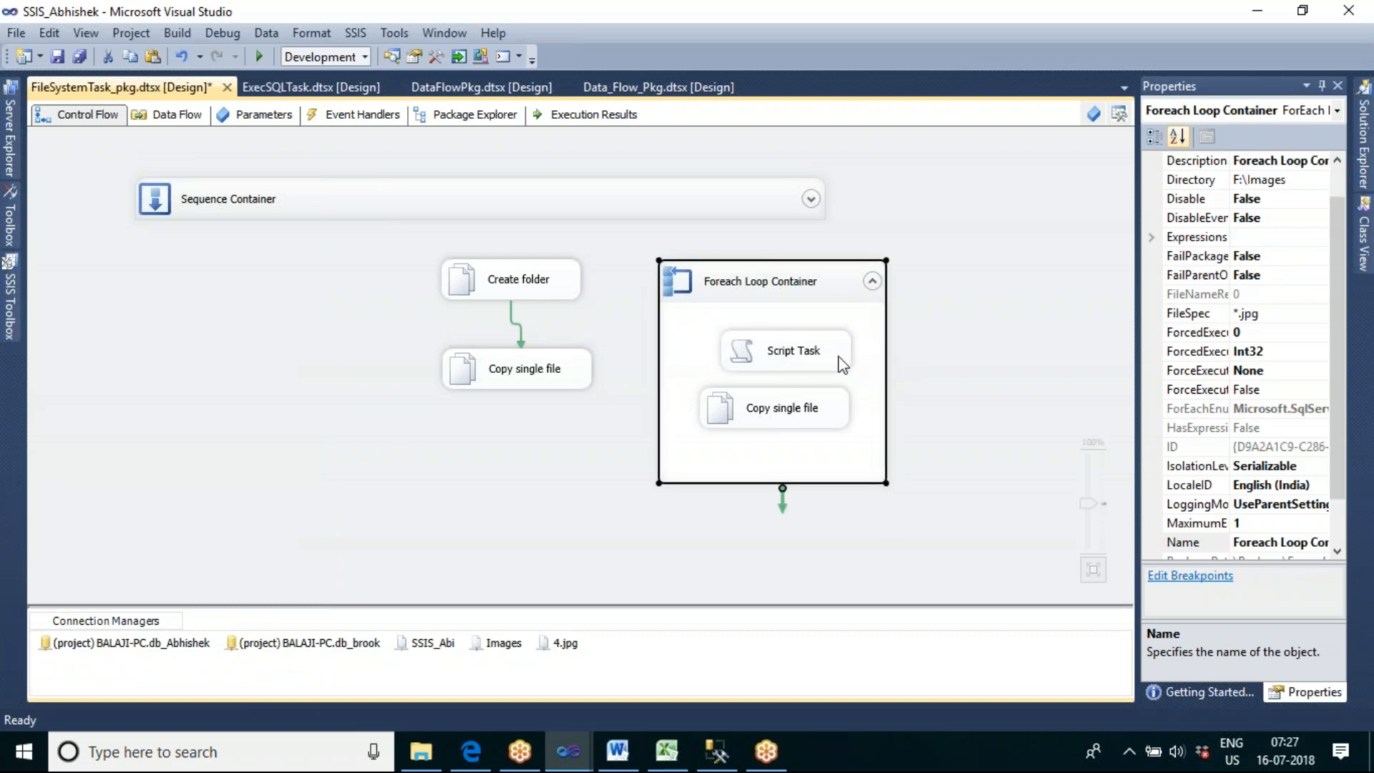
pyautogui.click(843, 364)
pyautogui.press('Delete')
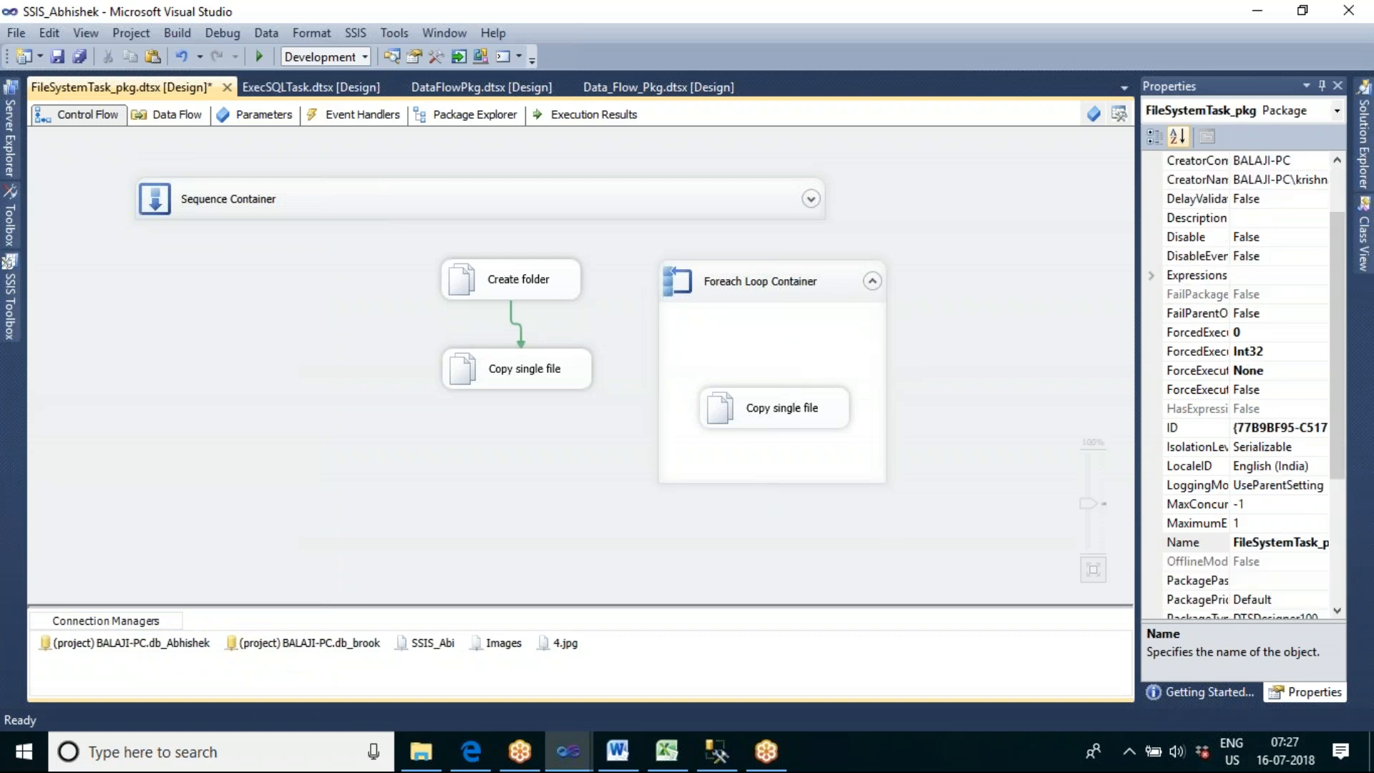
# Recheck the Foreach loop's collection and variable mappings, along with the settings of the Copy single file task inside it
pyautogui.click(787, 289)
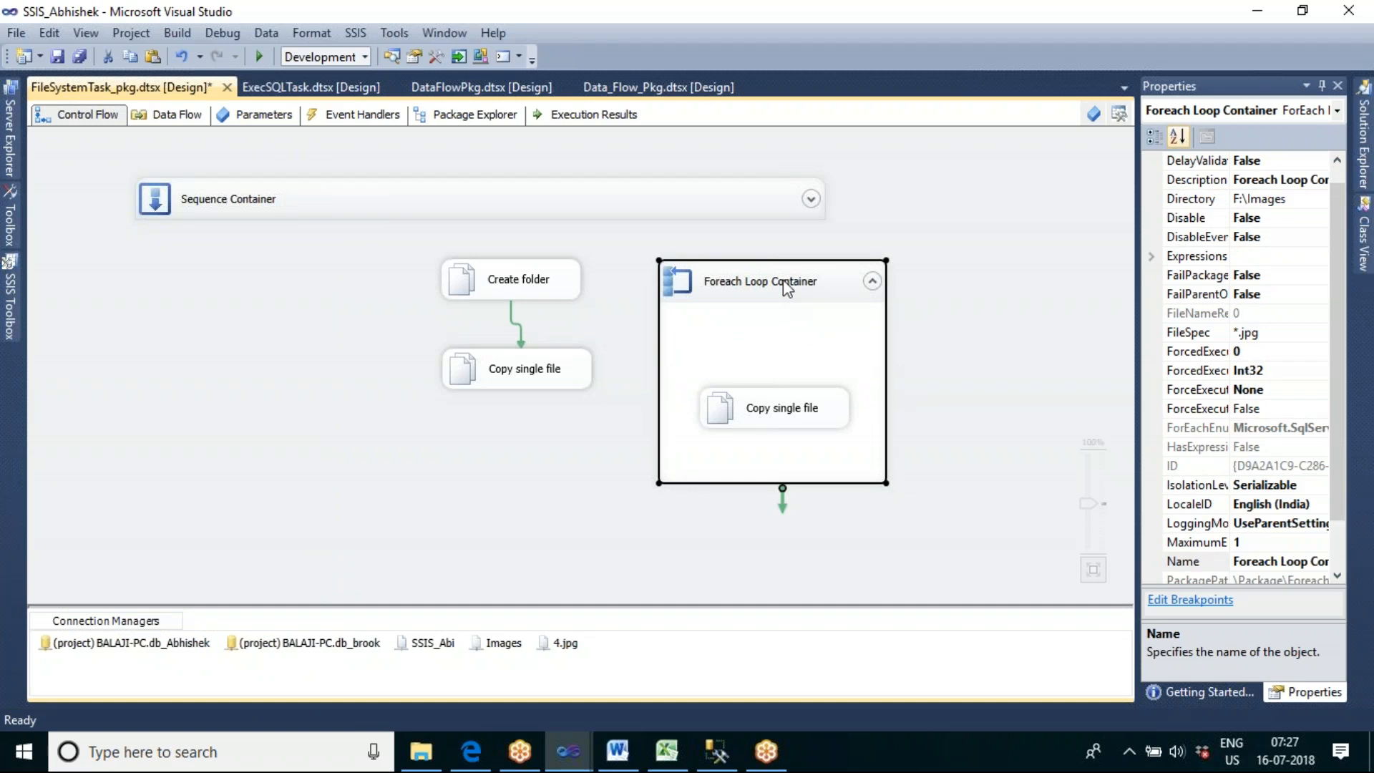
pyautogui.doubleClick(787, 288)
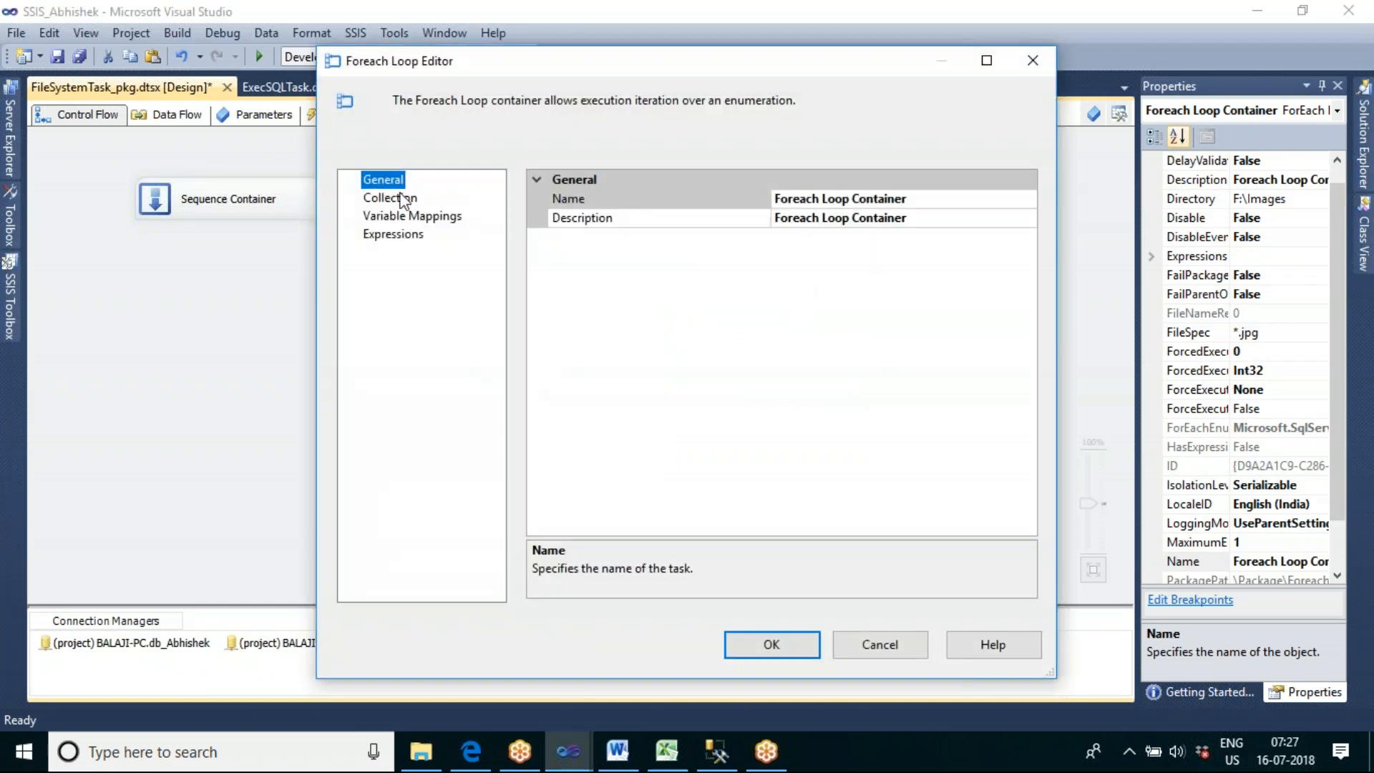
pyautogui.click(404, 199)
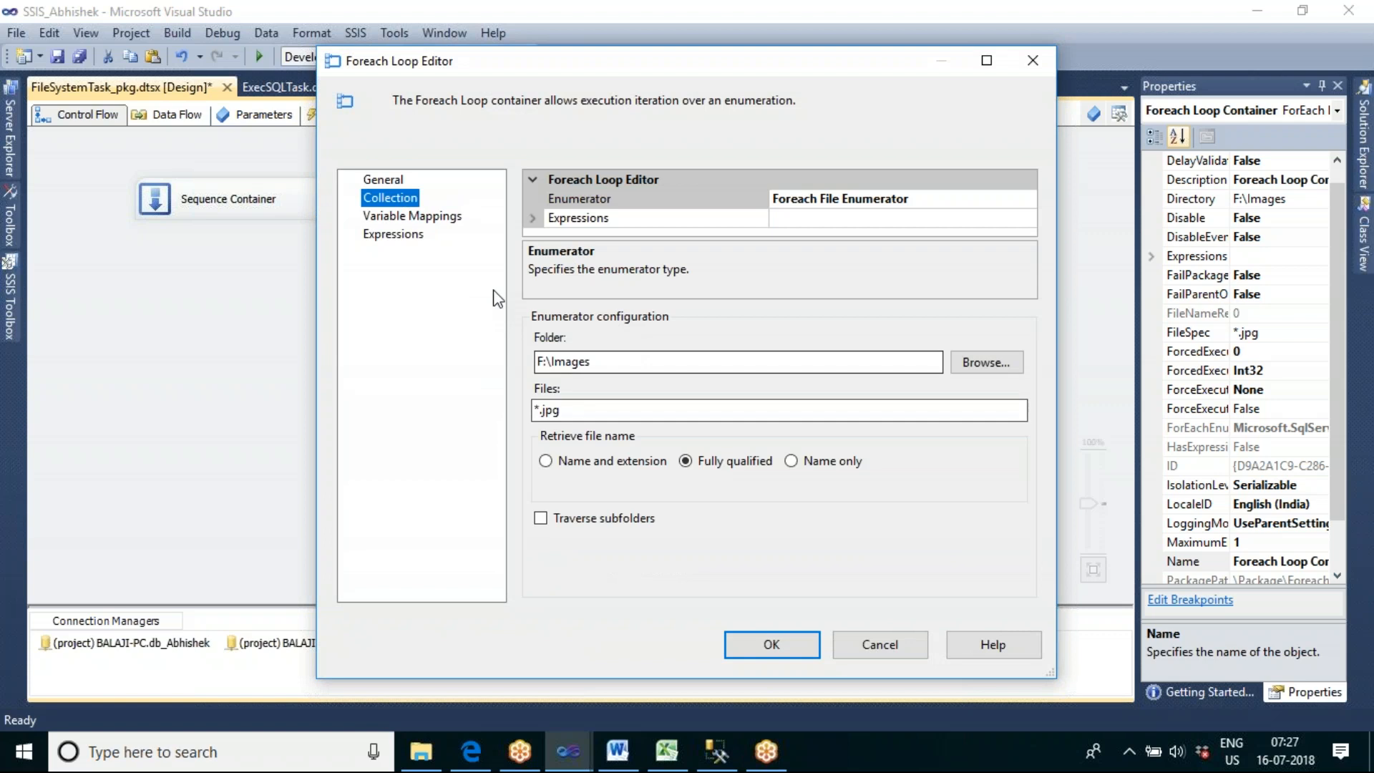
pyautogui.click(443, 218)
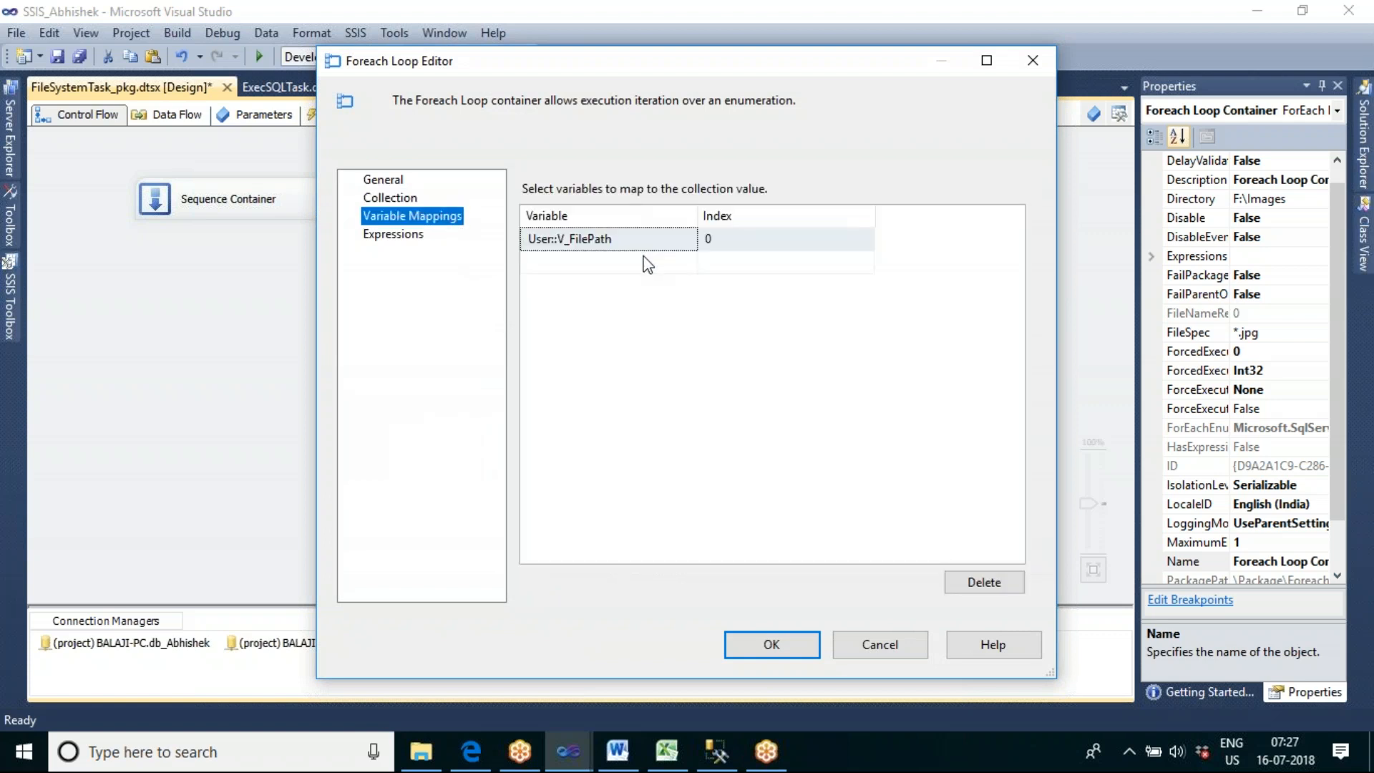
pyautogui.click(898, 647)
pyautogui.doubleClick(812, 402)
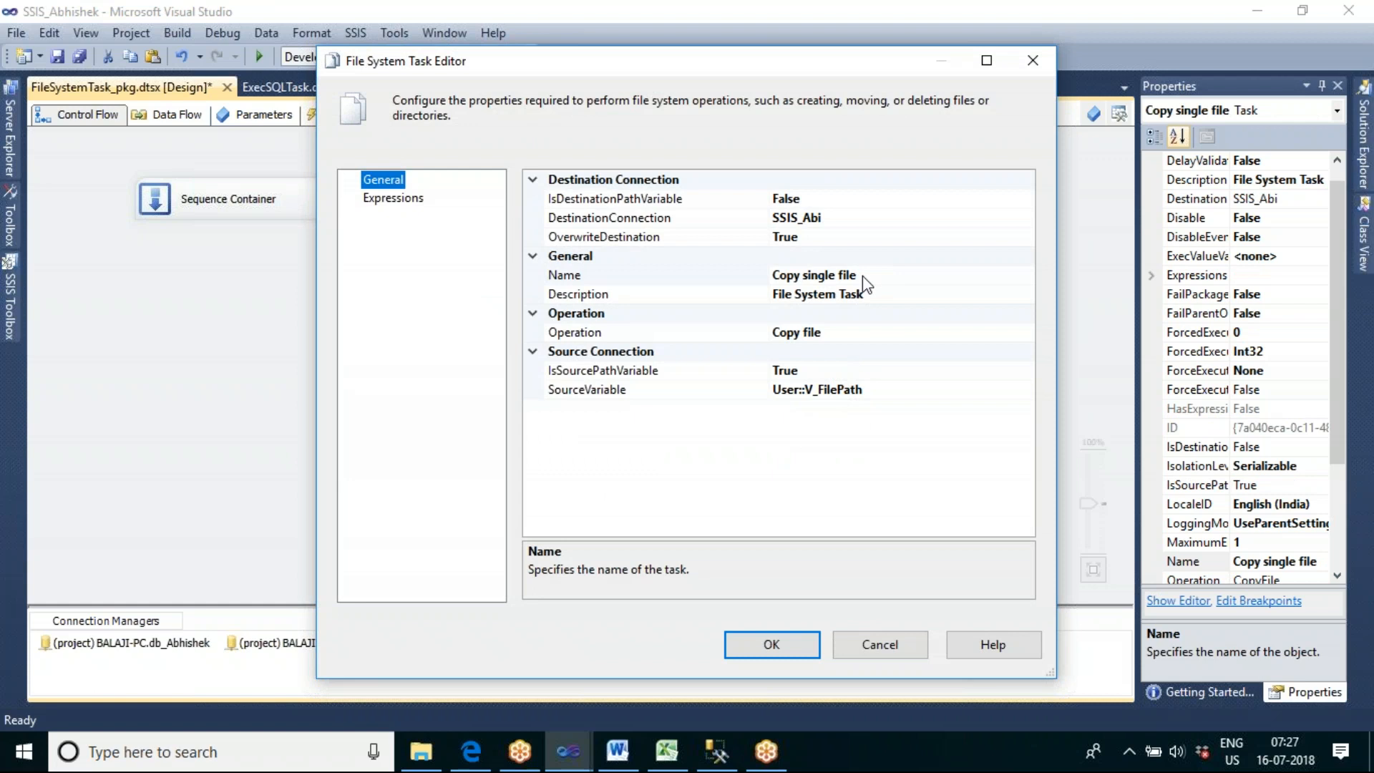
pyautogui.click(769, 644)
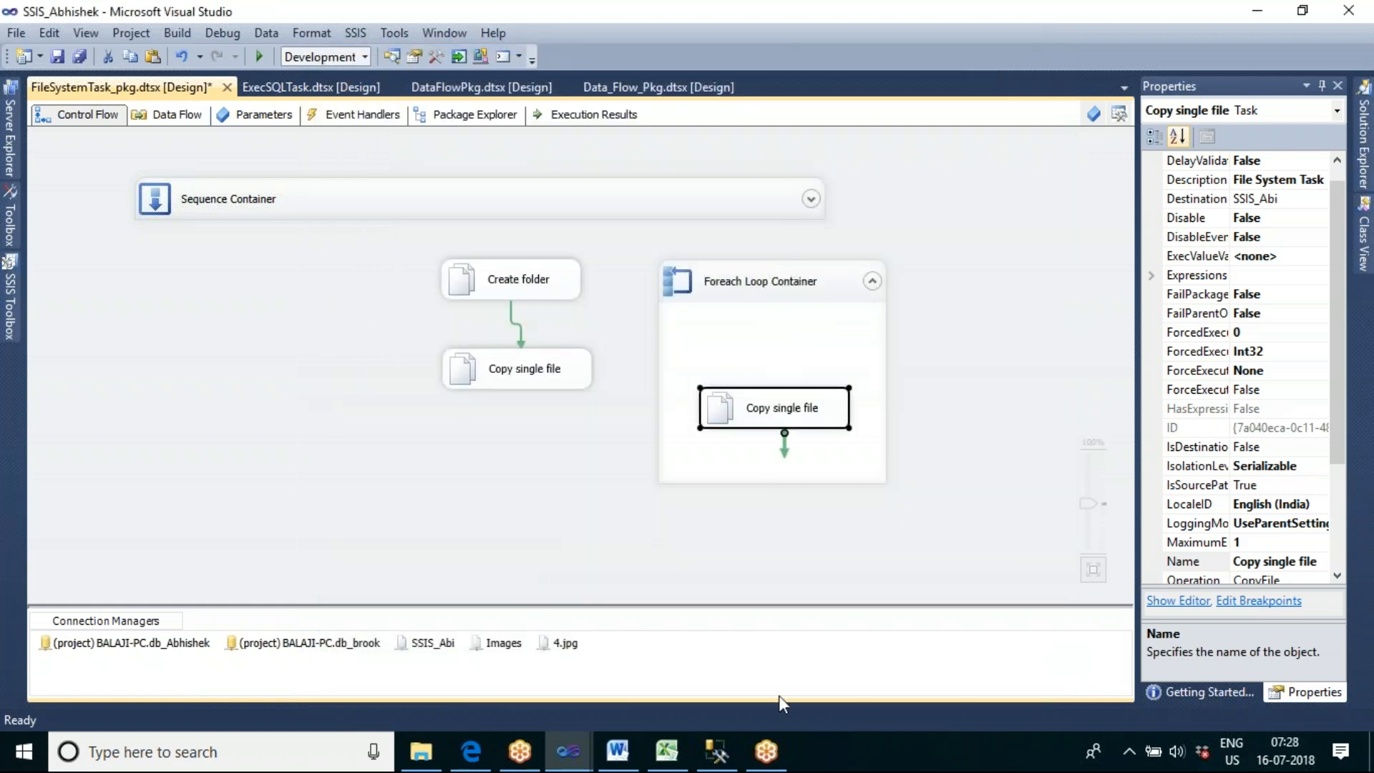
# Permanently delete 4.jpg from the SSIS_Abi folder on the desktop and close the folder
pyautogui.rightClick(849, 765)
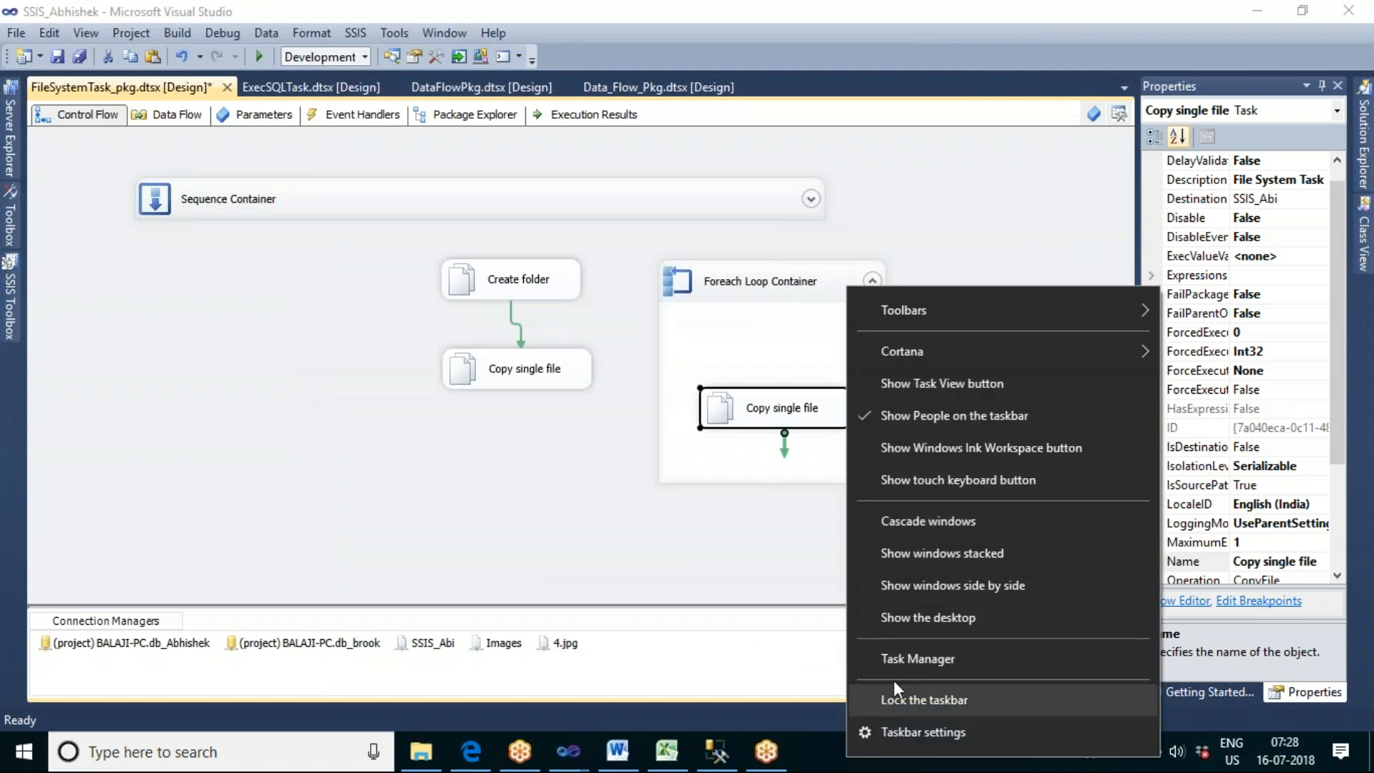
pyautogui.click(914, 612)
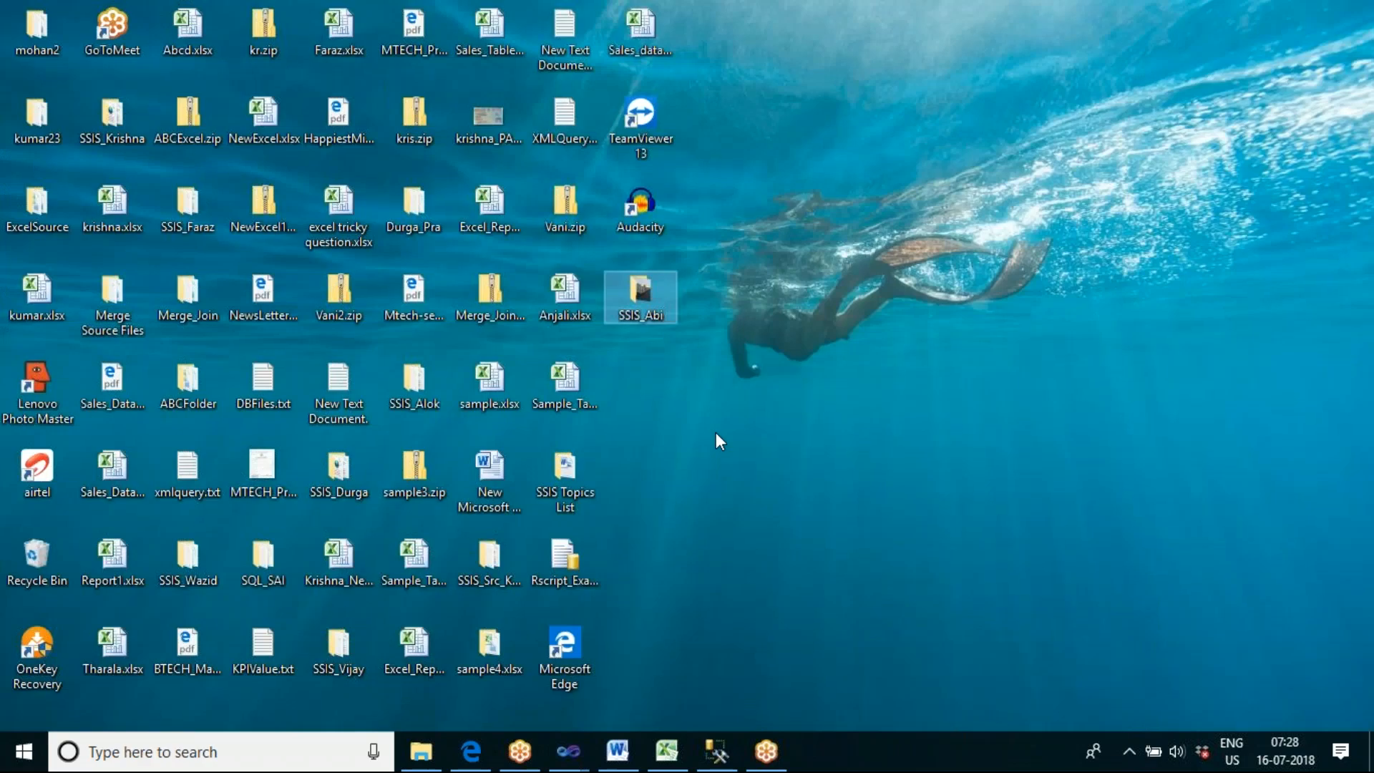
pyautogui.doubleClick(637, 283)
pyautogui.click(214, 207)
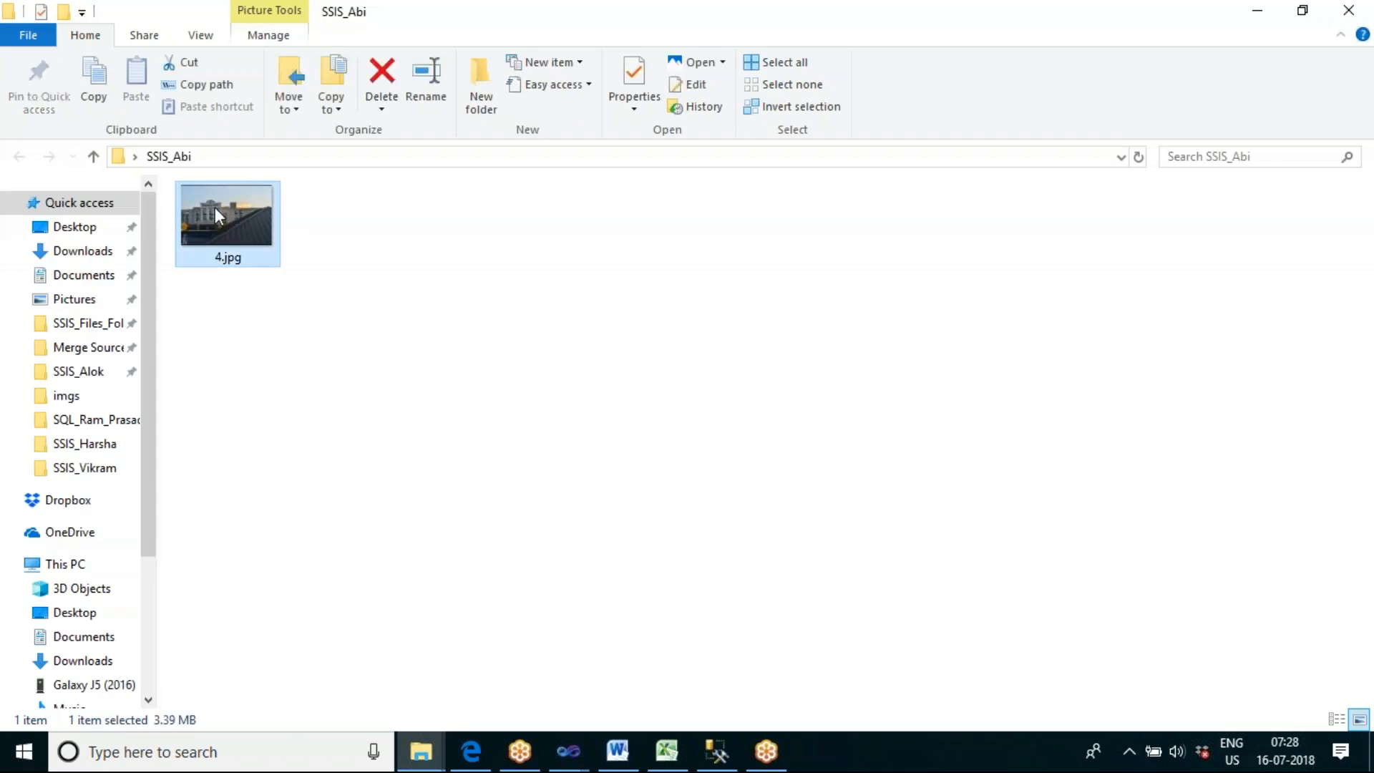
pyautogui.hotkey('shift', 'Delete')
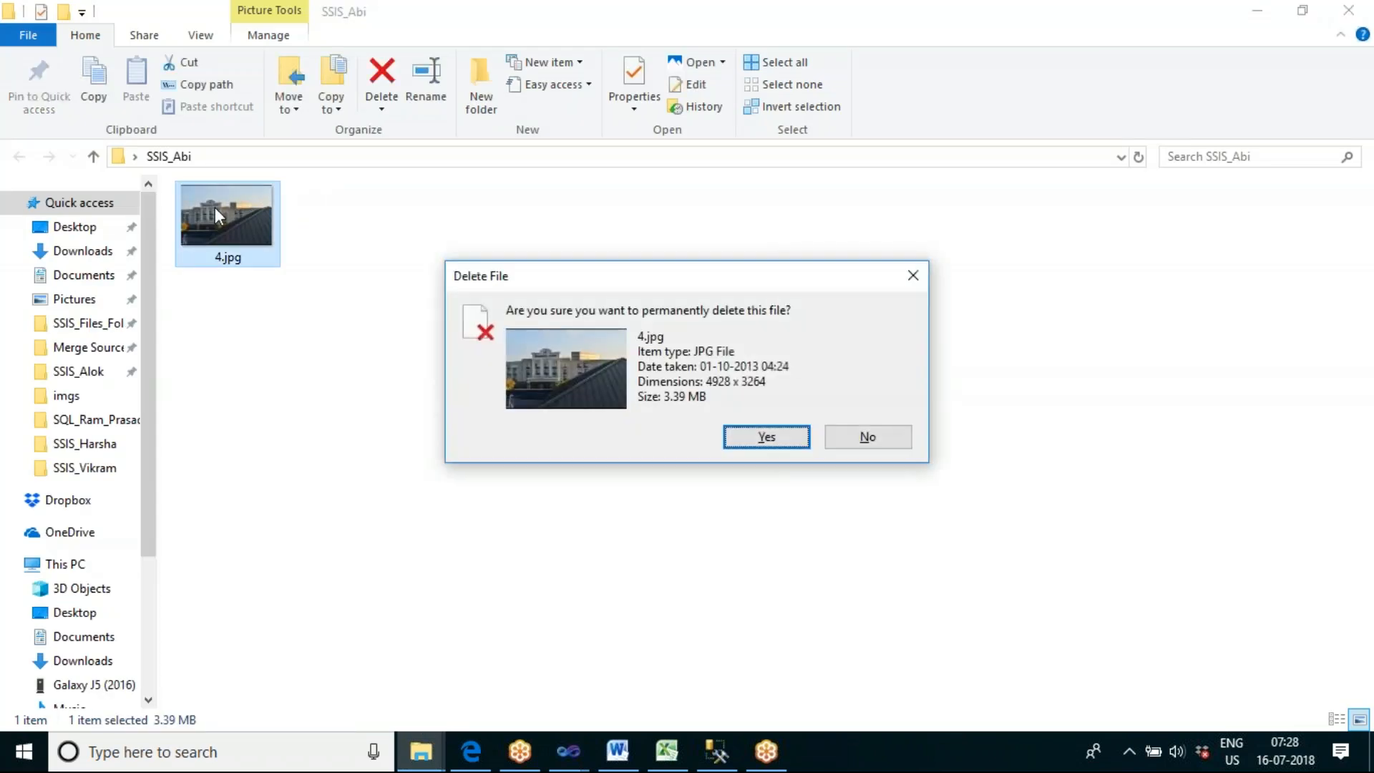
pyautogui.press('Return')
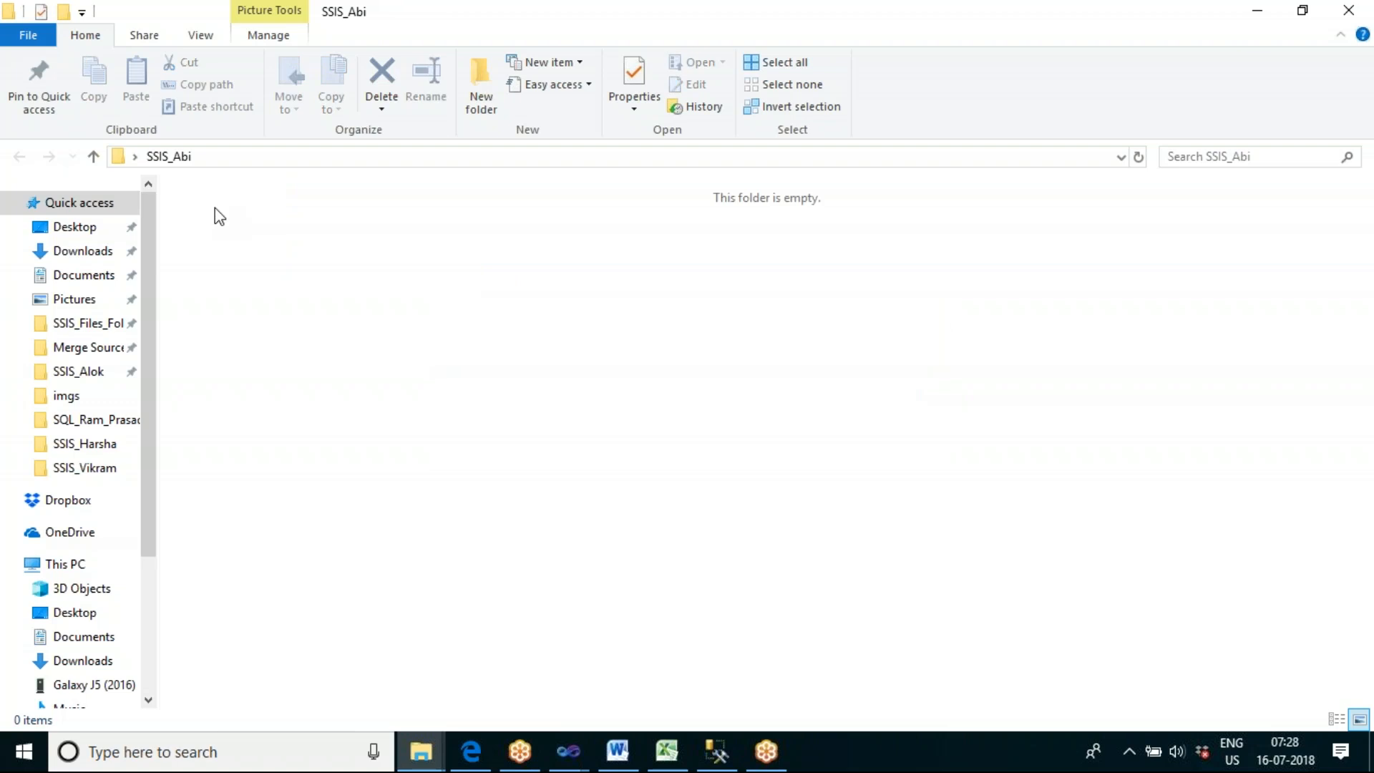
pyautogui.click(1349, 11)
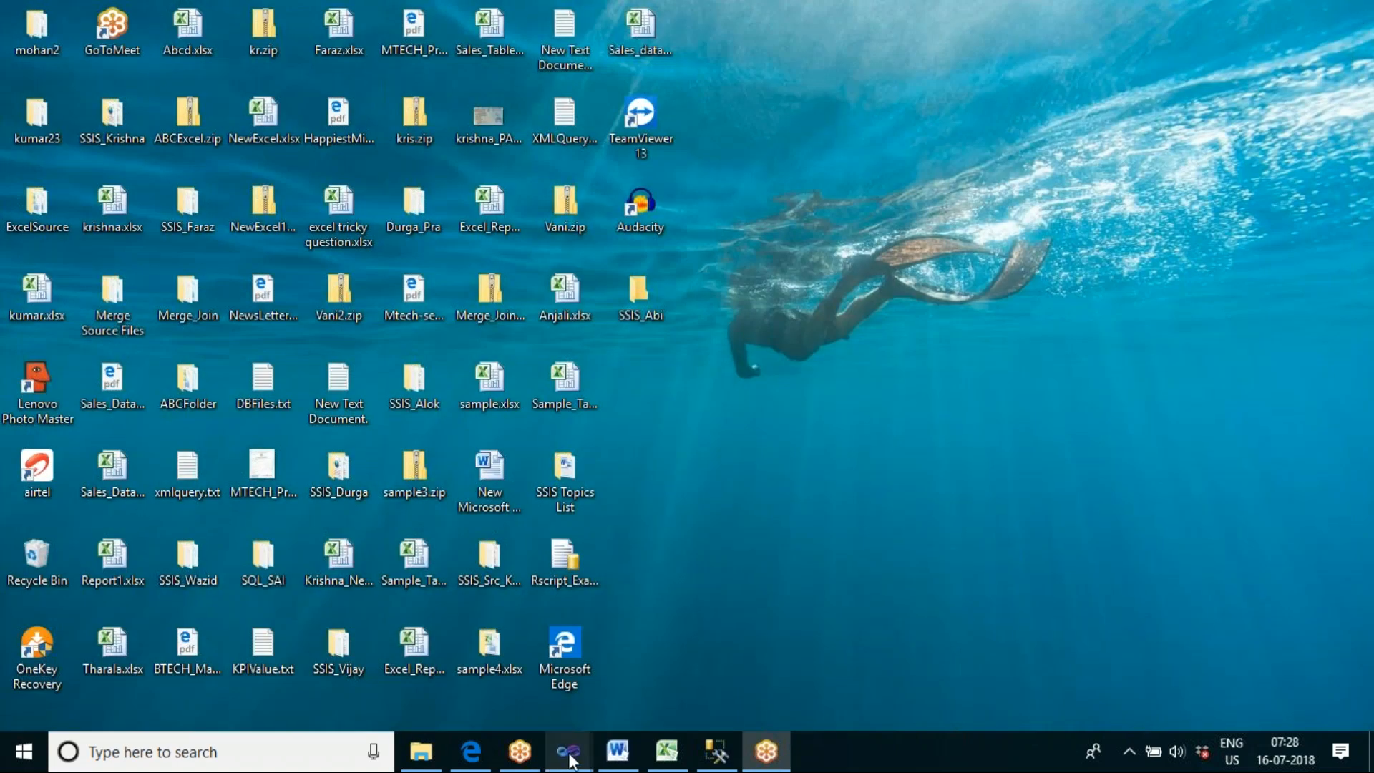
# Switch back to the SSIS_Abhishek project in Visual Studio and execute only the Foreach Loop Container
pyautogui.moveTo(570, 754)
pyautogui.click(613, 688)
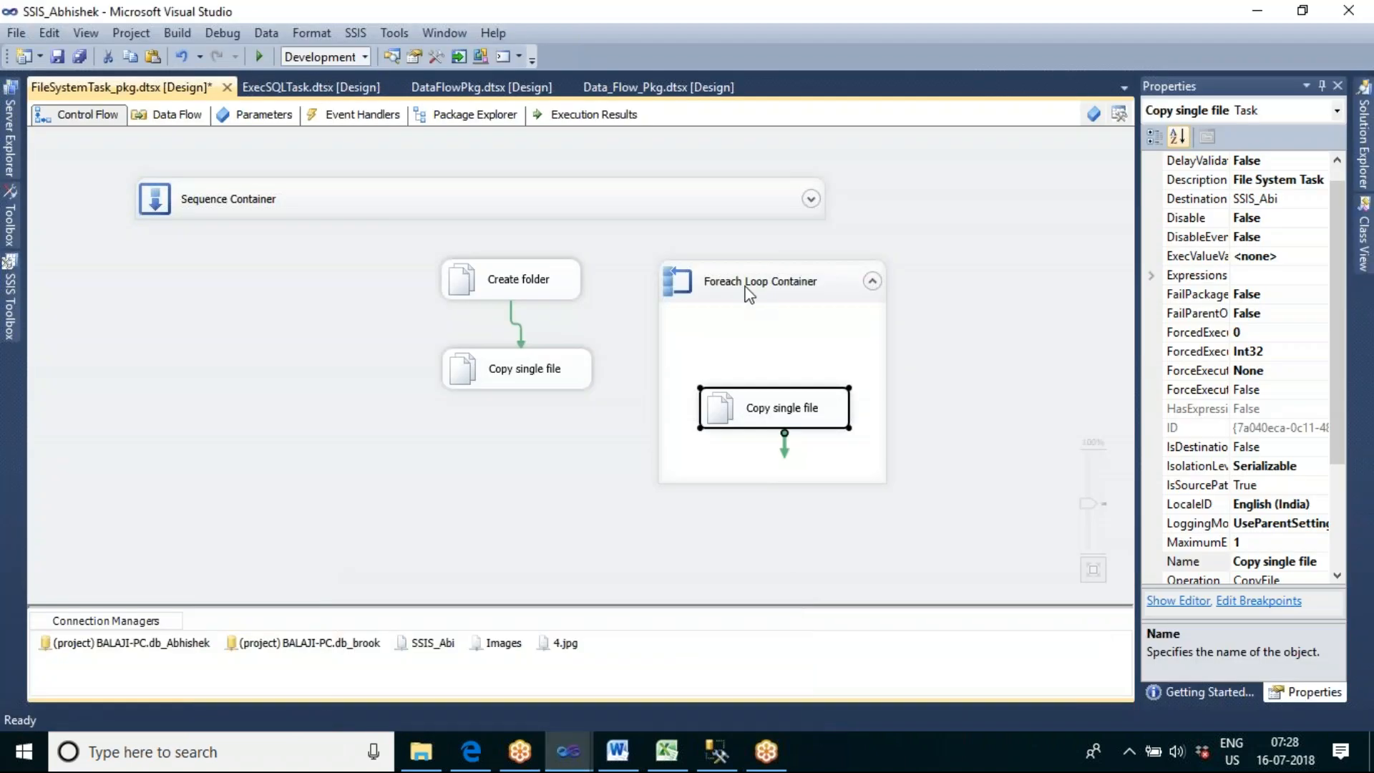
pyautogui.click(759, 282)
pyautogui.rightClick(762, 281)
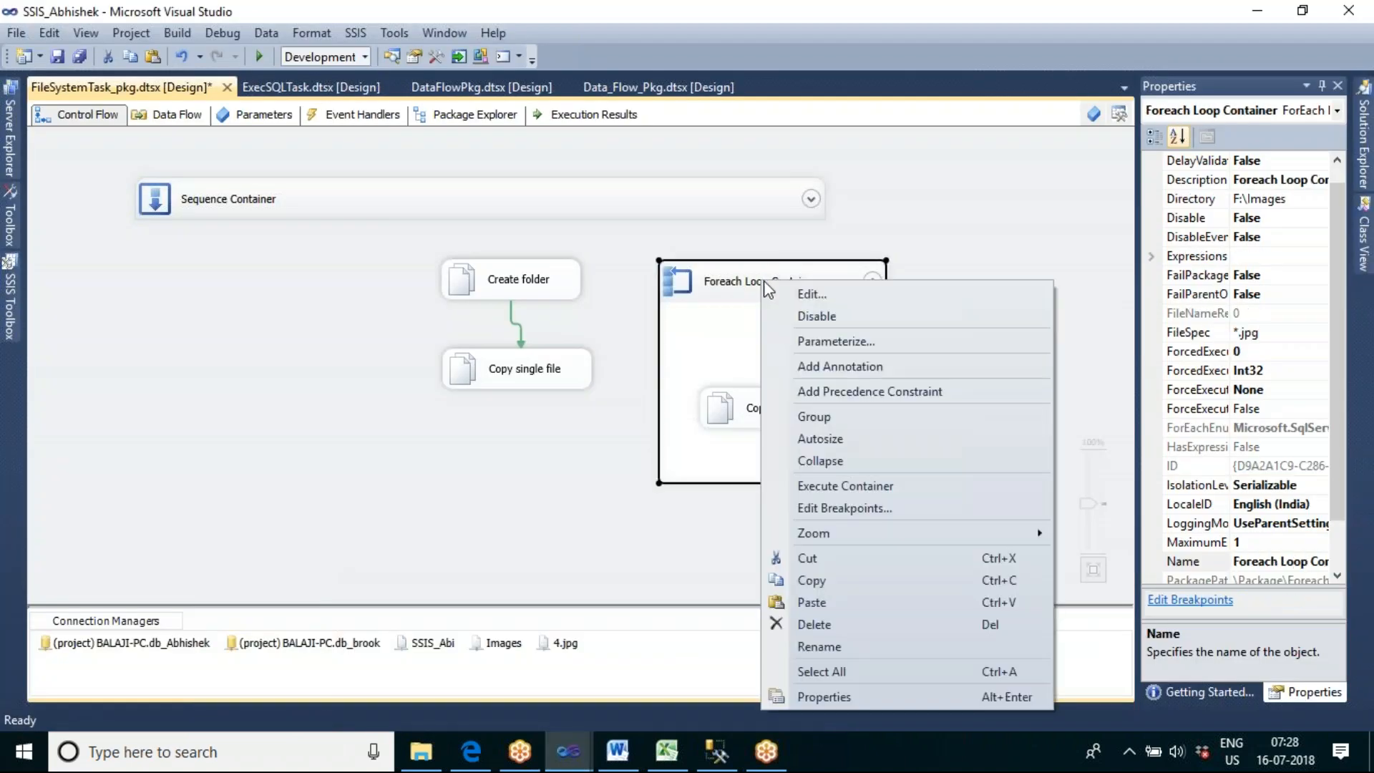
pyautogui.click(843, 489)
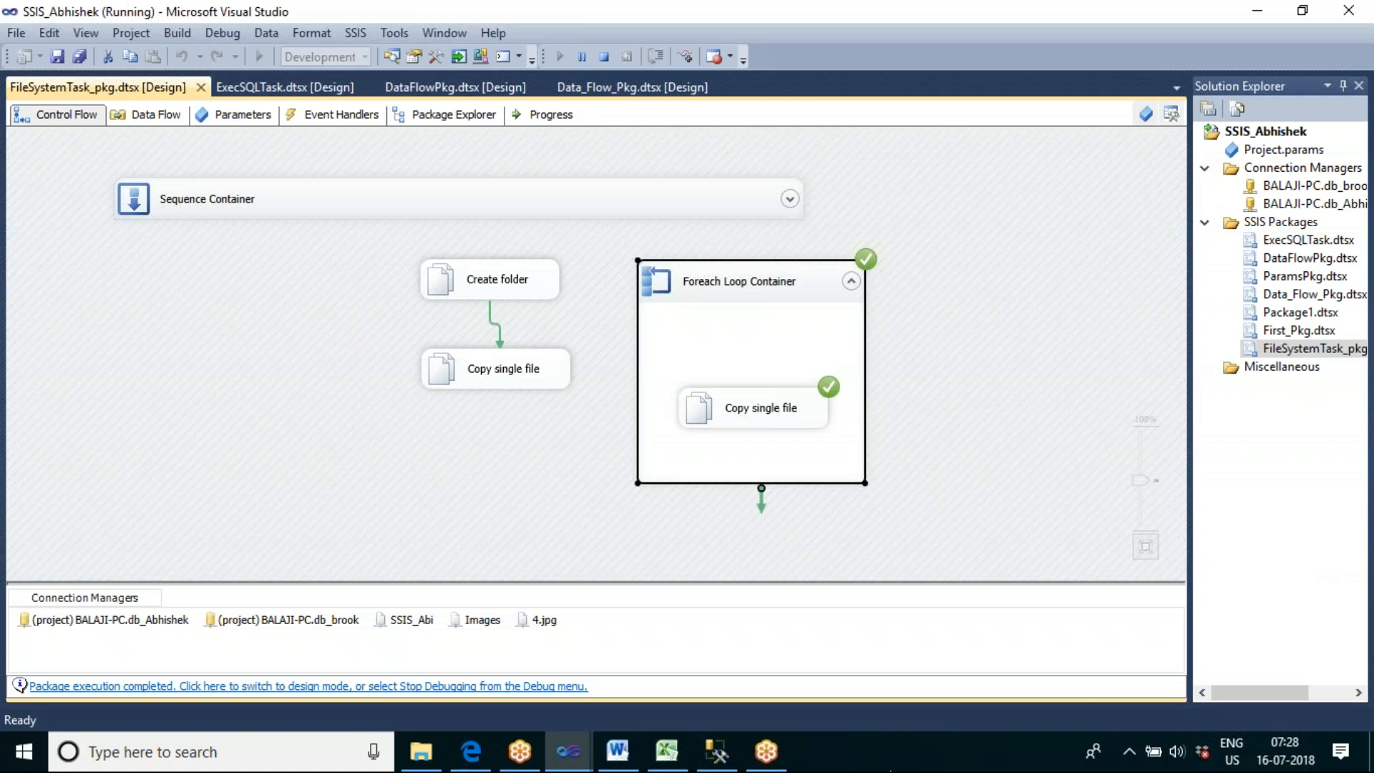
# Check the SSIS_Abi folder on the desktop for the copied image files, and close the folder
pyautogui.rightClick(895, 761)
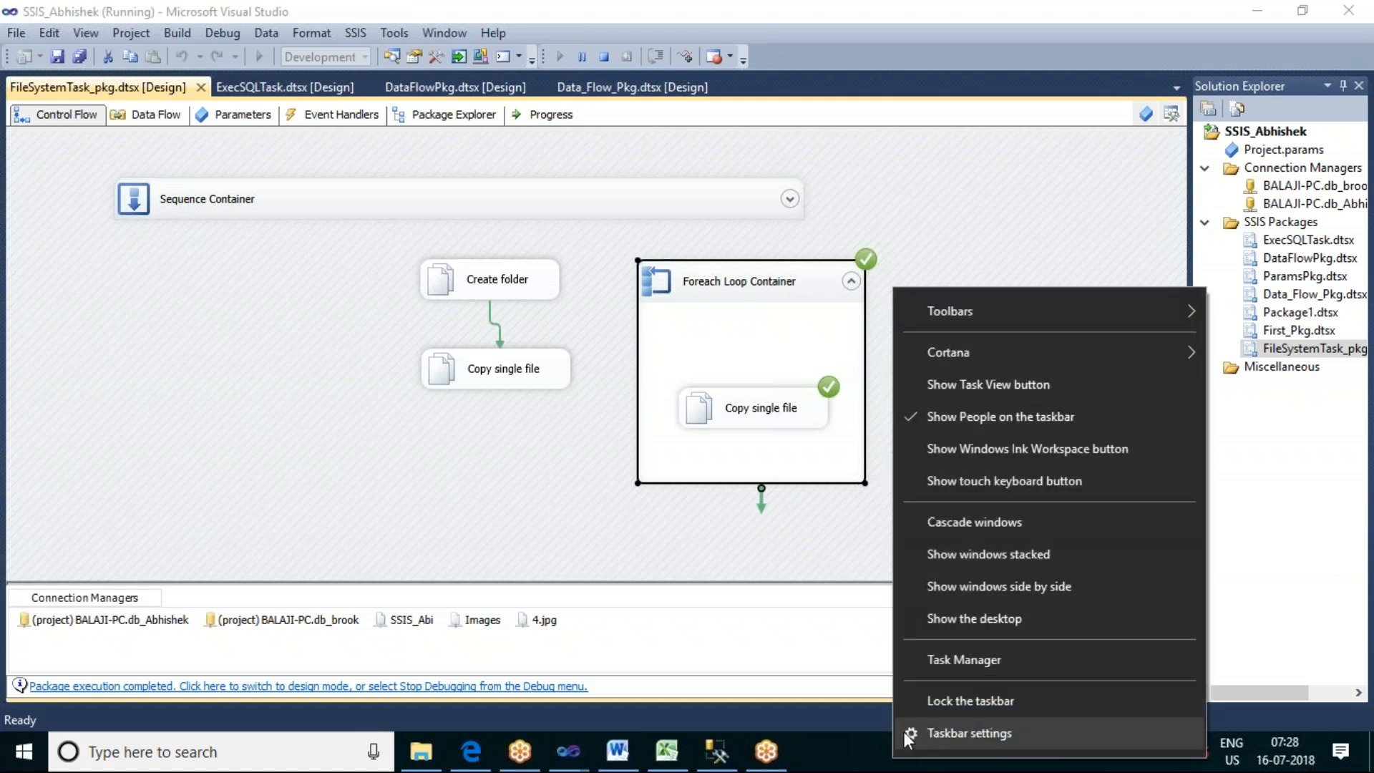
pyautogui.click(945, 629)
pyautogui.click(826, 524)
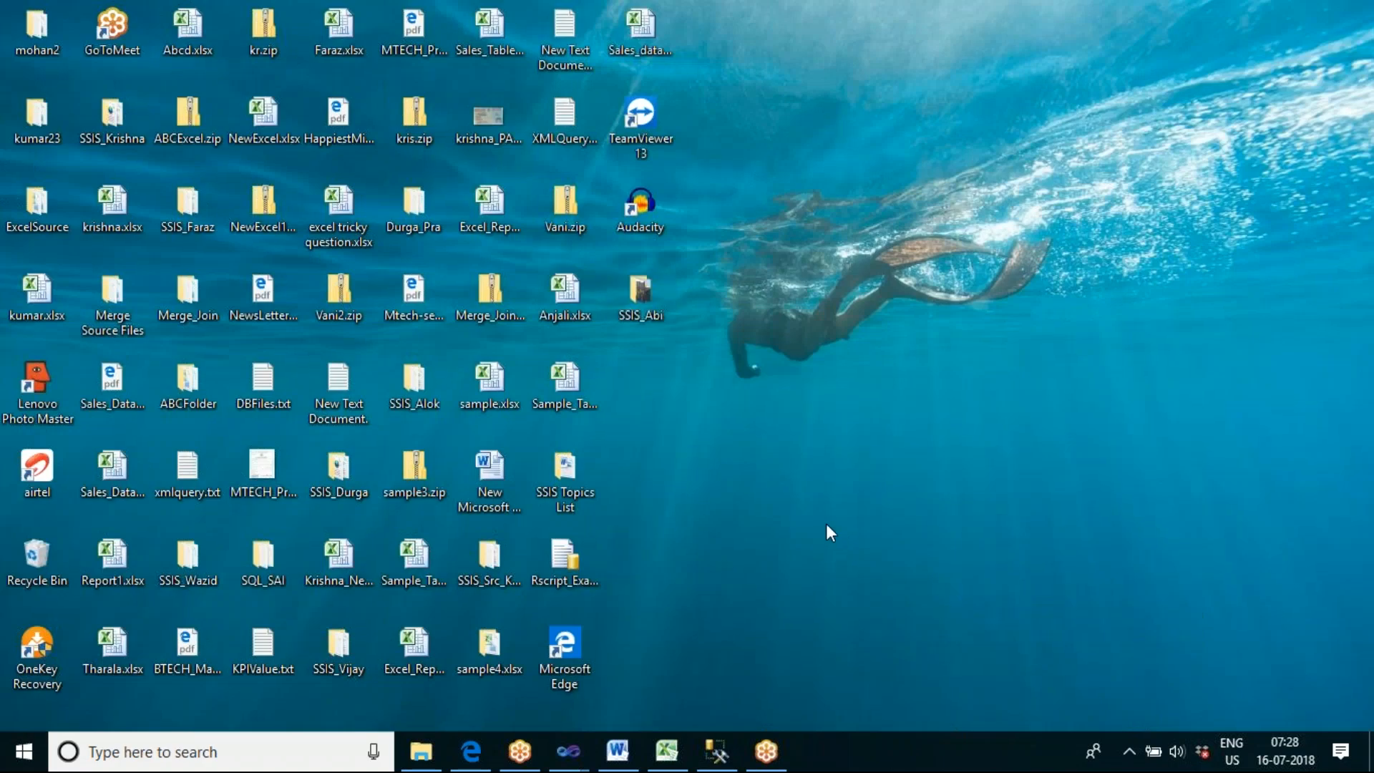
pyautogui.doubleClick(644, 301)
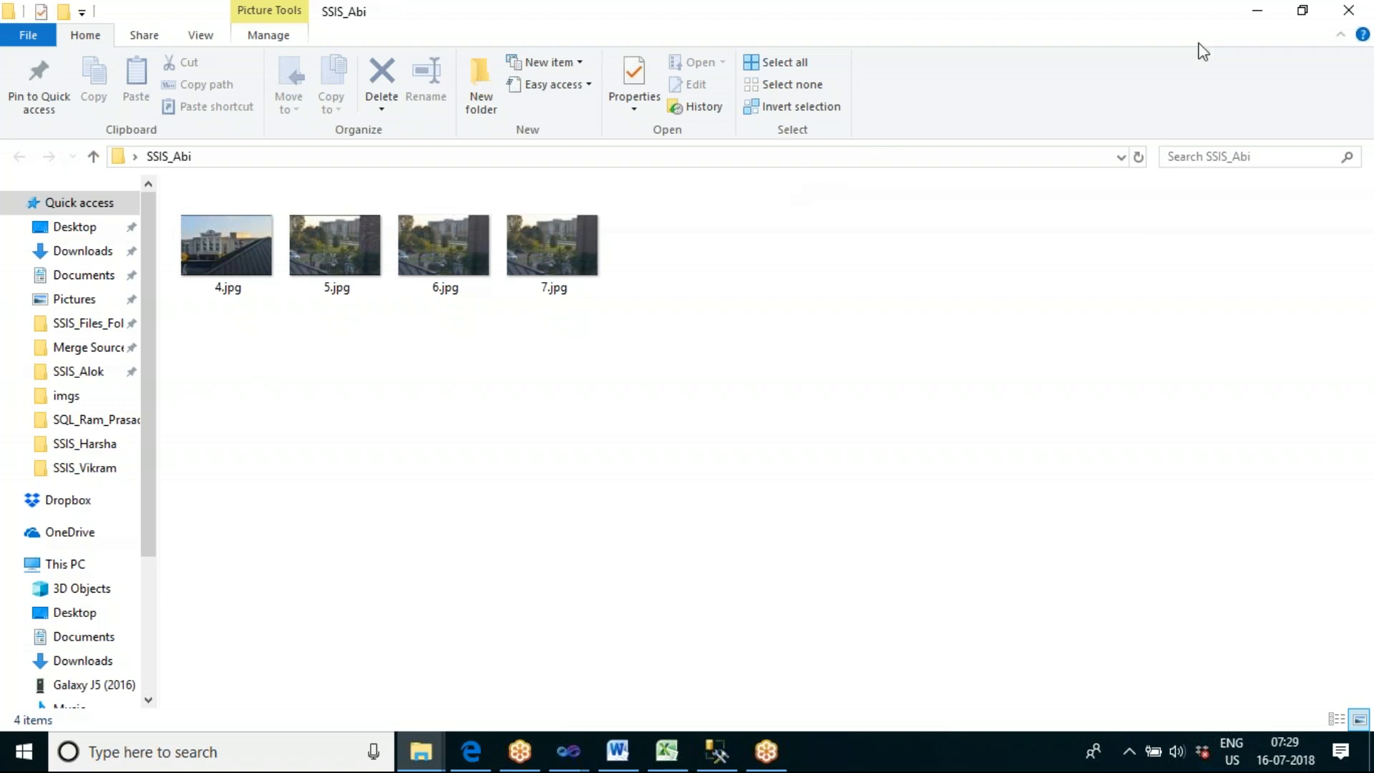
pyautogui.click(1353, 13)
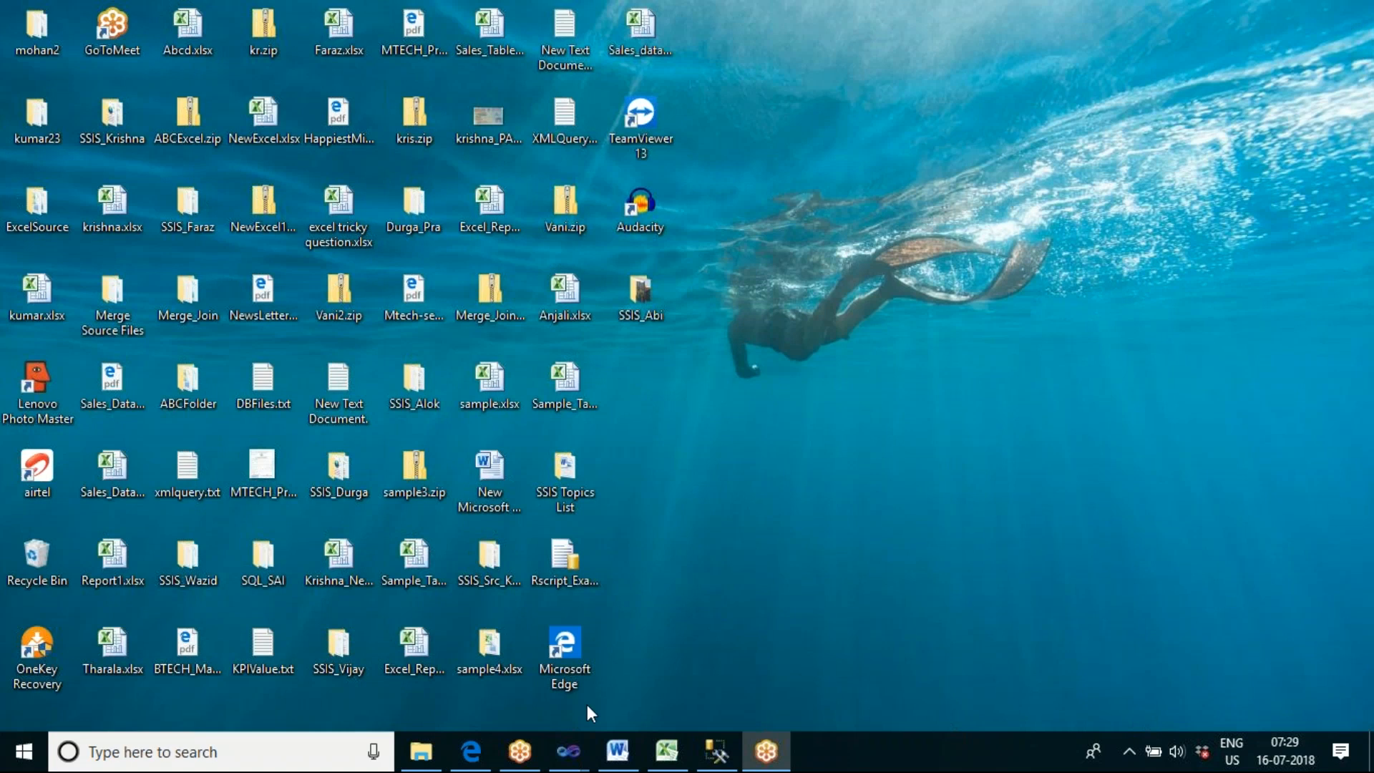
# Return to the SSIS_Abhishek project in Visual Studio and examine the Foreach loop's folder and file filter without changing them
pyautogui.moveTo(576, 745)
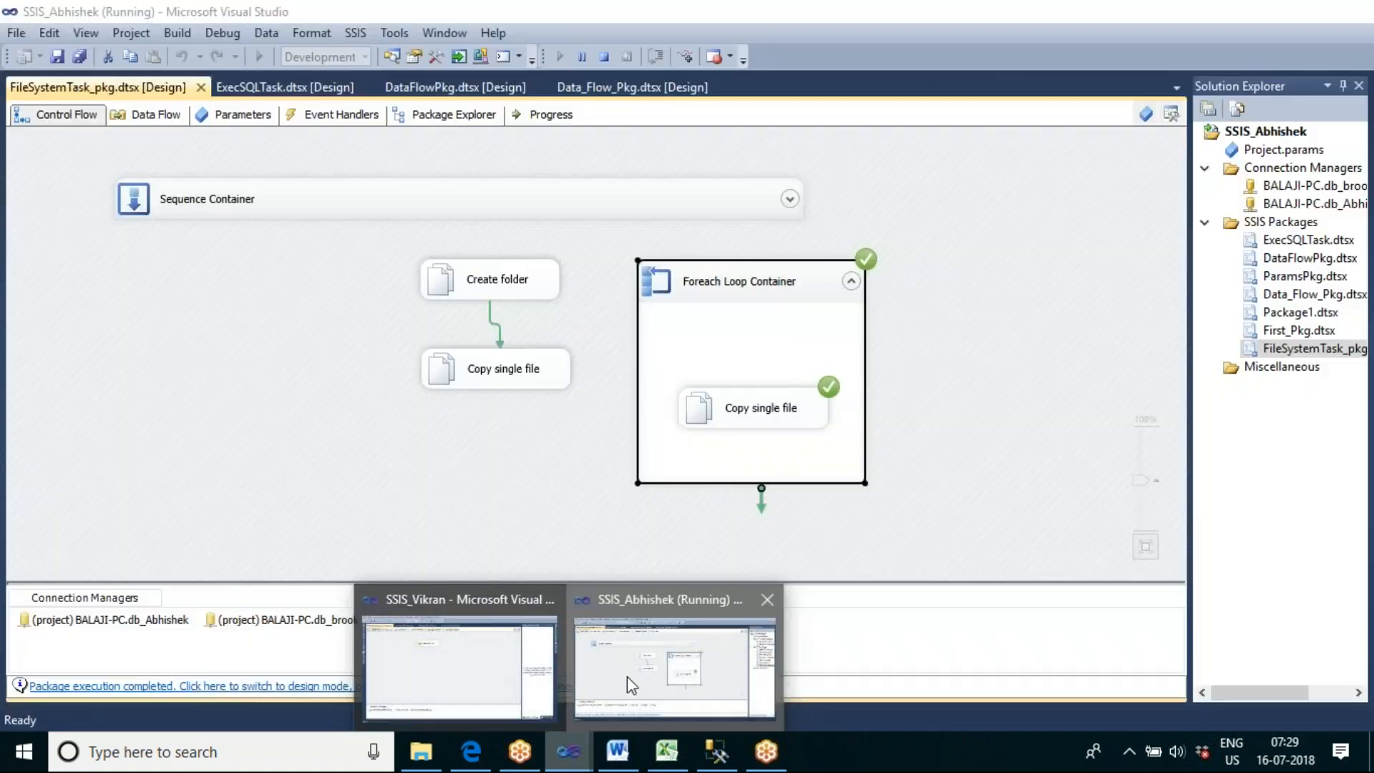
pyautogui.click(627, 676)
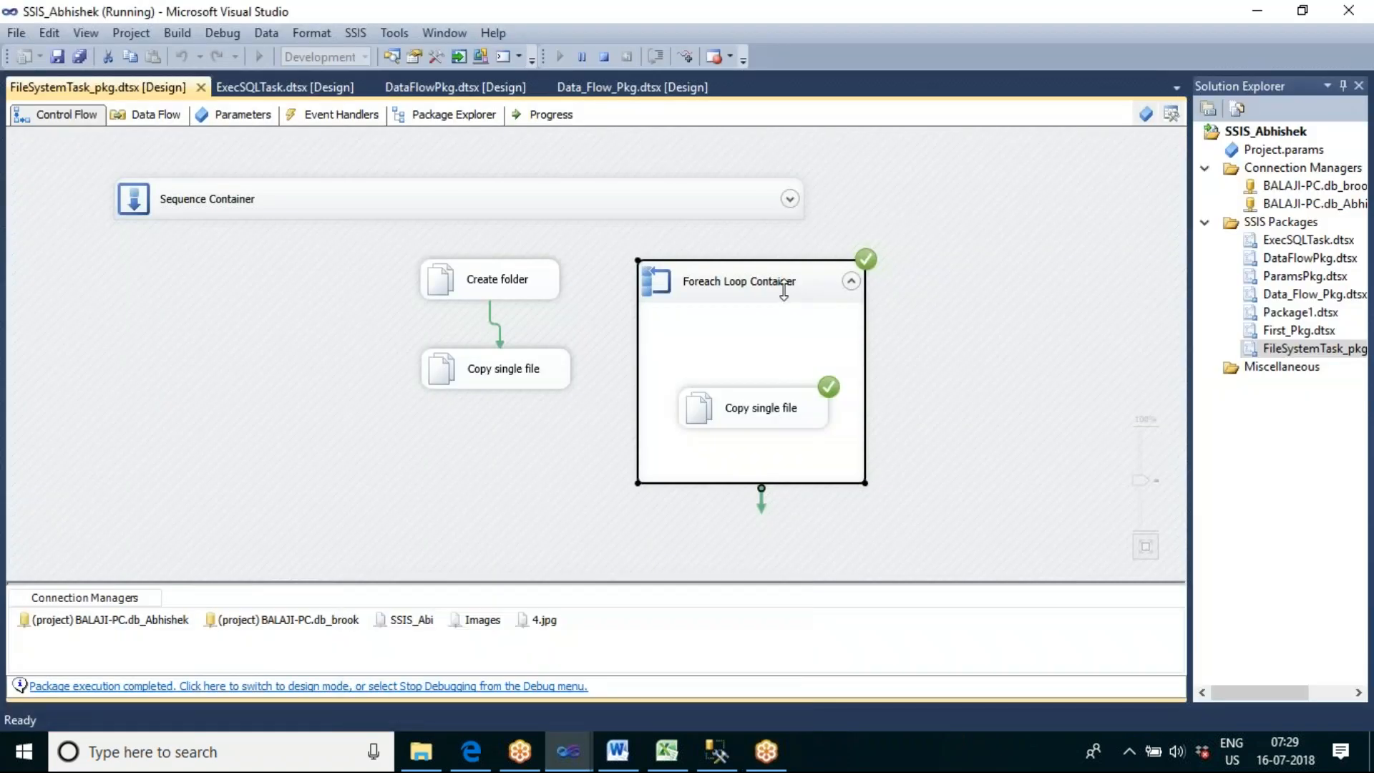
pyautogui.doubleClick(785, 287)
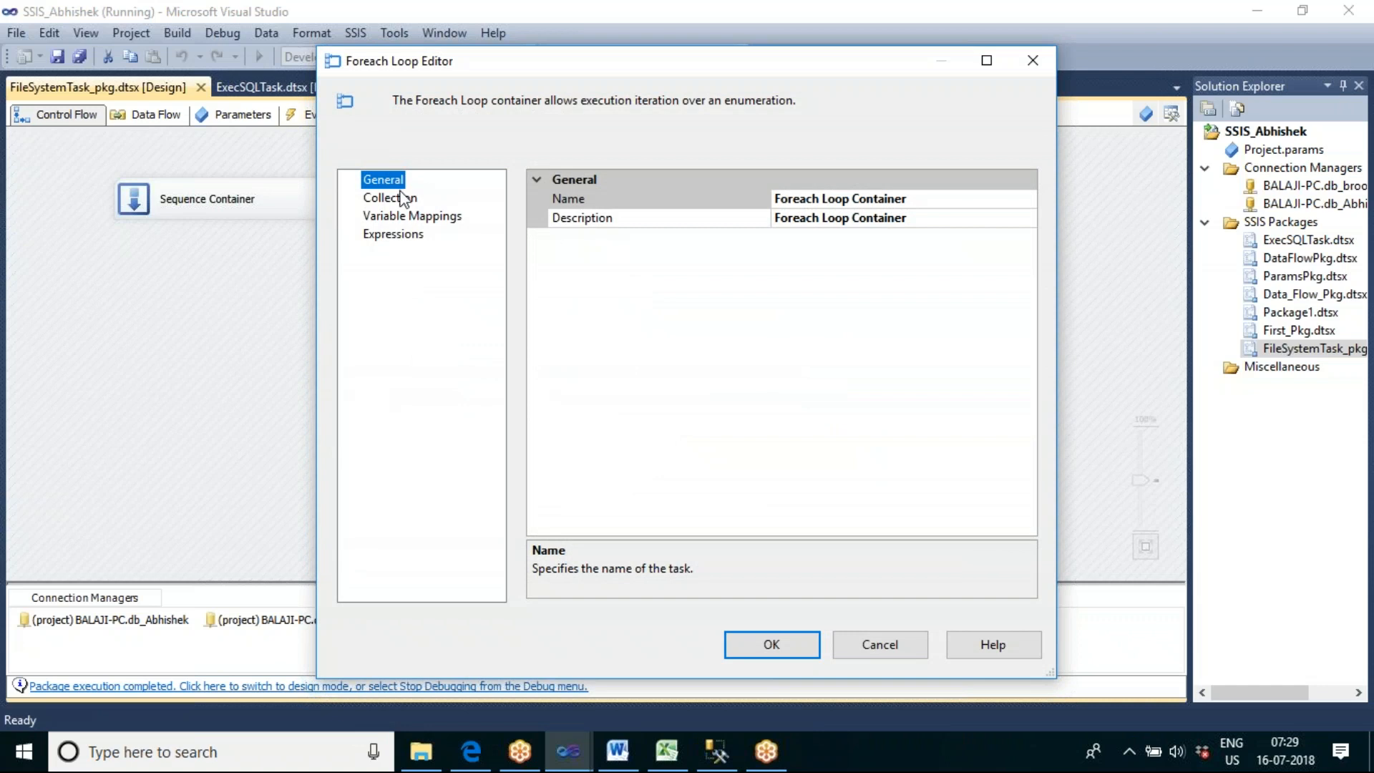
pyautogui.click(405, 200)
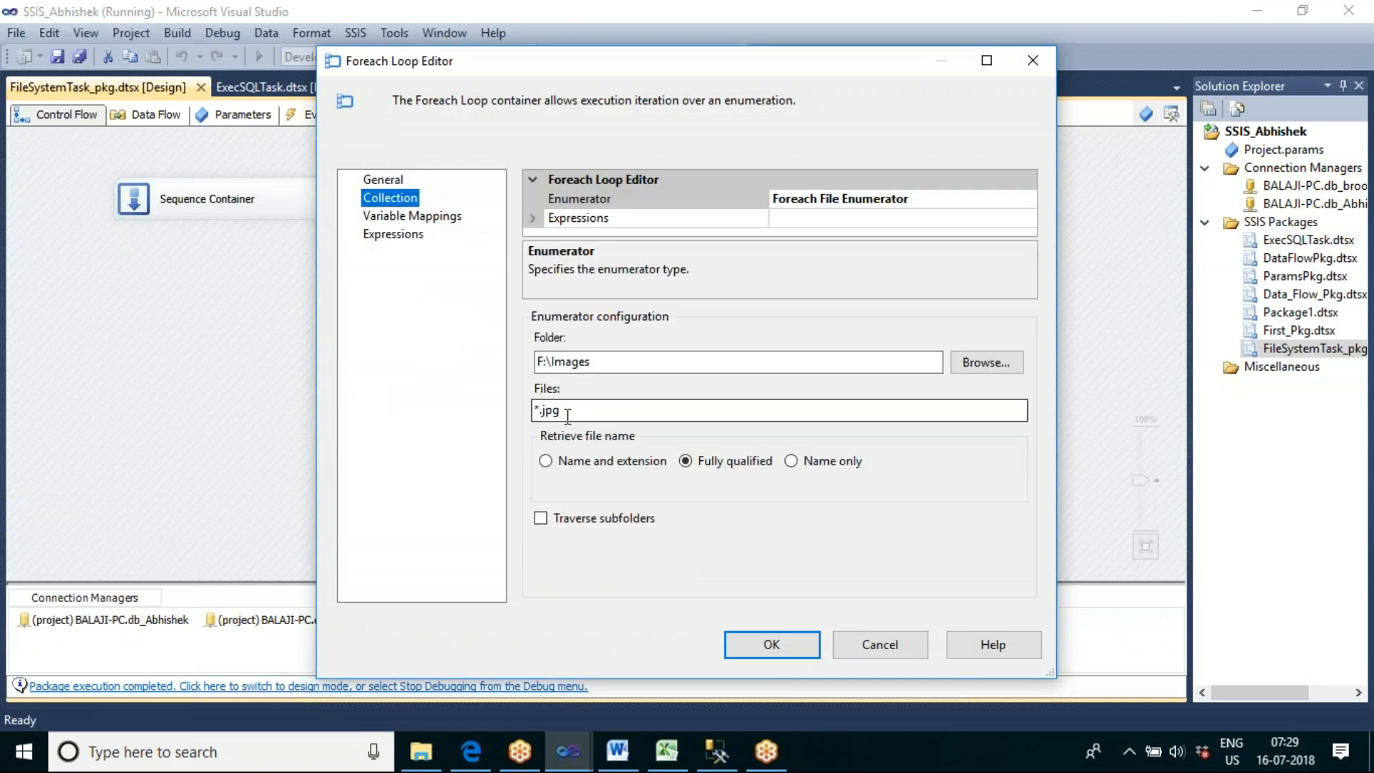
pyautogui.click(568, 414)
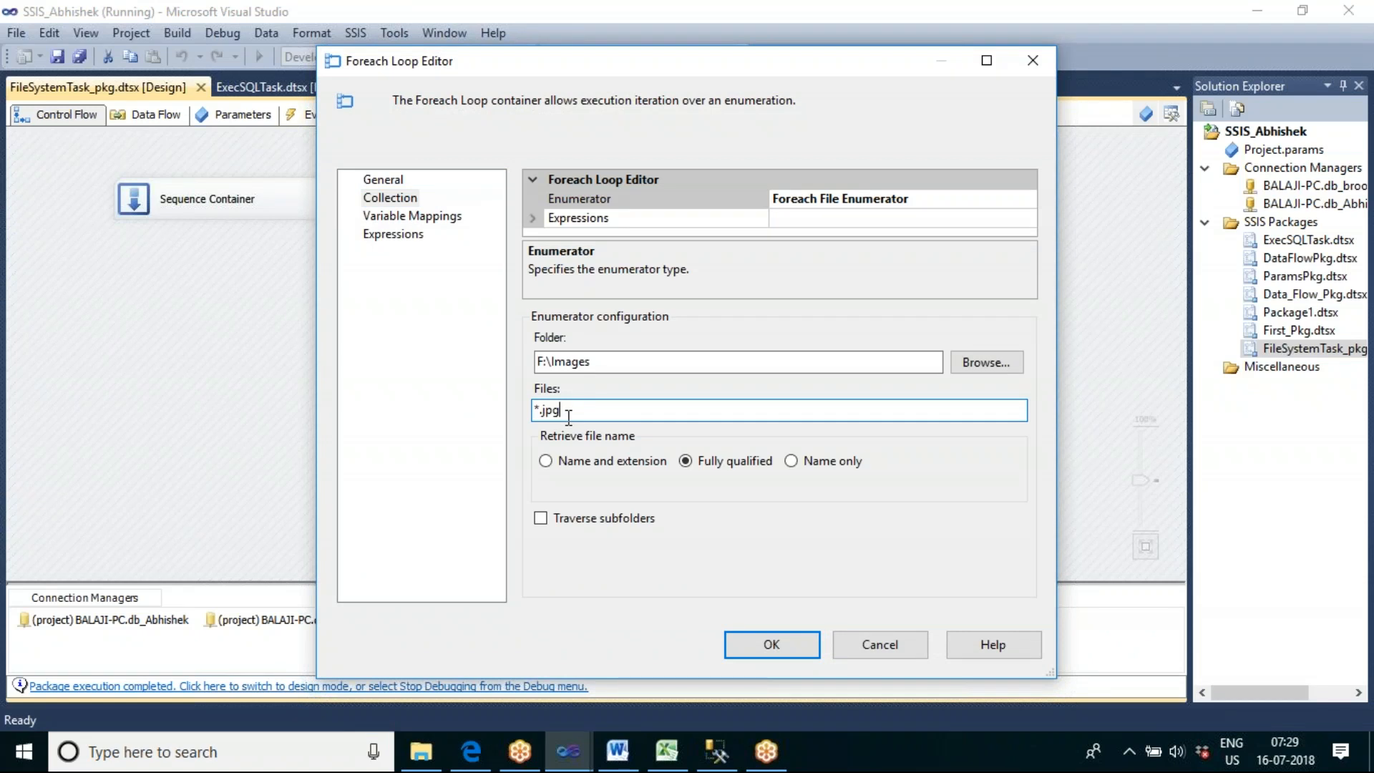
pyautogui.click(846, 644)
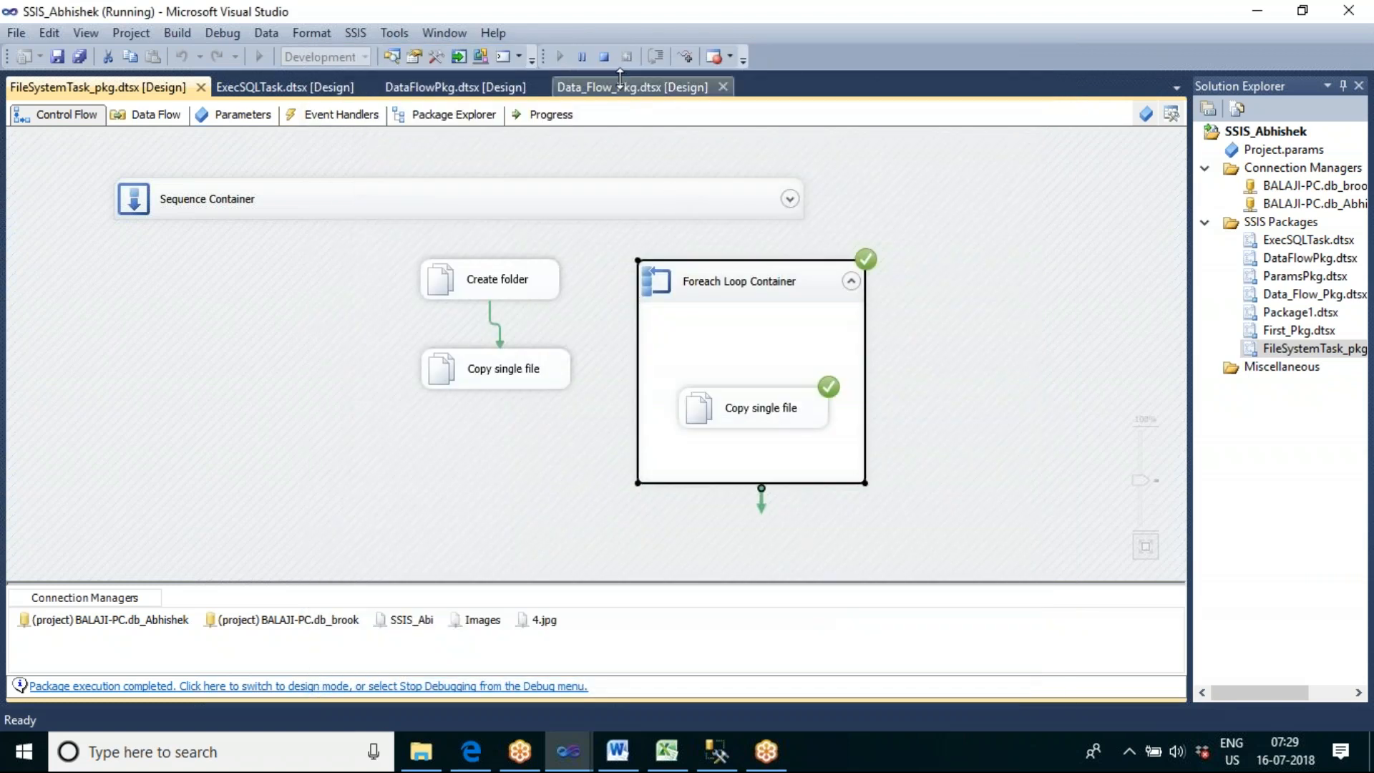
# Stop debugging the package to return to design mode, and clear the selection on the control flow
pyautogui.click(603, 57)
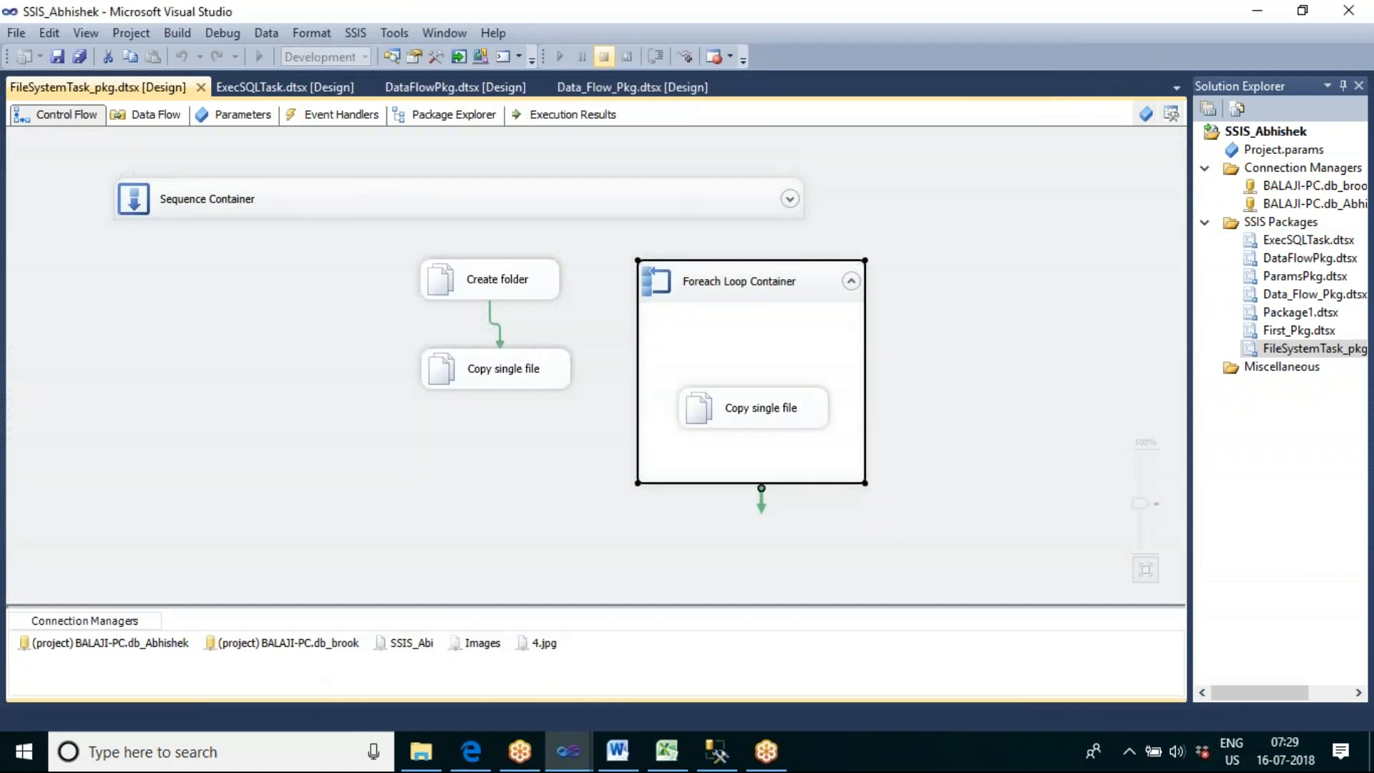
pyautogui.click(11, 333)
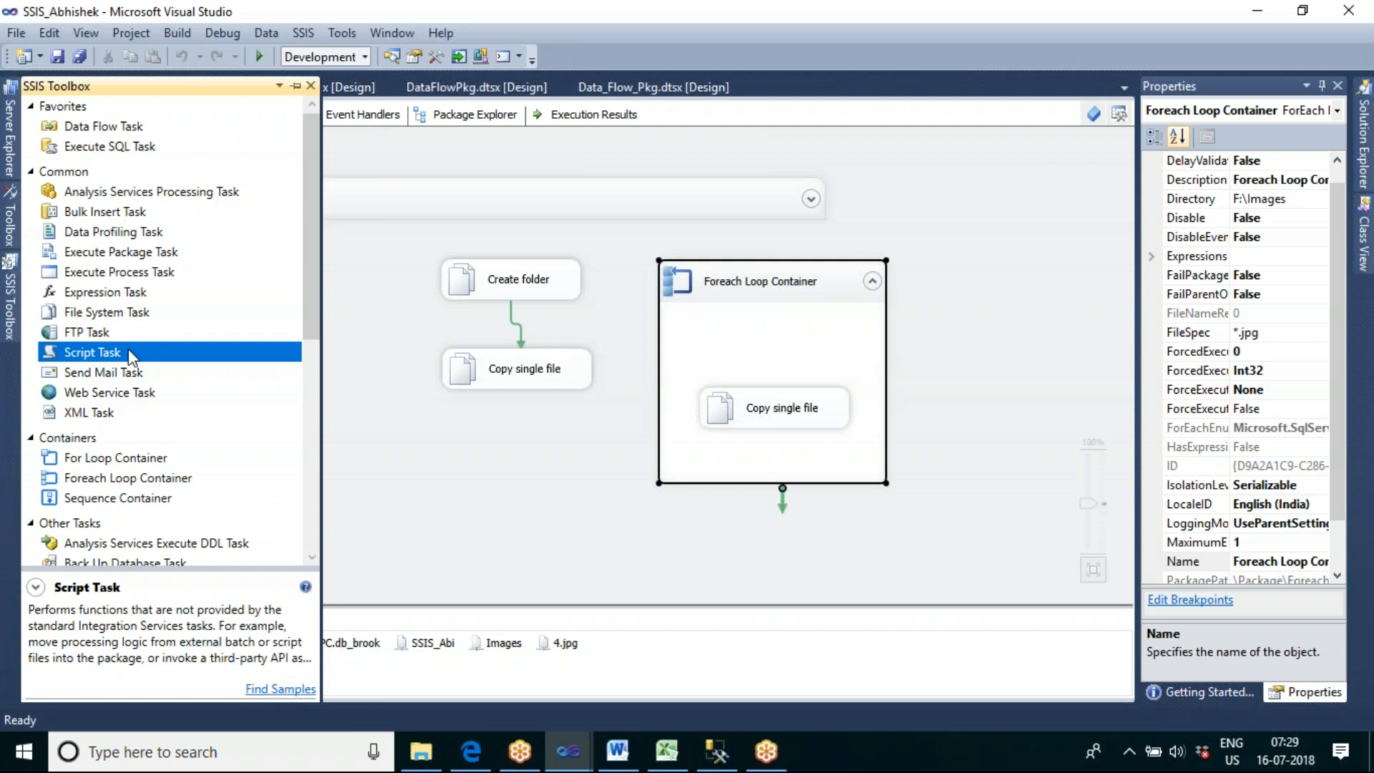
pyautogui.click(463, 423)
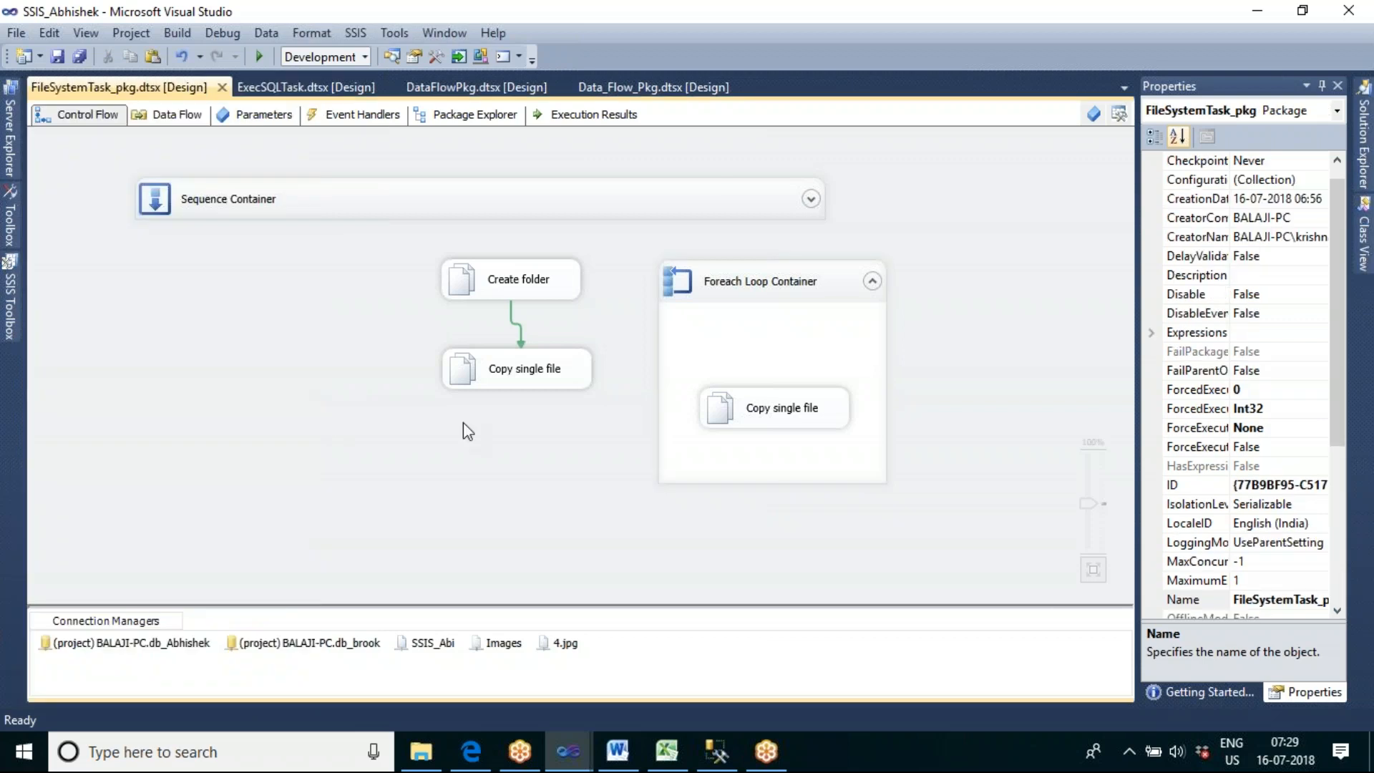
# Add a Script Task inside the Foreach Loop Container and connect it to the container's Copy single file task
pyautogui.click(16, 320)
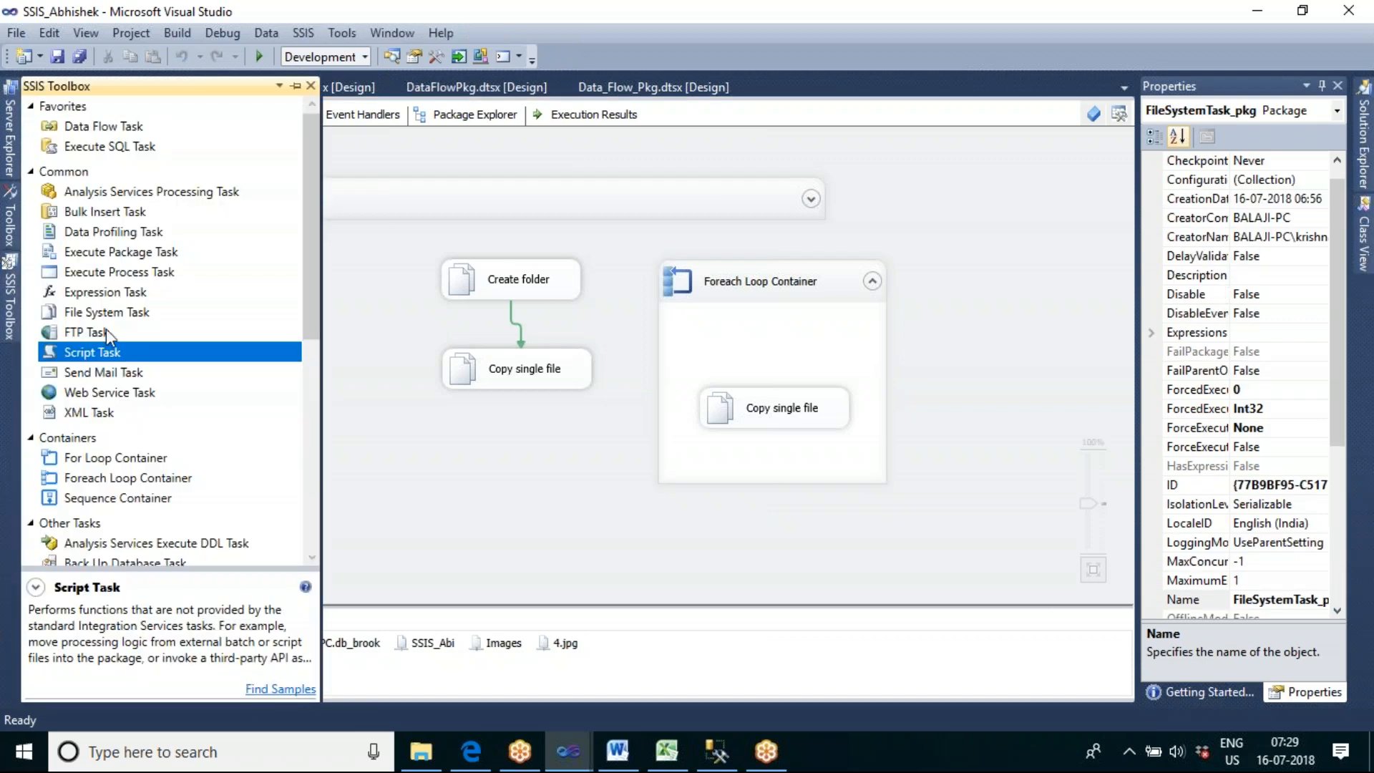
pyautogui.moveTo(113, 354); pyautogui.dragTo(763, 340)
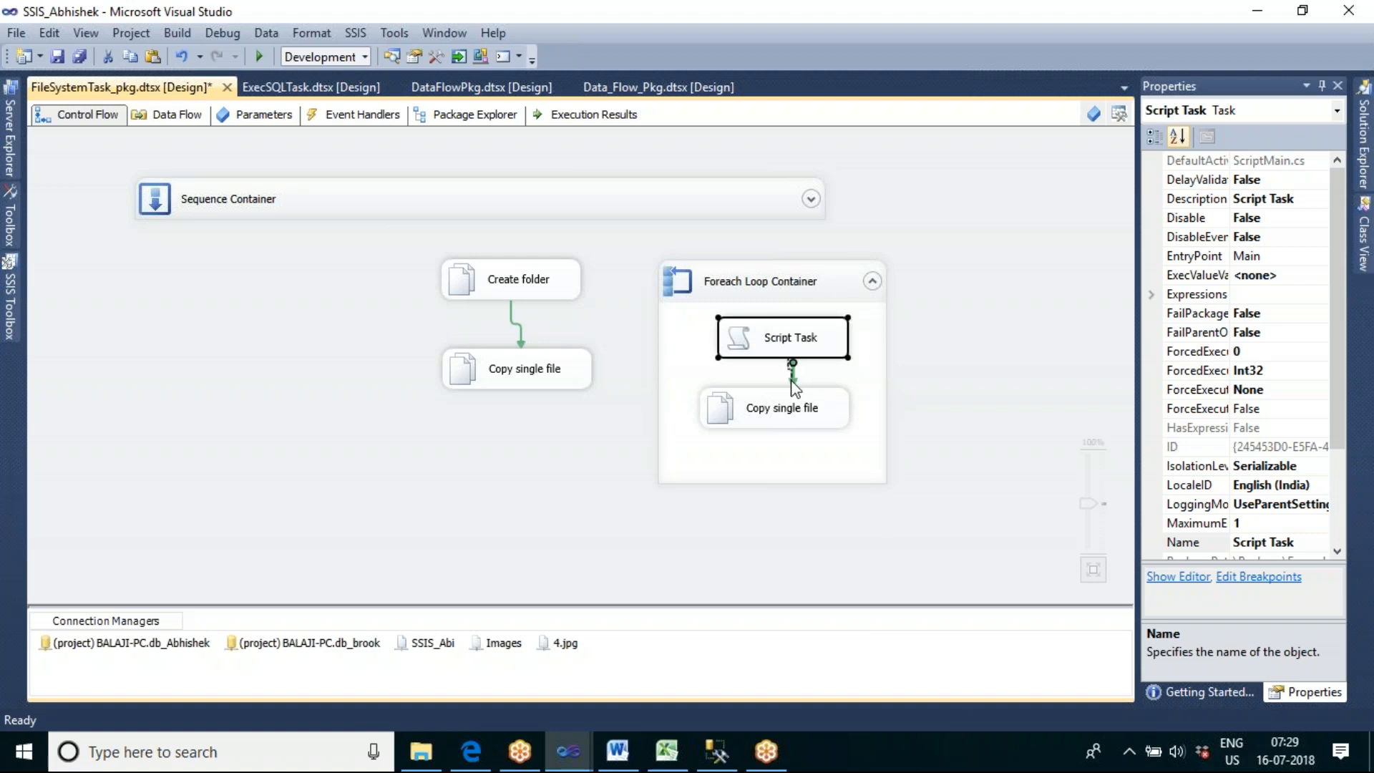
pyautogui.moveTo(792, 381); pyautogui.dragTo(783, 406)
pyautogui.click(900, 381)
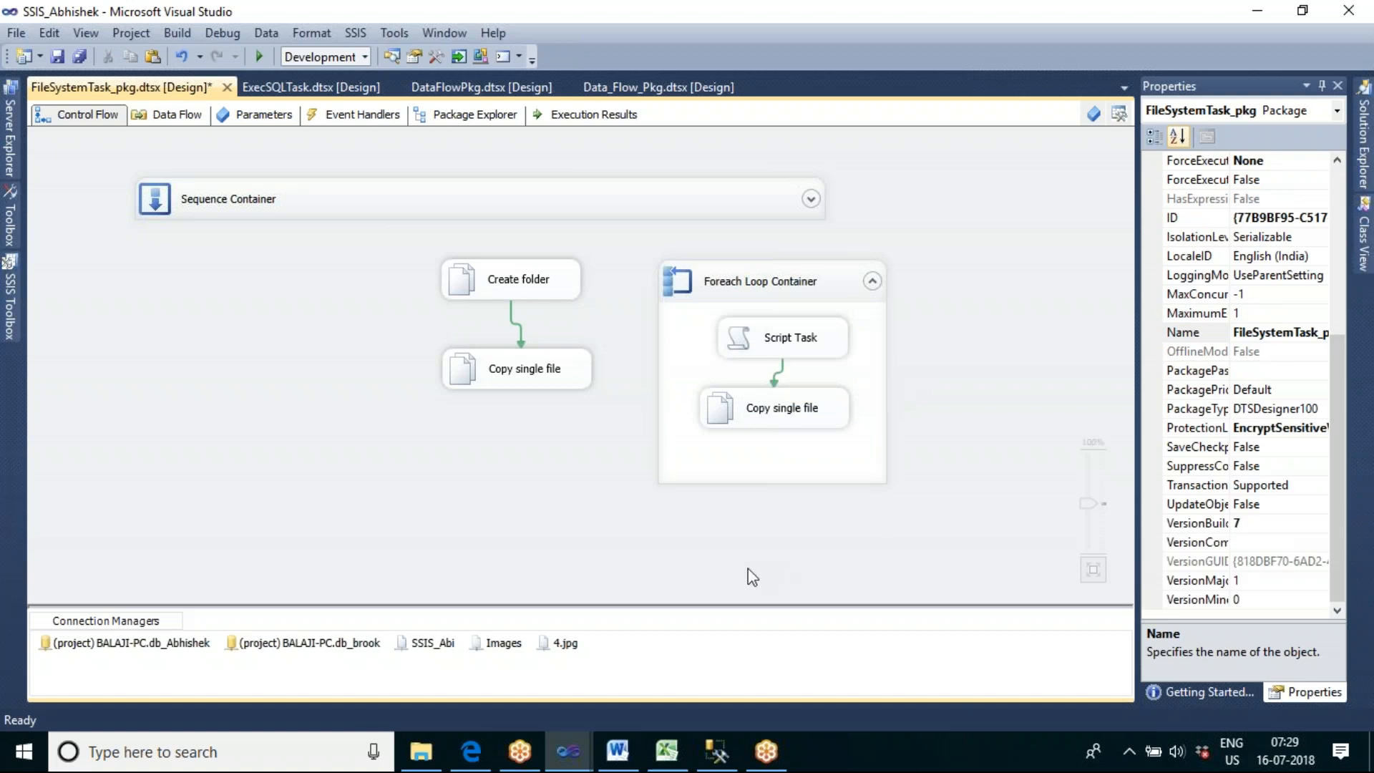
# Permanently delete all image files from the SSIS_Abi folder on the desktop, and minimize the folder window
pyautogui.rightClick(861, 763)
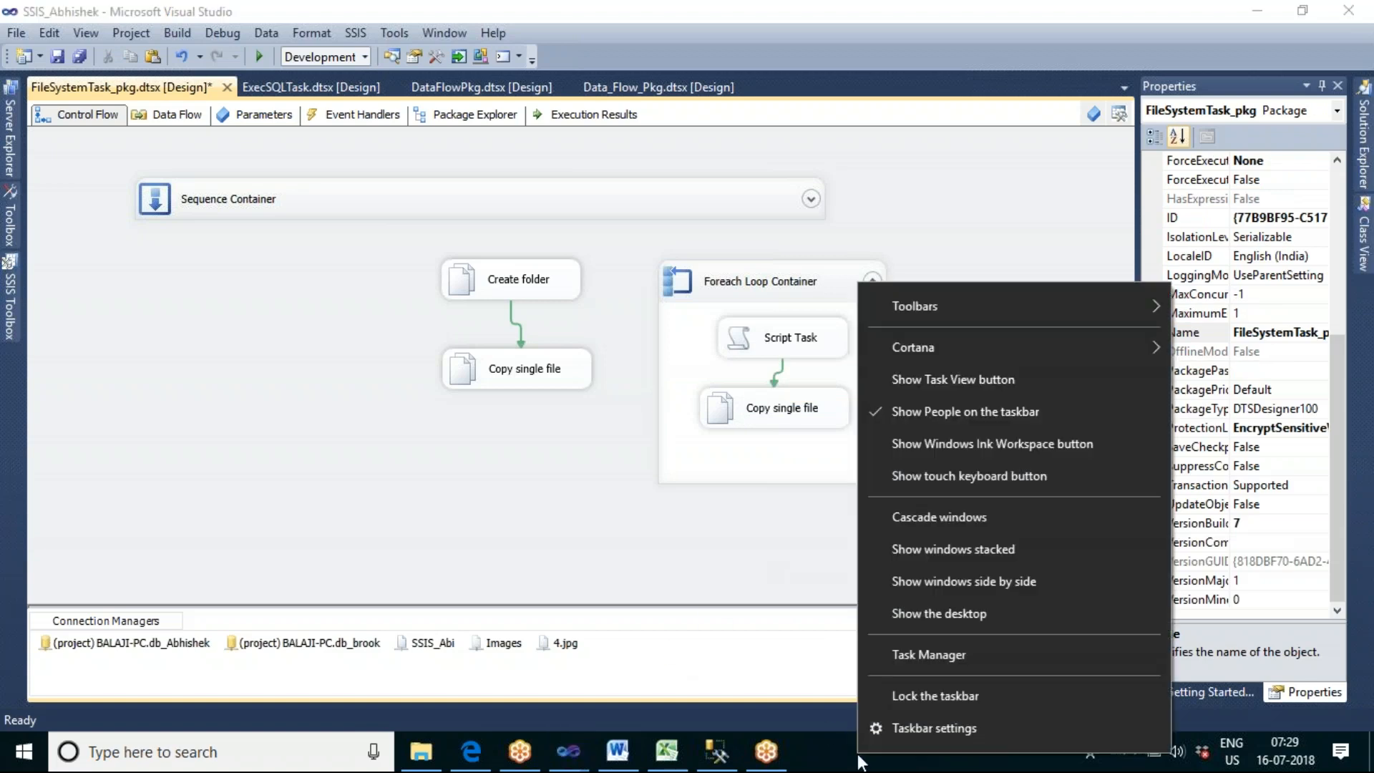
pyautogui.click(911, 616)
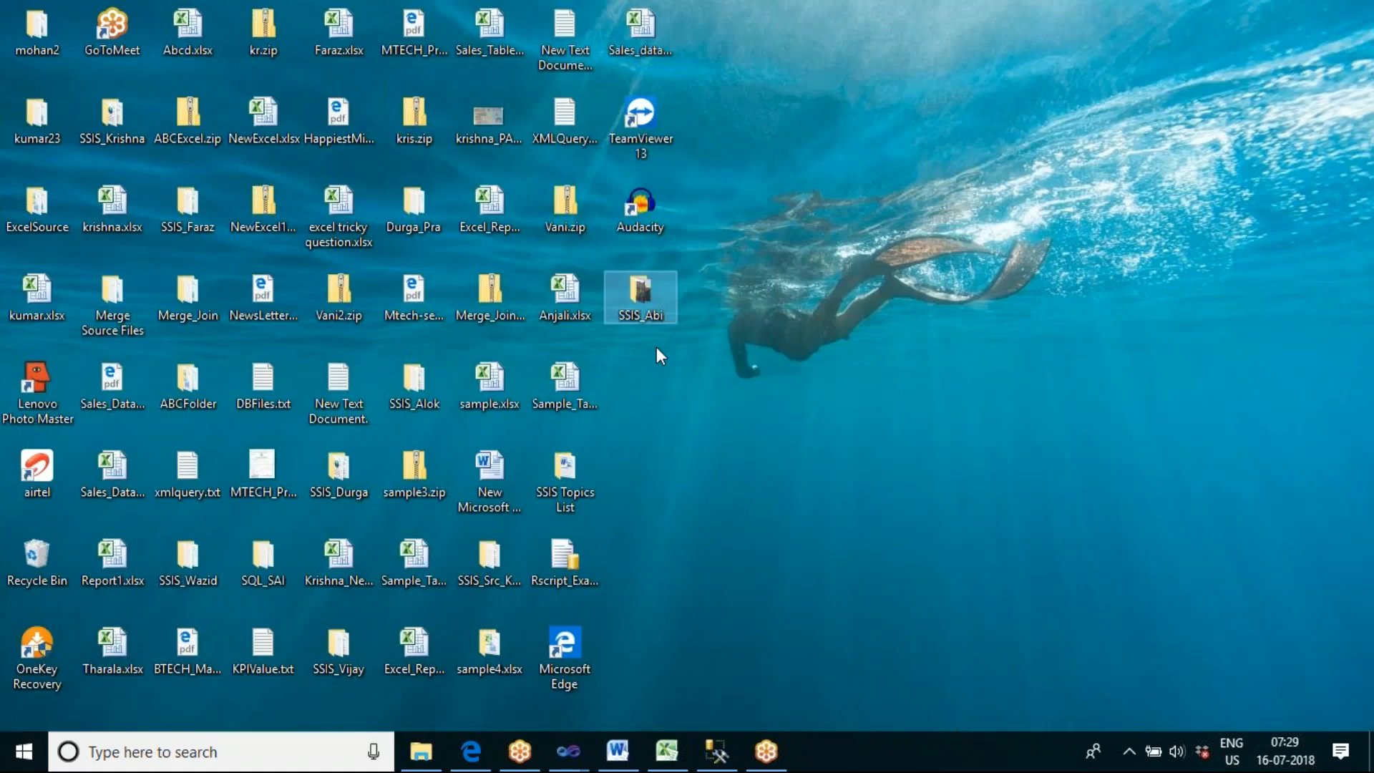
pyautogui.doubleClick(642, 306)
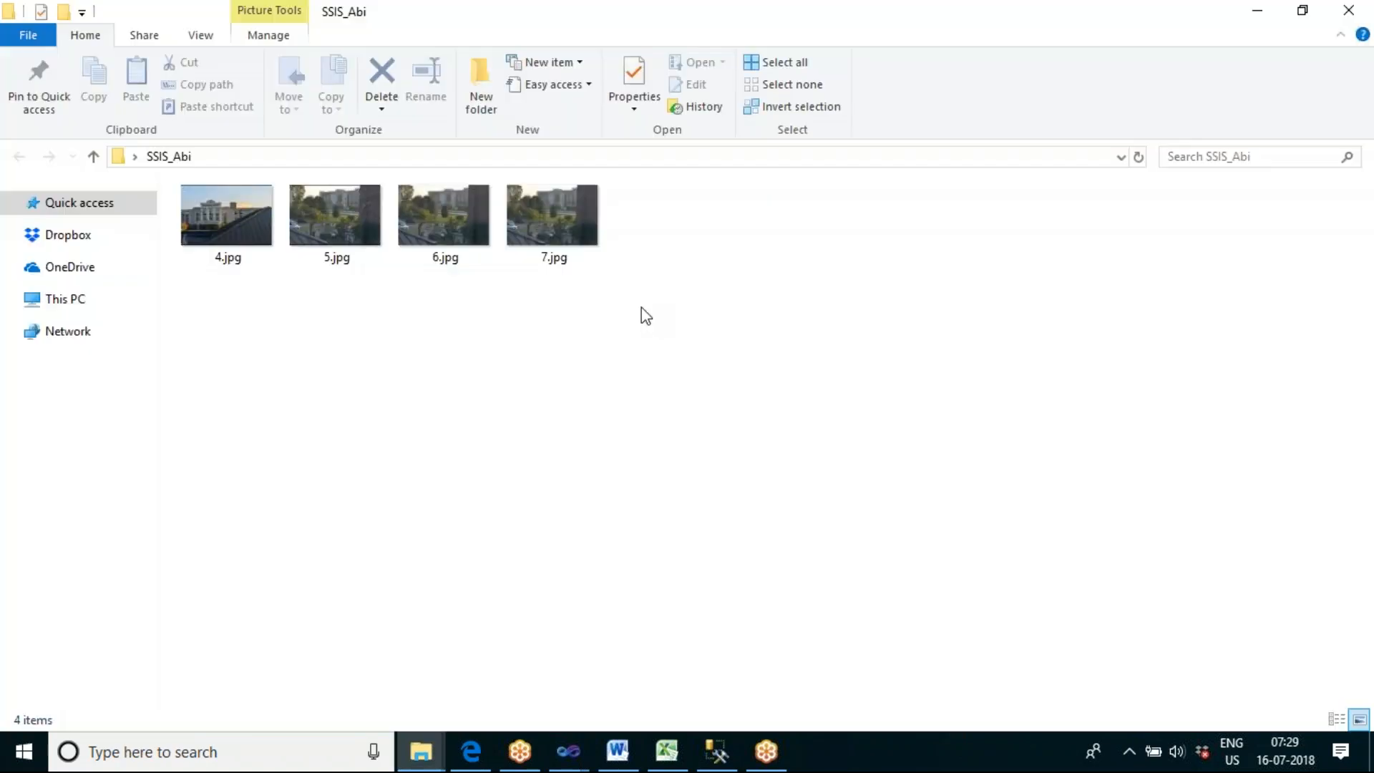
pyautogui.hotkey('ctrl', 'a')
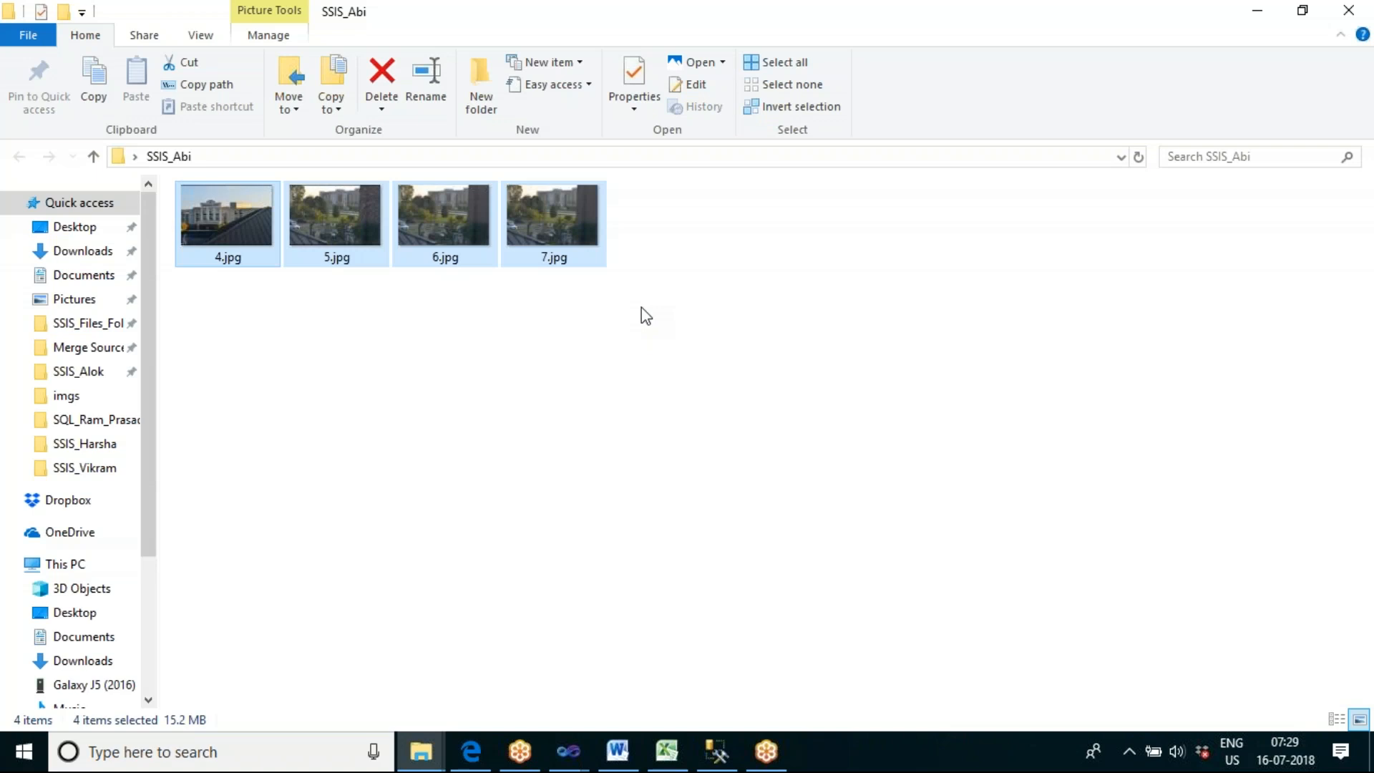
pyautogui.hotkey('shift', 'Delete')
pyautogui.press('Return')
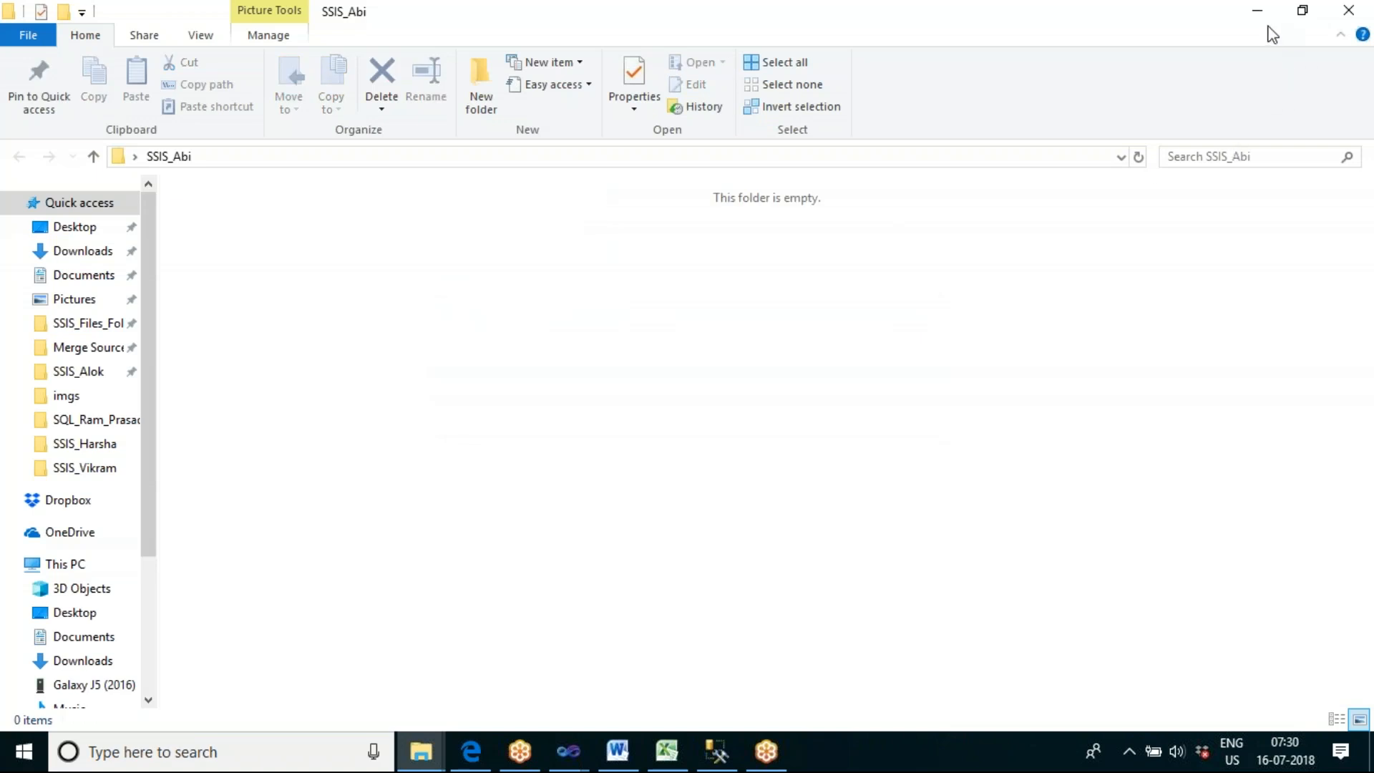
pyautogui.click(1257, 6)
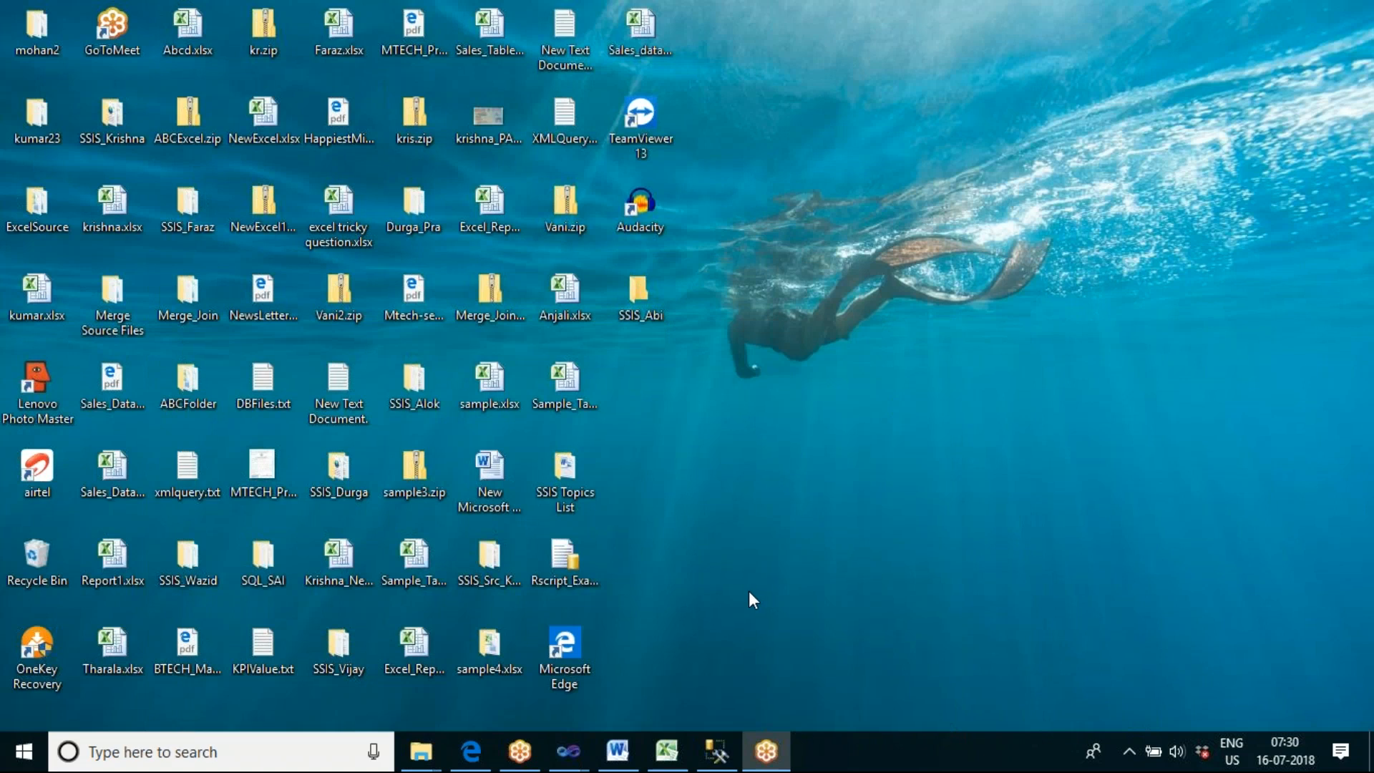
# Return to the SSIS_Abhishek project in Visual Studio and review the settings of the loop's Copy single file task without changing them
pyautogui.moveTo(568, 750)
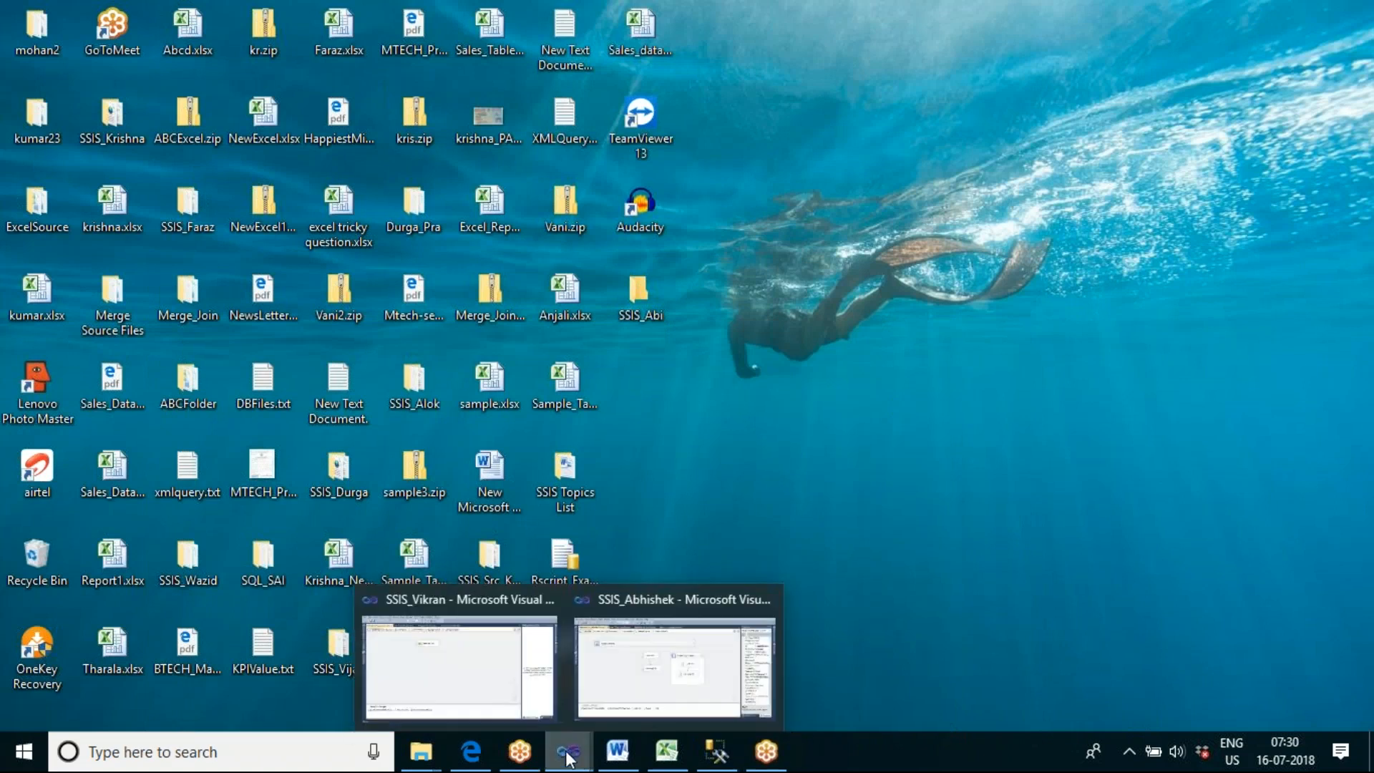
pyautogui.click(629, 694)
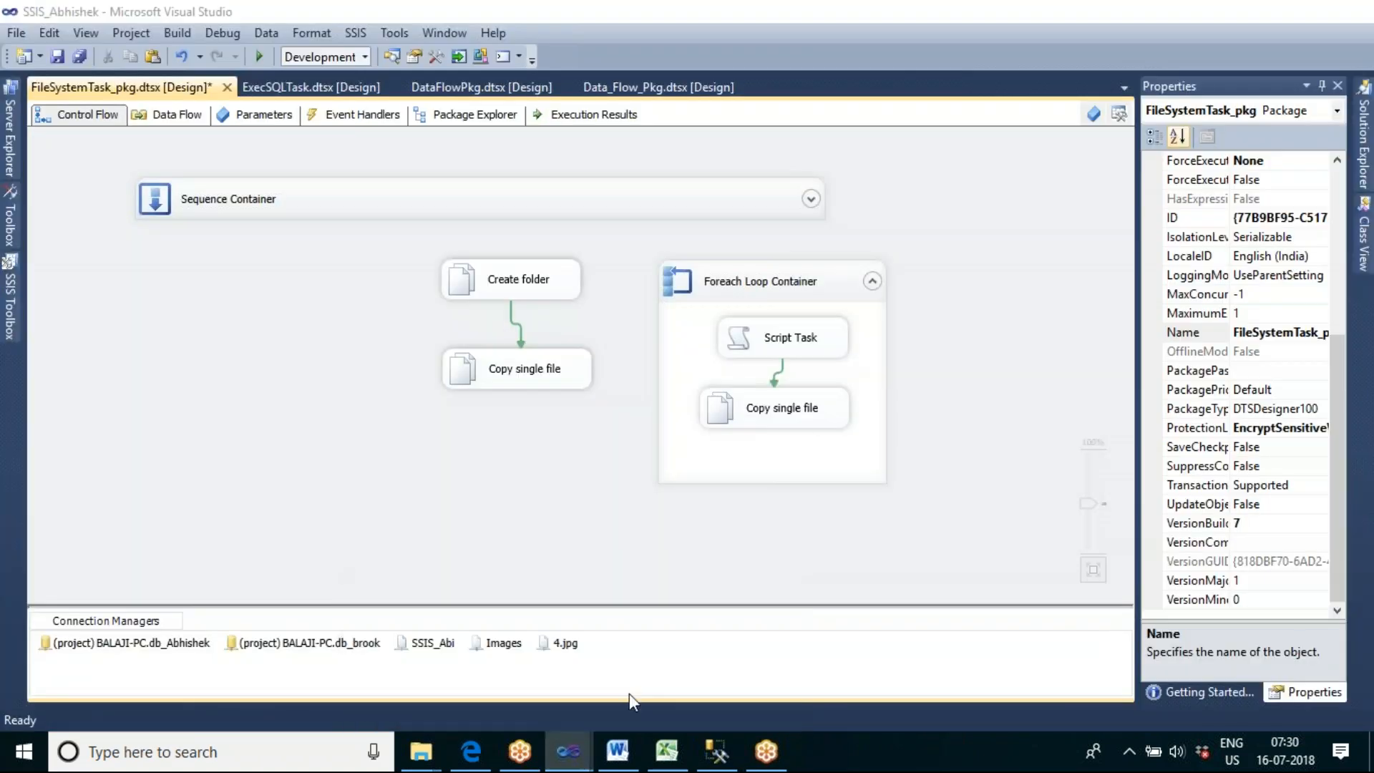
pyautogui.click(792, 421)
pyautogui.doubleClick(793, 422)
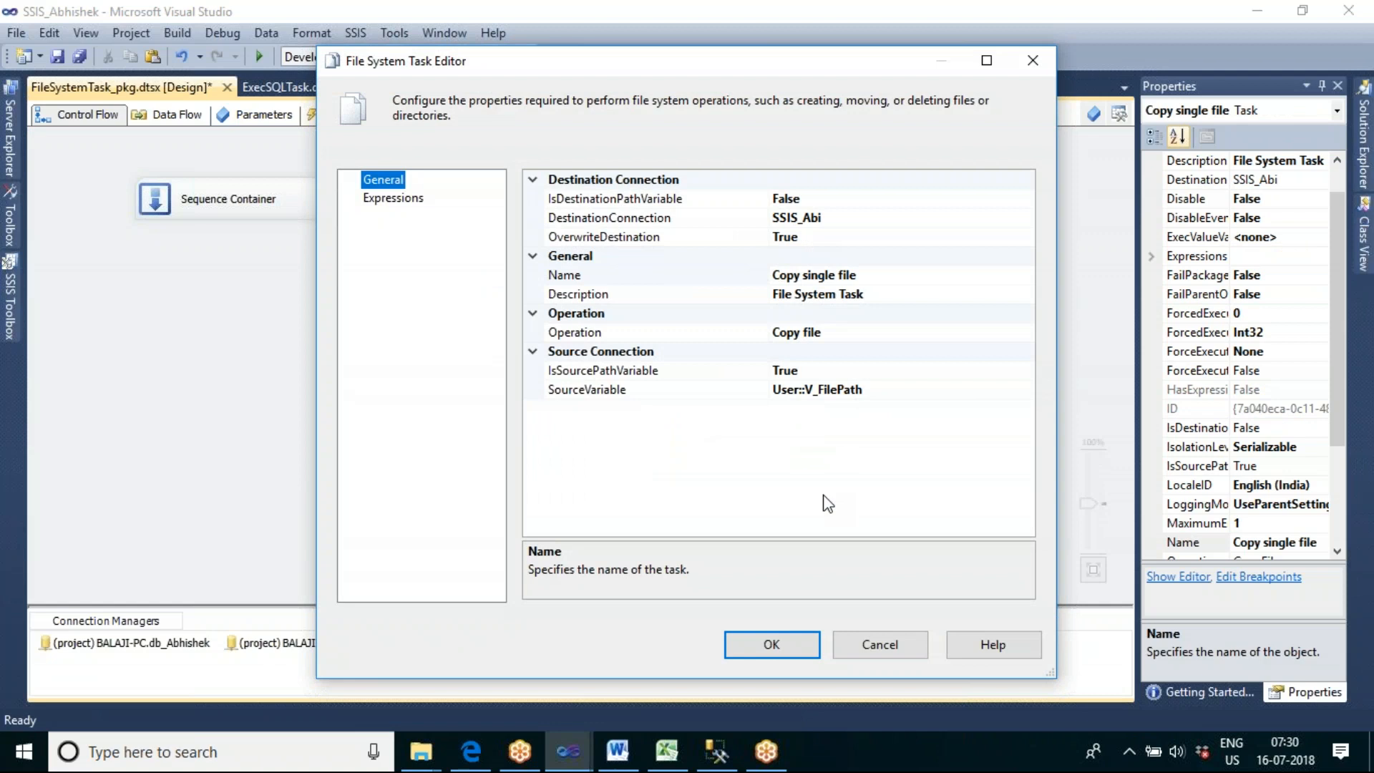
pyautogui.click(772, 646)
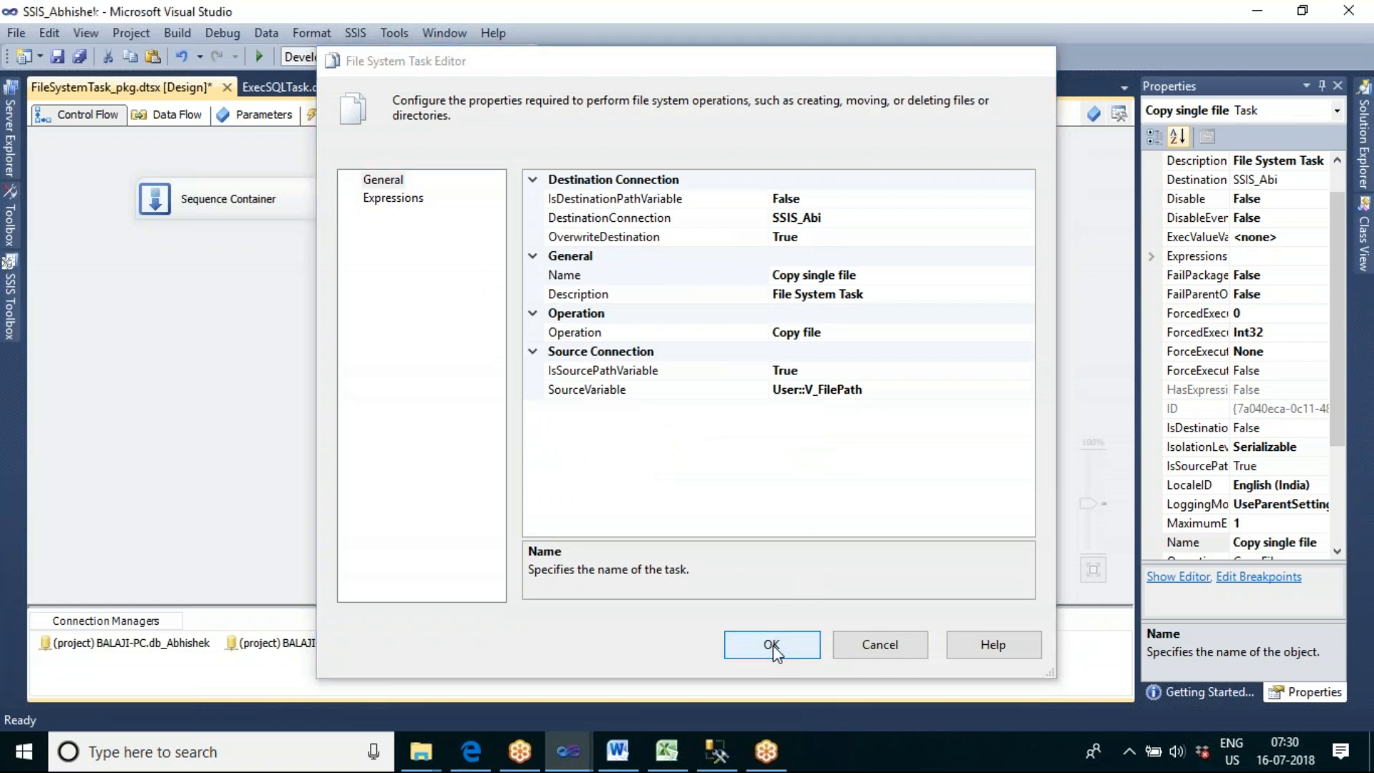
pyautogui.click(830, 542)
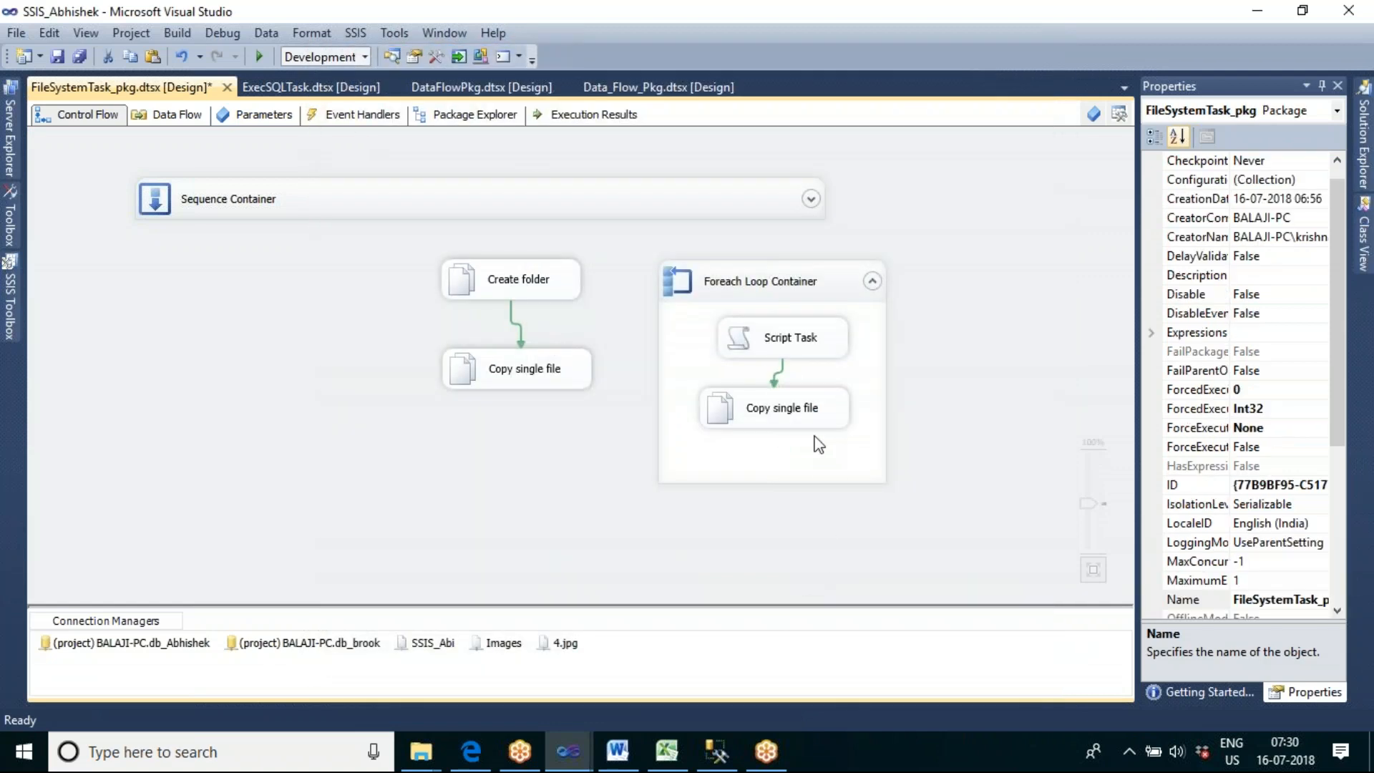
# In the Script Task's settings, select User::V_FilePath as its read-only variable
pyautogui.doubleClick(776, 342)
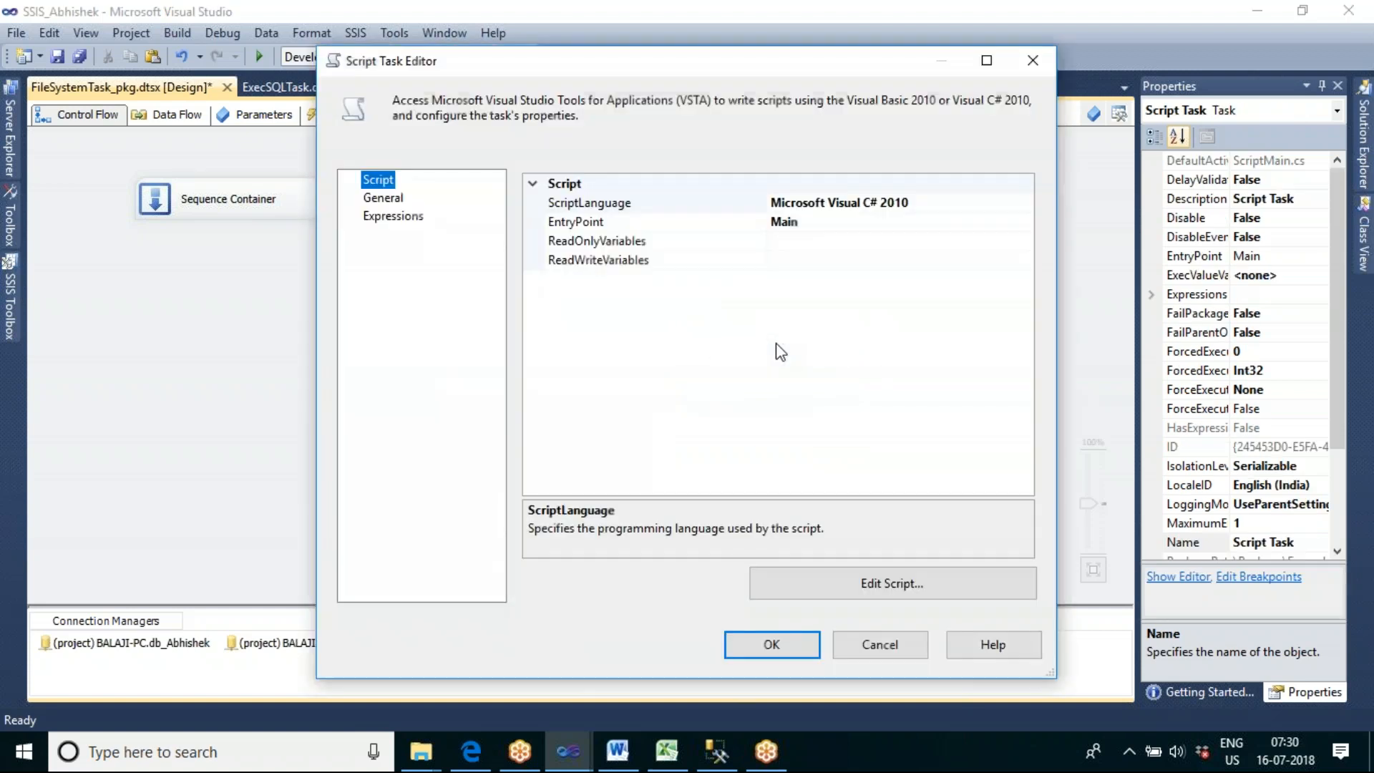
pyautogui.click(896, 240)
pyautogui.click(1024, 242)
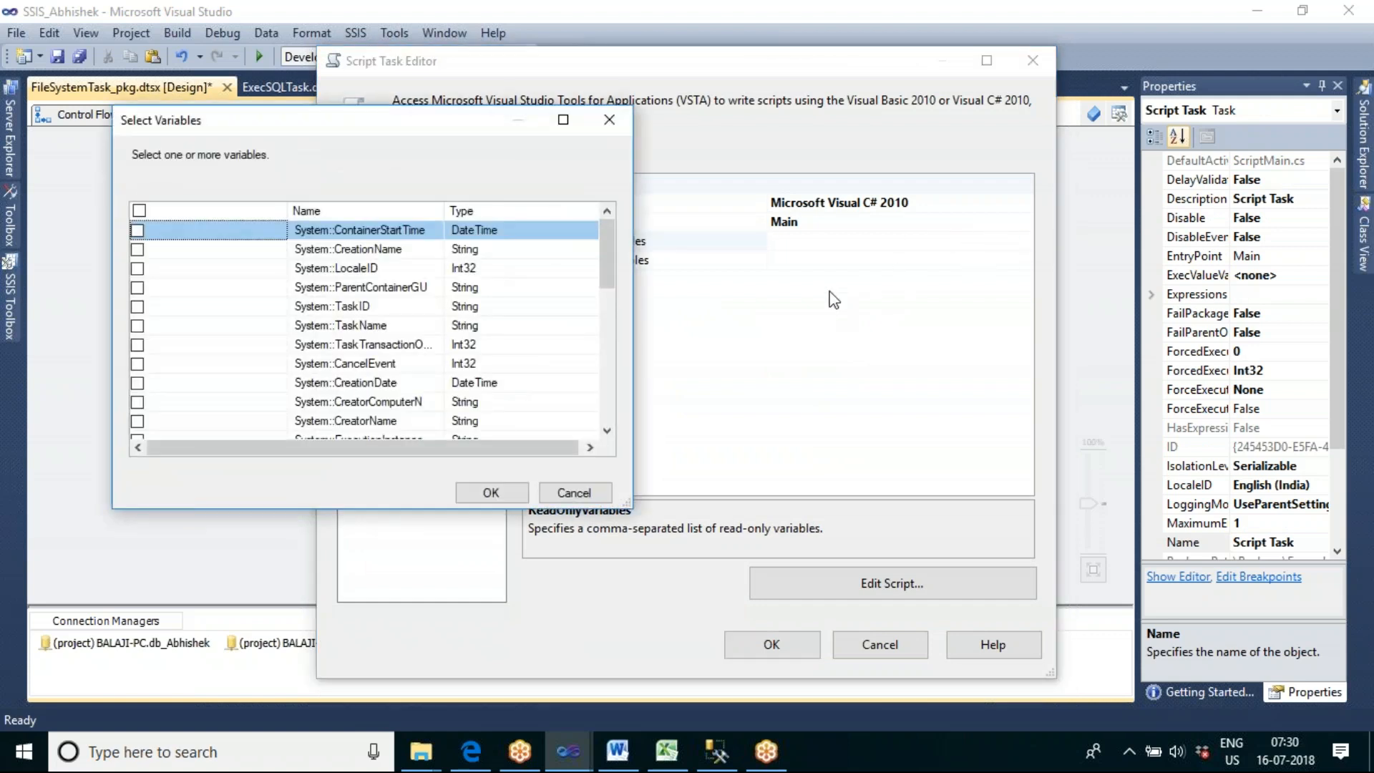
pyautogui.click(607, 340)
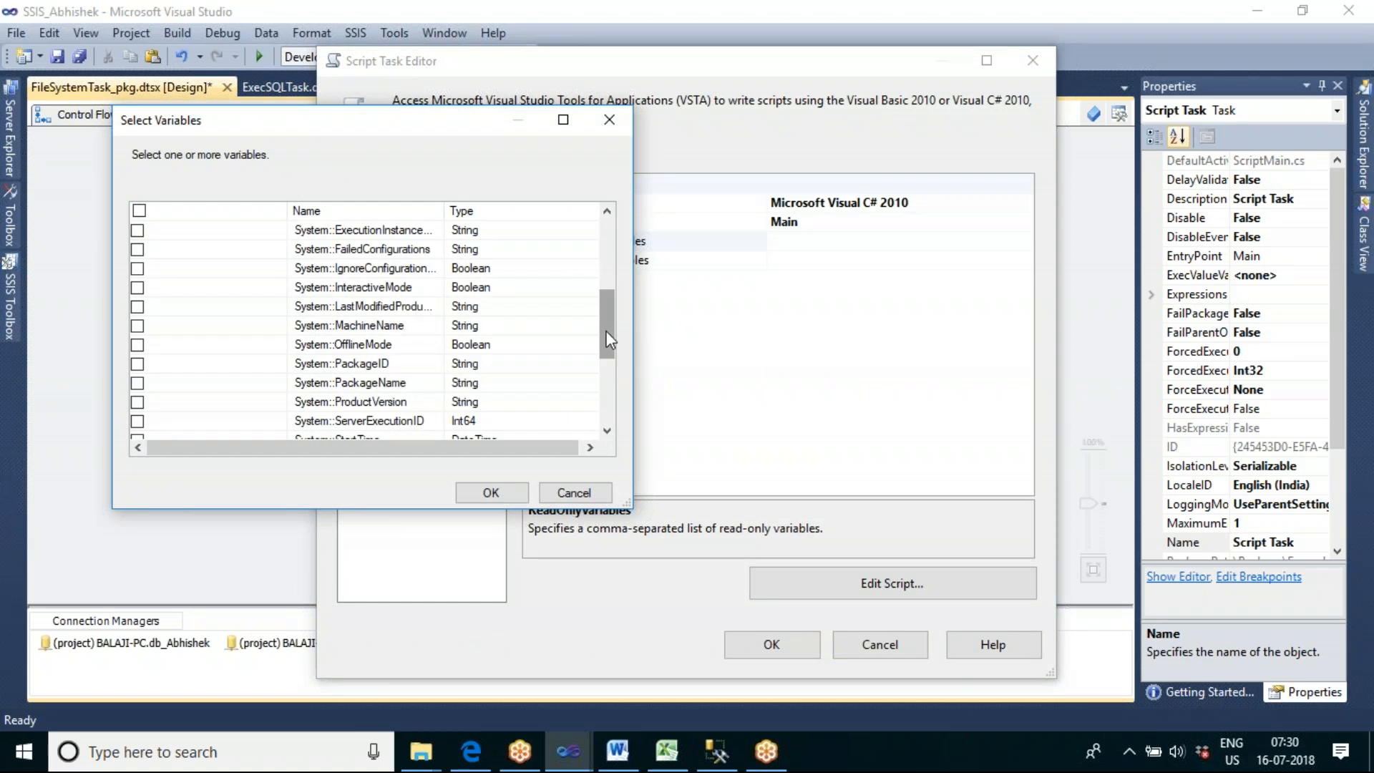
pyautogui.click(606, 400)
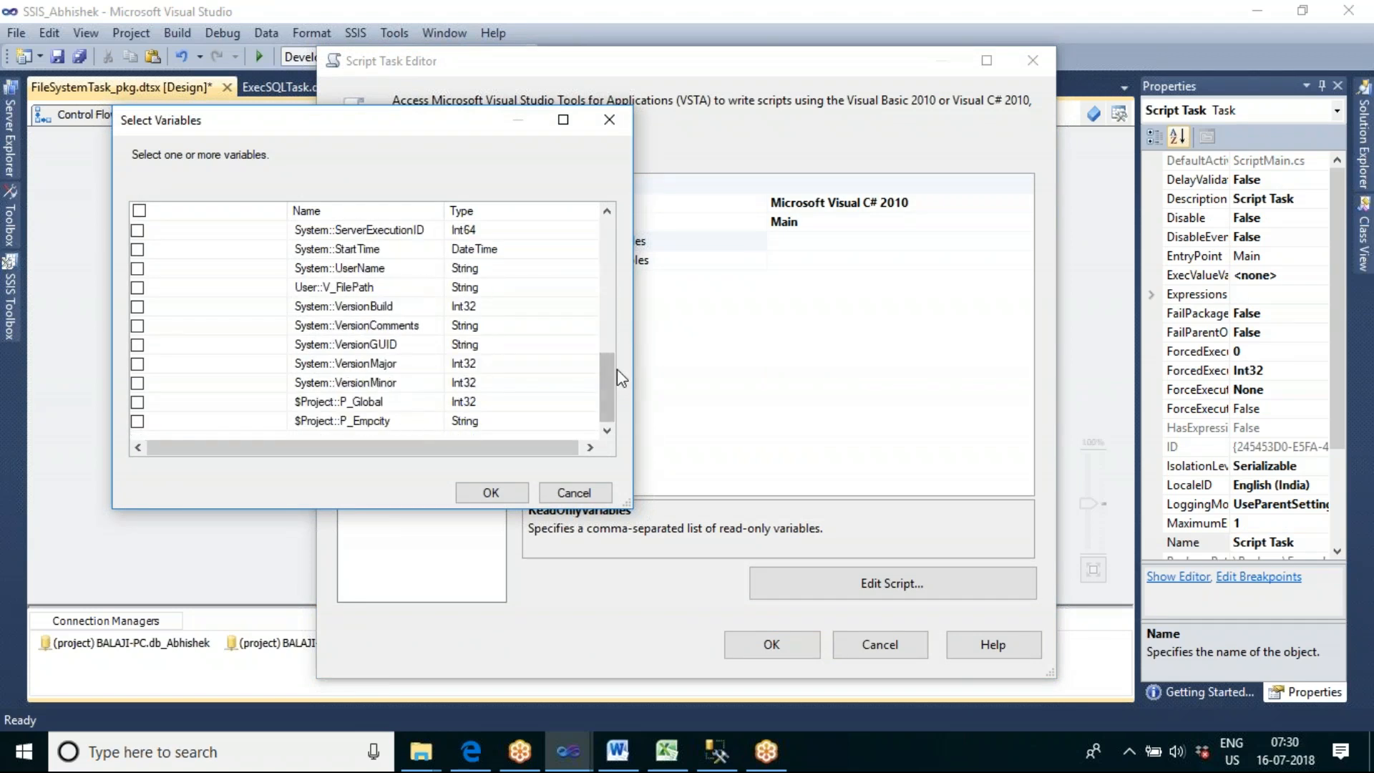
pyautogui.click(137, 288)
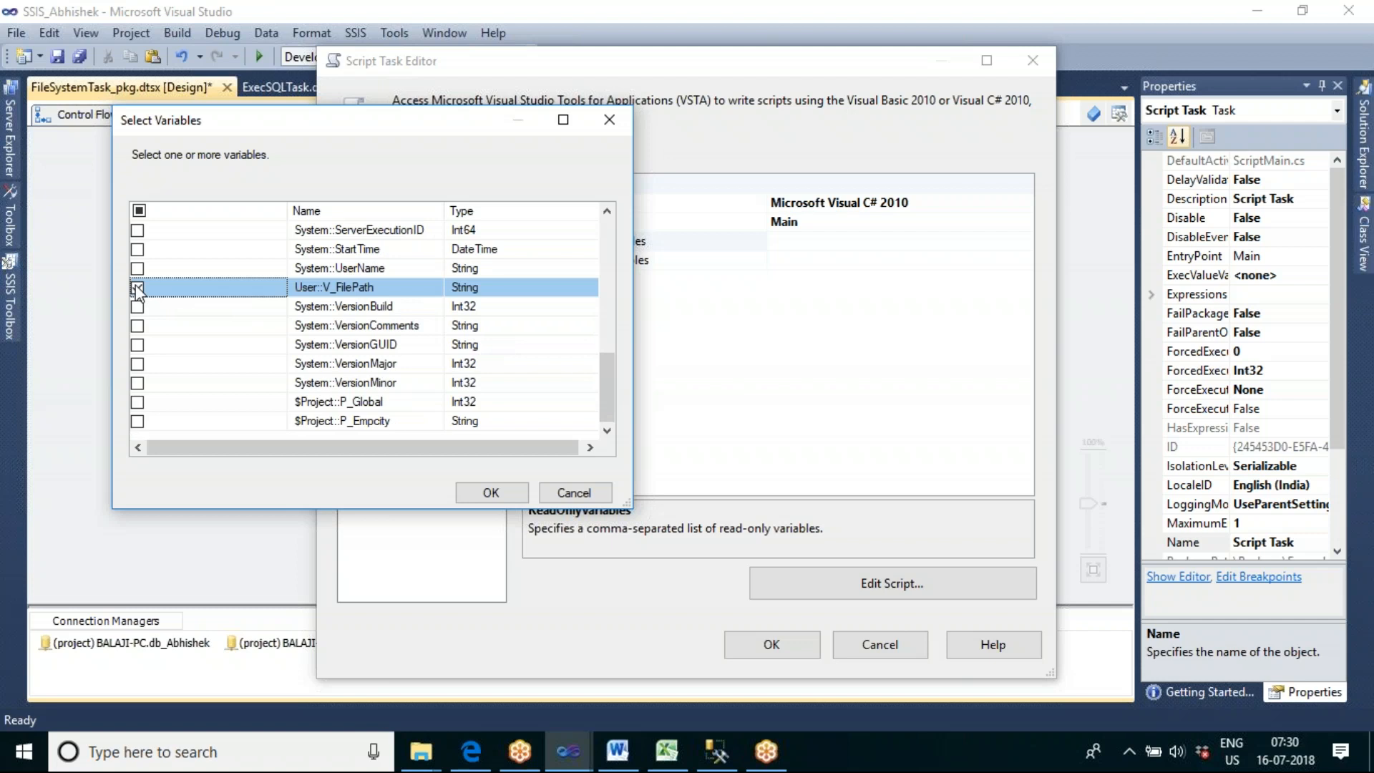
pyautogui.click(489, 493)
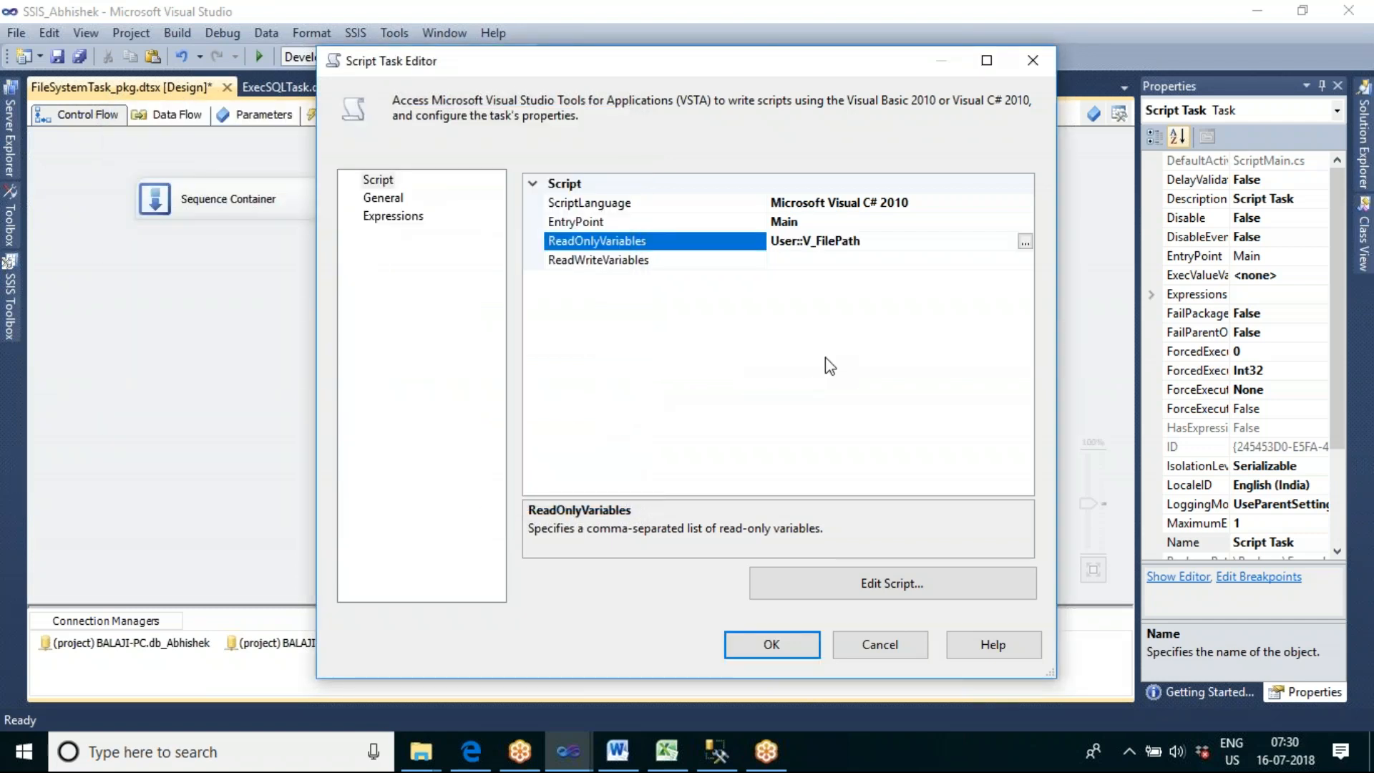
# Choose Microsoft Visual C# 2010 as the script language and open the task's script for editing
pyautogui.click(987, 204)
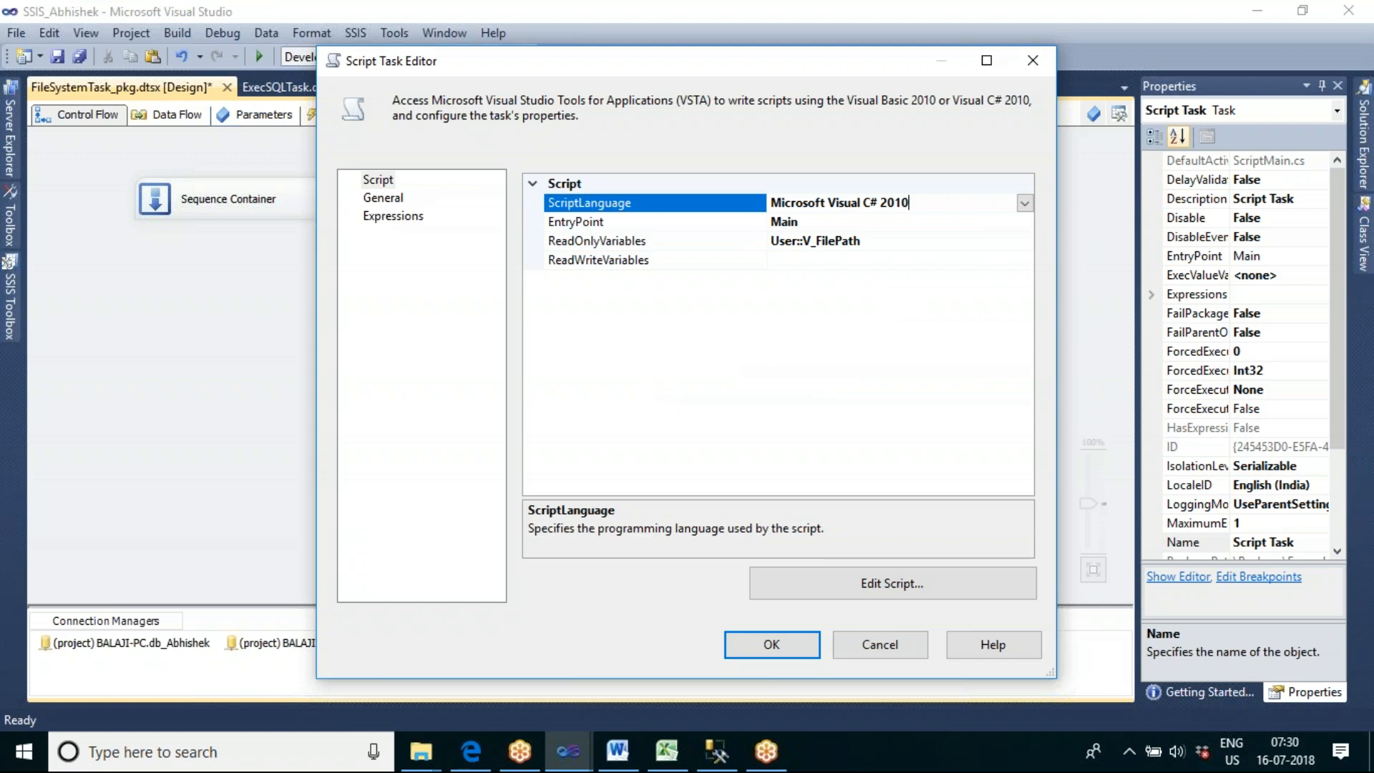
pyautogui.click(1025, 204)
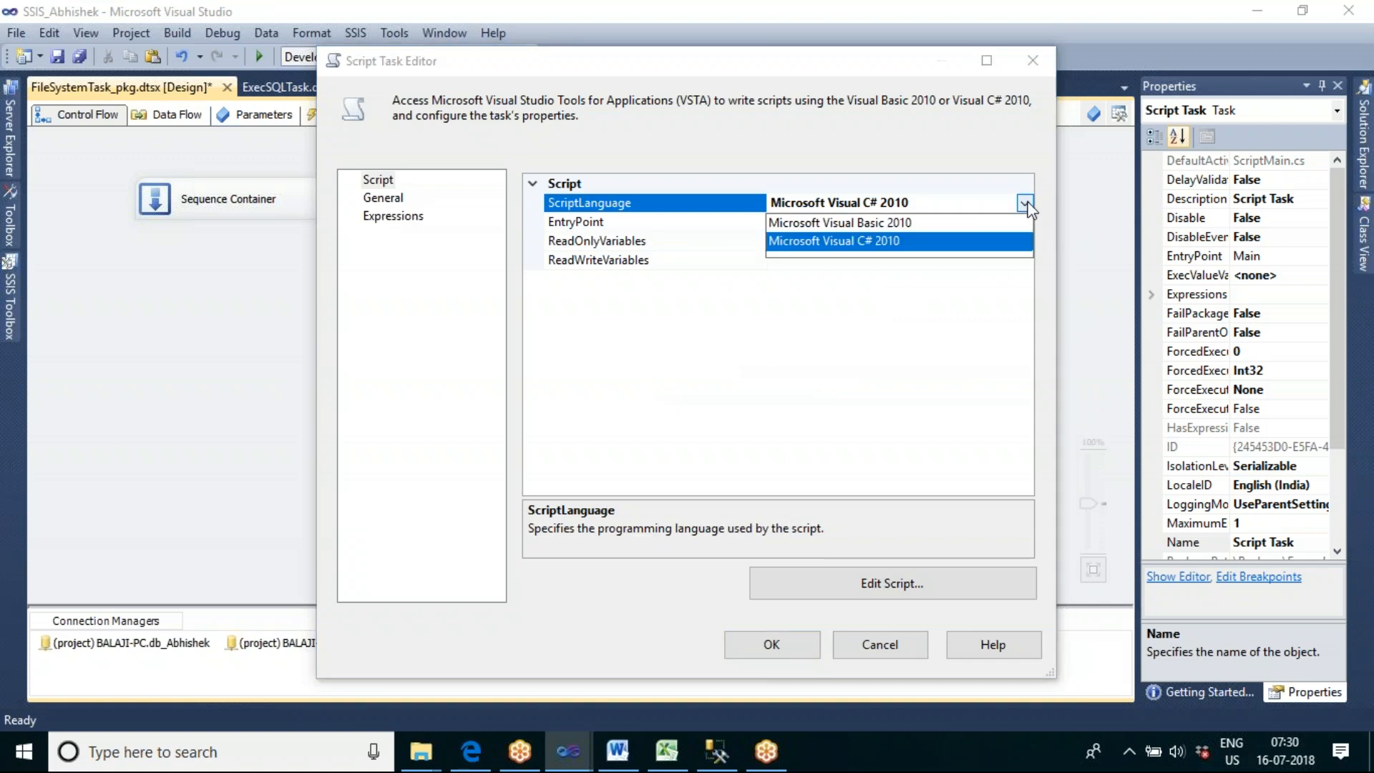
pyautogui.click(991, 242)
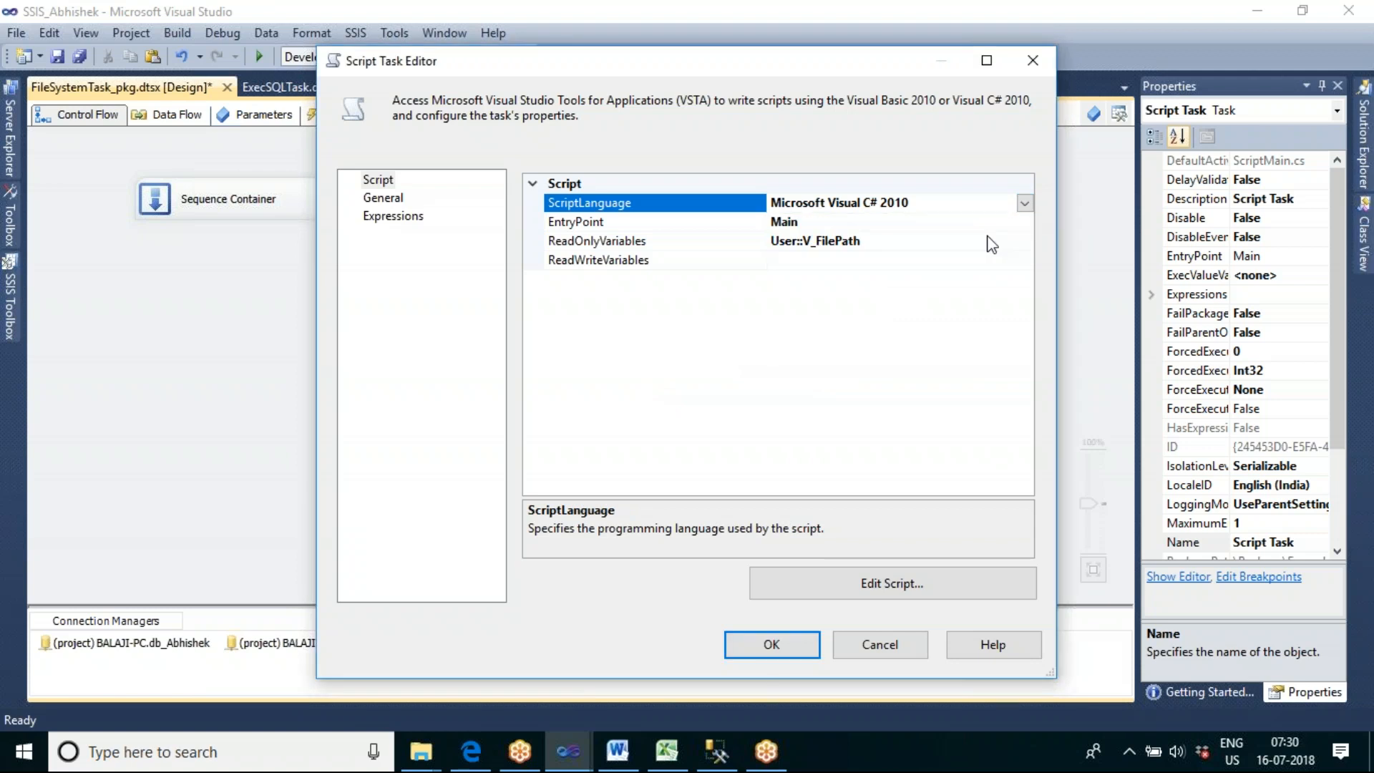
pyautogui.click(844, 589)
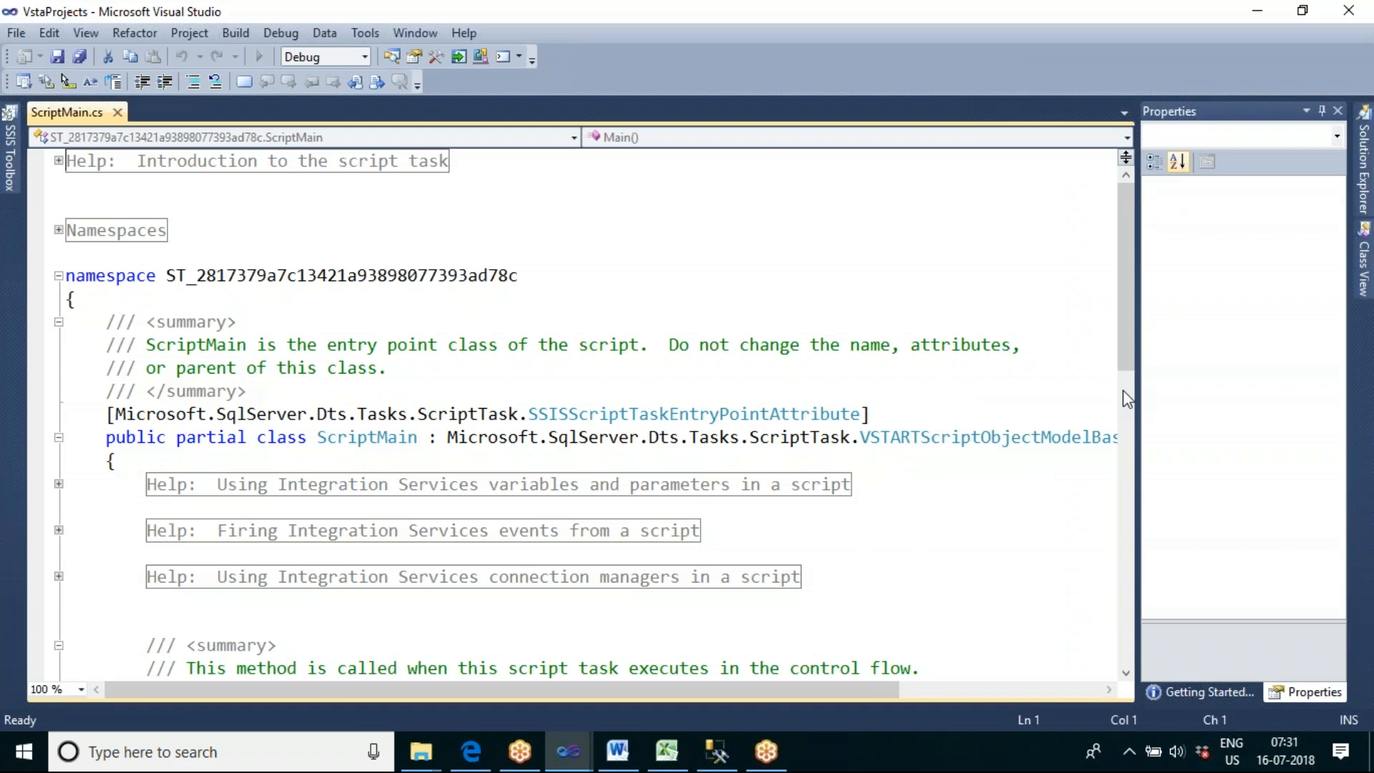
# In Main(), start a MessageBox.Show statement on a new line below the Dts.TaskResult assignment
pyautogui.moveTo(1125, 316); pyautogui.dragTo(1127, 428)
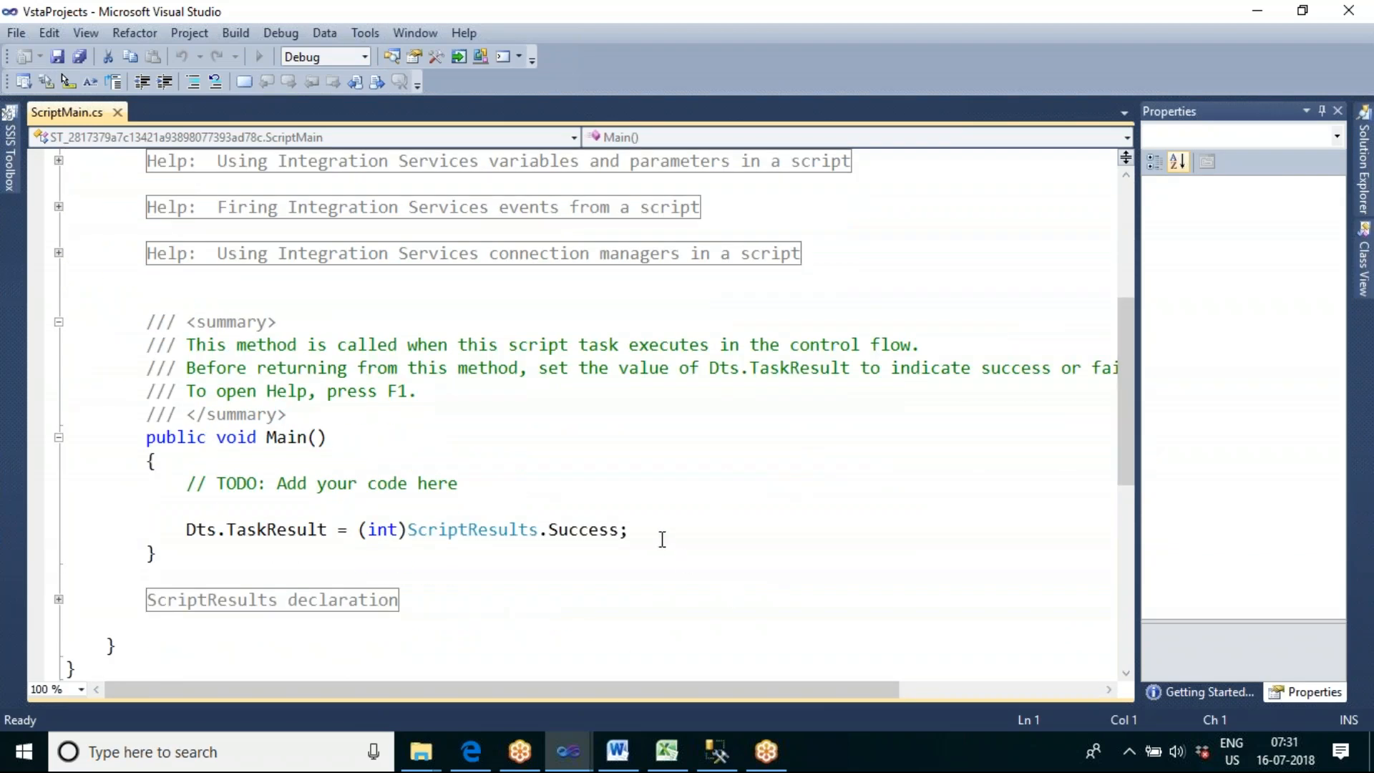
pyautogui.click(649, 531)
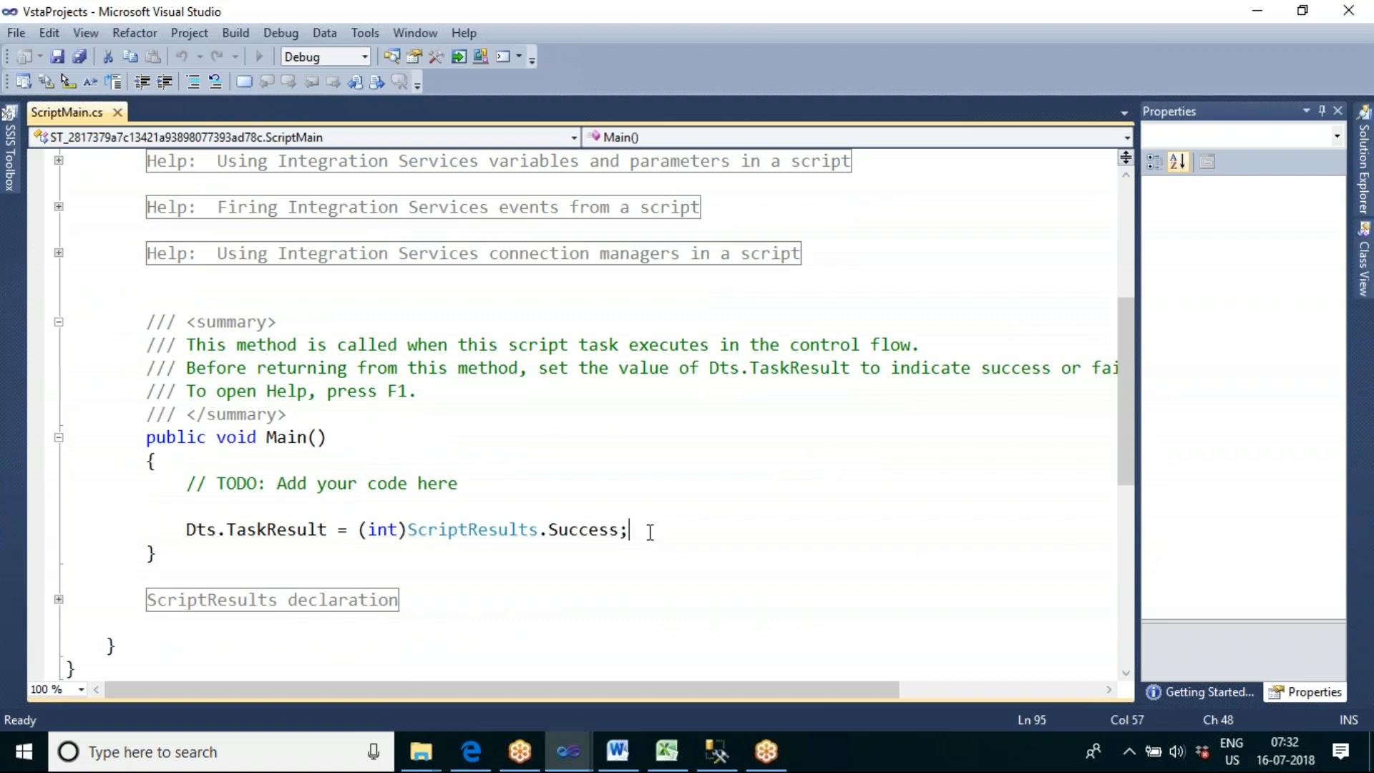
pyautogui.press('Return')
pyautogui.write('mesa')
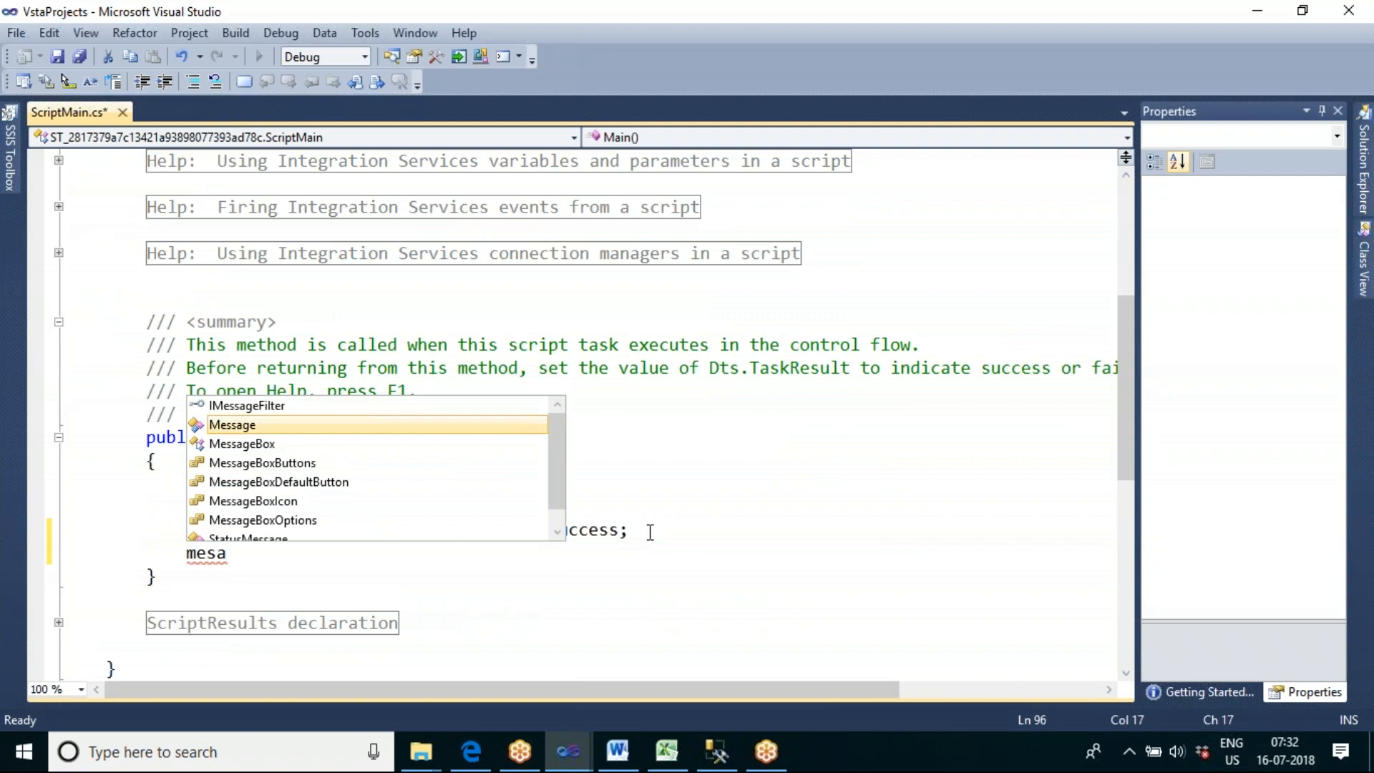
pyautogui.press('Tab')
pyautogui.write('Bo')
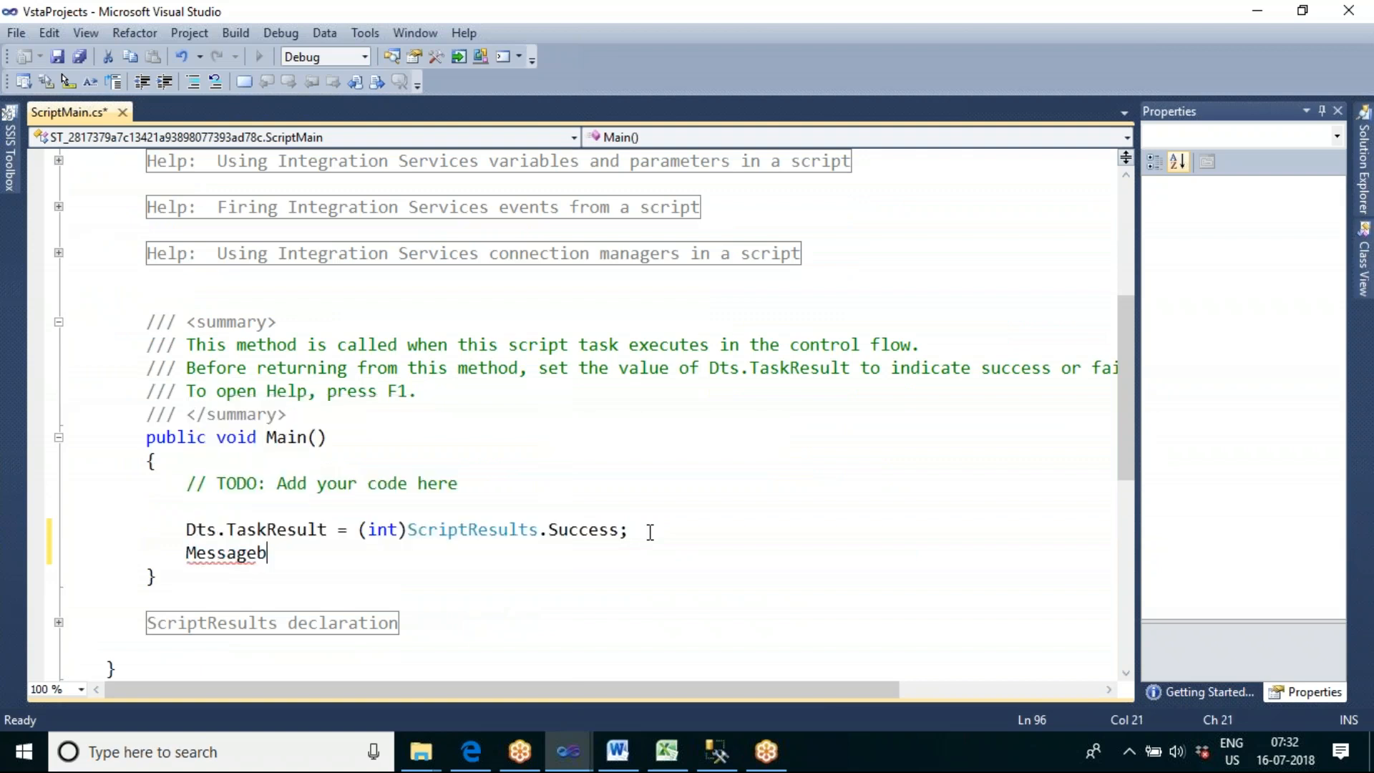
pyautogui.press('BackSpace')
pyautogui.press('BackSpace')
pyautogui.write('Box')
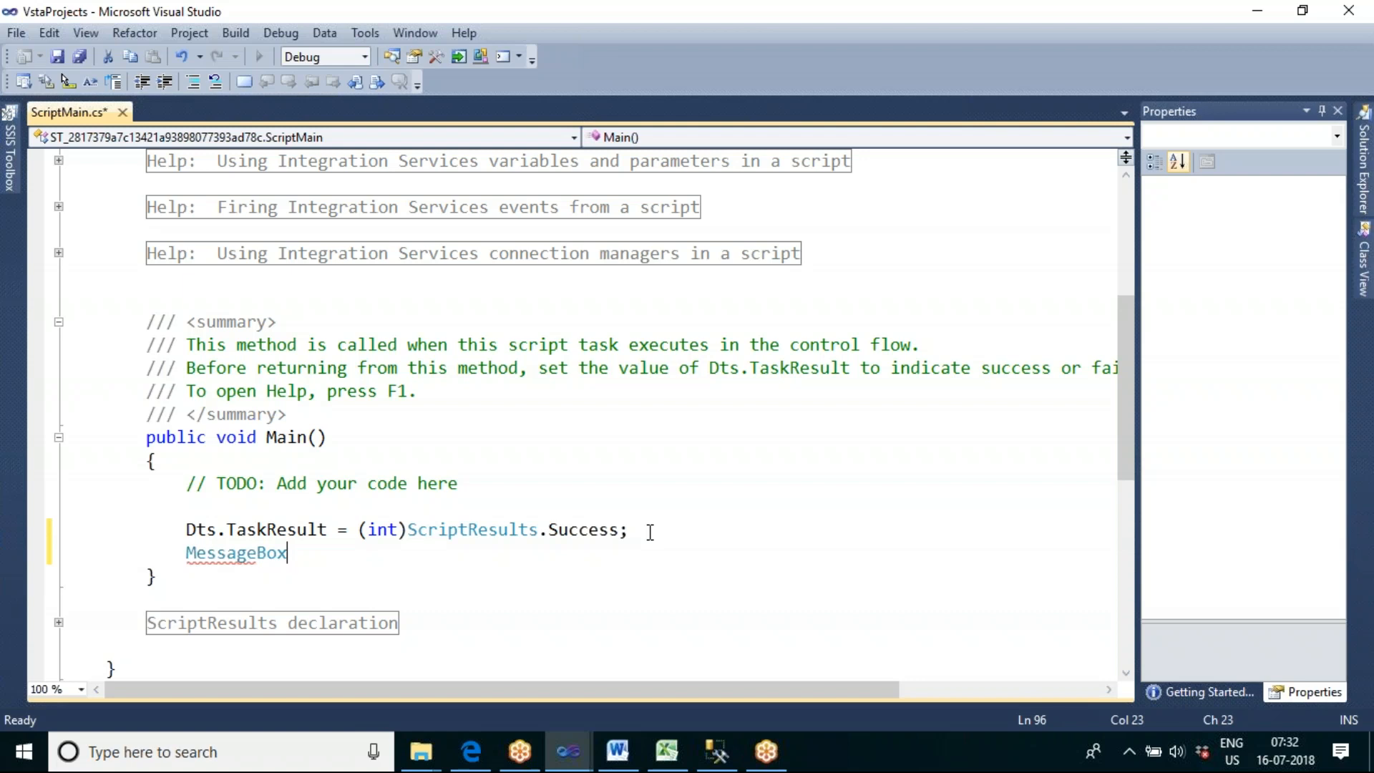
pyautogui.write('.s')
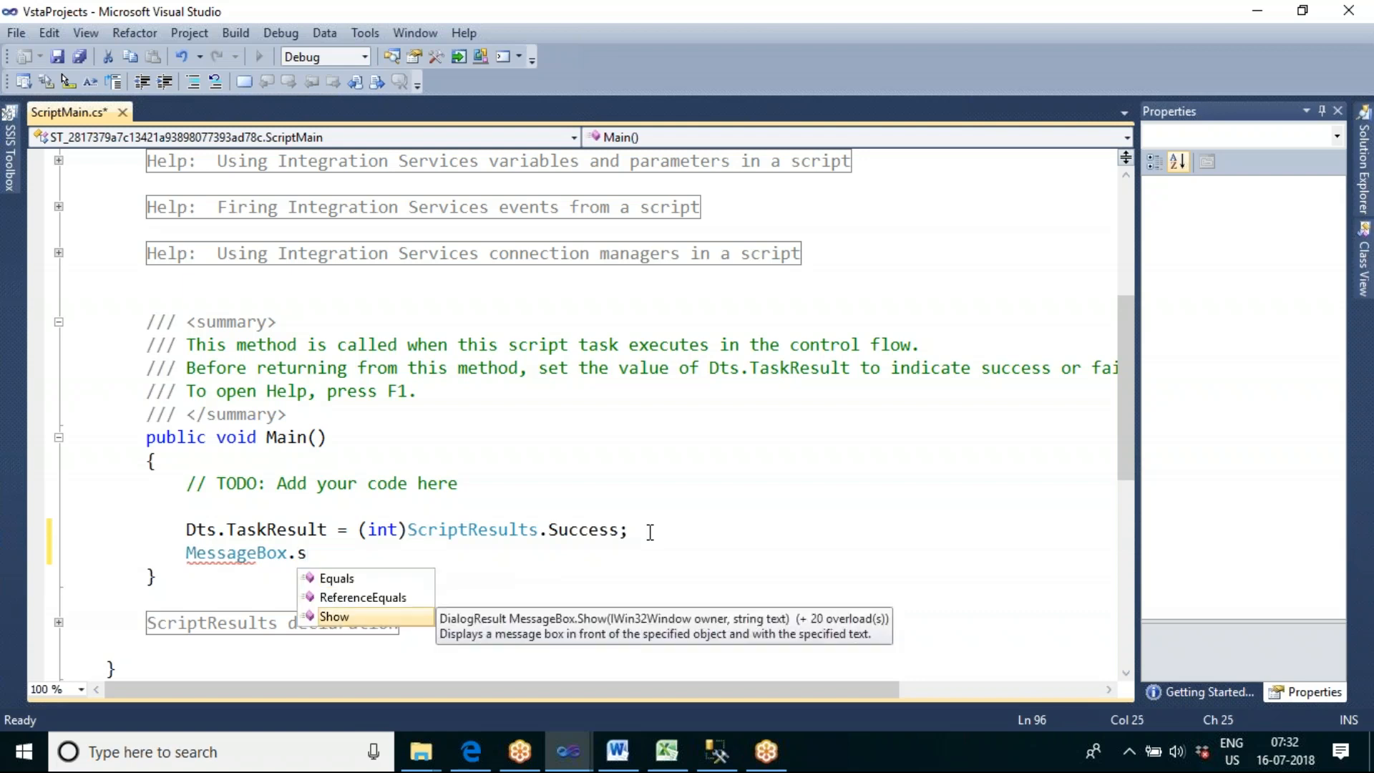
pyautogui.press('Tab')
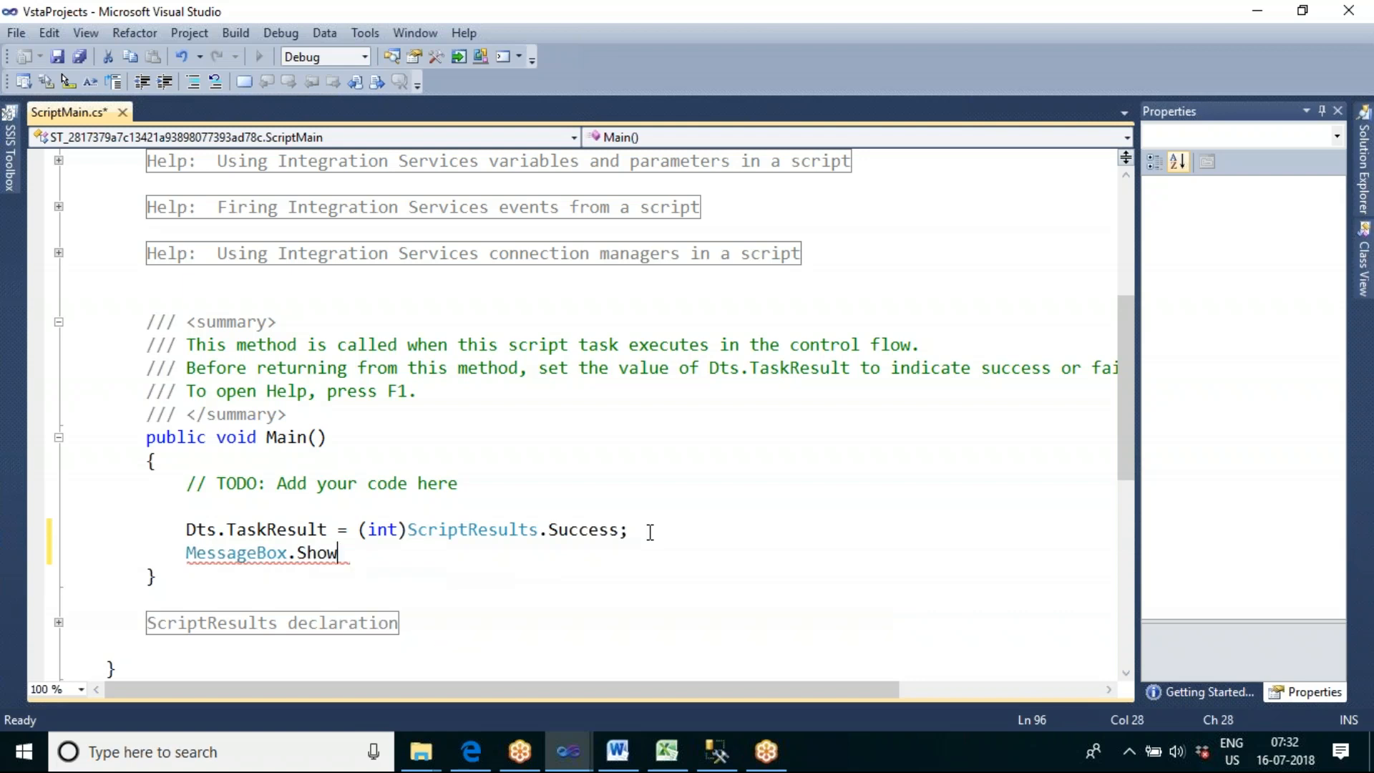
# Give the MessageBox.Show call the argument Dts.Variables[""], leaving the cursor between the quotes for the variable name
pyautogui.write('()')
pyautogui.press('Left')
pyautogui.write('Dts.')
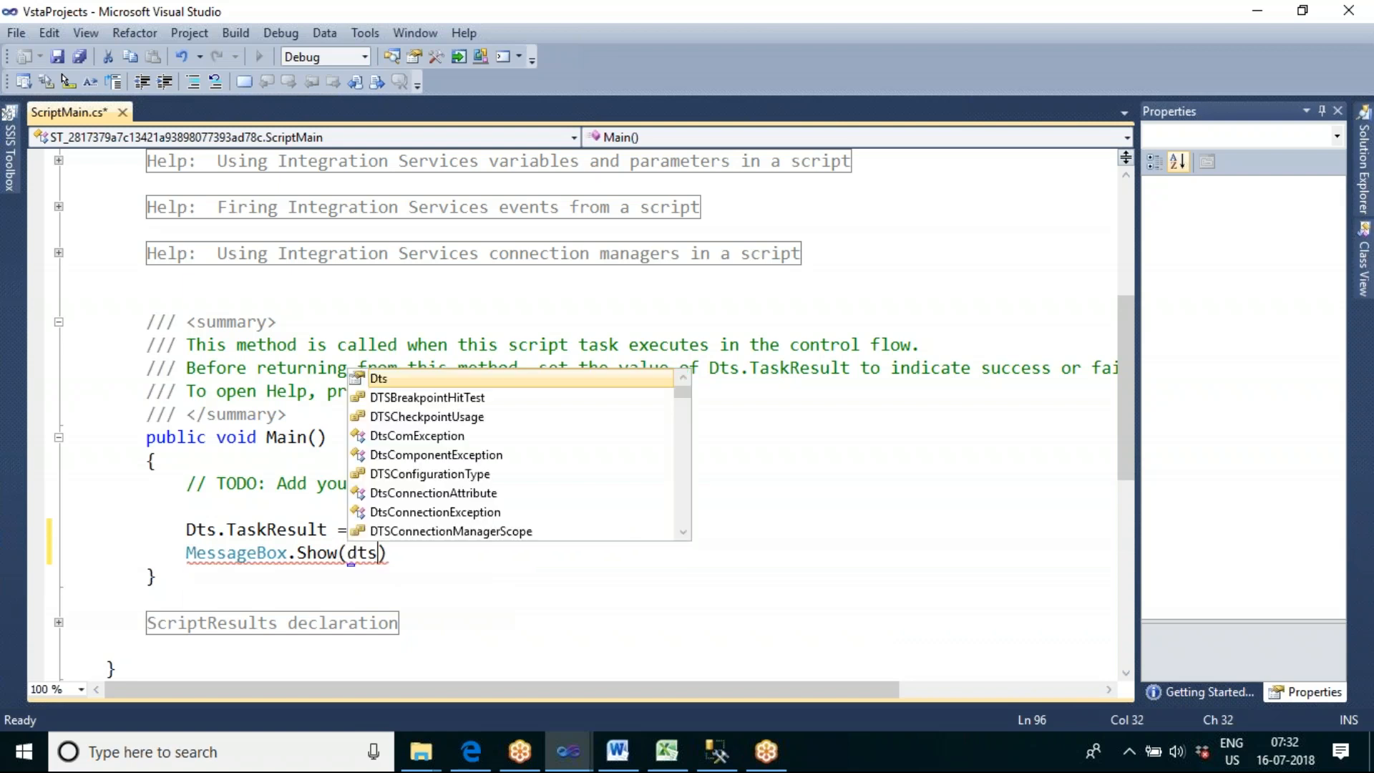
pyautogui.write('v')
pyautogui.press('Down')
pyautogui.press('Tab')
pyautogui.write('[]')
pyautogui.press('Left')
pyautogui.write('""')
pyautogui.press('Left')
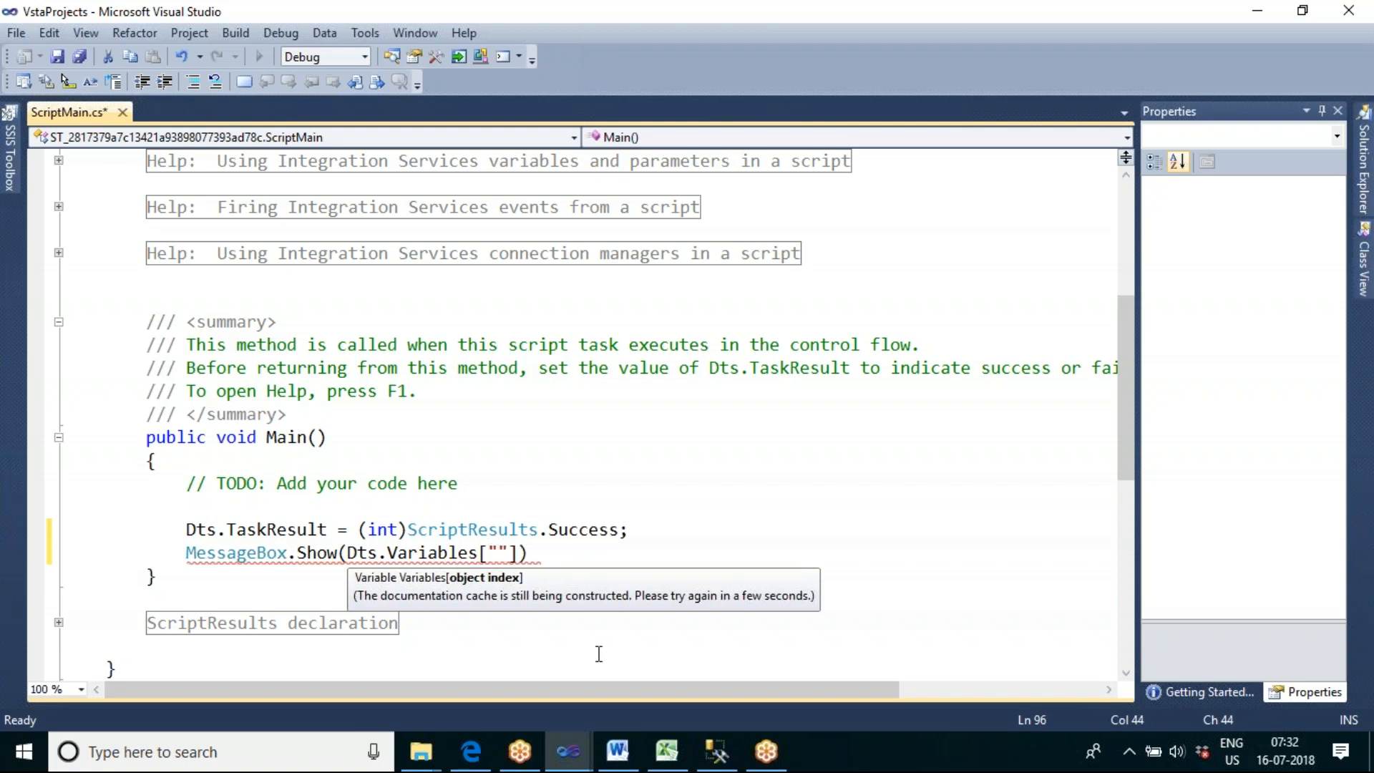
# Copy the read-only variable name User::V_FilePath from the Script Task's settings and insert it between the quotes in Dts.Variables[""]
pyautogui.moveTo(570, 747)
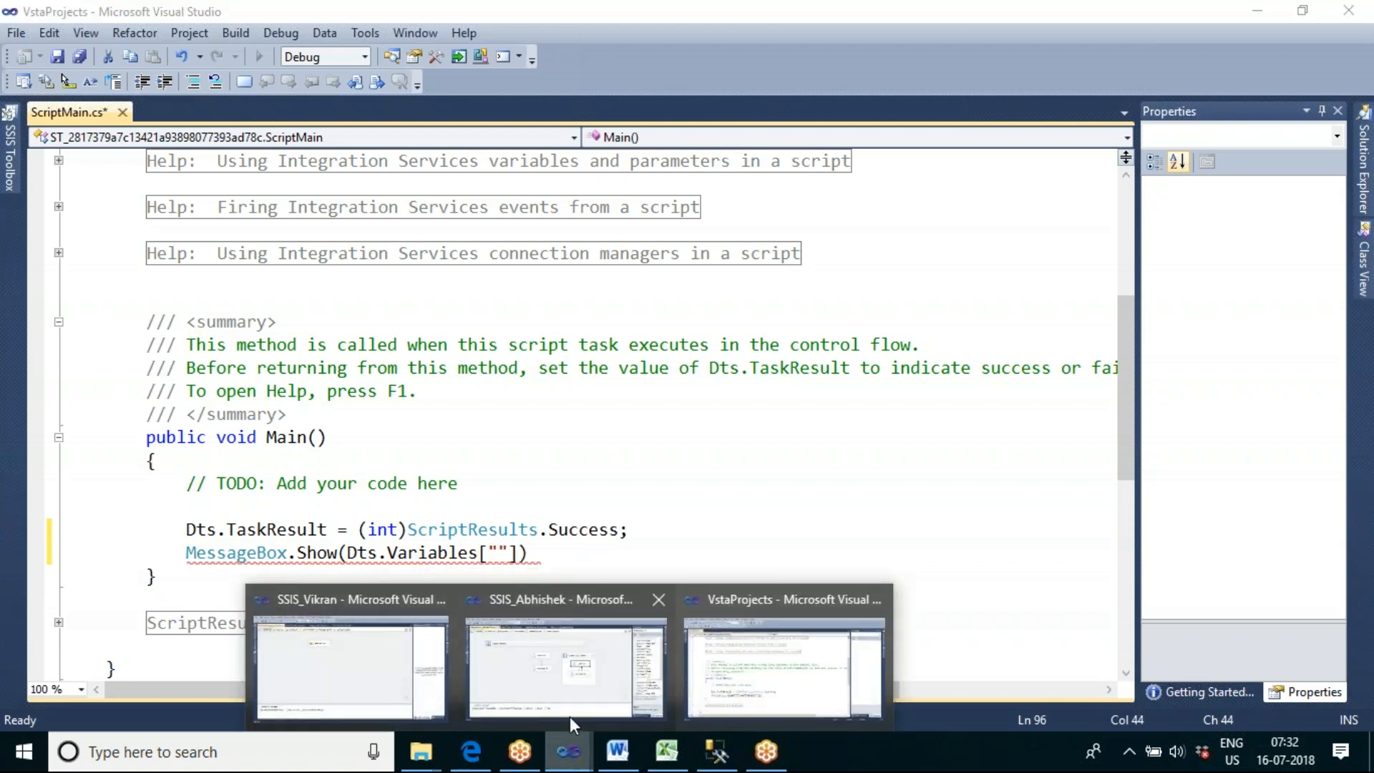
pyautogui.click(572, 654)
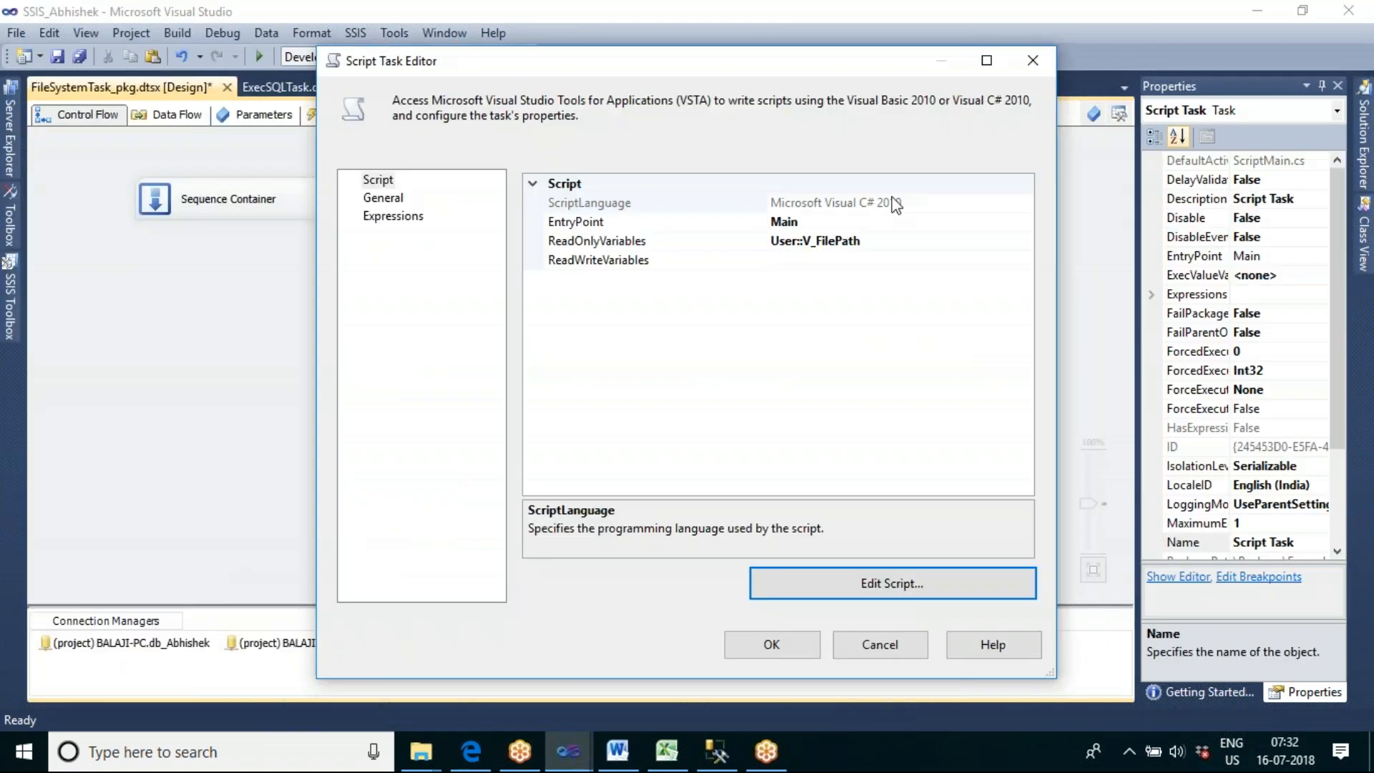
pyautogui.click(880, 242)
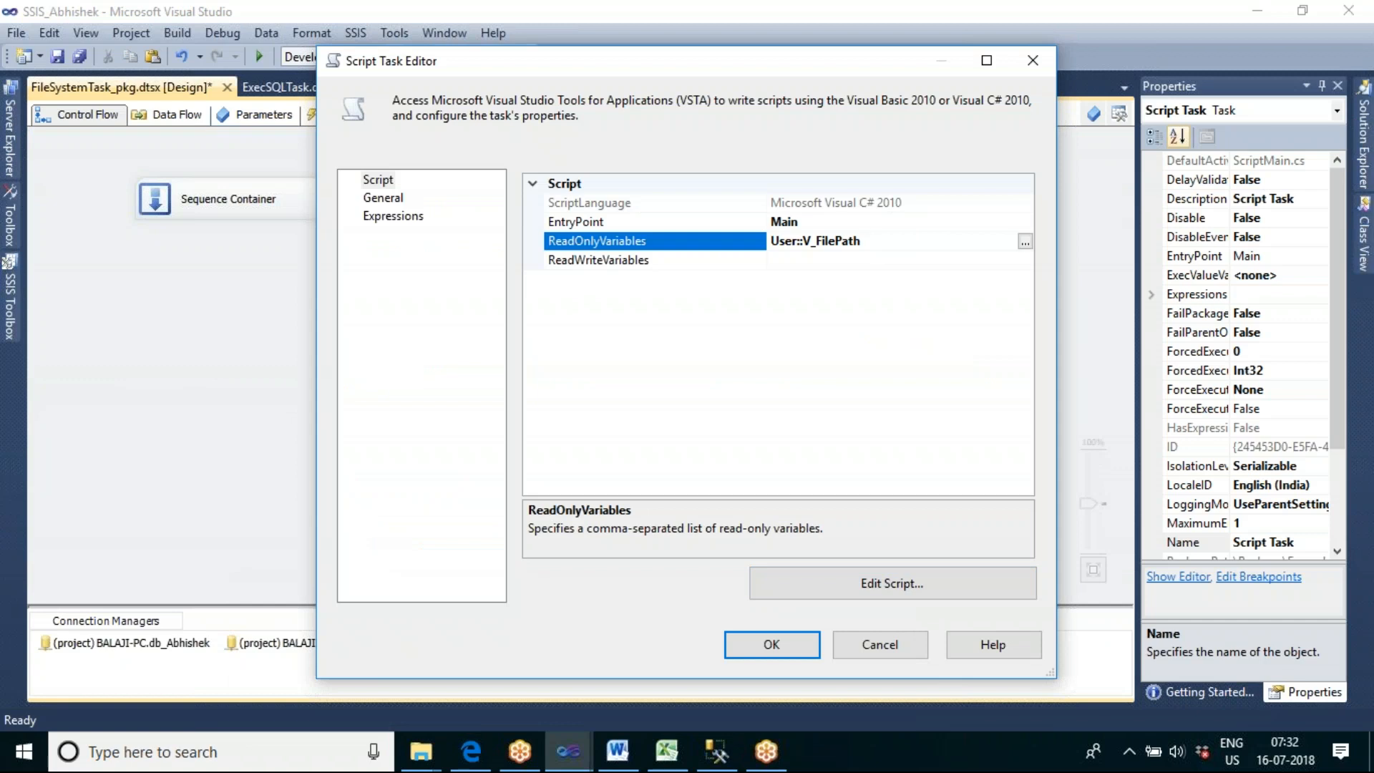
pyautogui.hotkey('ctrl', 'a')
pyautogui.hotkey('ctrl', 'c')
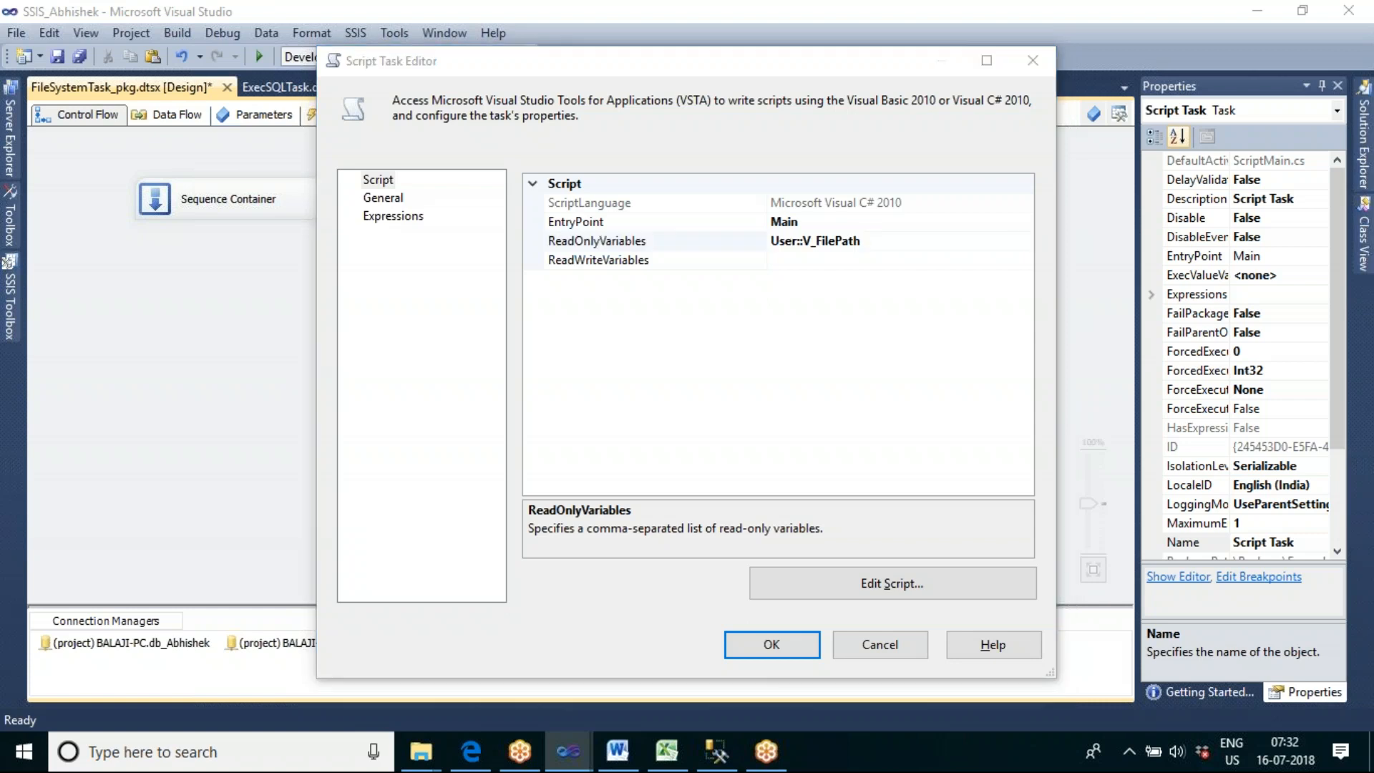
pyautogui.hotkey('alt', 'Tab')
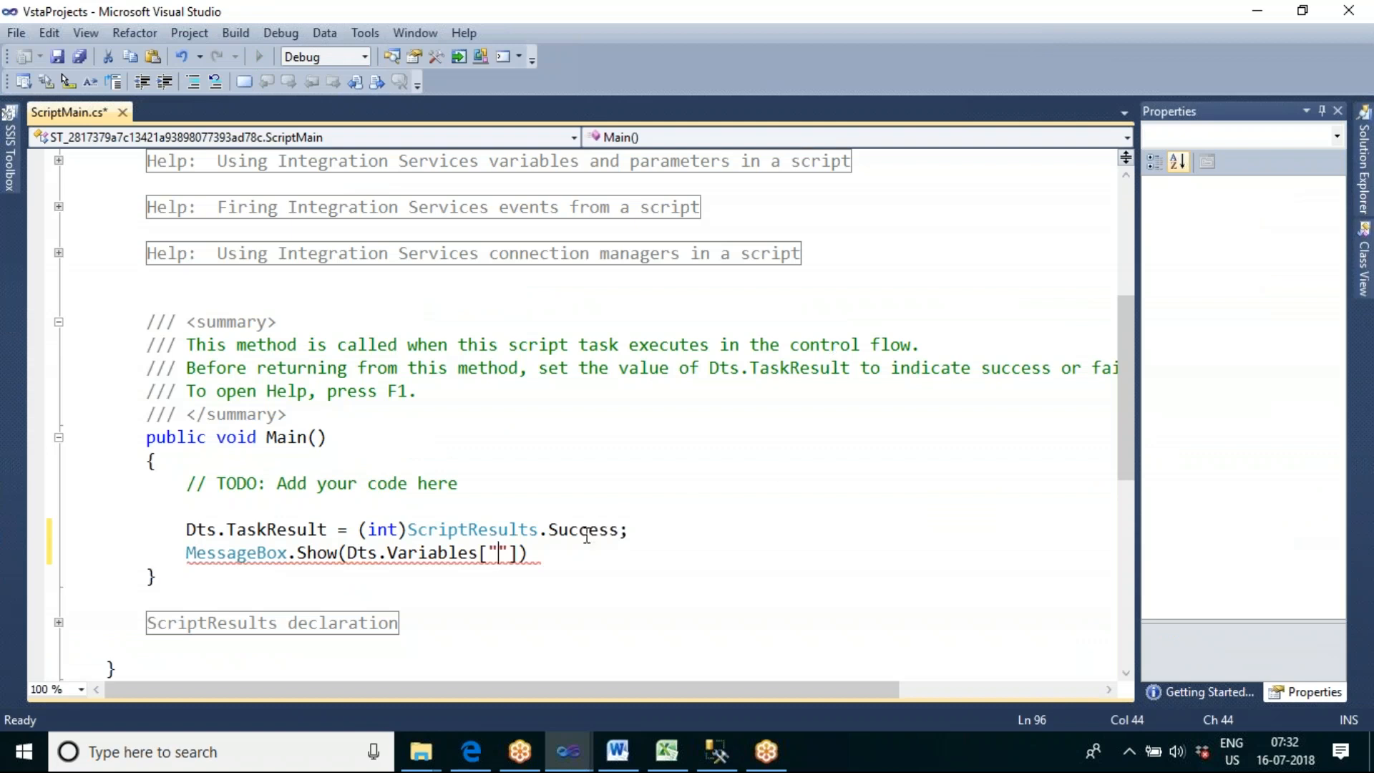
pyautogui.hotkey('ctrl', 'v')
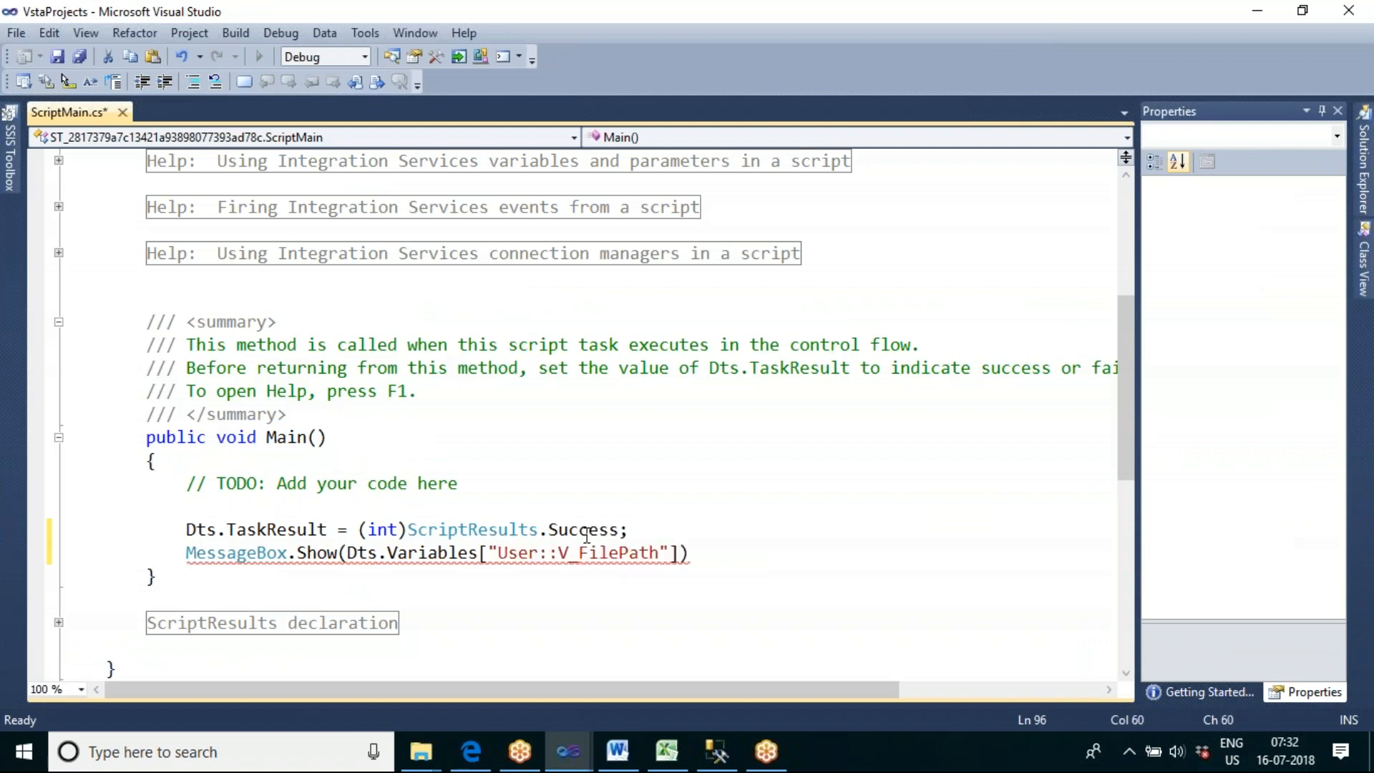
# Append .Value.ToString() to the Dts.Variables expression inside MessageBox.Show and end the statement with a semicolon
pyautogui.click(685, 552)
pyautogui.write(')')
pyautogui.press('Left')
pyautogui.write('.V')
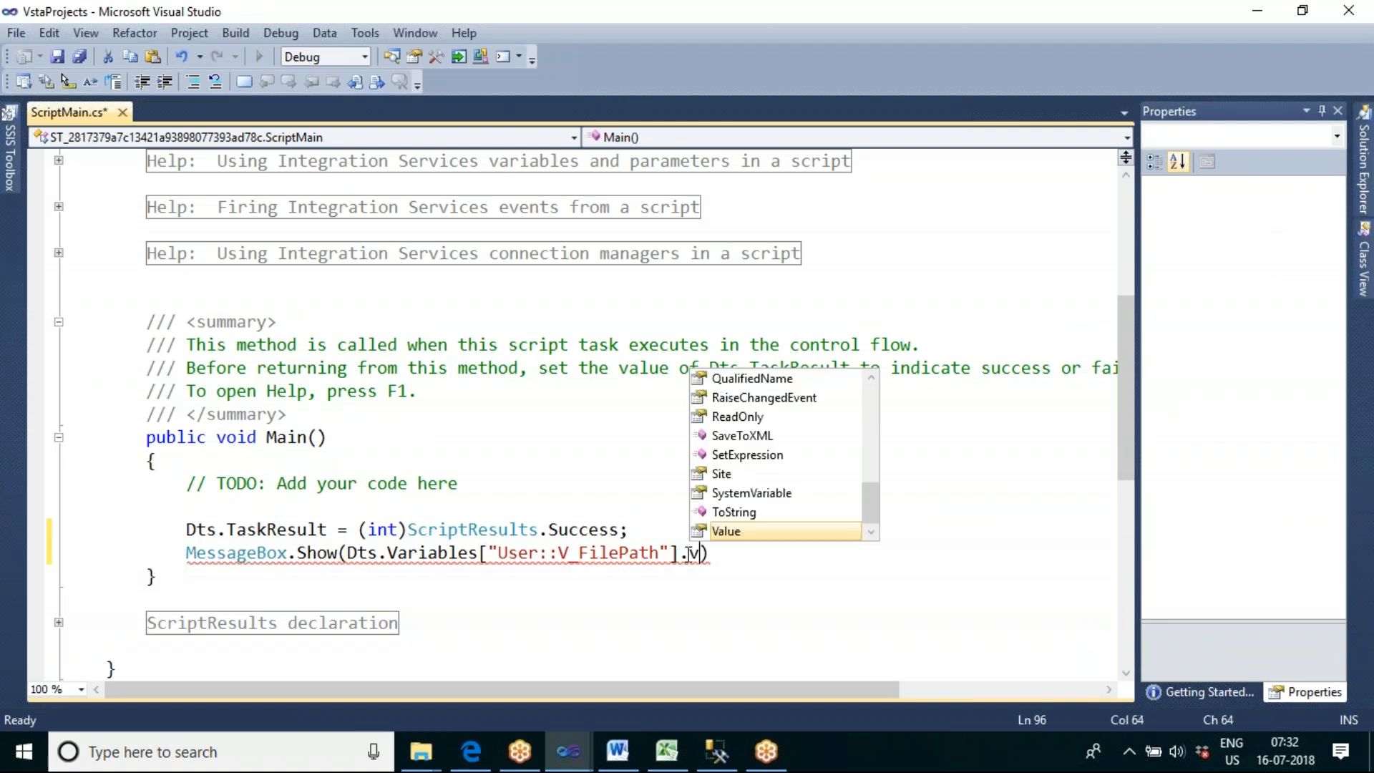
pyautogui.press('Tab')
pyautogui.write('.T')
pyautogui.press('Tab')
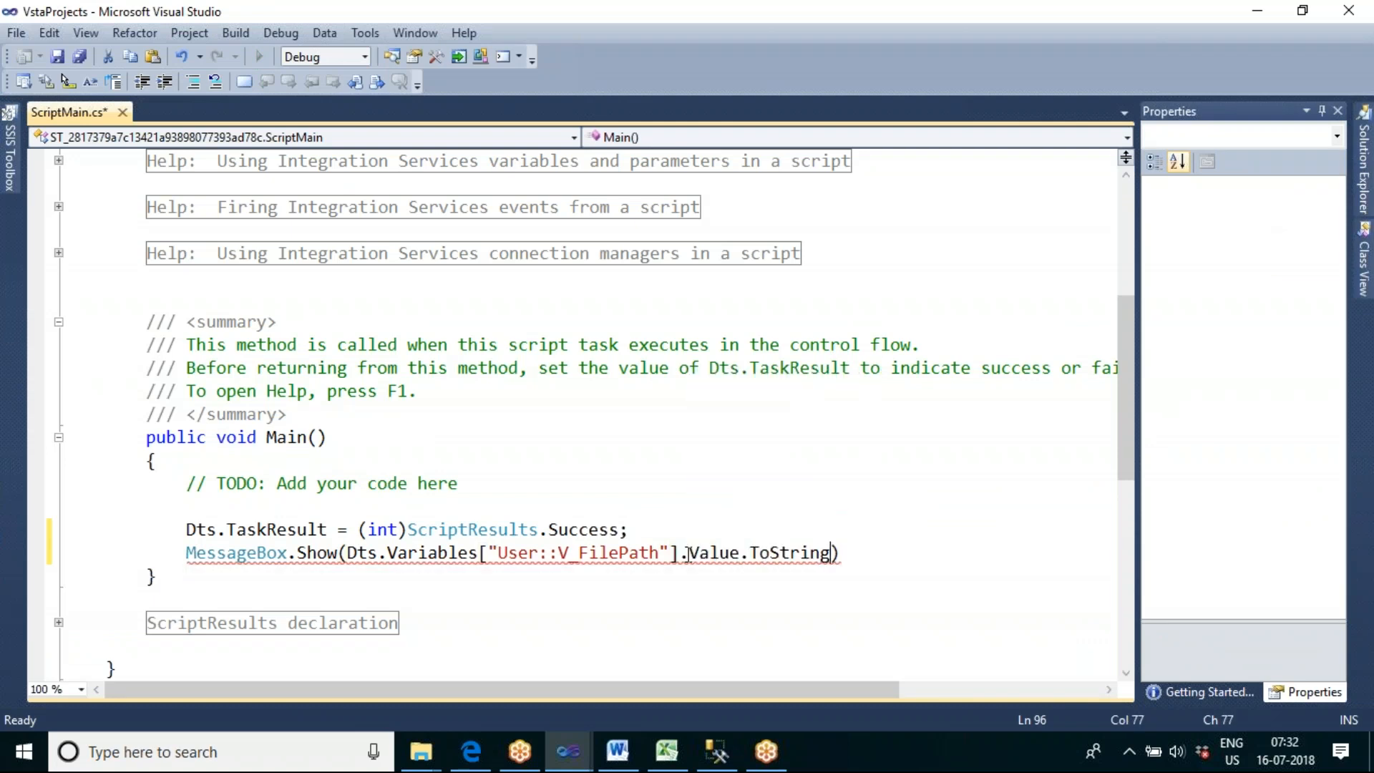
pyautogui.write('()')
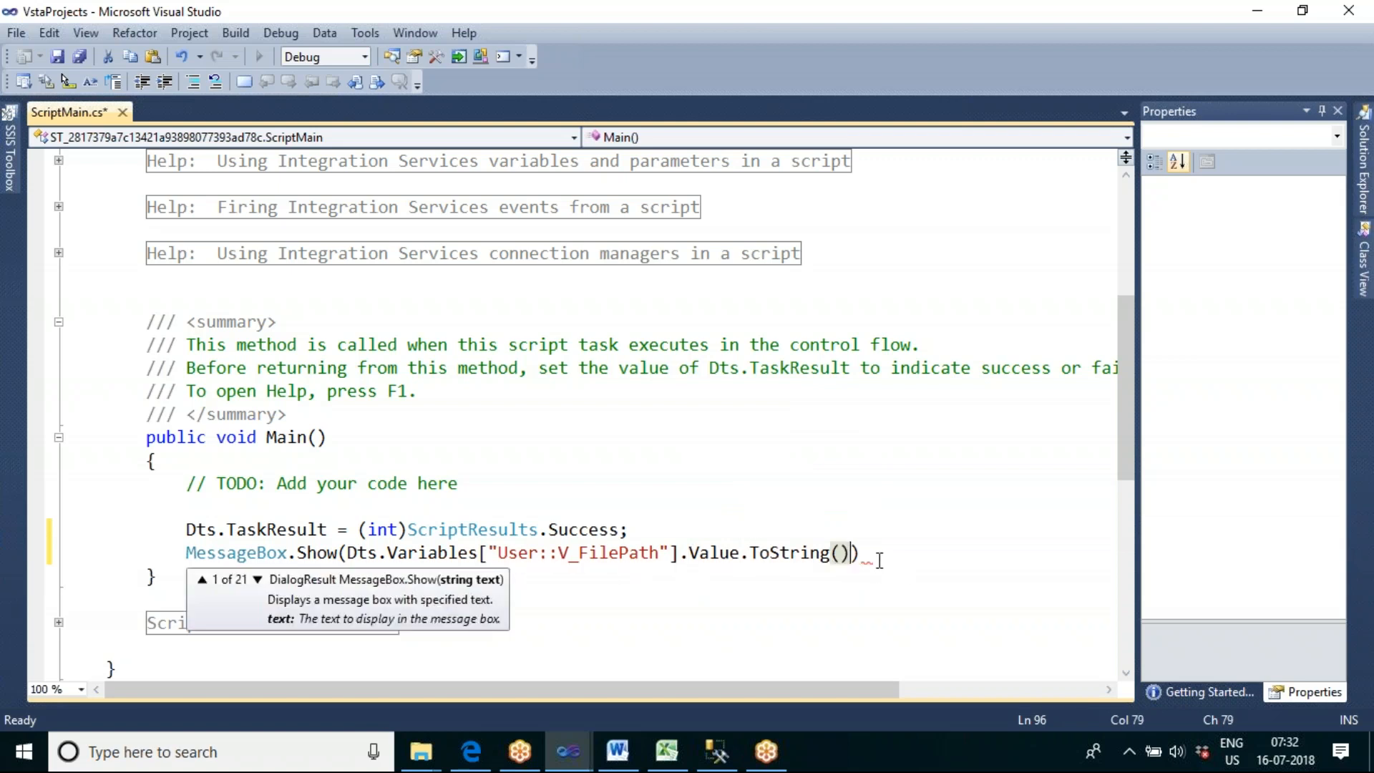
pyautogui.click(878, 560)
pyautogui.write(';')
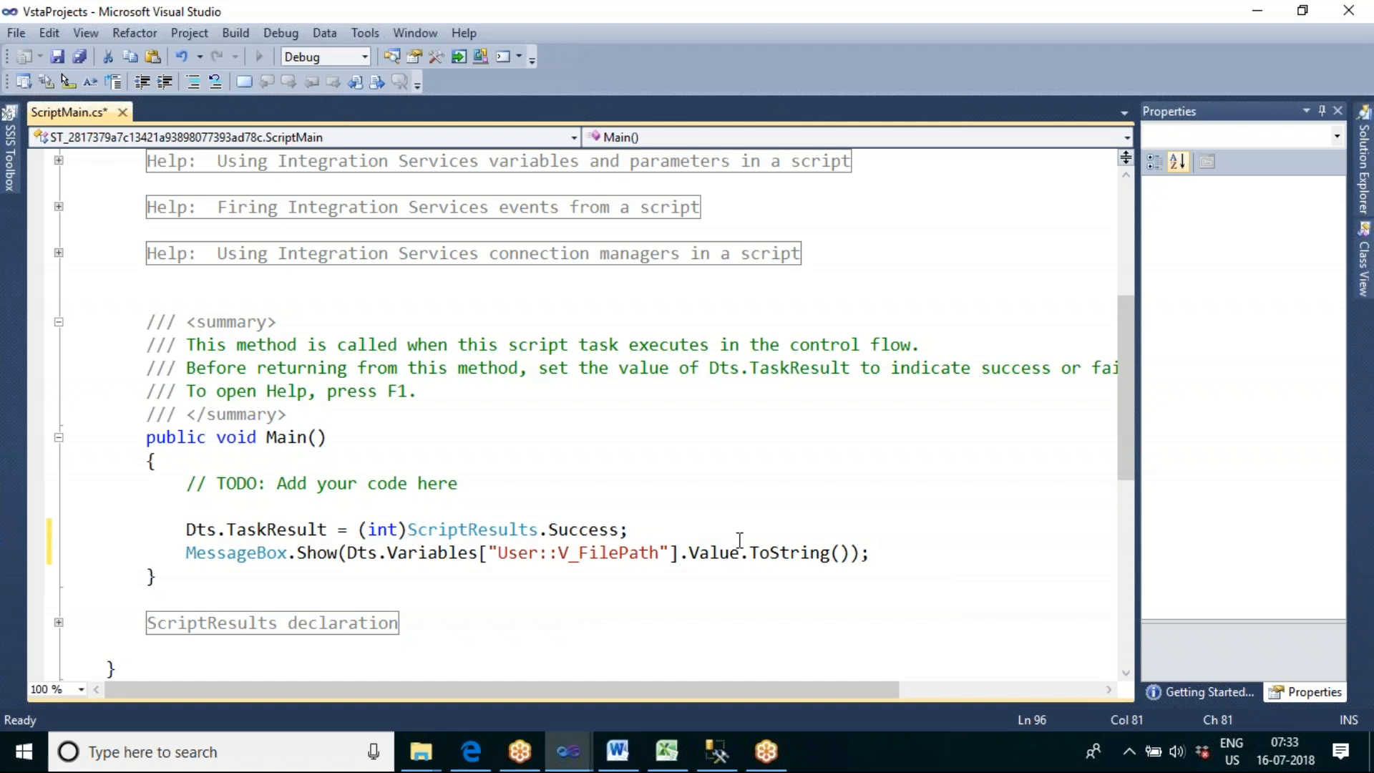
# Save ScriptMain.cs and build the script project
pyautogui.hotkey('ctrl', 's')
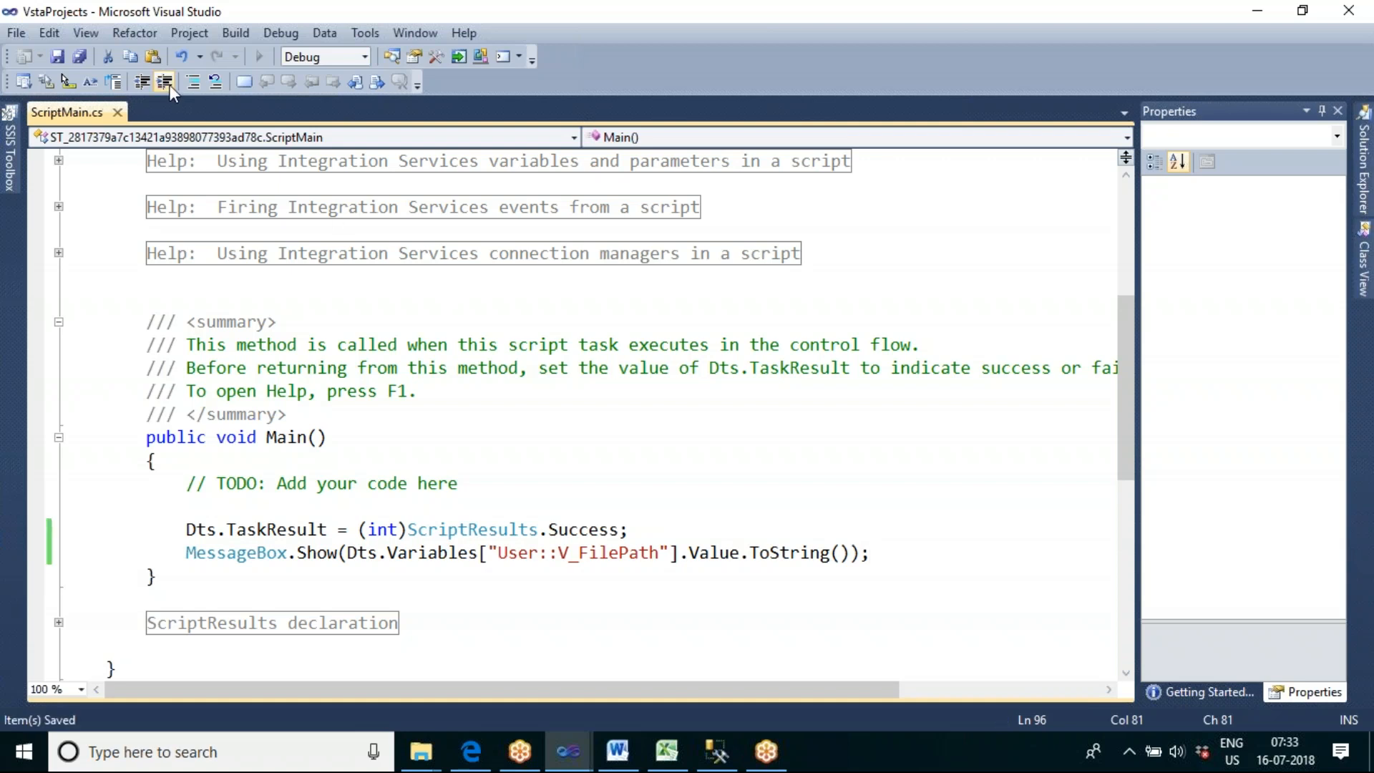
pyautogui.click(414, 5)
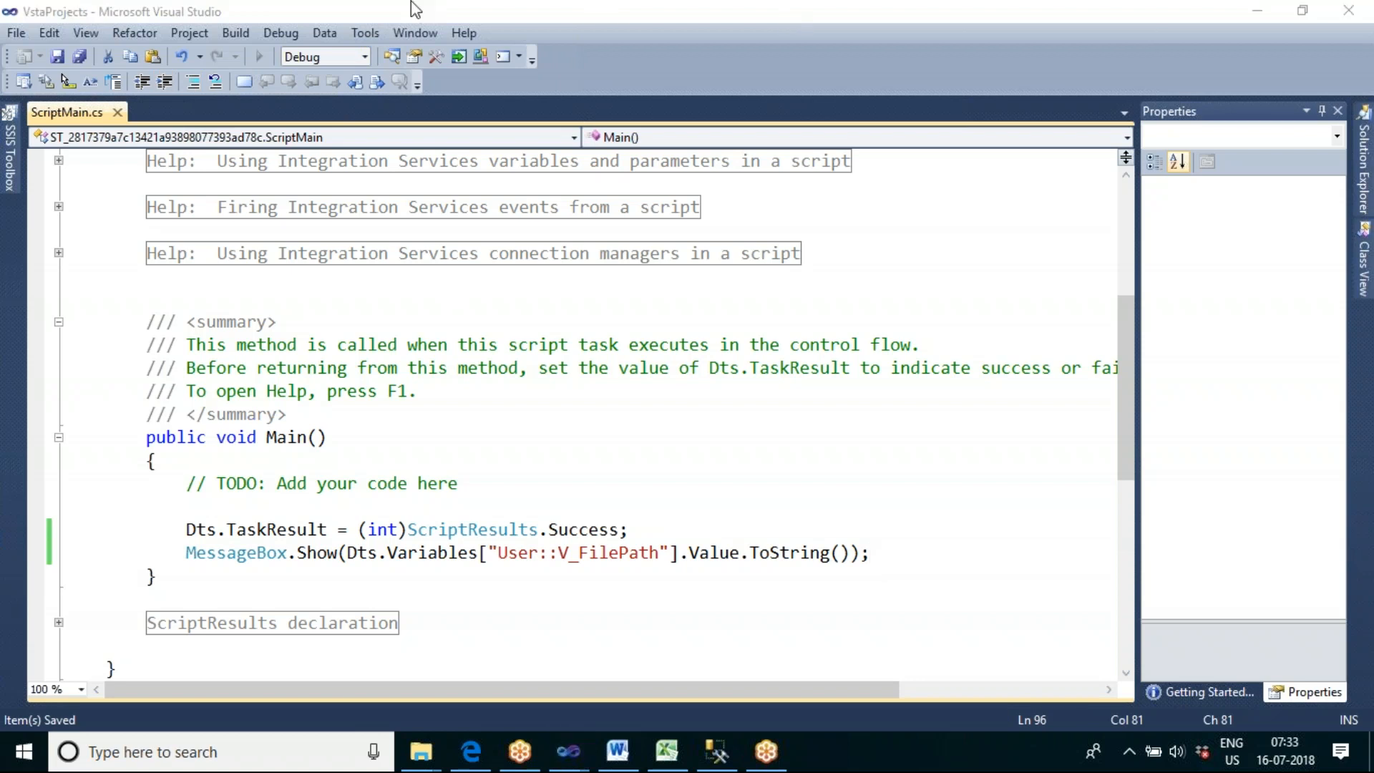
pyautogui.click(238, 34)
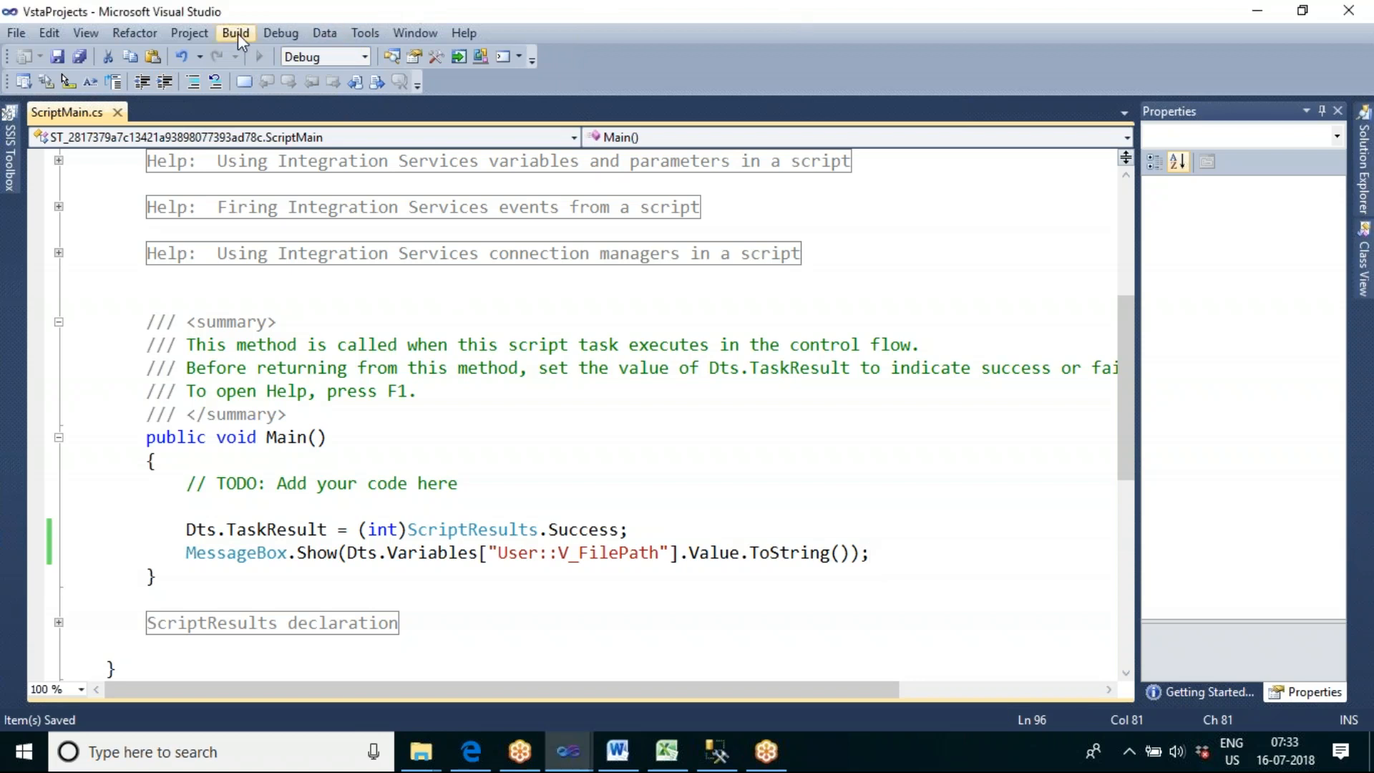
pyautogui.click(239, 35)
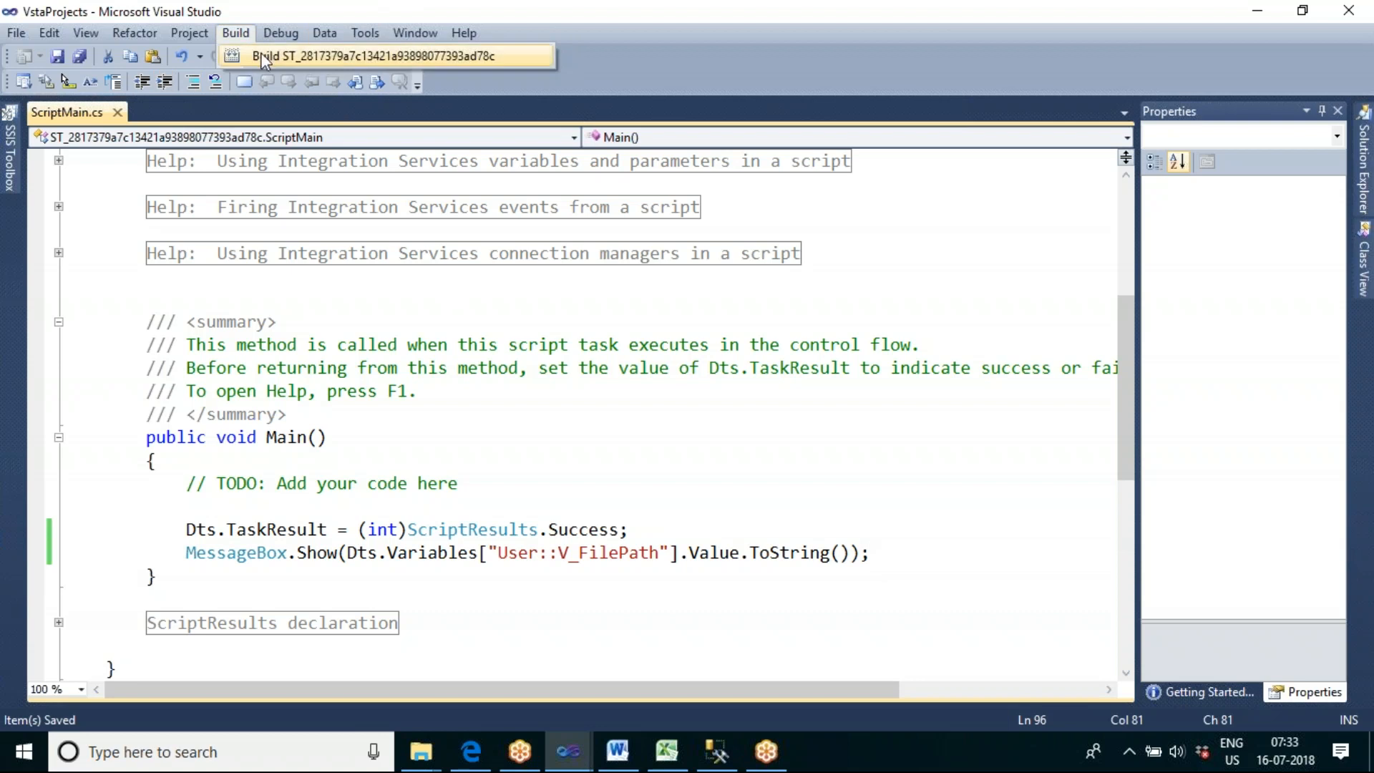
pyautogui.click(262, 49)
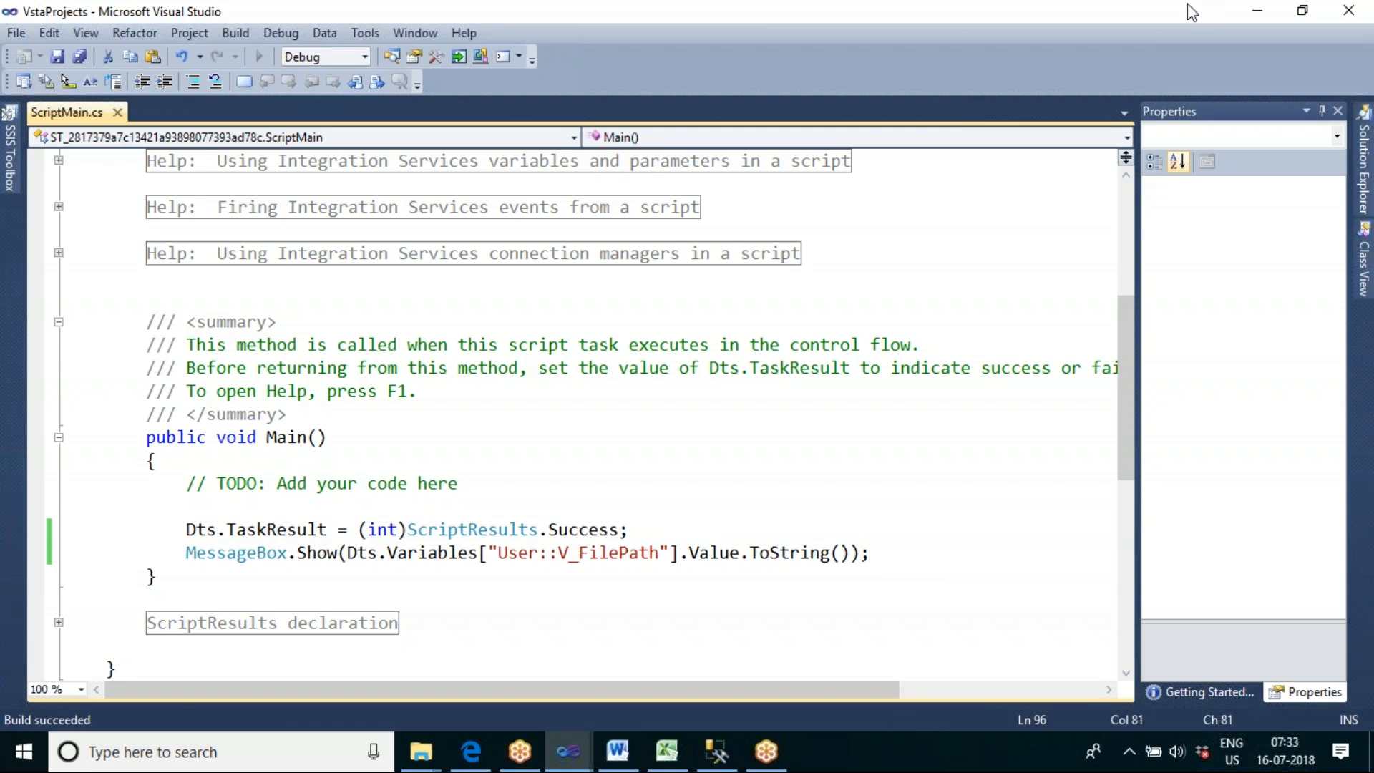
# Close the script editing window, accept the Script Task's settings and deselect the task in the control flow
pyautogui.click(1348, 10)
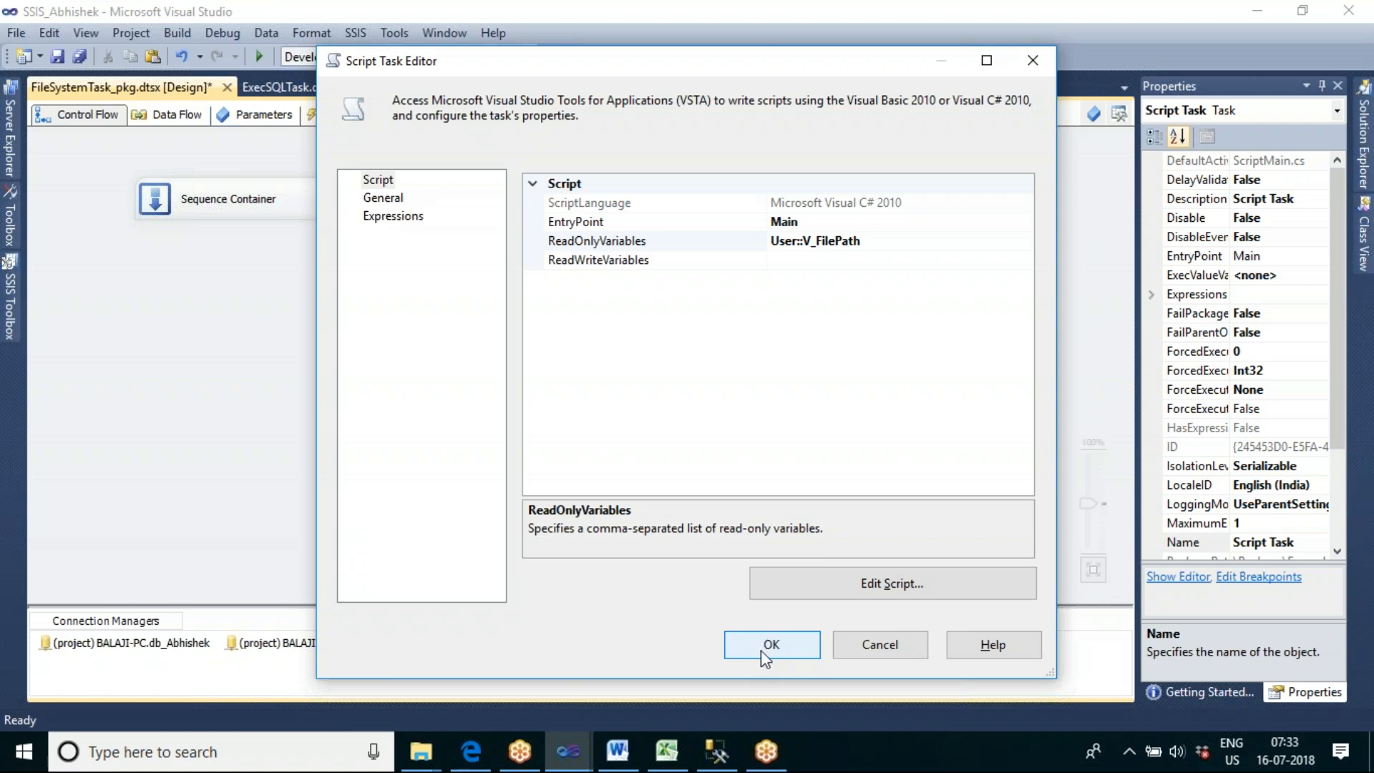
pyautogui.click(761, 647)
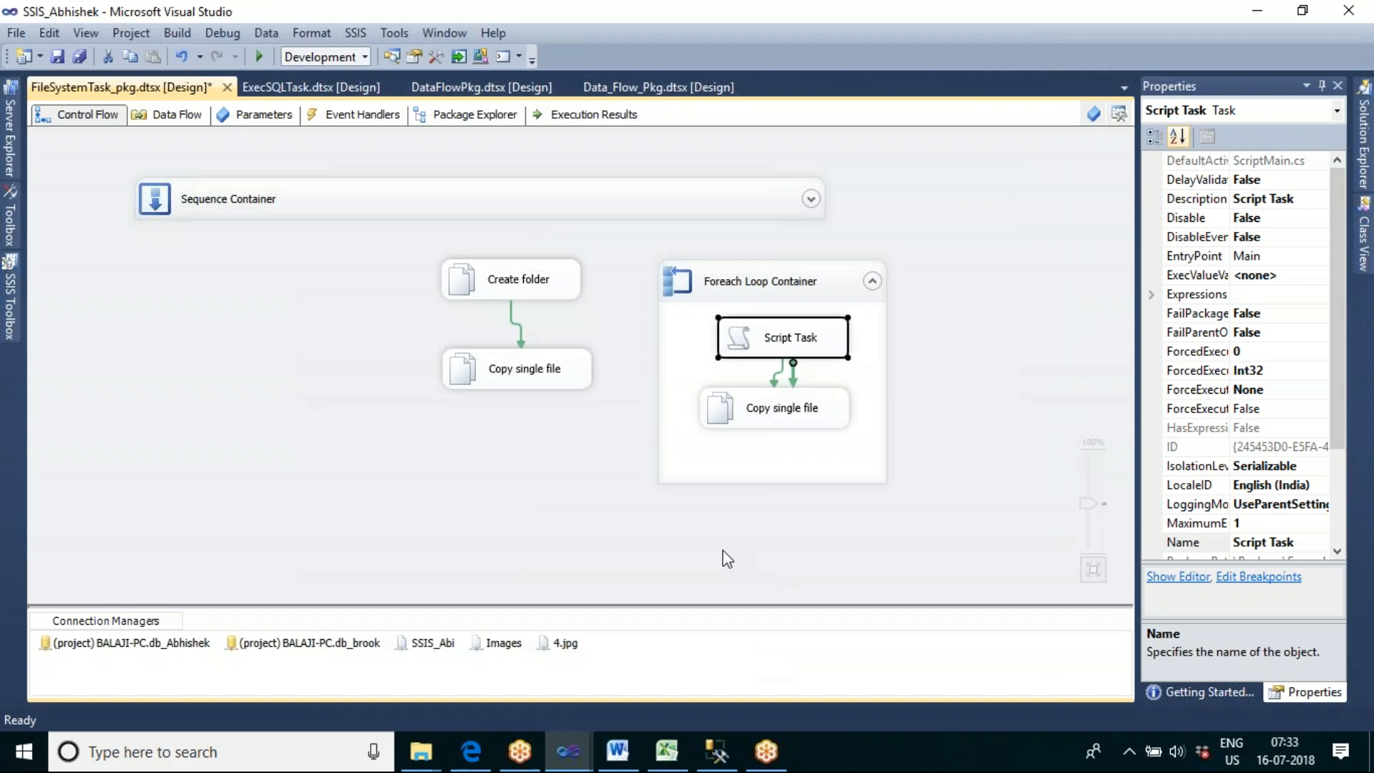
pyautogui.click(726, 559)
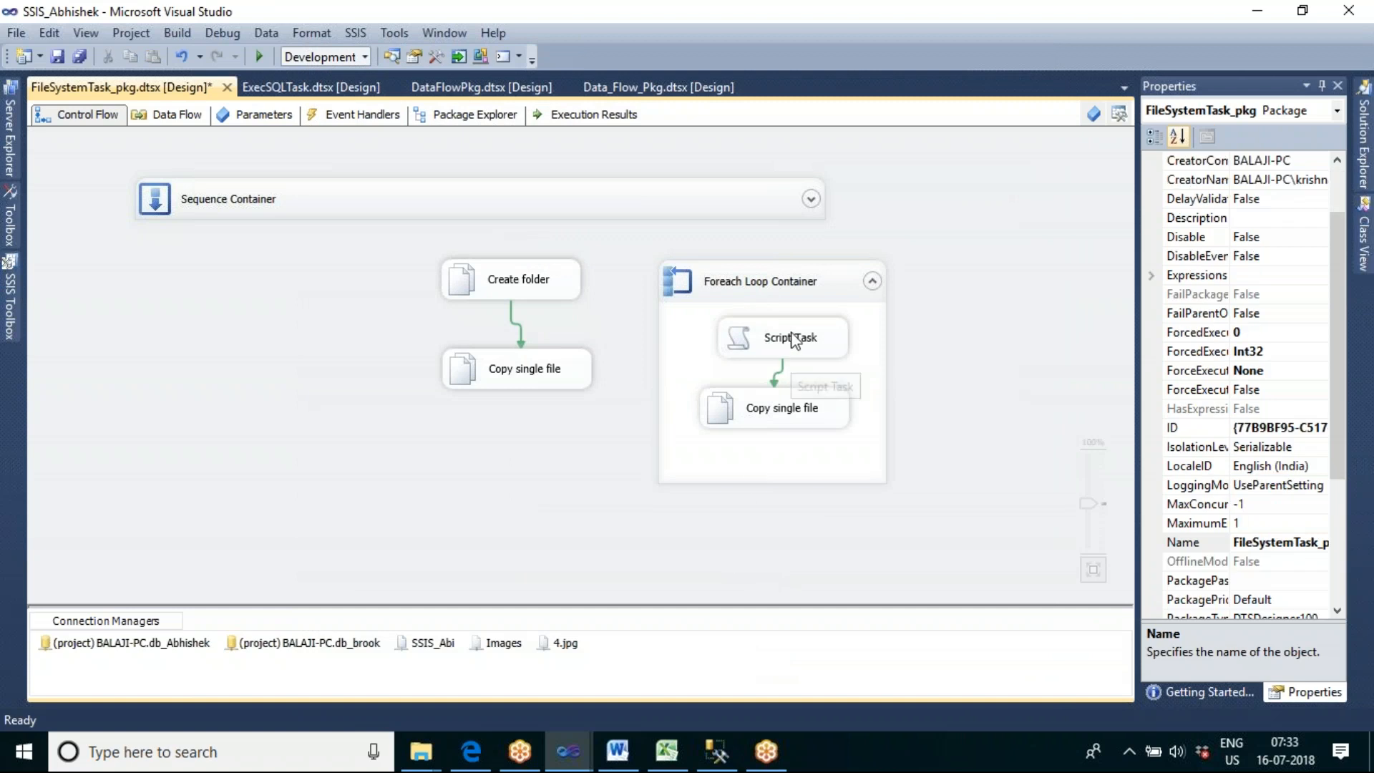
# Review the Foreach Loop Container's collection settings and variable mappings, then close its editor
pyautogui.doubleClick(781, 286)
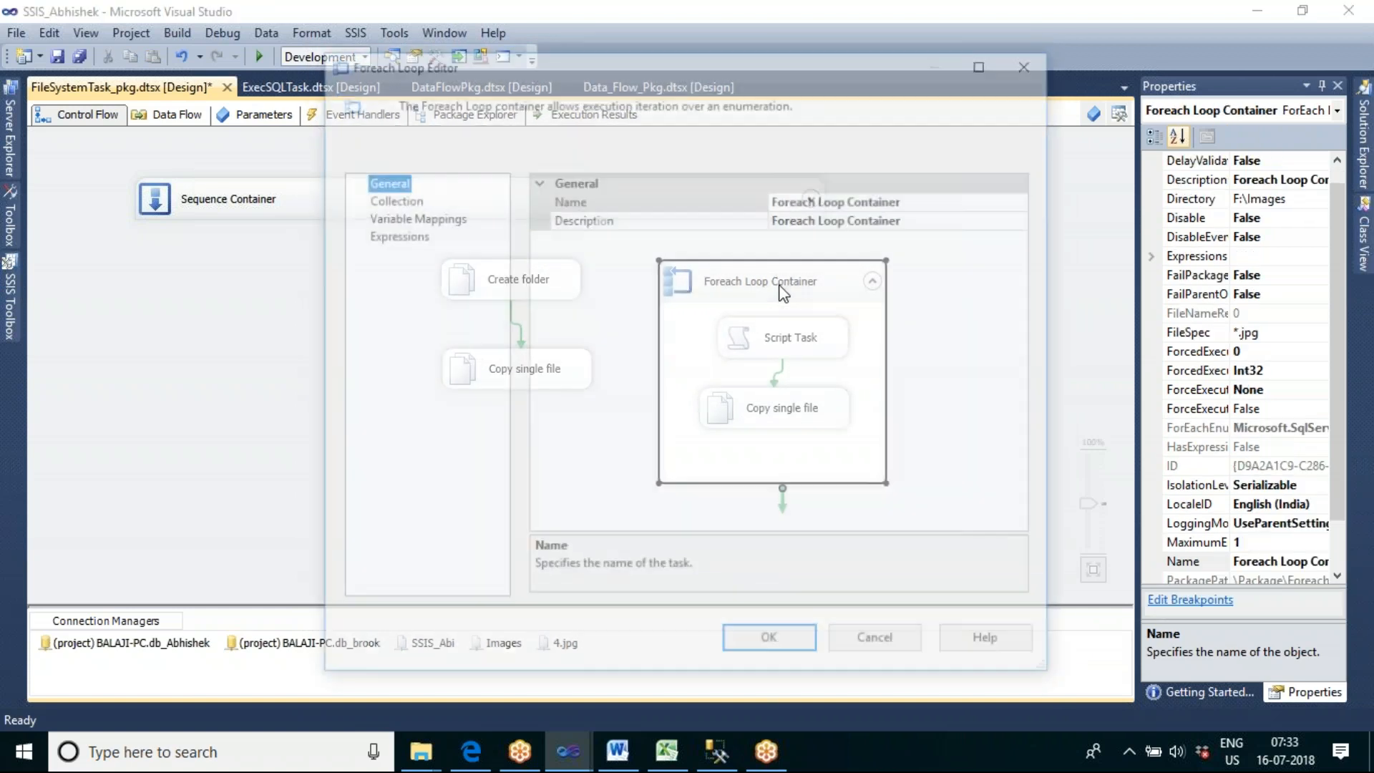
pyautogui.click(400, 222)
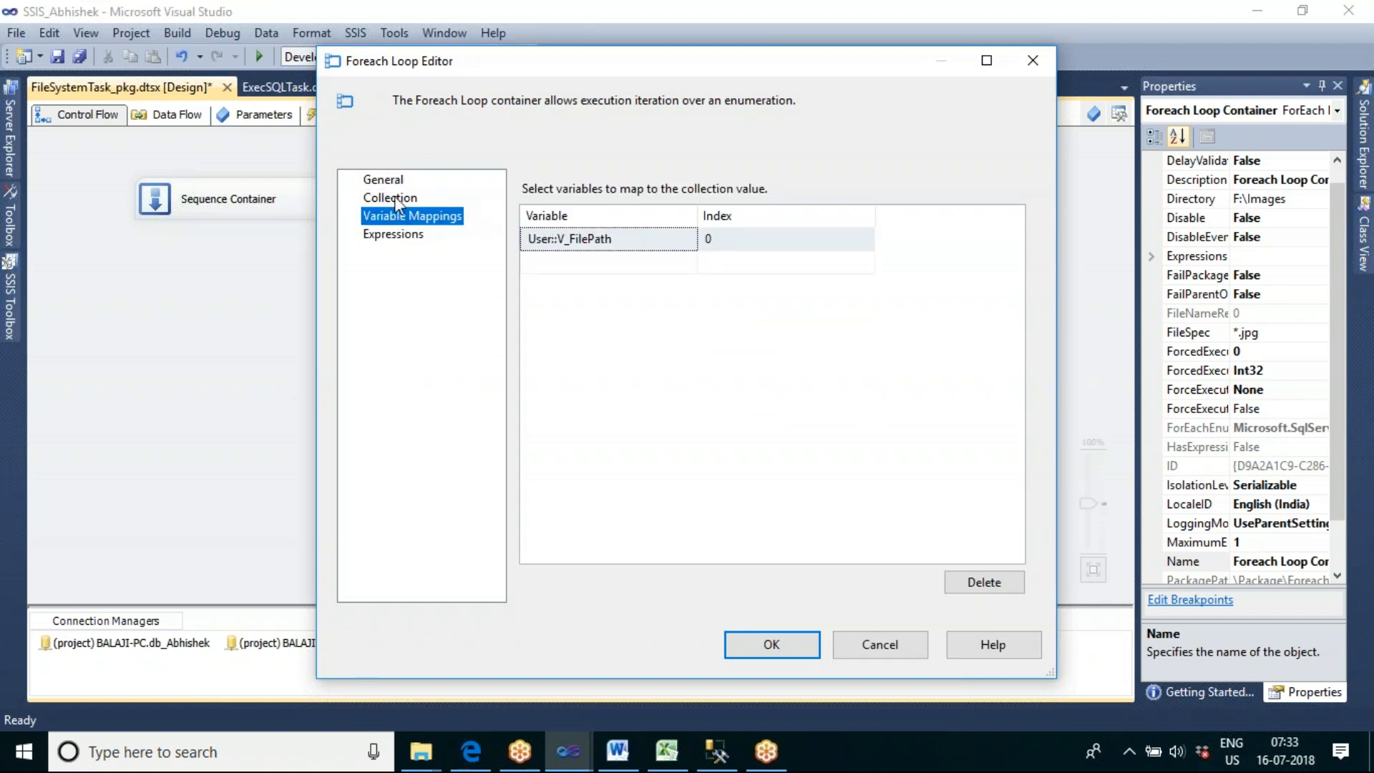
pyautogui.click(398, 204)
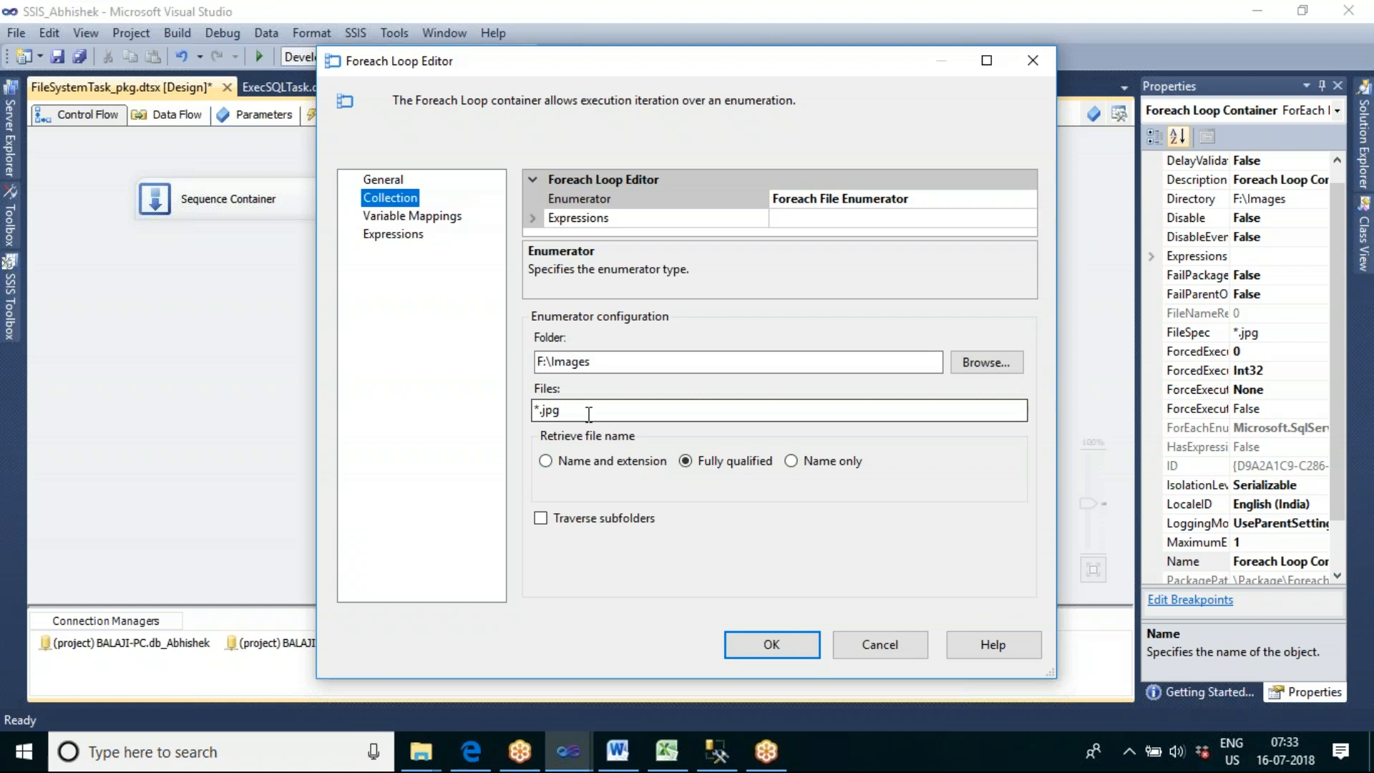
pyautogui.click(414, 216)
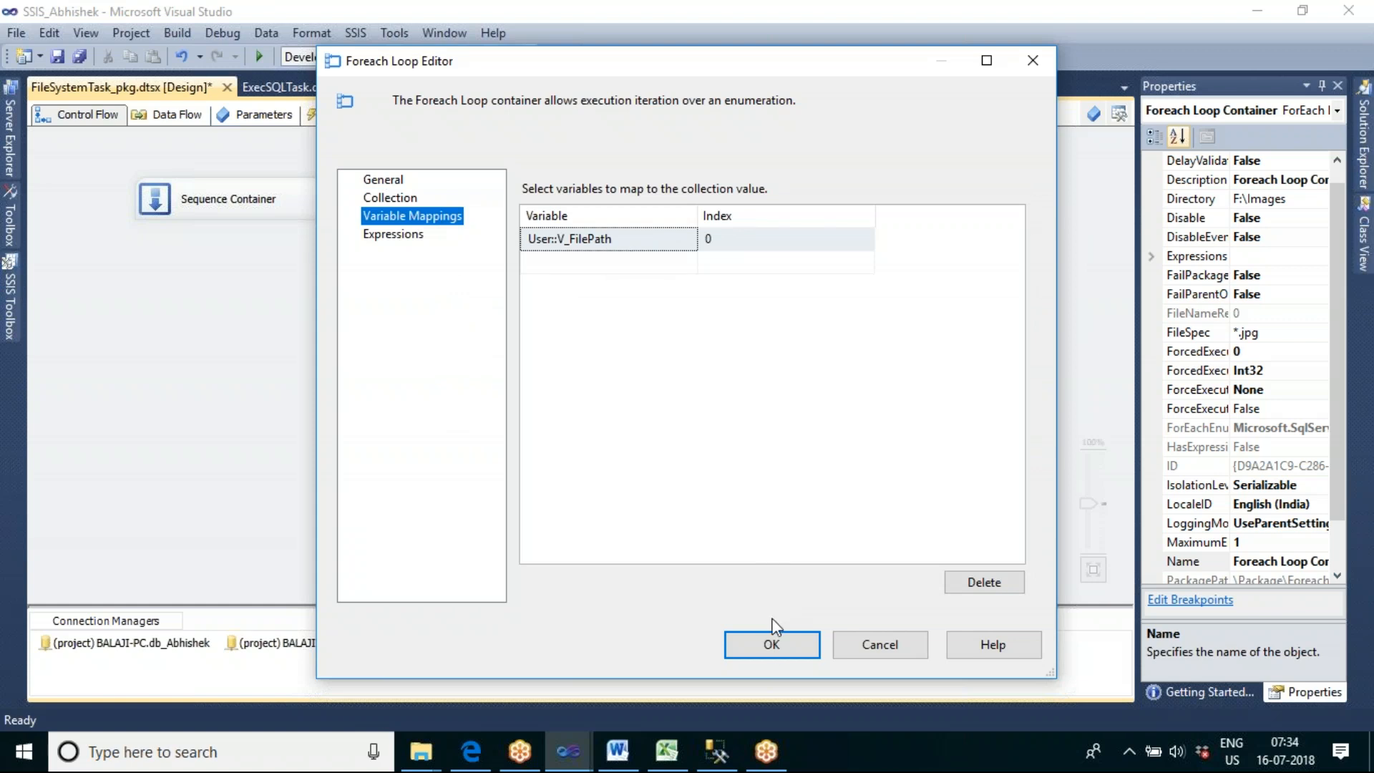
pyautogui.click(771, 644)
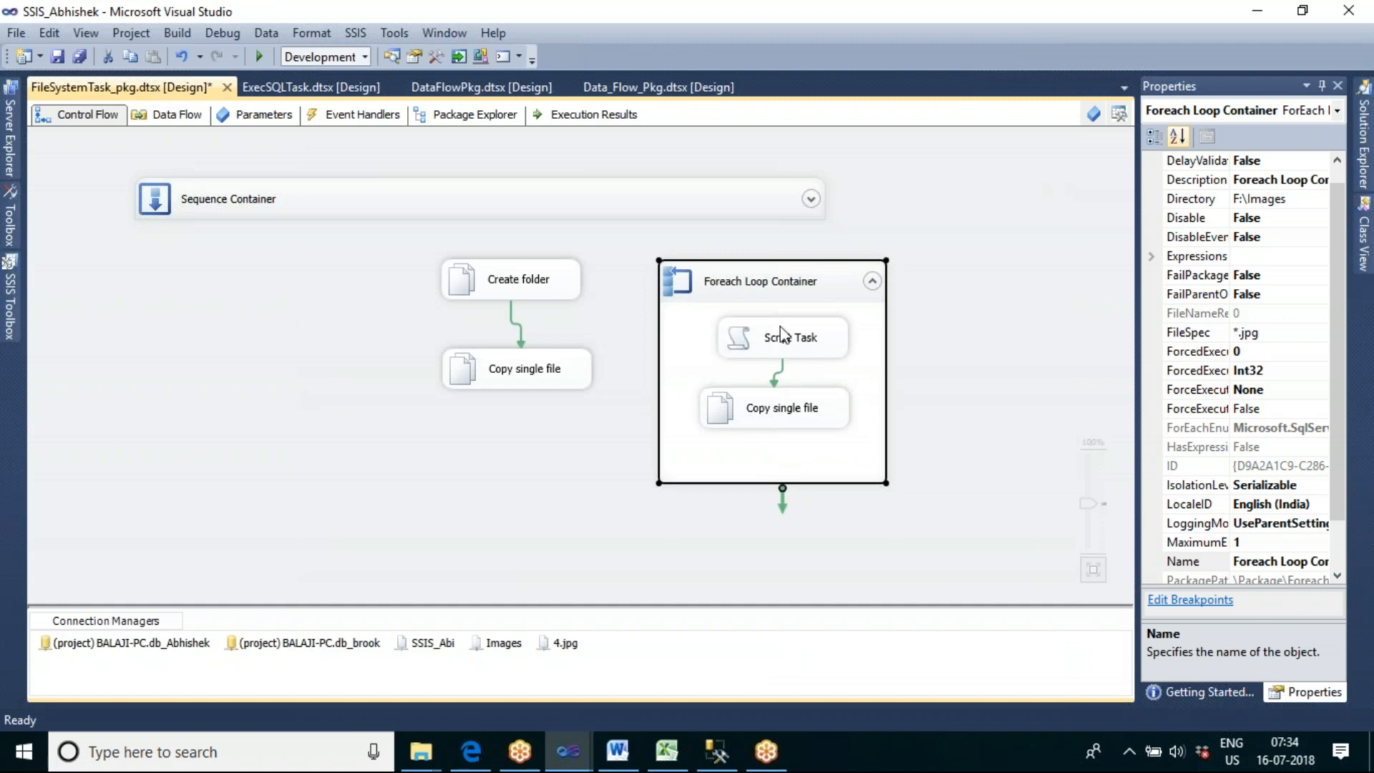
# Execute the Foreach Loop Container, acknowledge the first file path message and check the SSIS_Abi folder for the copied file
pyautogui.rightClick(761, 280)
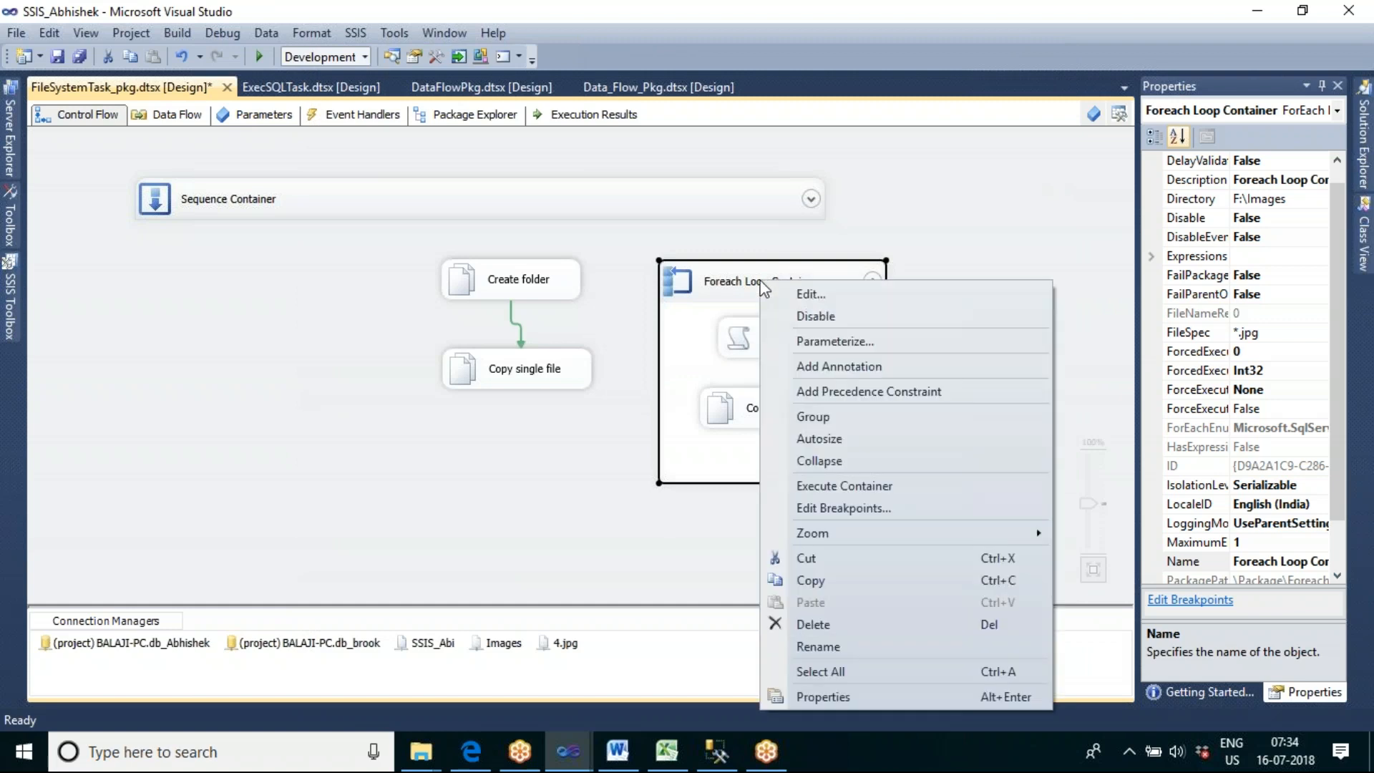
pyautogui.click(824, 486)
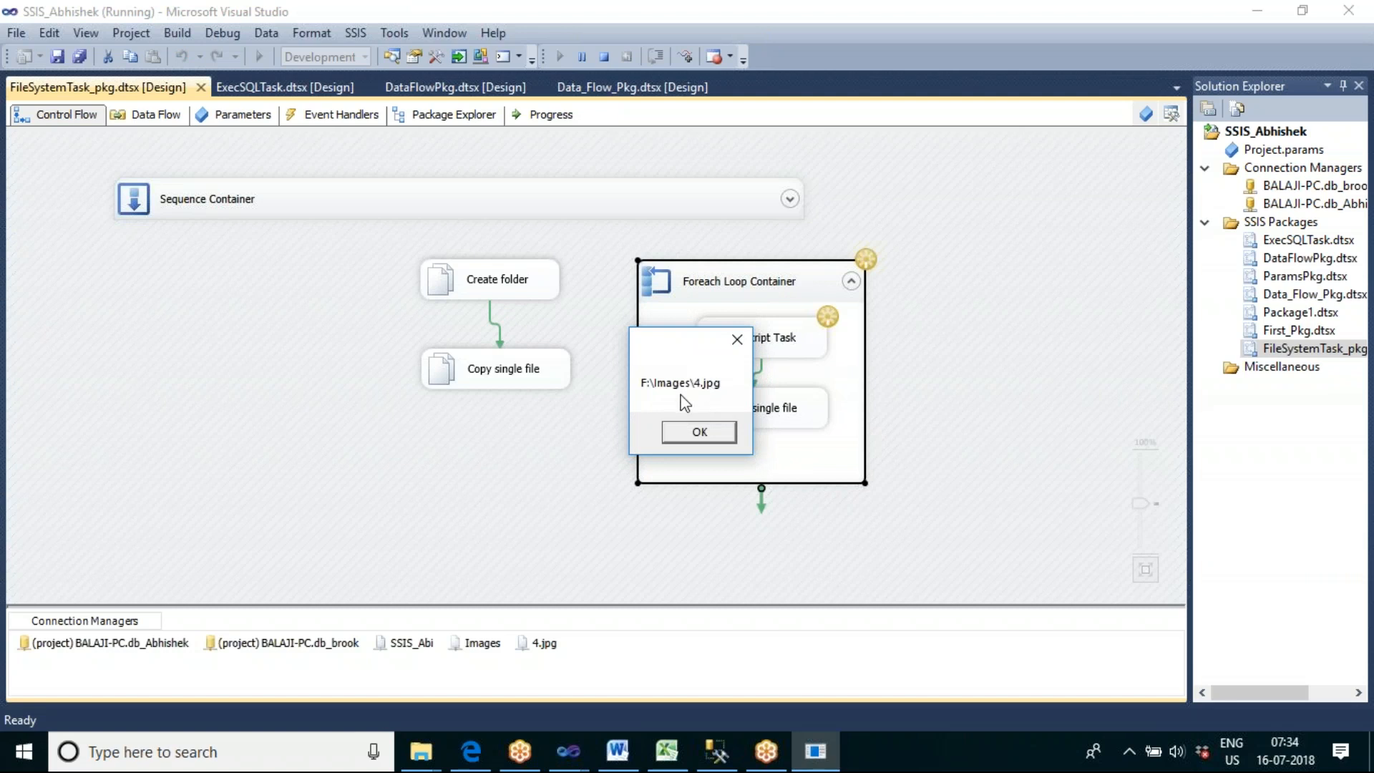
pyautogui.click(685, 432)
pyautogui.click(425, 750)
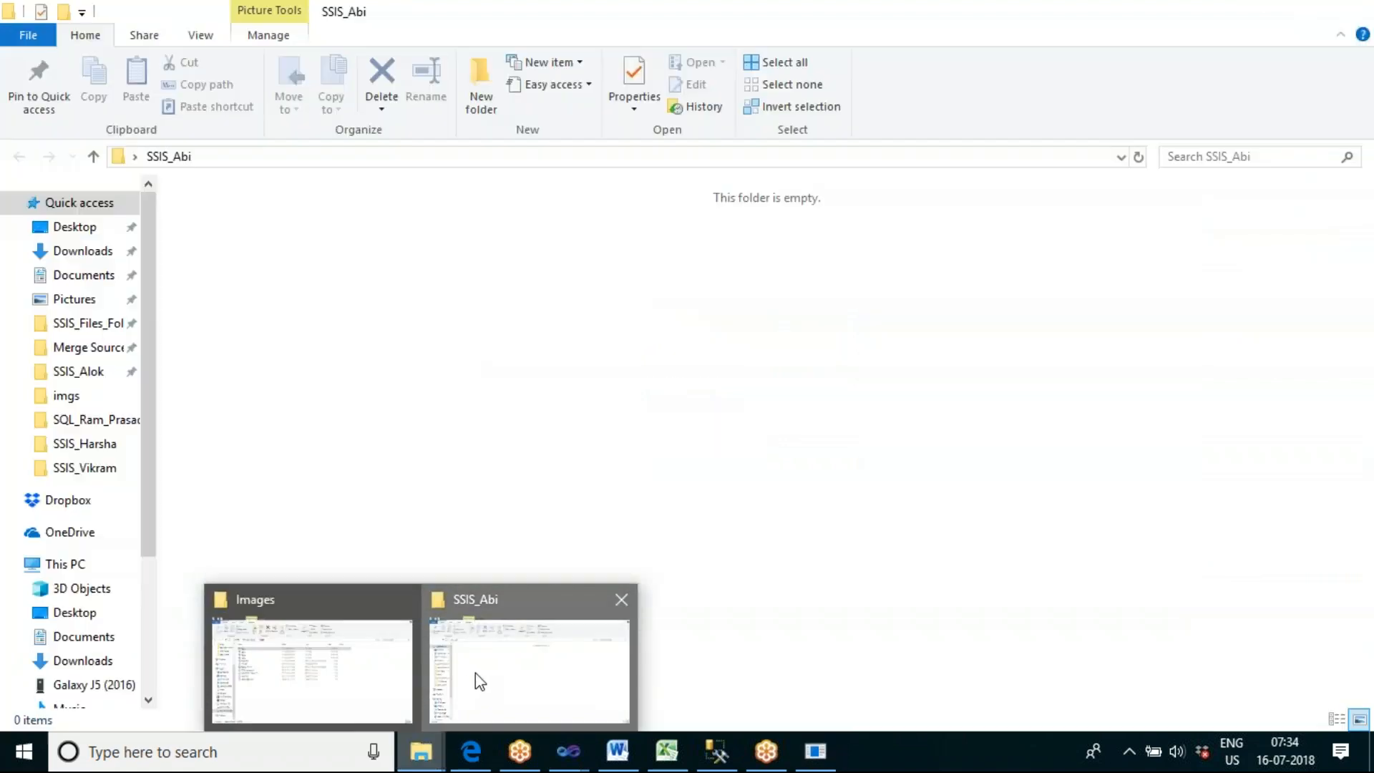
pyautogui.click(475, 673)
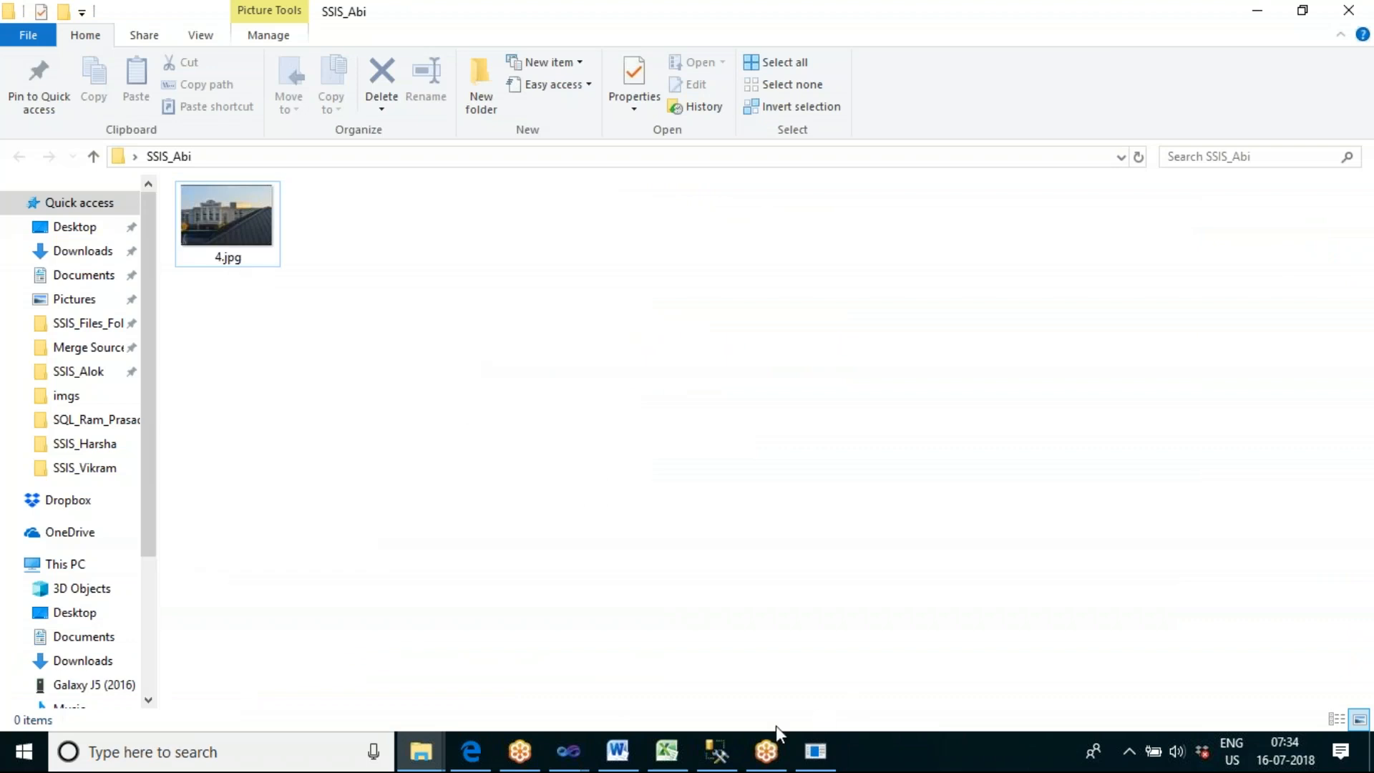
# Return to the running package, acknowledge the message for F:\Images\5.jpg and check the SSIS_Abi folder again
pyautogui.moveTo(582, 744)
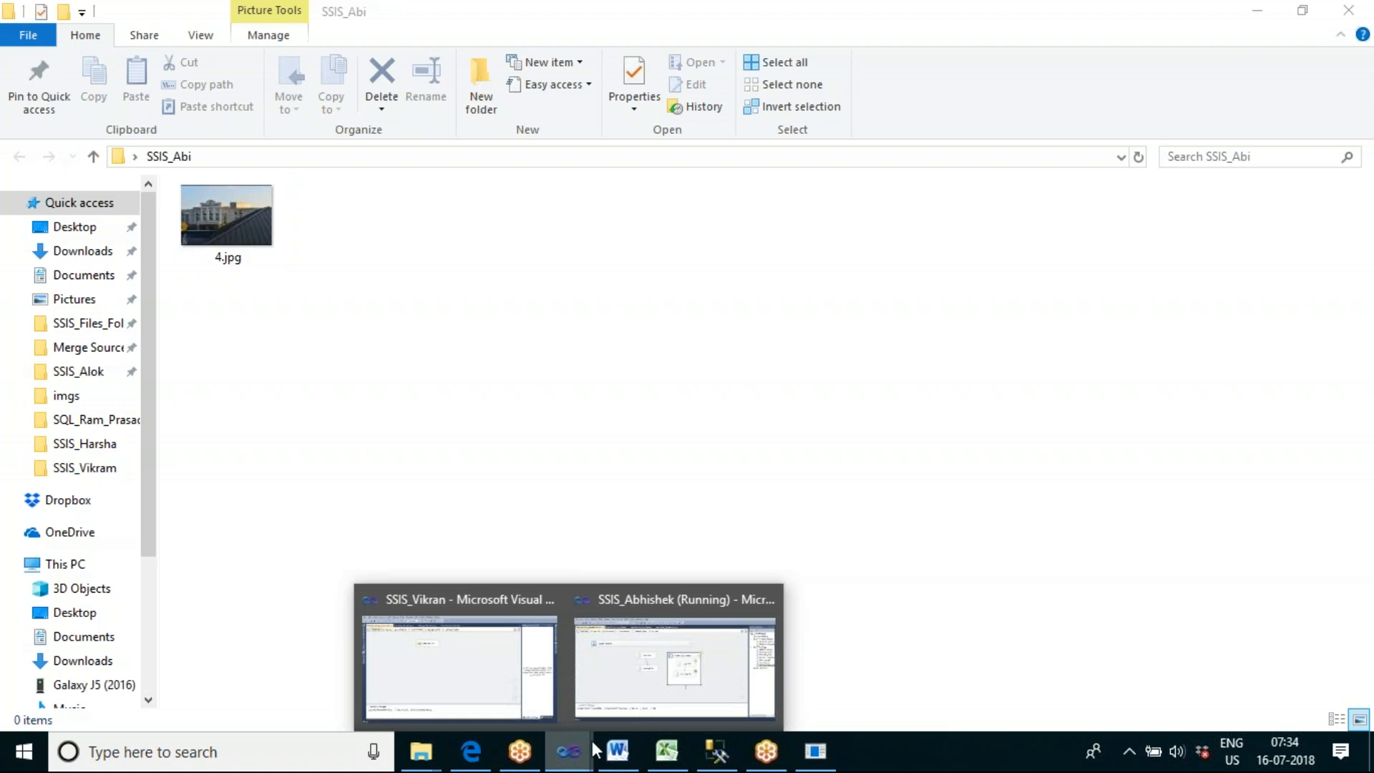
pyautogui.moveTo(637, 689)
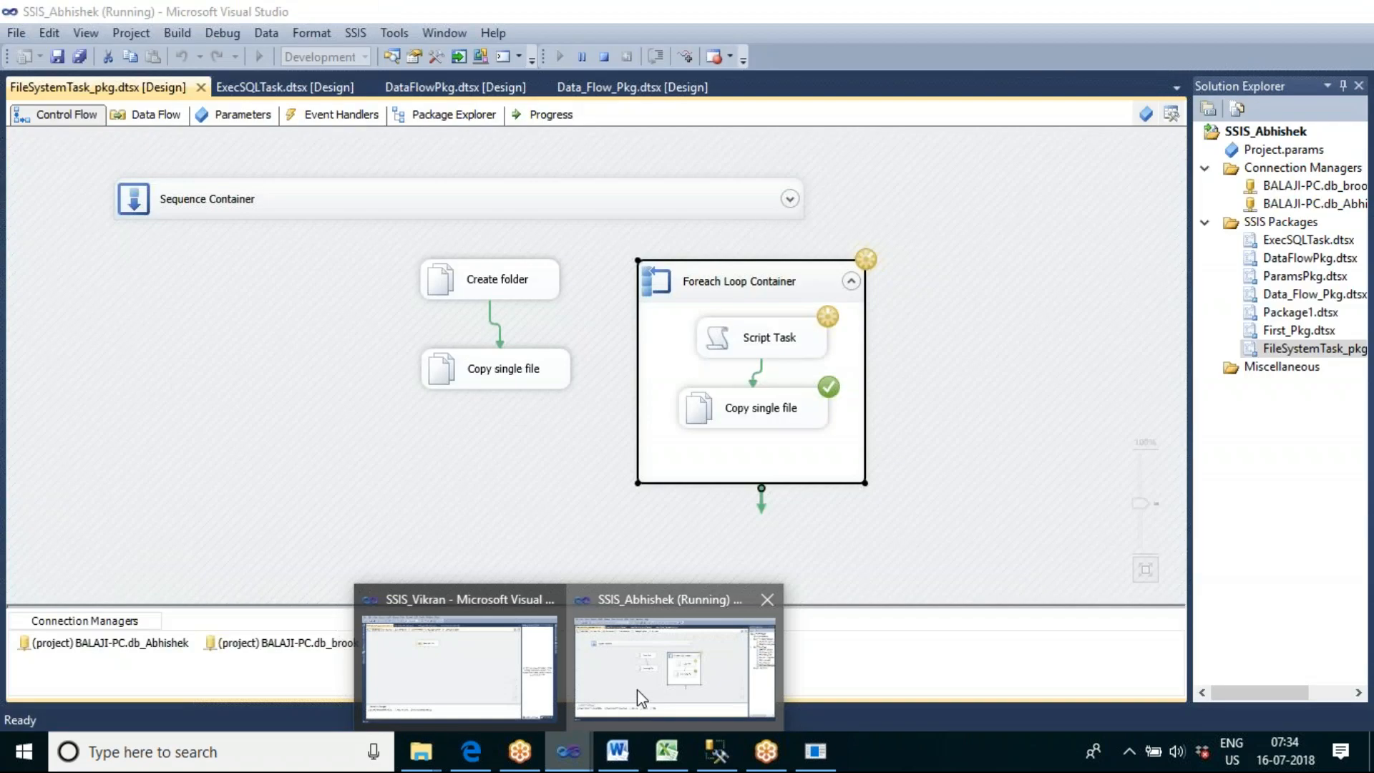
pyautogui.click(813, 755)
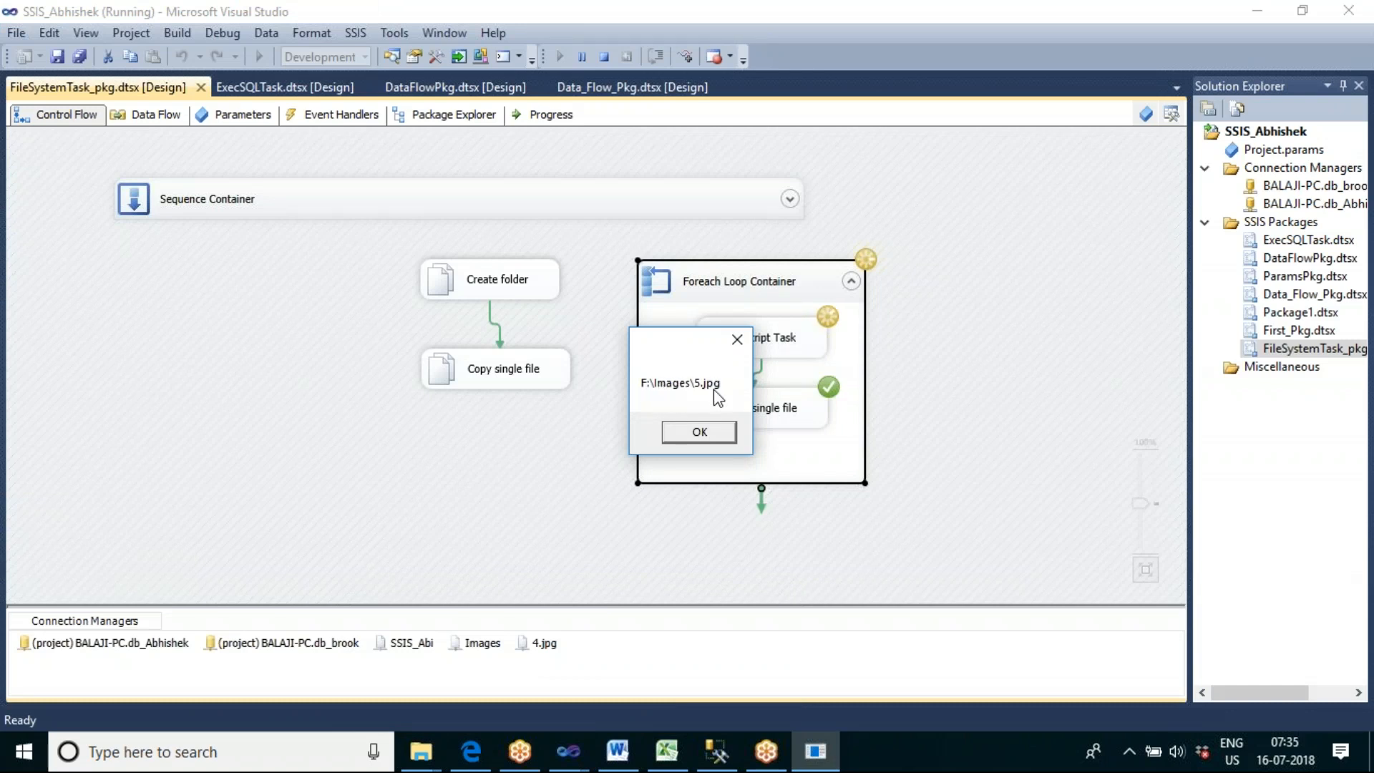
pyautogui.click(716, 430)
pyautogui.click(423, 753)
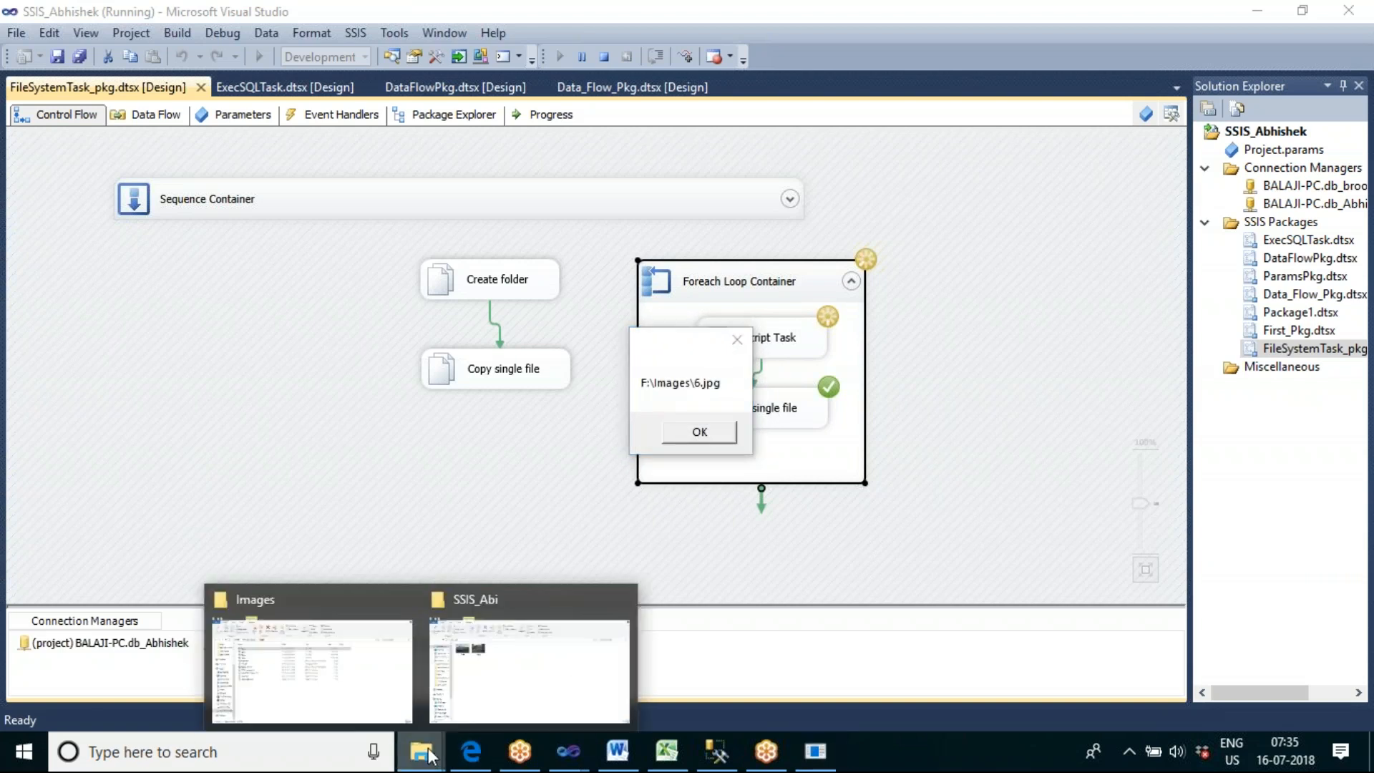
pyautogui.click(489, 688)
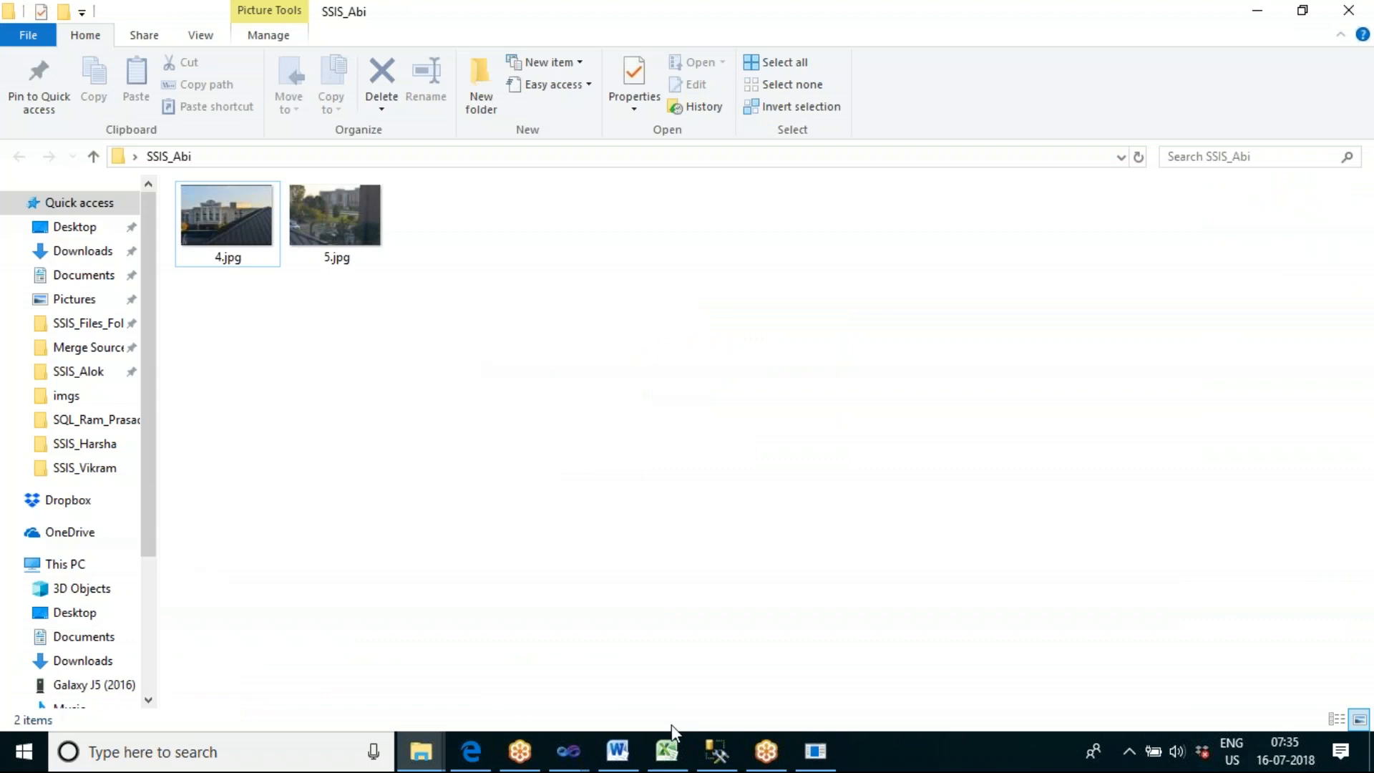
# Return to the running package and acknowledge the remaining file path messages, starting with F:\Images\6.jpg, to complete the loop
pyautogui.moveTo(579, 760)
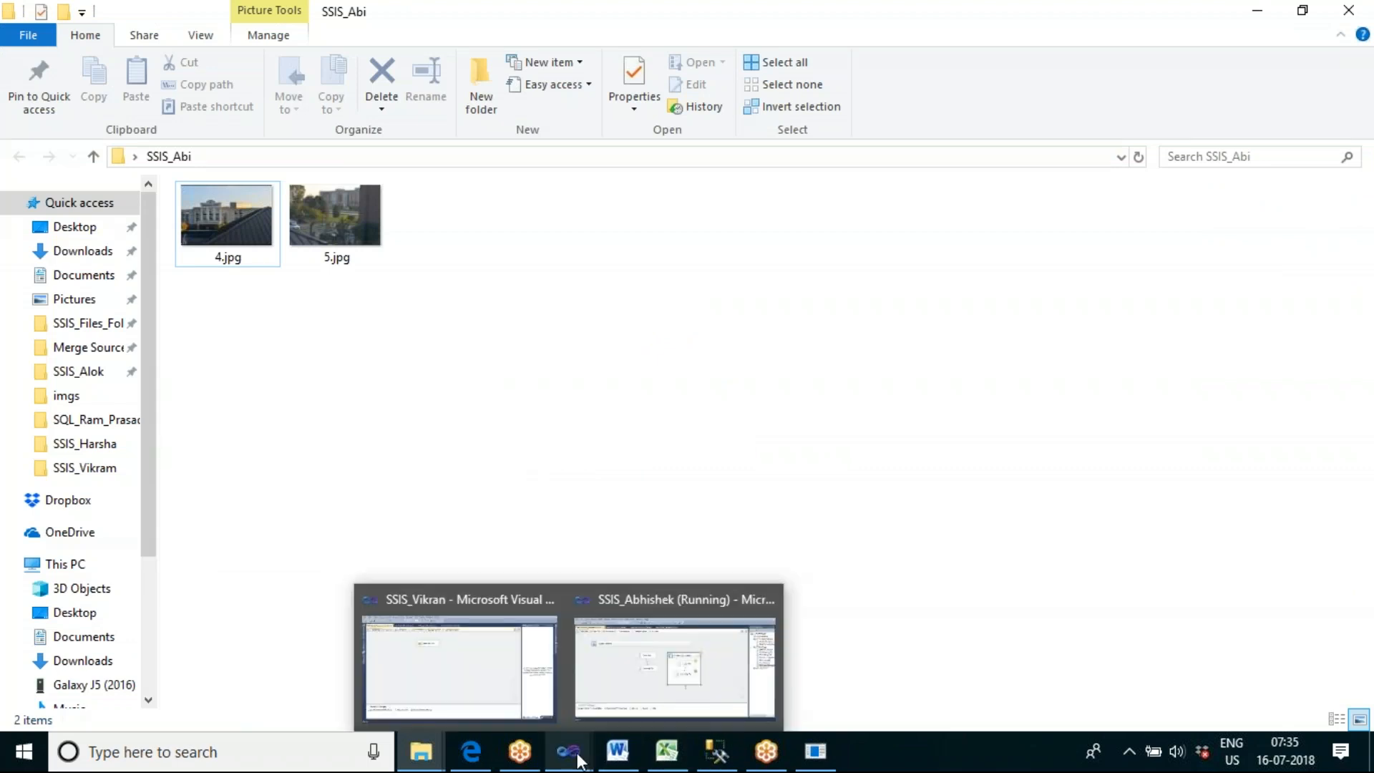
pyautogui.click(673, 691)
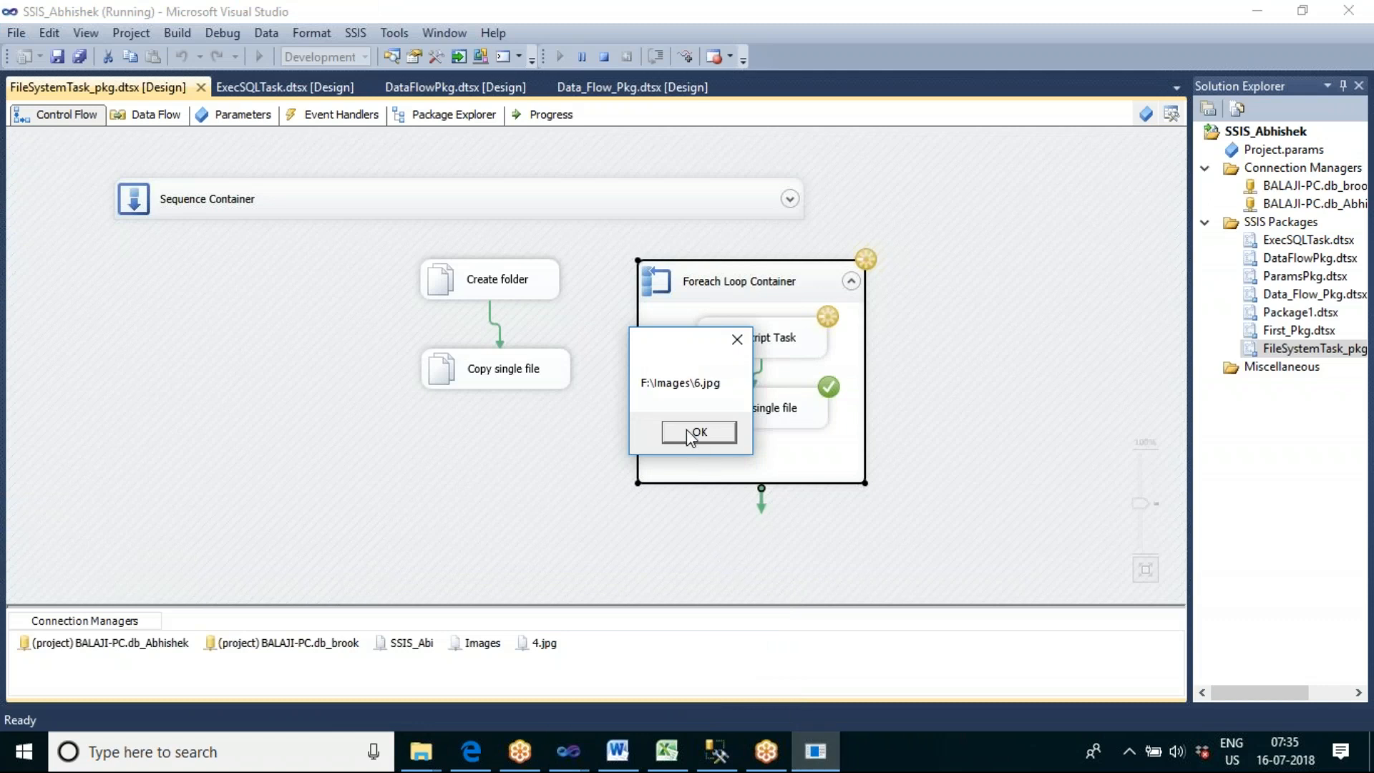
pyautogui.click(717, 435)
pyautogui.click(714, 434)
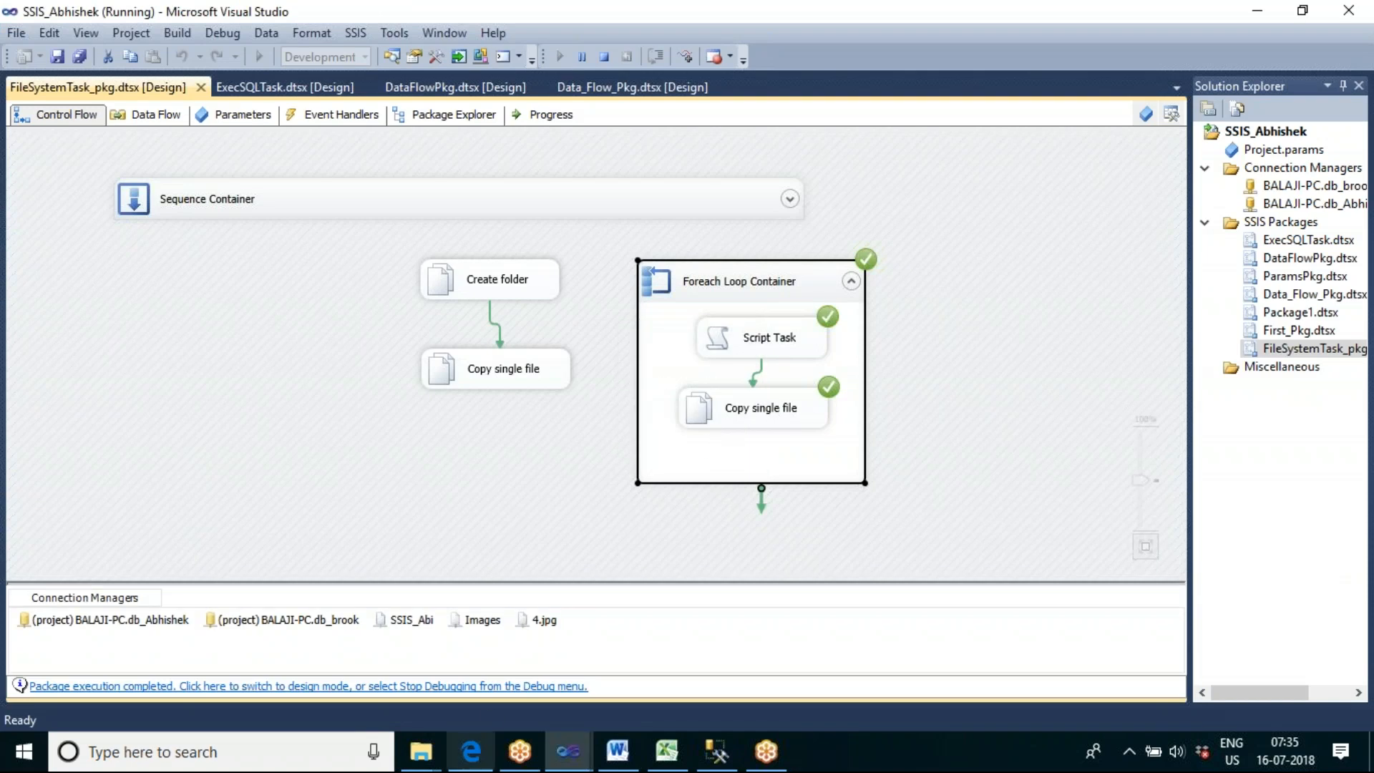
# Switch to File Explorer, check the SSIS_Abi folder for the copied .jpg files and close that folder window
pyautogui.click(422, 751)
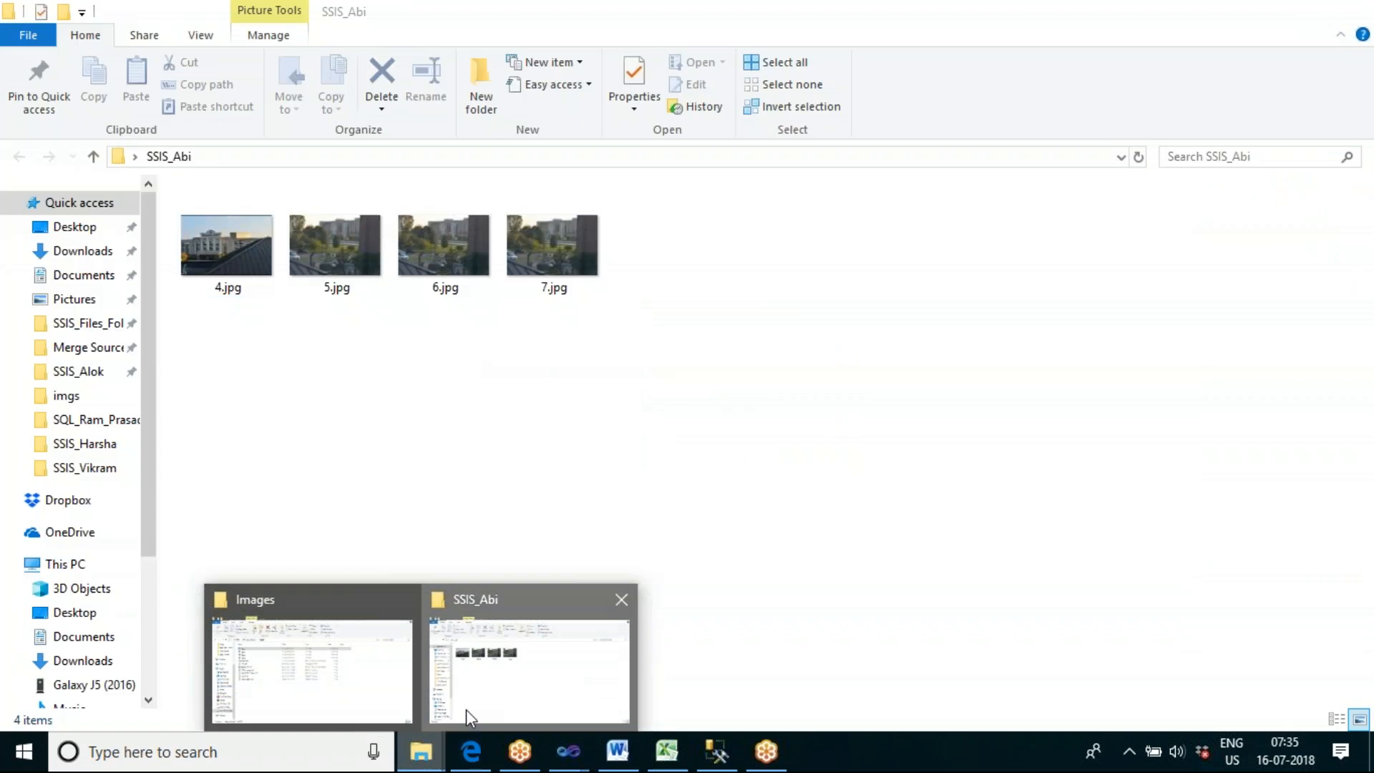
pyautogui.click(466, 710)
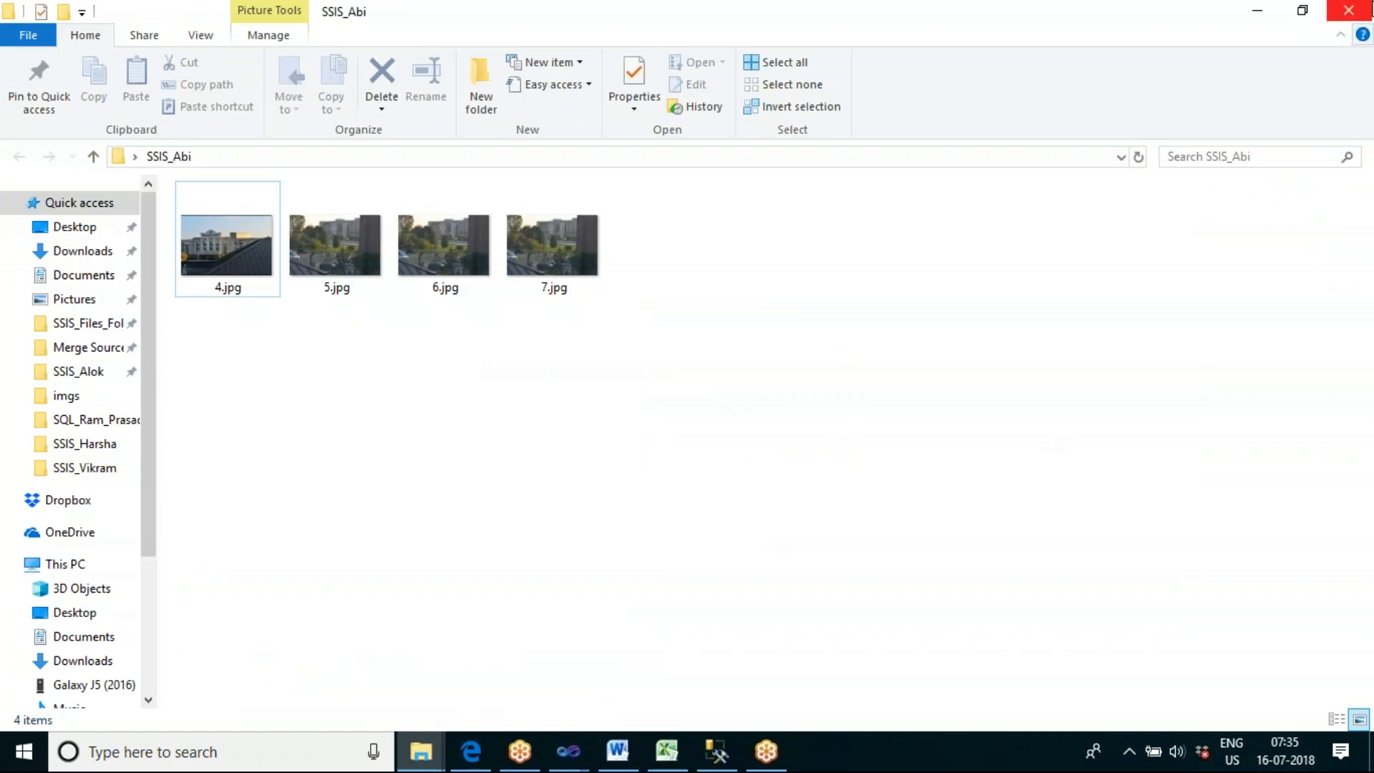
pyautogui.click(1354, 10)
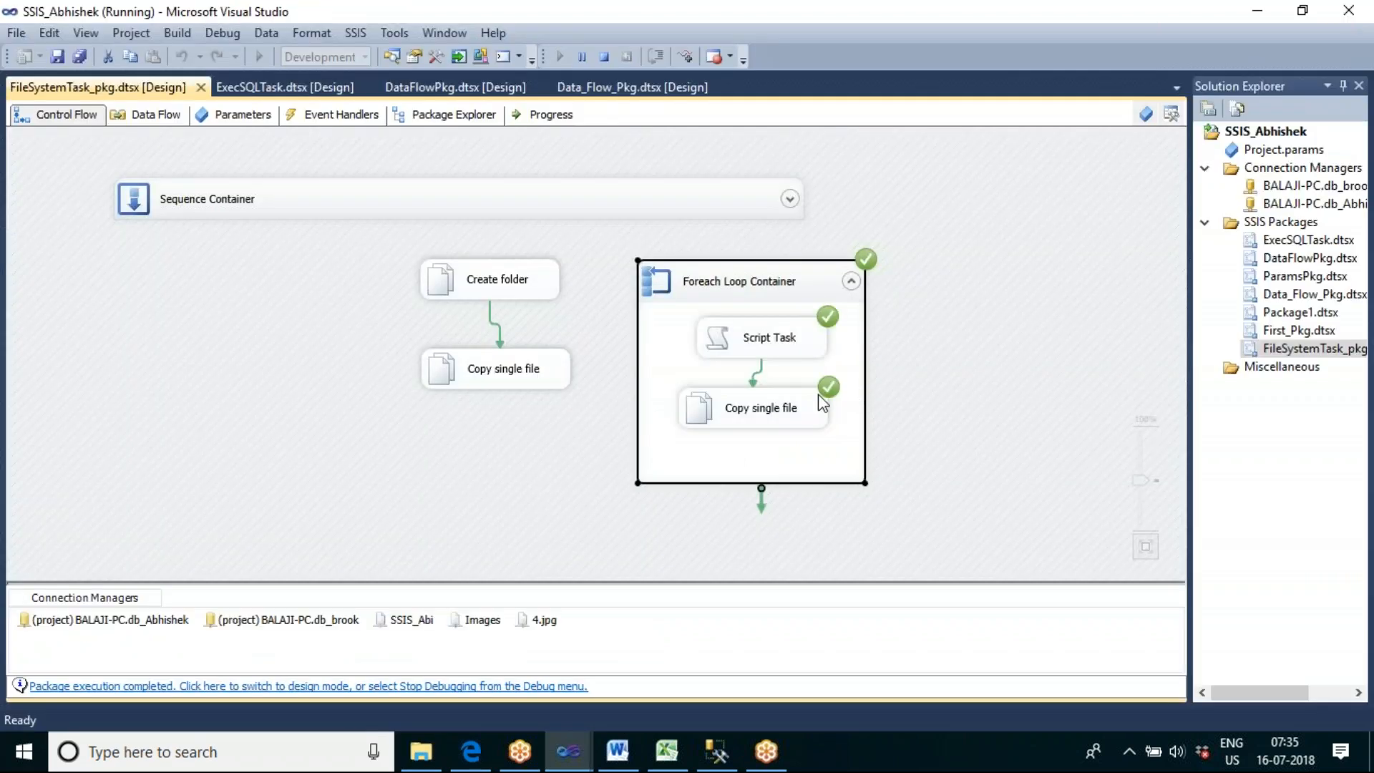
# Review the source and destination settings of the Copy single file task inside the Foreach Loop Container, and stop debugging the package
pyautogui.doubleClick(772, 408)
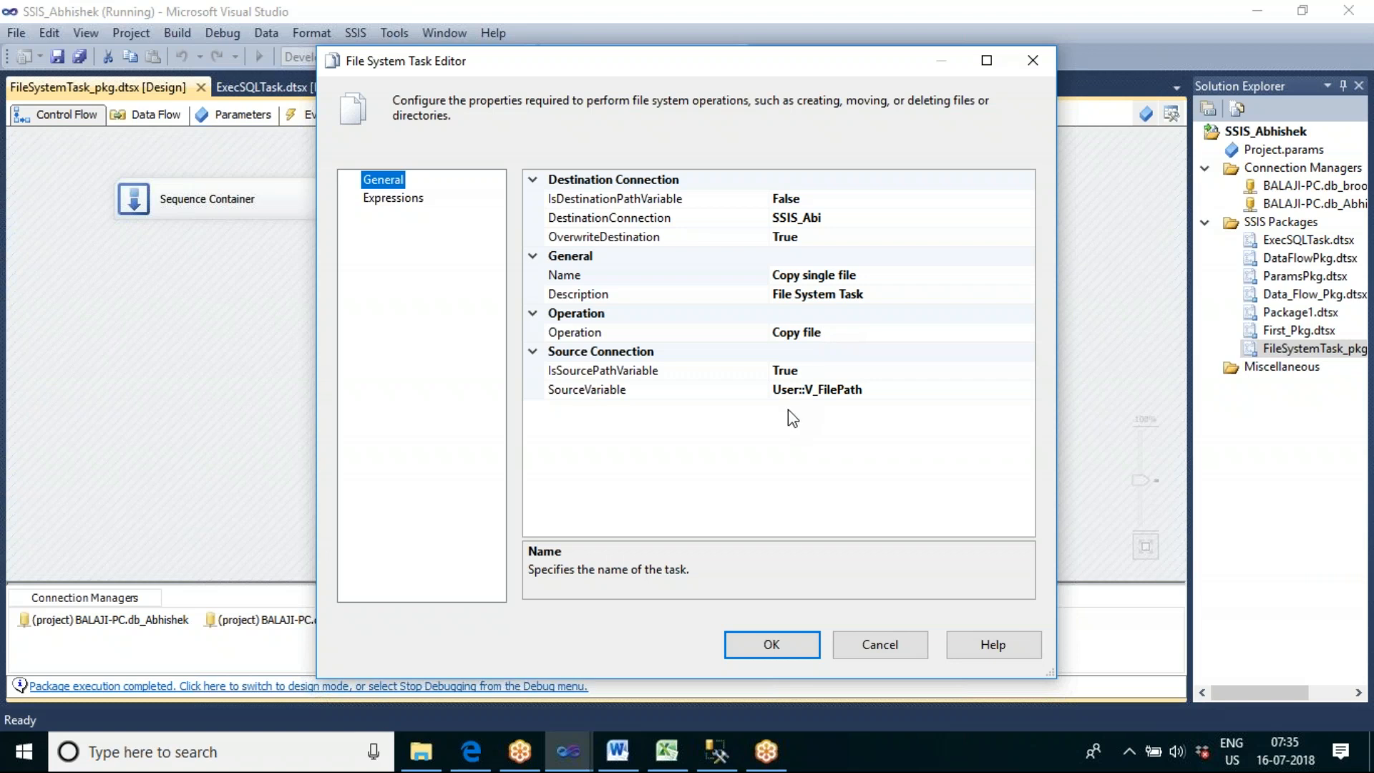
pyautogui.click(852, 644)
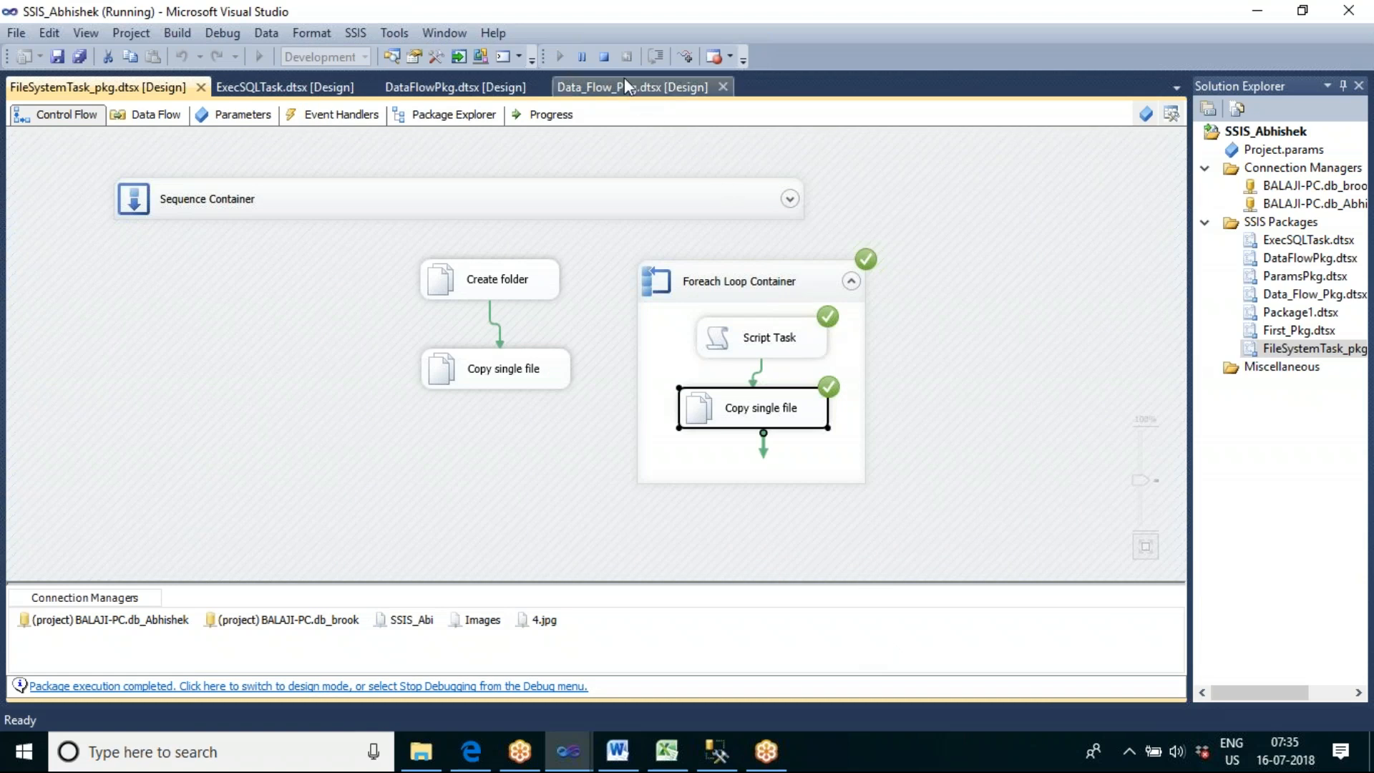
pyautogui.click(604, 57)
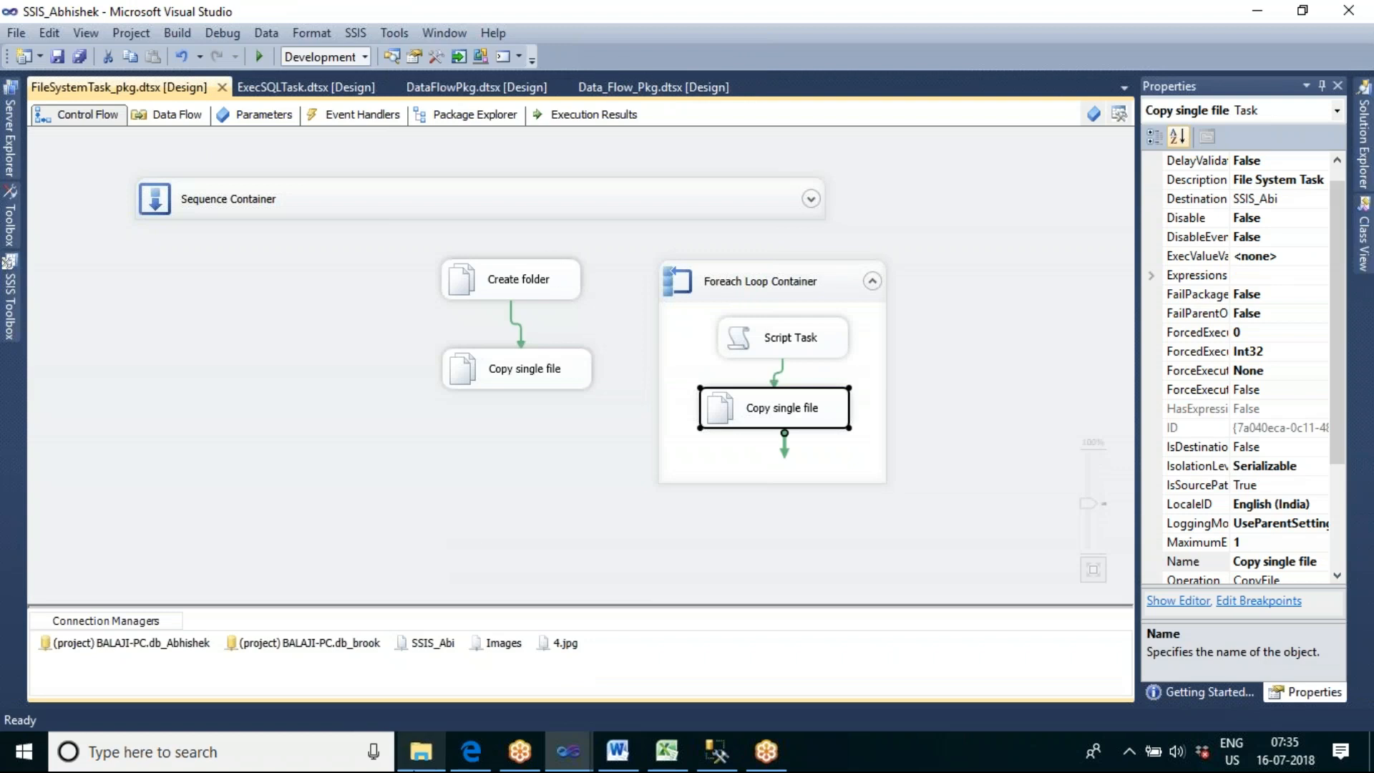
# Switch to File Explorer and examine the source files in the F:\Images folder
pyautogui.click(425, 755)
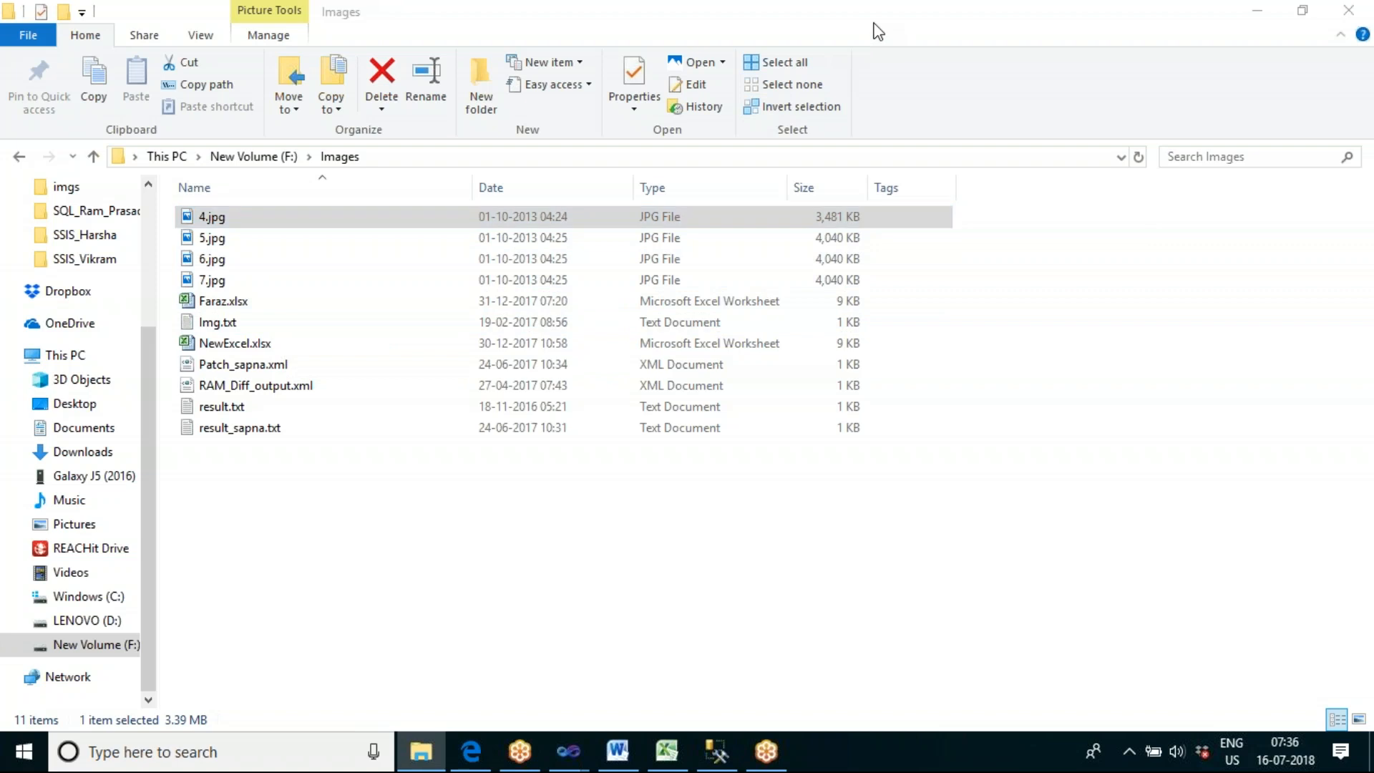
pyautogui.click(938, 37)
pyautogui.click(1362, 38)
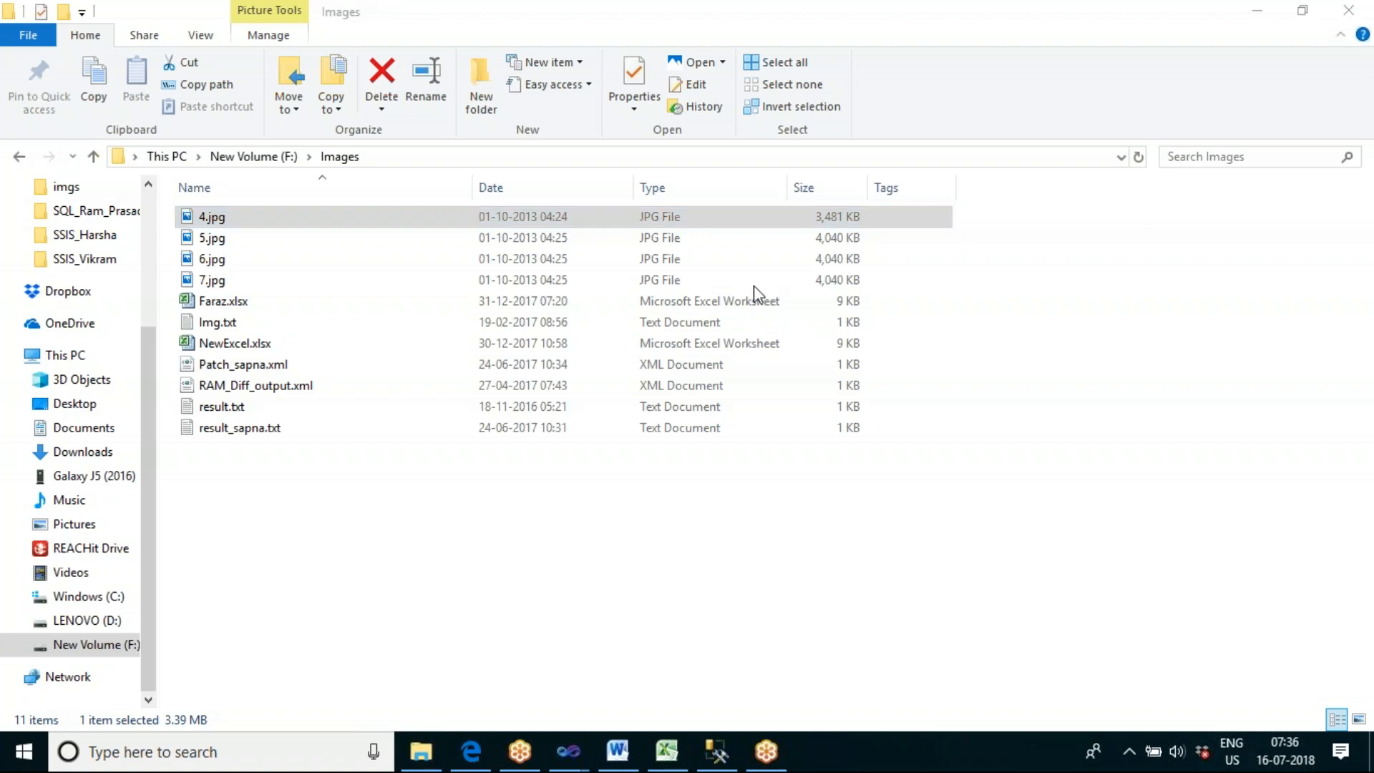